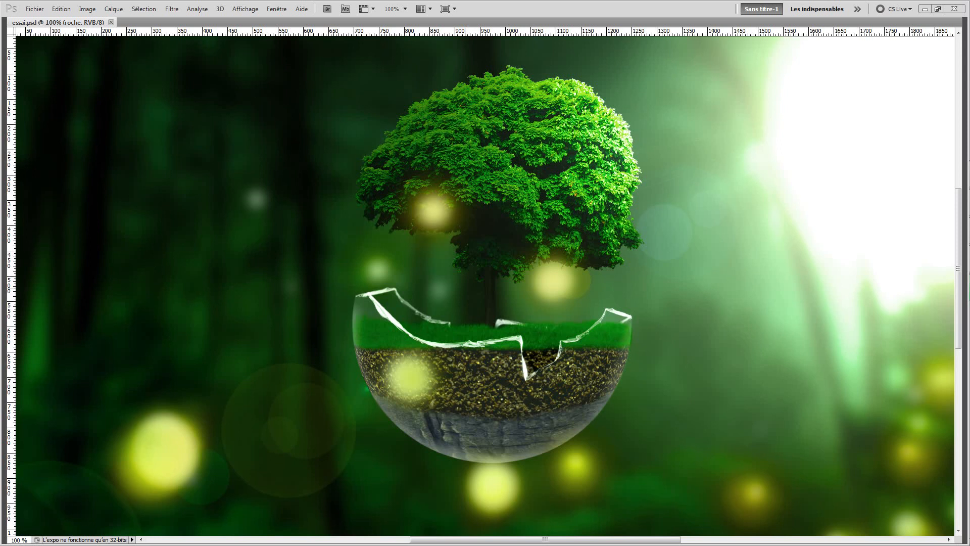
Step: Create a white 1920 × 1080 pixel RGB document at 72 pixels per inch named little_planet, and show the hidden tool panels
click(37, 9)
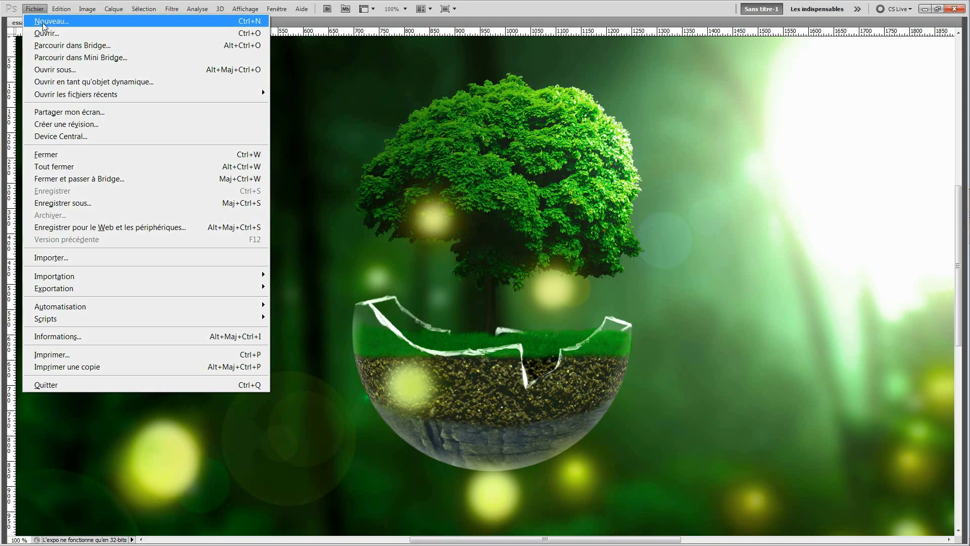
click(45, 26)
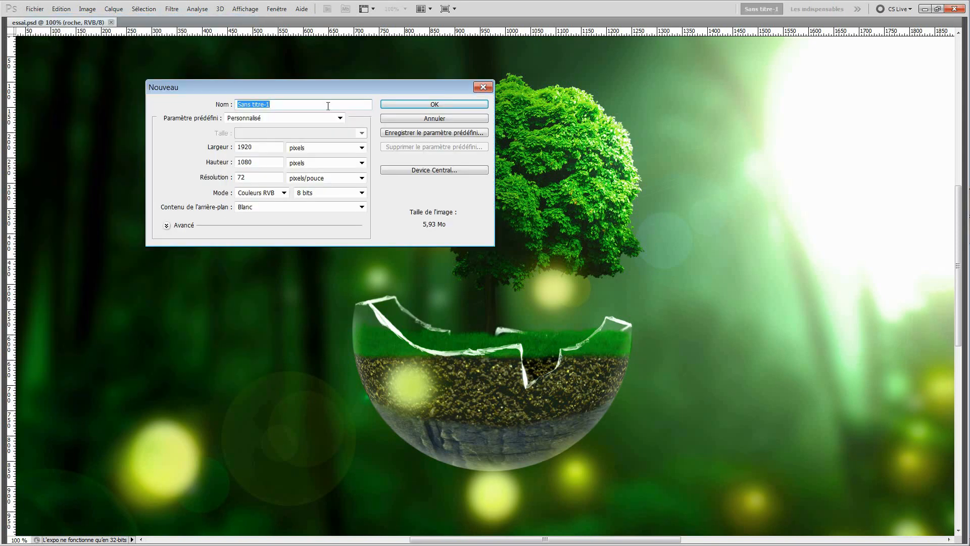
text(little_planet)
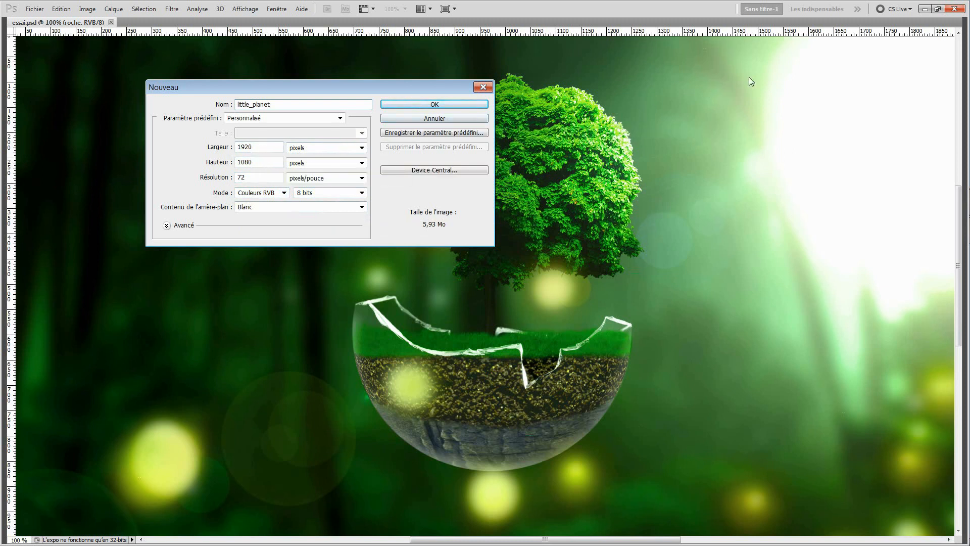
click(435, 104)
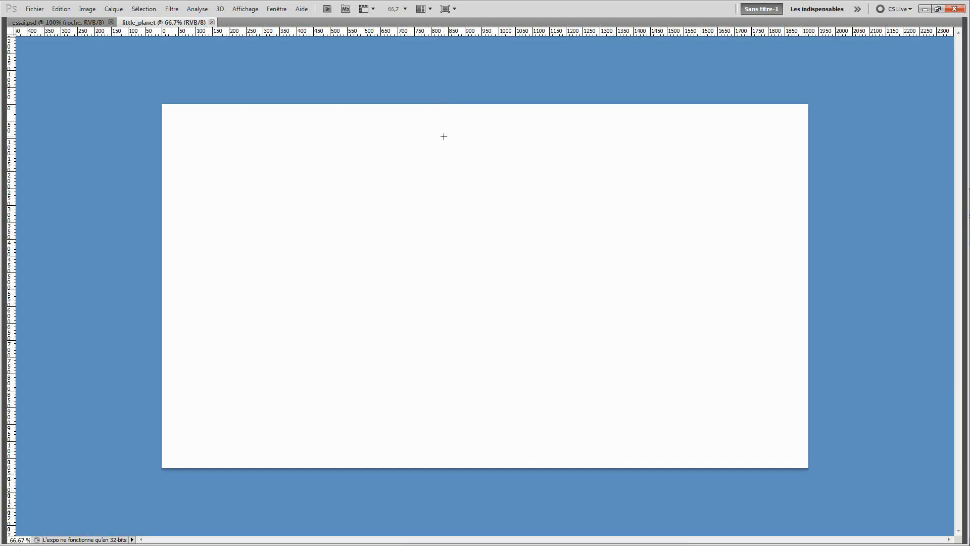
key(Tab)
key(ctrl)
key(ctrl+0)
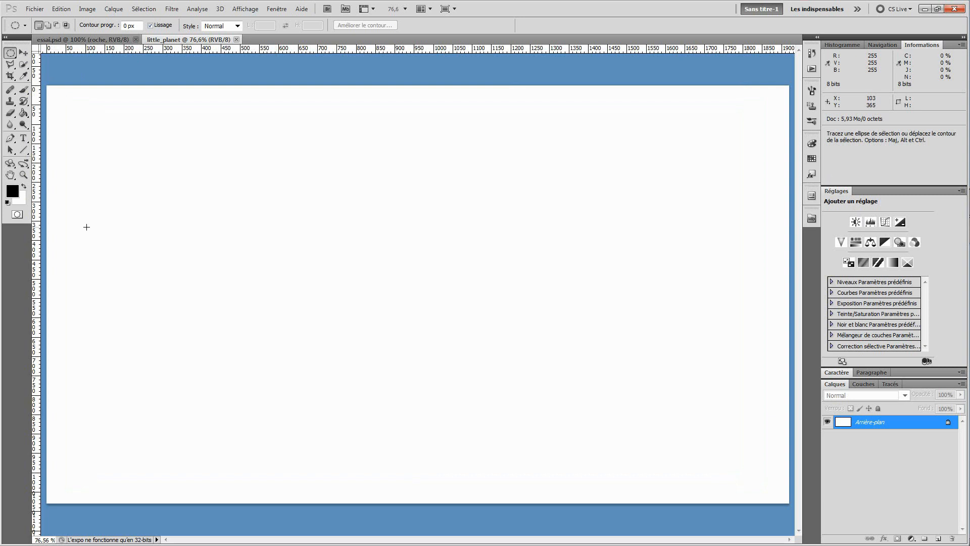
Step: Fill the background layer with the blue colour #0097f3 at 100% opacity
click(61, 9)
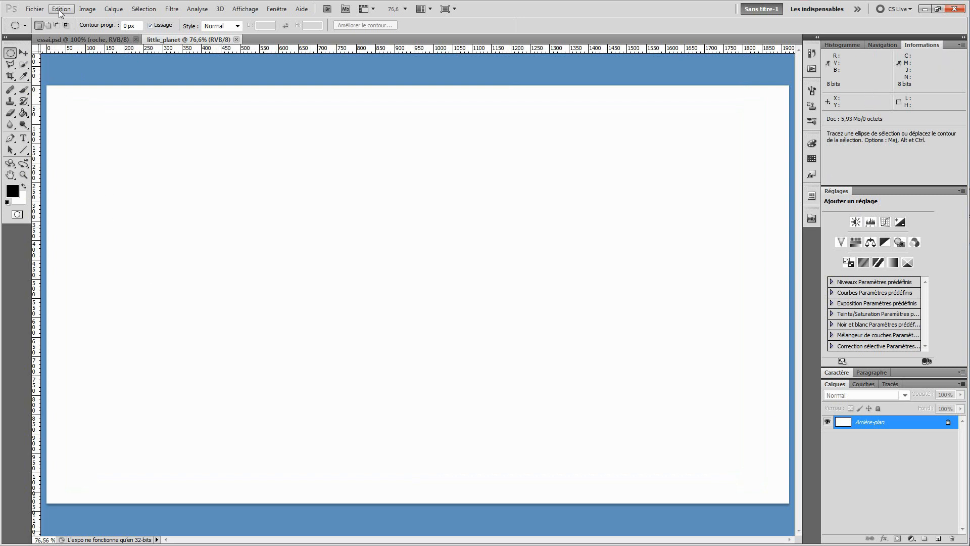
click(76, 191)
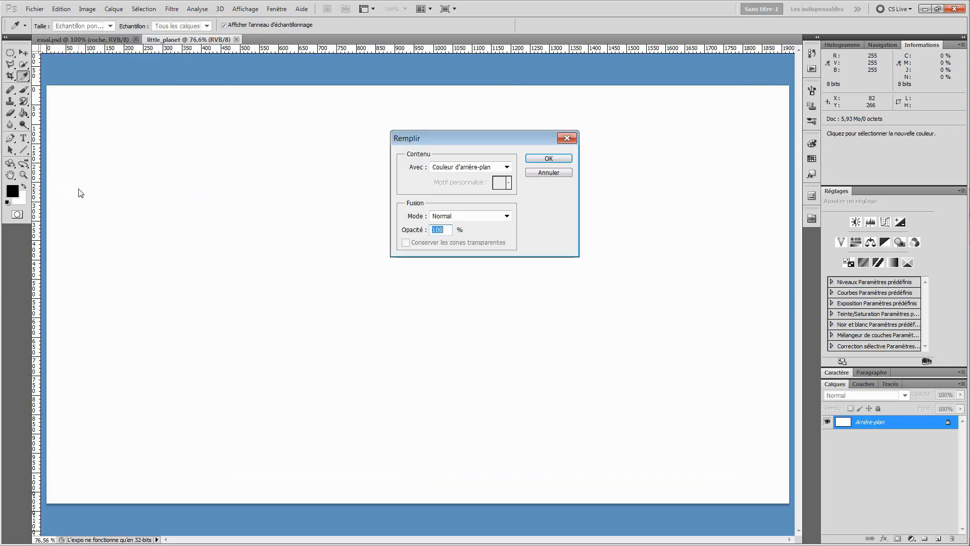
click(507, 167)
click(492, 202)
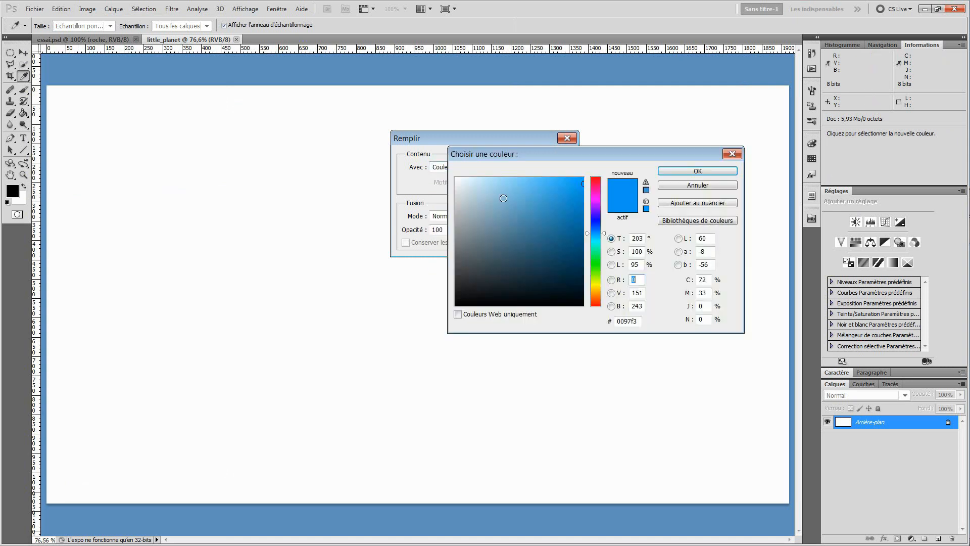
click(711, 171)
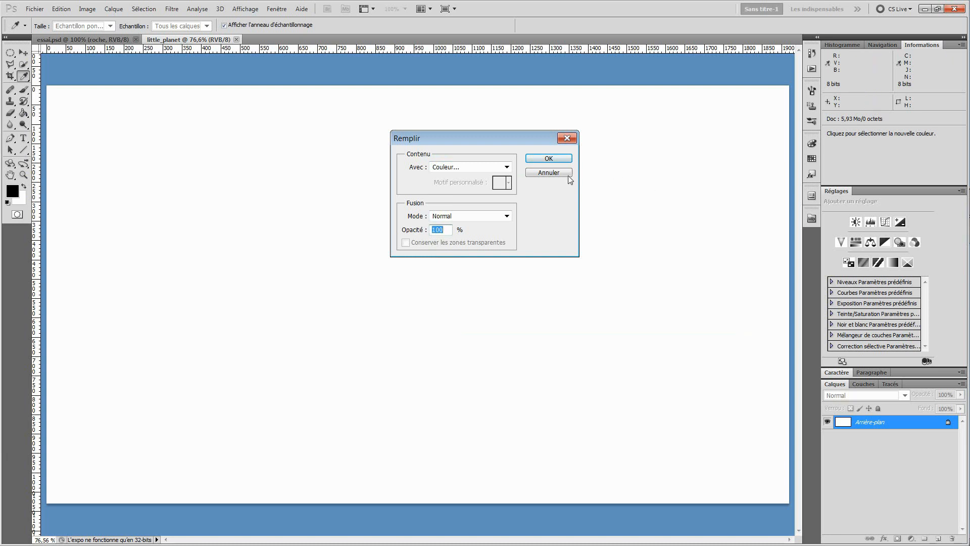
click(555, 158)
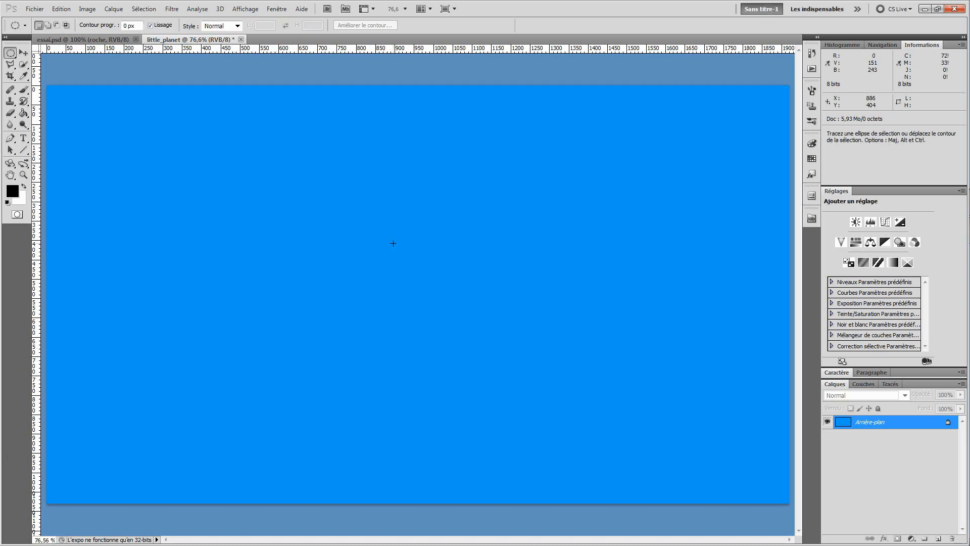
Step: Check the hex code of the background's fill colour in the Fill command's colour picker
click(60, 8)
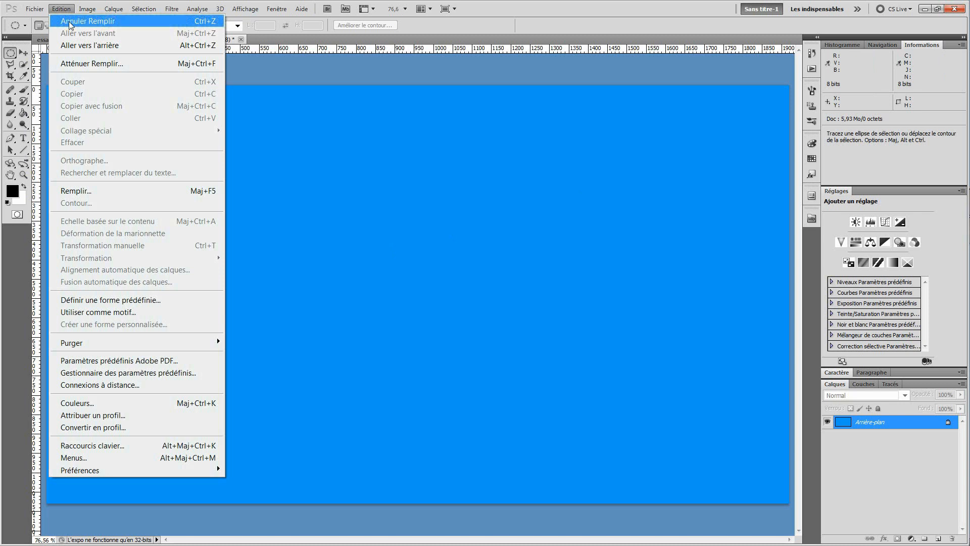
click(111, 191)
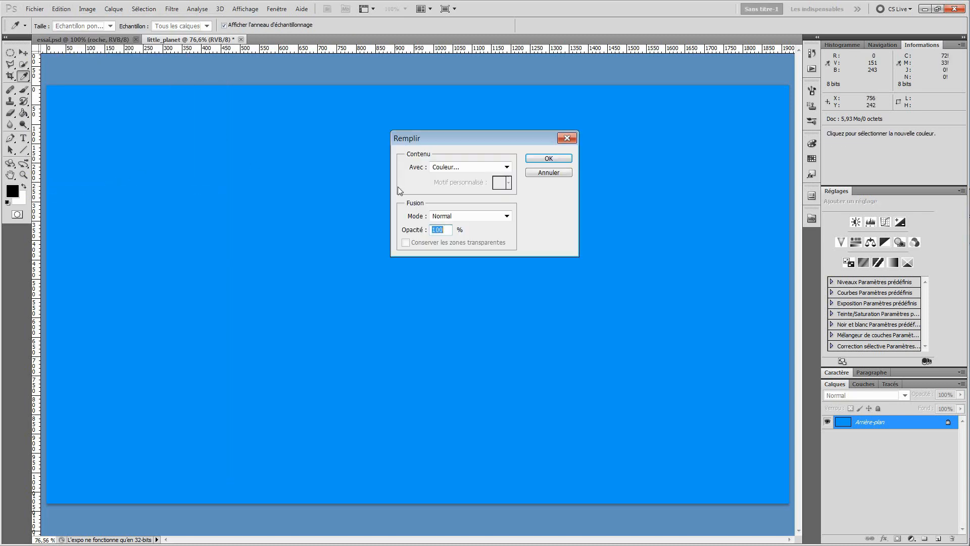
click(506, 167)
click(480, 202)
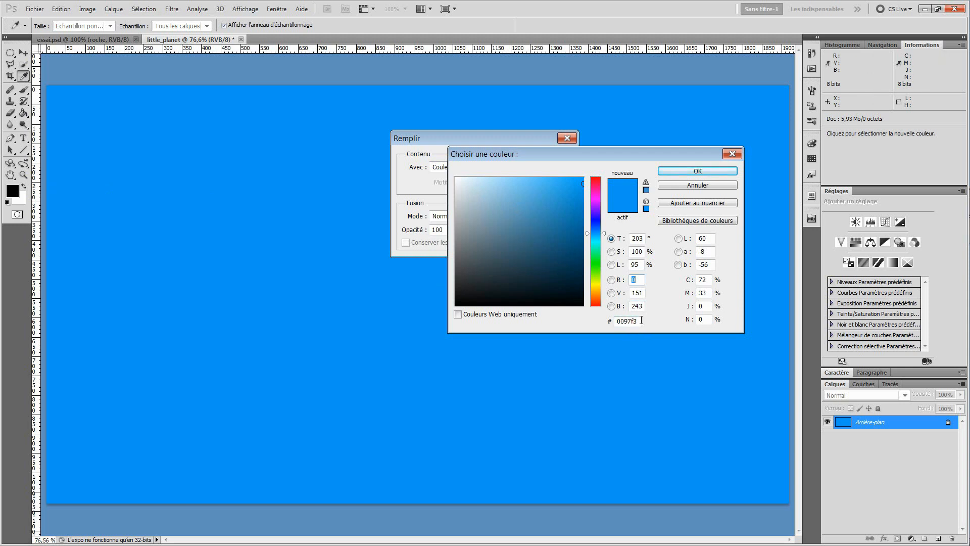
click(729, 156)
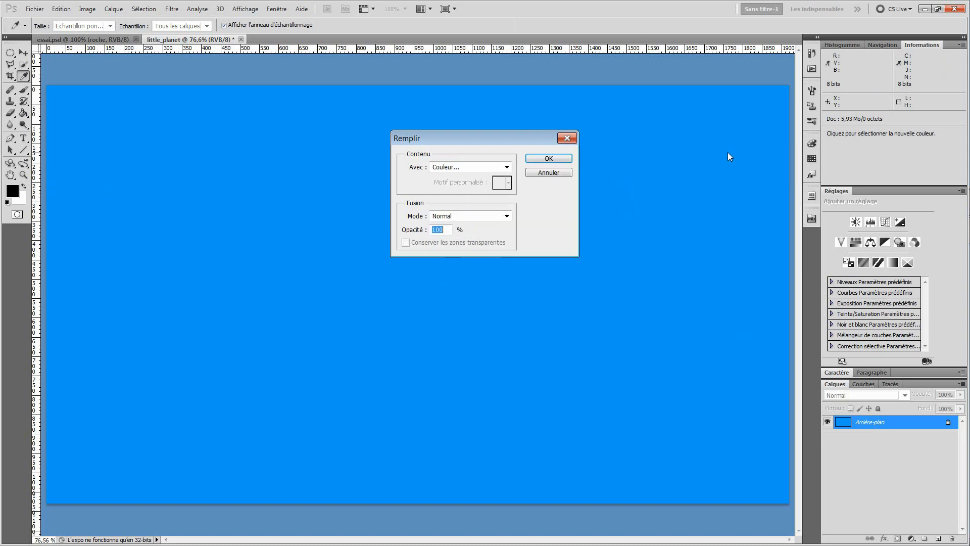
click(567, 140)
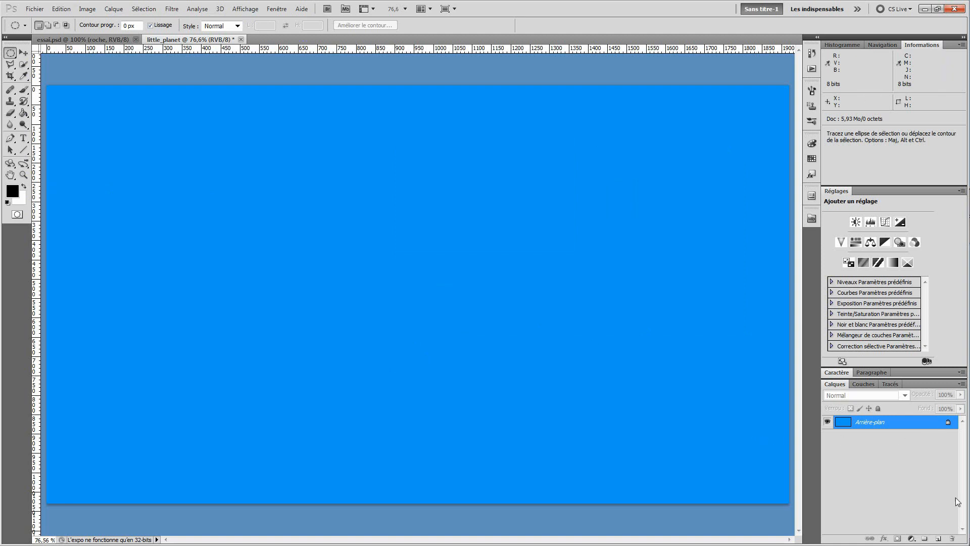
Step: Add a new layer above the background and name it bulle
click(936, 540)
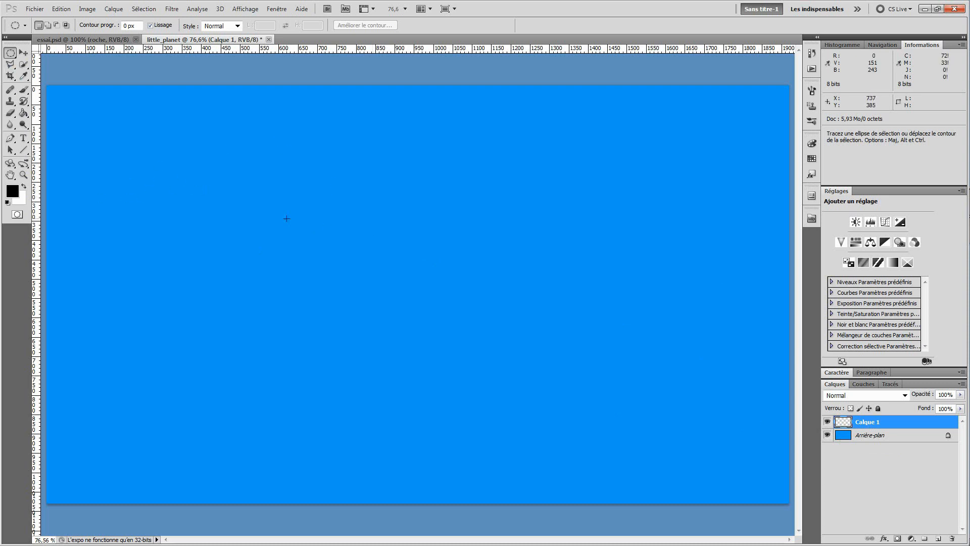
double_click(861, 423)
text(b)
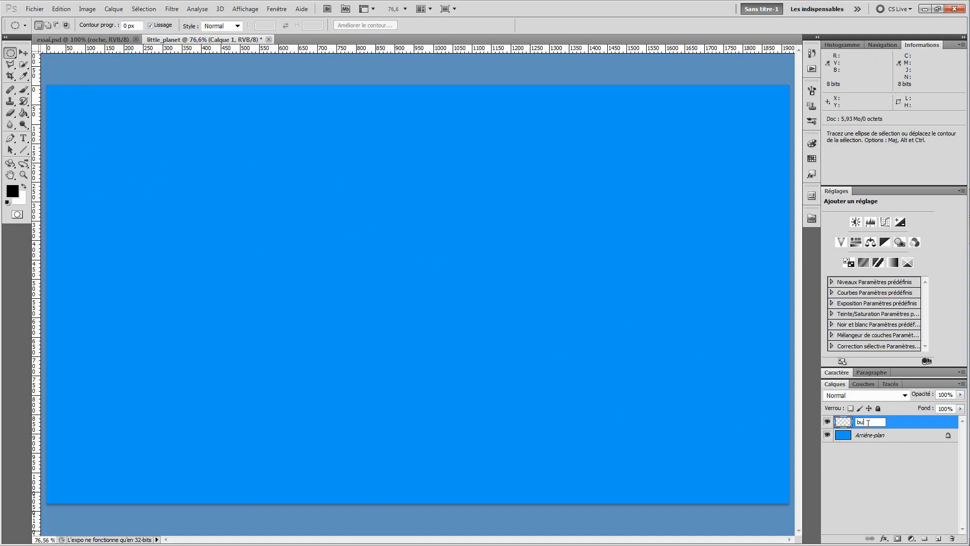
text(ulle)
key(Return)
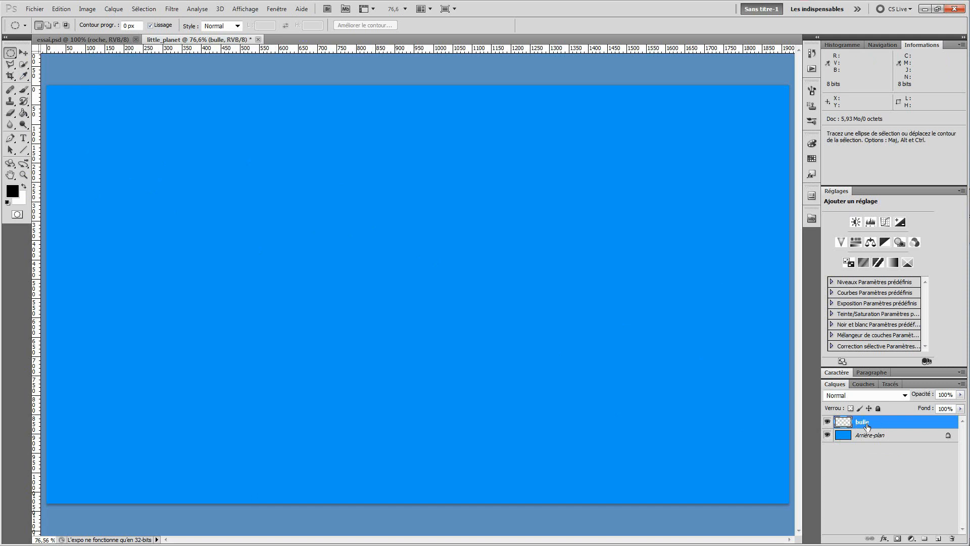
Step: Draw a perfectly circular selection about 687 pixels across on the bulle layer with the elliptical marquee tool
click(11, 54)
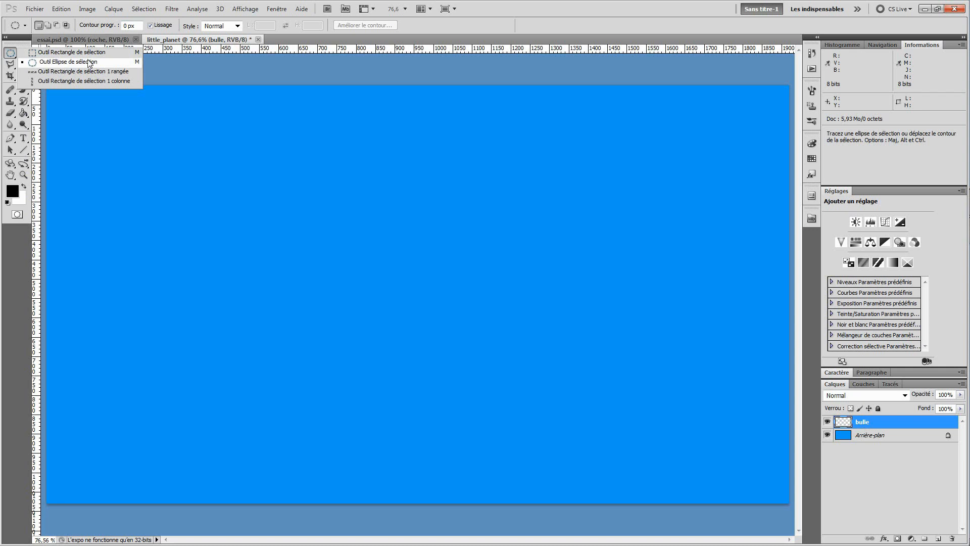
click(11, 55)
key(shift)
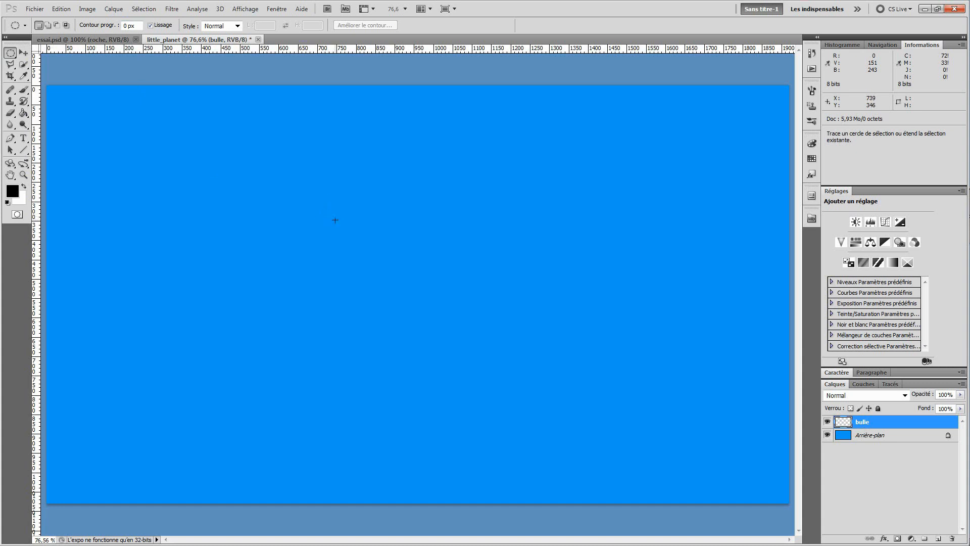
drag(339, 206, 544, 387)
drag(795, 466, 795, 469)
drag(796, 473, 770, 476)
drag(565, 455, 601, 477)
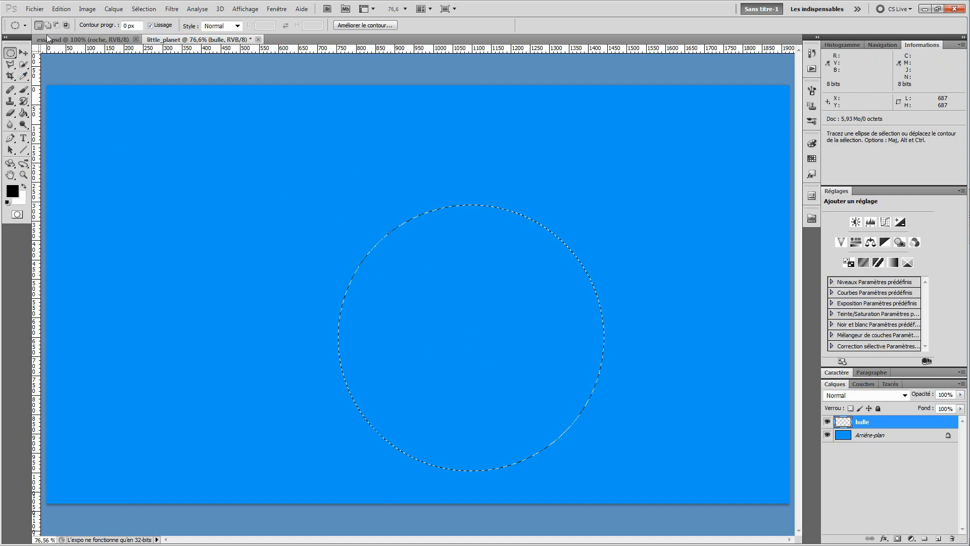
Step: Fill the circular selection on the bulle layer with the white background colour
click(61, 9)
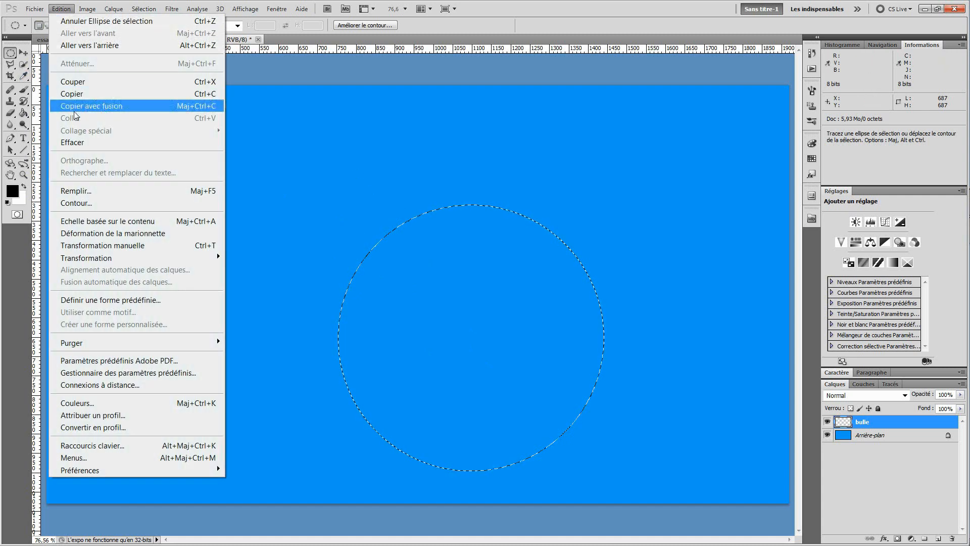
click(90, 195)
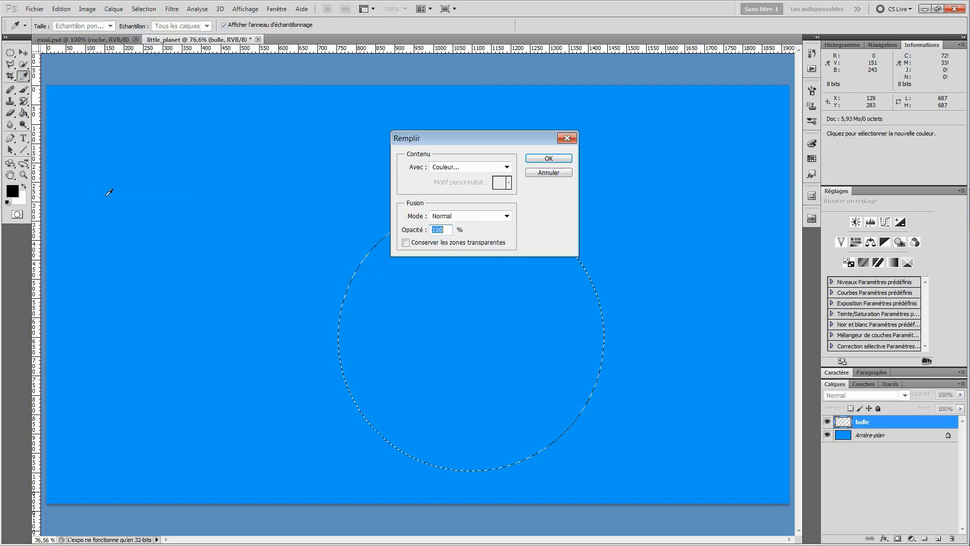
click(506, 168)
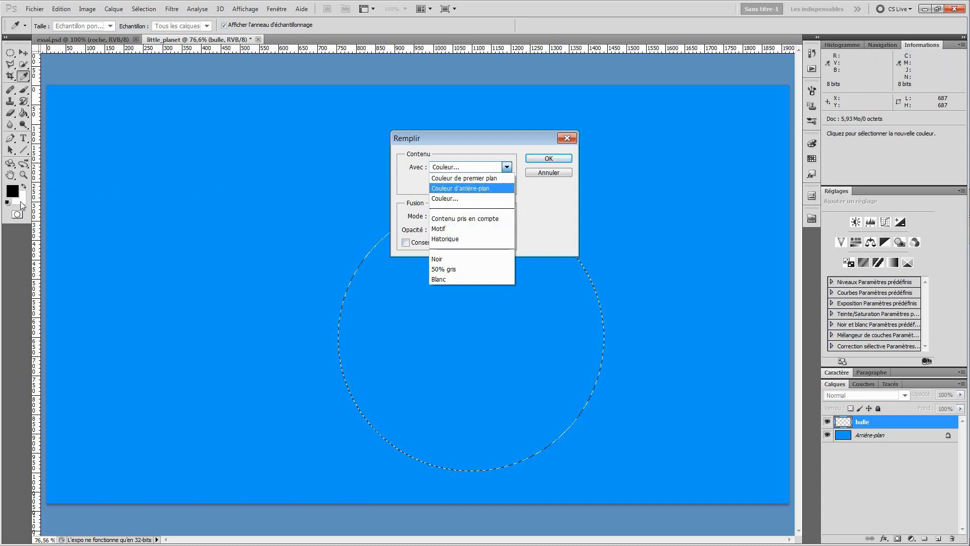
click(457, 188)
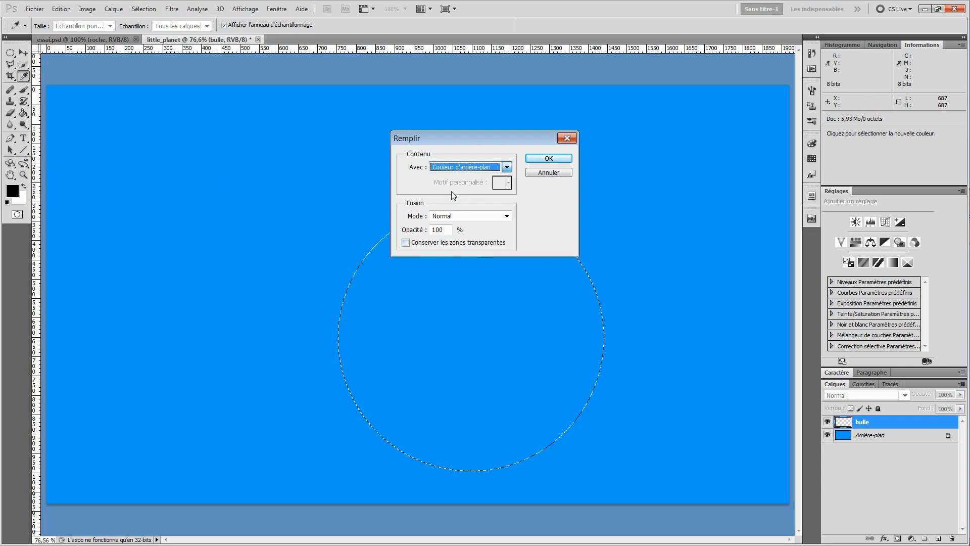
click(549, 159)
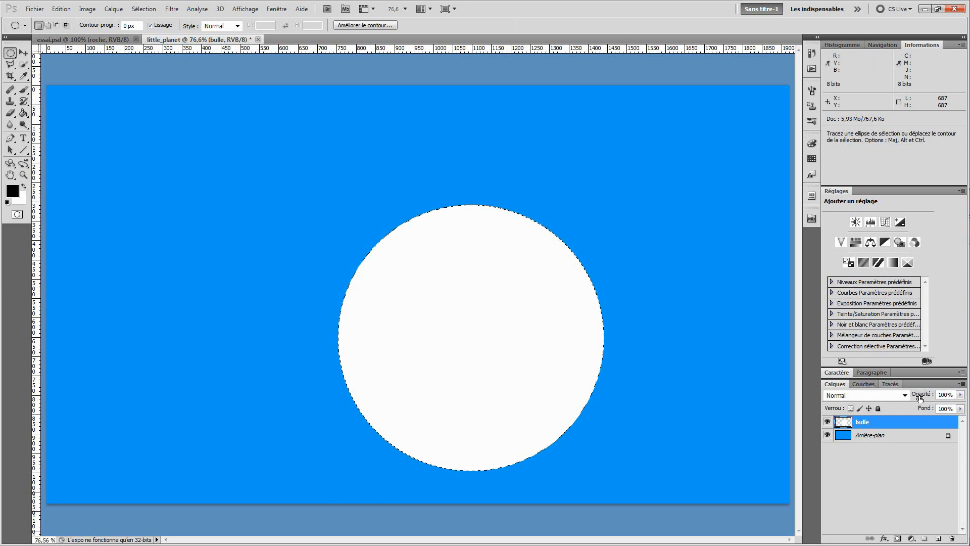
Step: Set the opacity of the bulle layer to 10%
drag(921, 400, 952, 394)
click(953, 394)
text(1)
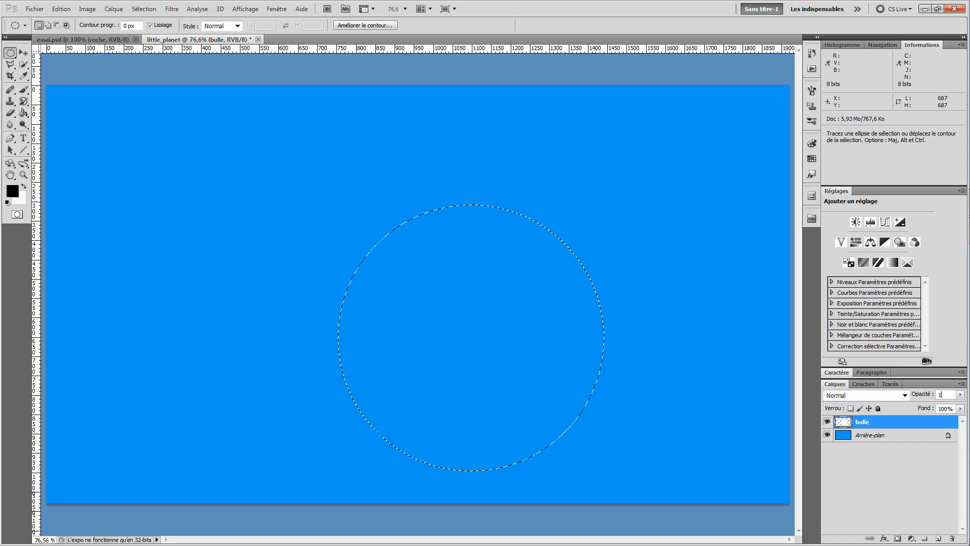
text(0+)
key(BackSpace)
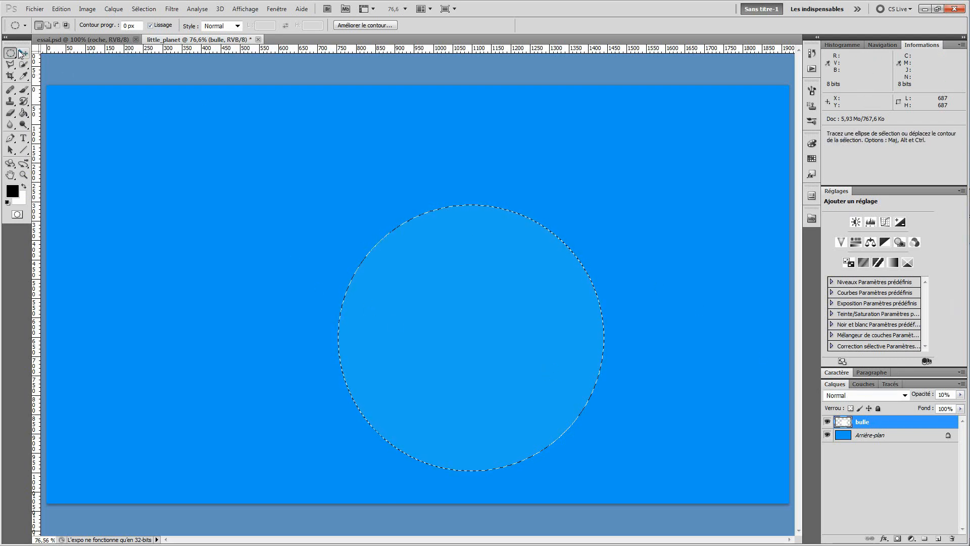
Step: Move the bubble to the centre of the canvas and compare it with the finished composition in essai.psd
key(v)
drag(467, 360, 396, 311)
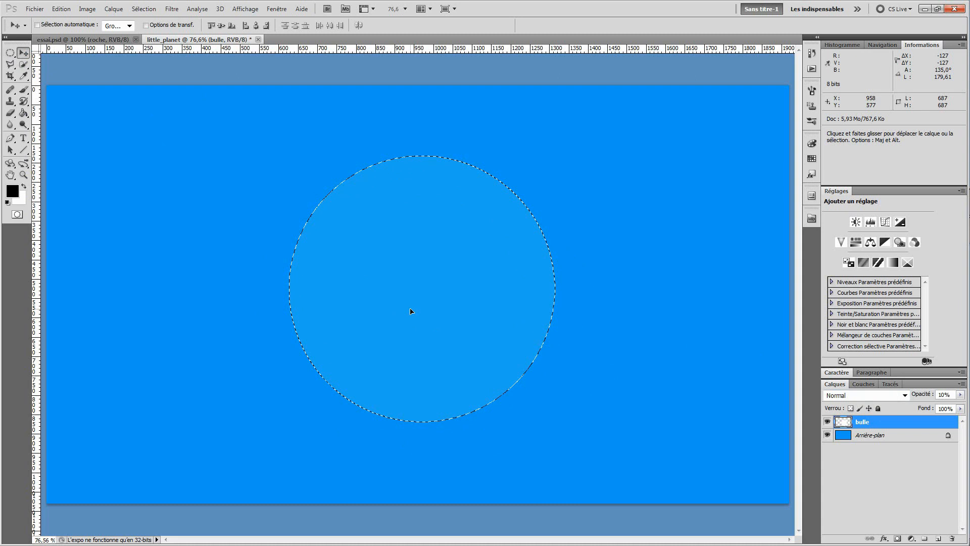
drag(411, 311, 411, 310)
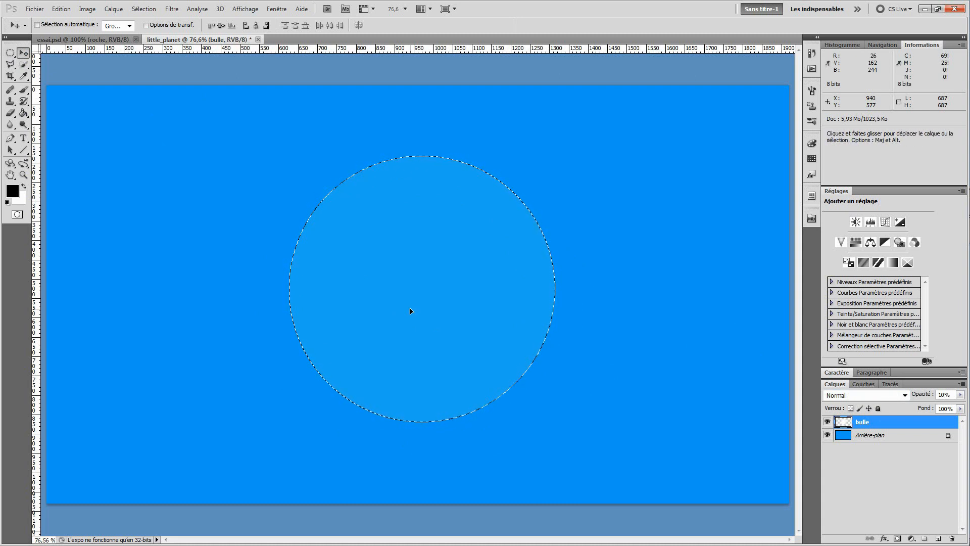
click(103, 40)
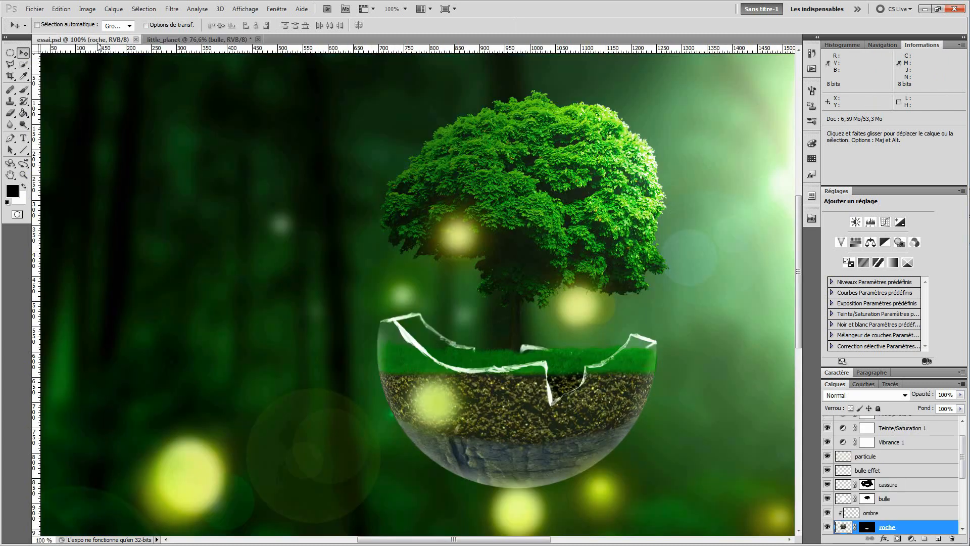
click(198, 40)
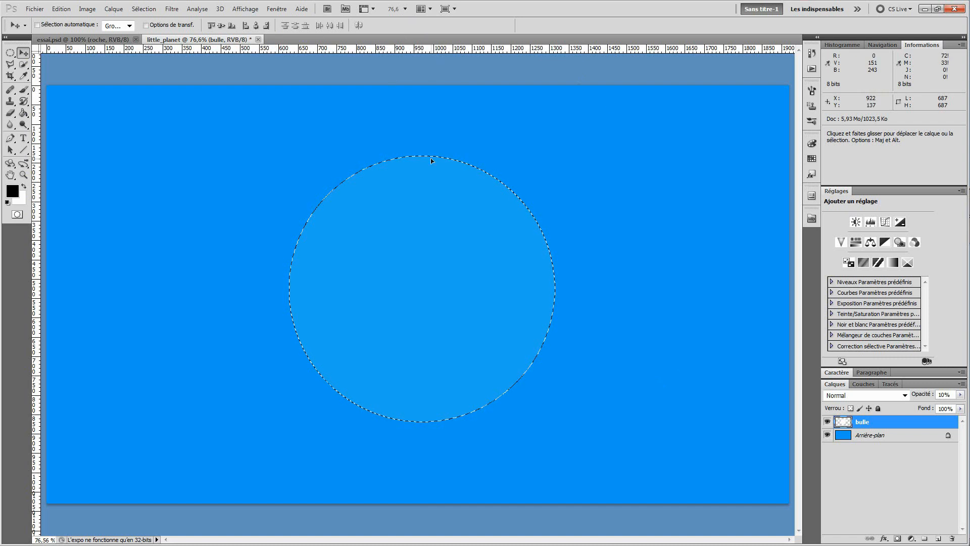
Step: Switch to the desktop, open the src folder and look over arbre.png, background.jpg, cassure.jpg, roche.jpg and terre1.jpg
click(924, 9)
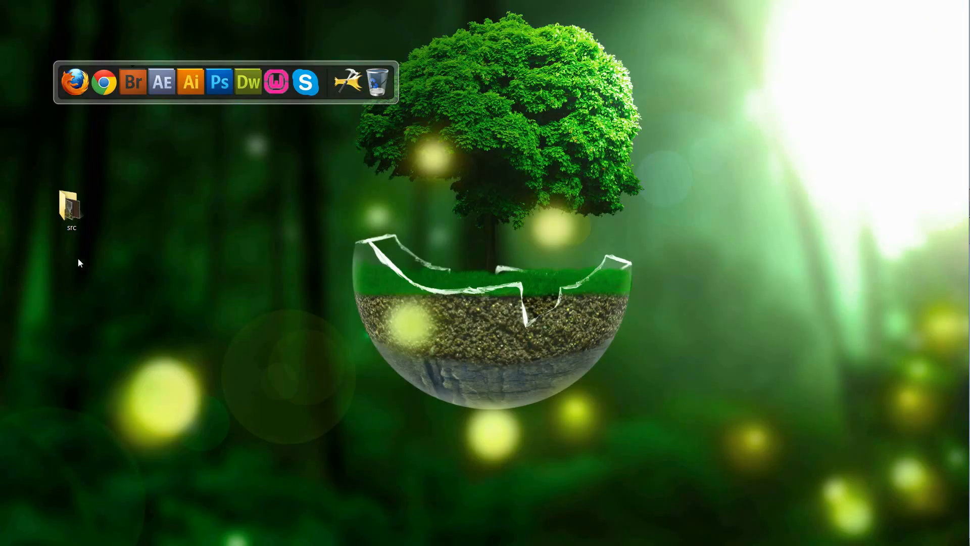
double_click(74, 215)
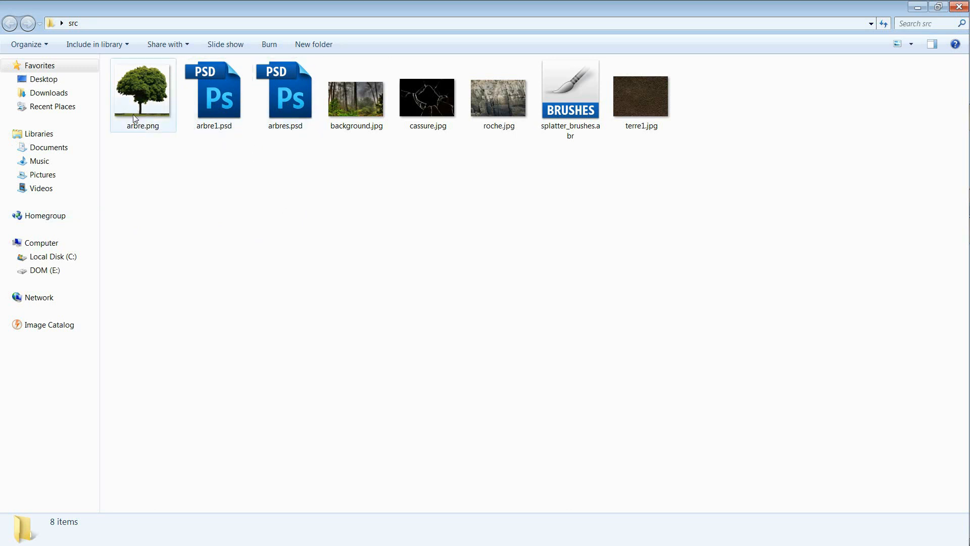
click(150, 101)
click(357, 99)
click(427, 99)
click(486, 99)
click(632, 101)
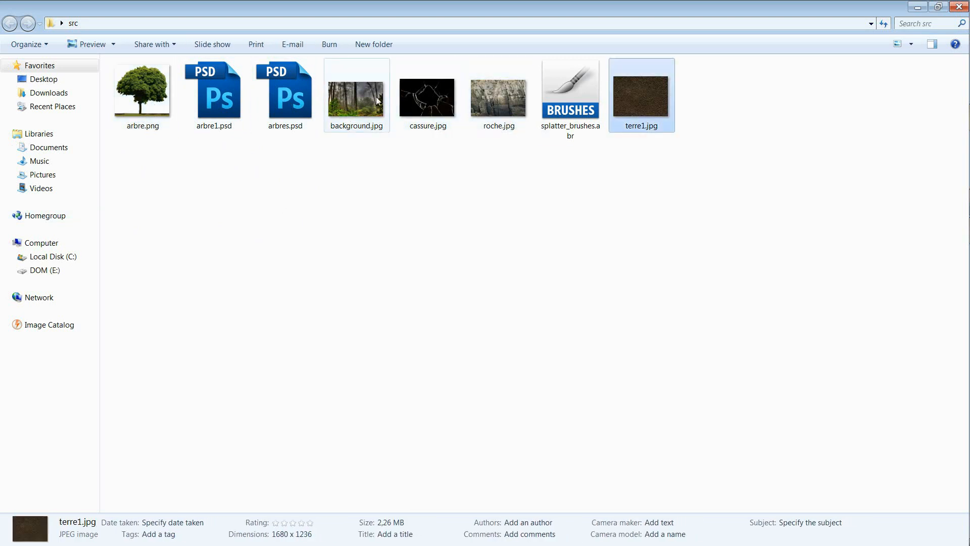
Step: Open arbre.png from the src folder with Adobe Photoshop CS5
click(566, 108)
click(384, 98)
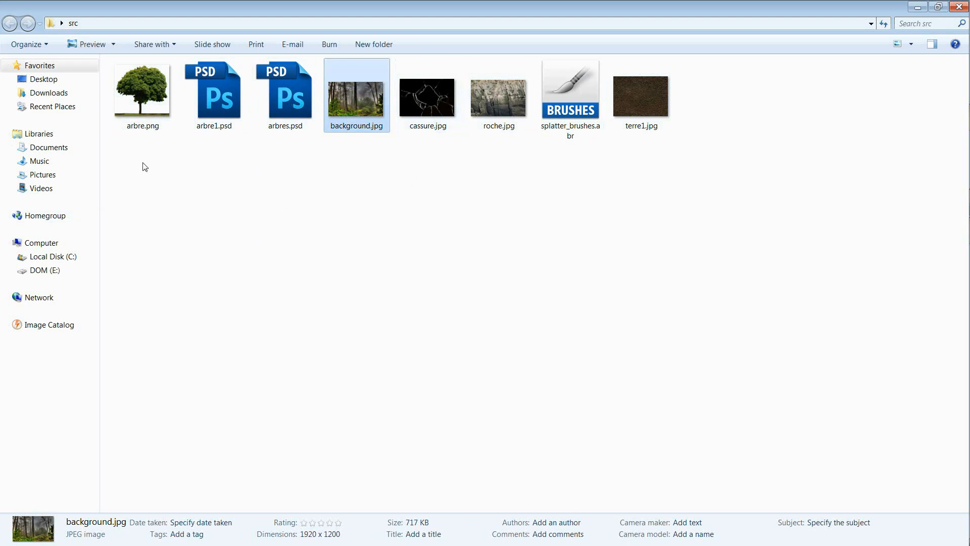
click(148, 105)
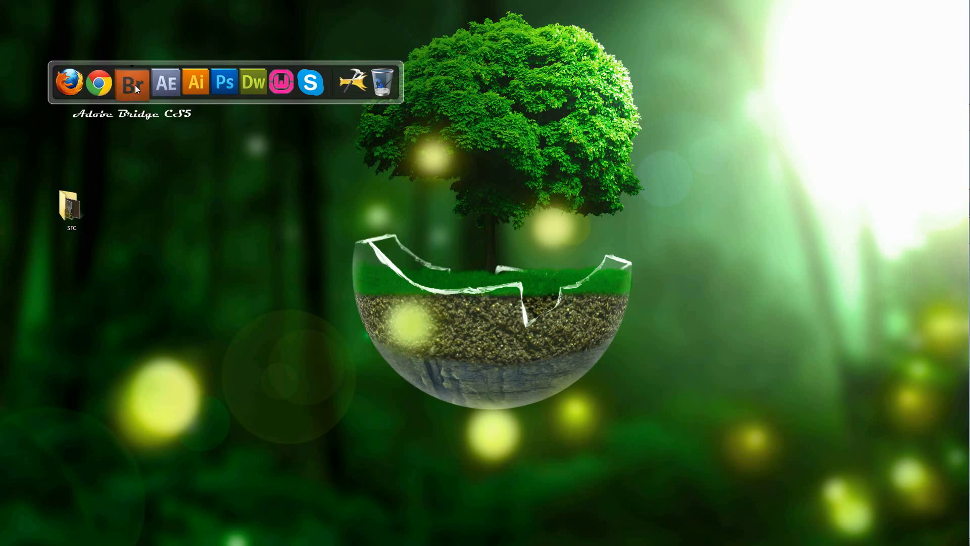
mouse_move(945, 262)
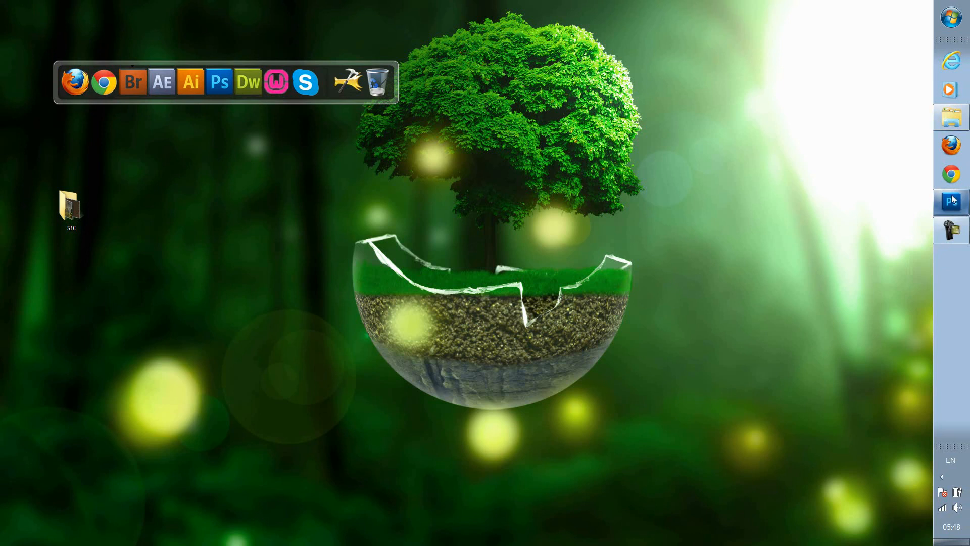
click(954, 123)
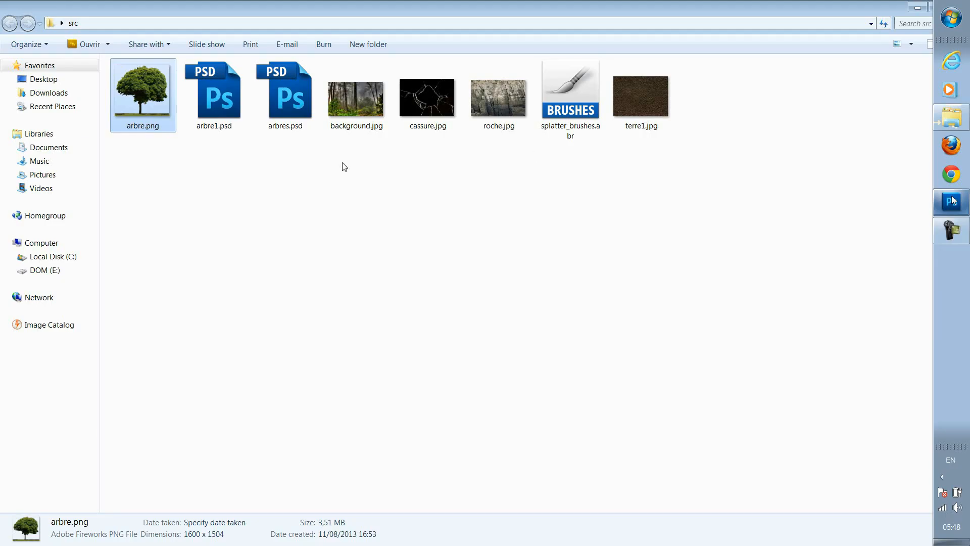
right_click(140, 98)
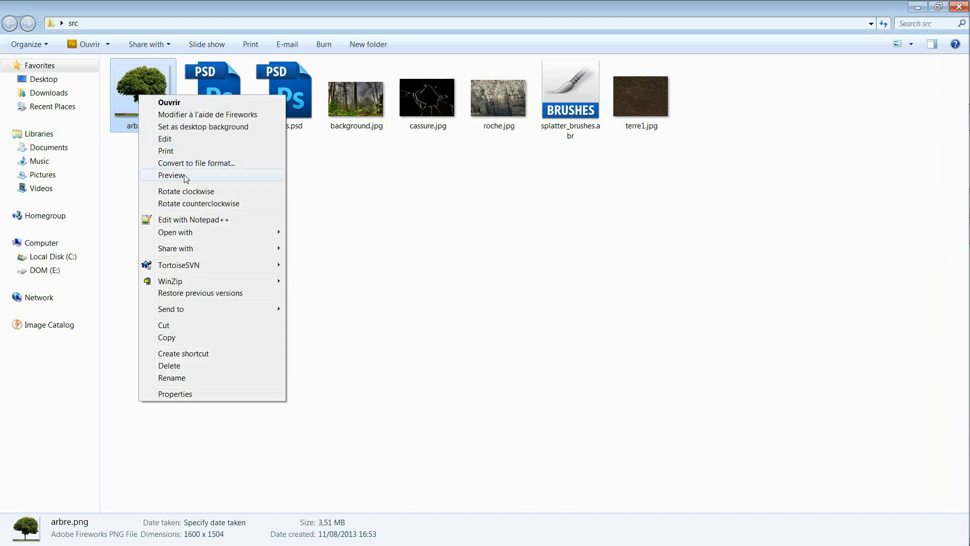
mouse_move(212, 233)
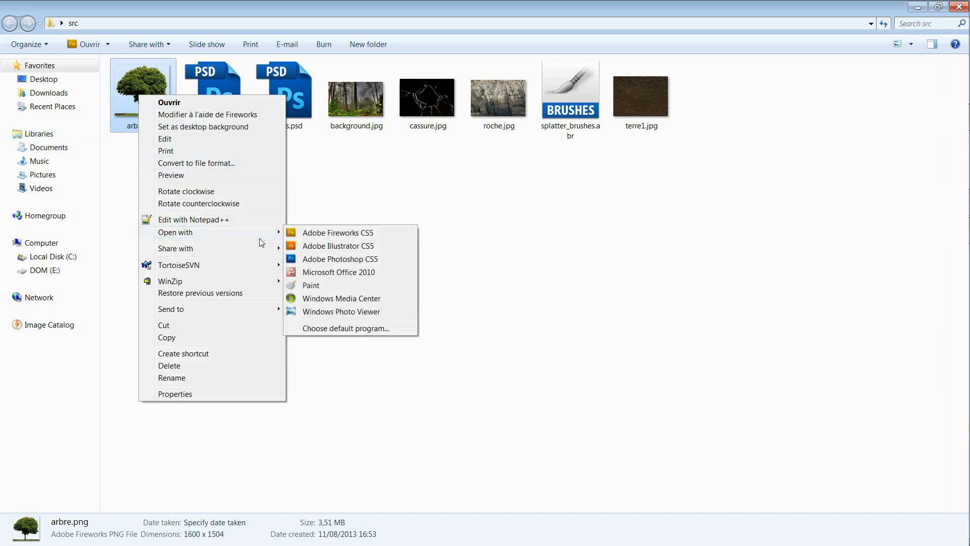
click(333, 259)
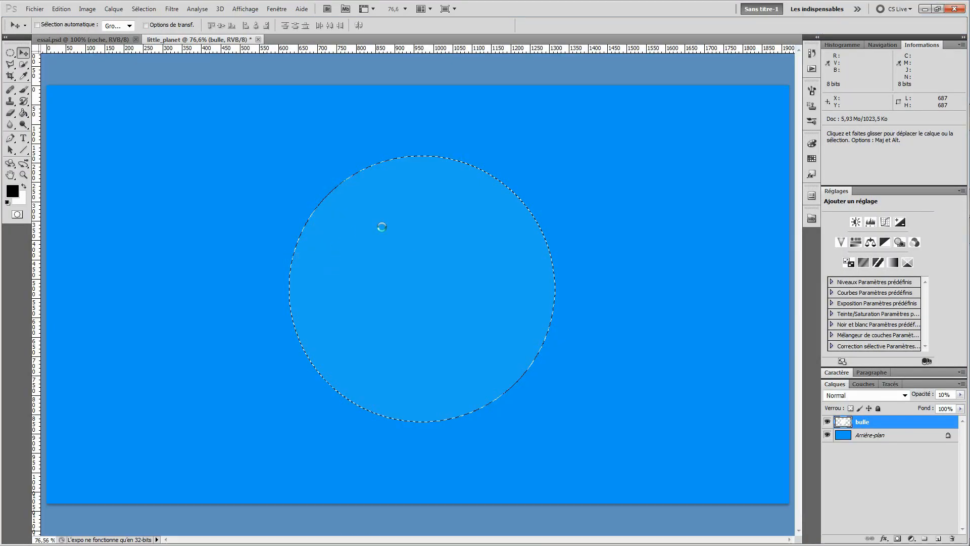
Step: Return to the src folder and open background.jpg with Adobe Photoshop CS5
click(924, 9)
click(368, 107)
right_click(367, 108)
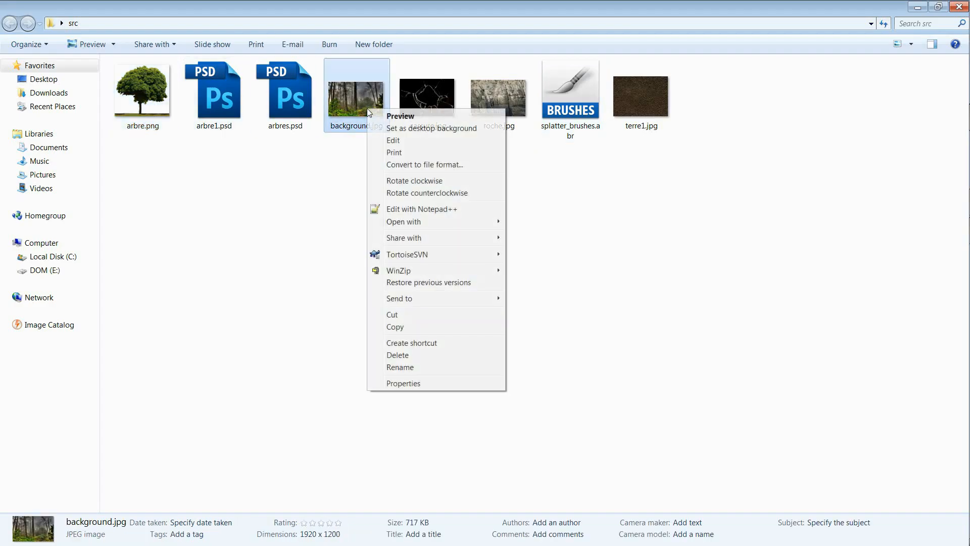
mouse_move(411, 222)
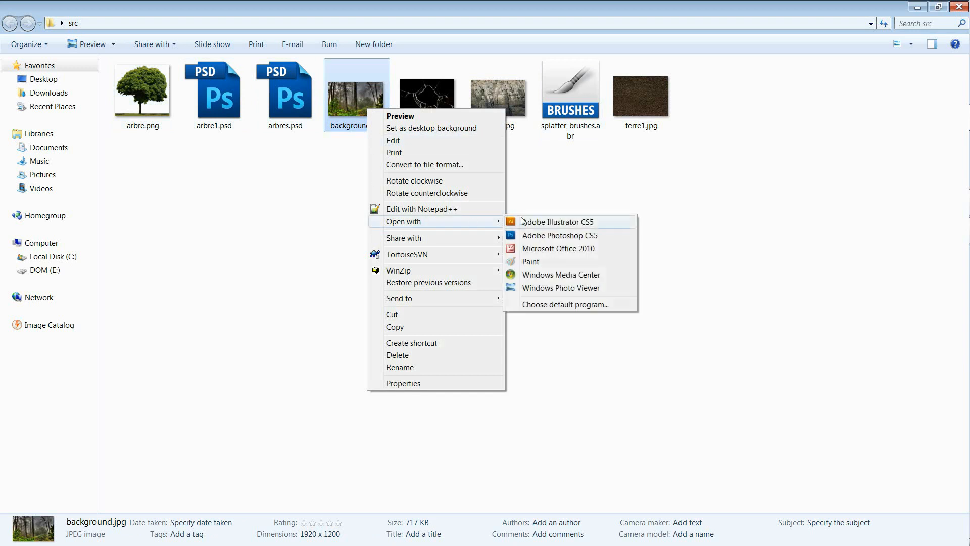
click(545, 235)
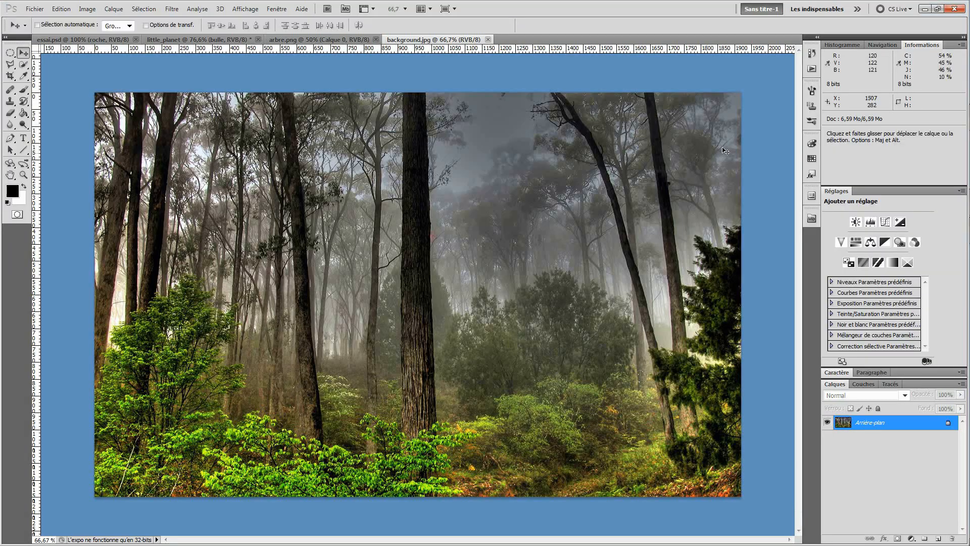
Step: Return to the src folder and open cassure.jpg with Adobe Photoshop CS5
click(924, 9)
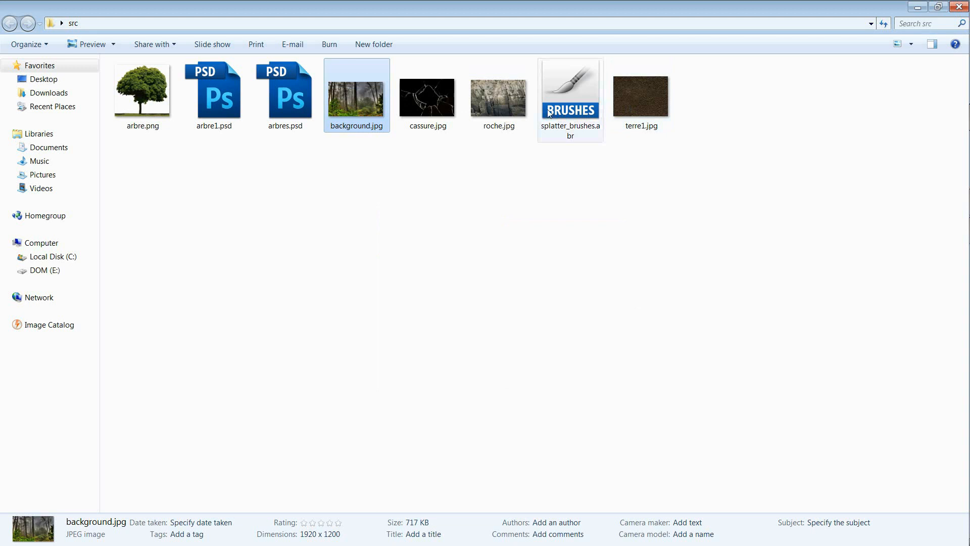
right_click(423, 113)
mouse_move(505, 222)
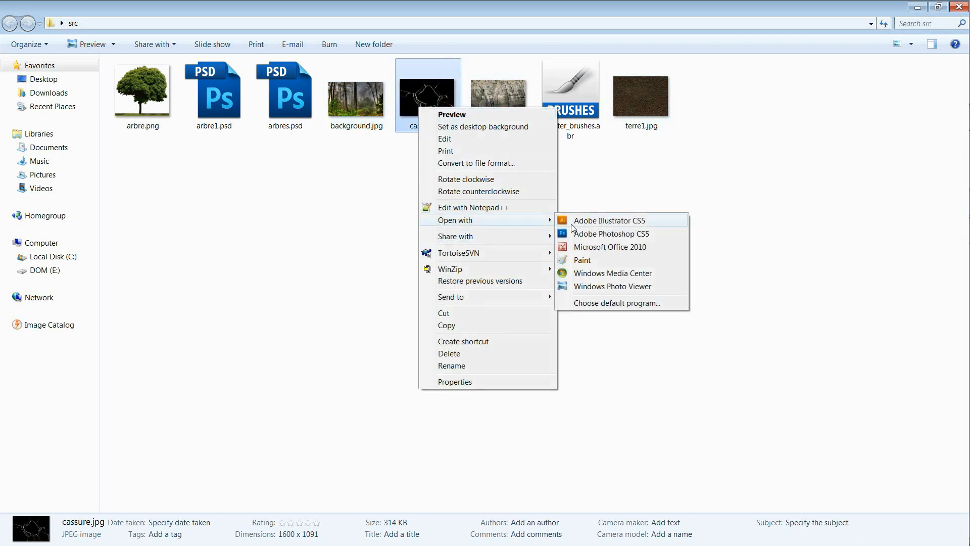
click(597, 235)
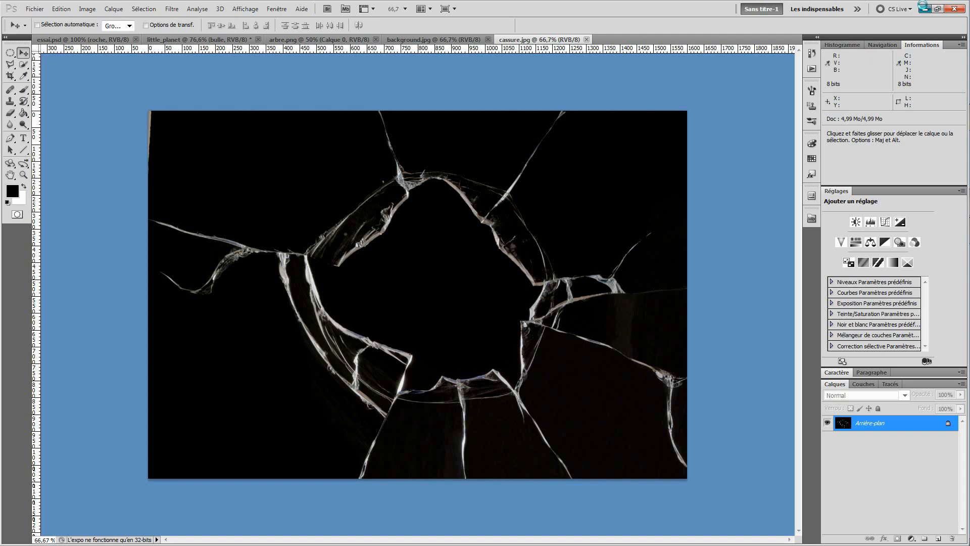
Step: Return to the src folder and open roche.jpg with Adobe Photoshop CS5
click(925, 9)
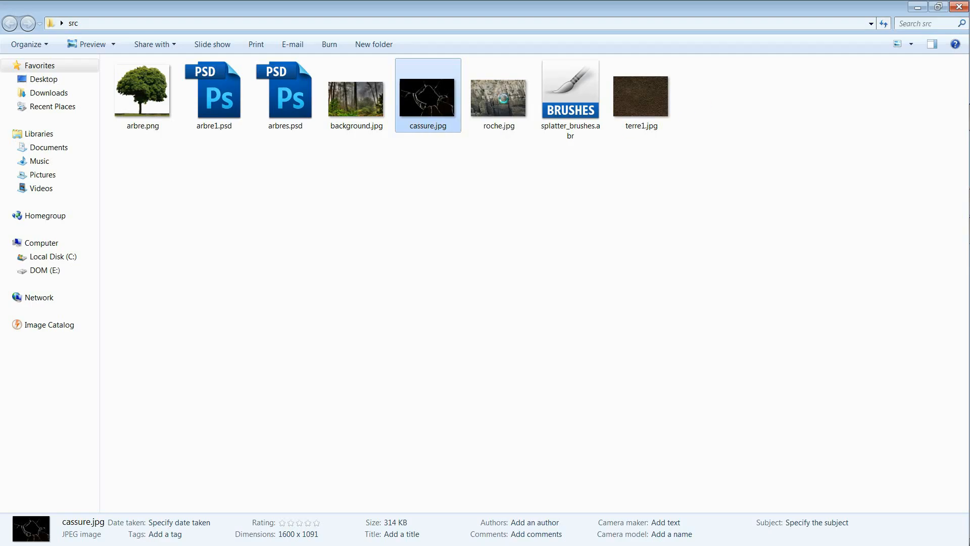
click(500, 99)
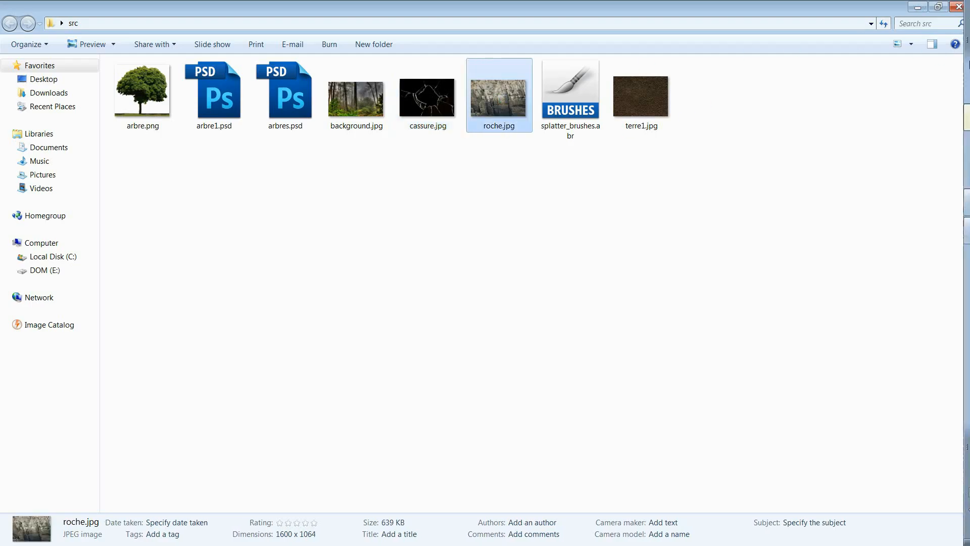
right_click(507, 100)
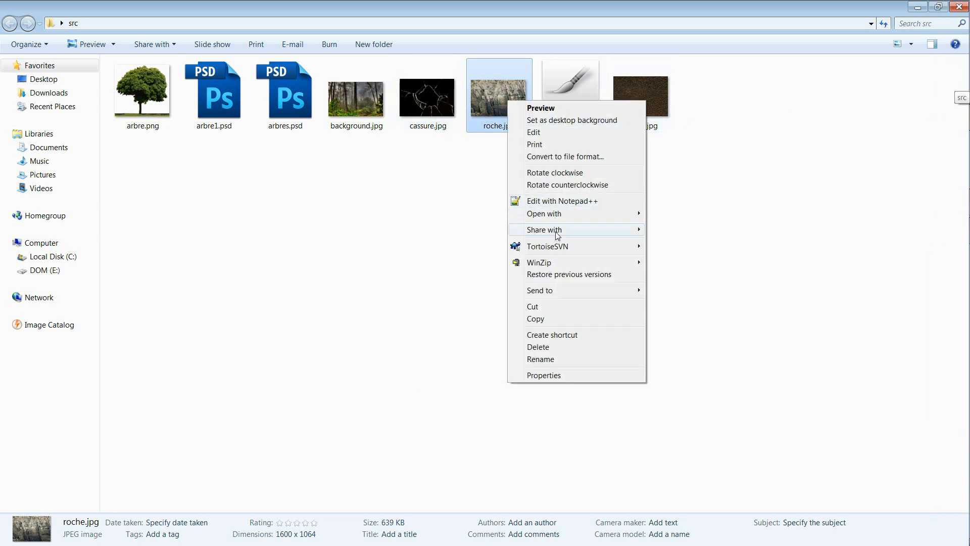
mouse_move(589, 220)
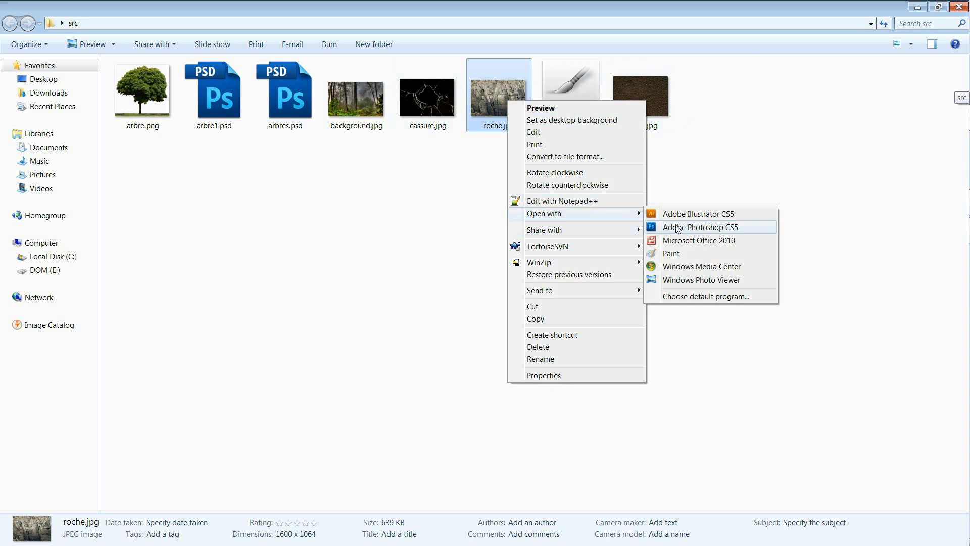
click(677, 228)
Step: Return to the src folder and open terre1.jpg with Adobe Photoshop CS5
click(924, 9)
click(651, 110)
right_click(651, 108)
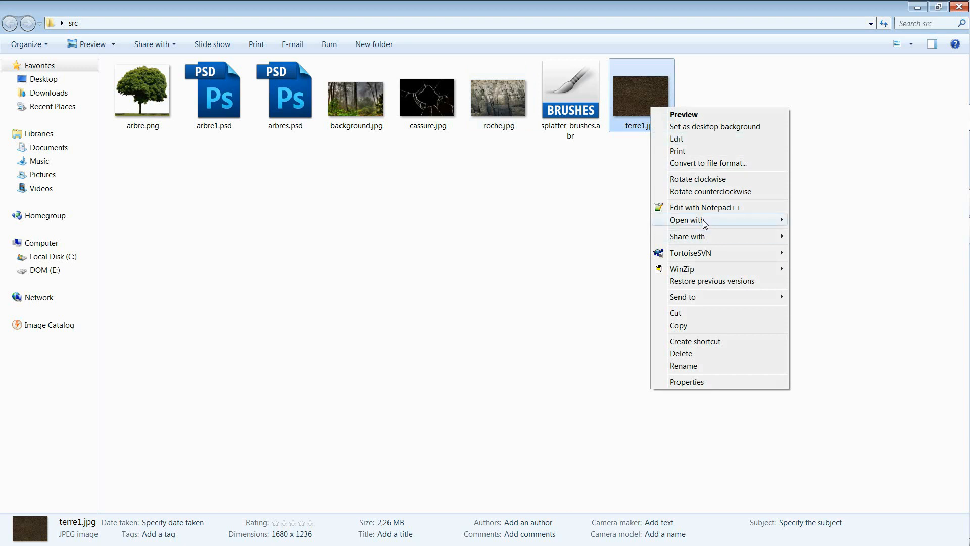
mouse_move(705, 222)
click(813, 230)
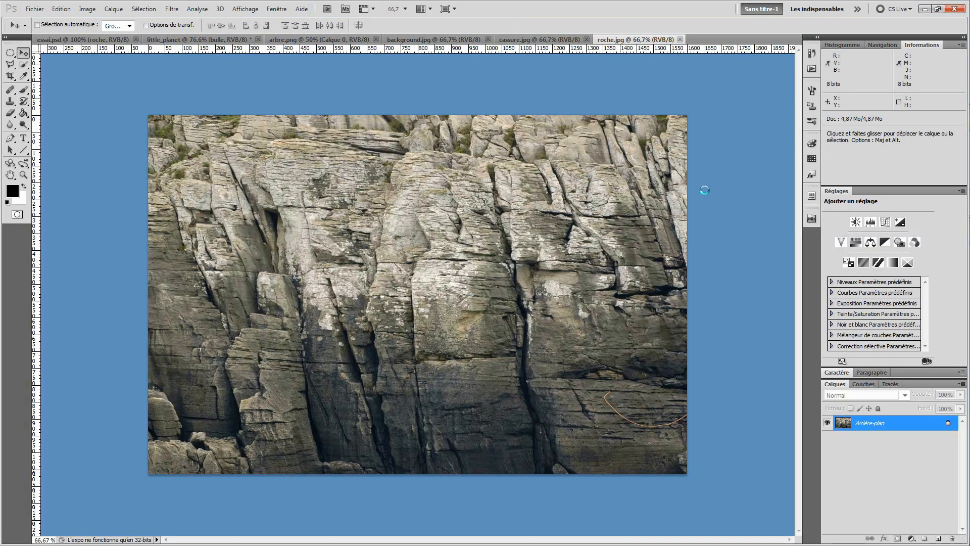
Step: Return to the src folder and copy the brush file splatter_brushes.abr
click(926, 7)
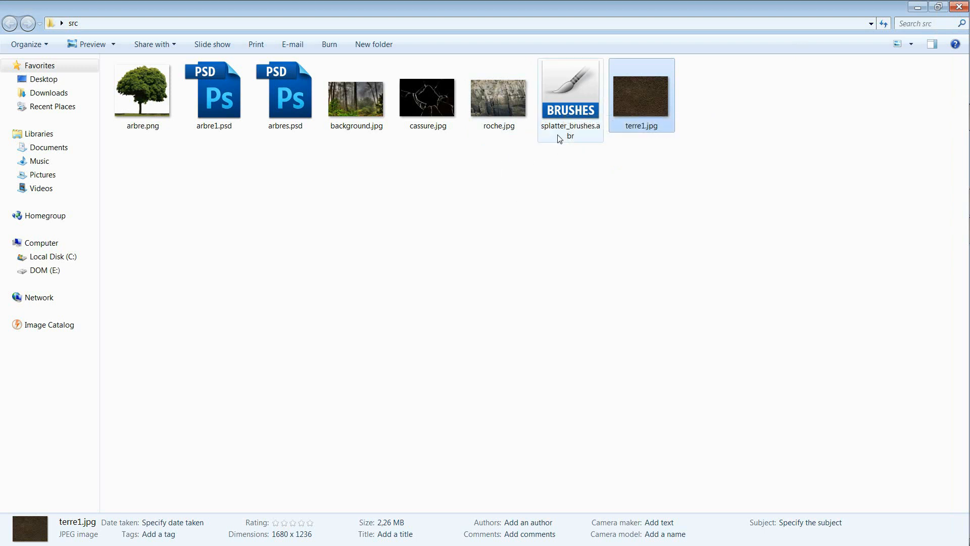
click(558, 112)
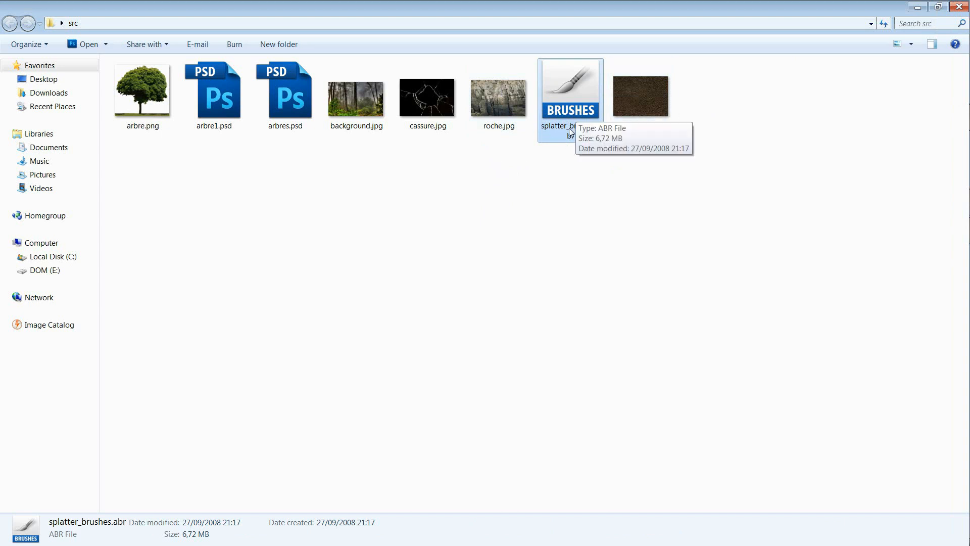
right_click(558, 100)
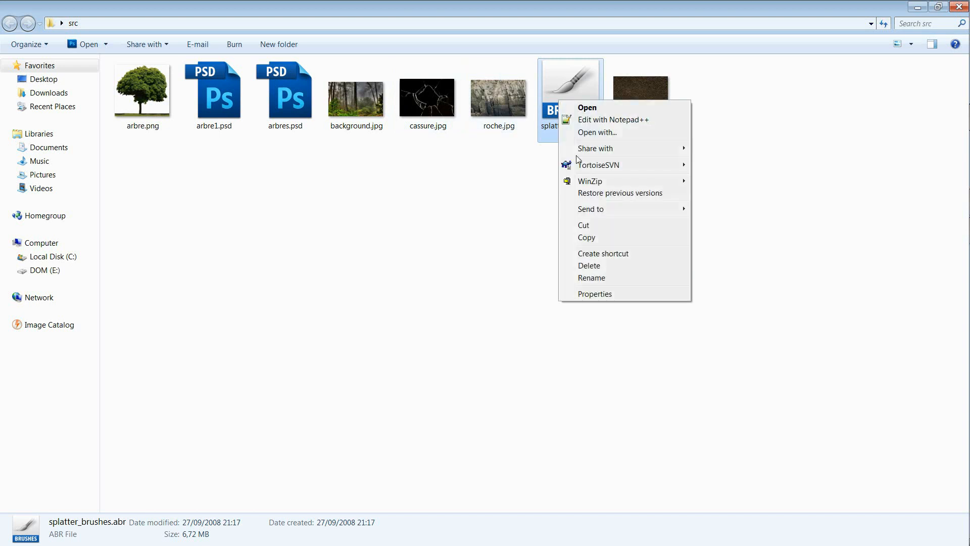
click(597, 241)
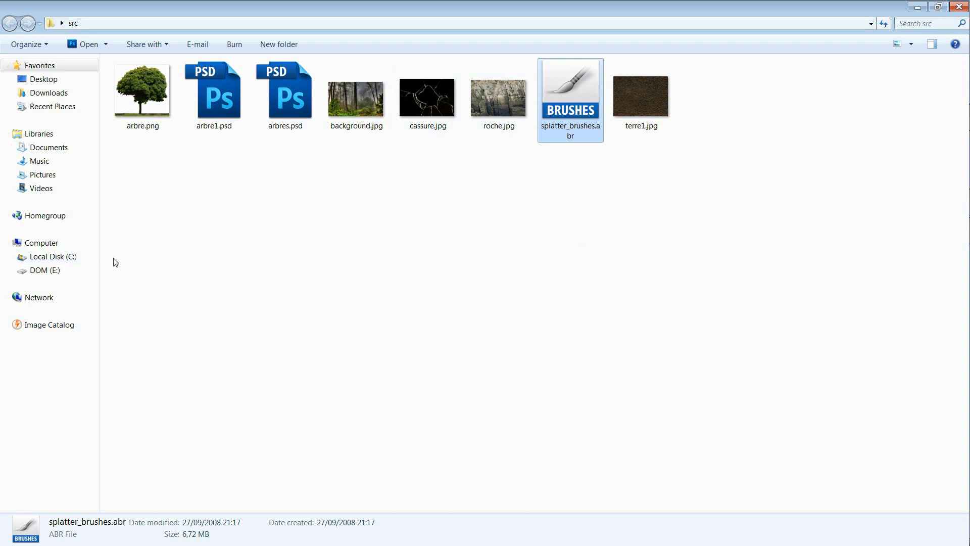
Step: Browse to the Presets\Brushes folder of Adobe Photoshop CS5 (64 Bit) under C:\Program Files\Adobe and look over its brush files and paste option
click(45, 257)
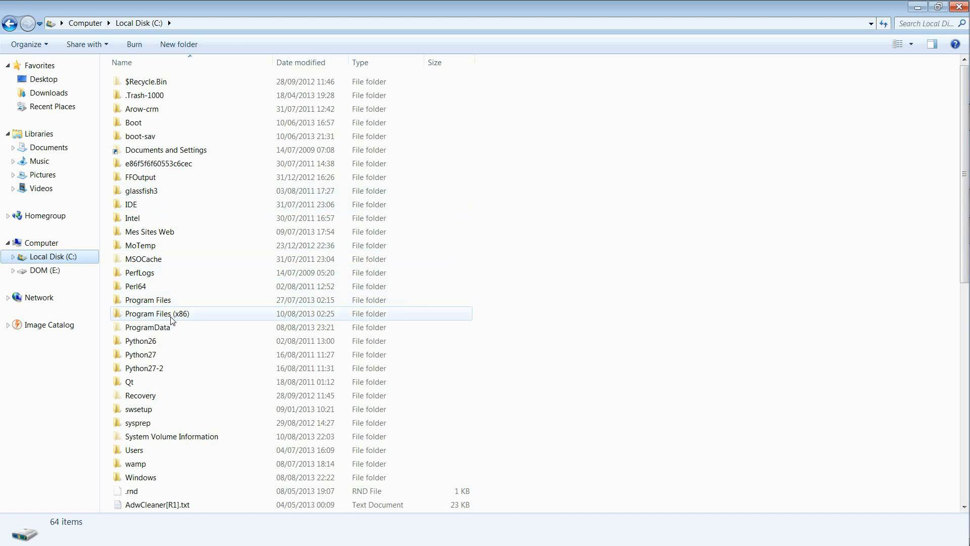
click(153, 301)
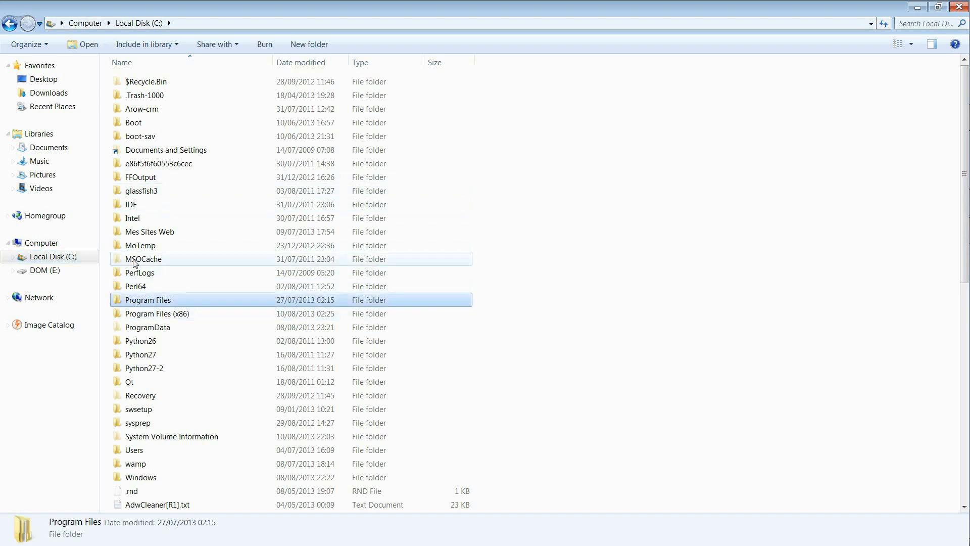
double_click(149, 305)
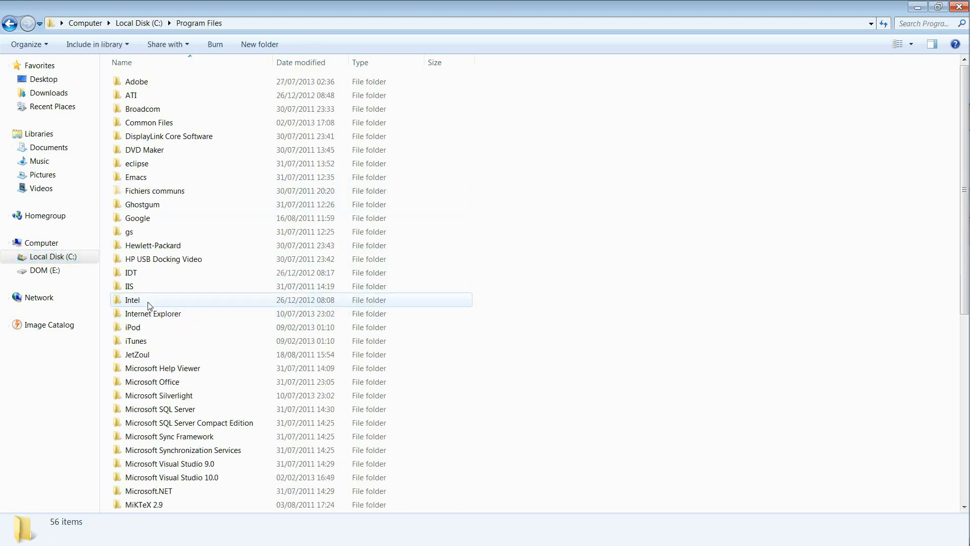
double_click(143, 83)
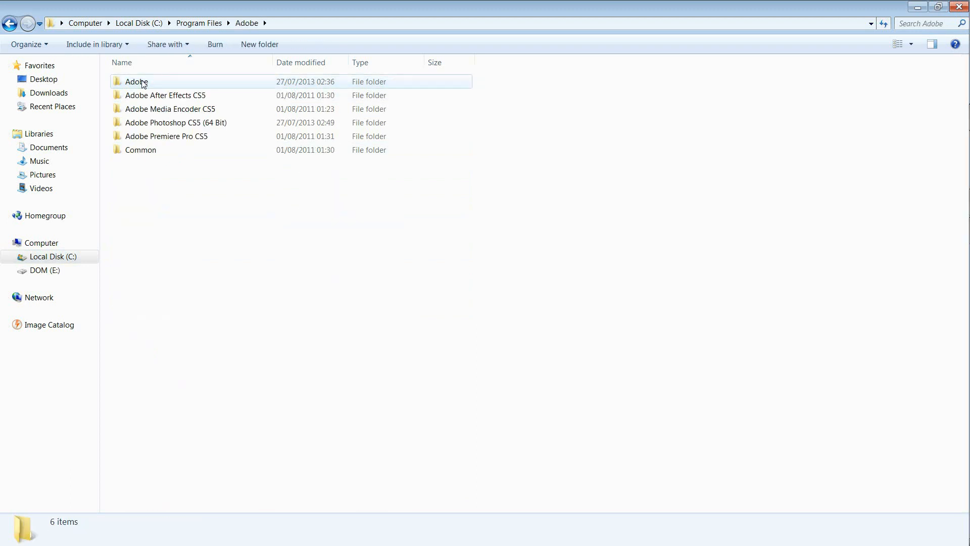
double_click(179, 124)
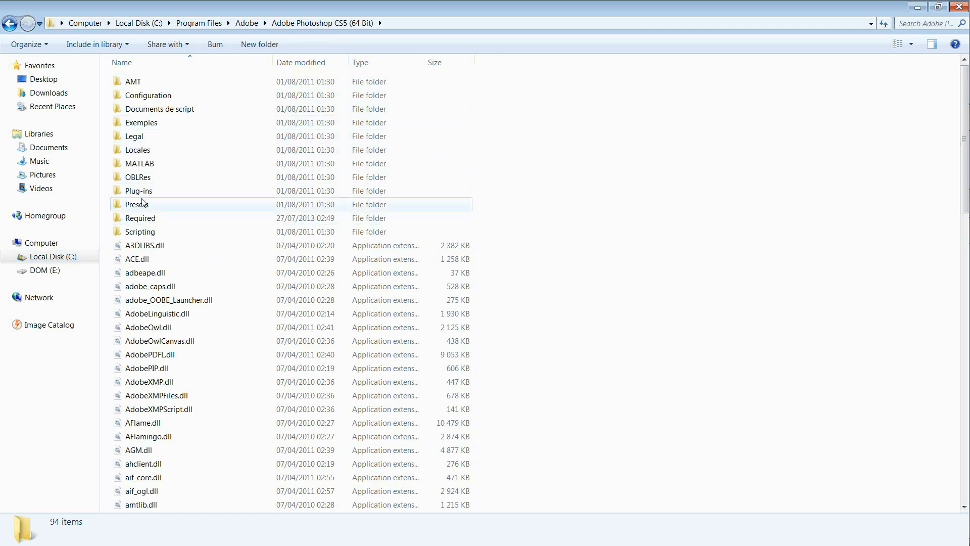
double_click(145, 209)
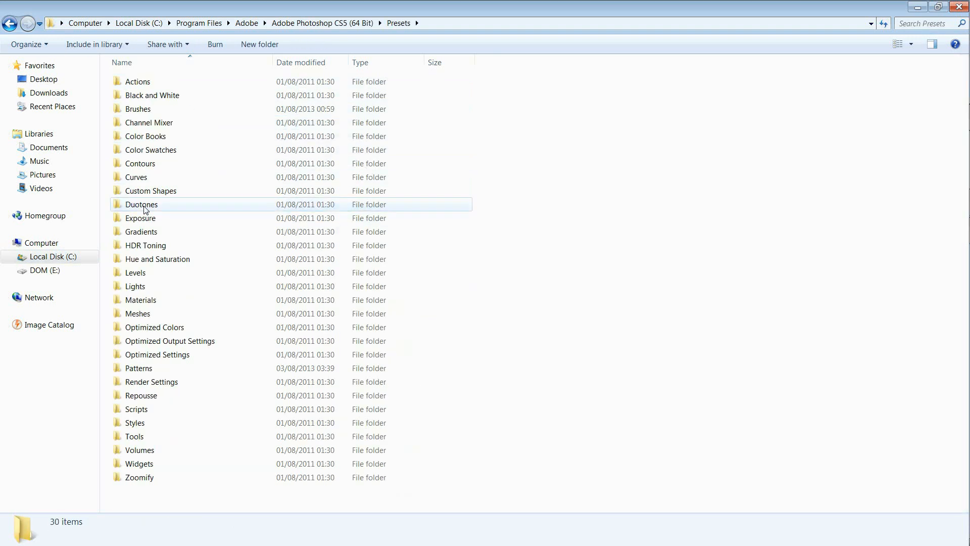
double_click(142, 113)
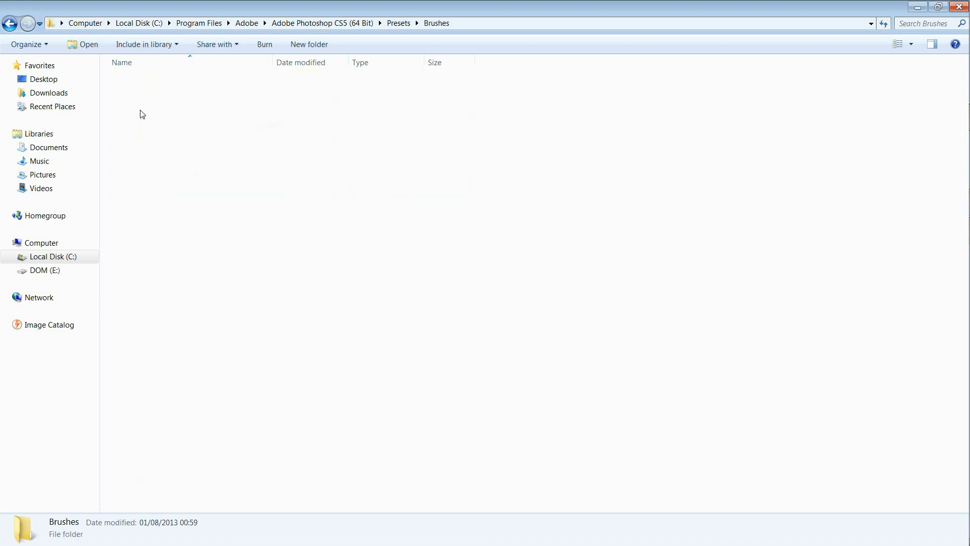
right_click(183, 337)
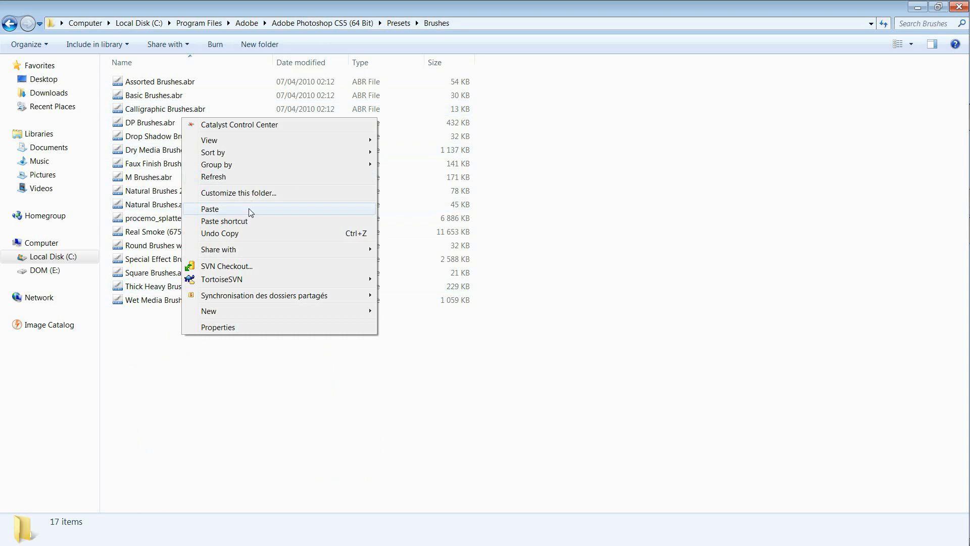
click(153, 407)
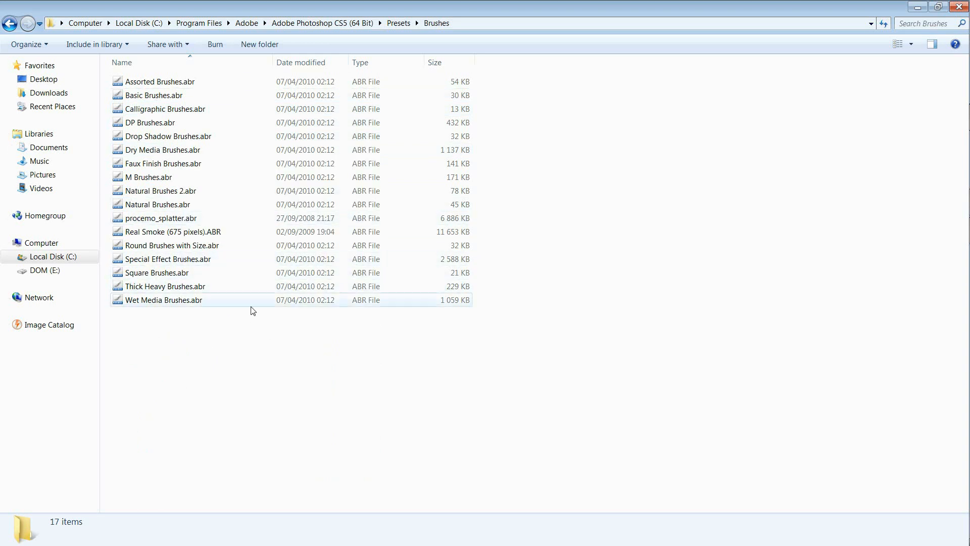
Step: Close the file explorer window and switch back to Photoshop
click(11, 24)
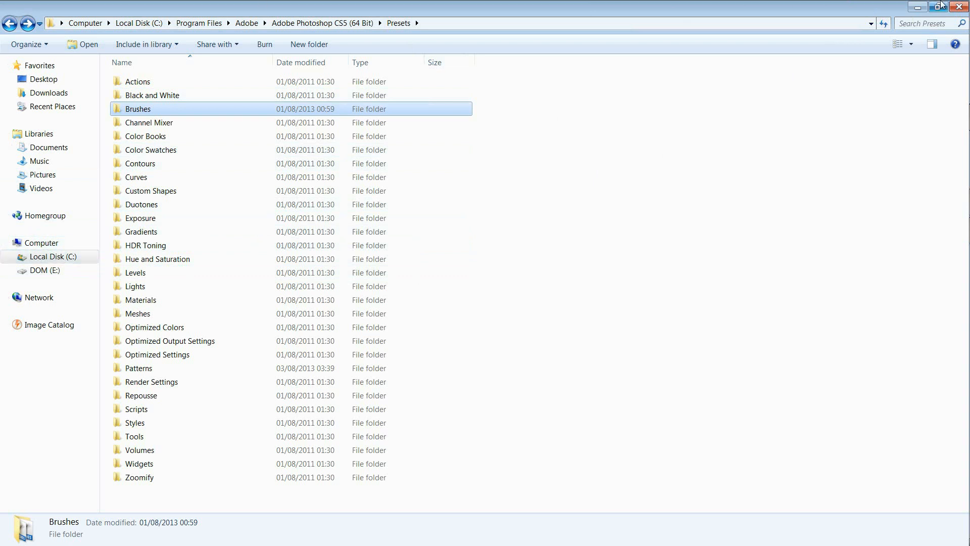
click(957, 6)
mouse_move(969, 136)
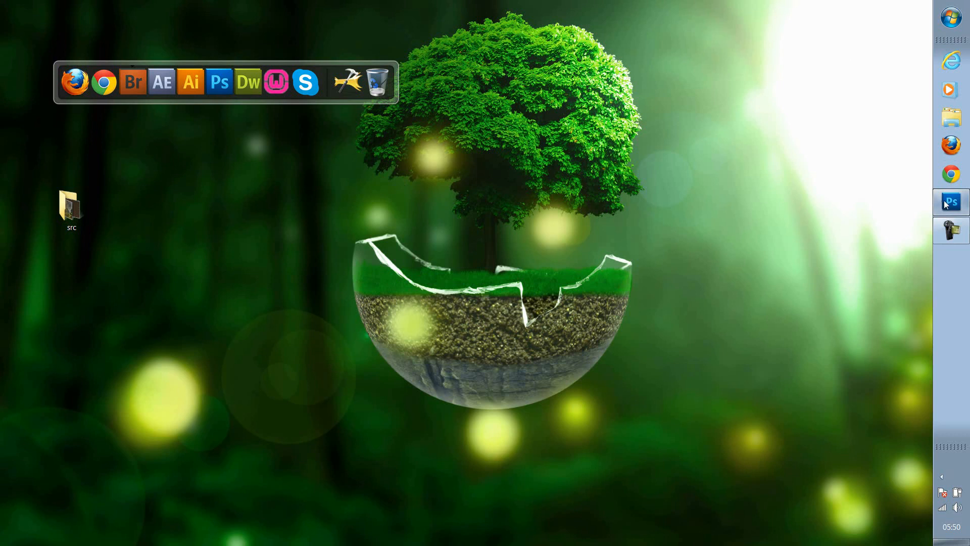
click(948, 203)
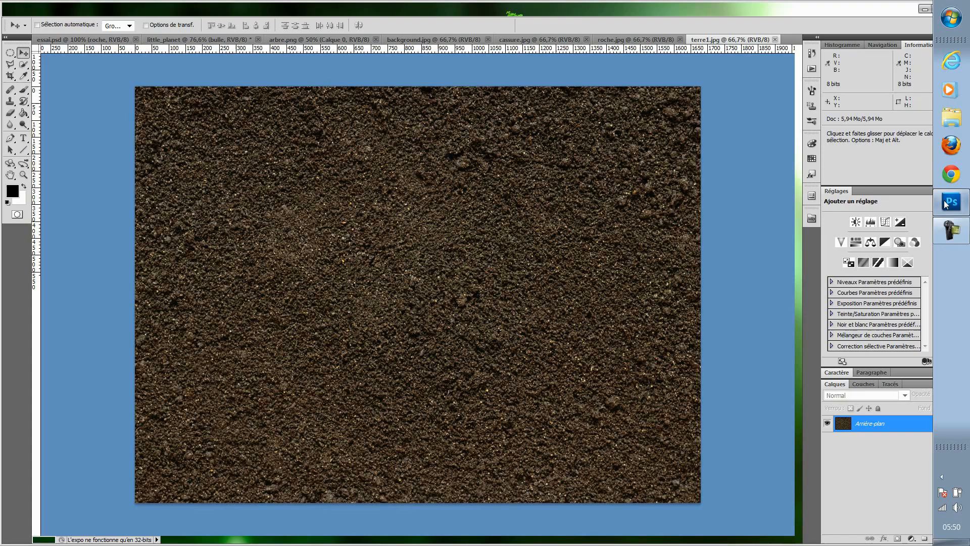
Step: Switch to the little_planet document and clear the circular selection around the bubble
click(156, 39)
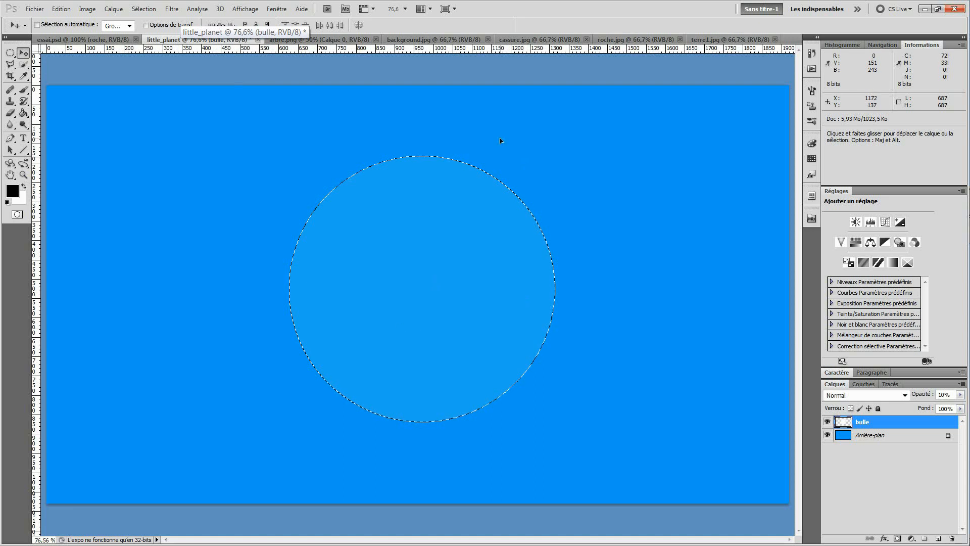
key(ctrl+d)
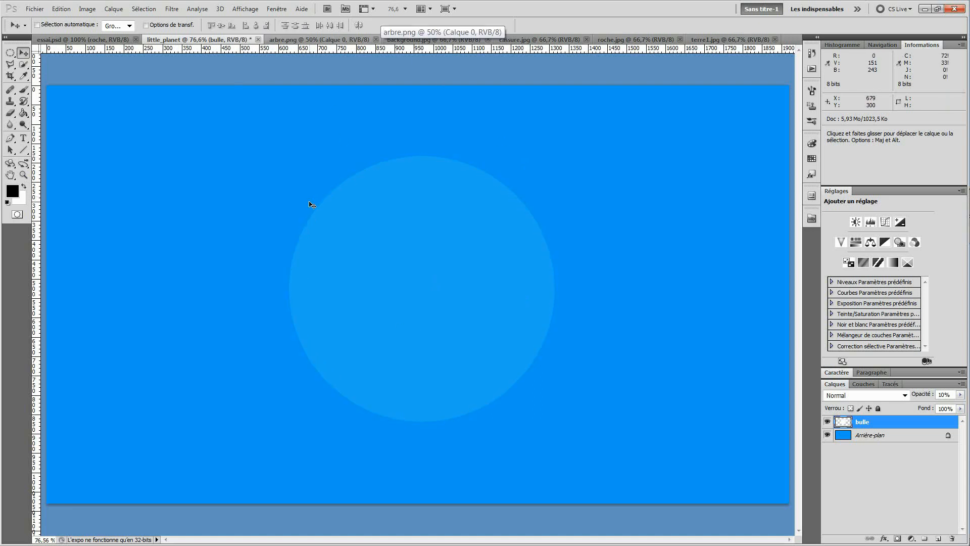
Step: Switch to cassure.jpg and add a Noir et blanc adjustment layer above the broken-glass image
click(528, 41)
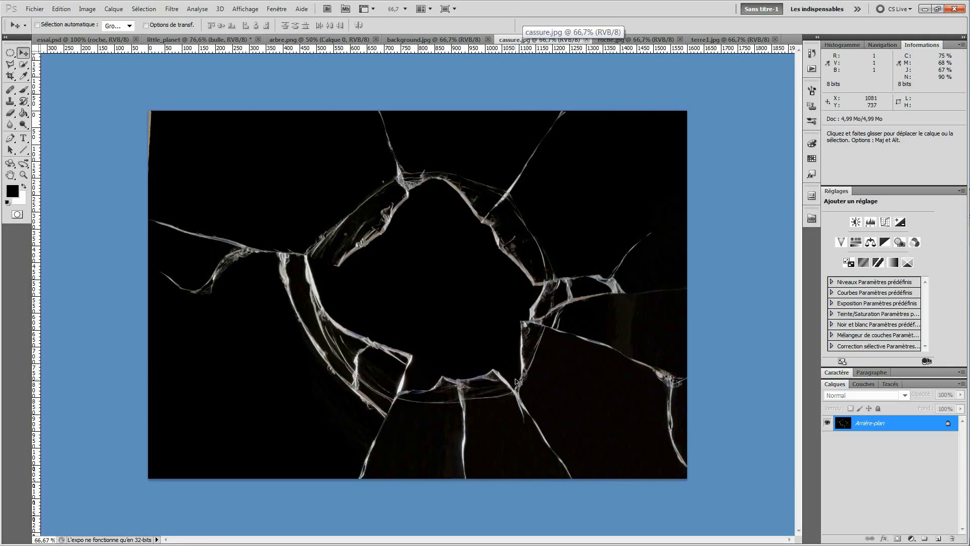
key(ctrl+0)
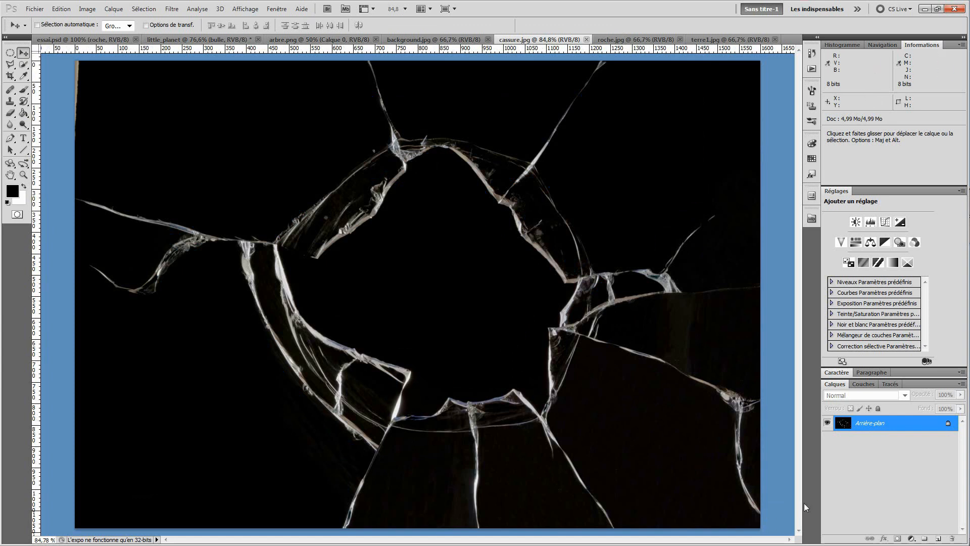
click(912, 540)
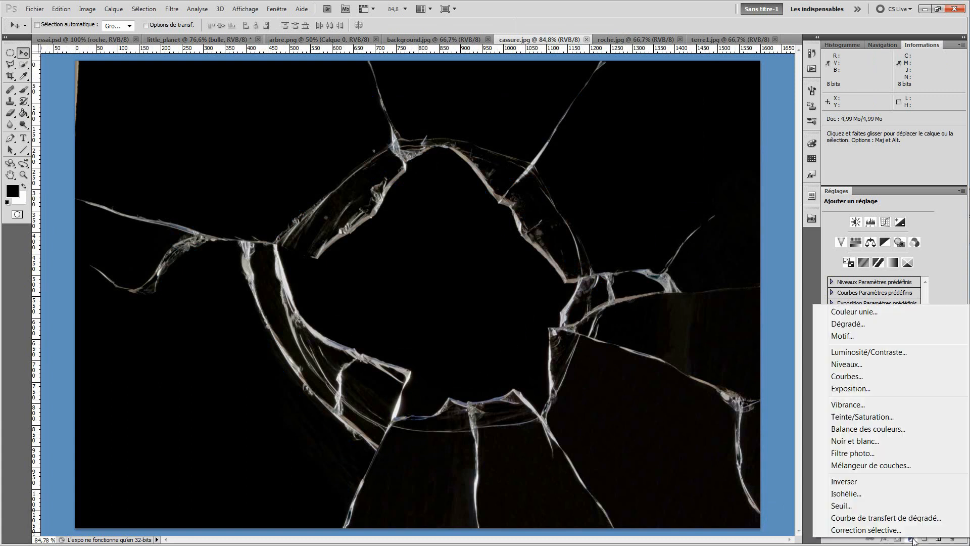
click(879, 444)
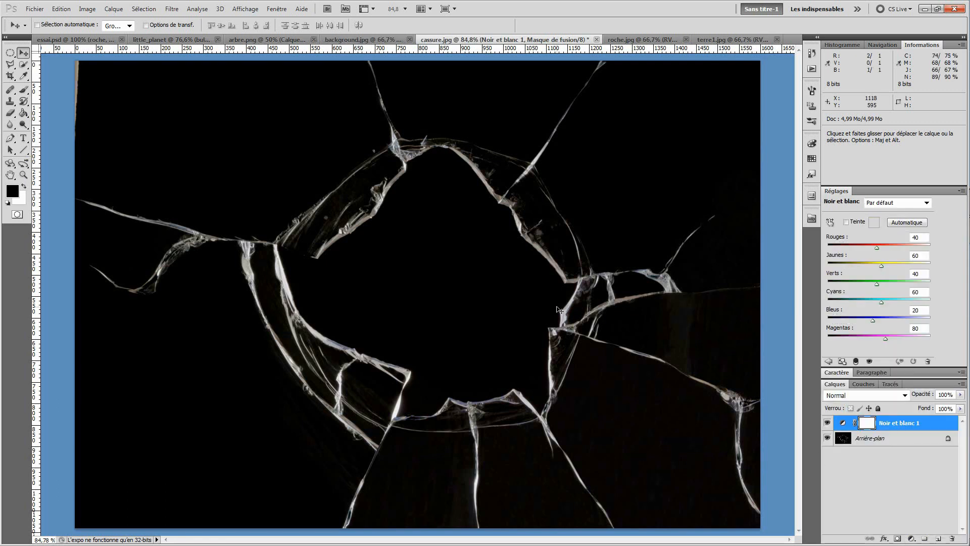
Step: Apply Levels to the Arrière-plan layer with the input black point at 21 and white point at 183
click(889, 445)
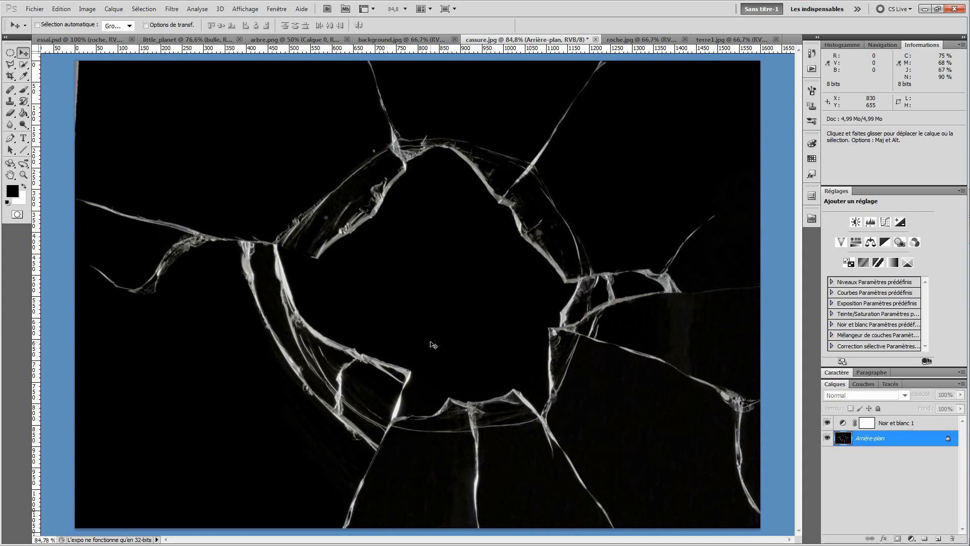
key(ctrl+l)
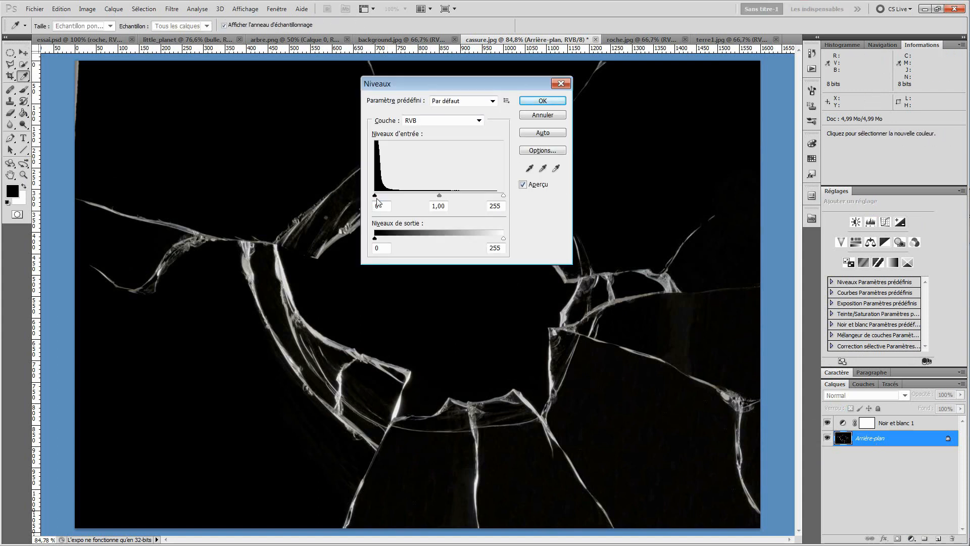
drag(376, 195, 376, 202)
drag(375, 199, 385, 198)
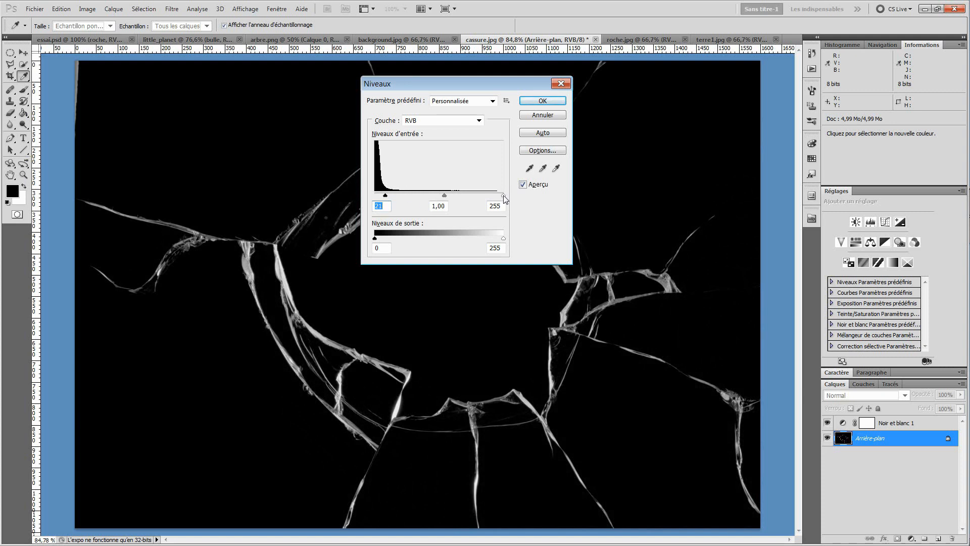
drag(502, 201, 467, 204)
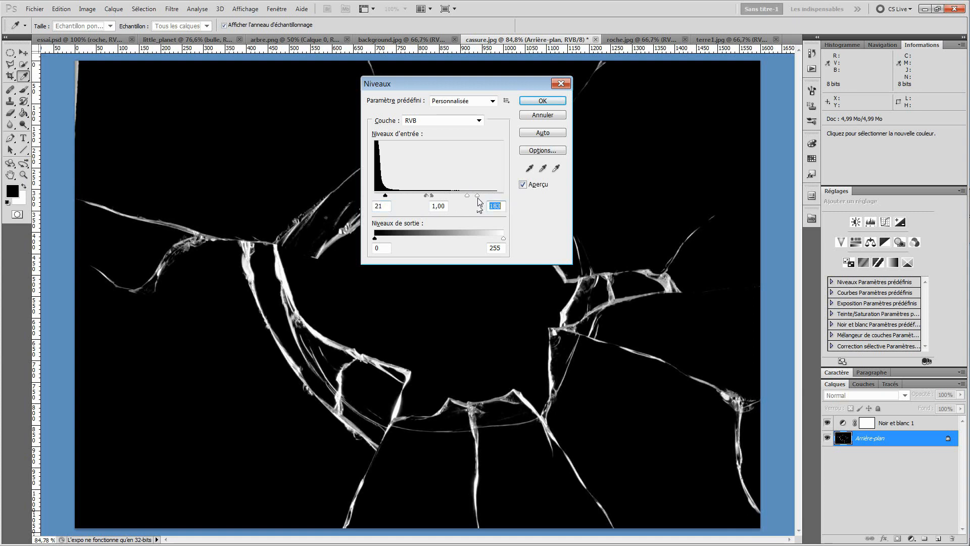
click(537, 101)
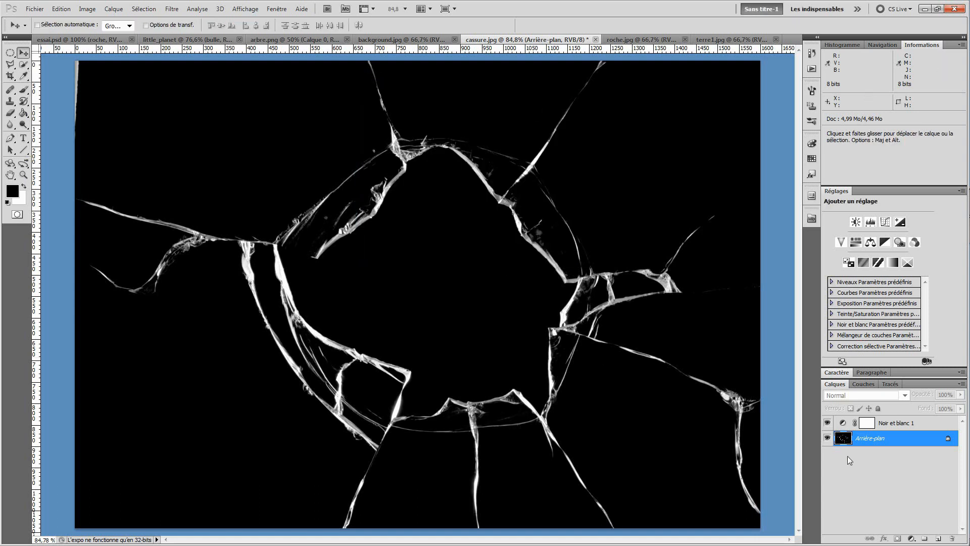
Step: Check the individual colour channels of cassure.jpg and load the composite RVB channel as a selection
click(865, 386)
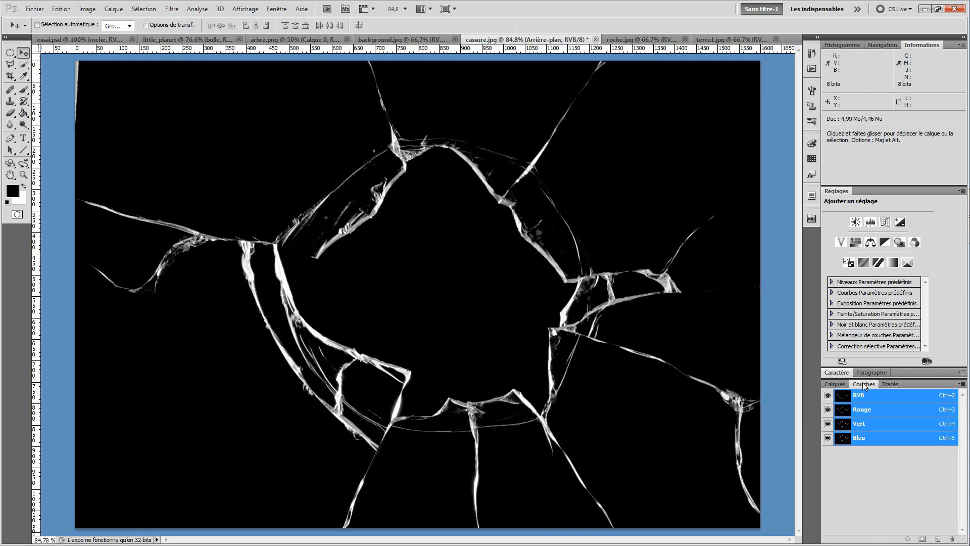
click(868, 428)
click(871, 438)
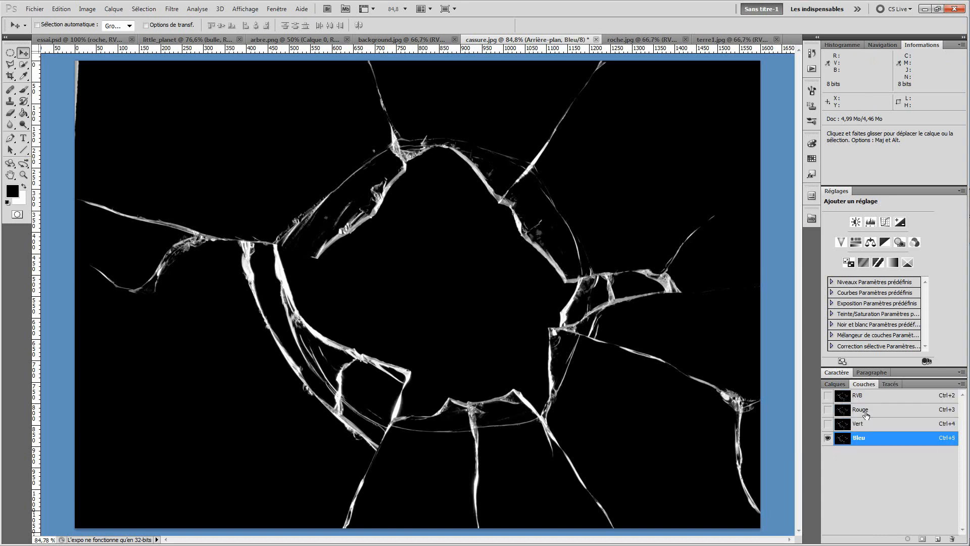
click(871, 399)
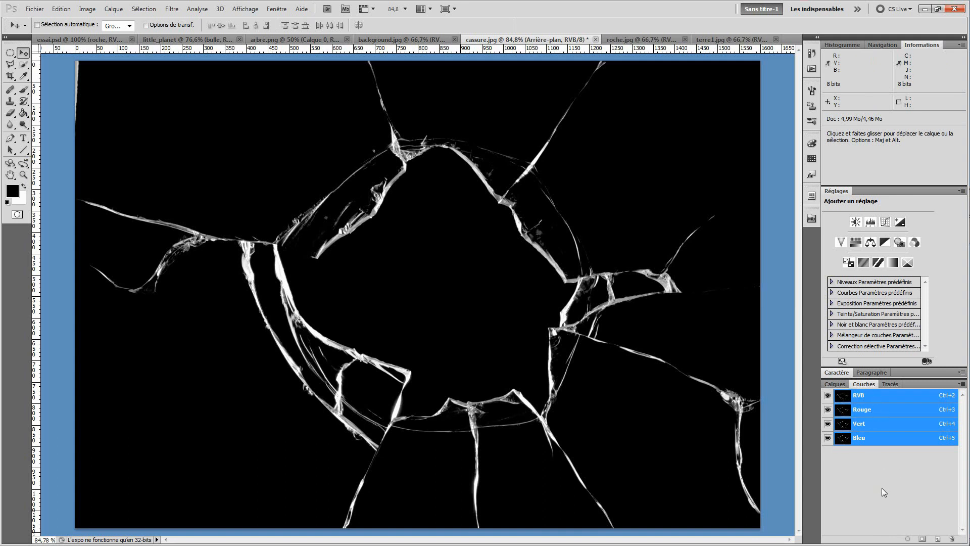
click(907, 539)
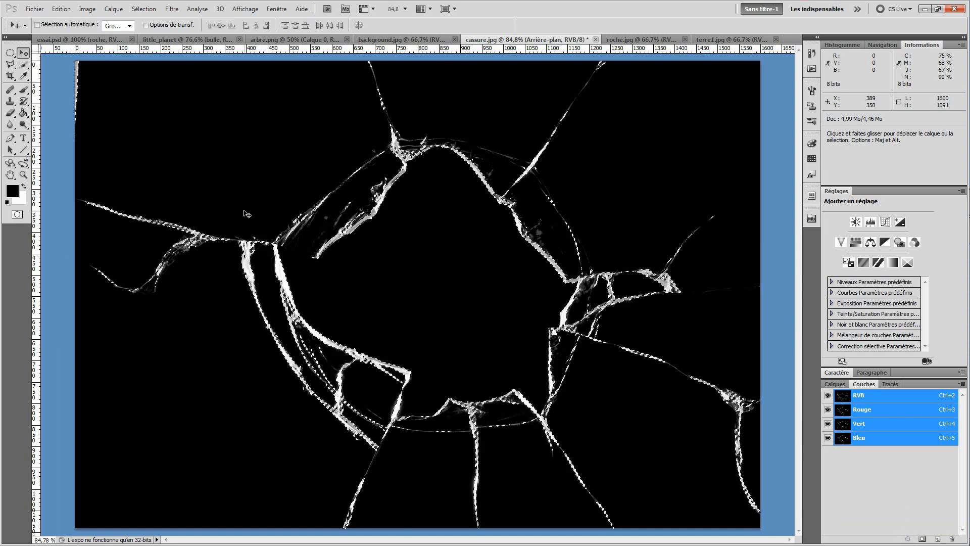
Step: Create a new layer directly above Arrière-plan and fill the crack selection with the white background colour
click(842, 386)
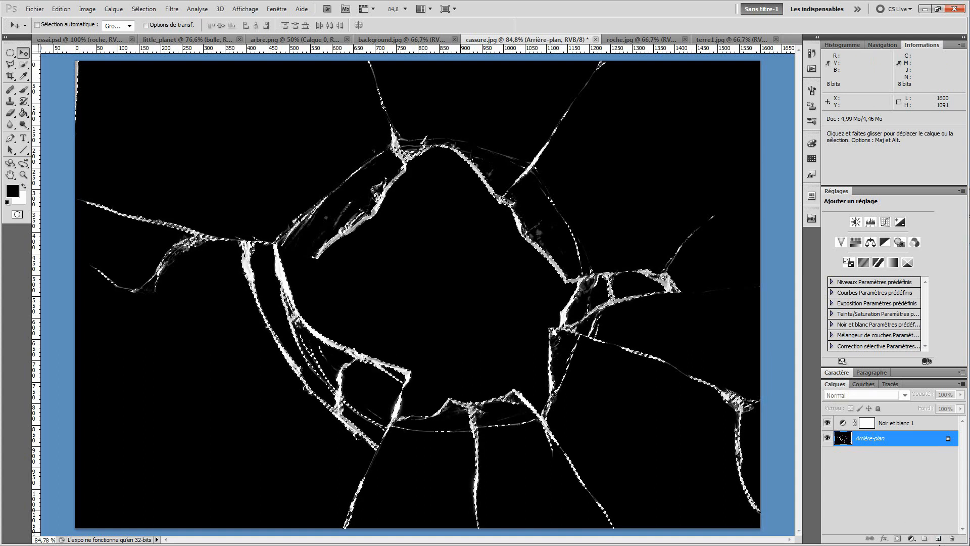
click(938, 538)
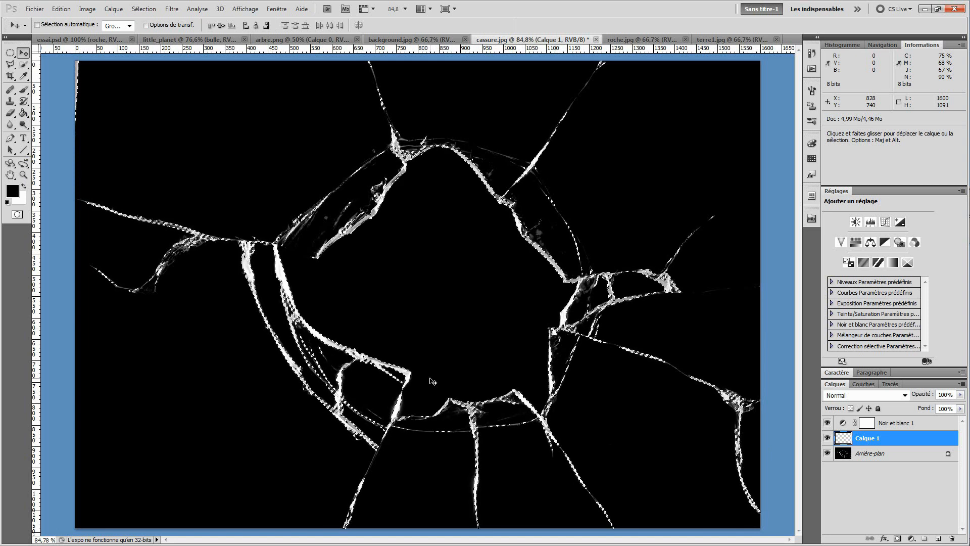
key(ctrl+BackSpace)
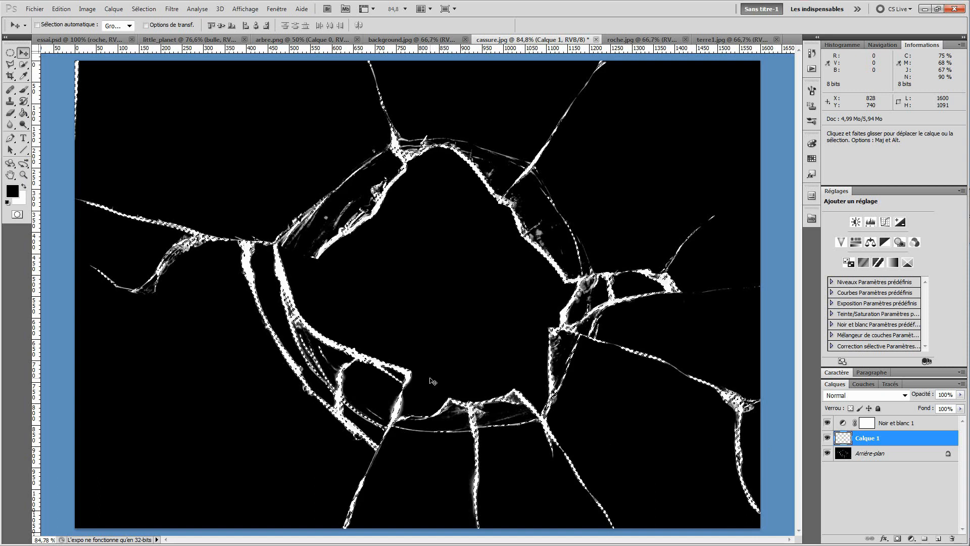
Step: Clear the crack selection and delete the Arrière-plan and Noir et blanc 1 layers, keeping only the white cracks
click(827, 423)
click(825, 461)
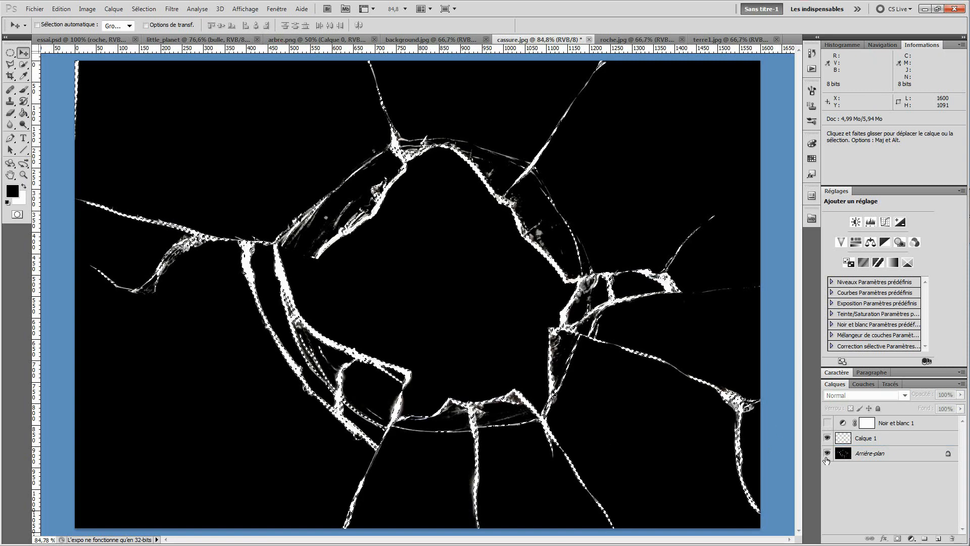
click(827, 453)
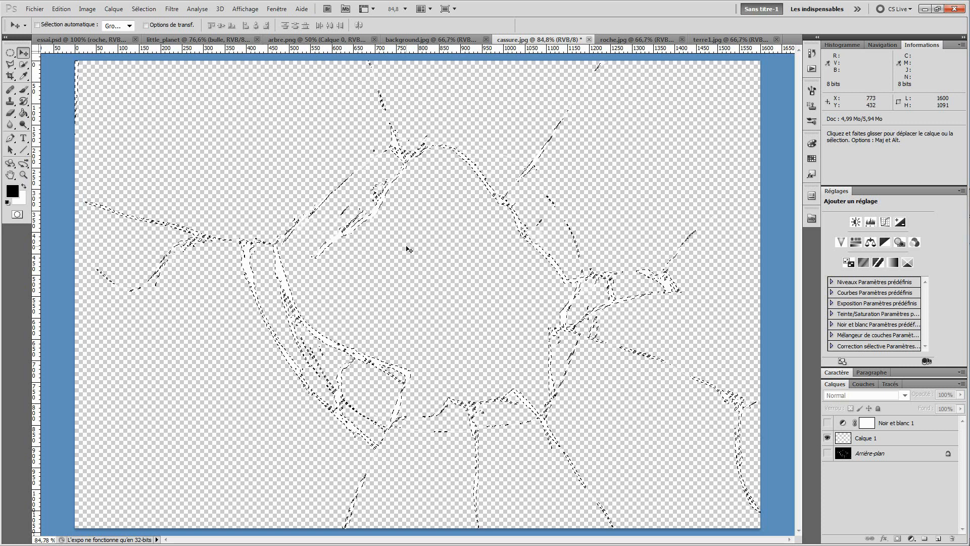
key(ctrl+d)
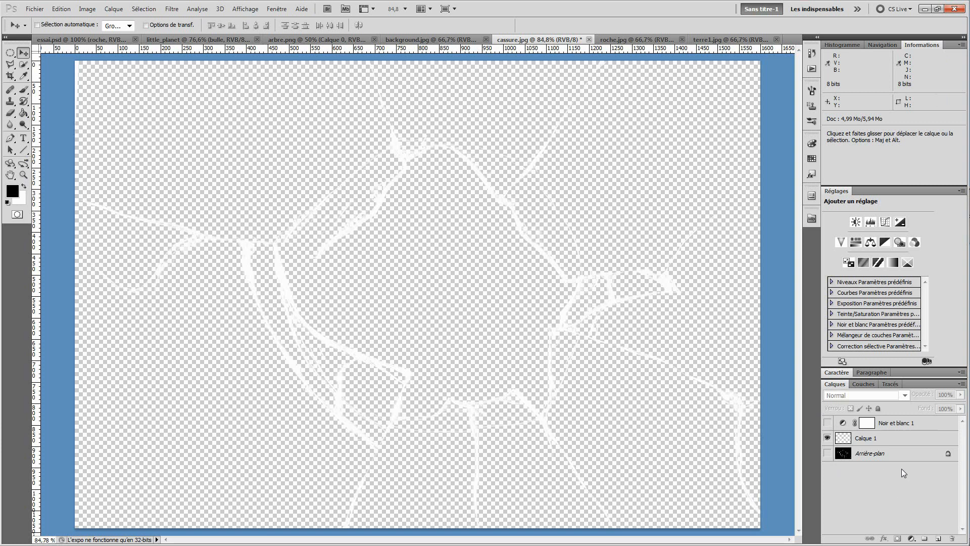
drag(906, 454, 952, 538)
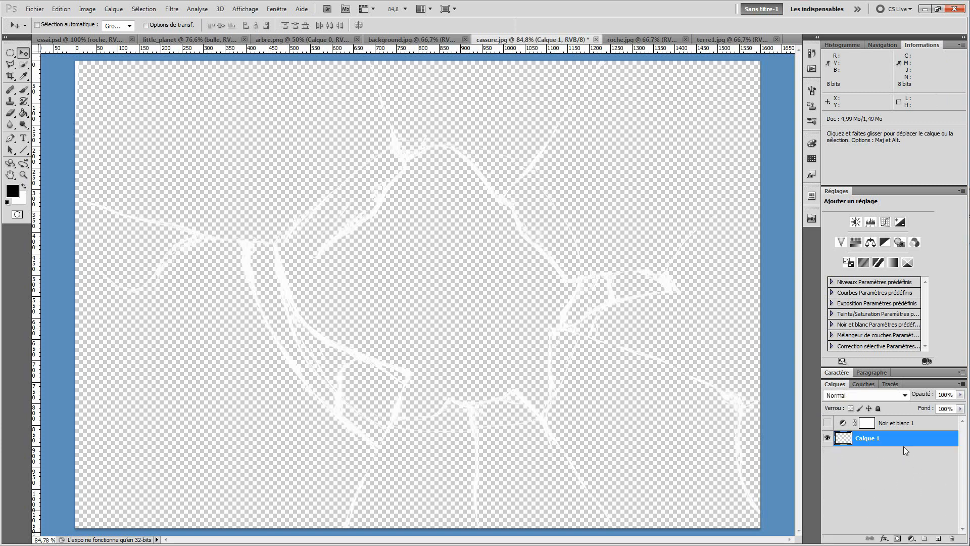
drag(915, 424, 951, 538)
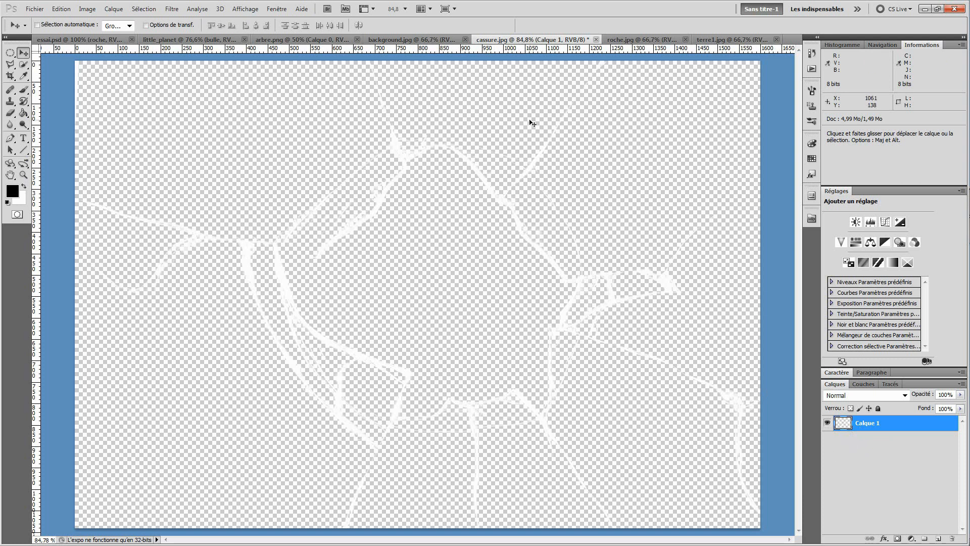
Step: Copy the entire white crack layer and close cassure.jpg without saving the changes
key(ctrl+a)
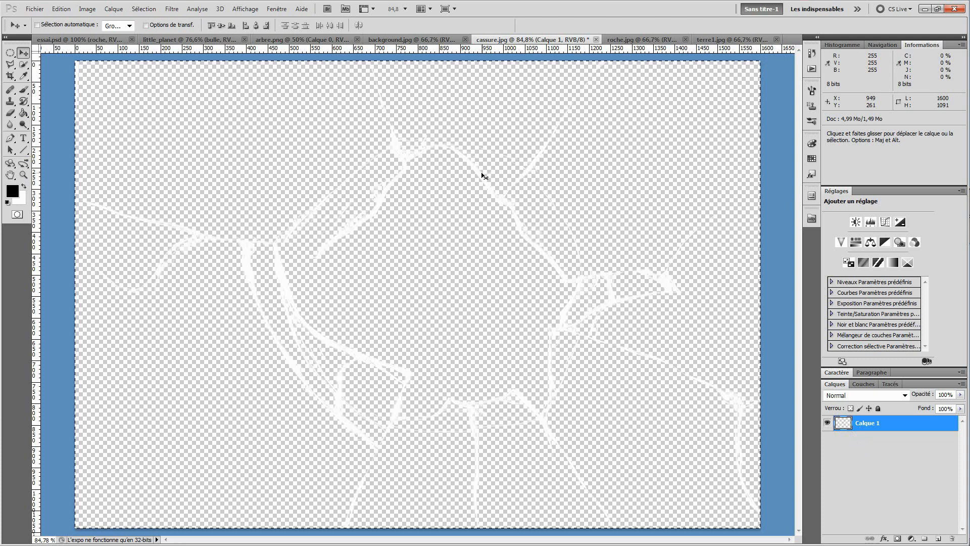
key(ctrl+q)
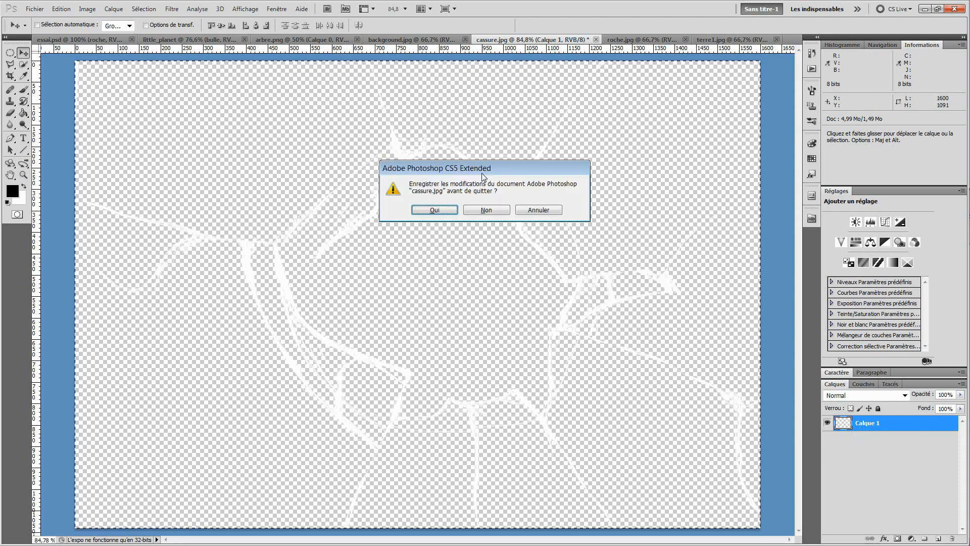
click(490, 209)
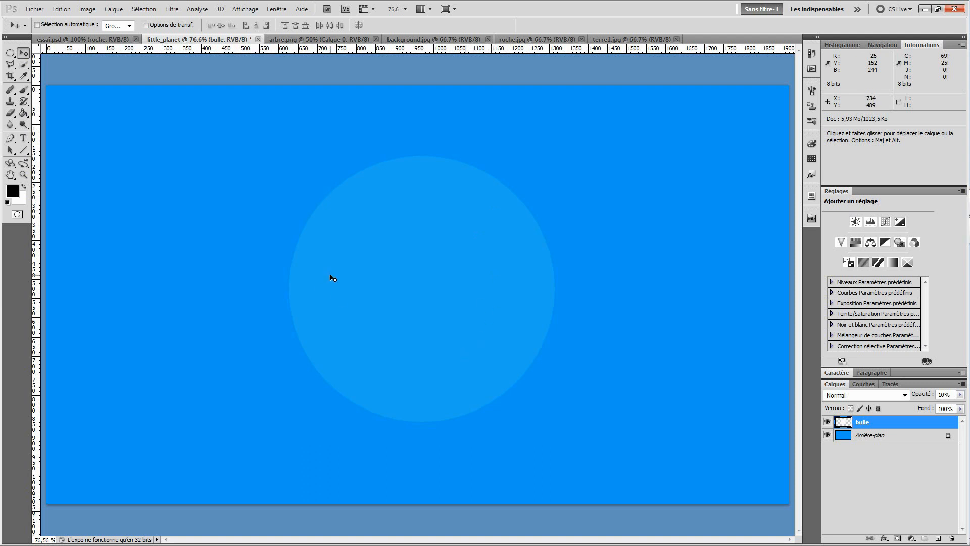
Step: Paste the white cracks into little_planet and name the new layer cassure
key(ctrl+v)
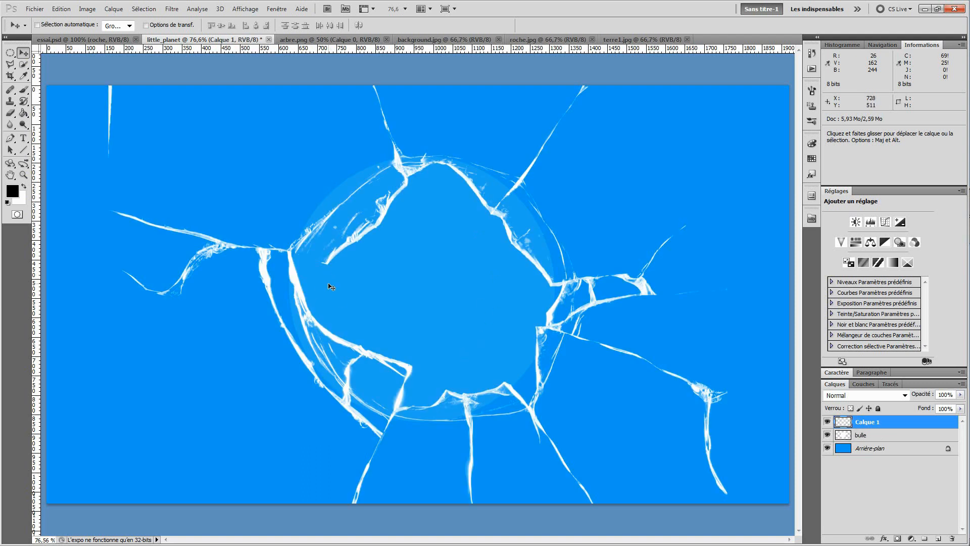
double_click(865, 426)
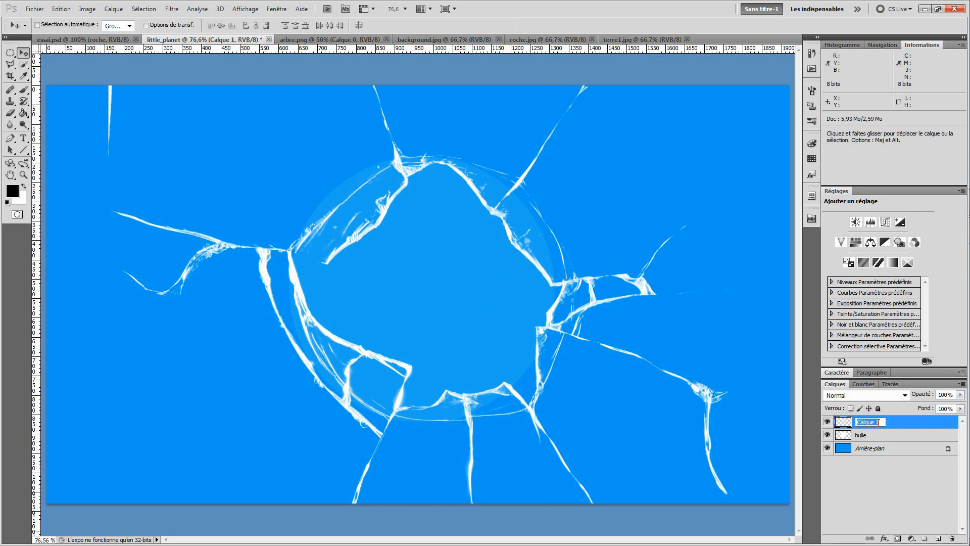
text(cassure)
key(Return)
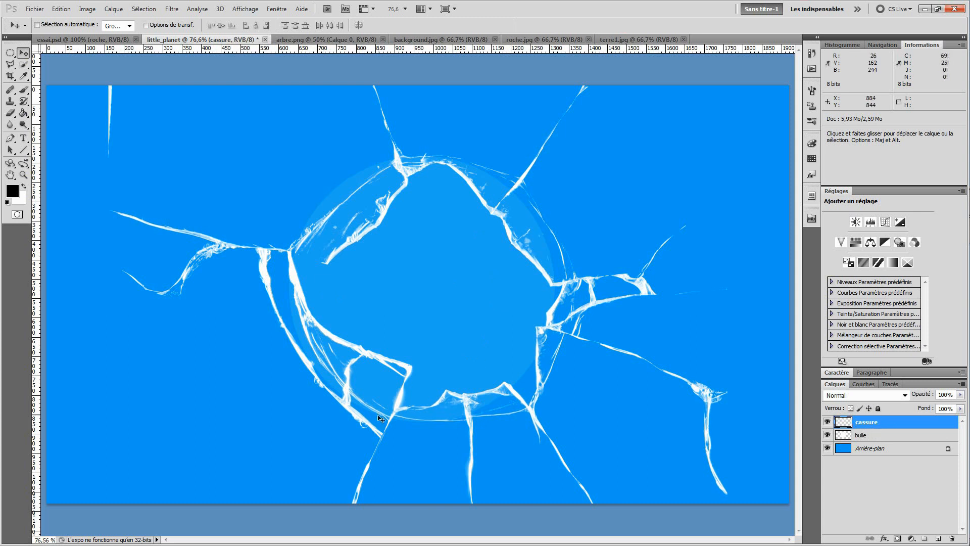
Step: Scale the cassure layer proportionally to about 60.3%, rotate it about -11.6°, and place it over the bubble
key(ctrl+t)
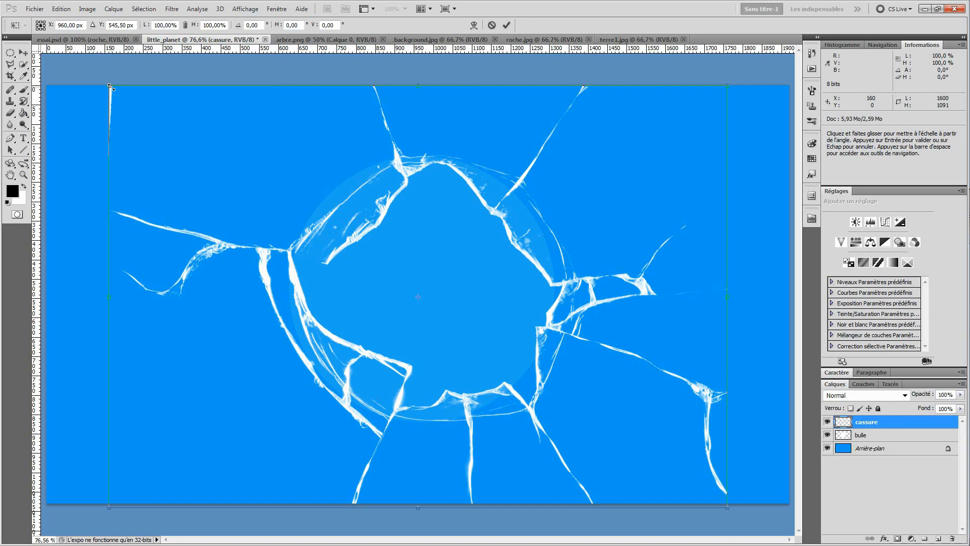
drag(110, 86, 400, 284)
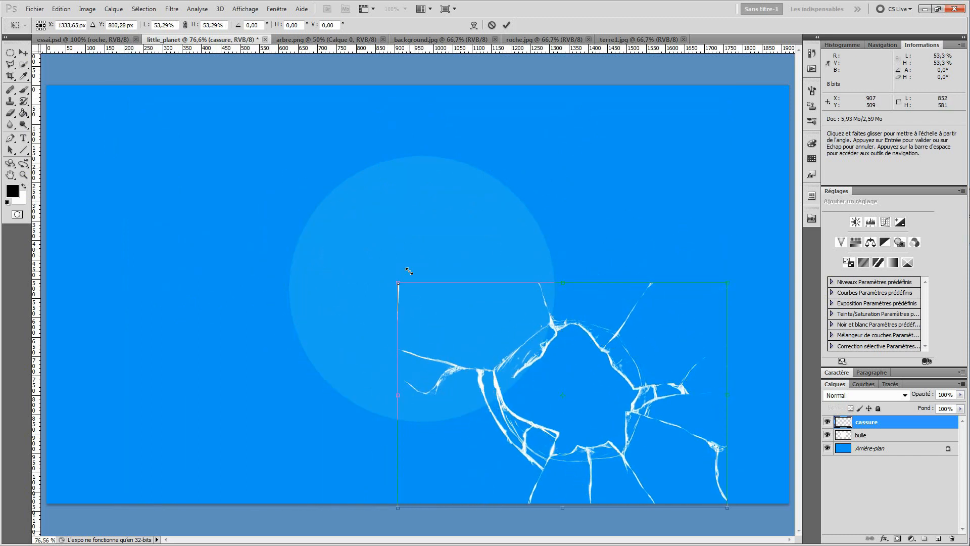
mouse_move(496, 266)
mouse_down()
mouse_move(480, 234)
mouse_move(502, 250)
mouse_up()
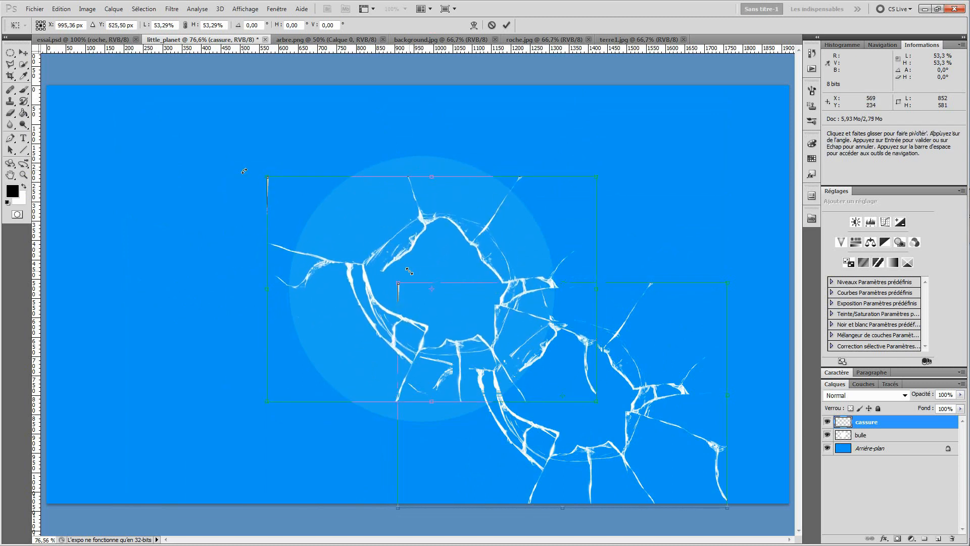
drag(256, 170, 199, 191)
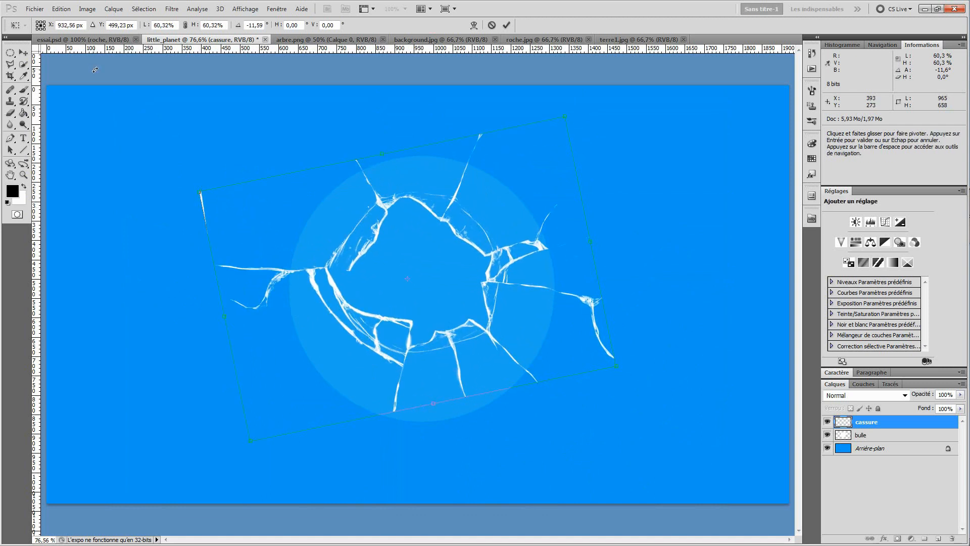
key(Return)
Step: Look at the broken bubble in the essai.psd reference composition and return to little_planet
click(63, 39)
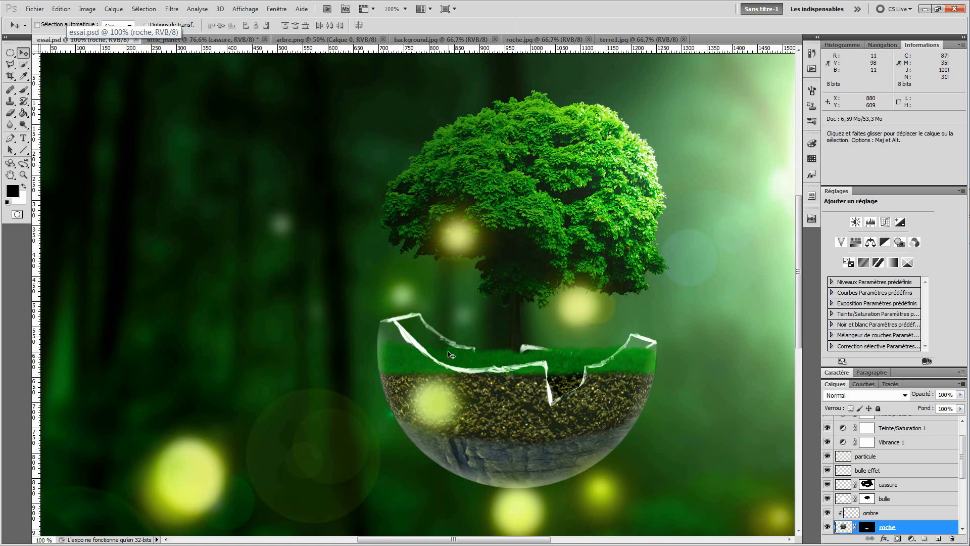
click(202, 40)
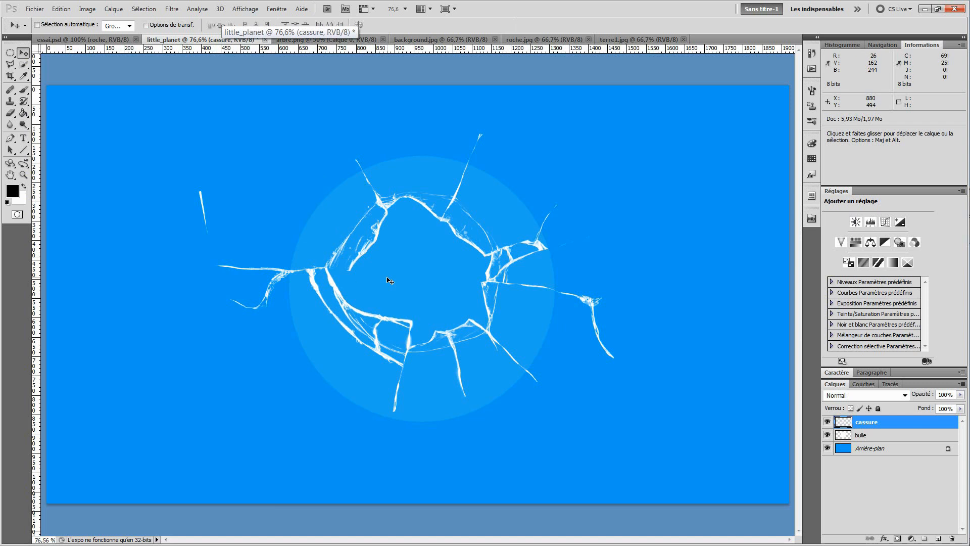
Step: Scale the cassure layer proportionally to about 136.8%, rotate it to about -1.6°, and position its broken edge over the bubble
key(ctrl+t)
drag(196, 130, 162, 109)
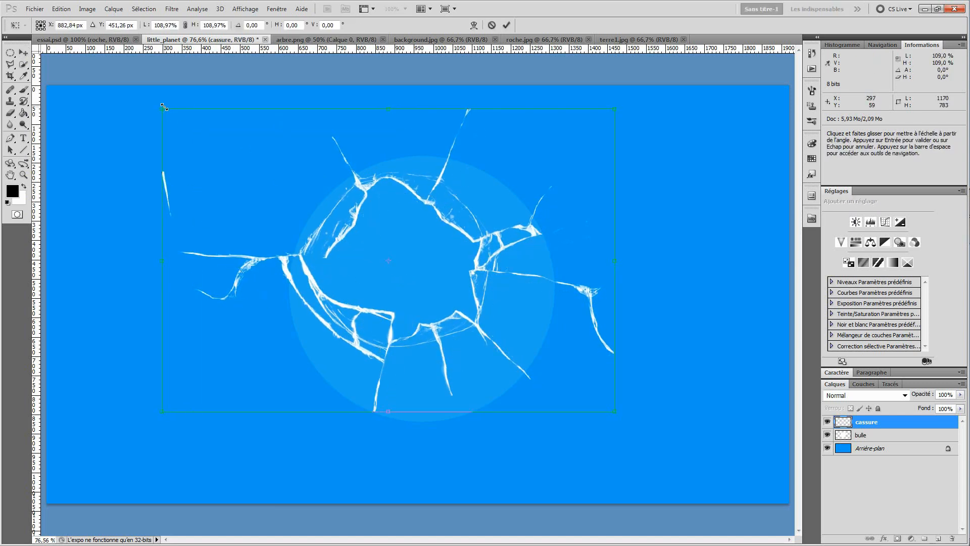
drag(616, 412, 625, 416)
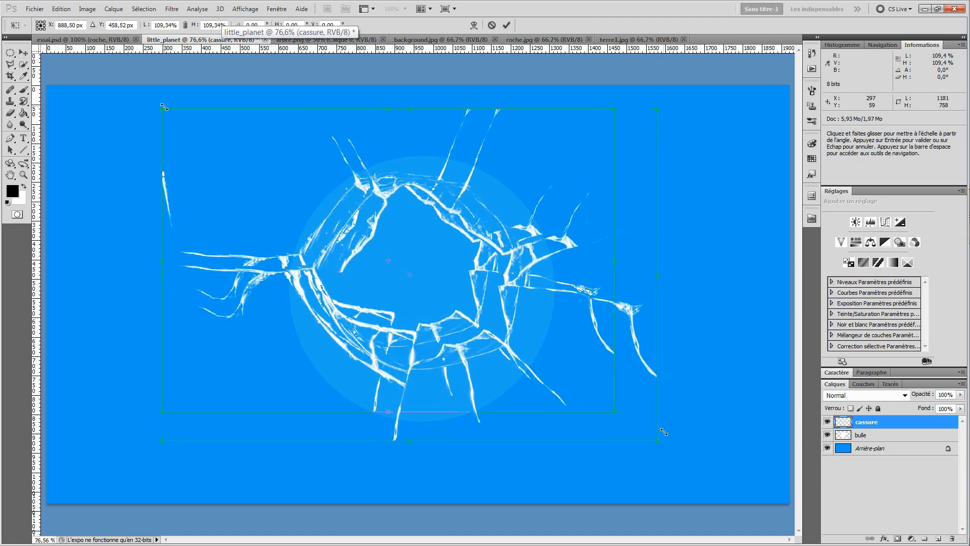
drag(671, 432, 731, 450)
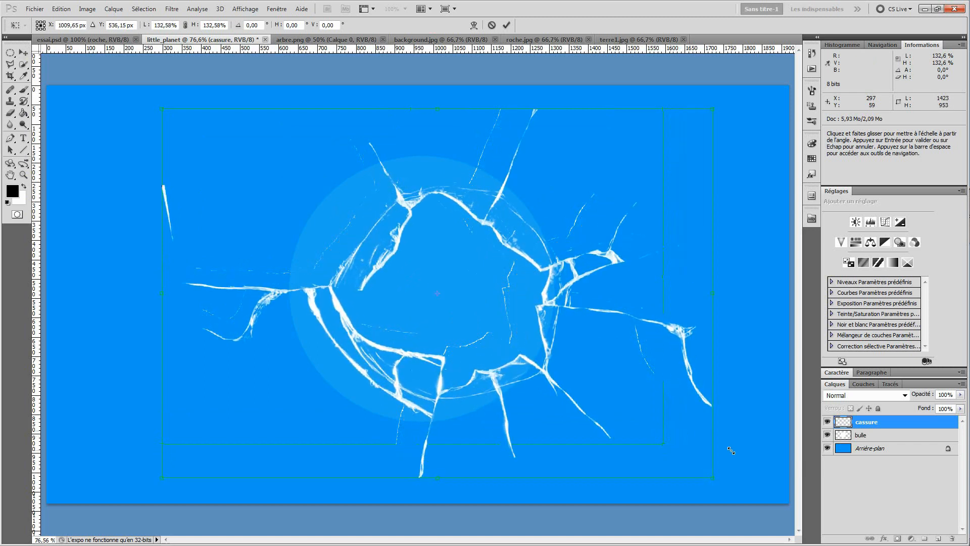
drag(720, 486, 723, 393)
drag(453, 329, 427, 292)
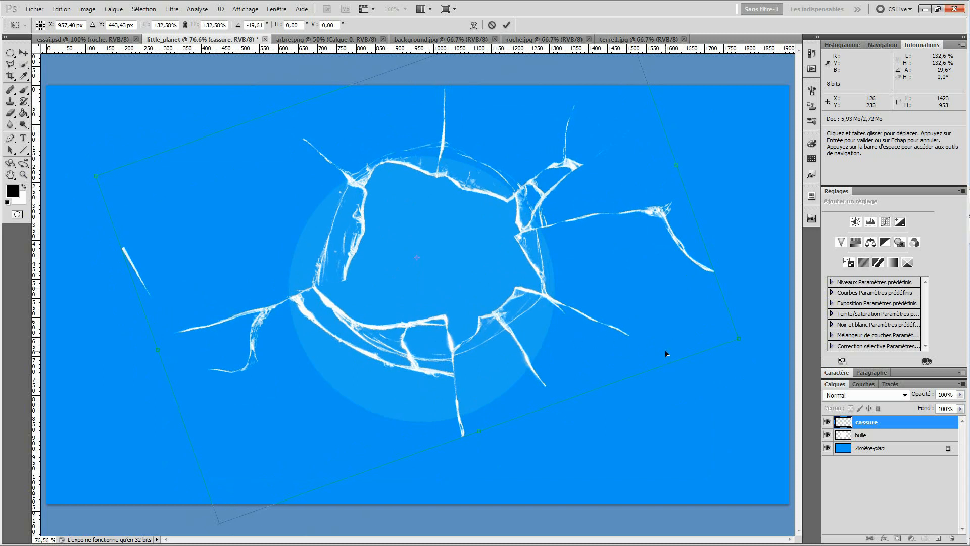
drag(749, 342, 742, 364)
drag(431, 288, 430, 288)
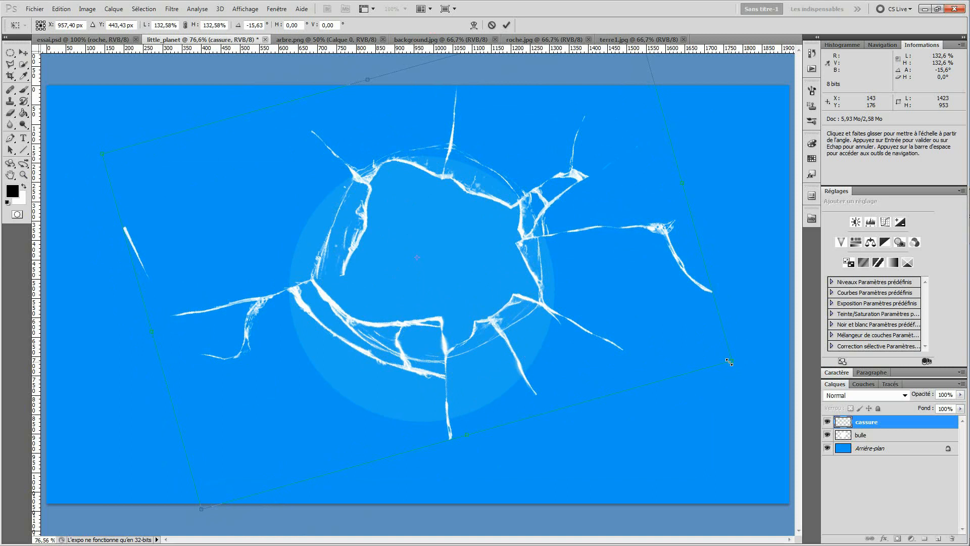
drag(744, 366, 697, 434)
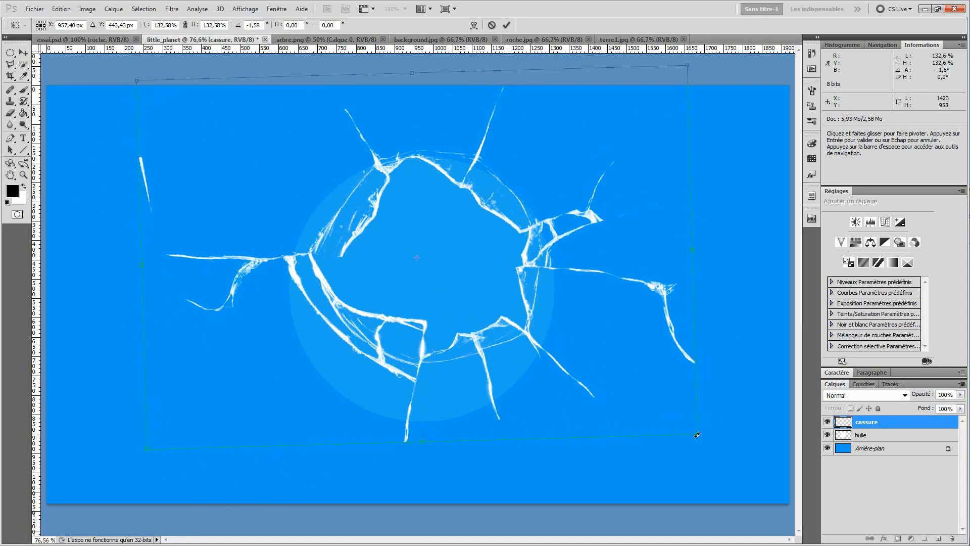
mouse_move(467, 312)
mouse_down()
mouse_move(467, 289)
mouse_move(456, 291)
mouse_move(467, 297)
mouse_up()
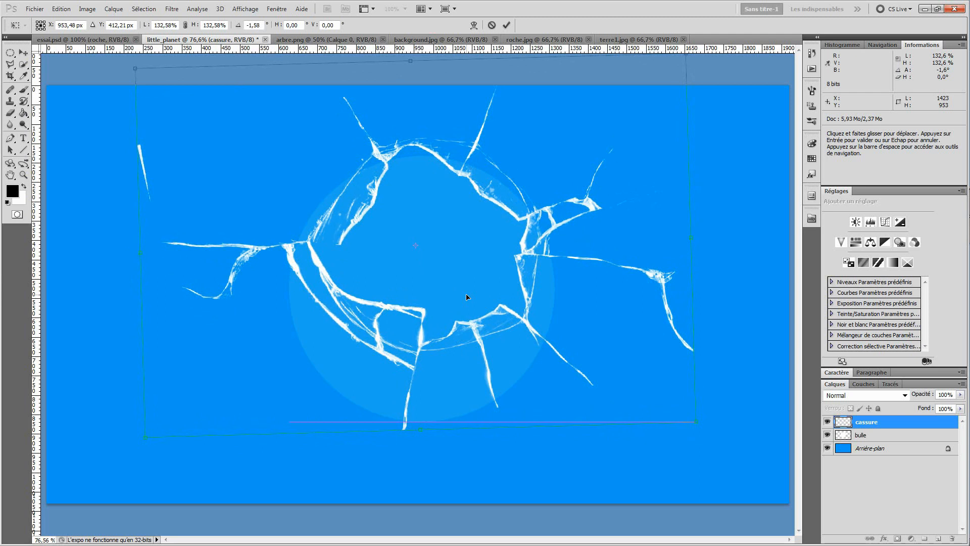
drag(696, 421, 716, 434)
drag(466, 303, 461, 299)
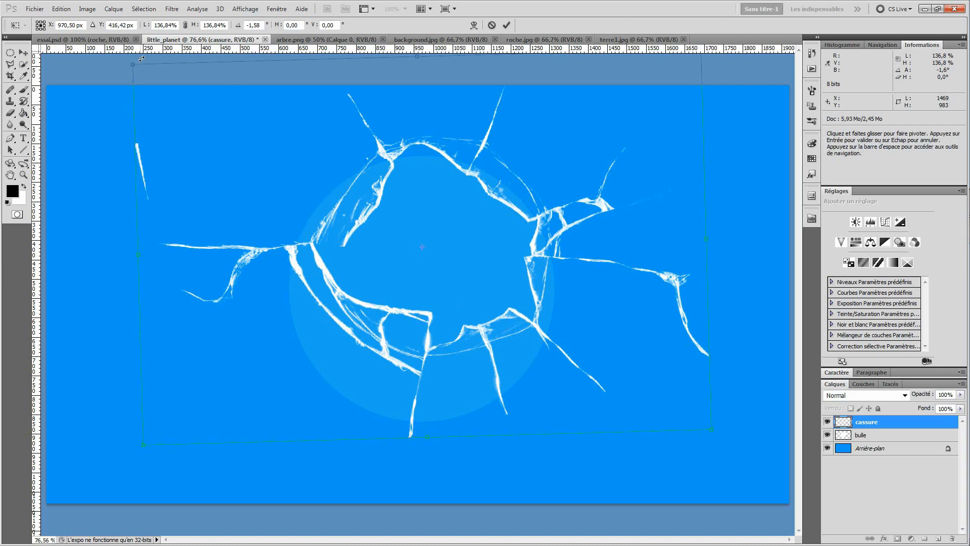
key(Return)
Step: Compare with the essai.psd reference, add a layer mask to cassure, and paint out the isolated crack fragment with a 400 px brush
click(66, 40)
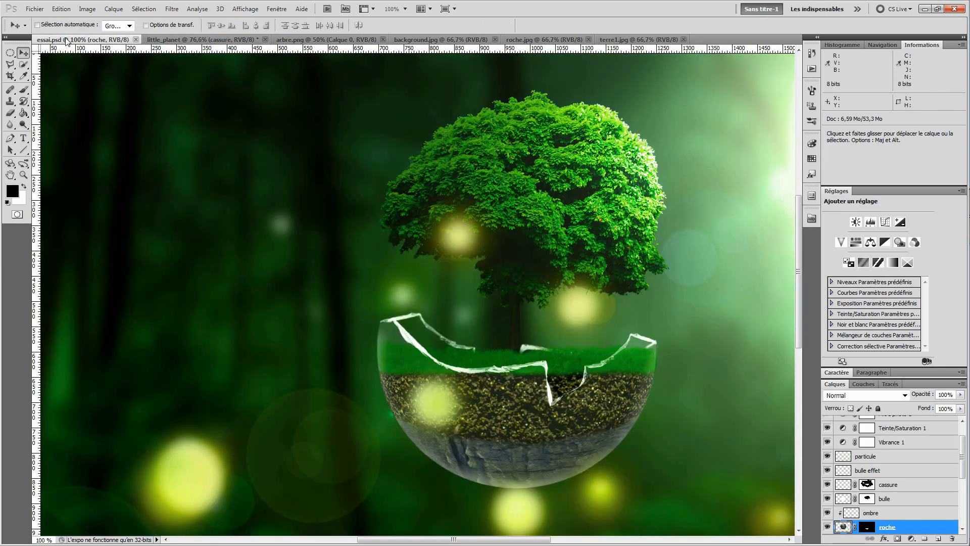
click(196, 40)
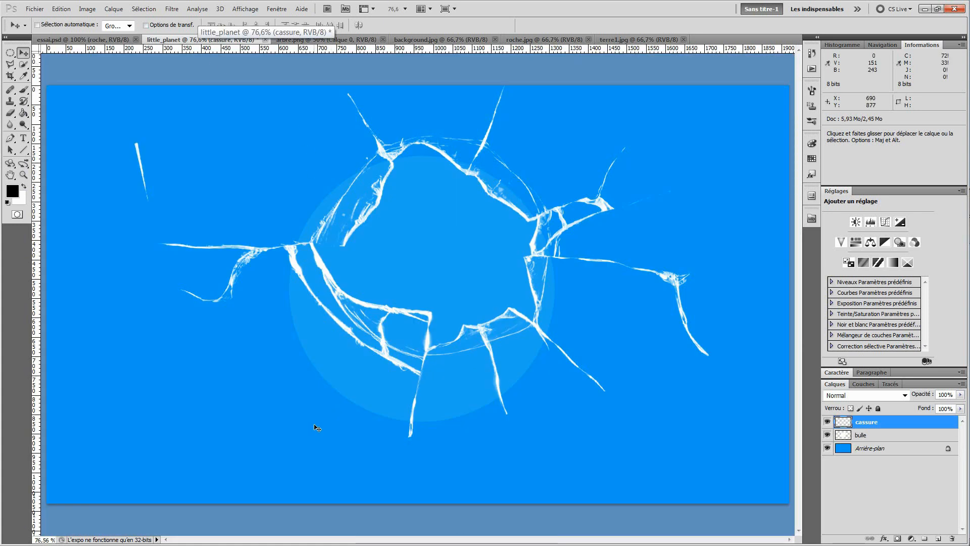
click(897, 539)
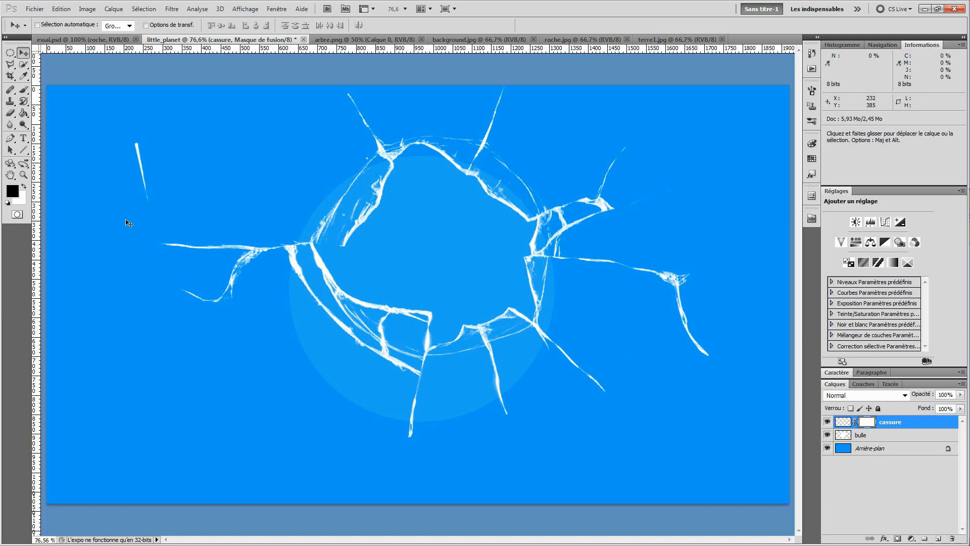
click(23, 90)
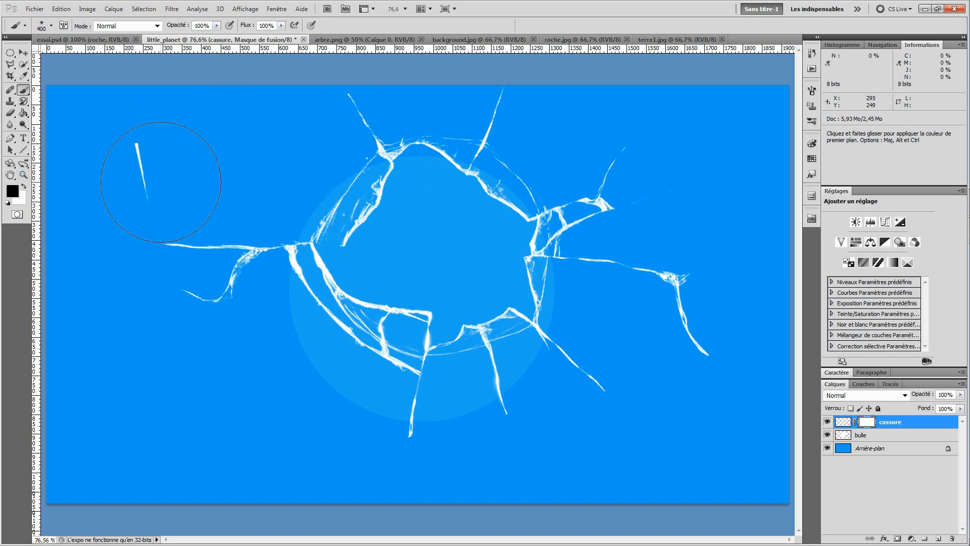
drag(125, 155, 177, 151)
Step: Choose a hard round 400 px brush and mask out all the cracks in the upper part of the bubble
click(44, 28)
click(34, 101)
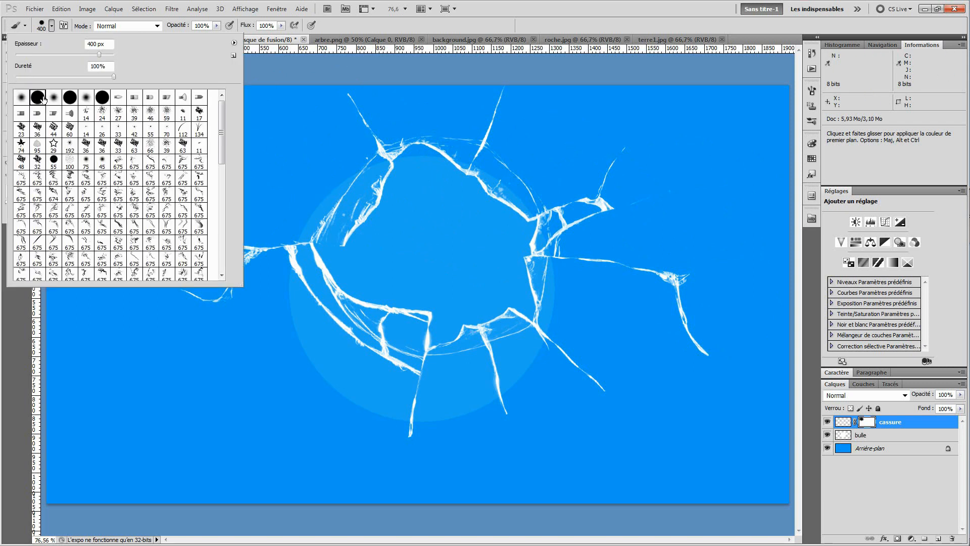
click(535, 13)
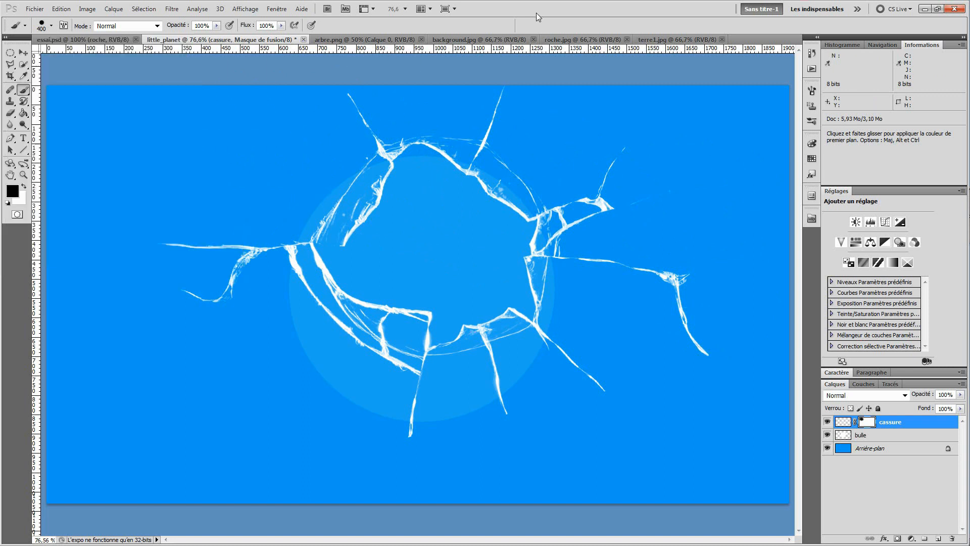
mouse_move(324, 129)
mouse_down()
mouse_move(500, 152)
mouse_move(430, 147)
mouse_up()
mouse_move(506, 150)
mouse_down()
mouse_move(621, 119)
mouse_move(541, 165)
mouse_move(498, 119)
mouse_move(381, 129)
mouse_move(377, 184)
mouse_up()
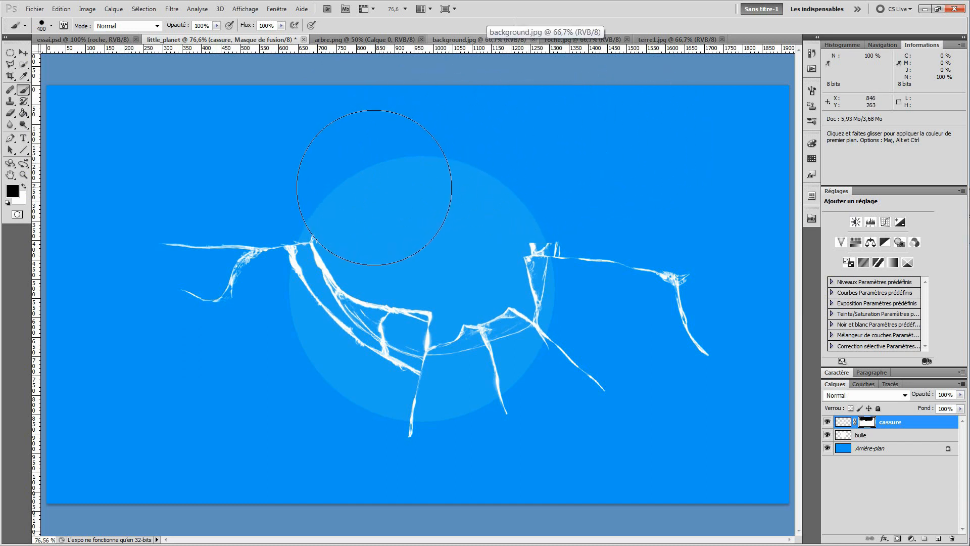
click(542, 175)
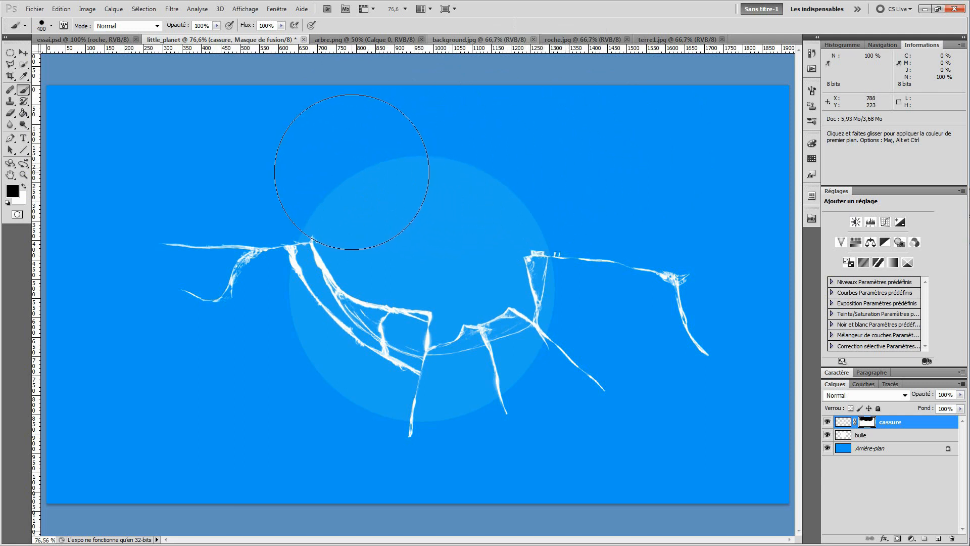
click(354, 176)
Step: Mask out the crack branches that extend beyond the bubble on its left, lower and right sides
drag(194, 243, 214, 243)
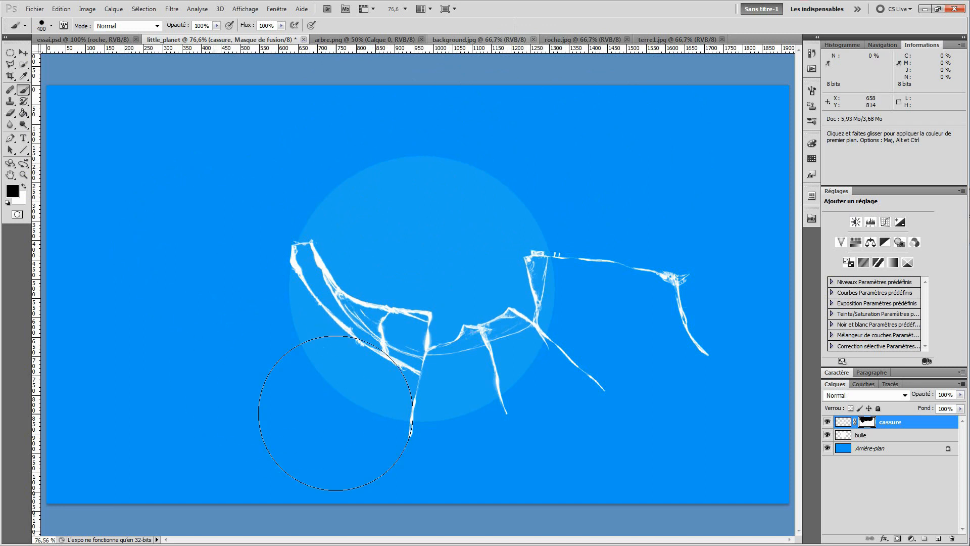
drag(377, 439, 384, 448)
click(532, 459)
click(584, 444)
mouse_move(710, 399)
mouse_down()
mouse_move(700, 370)
mouse_move(639, 303)
mouse_move(641, 276)
mouse_up()
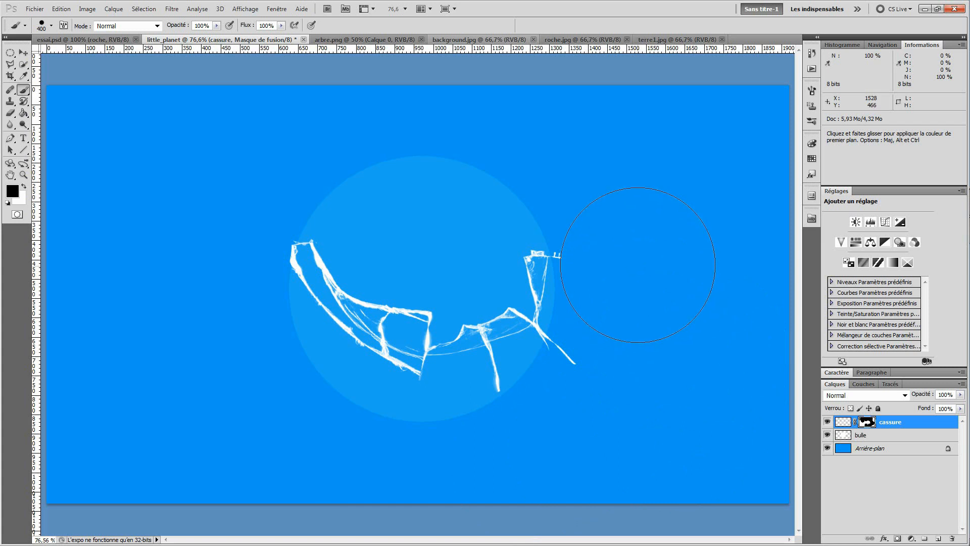
drag(616, 372, 599, 382)
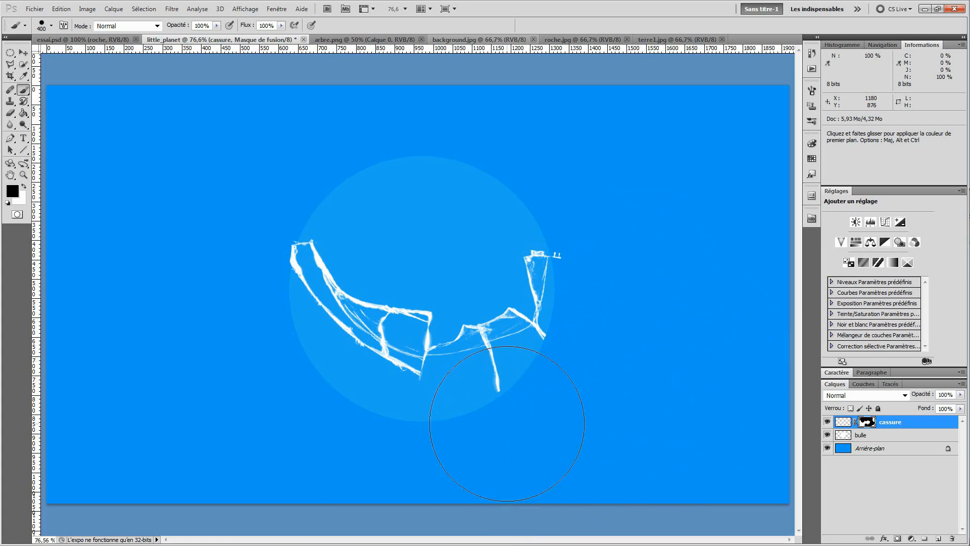
Step: Mask out the outer cracks inside the bubble below the main broken edge
click(510, 425)
mouse_move(379, 433)
mouse_down()
mouse_move(381, 421)
mouse_move(343, 399)
mouse_move(321, 357)
mouse_move(303, 342)
mouse_move(308, 368)
mouse_move(303, 349)
mouse_move(267, 333)
mouse_move(235, 300)
mouse_move(210, 253)
mouse_move(206, 277)
mouse_move(231, 300)
mouse_up()
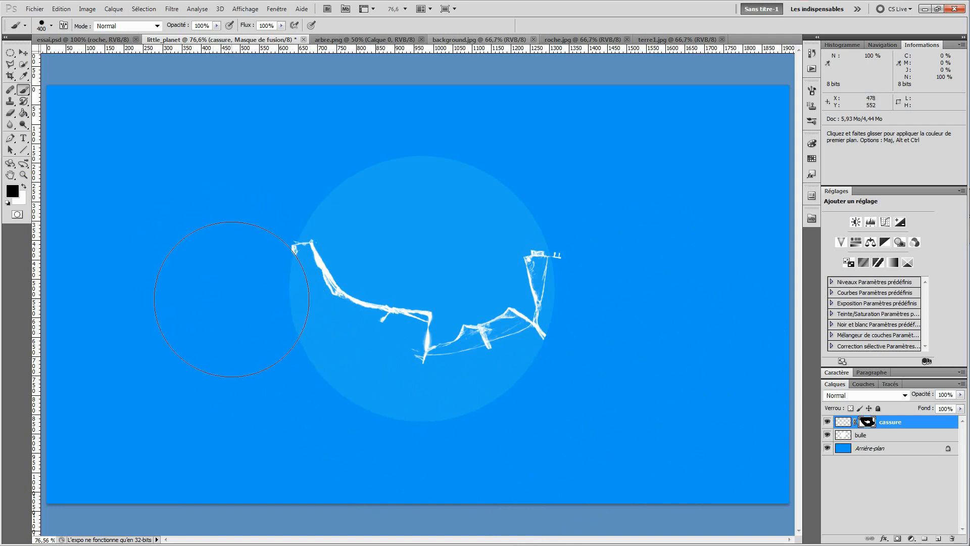
click(233, 297)
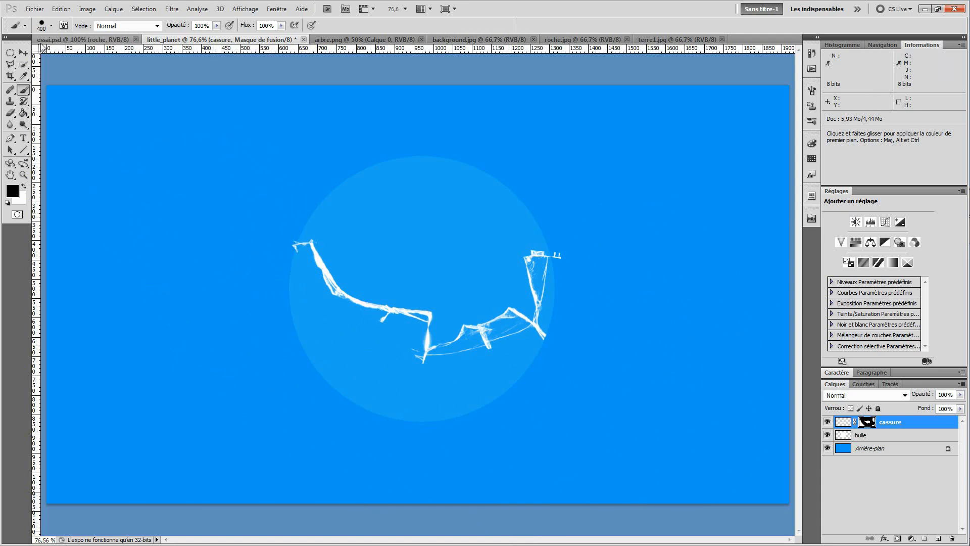
Step: Reduce the brush size to 20 px and mask the stray bits around the left tip of the broken edge
click(51, 25)
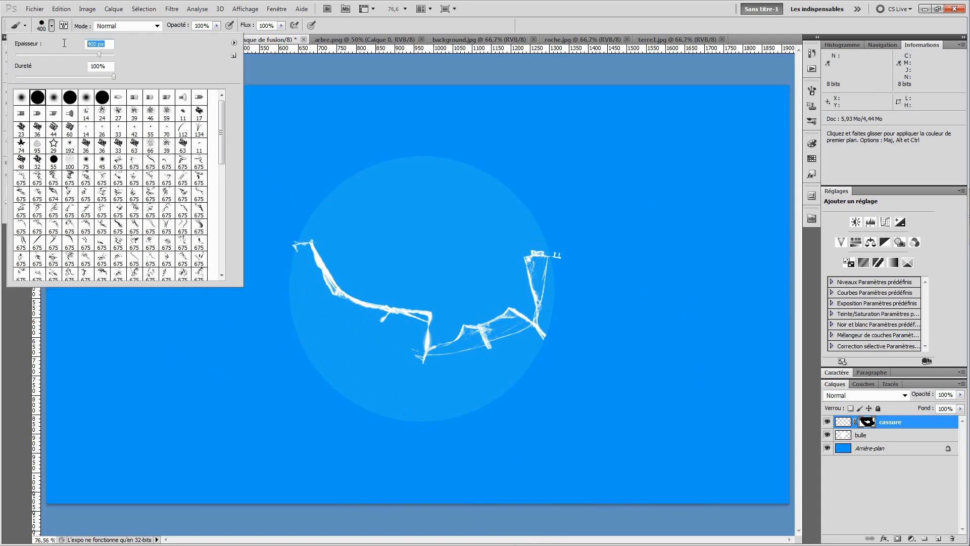
key(shift+Down)
key(shift+Down)
key(shift+Down)
key(shift+Down)
key(shift+Down)
key(shift+Down)
key(shift+Down)
key(shift+Down)
key(shift+Down)
key(shift+Down)
key(shift+Down)
key(shift+Down)
key(shift+Down)
key(shift+Down)
key(shift+Down)
key(shift+Down)
key(shift+Down)
key(shift+Down)
key(shift+Down)
key(shift+Down)
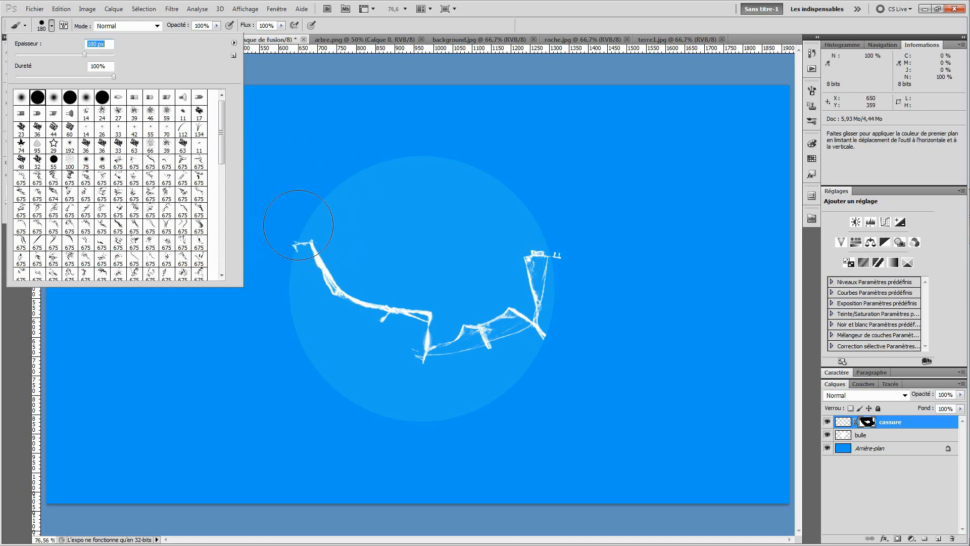
key(shift+Down)
key(shift+Down)
key(shift+Down)
scroll(293, 230, up, 4)
scroll(293, 230, down, 4)
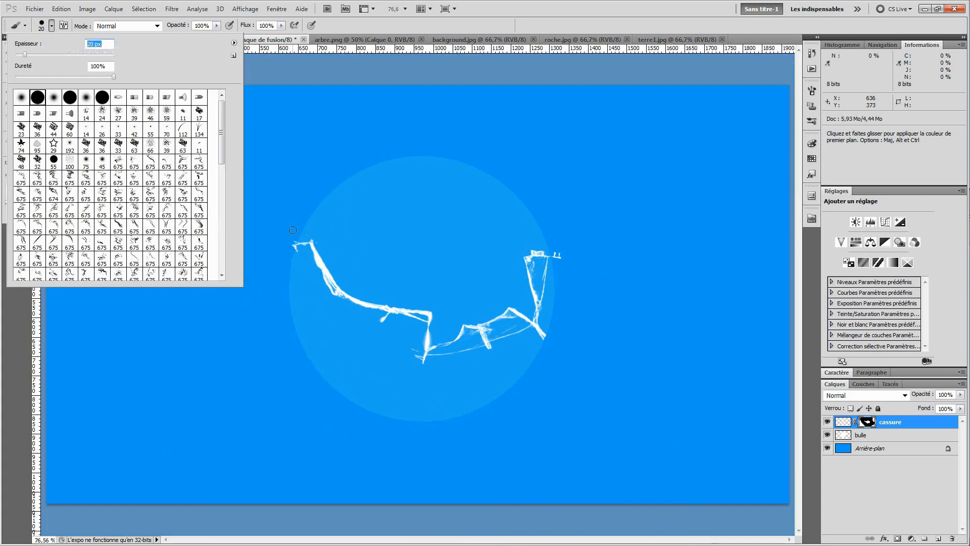
drag(341, 282, 434, 332)
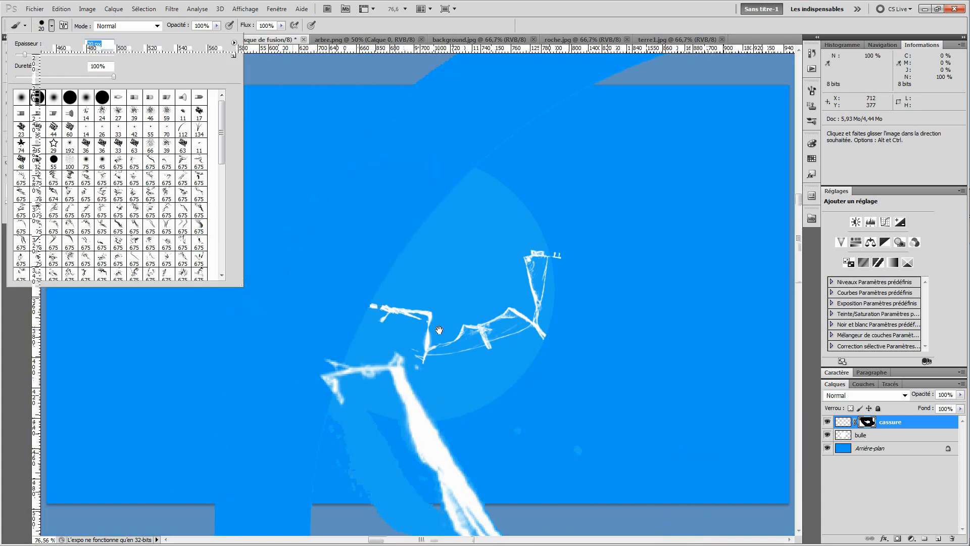
click(427, 334)
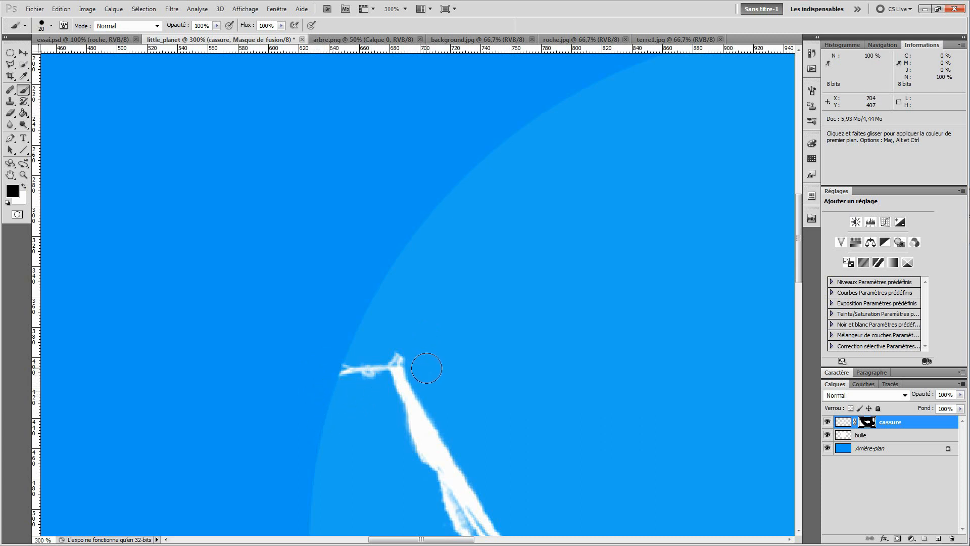
drag(393, 335, 401, 347)
Step: Mask the small stub beneath the left stretch of the broken edge and the stray lines left of its lowest point
drag(510, 385, 483, 225)
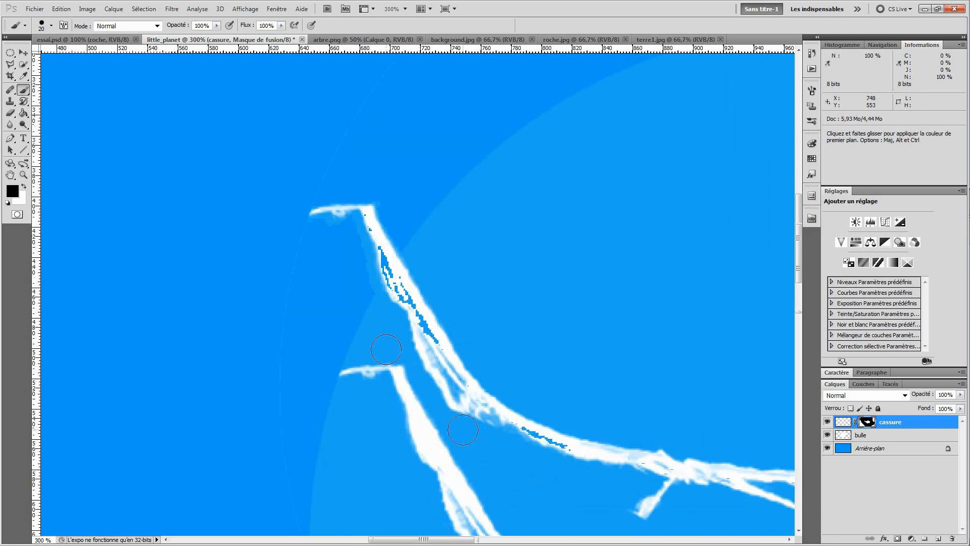
drag(448, 446, 268, 266)
mouse_move(446, 334)
mouse_down()
mouse_move(482, 328)
mouse_move(494, 314)
mouse_up()
key(space)
mouse_move(516, 388)
mouse_down()
mouse_move(474, 327)
mouse_move(556, 407)
mouse_move(575, 444)
mouse_up()
drag(550, 410, 567, 425)
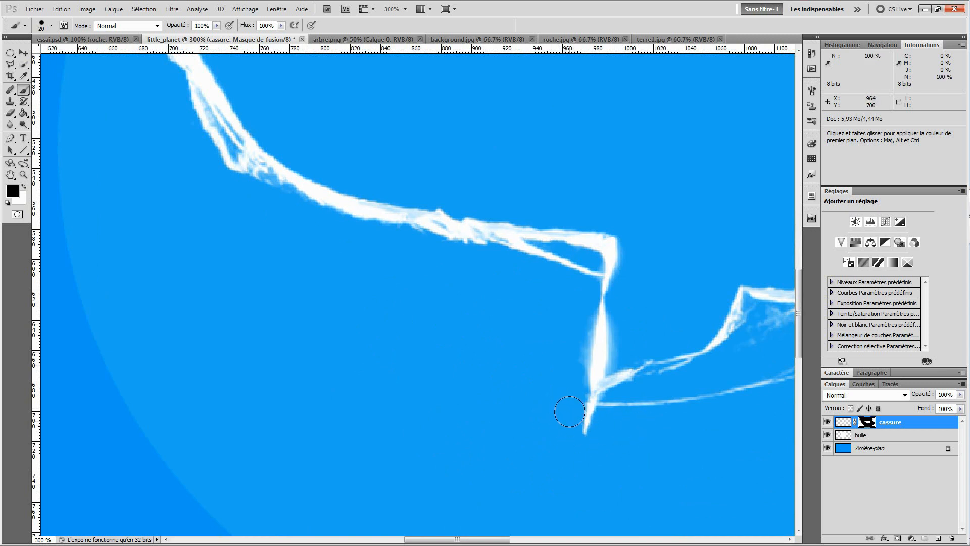
Step: Mask the thin curved line and crack stubs below the middle of the broken edge, undoing the last faulty stroke
mouse_move(600, 408)
mouse_down()
mouse_move(697, 403)
mouse_move(700, 415)
mouse_move(609, 445)
mouse_move(526, 444)
mouse_move(640, 422)
mouse_move(634, 416)
mouse_move(588, 454)
mouse_move(534, 460)
mouse_up()
key(space)
key(space)
mouse_move(472, 429)
mouse_down()
mouse_move(526, 449)
mouse_move(508, 429)
mouse_move(460, 453)
mouse_move(430, 390)
mouse_move(520, 405)
mouse_move(477, 413)
mouse_move(525, 401)
mouse_move(527, 389)
mouse_move(467, 392)
mouse_move(541, 380)
mouse_move(521, 425)
mouse_move(579, 393)
mouse_move(639, 384)
mouse_move(659, 371)
mouse_move(575, 378)
mouse_move(639, 351)
mouse_move(603, 352)
mouse_move(600, 336)
mouse_move(588, 336)
mouse_move(531, 367)
mouse_move(460, 386)
mouse_up()
mouse_move(629, 346)
mouse_down()
mouse_move(592, 313)
mouse_move(598, 338)
mouse_move(621, 334)
mouse_move(607, 334)
mouse_up()
key(ctrl+z)
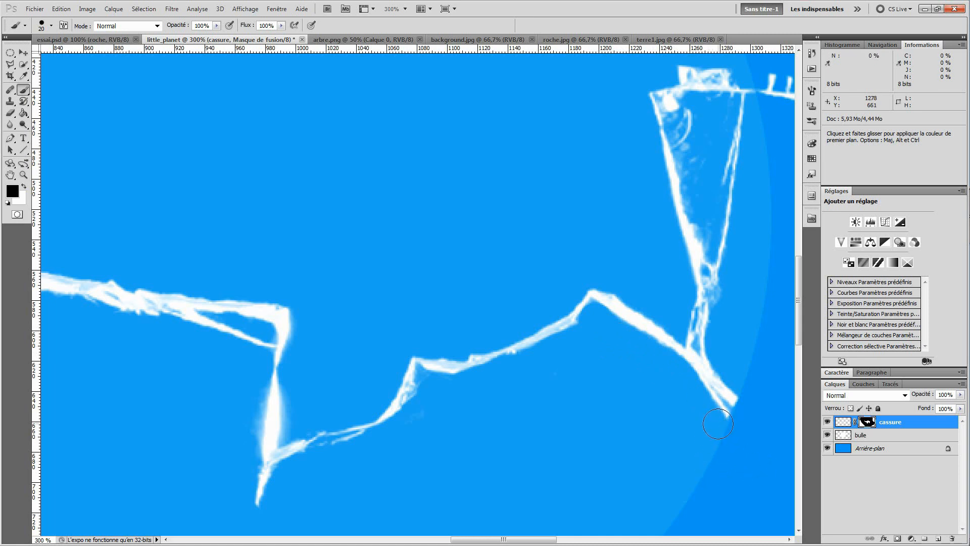
Step: Shorten the lower right crack tip and mask the second line and inner fragments beside the rising right crack
mouse_move(725, 413)
mouse_down()
mouse_move(698, 397)
mouse_move(717, 409)
mouse_move(734, 402)
mouse_move(740, 382)
mouse_move(736, 407)
mouse_move(728, 421)
mouse_move(733, 362)
mouse_up()
mouse_move(739, 129)
mouse_down()
mouse_move(731, 223)
mouse_move(686, 134)
mouse_move(727, 243)
mouse_move(726, 283)
mouse_move(675, 118)
mouse_move(677, 109)
mouse_move(747, 121)
mouse_move(717, 109)
mouse_move(743, 107)
mouse_move(727, 107)
mouse_up()
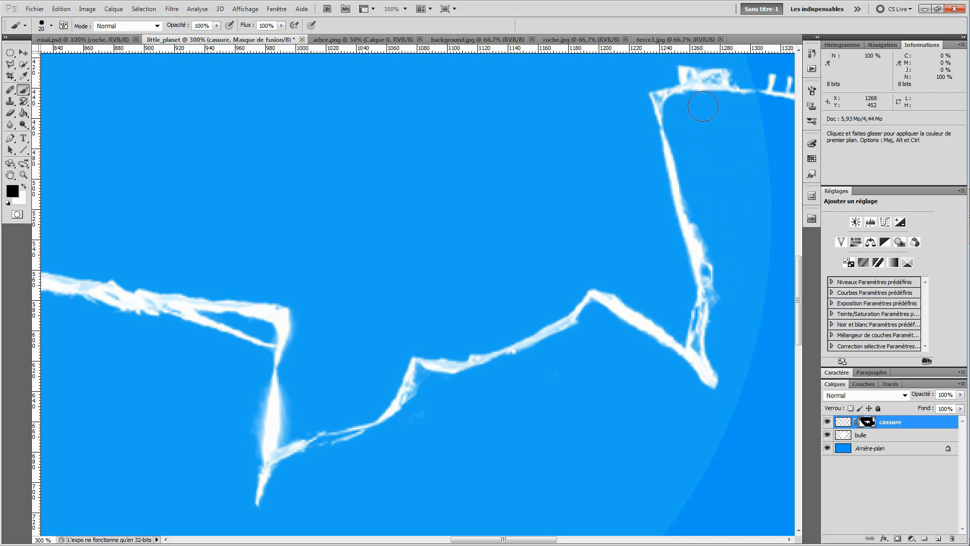
drag(698, 215, 714, 265)
key(ctrl+z)
drag(698, 202, 730, 313)
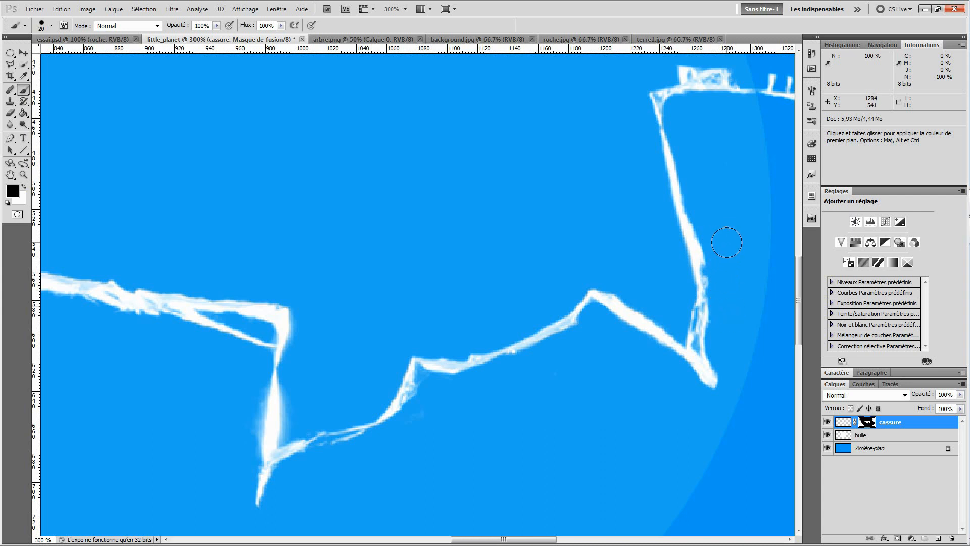
Step: Mask the thin strand under the left crack and the glow around the central vertical crack, finishing its inner corner with an 11 px brush
mouse_move(275, 343)
mouse_down()
mouse_move(190, 329)
mouse_move(207, 324)
mouse_move(223, 336)
mouse_move(134, 327)
mouse_up()
drag(192, 376, 216, 312)
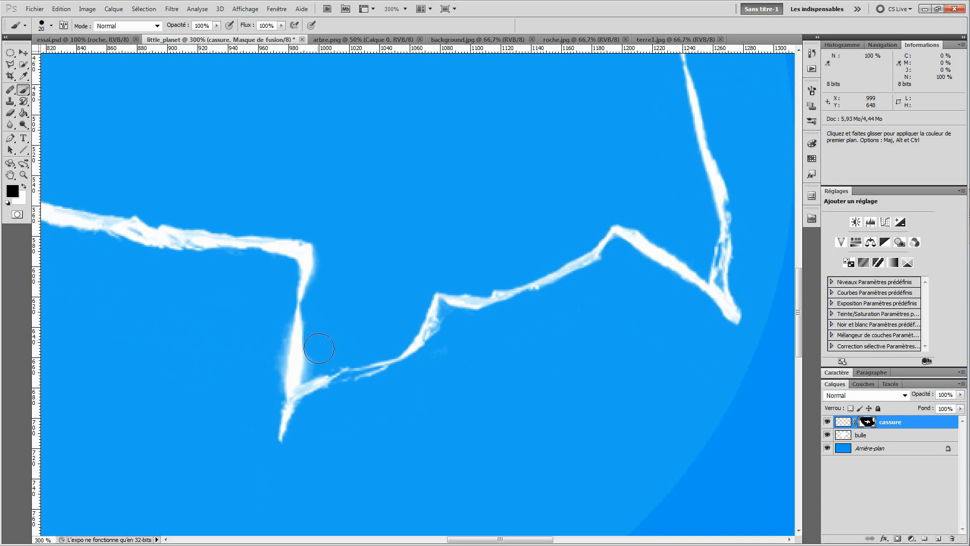
drag(271, 327, 262, 385)
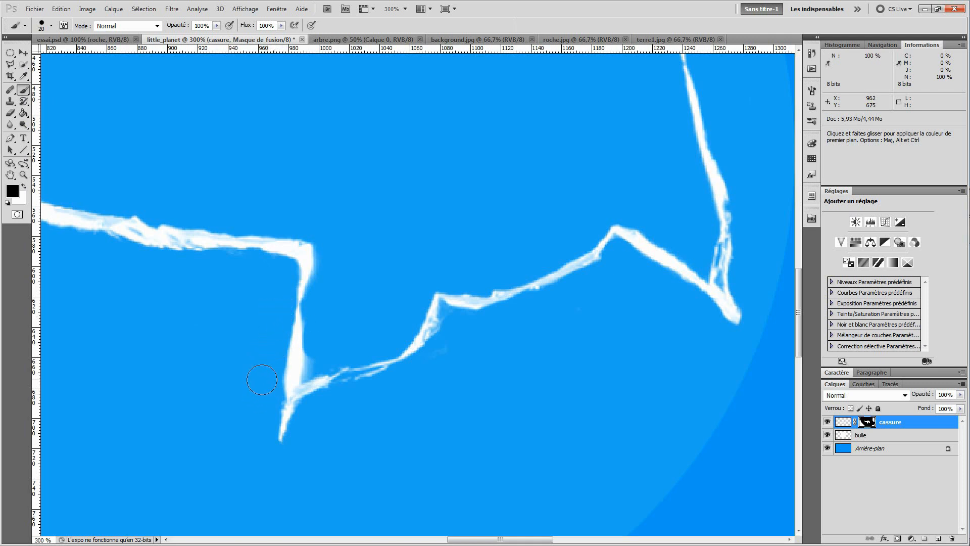
click(50, 26)
click(183, 111)
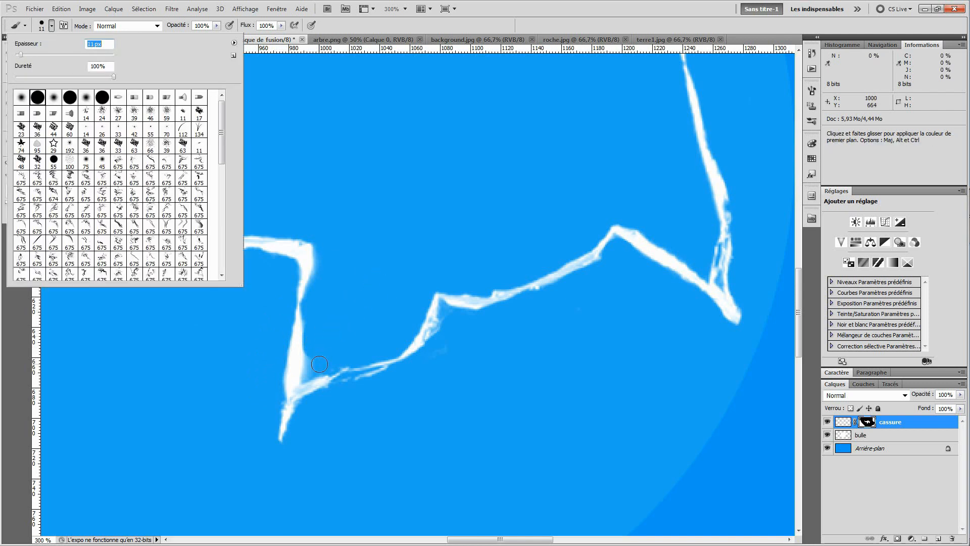
click(314, 365)
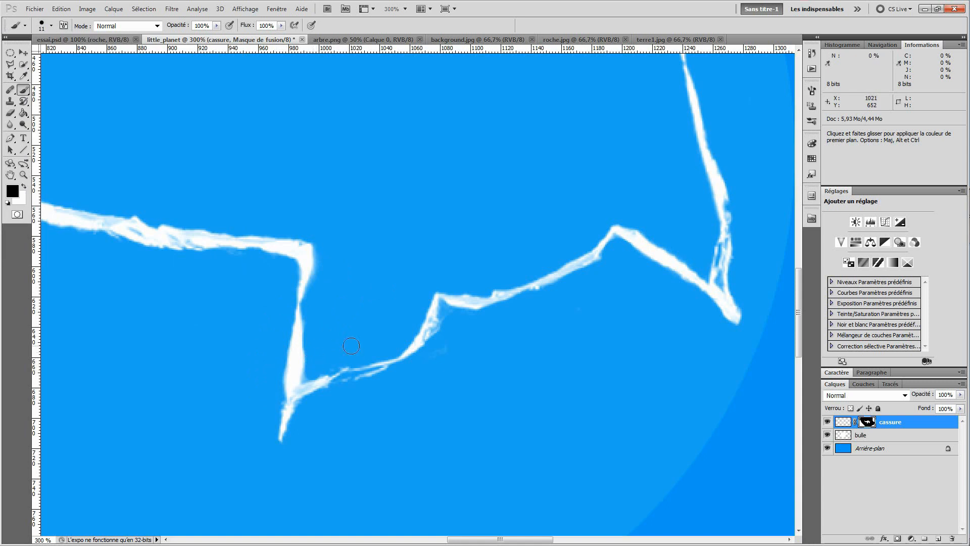
Step: Try to refine the inner corner beside the central vertical crack on the mask with a 1 px brush
click(51, 25)
text(1)
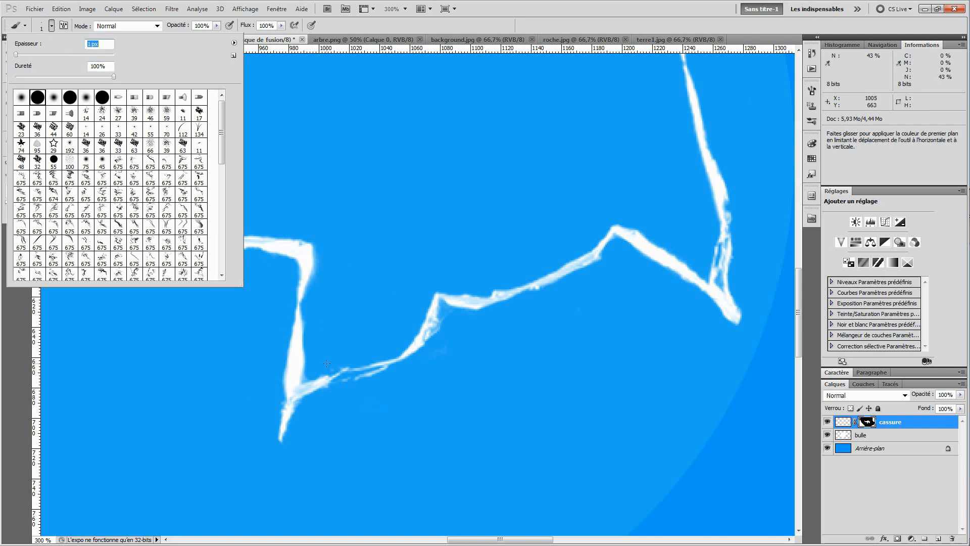
text(1)
key(Return)
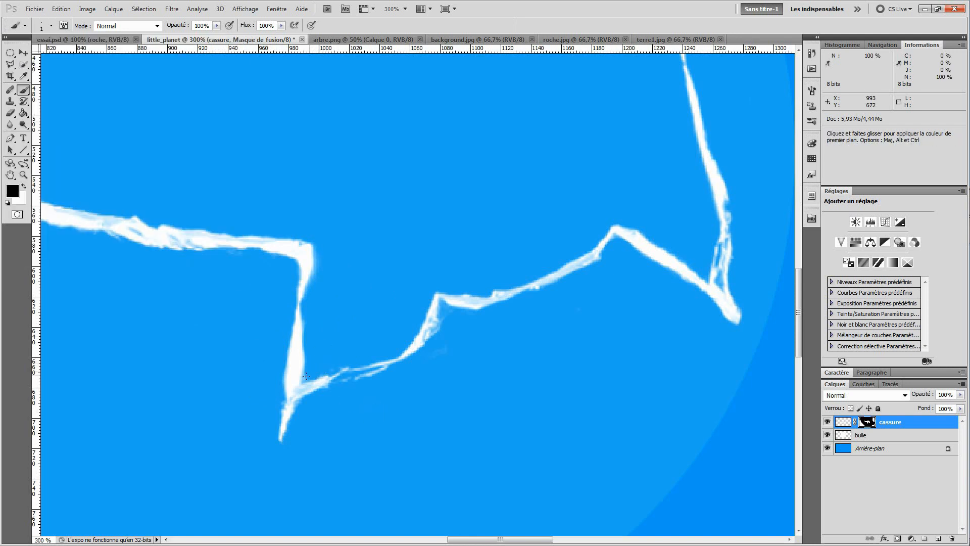
key(ctrl+z)
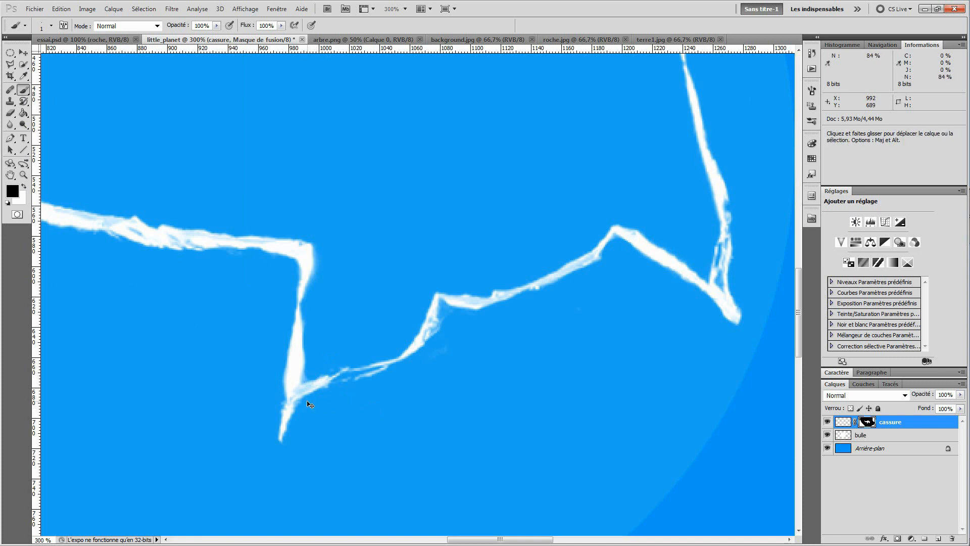
key(ctrl+plus)
key(ctrl+plus)
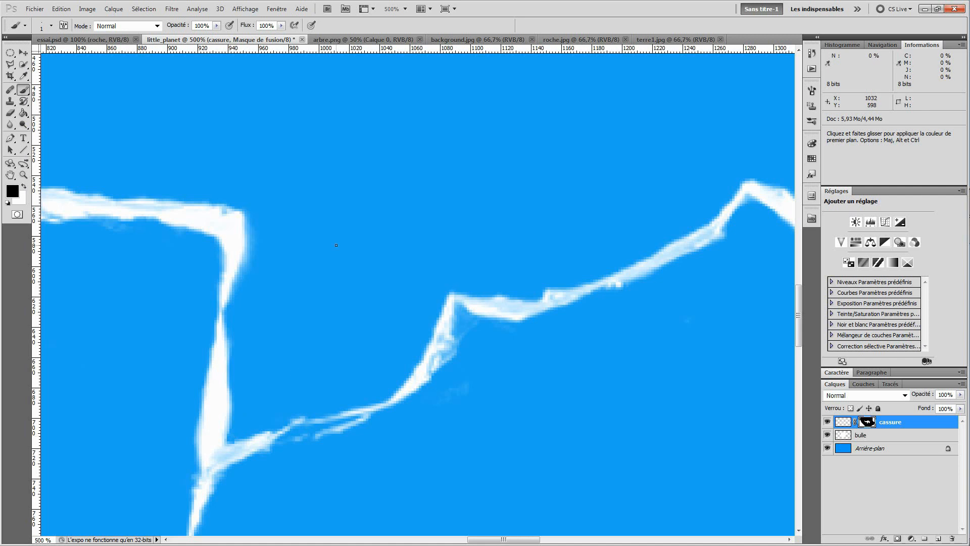
key(ctrl+0)
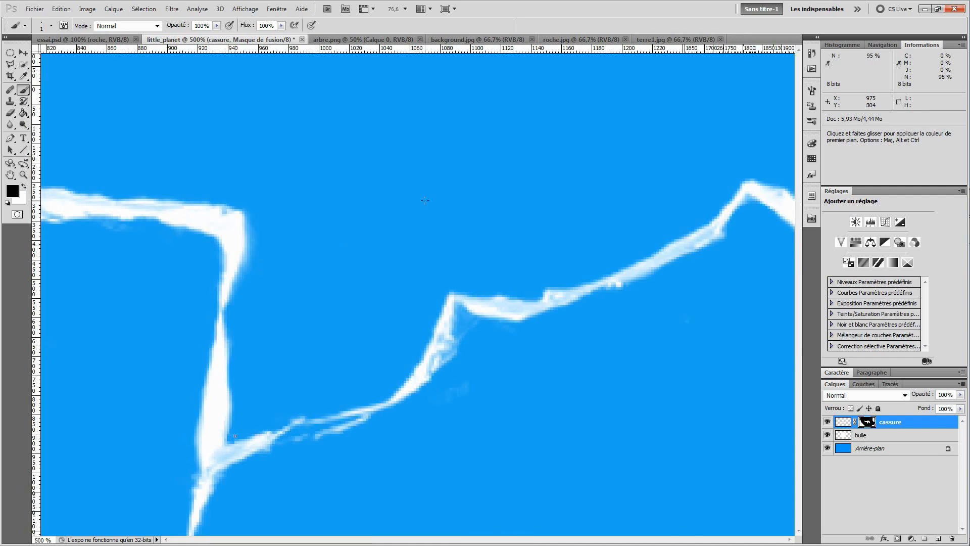
Step: Mask the stubs on the crack's upper right end and the part extending past the bubble with a 31 px brush
click(51, 26)
text(31)
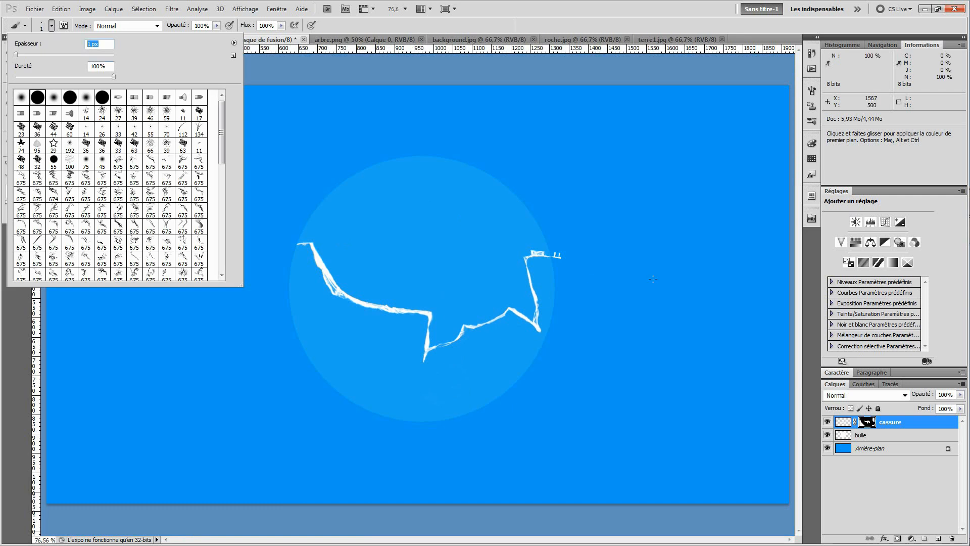
key(Return)
key(ctrl+plus)
key(ctrl+plus)
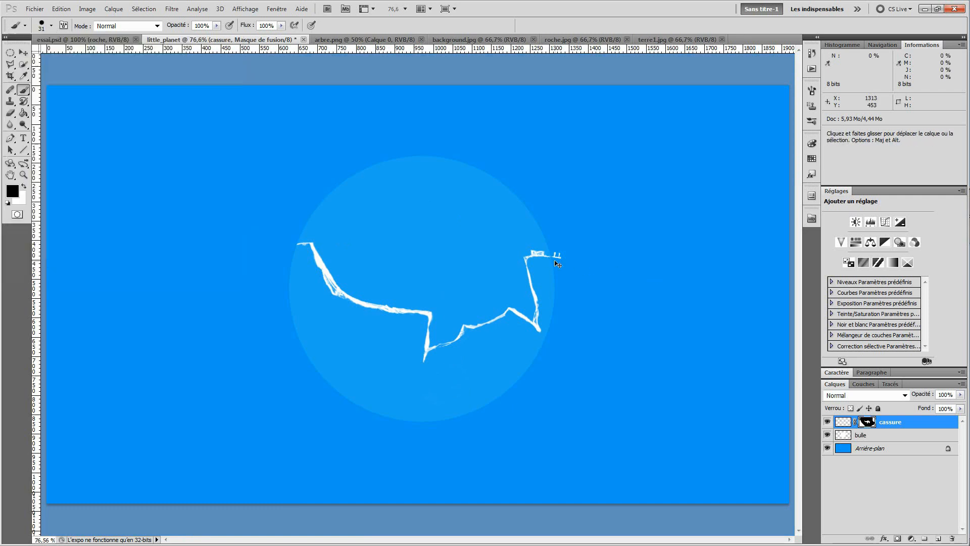
drag(563, 268, 415, 319)
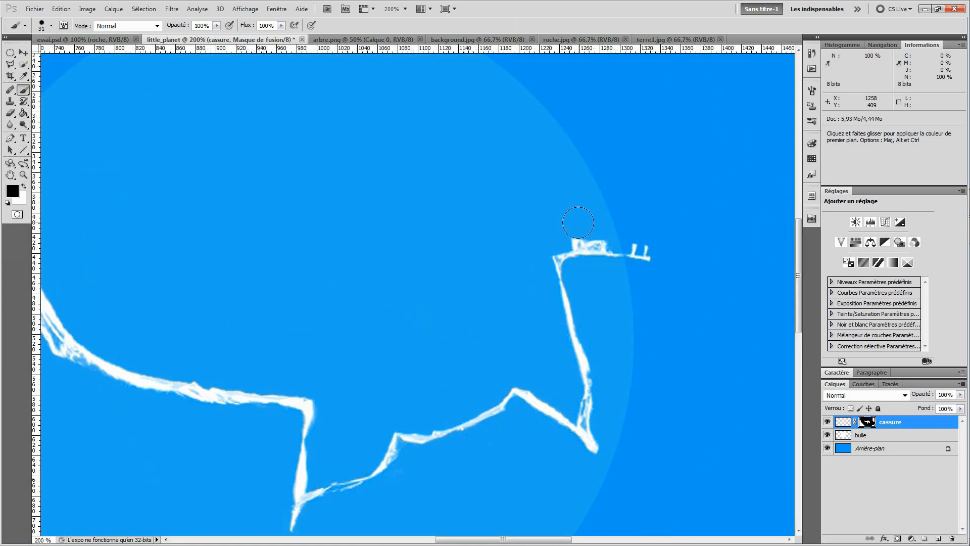
drag(592, 230, 632, 233)
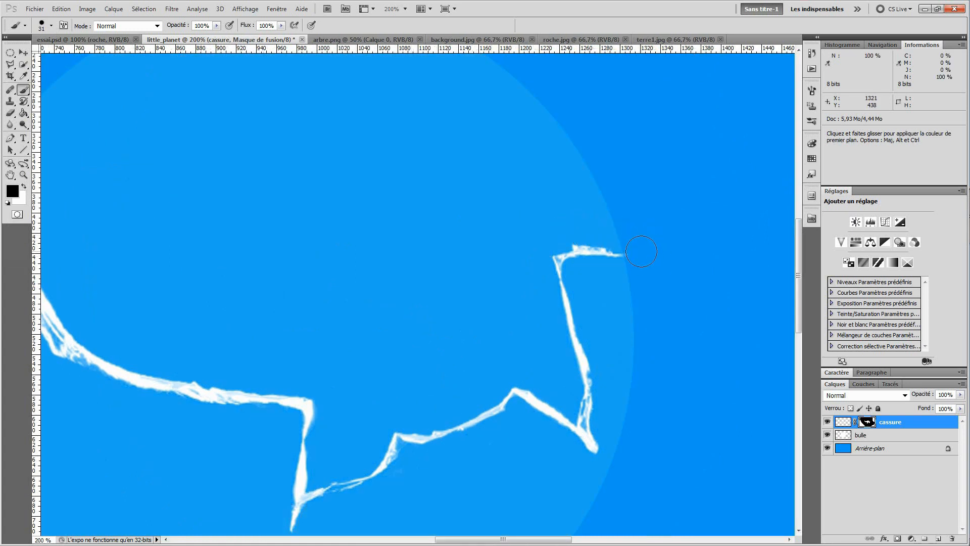
drag(571, 231, 608, 236)
key(ctrl+0)
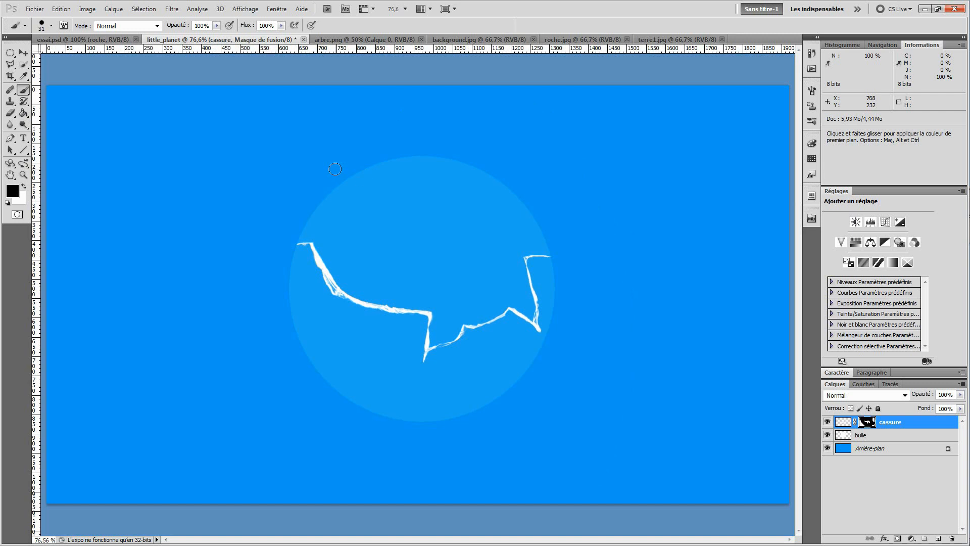
Step: Rotate the cassure layer to -14.64°, scale it proportionally to 103.88% and align its left end with the bubble's outline
key(ctrl)
key(ctrl+t)
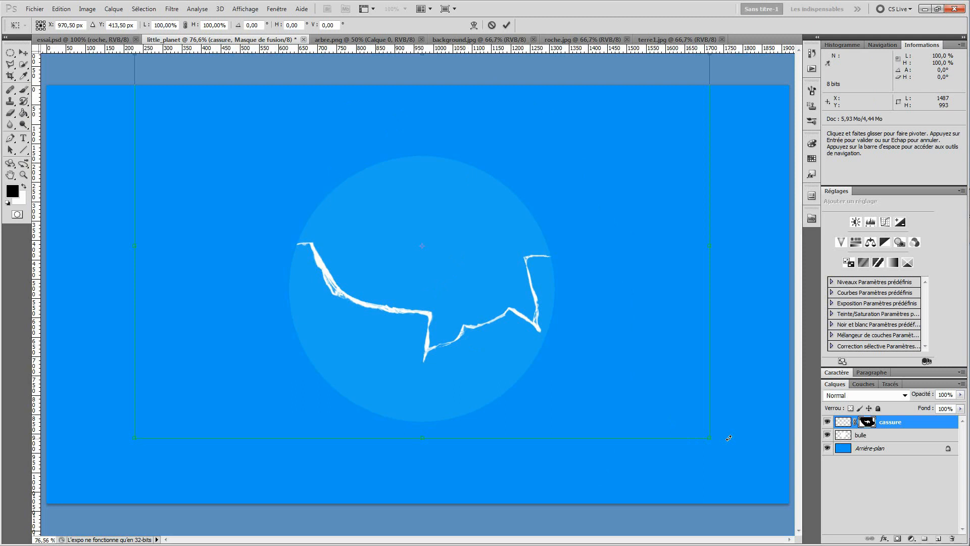
drag(717, 446, 751, 361)
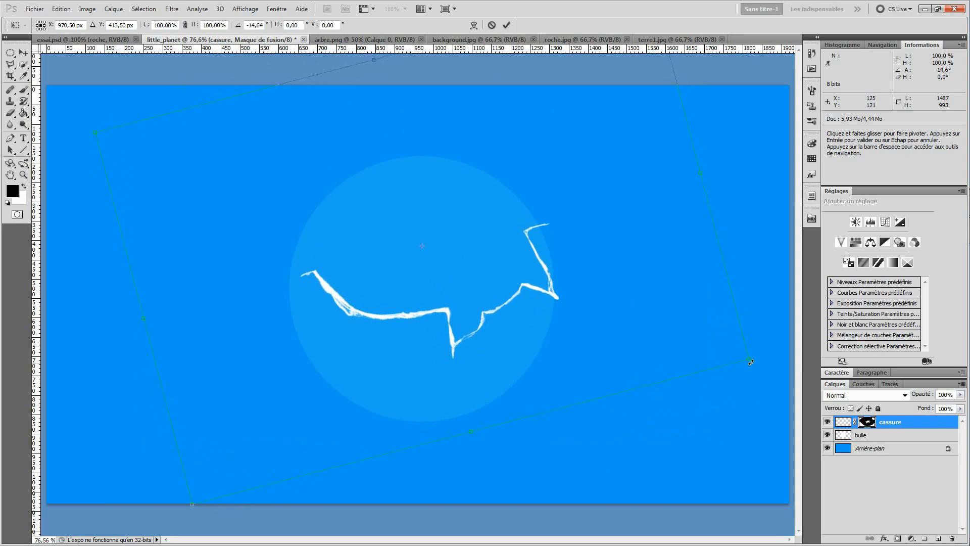
drag(469, 320, 457, 322)
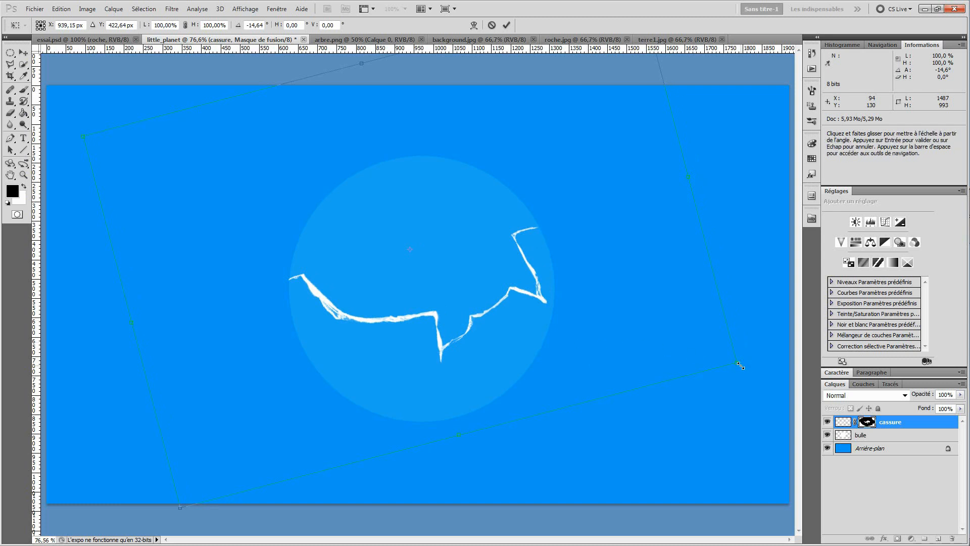
drag(742, 365, 766, 376)
mouse_move(508, 345)
mouse_down()
mouse_move(491, 340)
mouse_move(501, 340)
mouse_up()
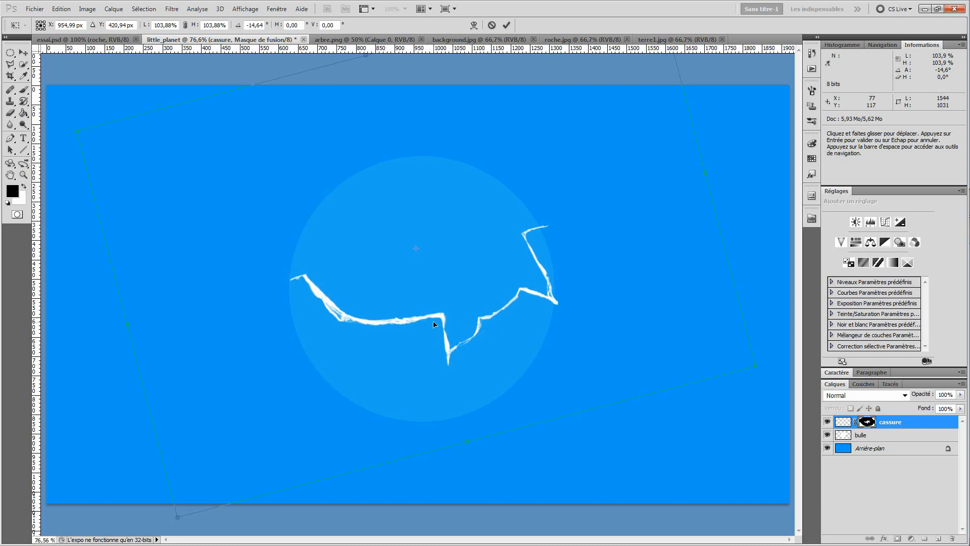
Step: Nudge the rotated crack left and up to about X 954 px, Y 393 px and apply the transformation
key(Up)
key(Up)
key(Up)
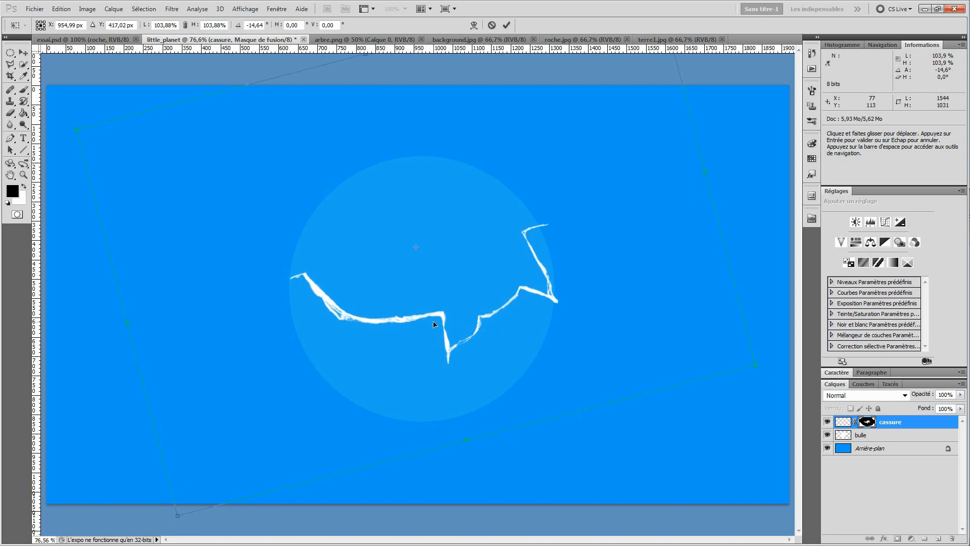
key(Up)
key(Up)
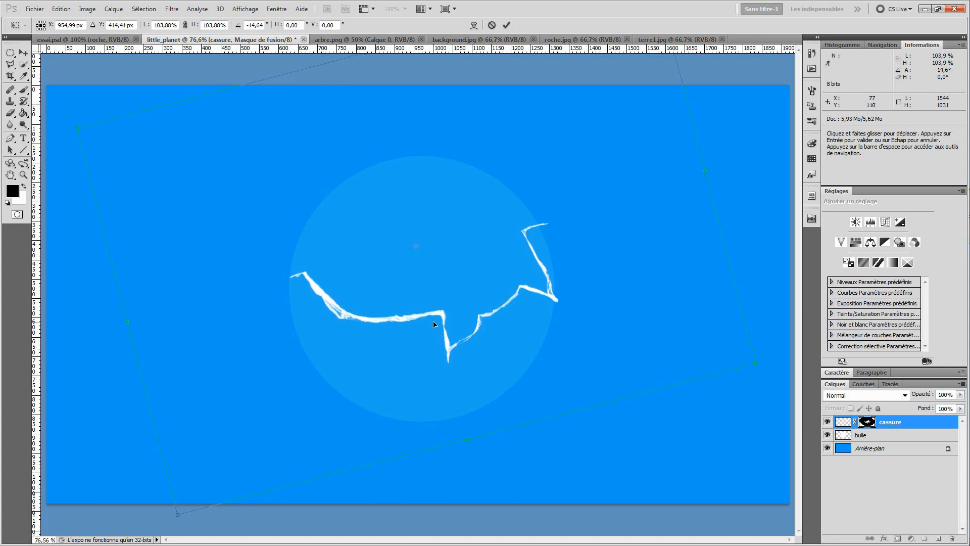
key(Left)
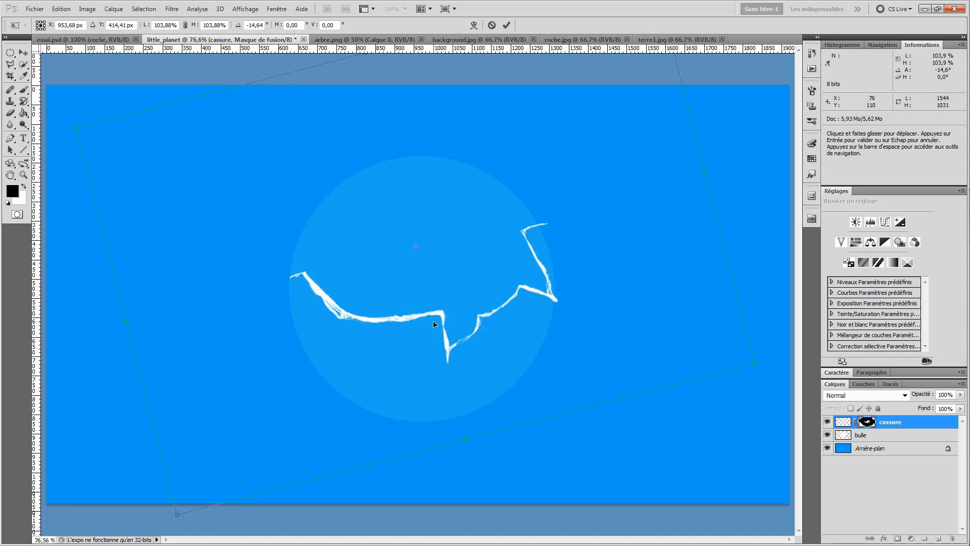
key(Left)
key(Up)
key(Up)
key(Up)
key(Up)
key(Up)
key(Up)
key(Up)
key(Up)
key(Up)
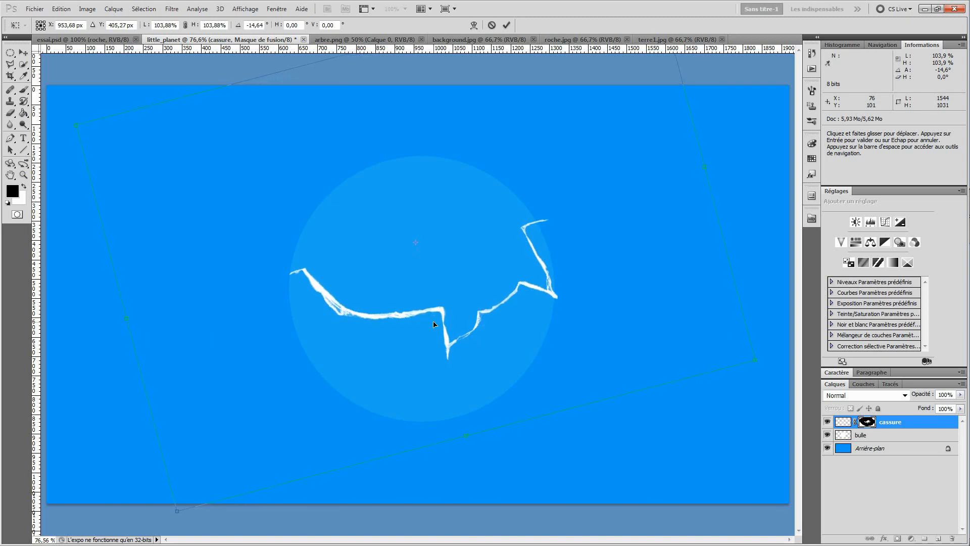
key(Up)
key(Up)
key(Up)
key(Up)
key(Up)
key(Up)
key(Up)
key(Up)
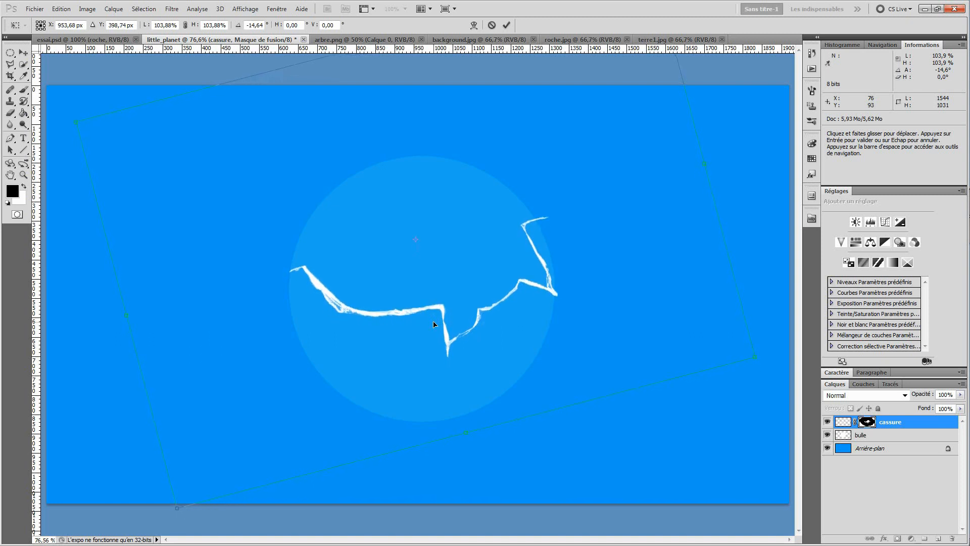
key(Up)
key(Up)
key(Up)
key(Up)
key(Up)
key(Up)
key(Up)
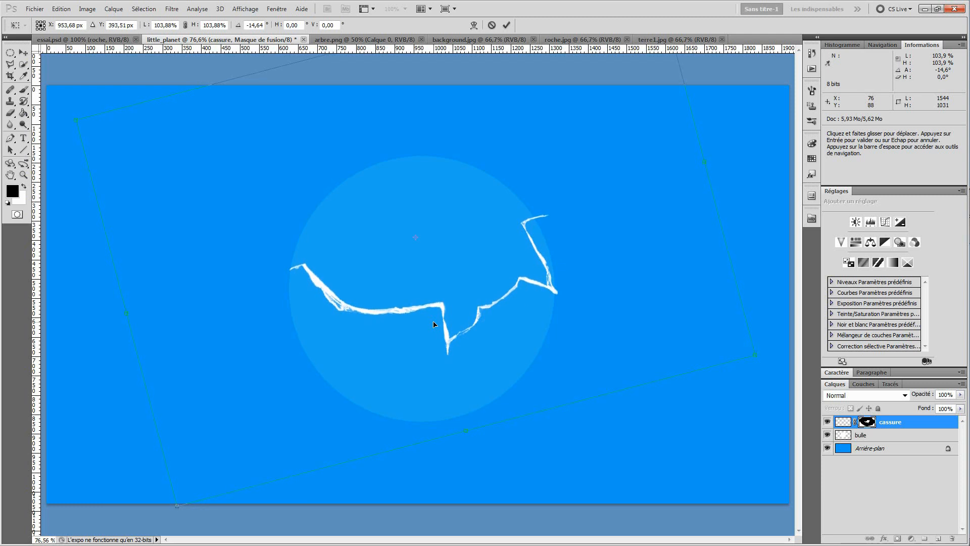
key(Return)
Step: Mask the rising crack at the right with the 31 px brush and trim the remaining right end to the bubble's outline
key(b)
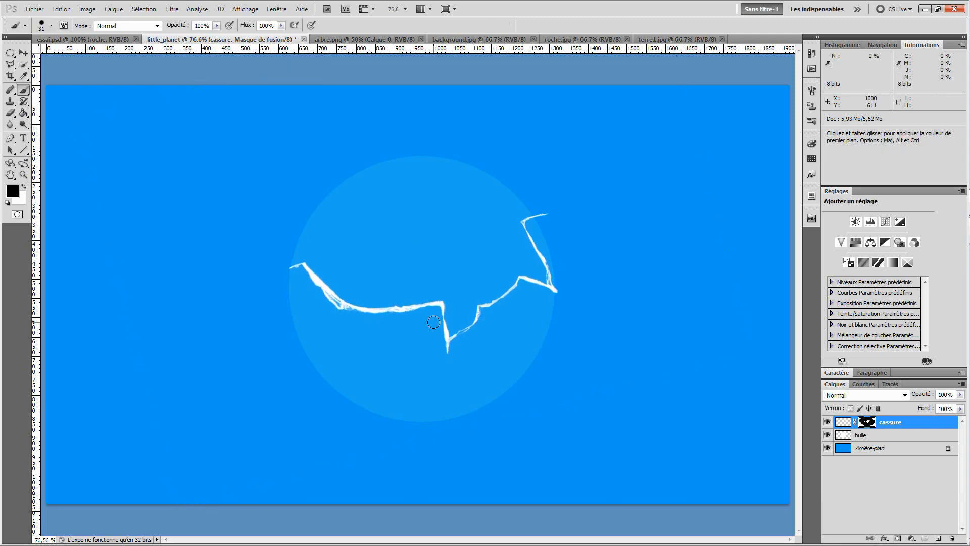
mouse_move(526, 220)
mouse_down()
mouse_move(553, 205)
mouse_move(519, 237)
mouse_move(543, 262)
mouse_move(544, 249)
mouse_move(554, 272)
mouse_up()
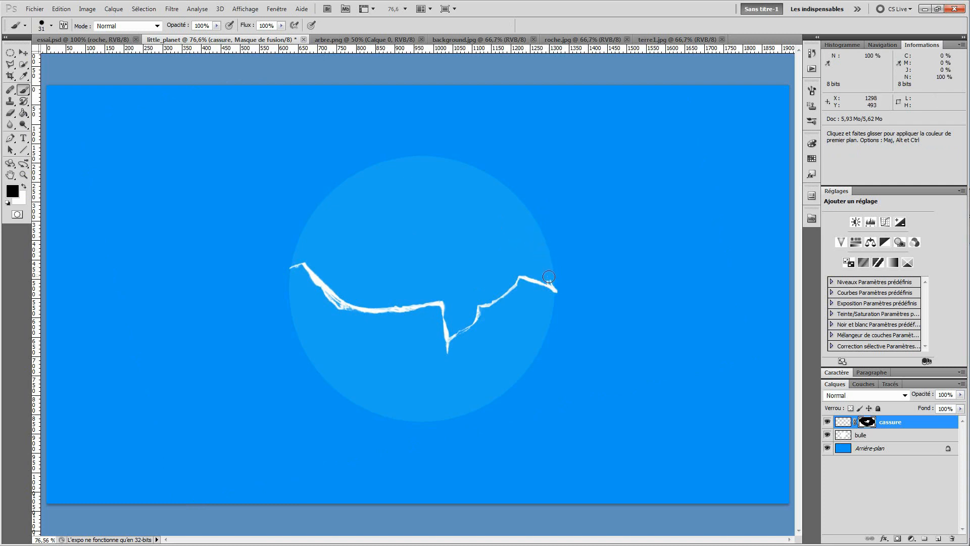
key(ctrl+z)
key(ctrl+z)
key(ctrl+plus)
key(ctrl+plus)
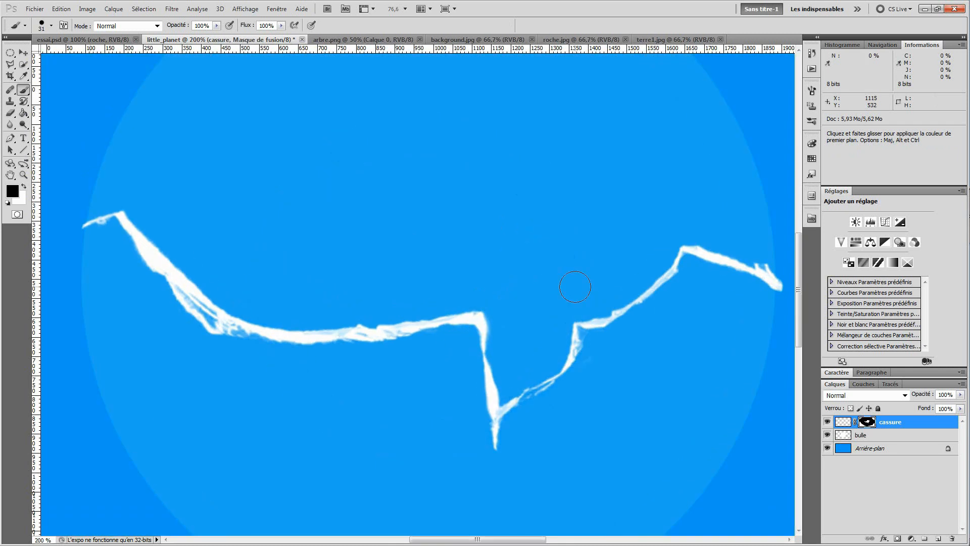
mouse_move(575, 286)
mouse_down()
mouse_move(441, 280)
mouse_move(556, 285)
mouse_up()
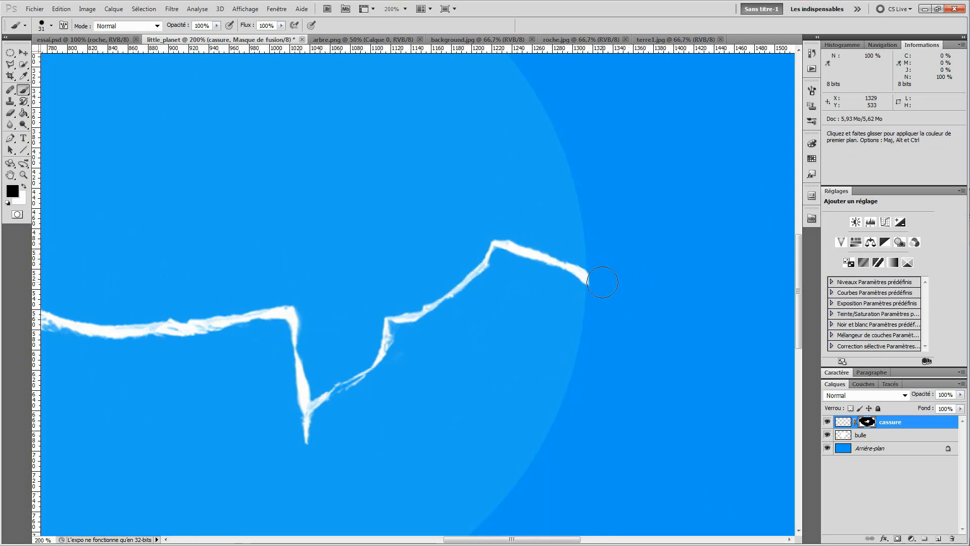
key(ctrl+0)
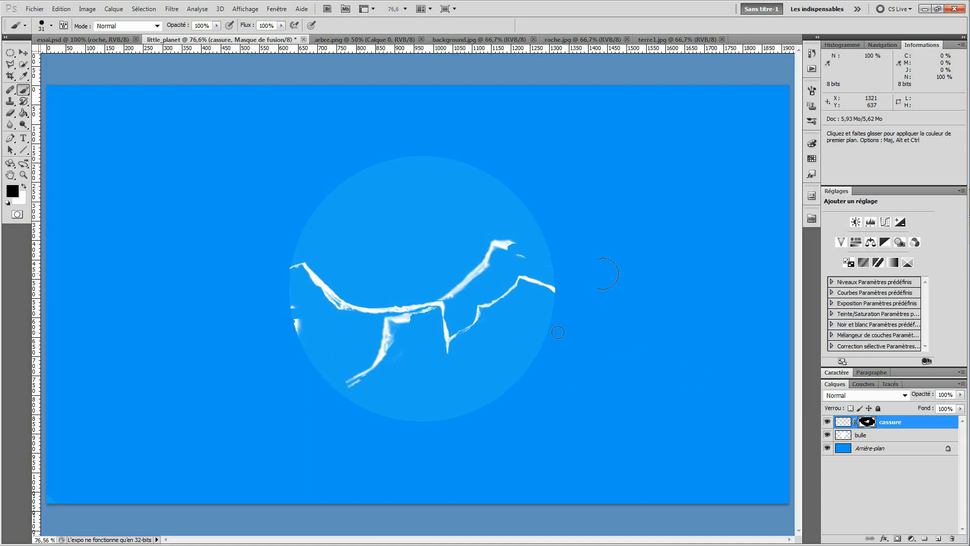
key(ctrl+z)
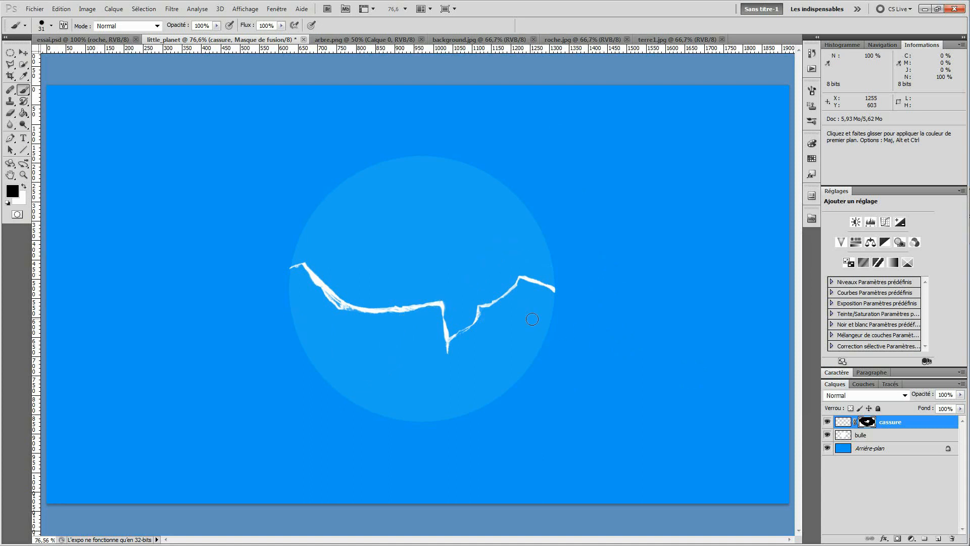
Step: Add a layer mask to the bulle layer and hide the bubble area above the broken edge with a 381 px brush
click(867, 436)
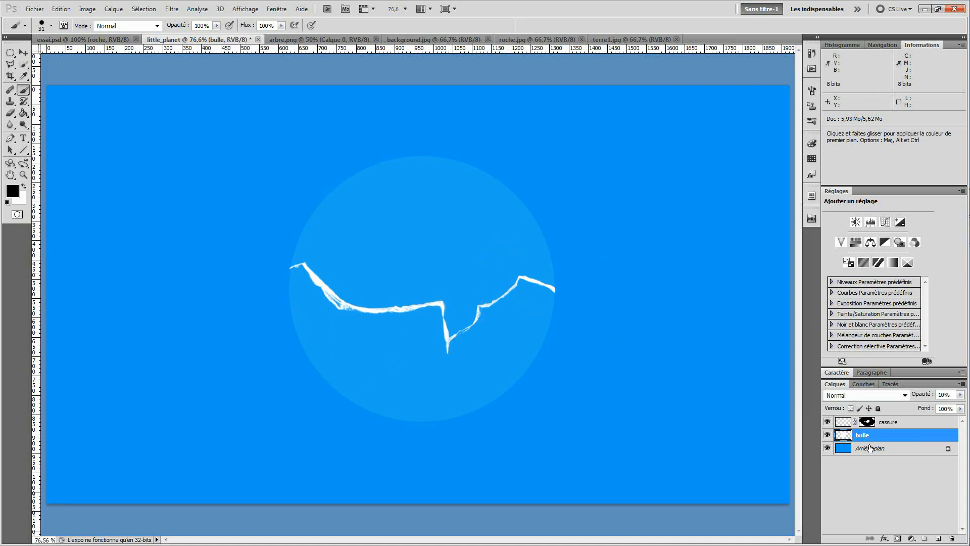
click(896, 539)
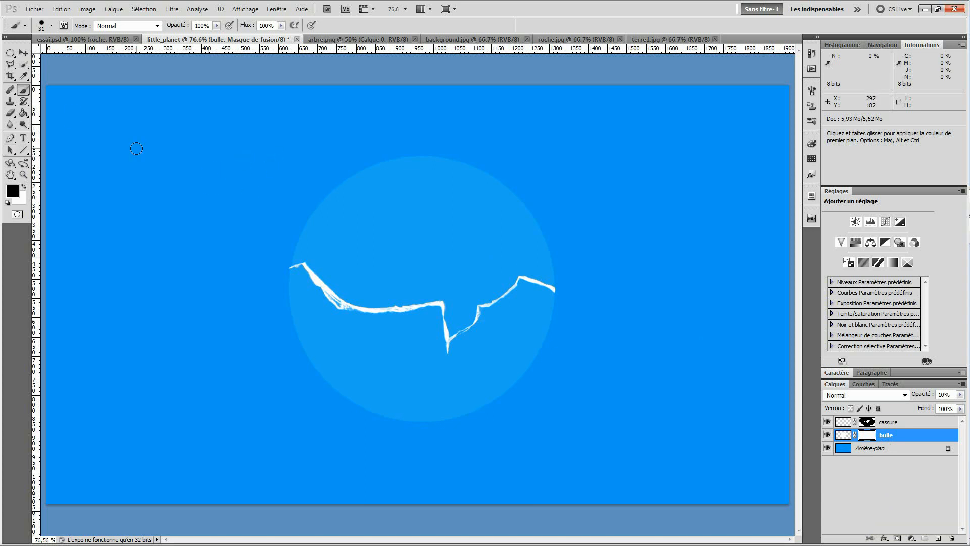
click(44, 26)
click(99, 44)
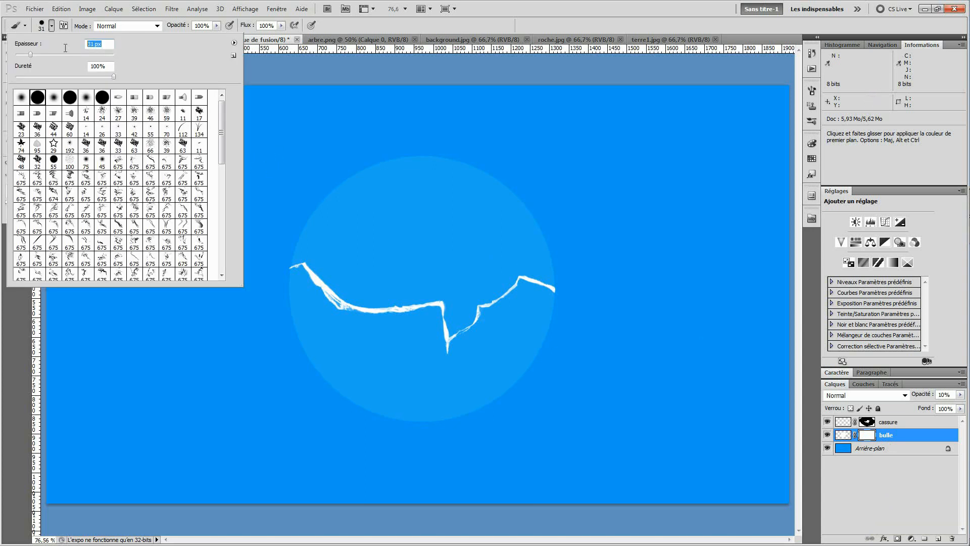
key(shift+Up)
key(shift+Up)
key(shift+Up)
key(shift+Up)
key(shift+Up)
key(shift+Up)
key(shift+Up)
key(shift+Up)
key(shift+Up)
key(shift+Up)
key(shift+Up)
key(shift+Up)
key(shift+Up)
key(shift+Up)
key(shift+Up)
key(shift+Up)
key(shift+Up)
key(shift+Up)
key(shift+Up)
key(shift+Up)
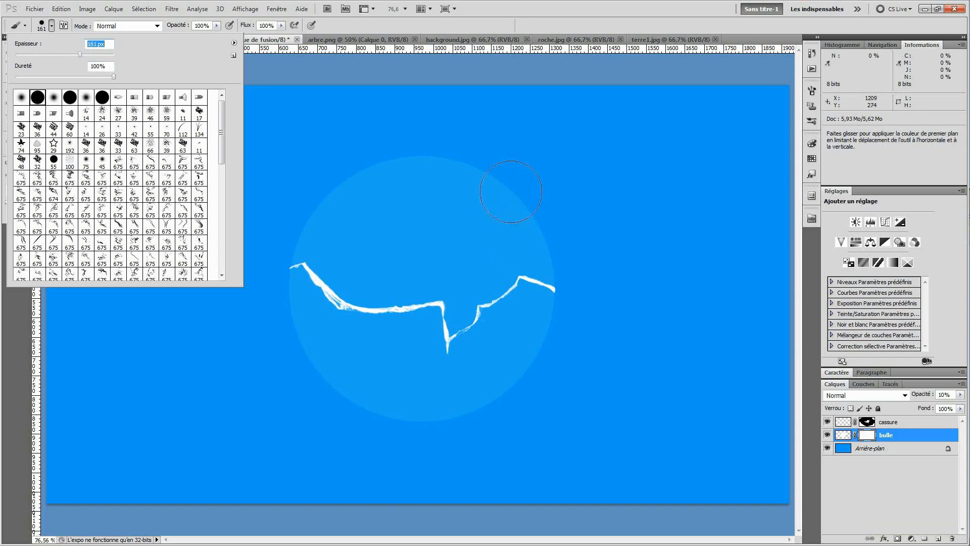
key(shift+Up)
key(shift+Up)
key(shift+Up)
mouse_move(462, 188)
mouse_down()
mouse_move(352, 176)
mouse_move(556, 203)
mouse_move(377, 223)
mouse_move(328, 152)
mouse_move(303, 169)
mouse_move(281, 147)
mouse_move(413, 221)
mouse_move(452, 222)
mouse_move(481, 209)
mouse_move(467, 200)
mouse_move(561, 206)
mouse_up()
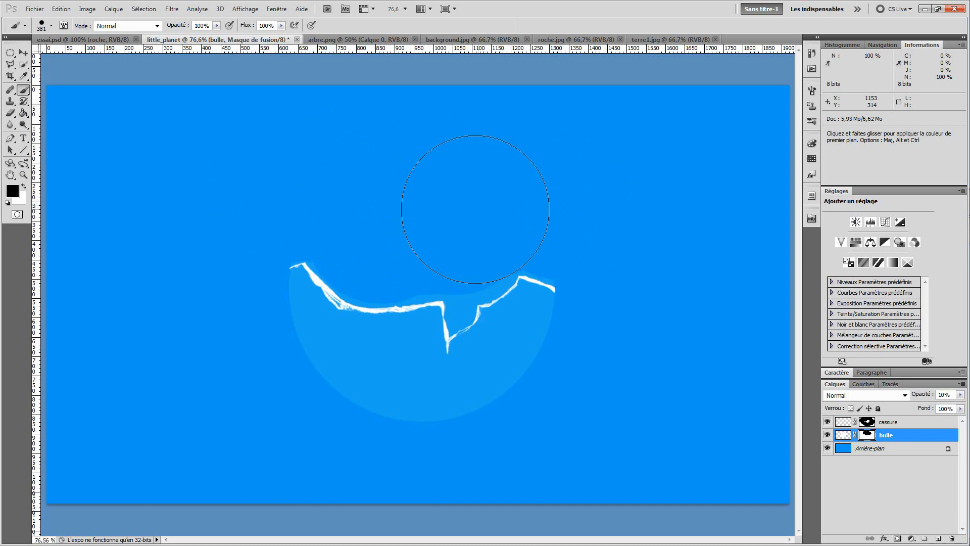
Step: Reduce the brush size to 11 px for fine masking on the bulle layer mask
click(51, 26)
drag(108, 48, 87, 46)
key(shift+Down)
key(shift+Down)
key(shift+Down)
key(shift+Down)
key(shift+Down)
key(shift+Down)
key(shift+Down)
key(shift+Down)
key(shift+Down)
key(shift+Down)
key(shift+Down)
key(shift+Down)
key(shift+Down)
key(shift+Down)
key(shift+Down)
key(shift+Down)
key(shift+Down)
key(shift+Down)
key(shift+Down)
key(shift+Down)
key(shift+Down)
key(shift+Down)
key(shift+Down)
key(shift+Down)
key(shift+Down)
key(shift+Down)
key(shift+Down)
key(shift+Down)
key(shift+Down)
key(Return)
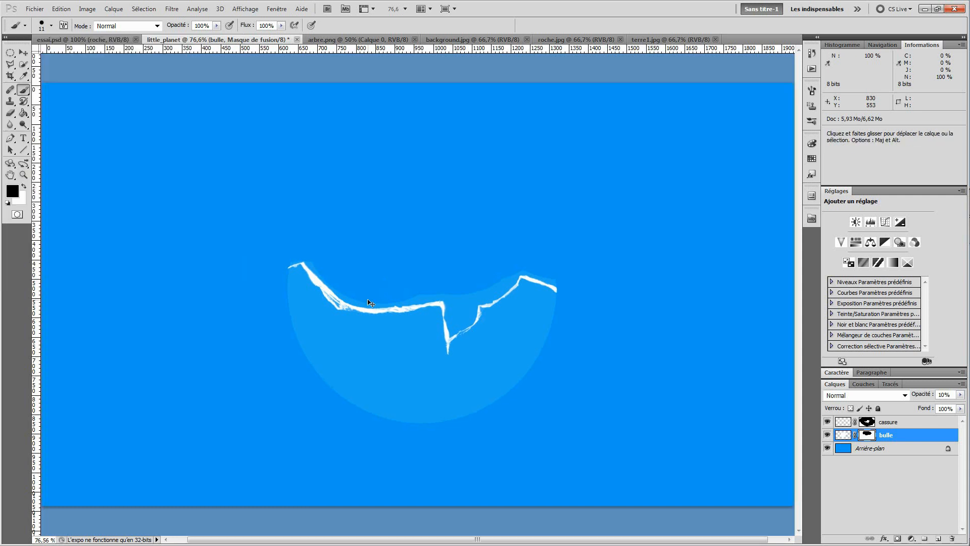
Step: Mask the bubble remnants above the crack's left tip and along its long descending edge
key(ctrl+plus)
key(ctrl+plus)
key(ctrl+plus)
key(ctrl+0)
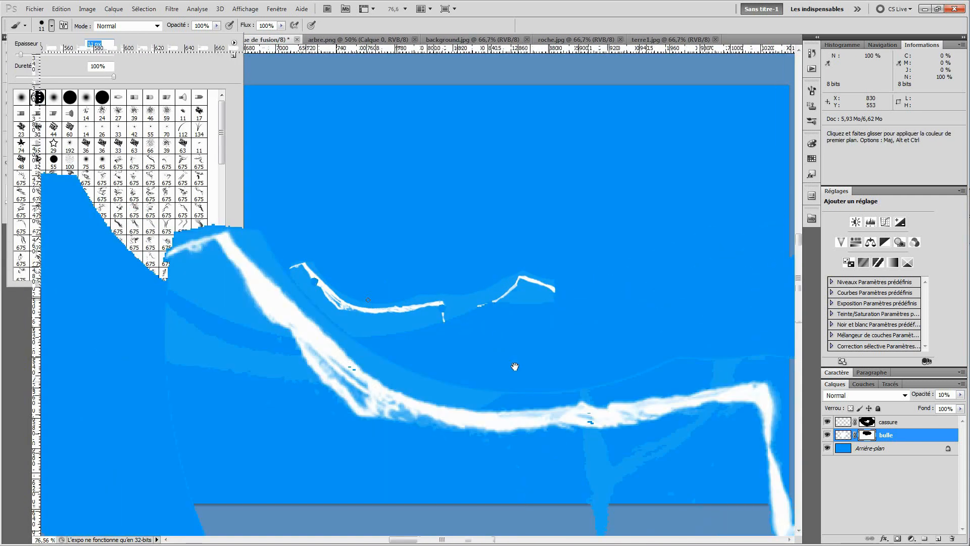
key(space)
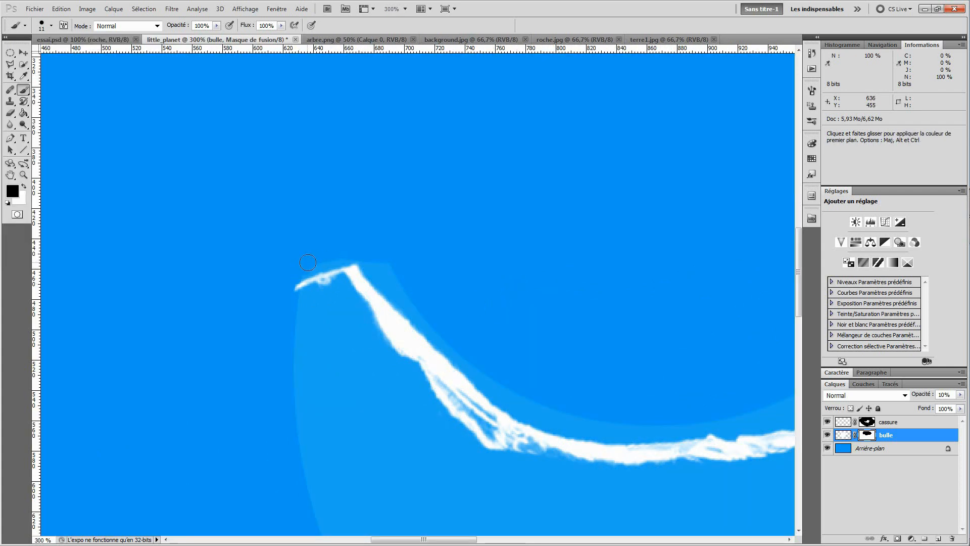
key(space)
drag(578, 234, 460, 253)
drag(415, 232, 623, 176)
mouse_move(459, 253)
mouse_down()
mouse_move(441, 283)
mouse_move(357, 210)
mouse_move(639, 242)
mouse_move(156, 95)
mouse_move(457, 195)
mouse_move(478, 234)
mouse_move(502, 250)
mouse_up()
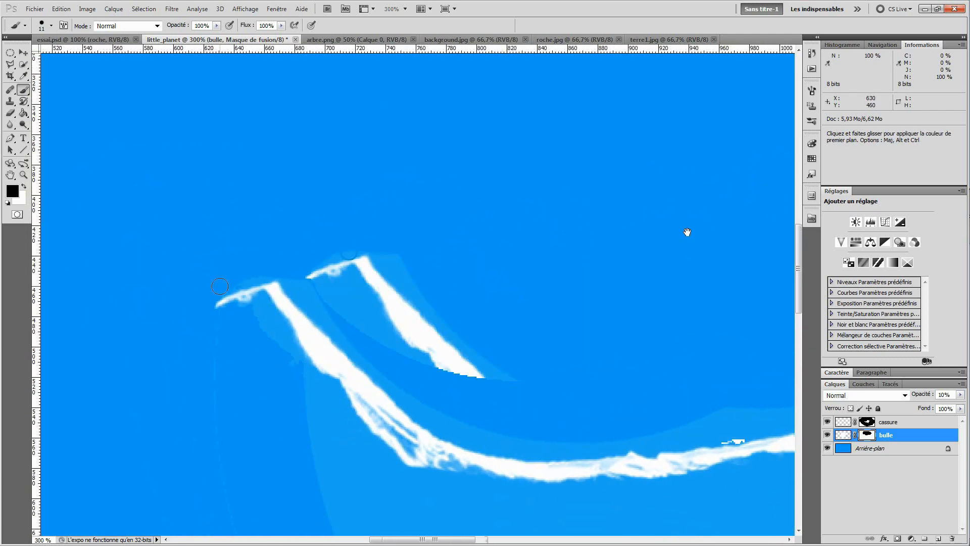
mouse_move(222, 287)
mouse_down()
mouse_move(274, 274)
mouse_move(302, 290)
mouse_up()
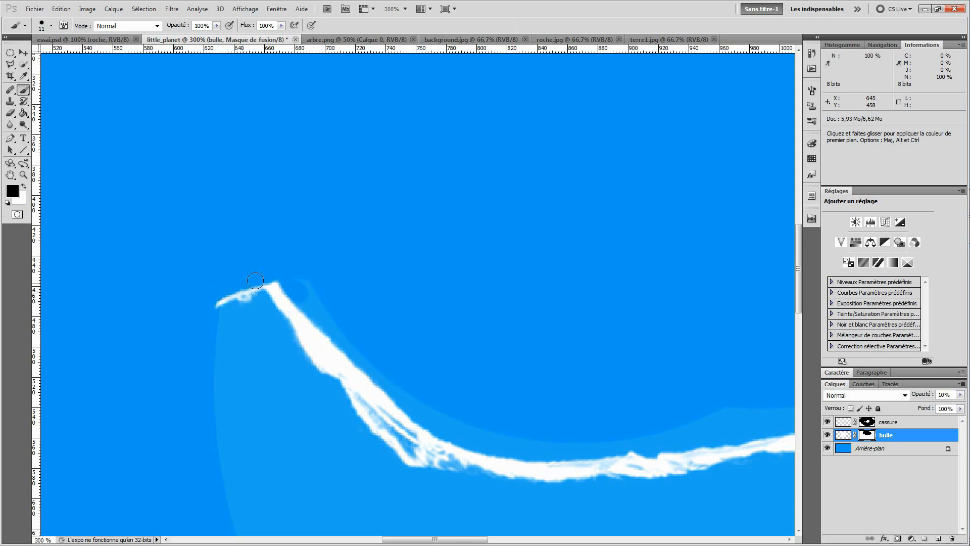
mouse_move(275, 278)
mouse_down()
mouse_move(312, 299)
mouse_move(298, 284)
mouse_move(282, 276)
mouse_move(315, 321)
mouse_move(314, 293)
mouse_move(338, 335)
mouse_move(306, 280)
mouse_move(341, 346)
mouse_move(323, 330)
mouse_move(395, 397)
mouse_move(376, 391)
mouse_move(391, 401)
mouse_move(395, 382)
mouse_move(402, 394)
mouse_move(384, 377)
mouse_move(411, 411)
mouse_move(402, 407)
mouse_move(438, 413)
mouse_move(427, 430)
mouse_move(436, 435)
mouse_move(458, 433)
mouse_move(447, 421)
mouse_move(482, 447)
mouse_move(469, 445)
mouse_move(459, 438)
mouse_move(492, 448)
mouse_move(479, 433)
mouse_move(518, 456)
mouse_move(503, 444)
mouse_move(554, 456)
mouse_move(568, 454)
mouse_move(548, 445)
mouse_move(629, 451)
mouse_move(608, 448)
mouse_move(681, 442)
mouse_move(686, 427)
mouse_move(487, 407)
mouse_move(576, 422)
mouse_move(511, 436)
mouse_up()
mouse_move(605, 393)
mouse_down()
mouse_move(522, 398)
mouse_move(677, 400)
mouse_move(522, 417)
mouse_move(699, 412)
mouse_move(625, 405)
mouse_move(708, 395)
mouse_move(666, 404)
mouse_move(604, 393)
mouse_move(490, 298)
mouse_up()
Step: Undo the last change and mask the bubble area inside the V-shaped notch between the two crack branches
key(space)
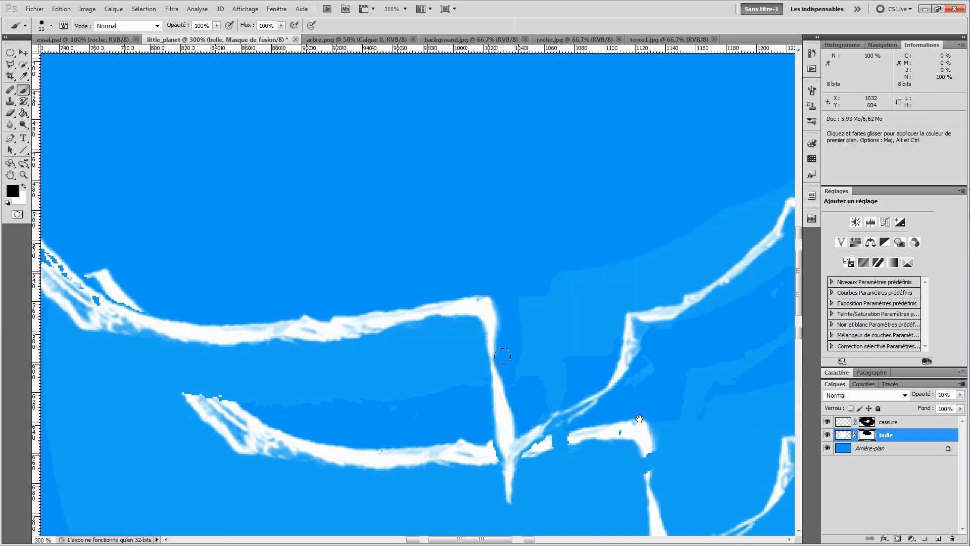
key(ctrl)
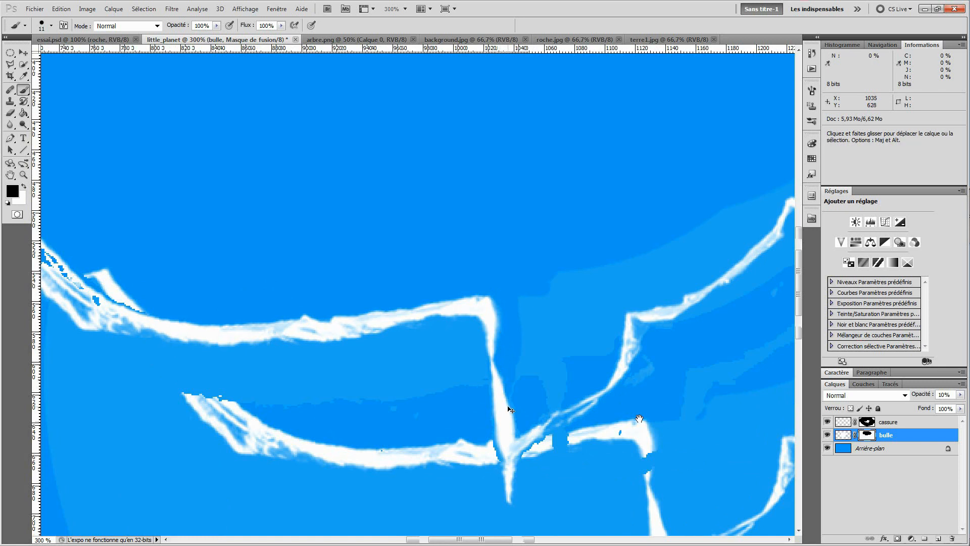
key(ctrl+z)
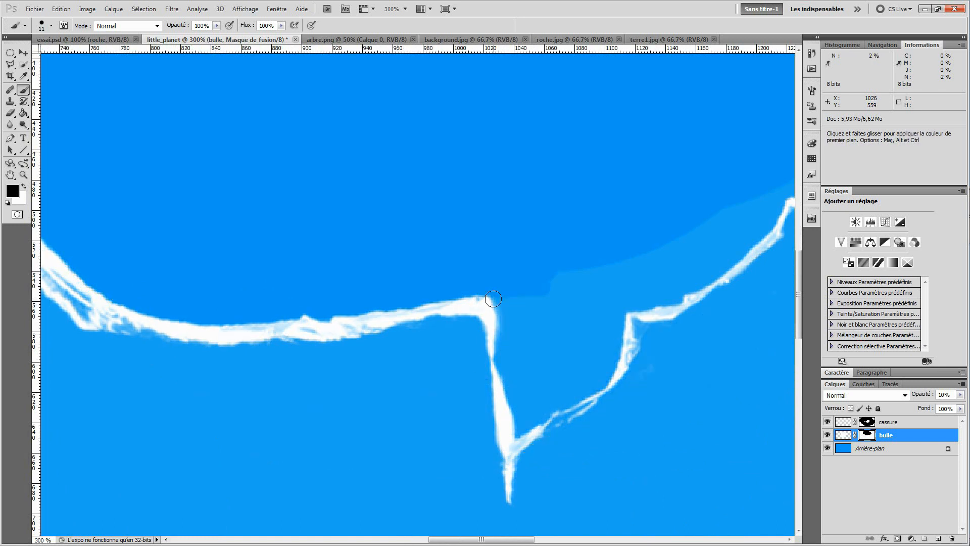
mouse_move(500, 317)
mouse_down()
mouse_move(519, 434)
mouse_move(613, 363)
mouse_move(617, 295)
mouse_move(589, 343)
mouse_move(591, 277)
mouse_move(539, 317)
mouse_move(519, 350)
mouse_move(512, 312)
mouse_move(525, 392)
mouse_move(541, 330)
mouse_move(561, 306)
mouse_move(577, 342)
mouse_move(586, 322)
mouse_move(598, 345)
mouse_move(599, 361)
mouse_move(527, 414)
mouse_move(546, 363)
mouse_move(529, 388)
mouse_move(587, 358)
mouse_up()
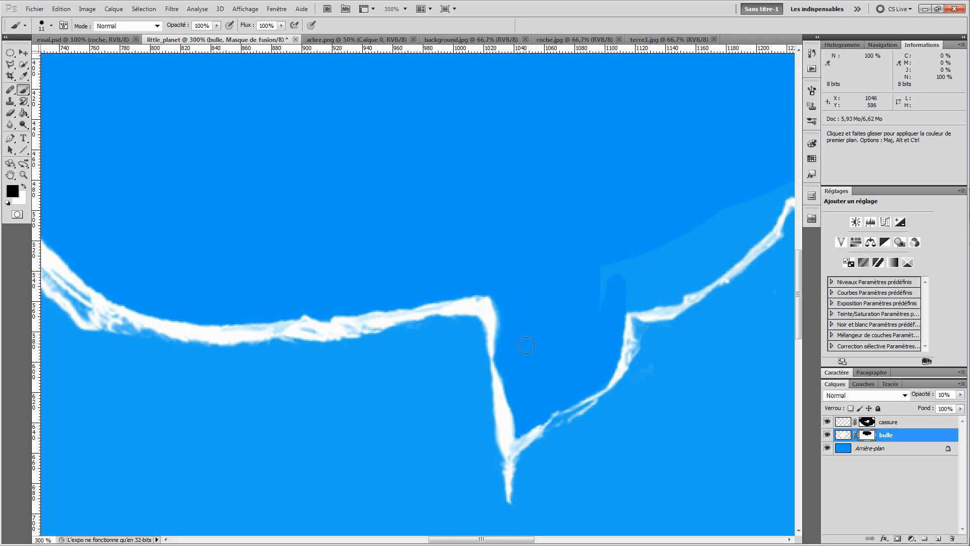
mouse_move(597, 331)
mouse_down()
mouse_move(598, 300)
mouse_move(627, 268)
mouse_move(733, 225)
mouse_move(629, 298)
mouse_up()
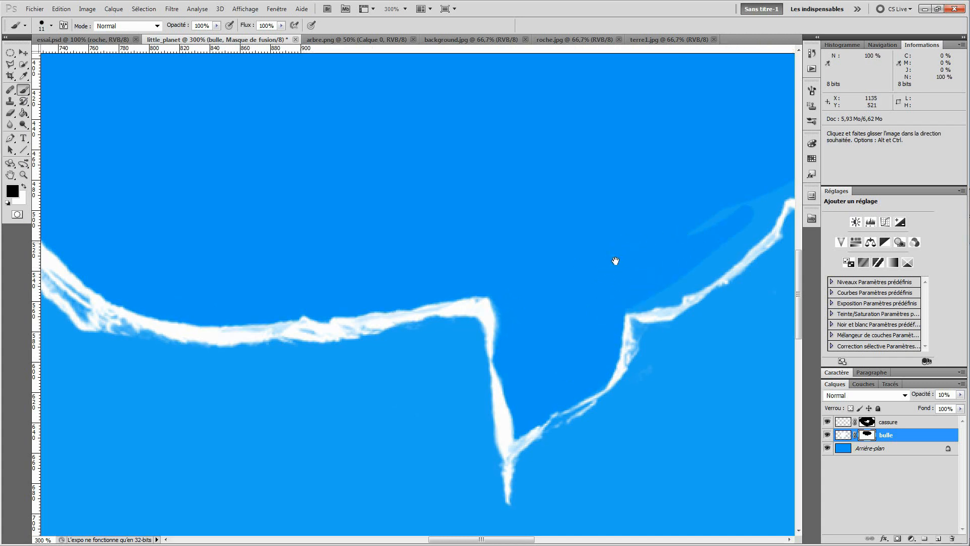
Step: Mask the bubble remnants above the rising right part of the crack up to its right end
drag(653, 245, 479, 268)
mouse_move(535, 234)
mouse_down()
mouse_move(576, 235)
mouse_move(544, 264)
mouse_up()
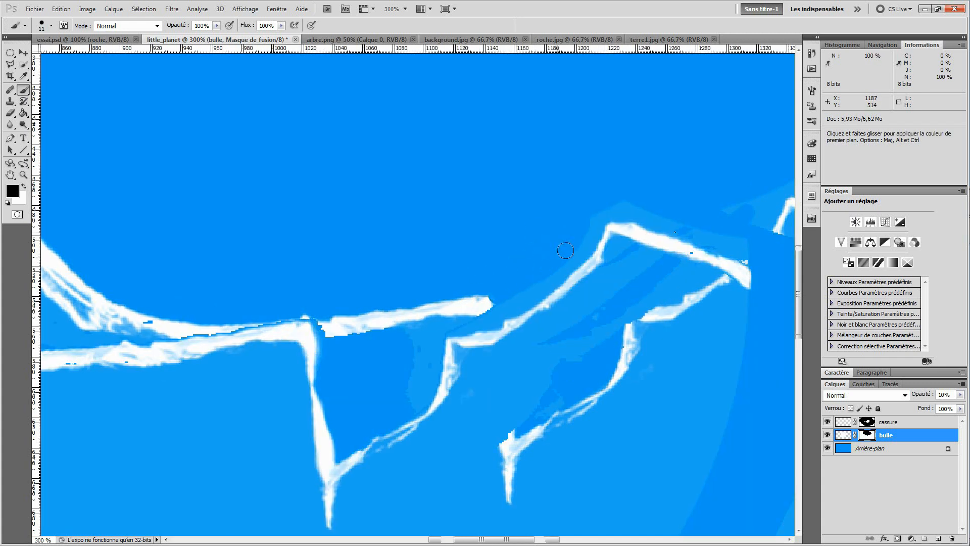
mouse_move(413, 322)
mouse_down()
mouse_move(478, 327)
mouse_move(512, 307)
mouse_up()
drag(512, 316, 565, 253)
mouse_move(587, 220)
mouse_down()
mouse_move(590, 243)
mouse_move(527, 304)
mouse_up()
mouse_move(581, 224)
mouse_down()
mouse_move(609, 210)
mouse_move(601, 219)
mouse_move(634, 212)
mouse_move(684, 228)
mouse_move(620, 215)
mouse_move(696, 231)
mouse_move(664, 232)
mouse_move(720, 255)
mouse_move(748, 252)
mouse_move(742, 241)
mouse_move(752, 248)
mouse_up()
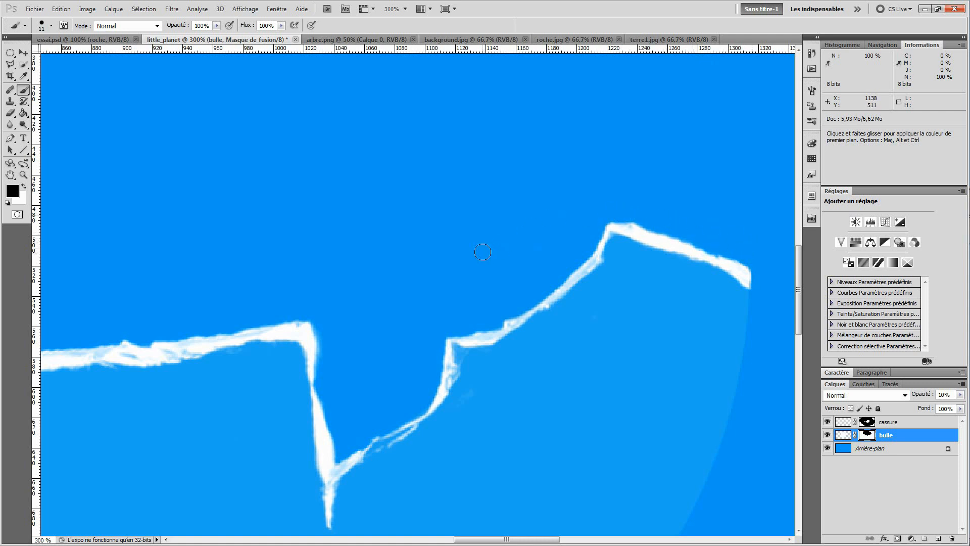
Step: On the cassure layer's mask, trim the crack's left tip to the bubble's outline and touch up the edges toward the right end
drag(219, 217, 557, 257)
drag(201, 230, 456, 299)
drag(596, 319, 465, 282)
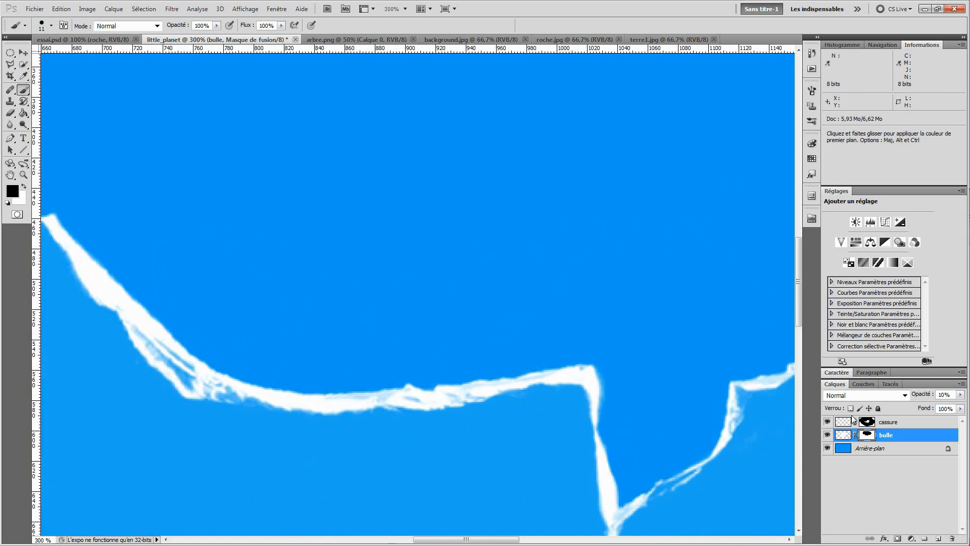
click(868, 422)
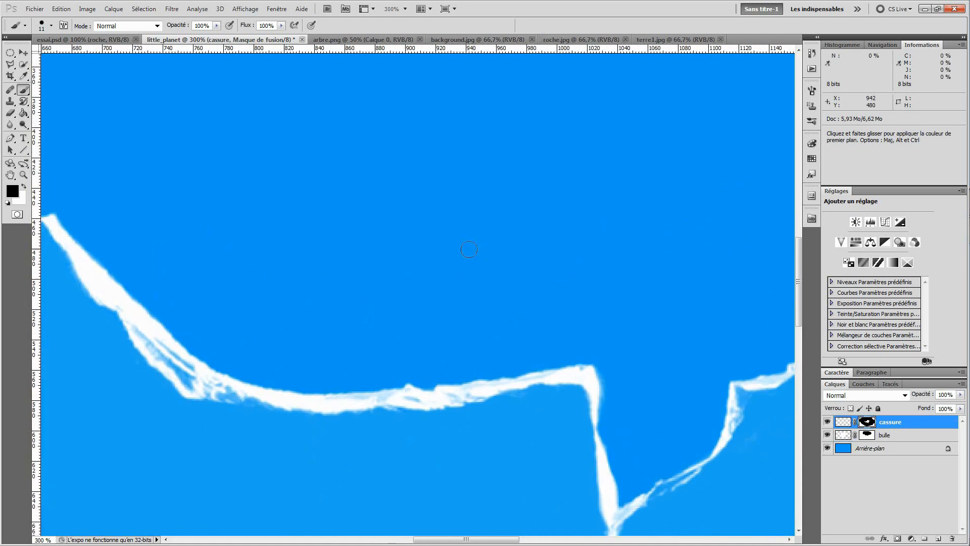
drag(335, 215, 622, 263)
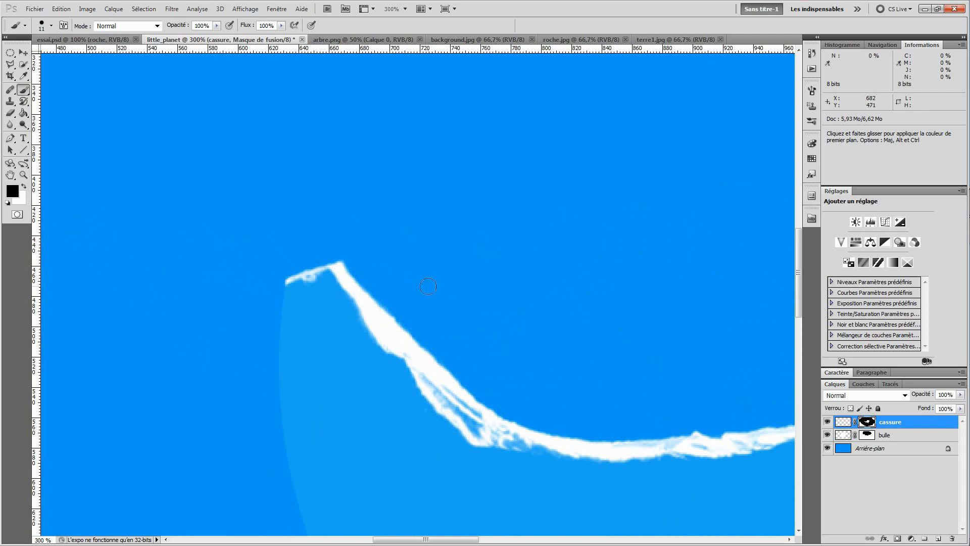
drag(462, 315, 286, 219)
mouse_move(698, 298)
mouse_down()
mouse_move(539, 260)
mouse_move(563, 329)
mouse_move(554, 289)
mouse_up()
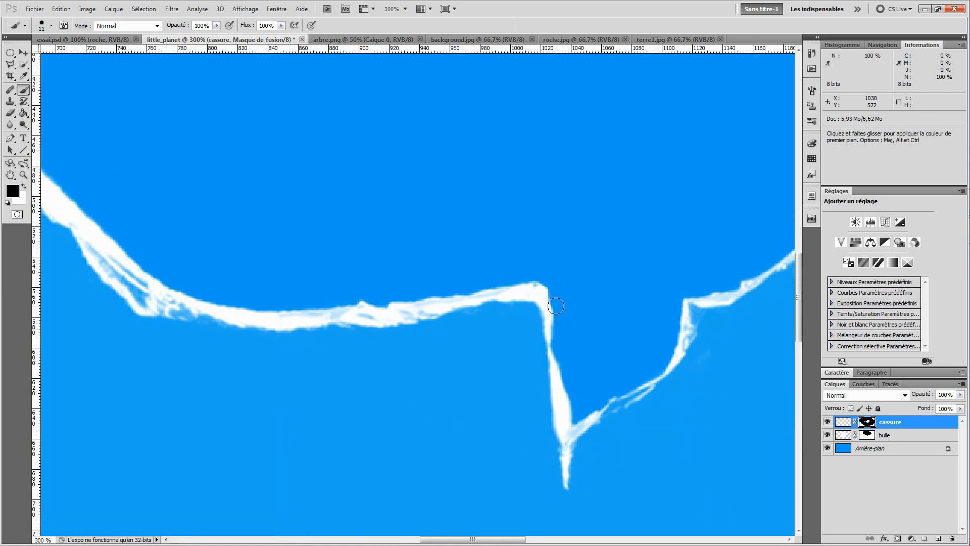
key(ctrl+z)
key(space)
mouse_move(601, 330)
mouse_down()
mouse_move(568, 293)
mouse_move(495, 351)
mouse_up()
drag(585, 245, 398, 297)
drag(543, 304, 481, 300)
click(540, 293)
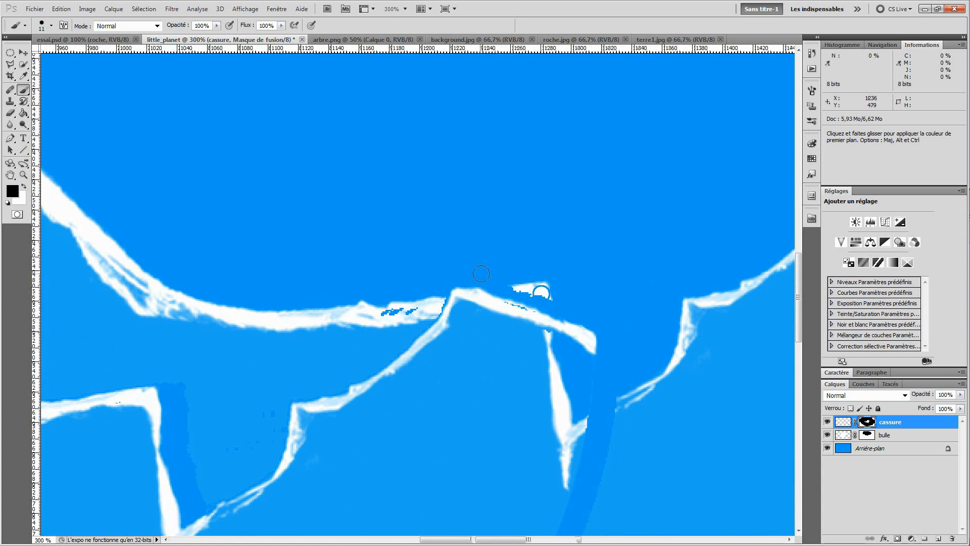
key(ctrl+0)
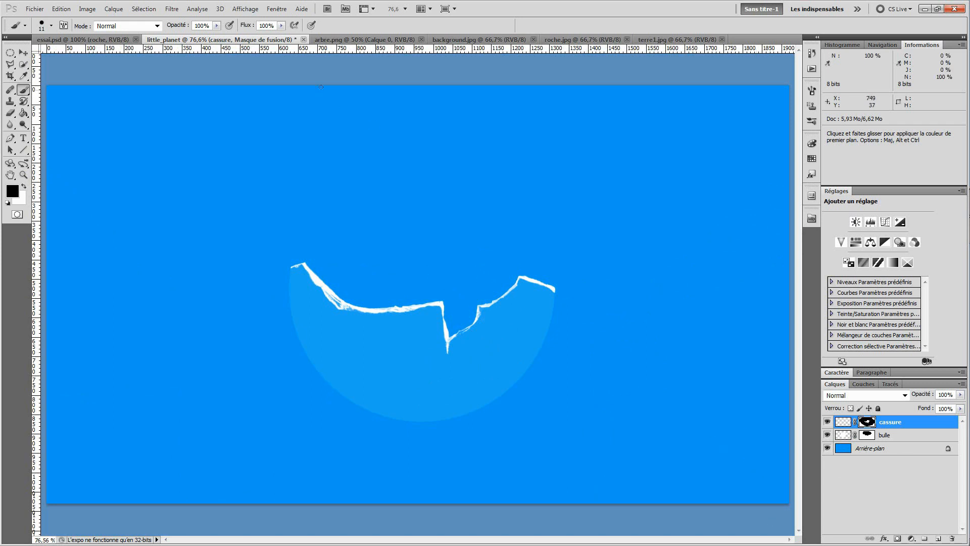
Step: Copy the whole tree image from arbre.png into little_planet as a new layer, then close arbre.png
click(369, 45)
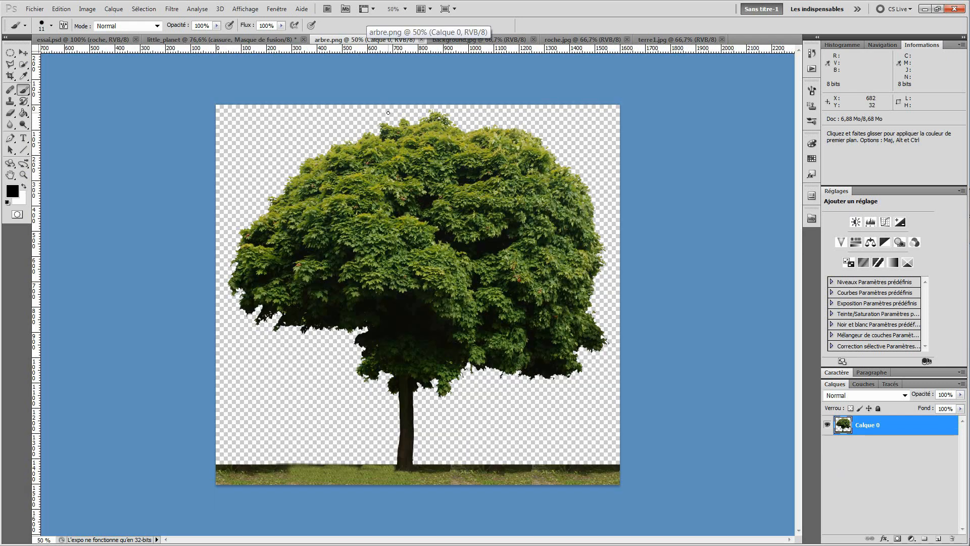
key(ctrl+plus)
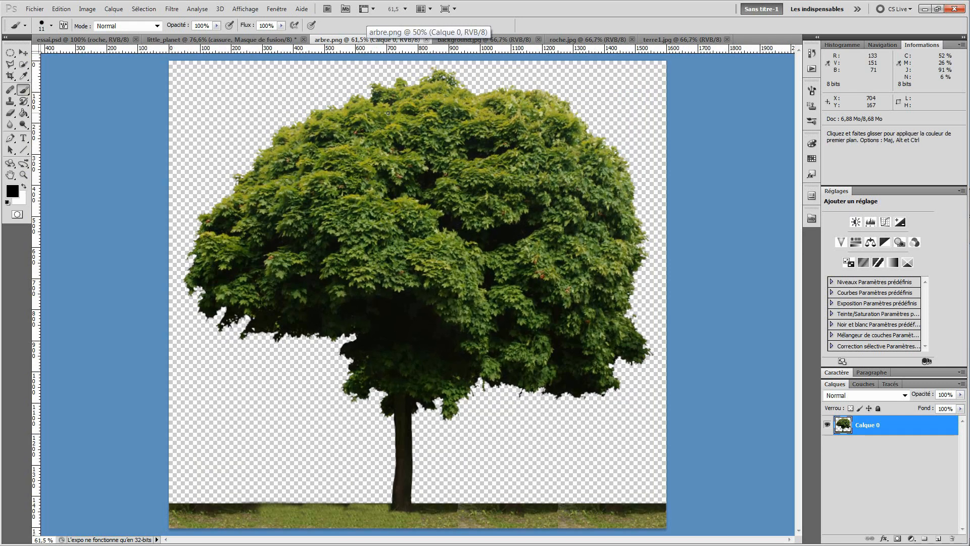
key(ctrl+a)
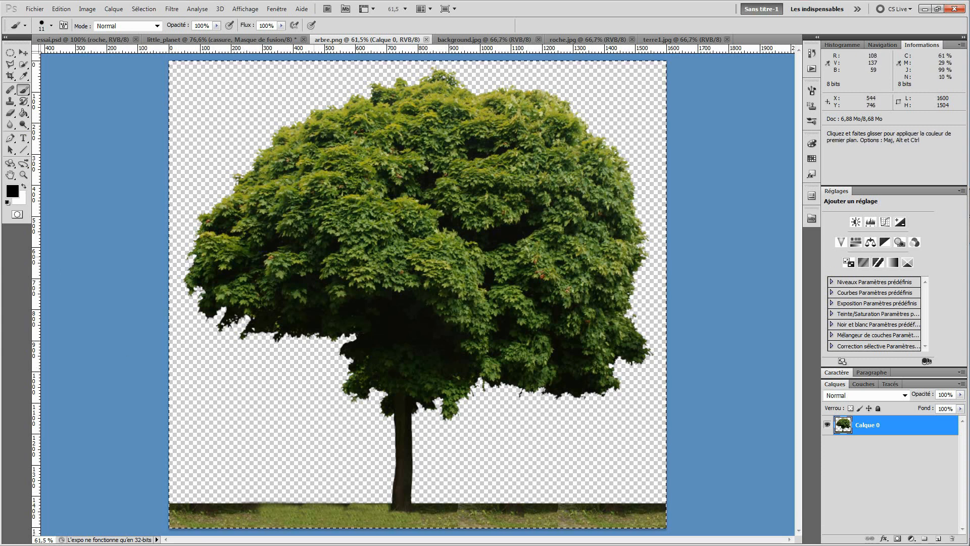
click(185, 40)
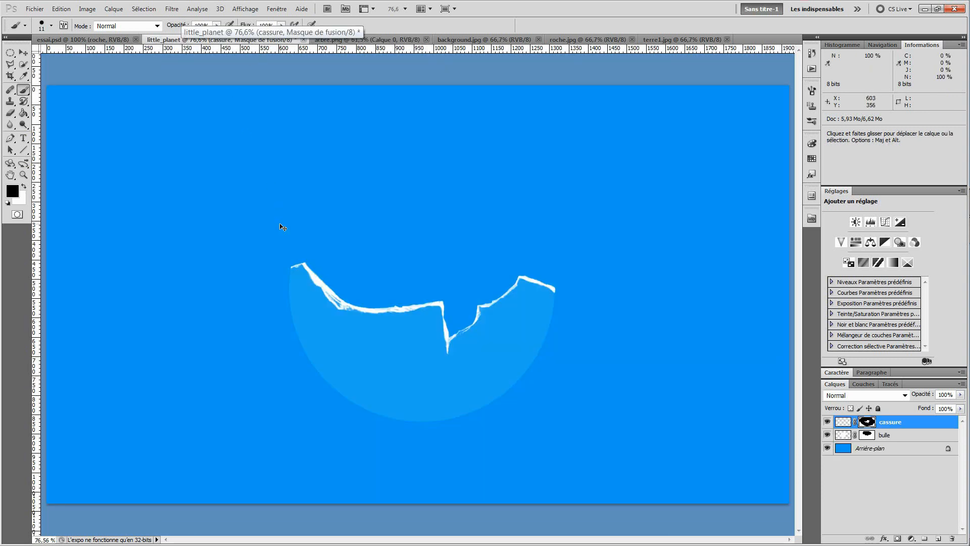
drag(329, 246, 426, 291)
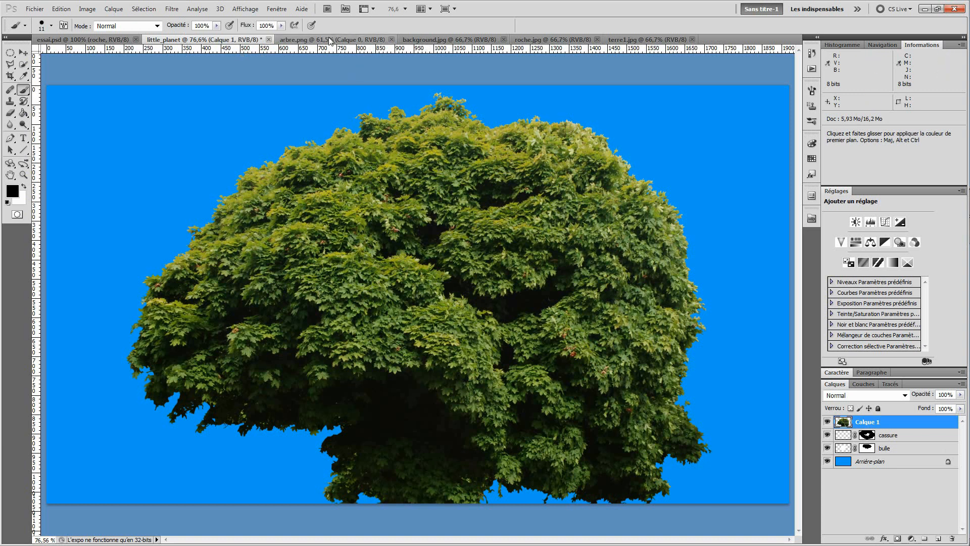
click(392, 40)
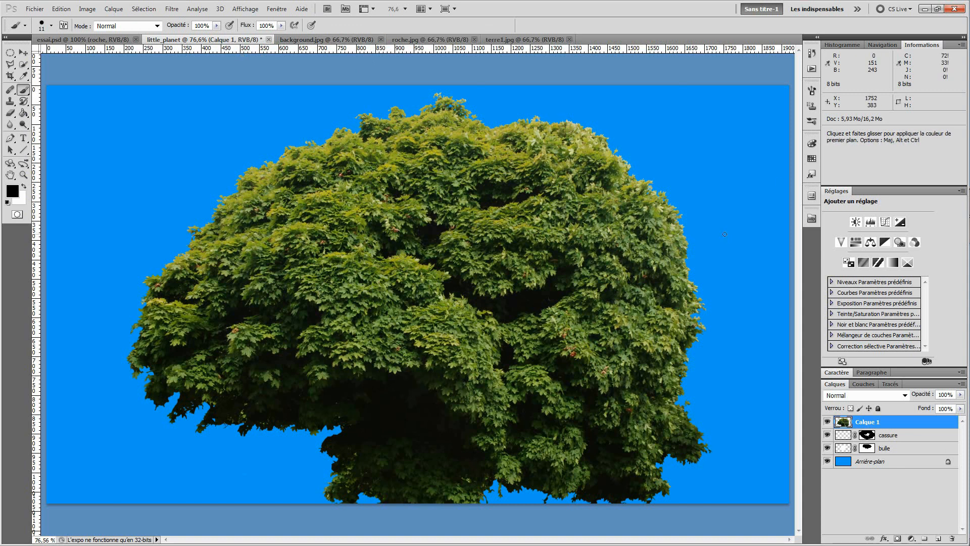
Step: Scale the tree layer proportionally to 46.18% and centre it above the bubble at X 970.50 px, Y 266.93 px
key(ctrl+t)
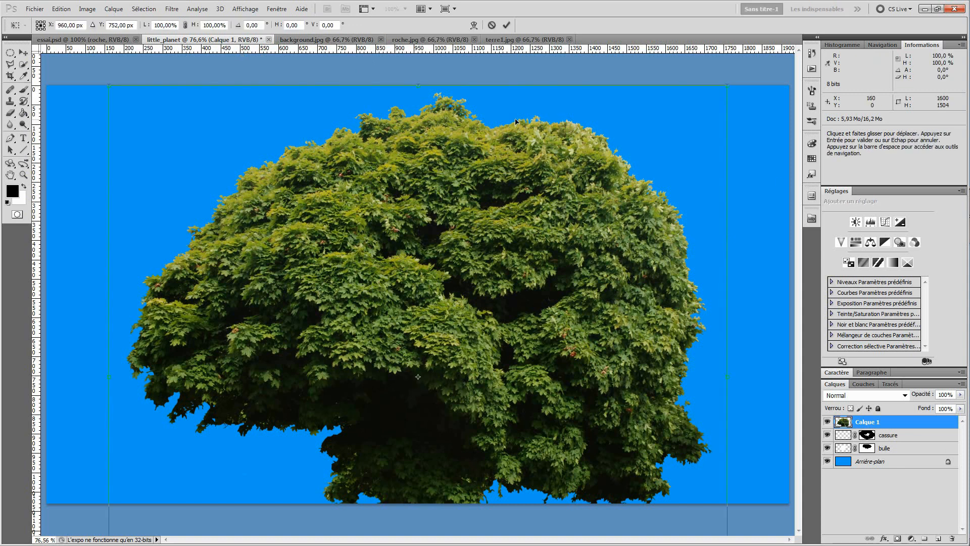
drag(107, 85, 336, 298)
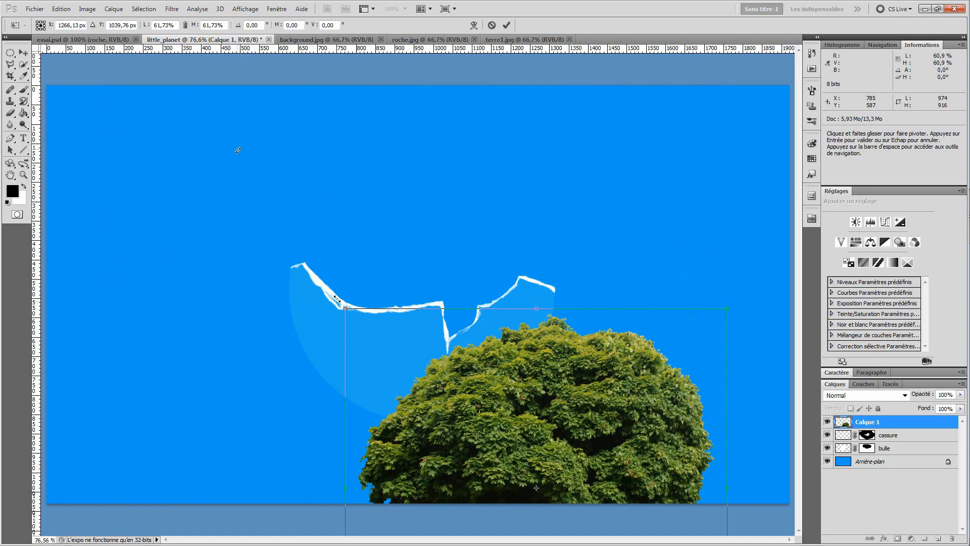
drag(345, 308, 153, 164)
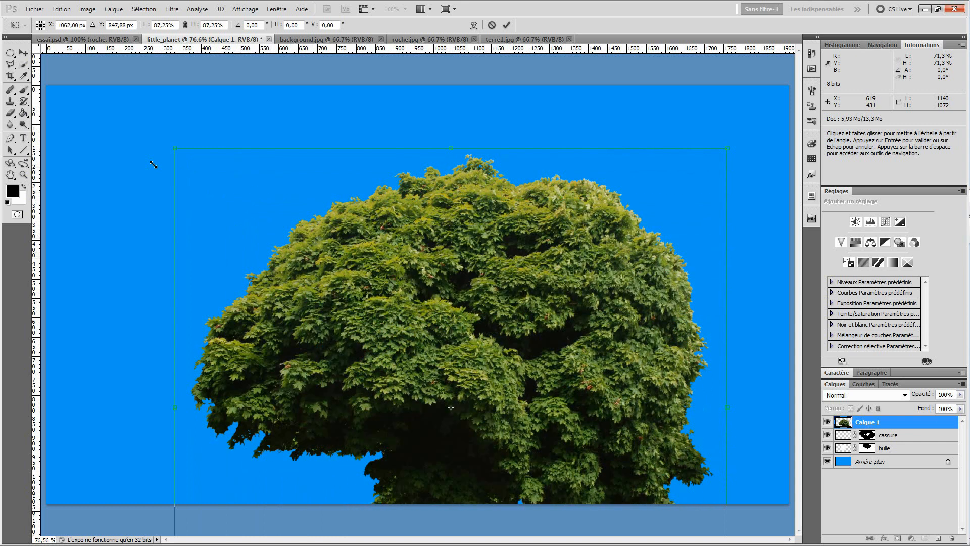
drag(591, 453, 301, 149)
drag(153, 165, 258, 68)
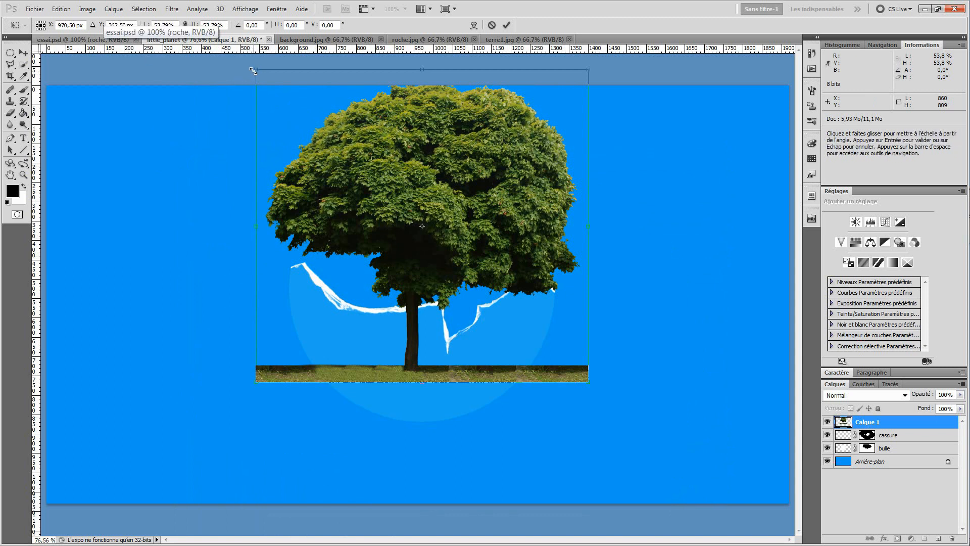
drag(254, 69, 300, 113)
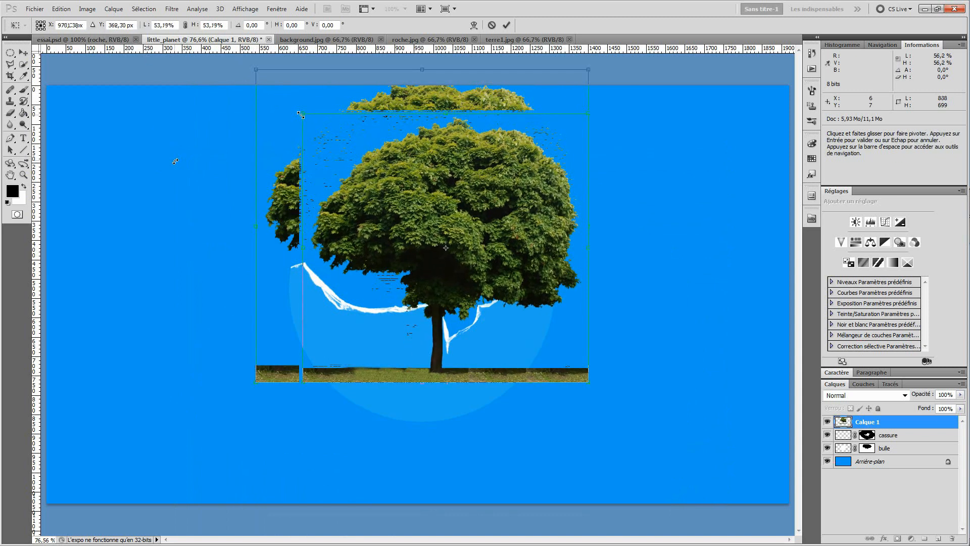
drag(451, 216, 432, 157)
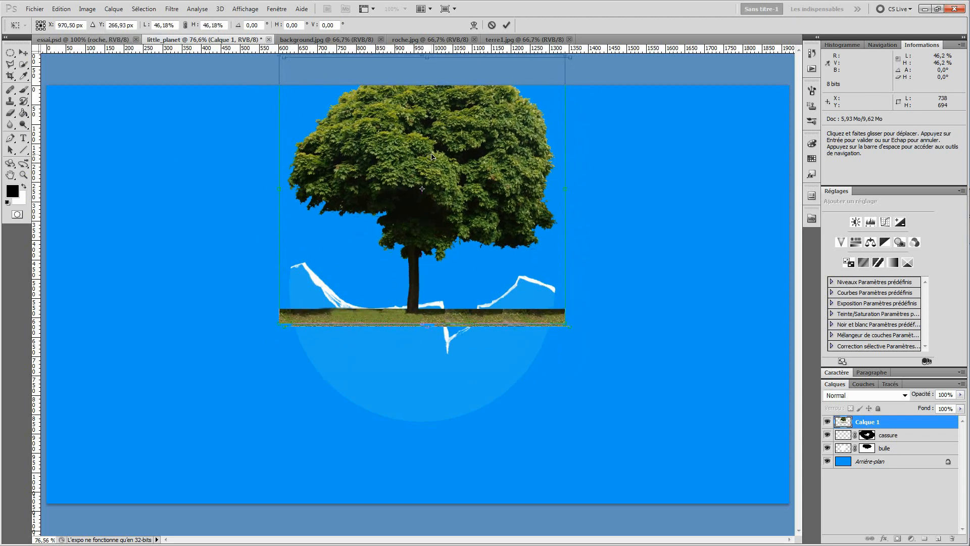
key(Return)
key(b)
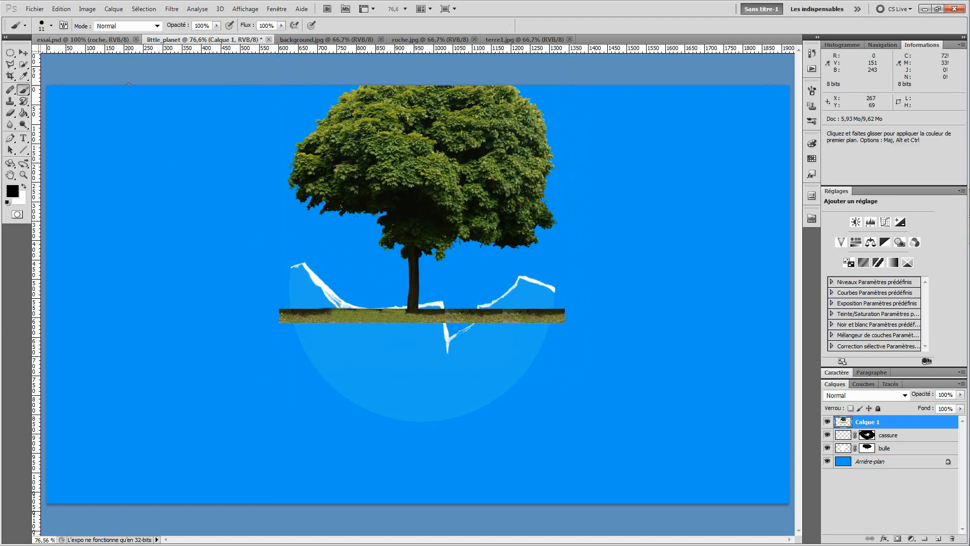
Step: Check the finished composition in essai.psd, return to little_planet, and move the bulle layer straight down about 116 px
click(85, 41)
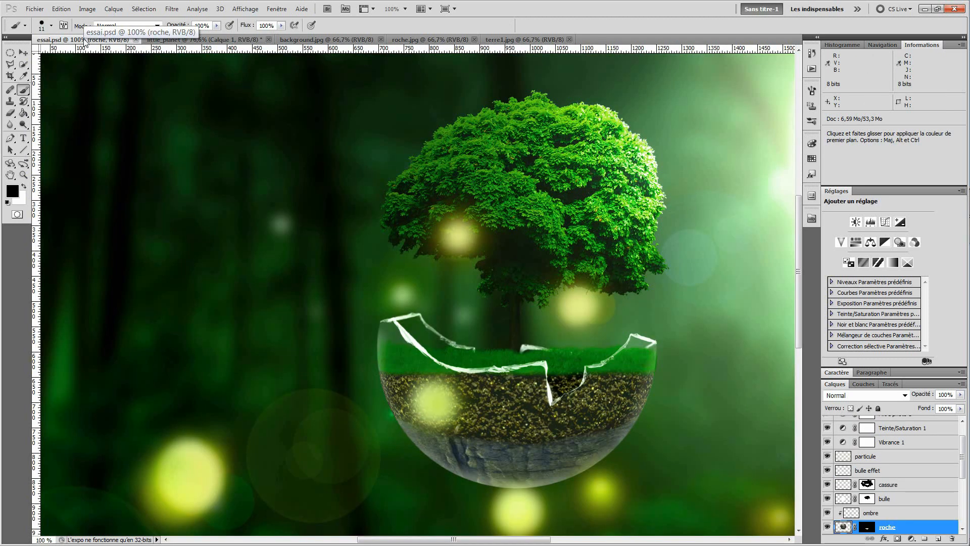
click(207, 40)
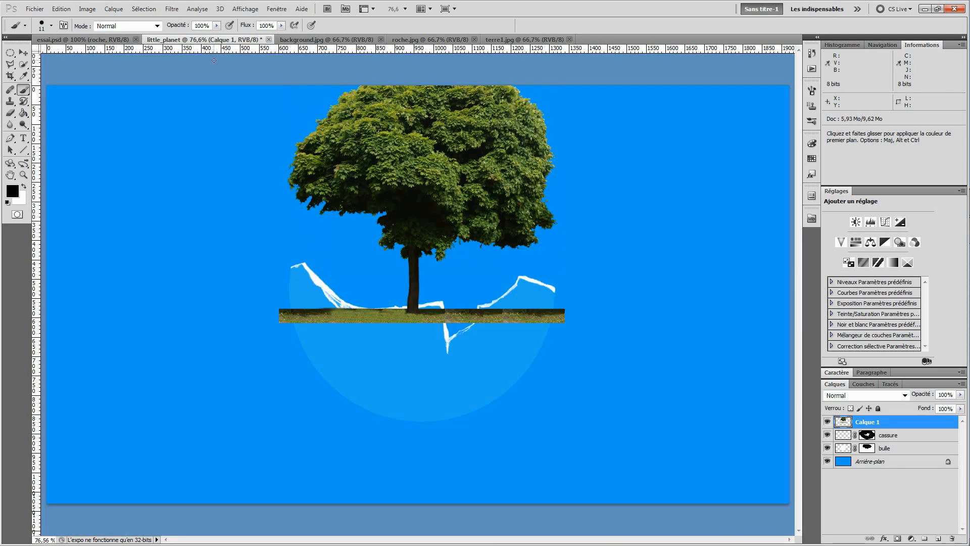
click(892, 450)
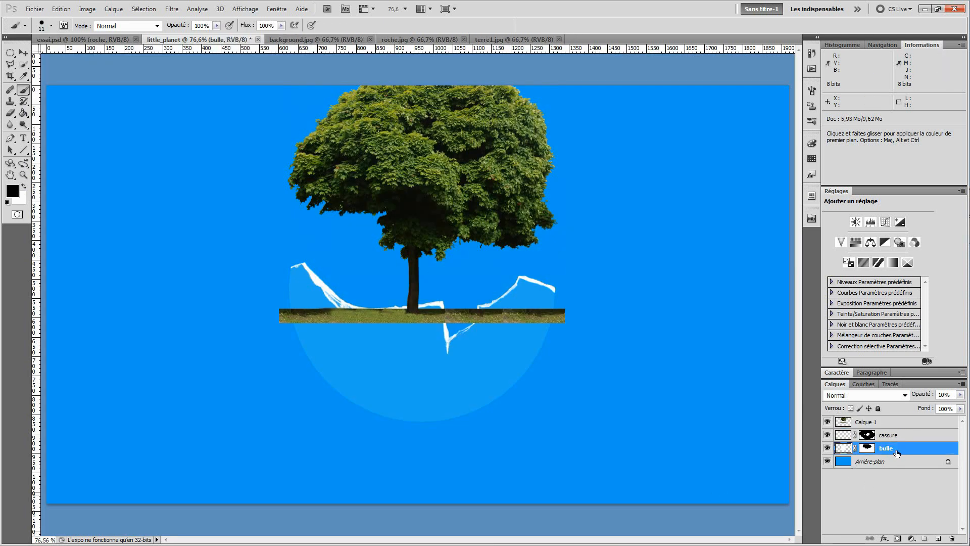
click(23, 53)
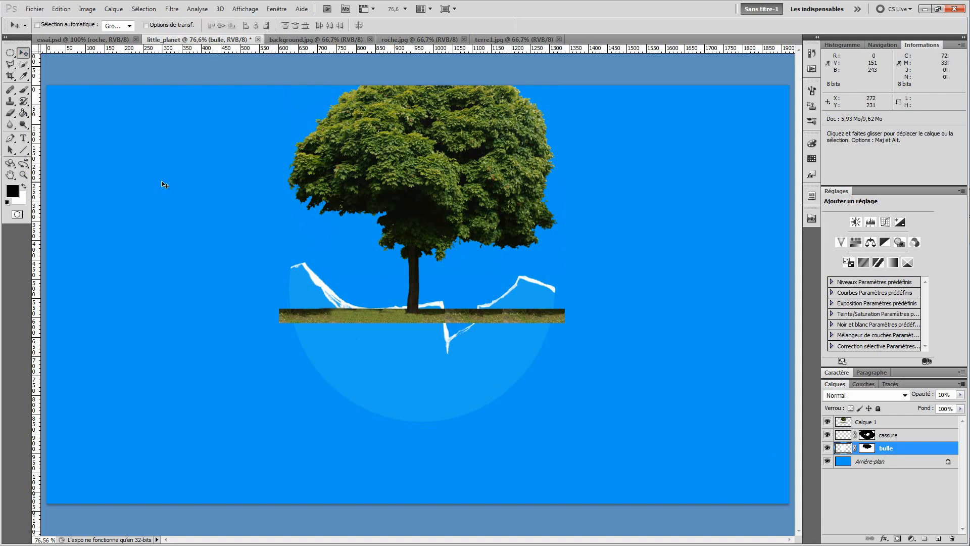
key(shift)
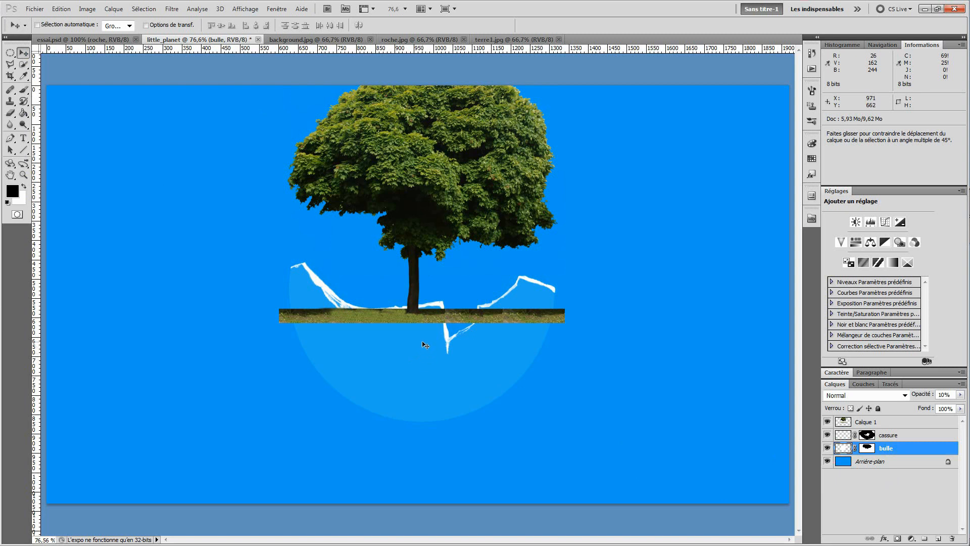
drag(422, 342, 421, 388)
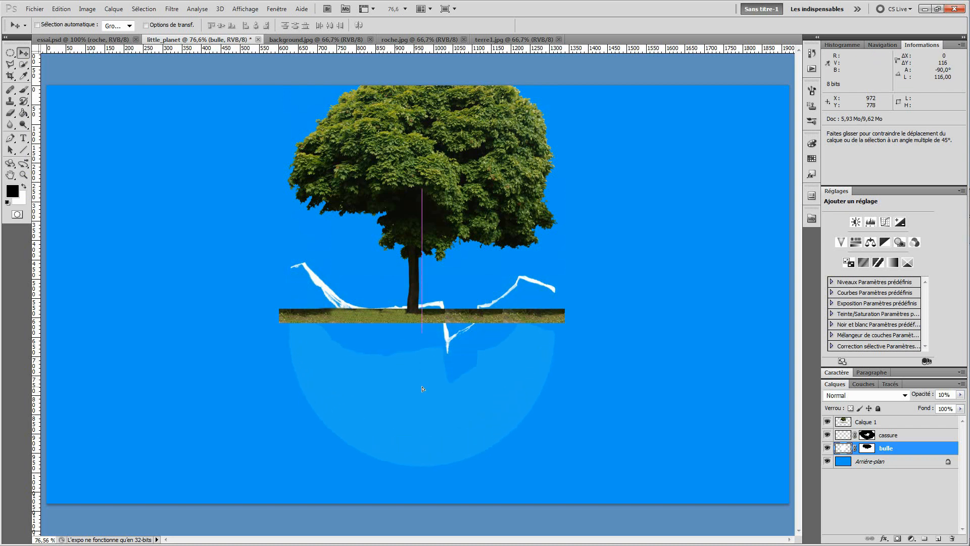
drag(423, 388, 424, 389)
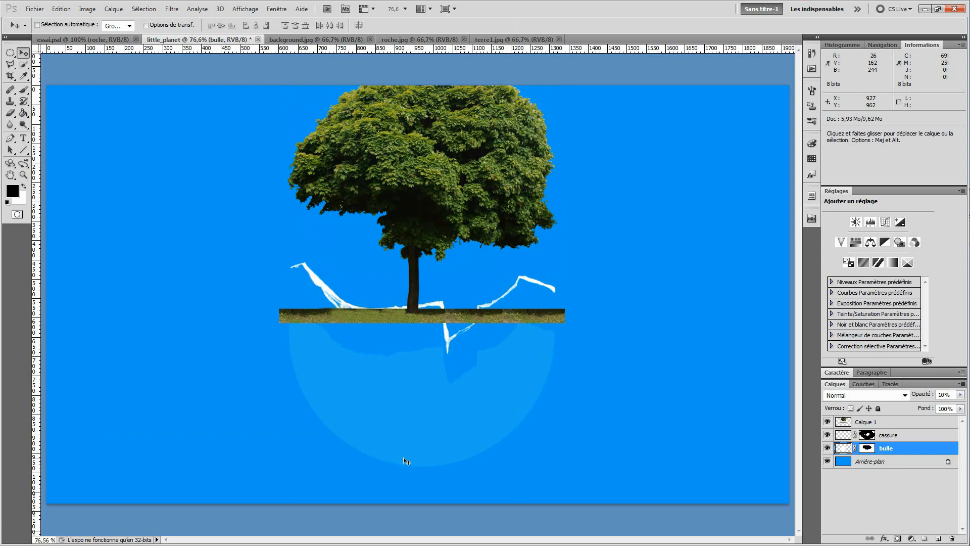
Step: Move the cassure layer straight down to realign it with the bubble's broken edge, checking the fit with the tree temporarily hidden
click(904, 438)
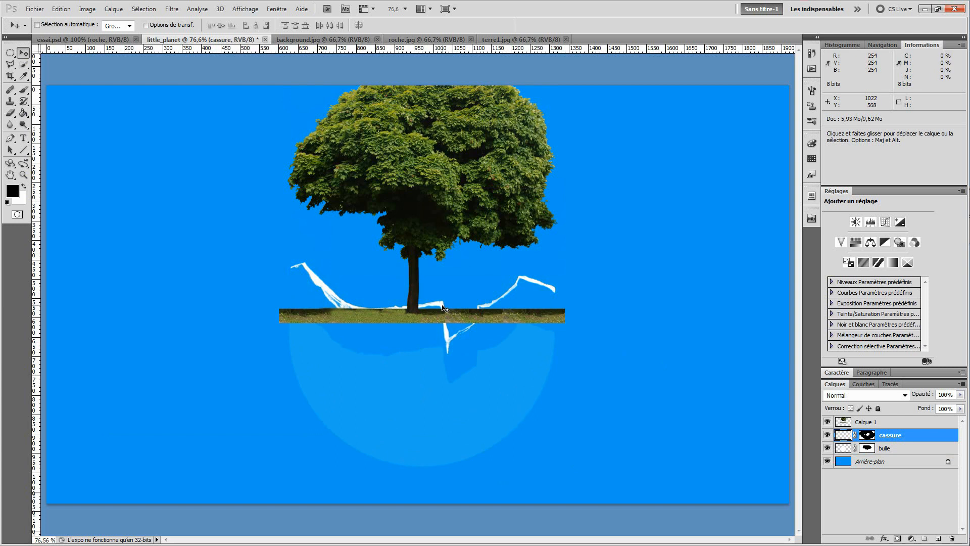
key(shift)
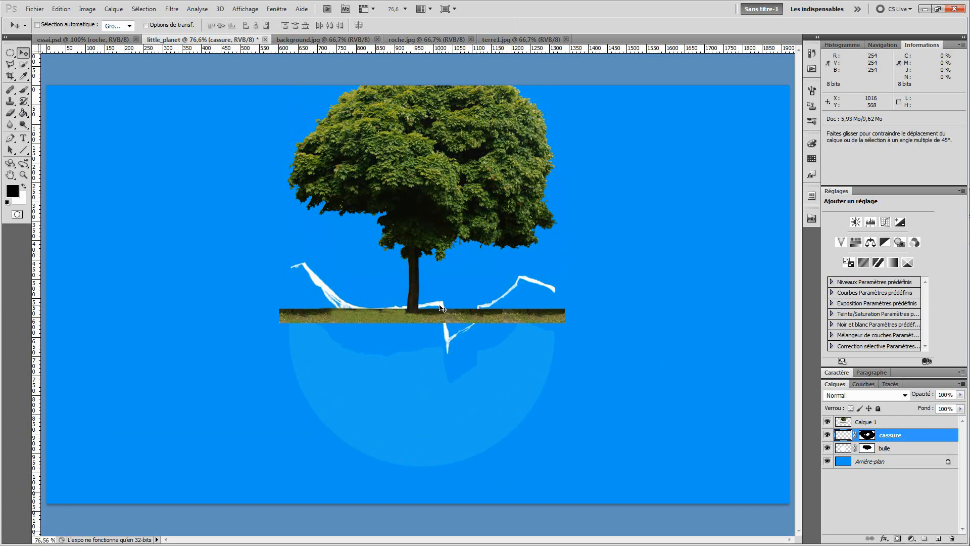
drag(441, 308, 446, 351)
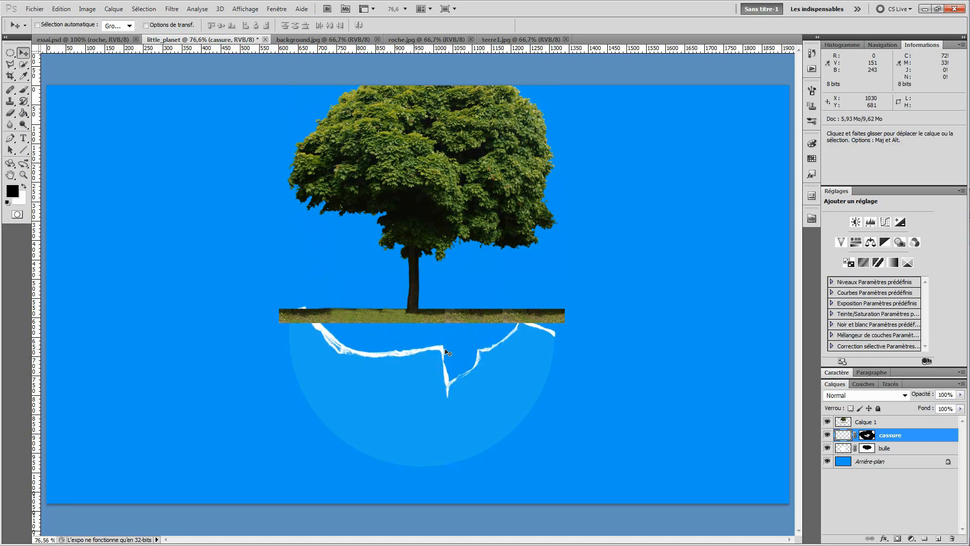
click(827, 422)
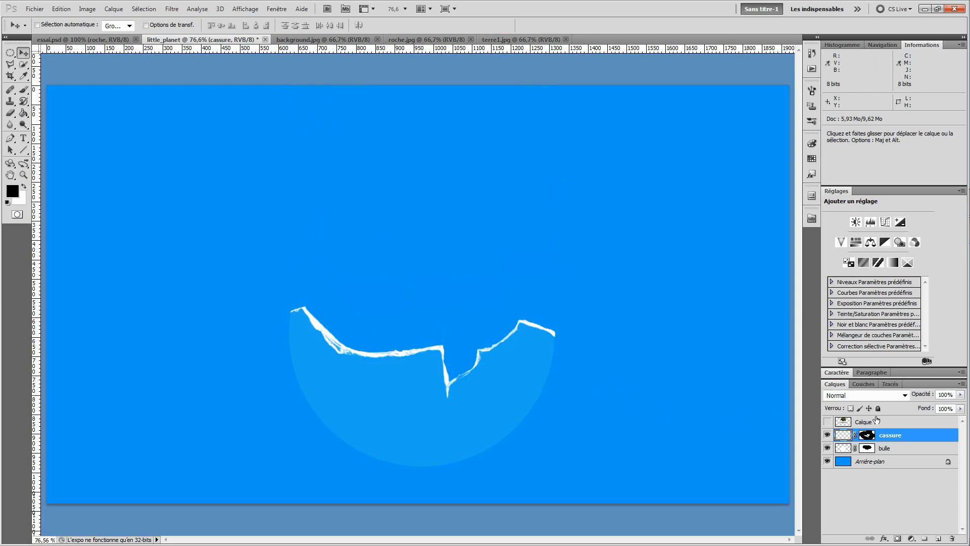
click(827, 421)
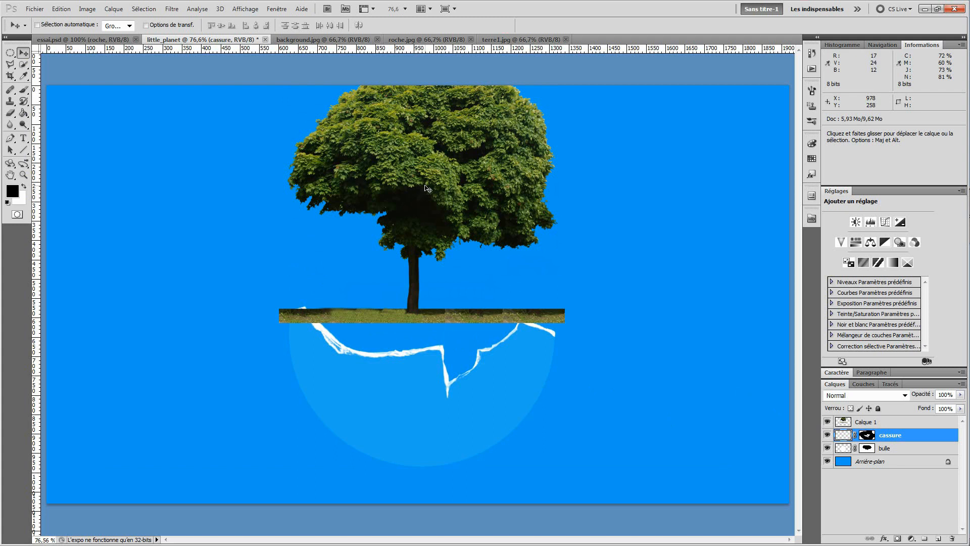
Step: Move the tree layer, Calque 1, straight down about 117 px and rename it arbre
click(881, 421)
drag(439, 169, 446, 213)
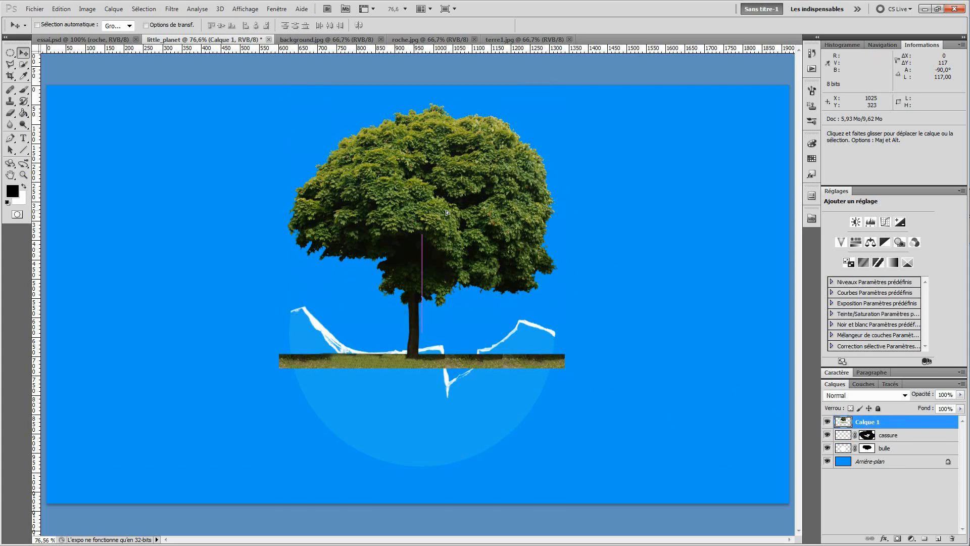
mouse_move(447, 212)
mouse_down()
mouse_move(445, 220)
mouse_move(445, 212)
mouse_up()
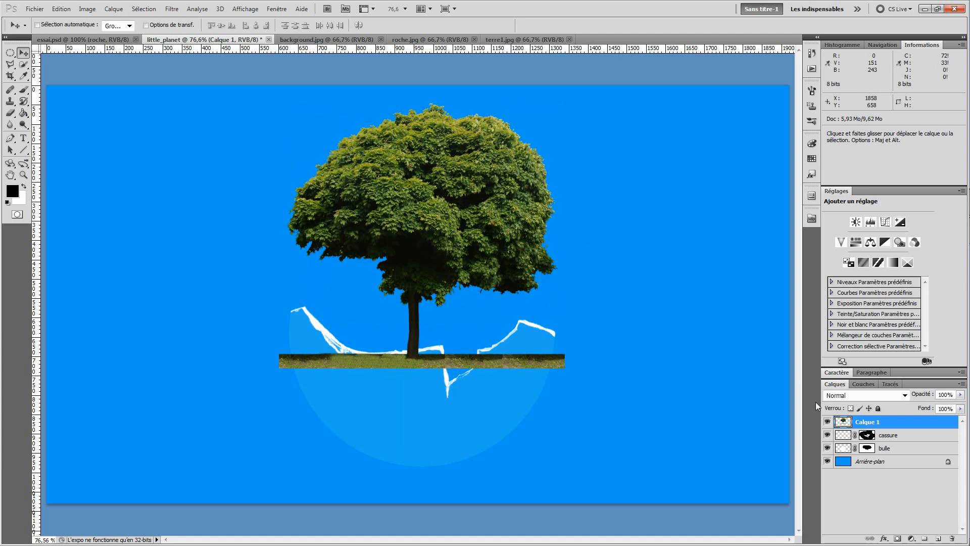
double_click(863, 422)
text(arbre)
key(Return)
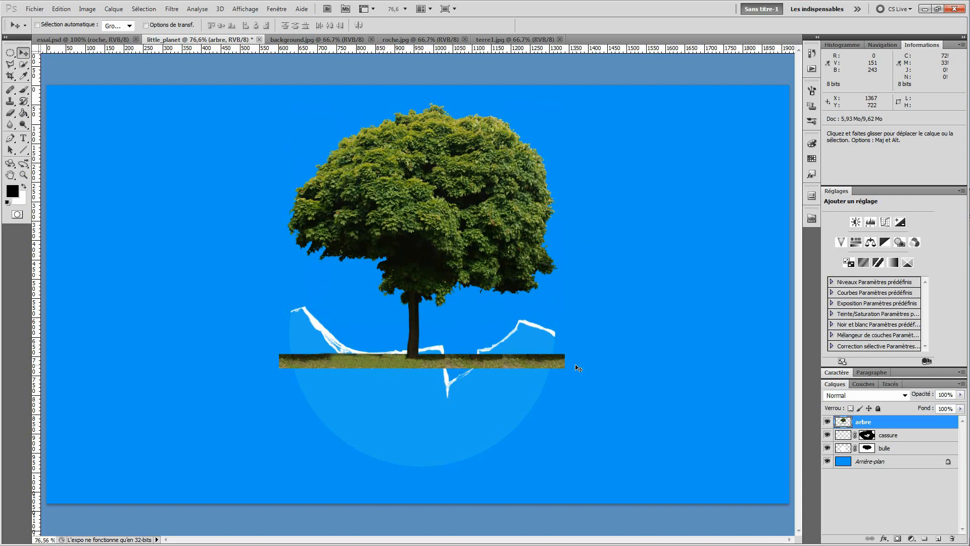
Step: Load the arbre layer's pixels as a selection at 200% zoom around the trunk and grass strip
key(ctrl+plus)
key(ctrl+plus)
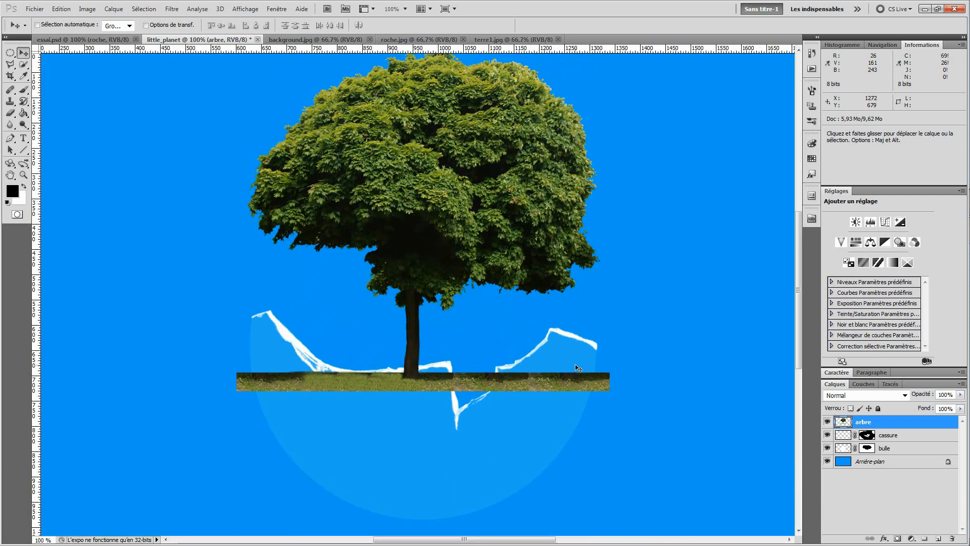
key(ctrl+0)
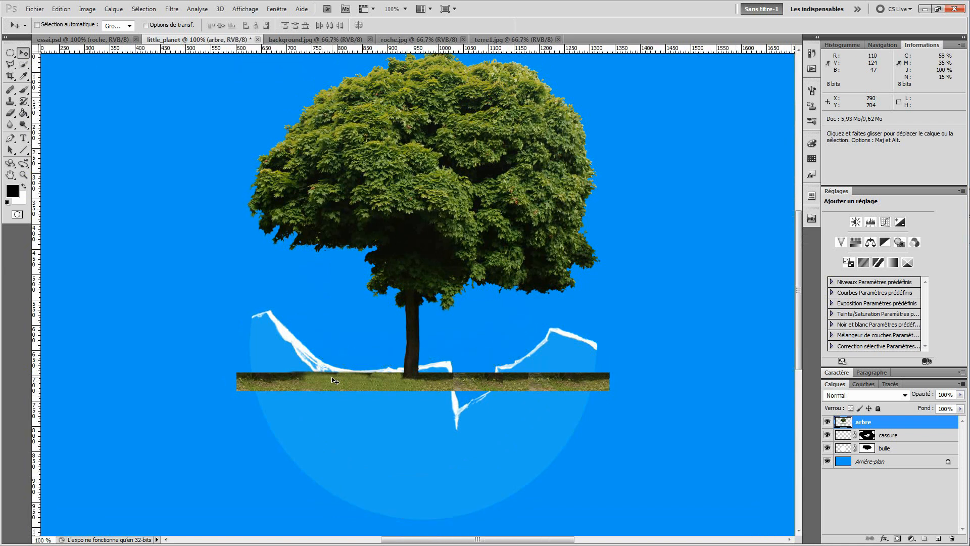
key(ctrl+plus)
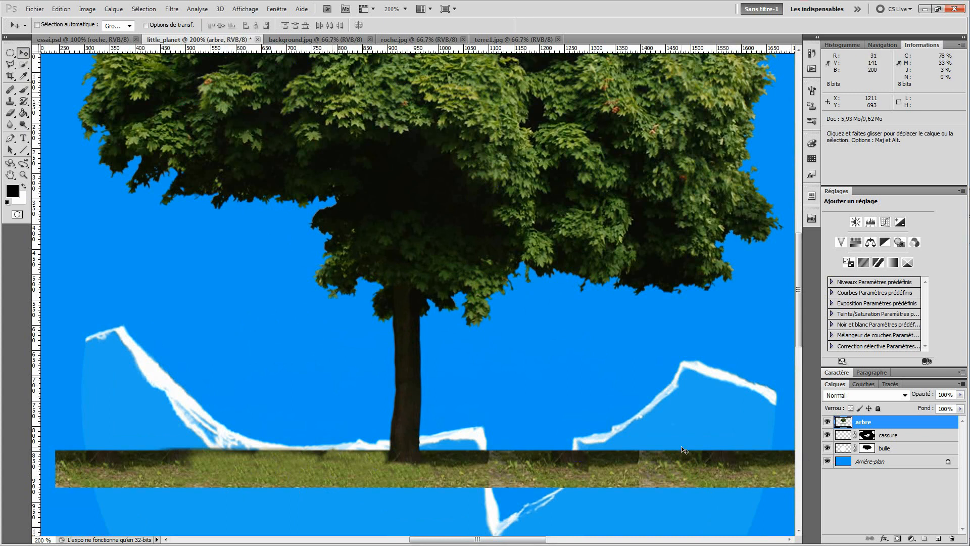
ctrl+click(842, 426)
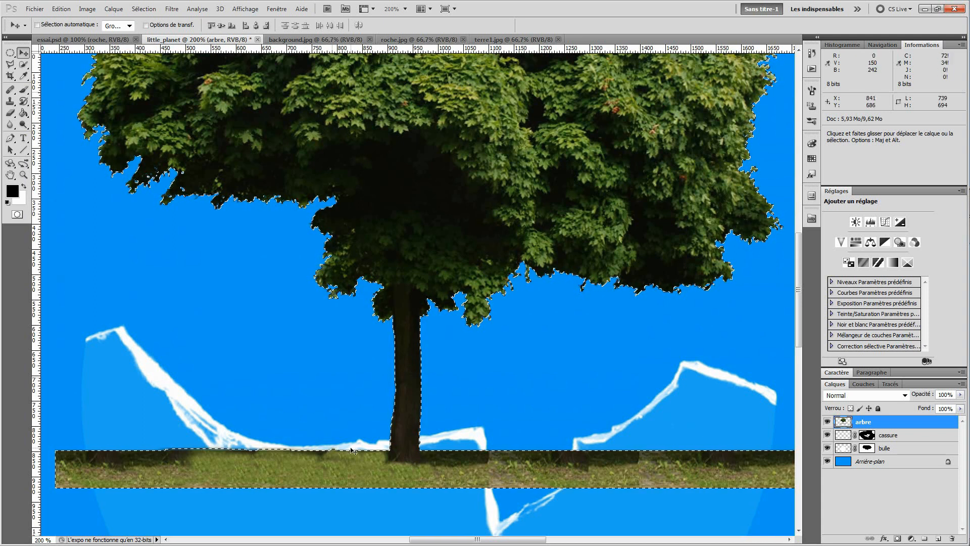
Step: Set up the Clone Stamp tool with the 134 px grass-blade brush tip reduced to 34 px
click(10, 101)
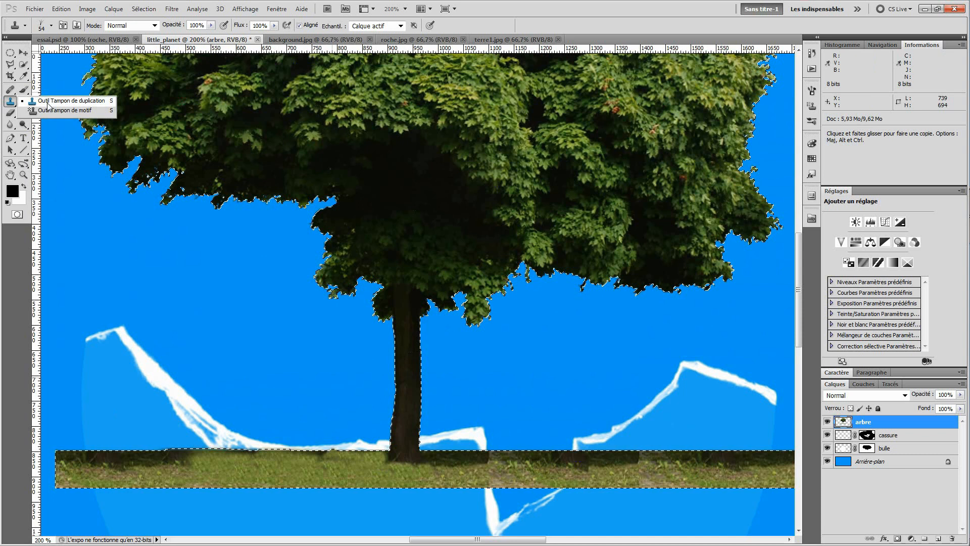
click(48, 104)
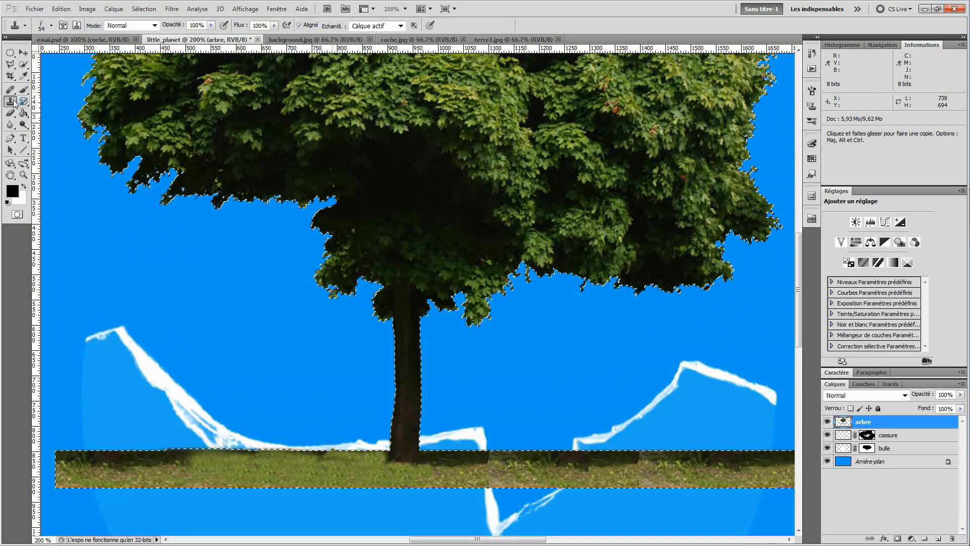
click(42, 27)
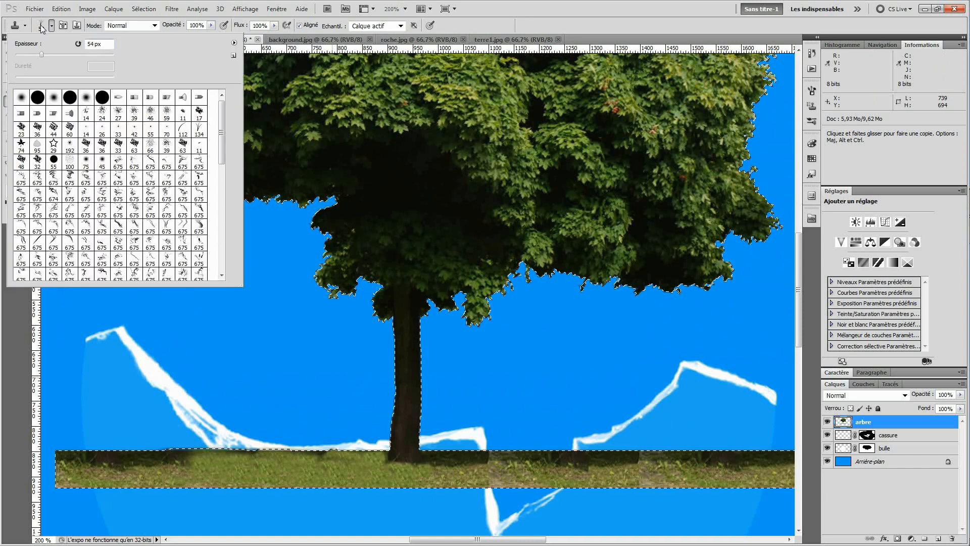
click(200, 131)
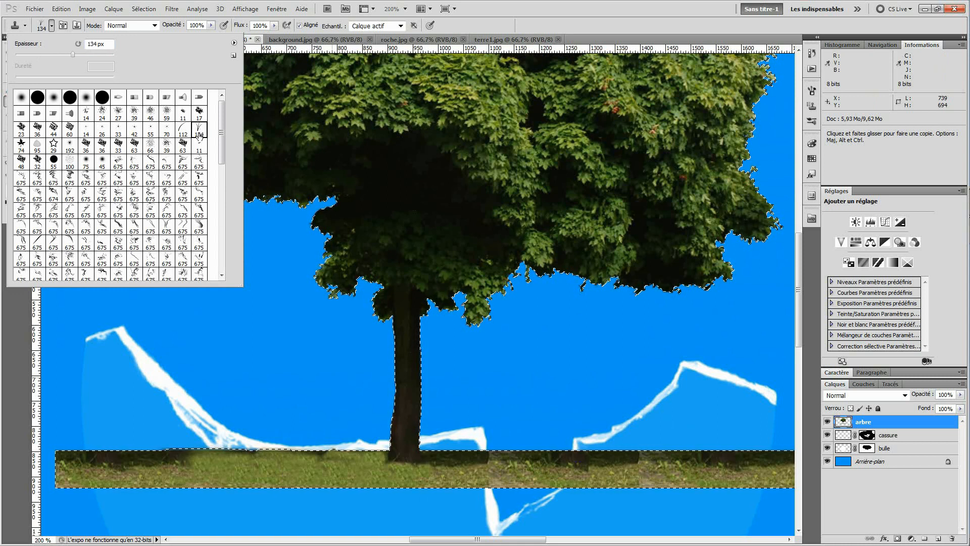
click(555, 8)
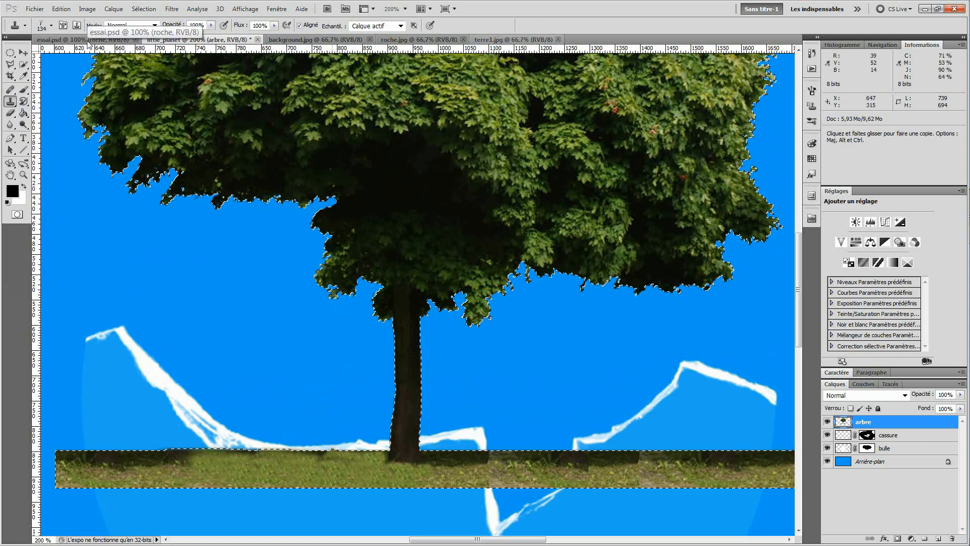
click(51, 25)
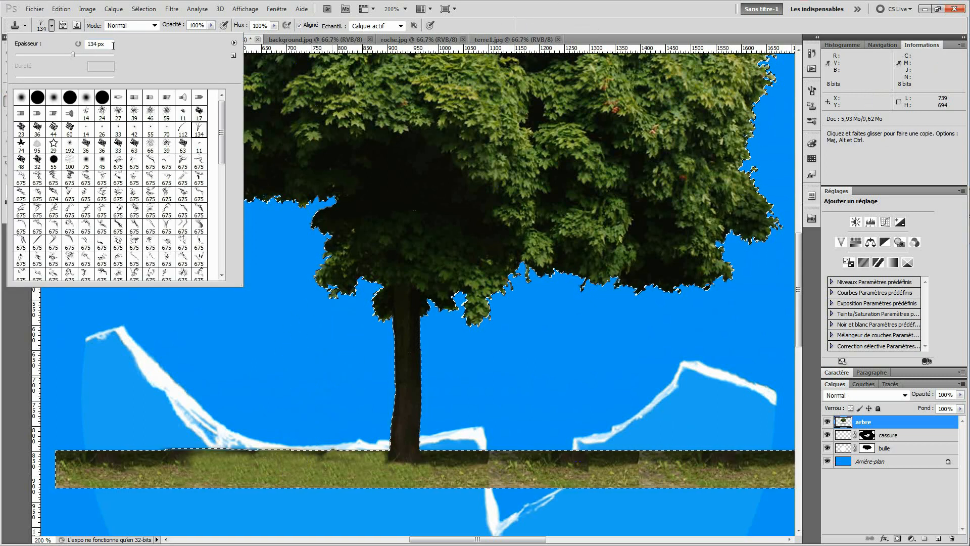
scroll(256, 394, down, 12)
scroll(256, 401, up, 2)
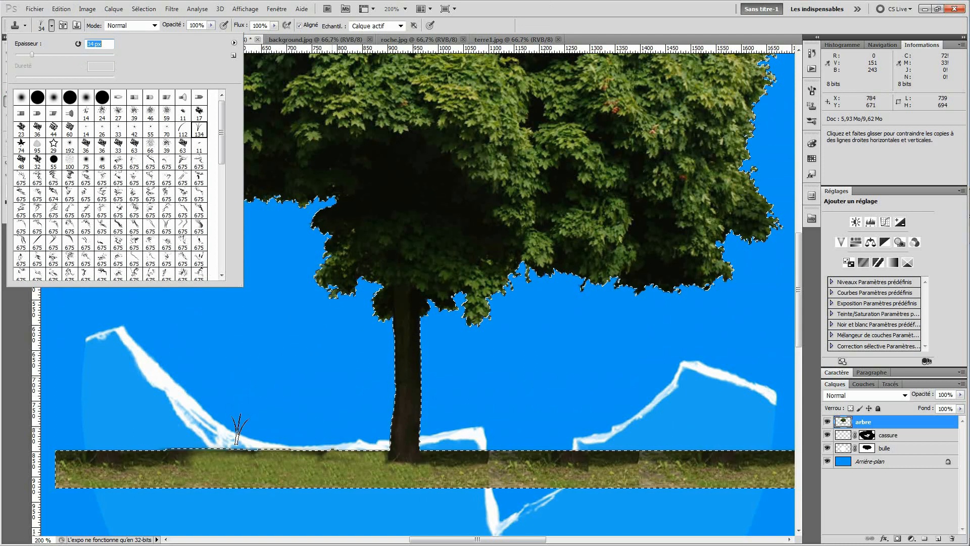
click(495, 11)
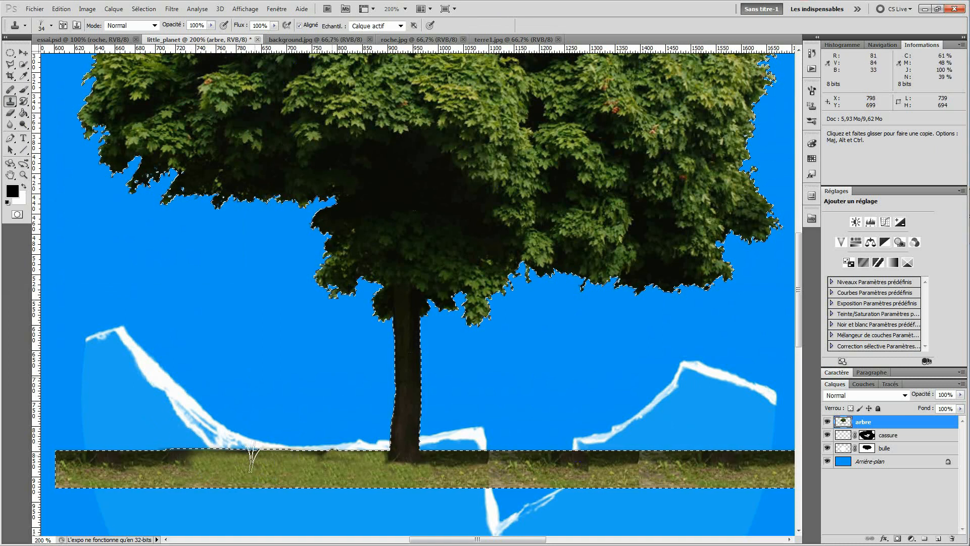
Step: Clone lit grass from the strip over the dark patches along its upper edge to the left of the trunk
key(alt)
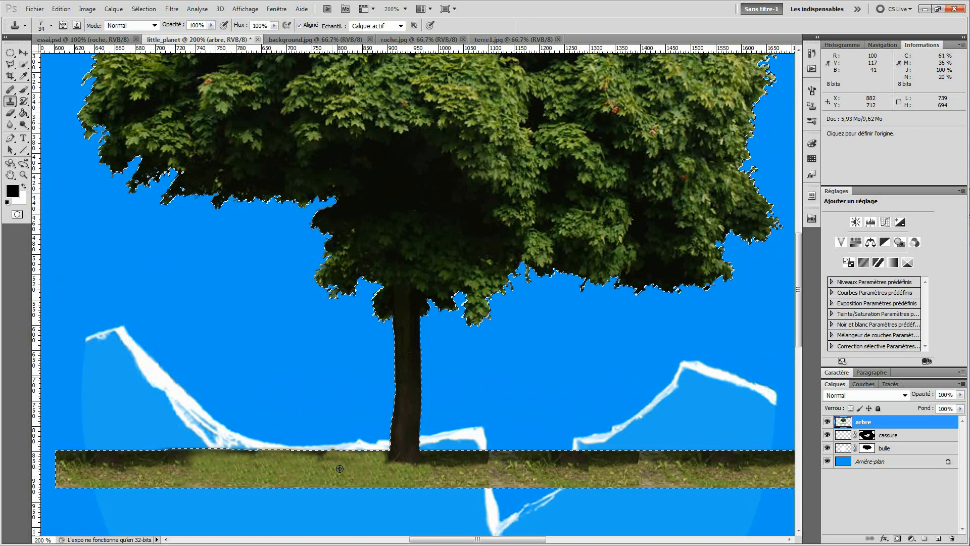
alt+click(339, 469)
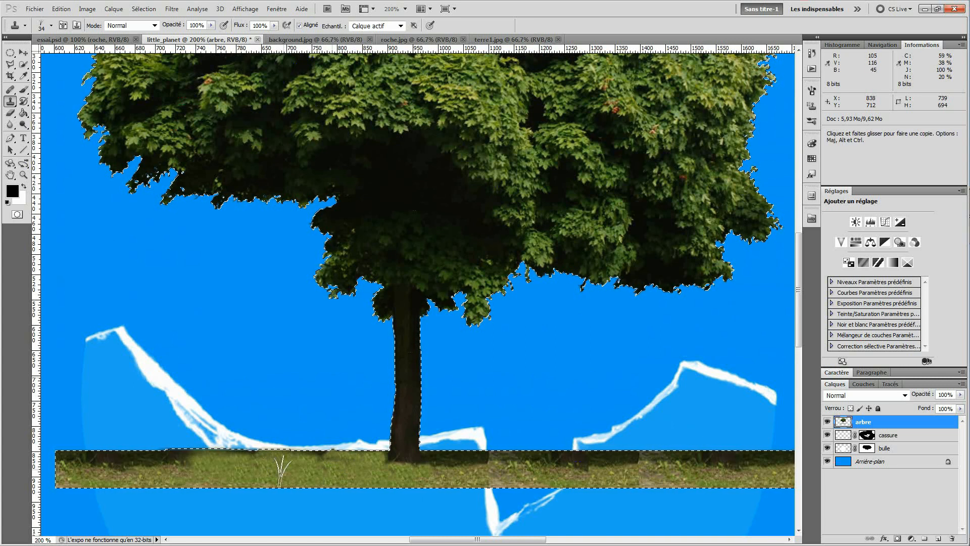
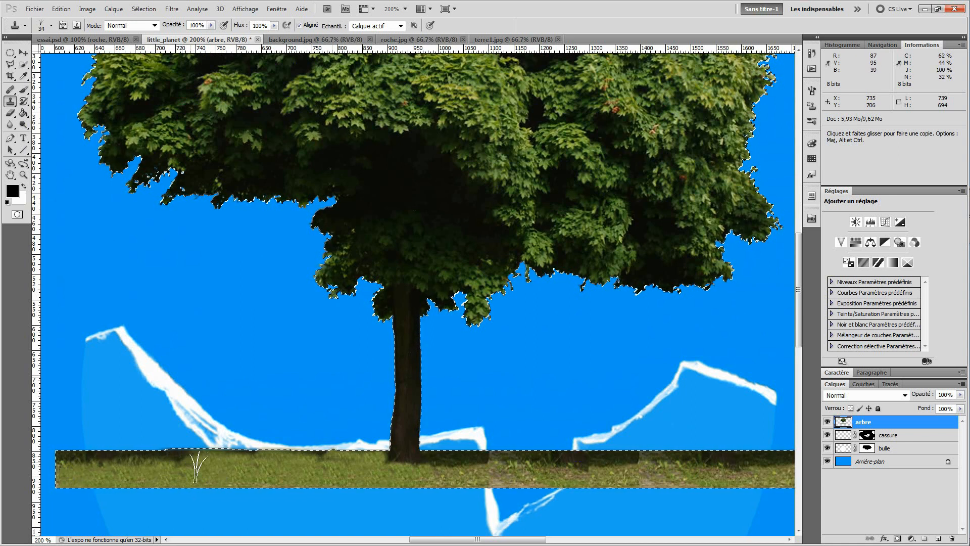
alt+click(289, 464)
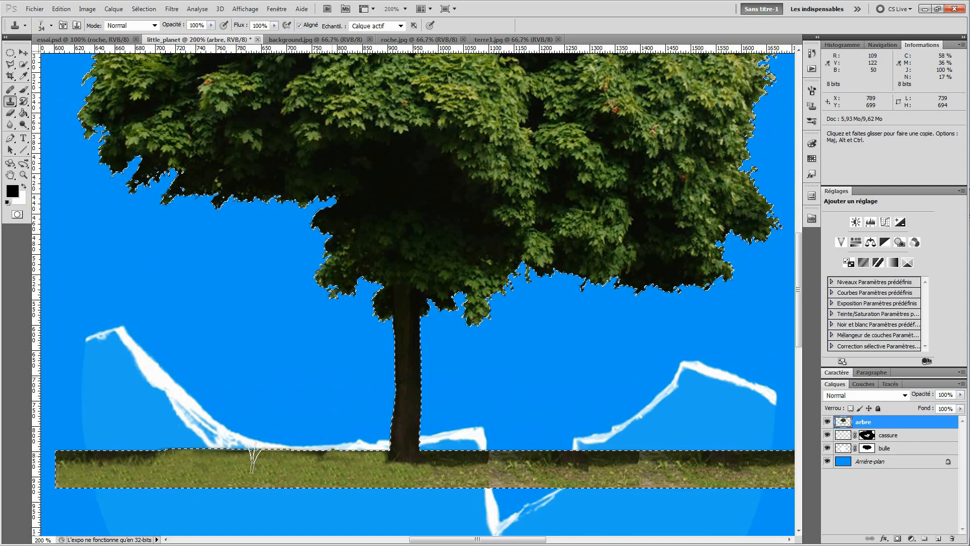
click(290, 449)
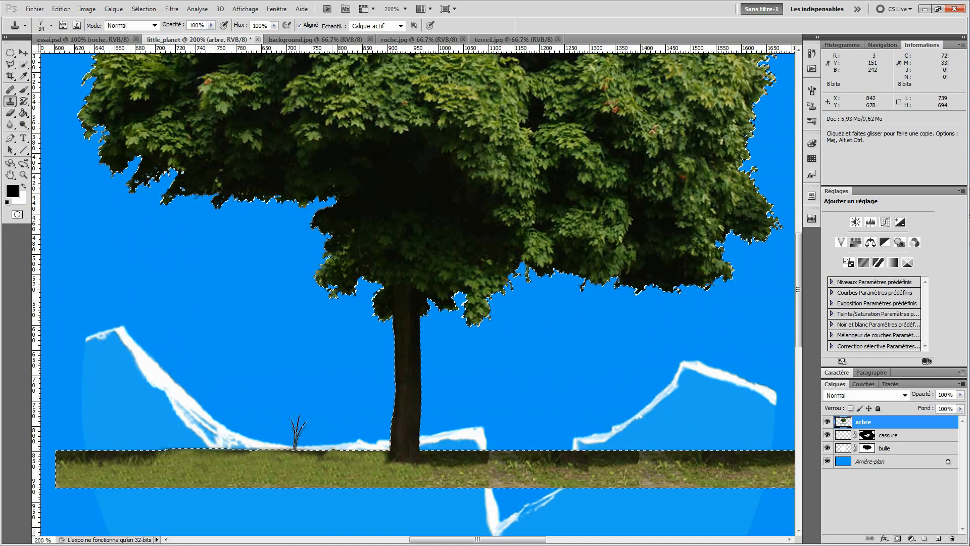
click(292, 444)
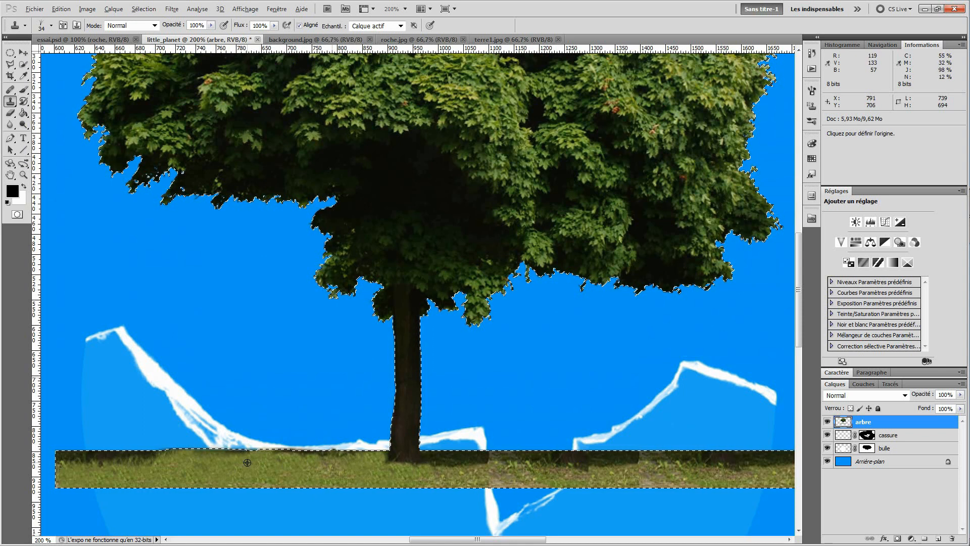
Step: Clean up the dark patch just left of the trunk's base by cloning nearby light grass over it
drag(328, 460, 347, 471)
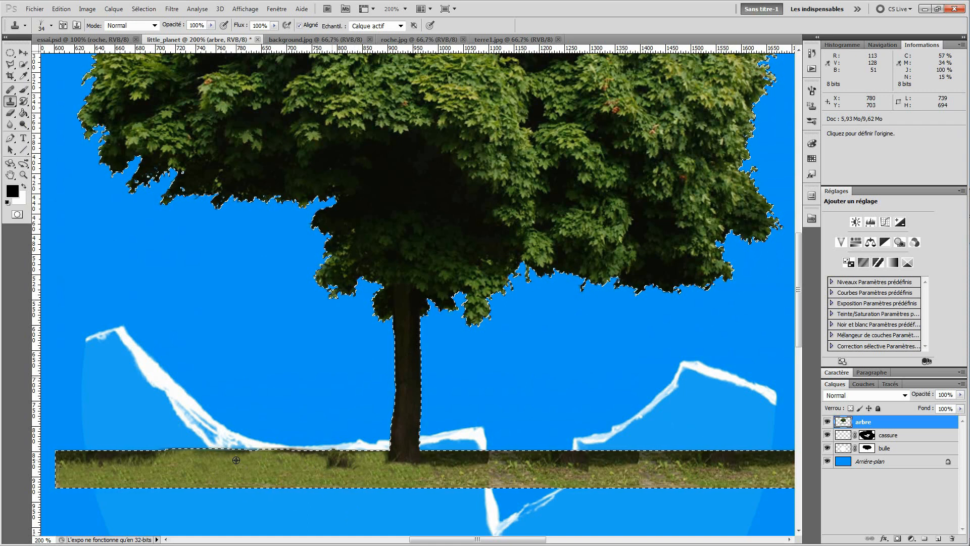
alt+click(323, 471)
drag(328, 463, 341, 460)
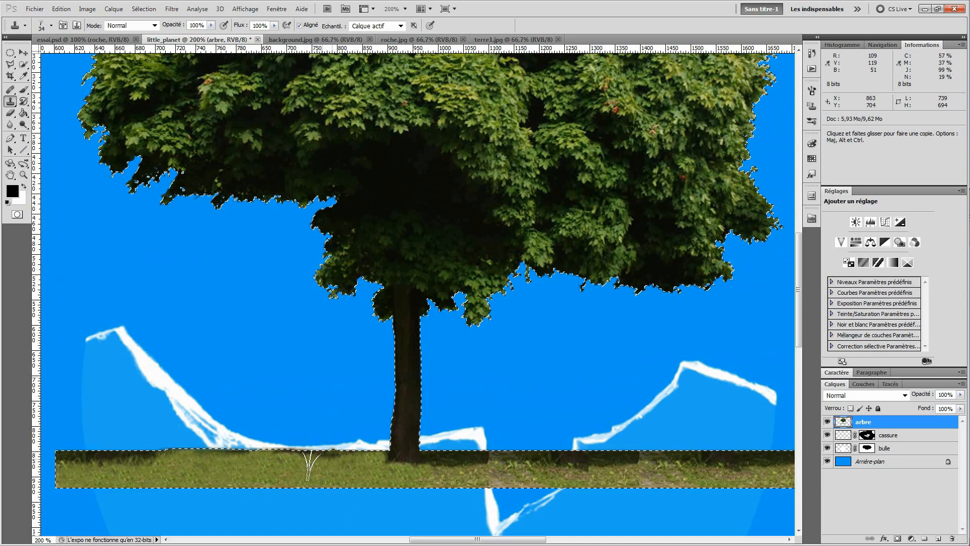
Step: Clone lit grass over the dark patches left of the trunk, around its base and just to its right
drag(214, 463, 208, 460)
alt+click(224, 466)
click(216, 465)
alt+click(248, 470)
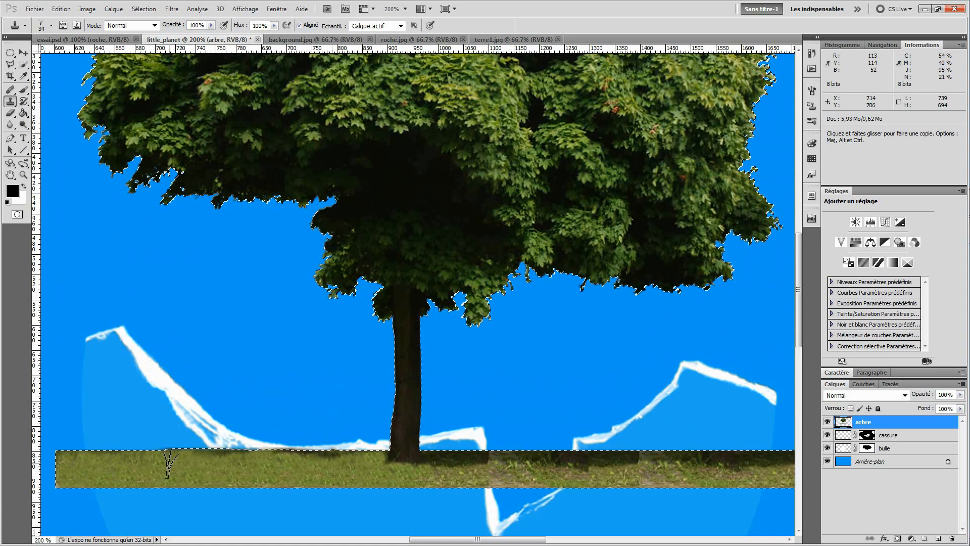
key(alt)
alt+click(272, 458)
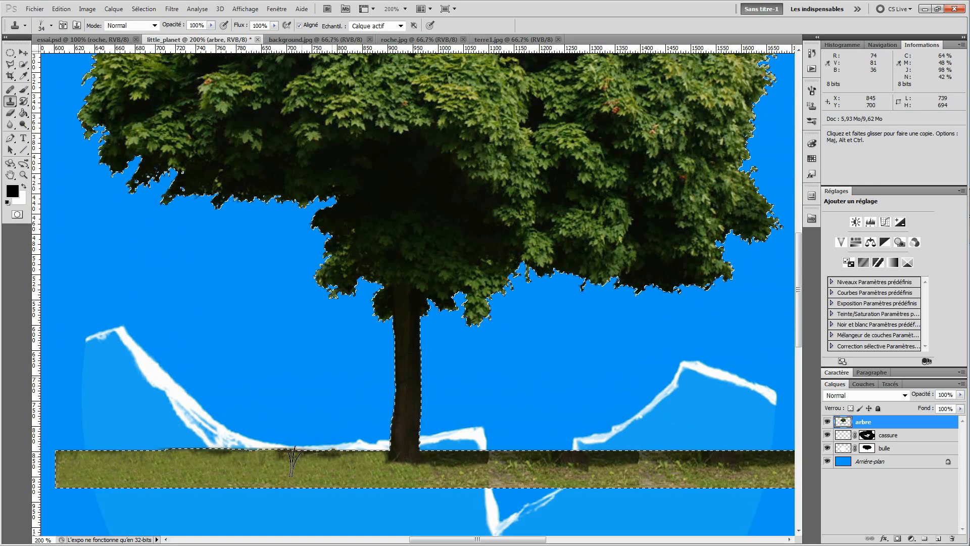
alt+click(257, 469)
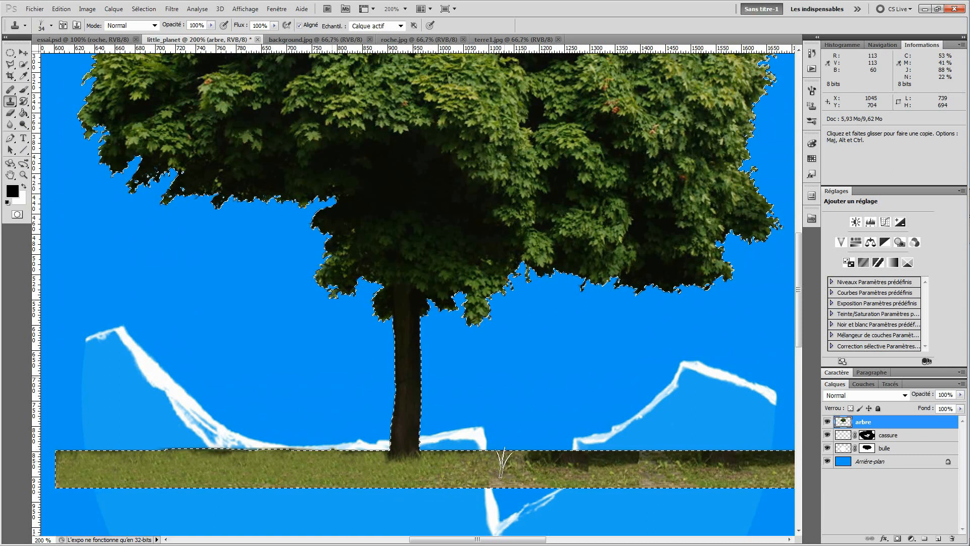
alt+click(381, 472)
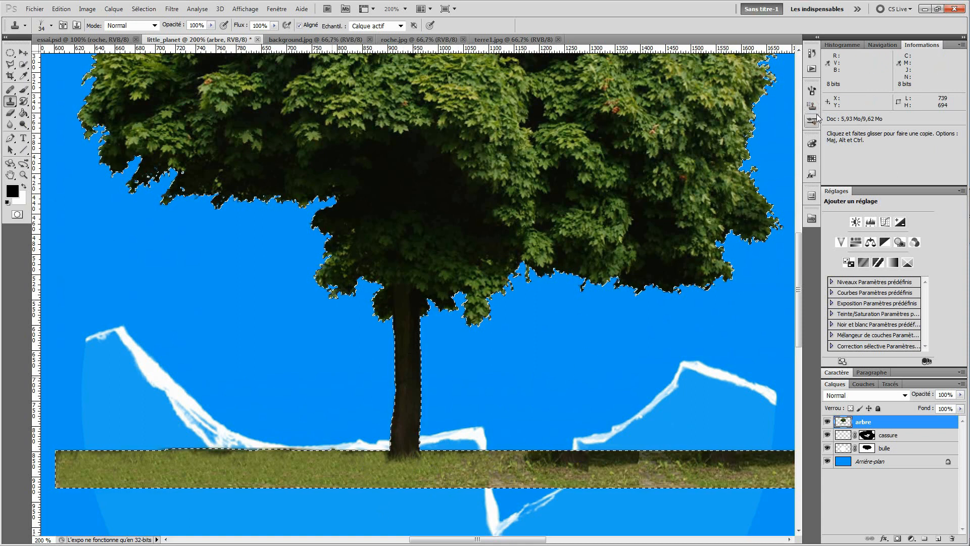
Step: Turn off the Transfer option of the grass-blade brush and check its Shape Dynamics and Scattering settings
click(813, 93)
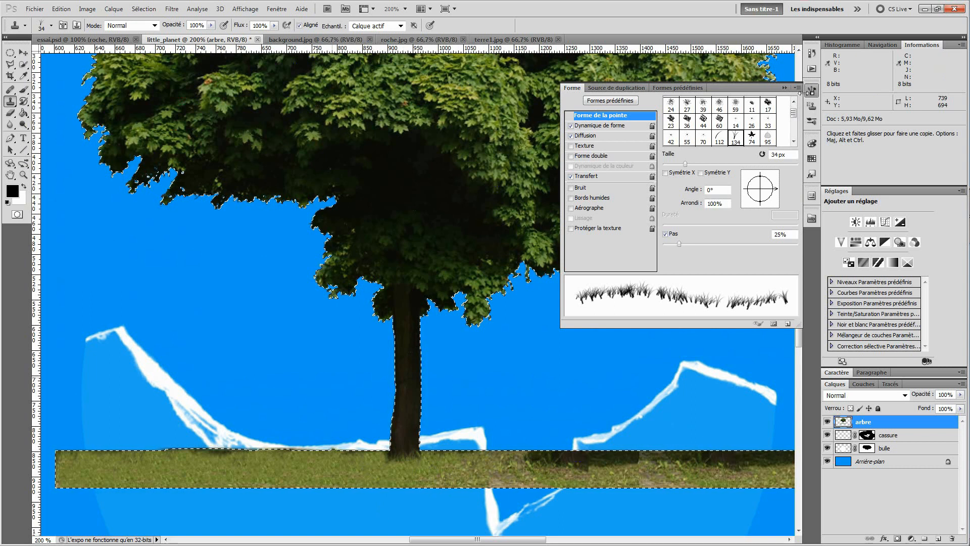
click(812, 91)
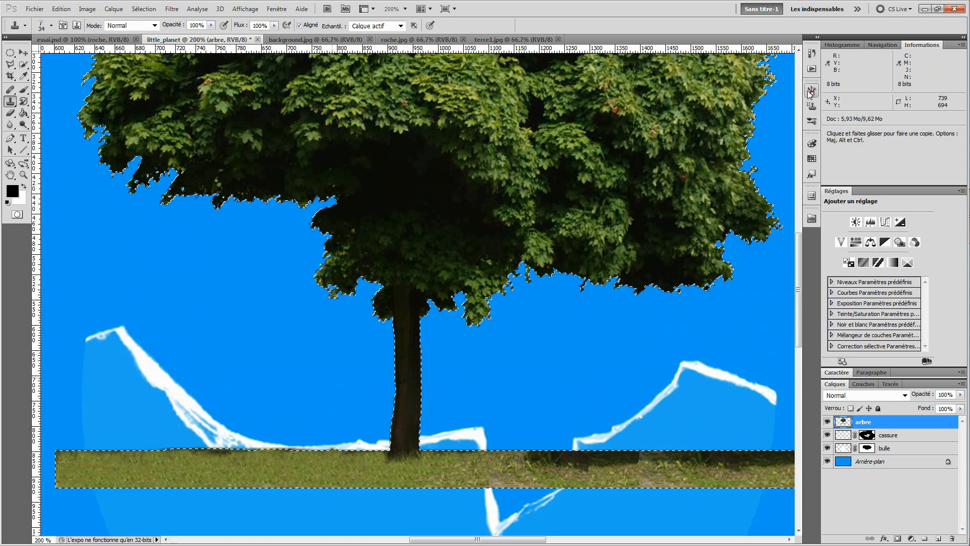
click(40, 27)
click(598, 5)
click(812, 90)
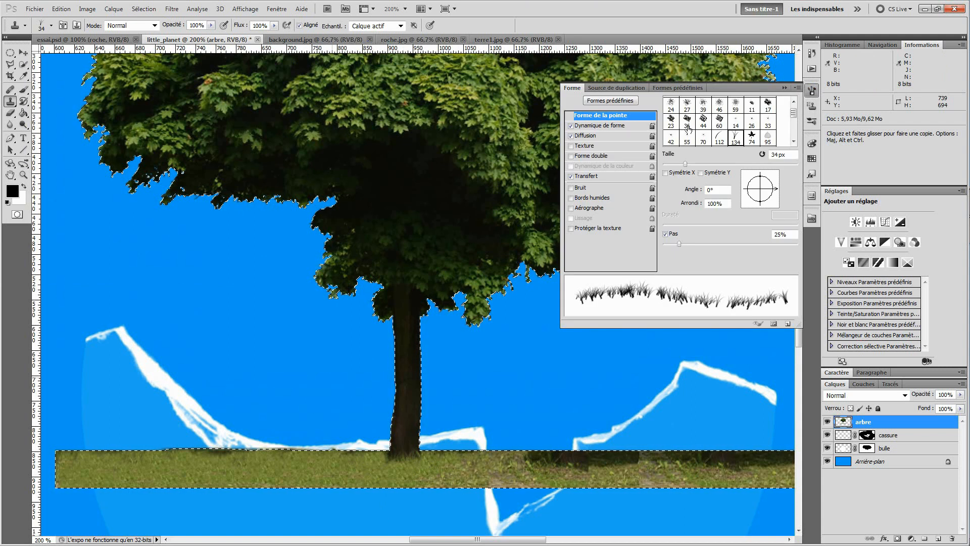
click(571, 176)
click(586, 128)
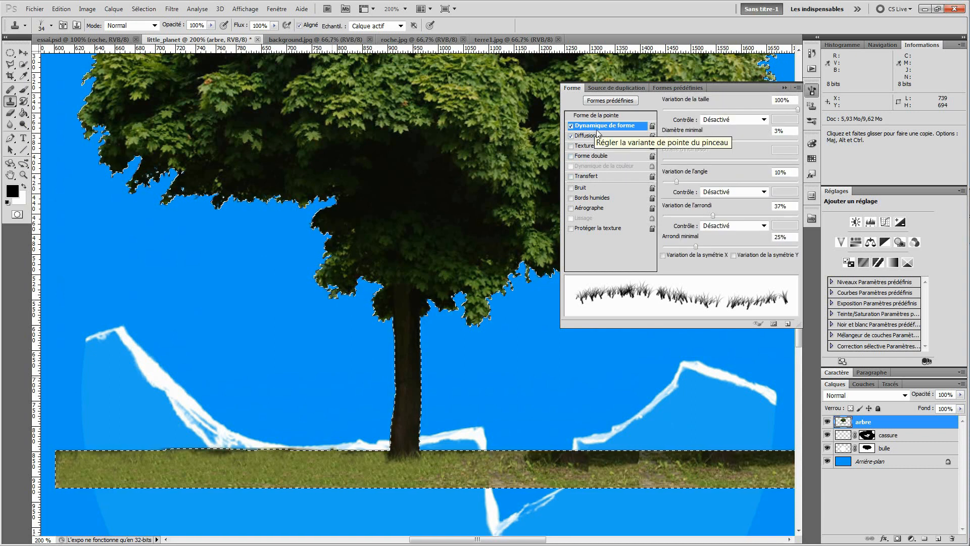
click(596, 135)
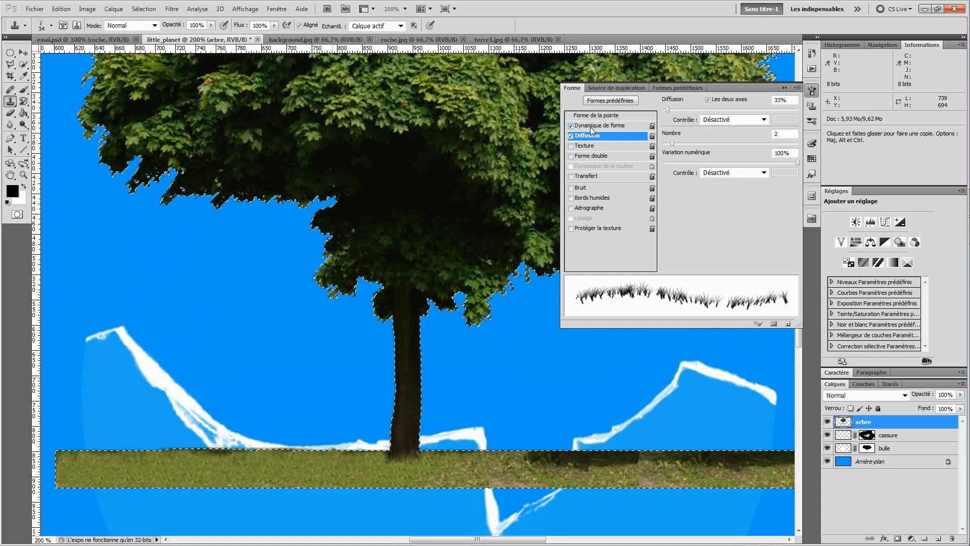
click(592, 125)
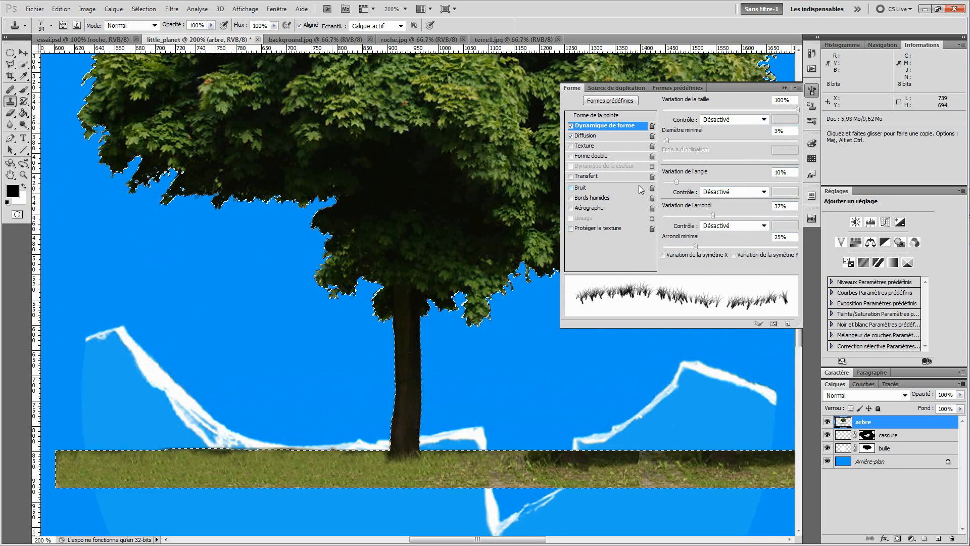
click(589, 137)
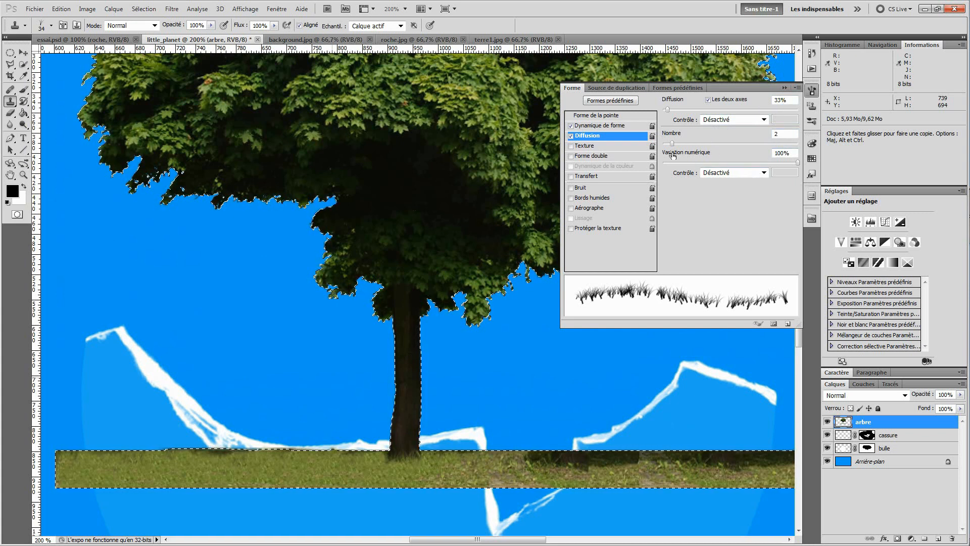
click(785, 88)
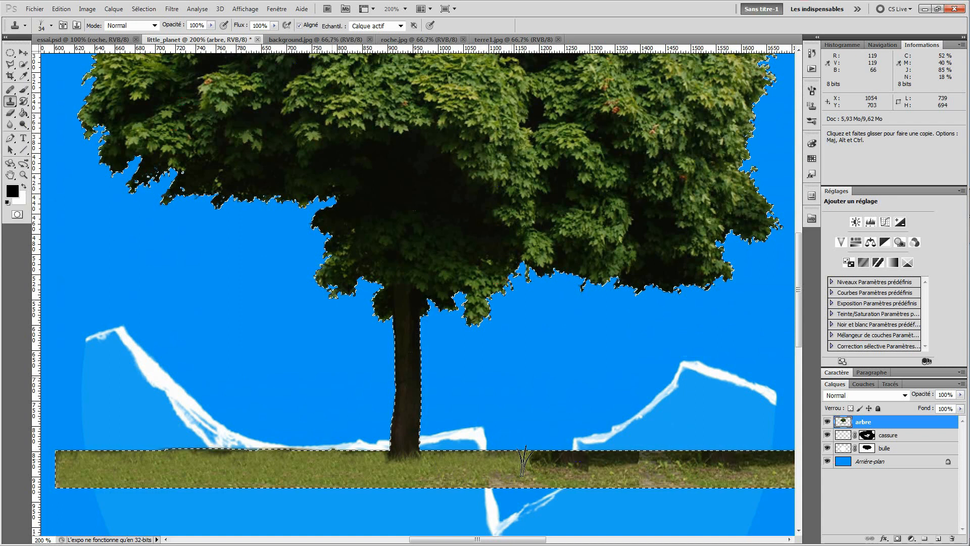
Step: Clone lit grass over the dark and bare patches of the strip to the right of the trunk
alt+click(476, 464)
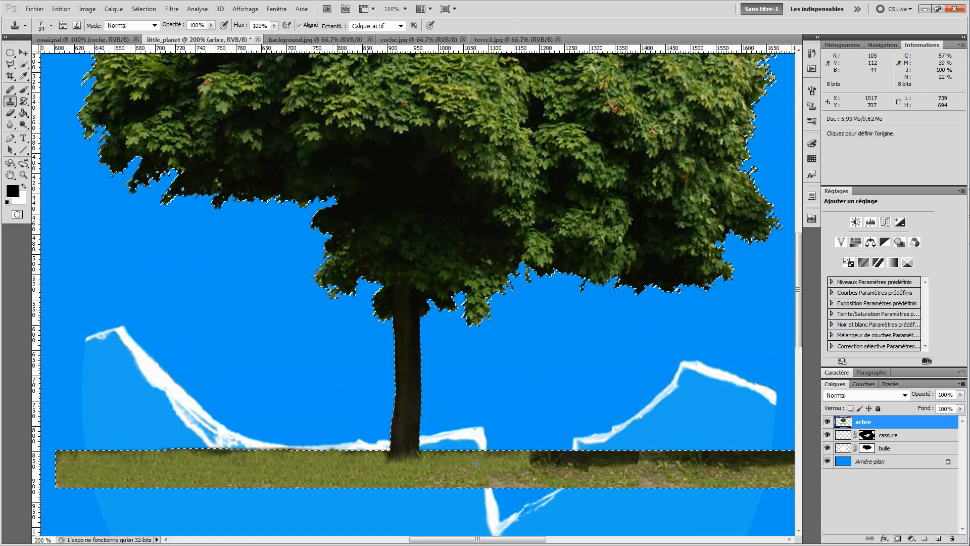
drag(549, 462, 533, 459)
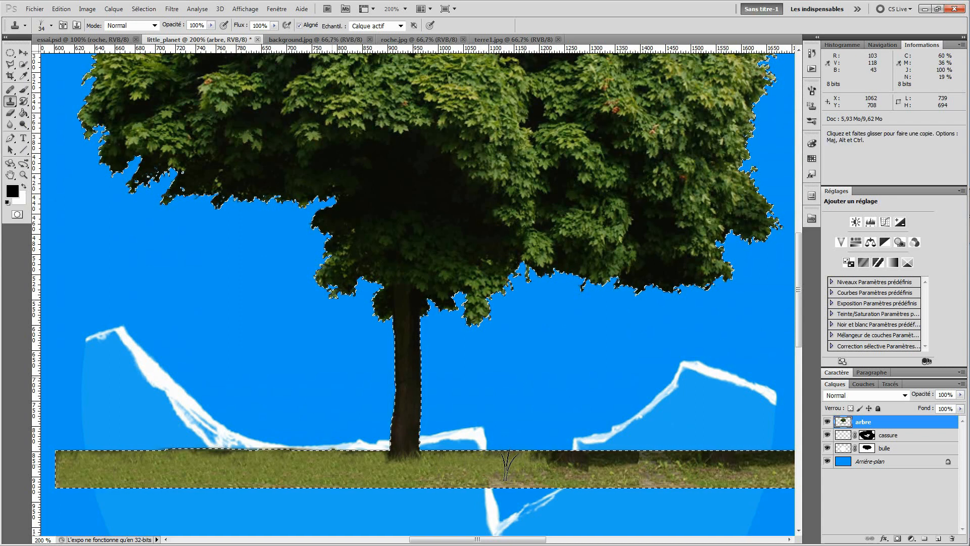
key(space)
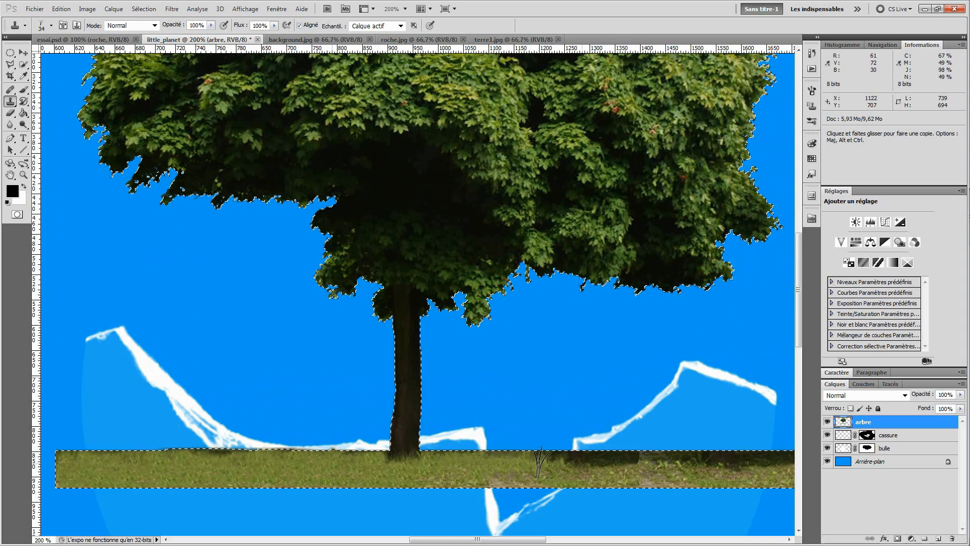
key(space)
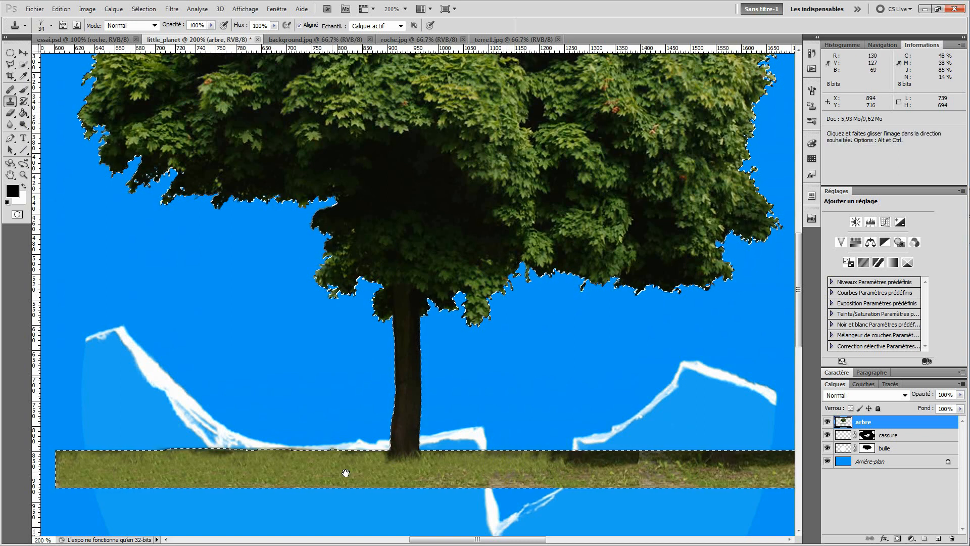
alt+click(77, 469)
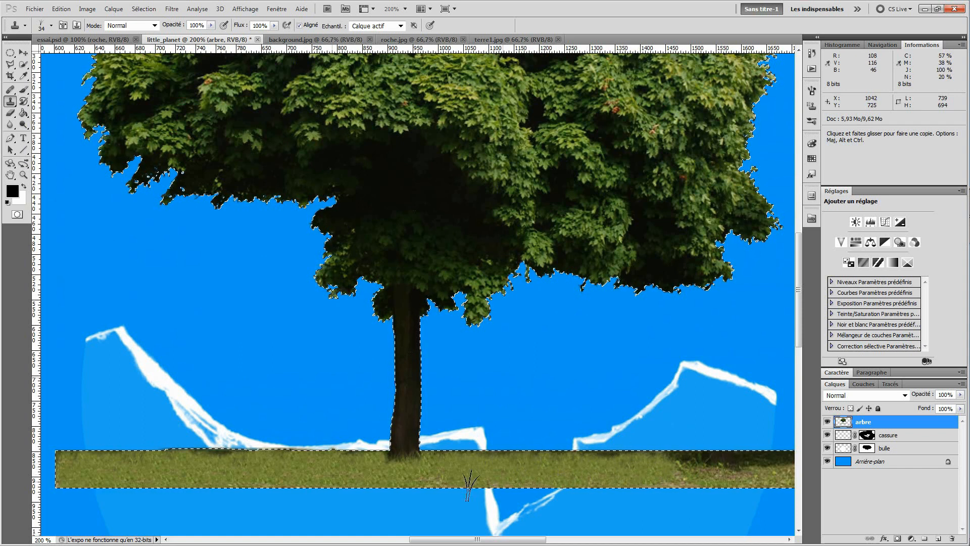
key(alt)
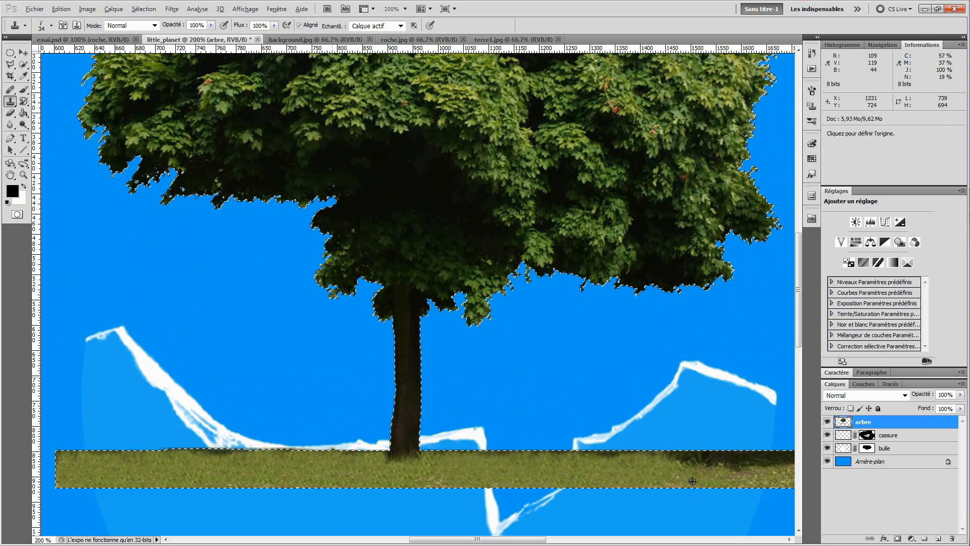
Step: Cover the dark patches at the right end of the strip with cloned grass and even out the bare spots beside the trunk
drag(669, 474, 550, 462)
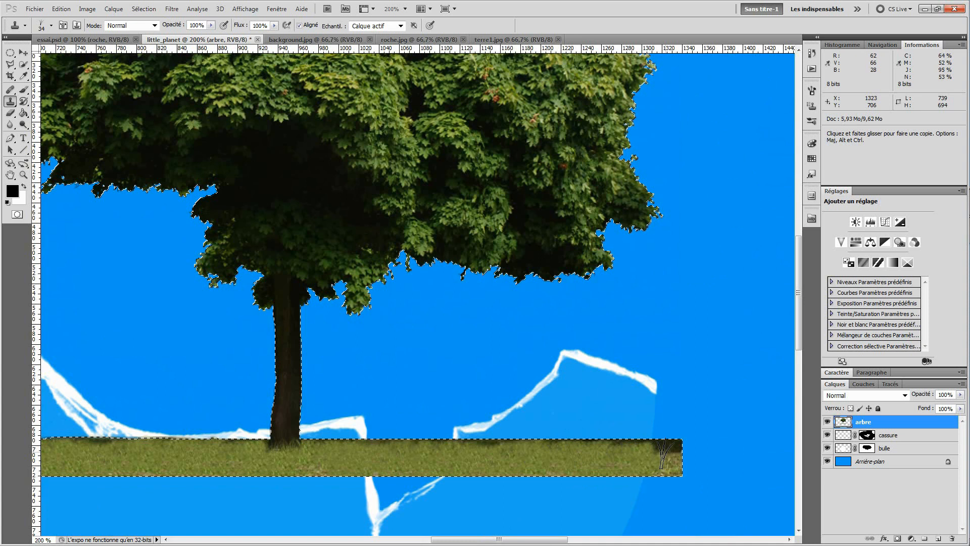
key(alt)
alt+click(540, 451)
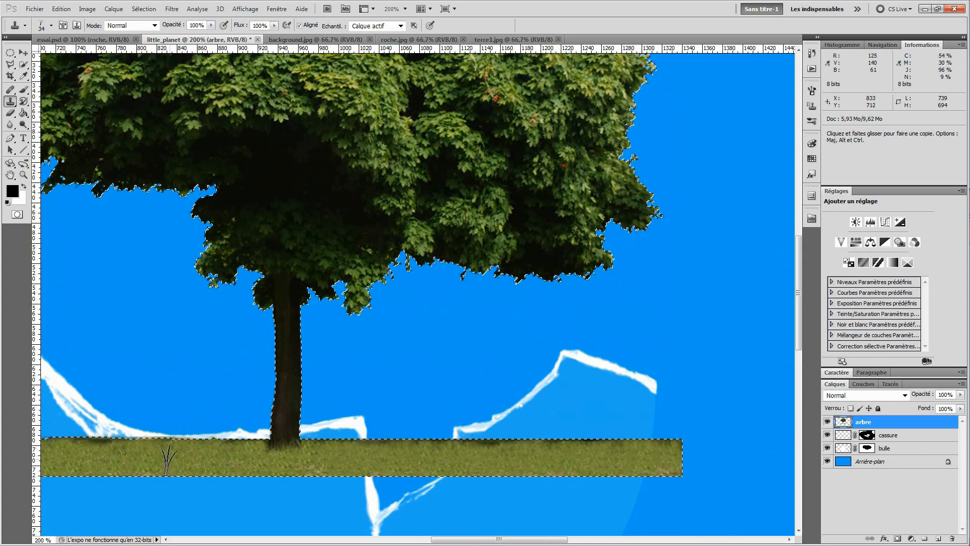
alt+click(198, 463)
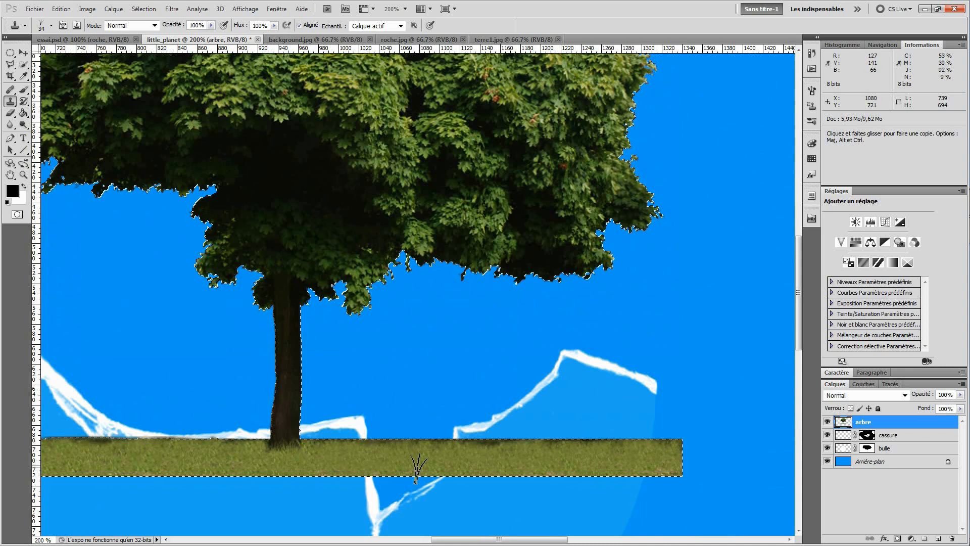
Step: Deselect the layer's pixels and clone short grass blades above the strip's upper edge near its right end
key(ctrl+d)
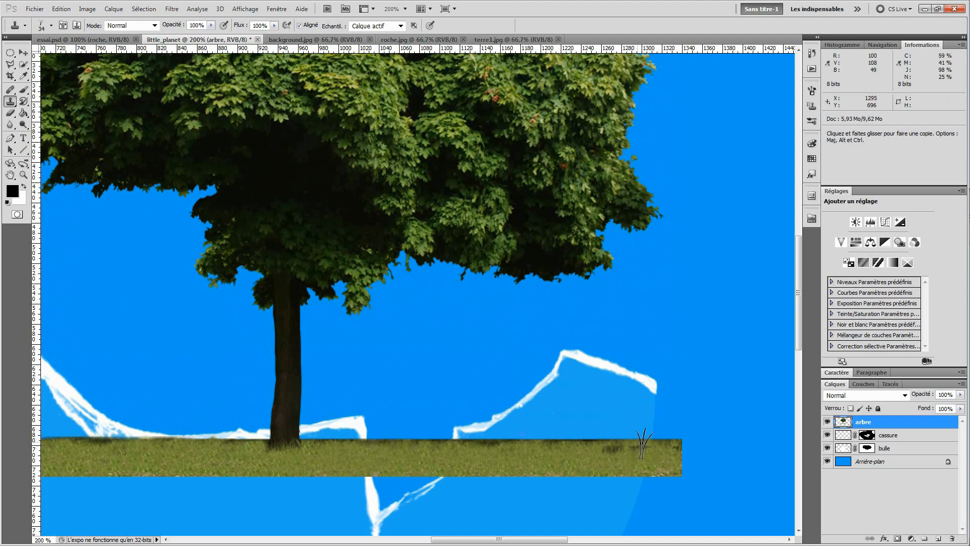
key(alt)
alt+click(532, 455)
drag(605, 449, 635, 436)
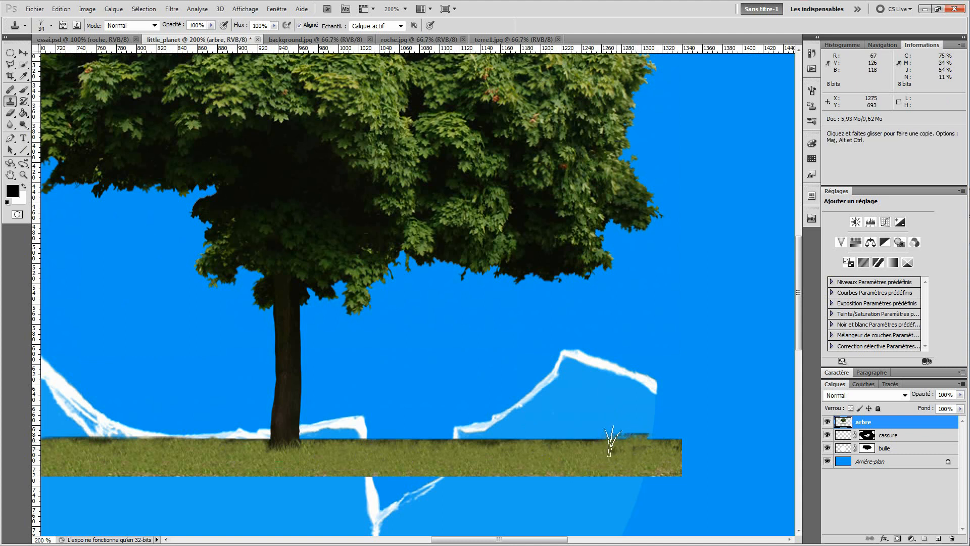
key(alt)
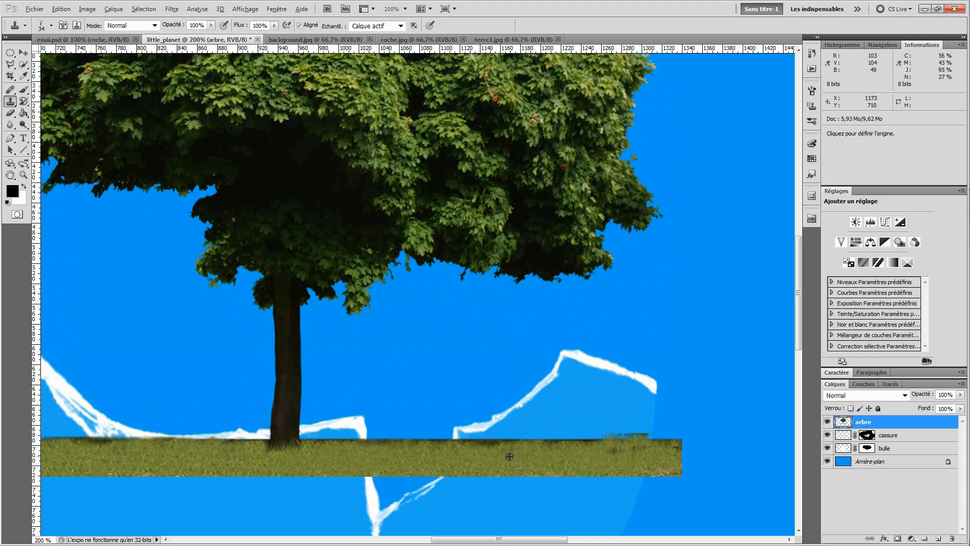
alt+click(557, 460)
mouse_move(589, 442)
mouse_down()
mouse_move(572, 456)
mouse_move(622, 442)
mouse_up()
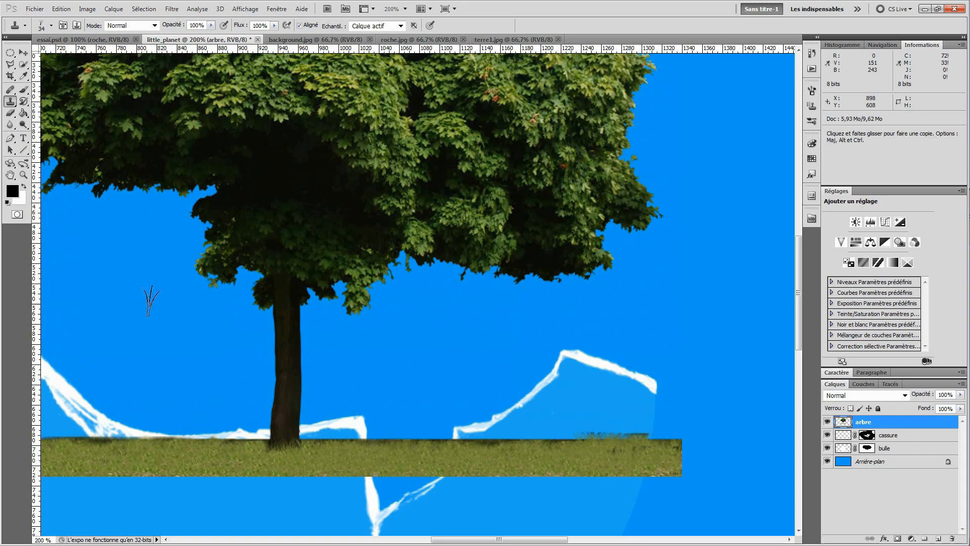
Step: Enlarge the grass brush to 44 px and extend the cloned blades along the upper edge of the strip's right part
click(51, 26)
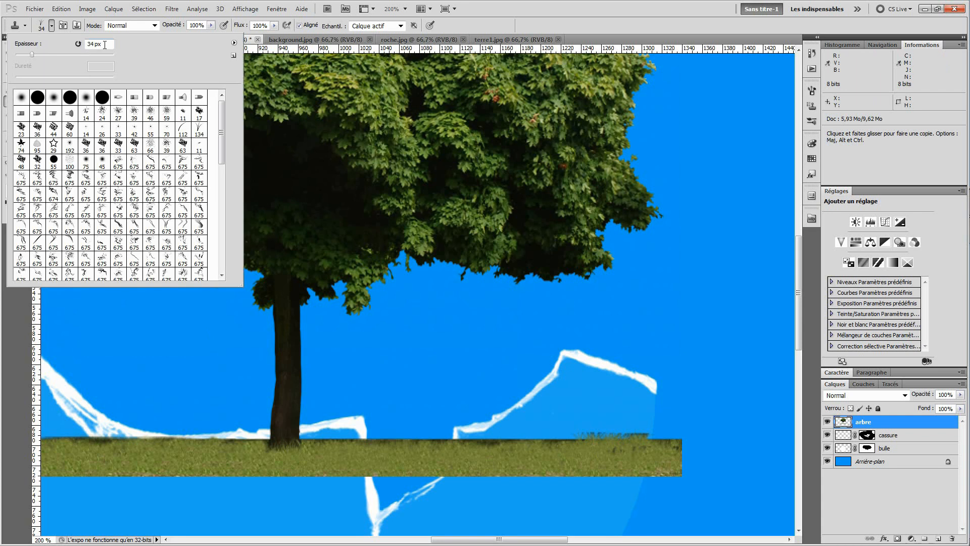
key(bracketright)
key(bracketright)
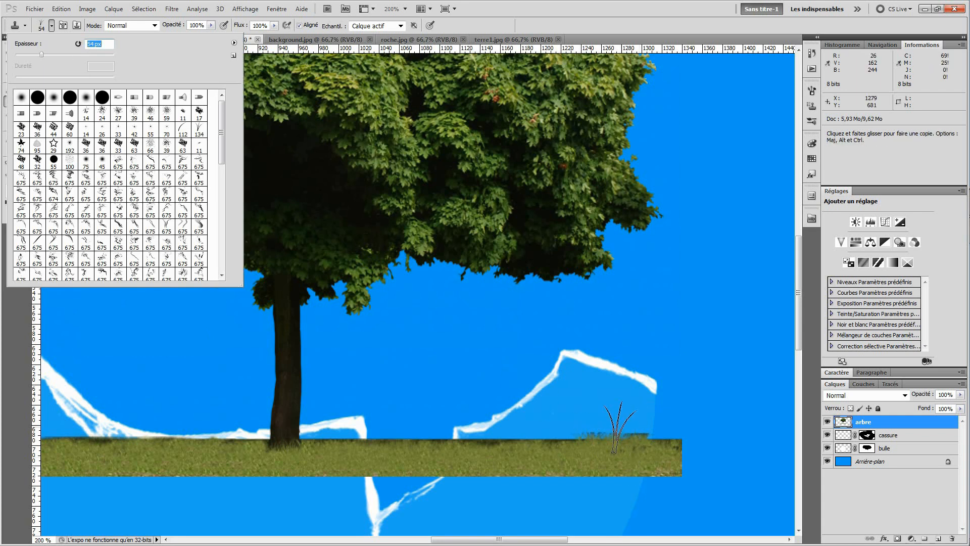
key(bracketleft)
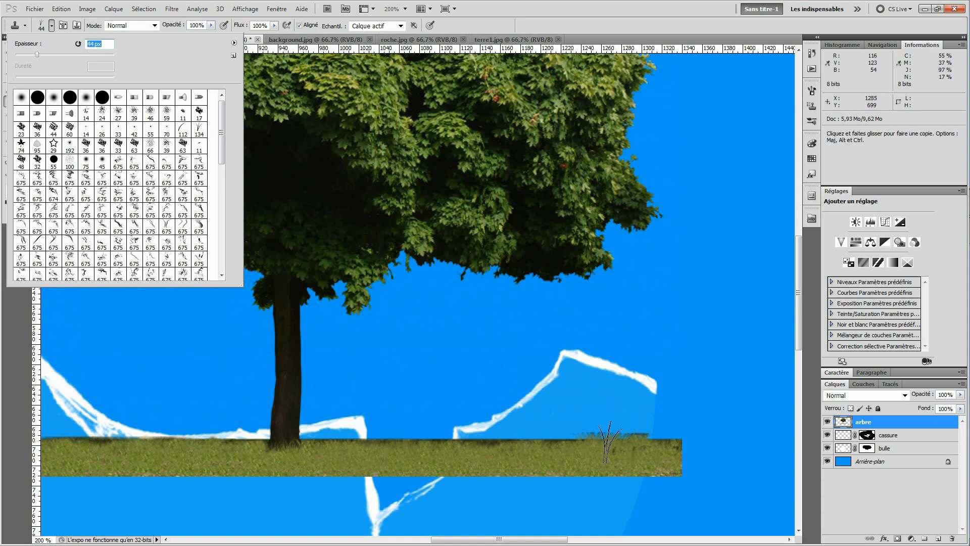
drag(584, 438, 677, 426)
click(563, 453)
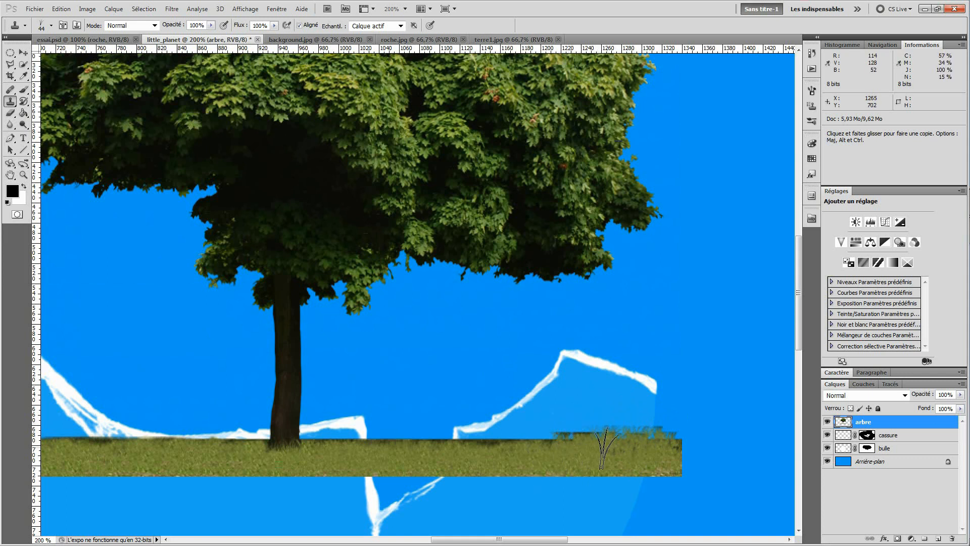
drag(555, 442, 537, 438)
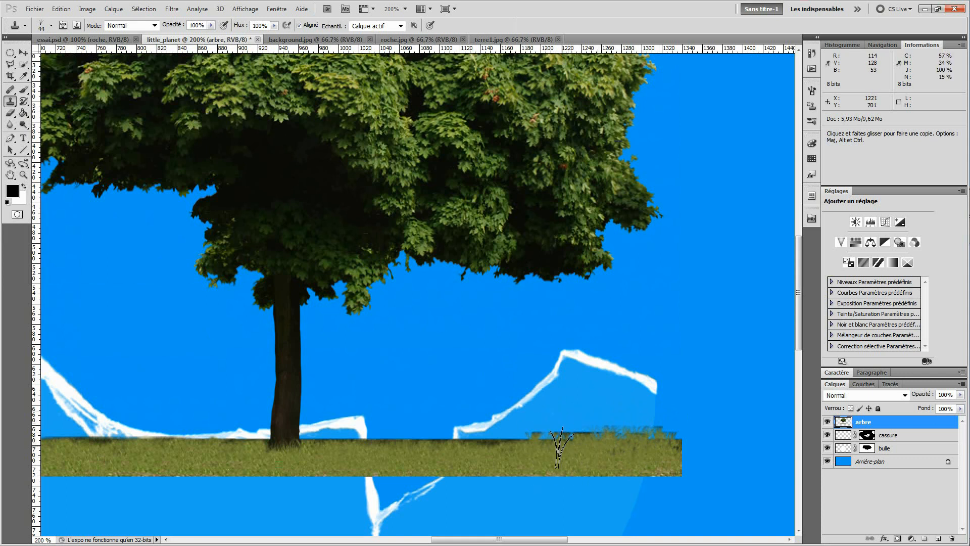
click(521, 442)
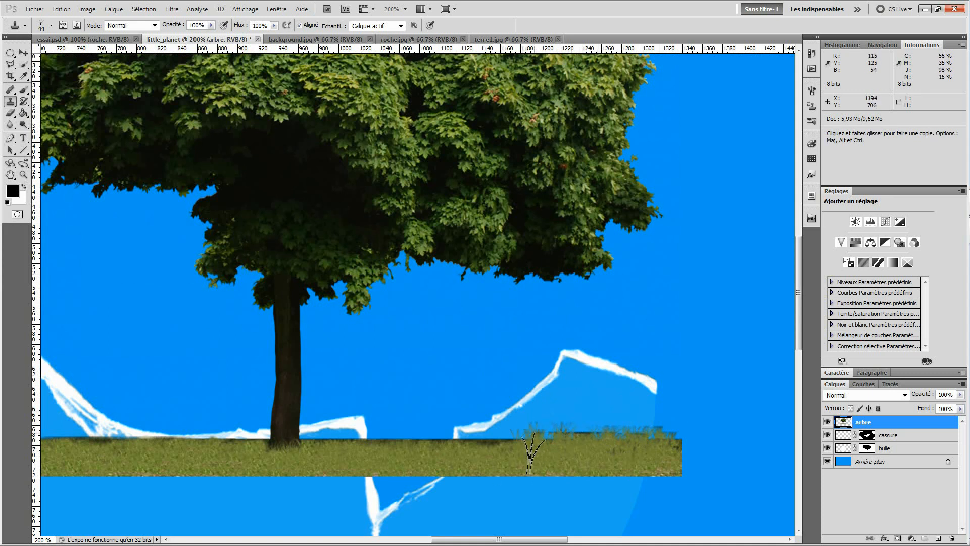
Step: Resample the grass and clone taller blades above the strip's edge from the right of the trunk to its right end
key(alt)
alt+click(578, 469)
drag(581, 429, 604, 428)
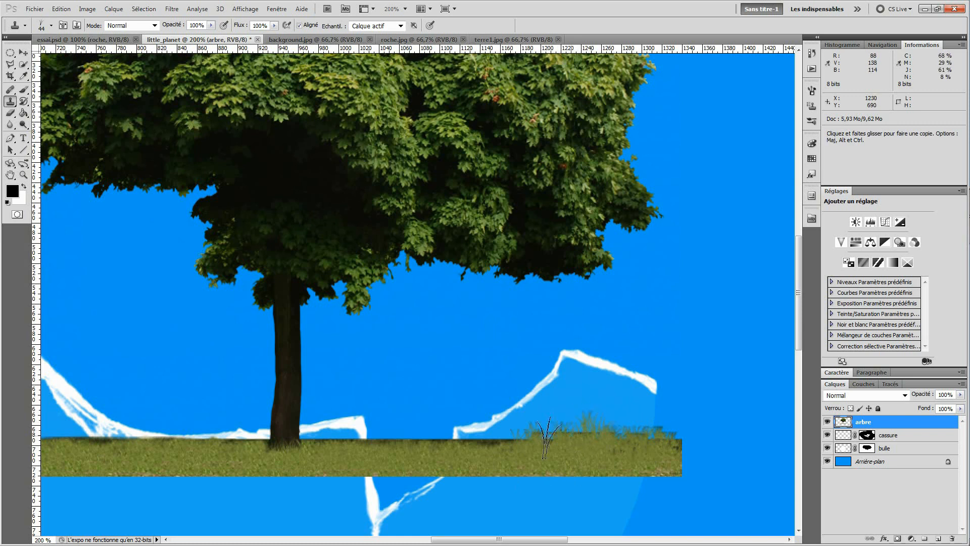
mouse_move(507, 438)
mouse_down()
mouse_move(487, 444)
mouse_move(534, 438)
mouse_move(445, 449)
mouse_move(529, 437)
mouse_move(433, 447)
mouse_move(396, 447)
mouse_move(474, 439)
mouse_move(357, 437)
mouse_move(562, 437)
mouse_up()
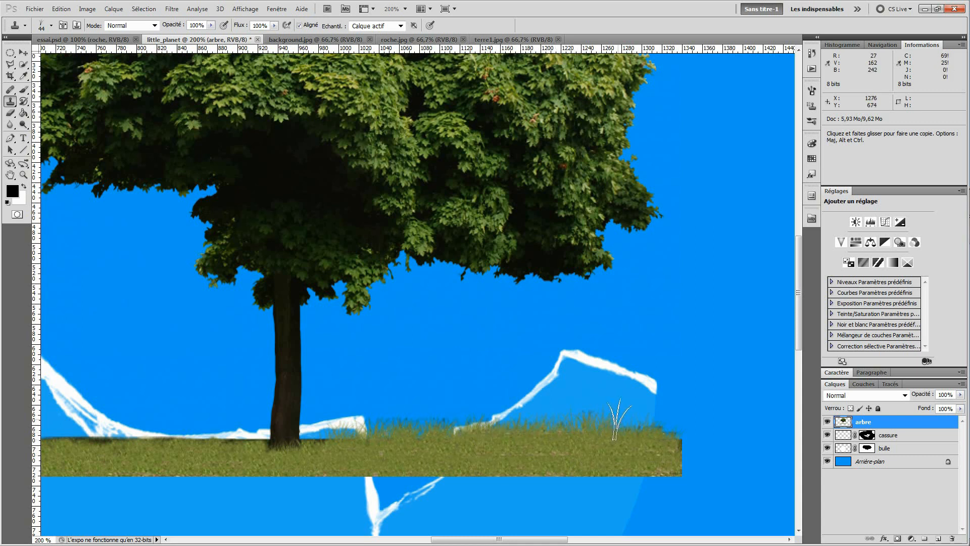
mouse_move(465, 426)
mouse_down()
mouse_move(446, 441)
mouse_move(489, 429)
mouse_up()
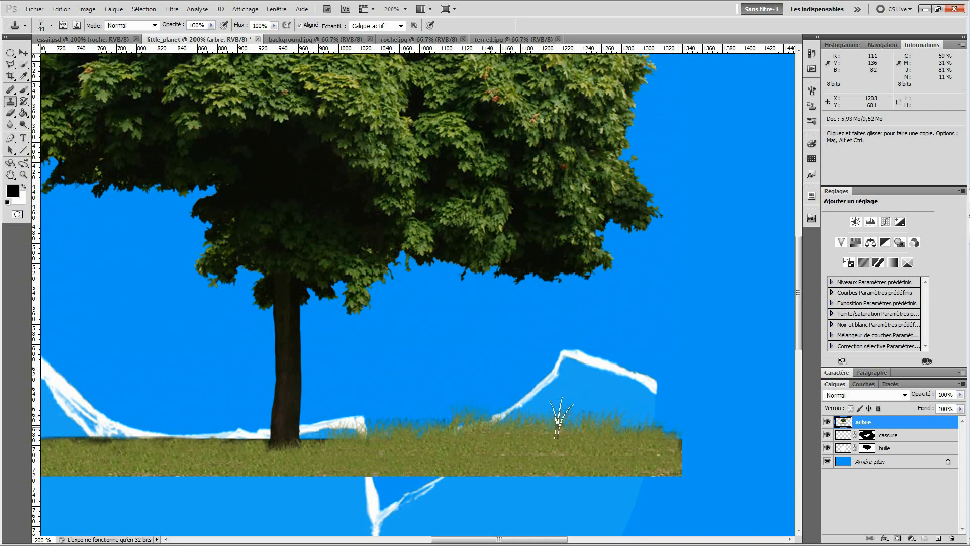
drag(621, 427, 654, 428)
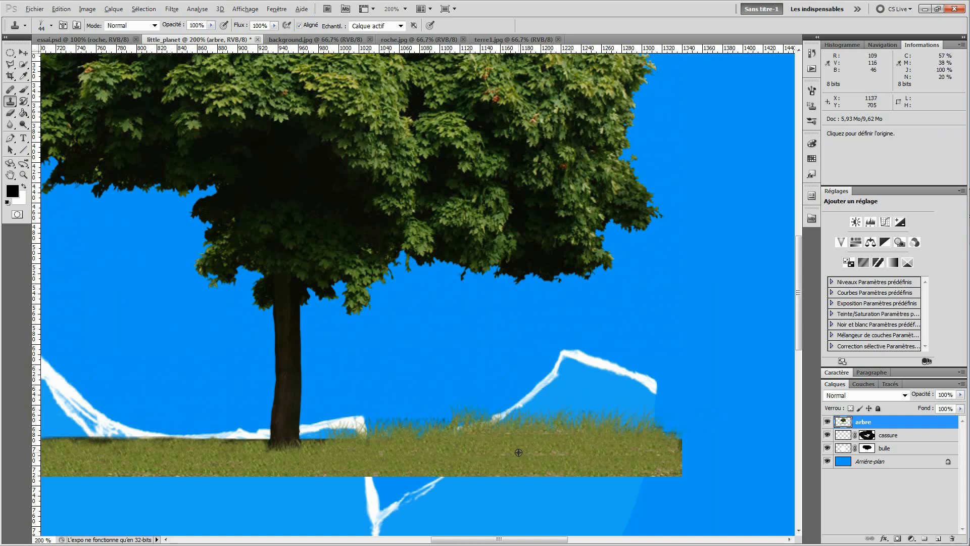
Step: Clone grass blades above the strip's upper edge from the left of the trunk to the strip's left end
drag(411, 444, 644, 430)
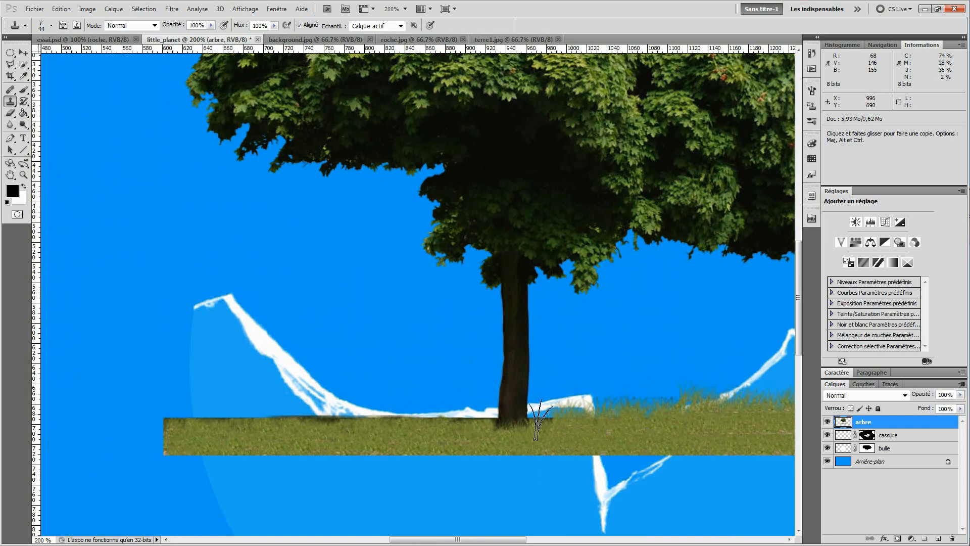
drag(486, 419, 340, 409)
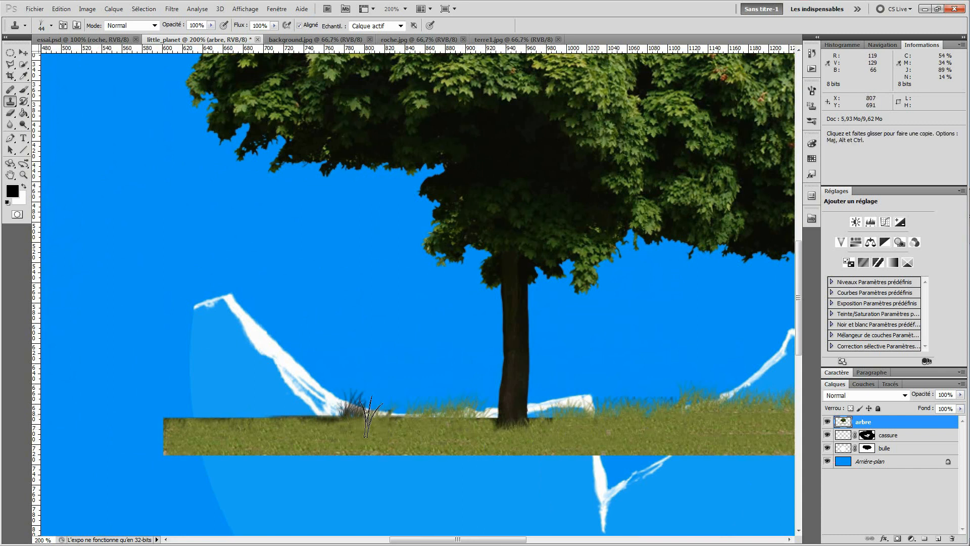
alt+click(430, 428)
mouse_move(423, 416)
mouse_down()
mouse_move(293, 431)
mouse_move(319, 441)
mouse_move(291, 442)
mouse_move(271, 423)
mouse_move(234, 441)
mouse_move(199, 415)
mouse_up()
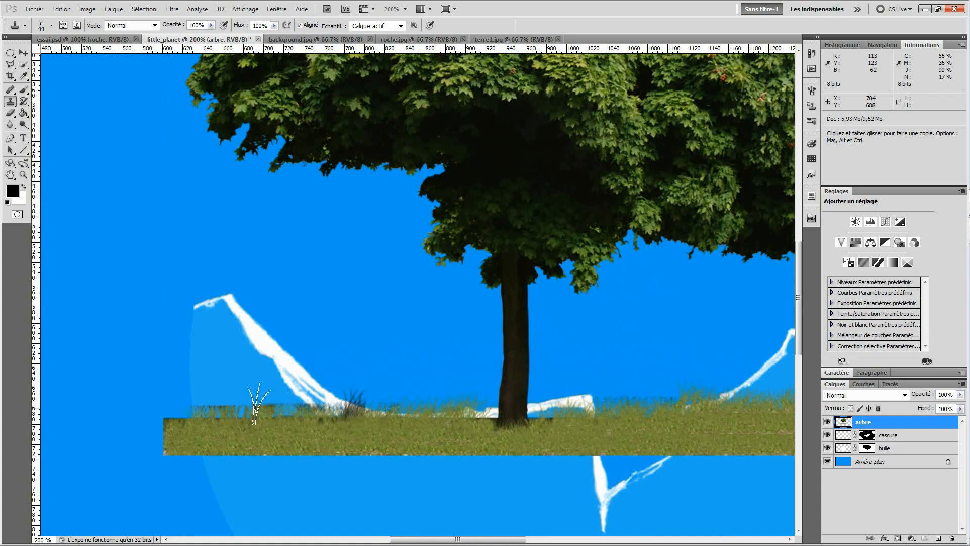
Step: Resample the grass to fill the strip's left end and cover the dark patches along its upper edge
alt+click(255, 442)
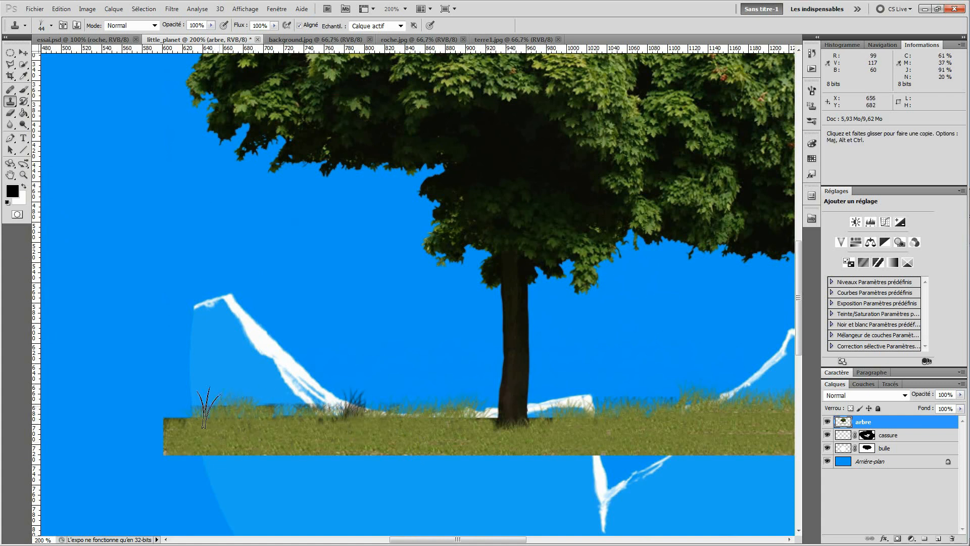
mouse_move(182, 417)
mouse_down()
mouse_move(189, 414)
mouse_move(170, 414)
mouse_move(303, 413)
mouse_move(205, 423)
mouse_move(194, 409)
mouse_up()
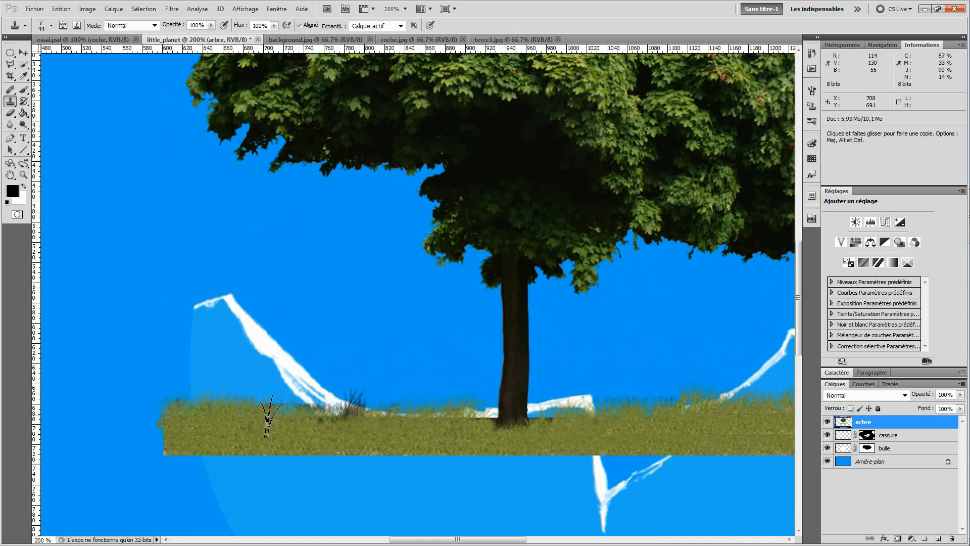
alt+click(242, 432)
mouse_move(262, 411)
mouse_down()
mouse_move(294, 404)
mouse_move(352, 416)
mouse_up()
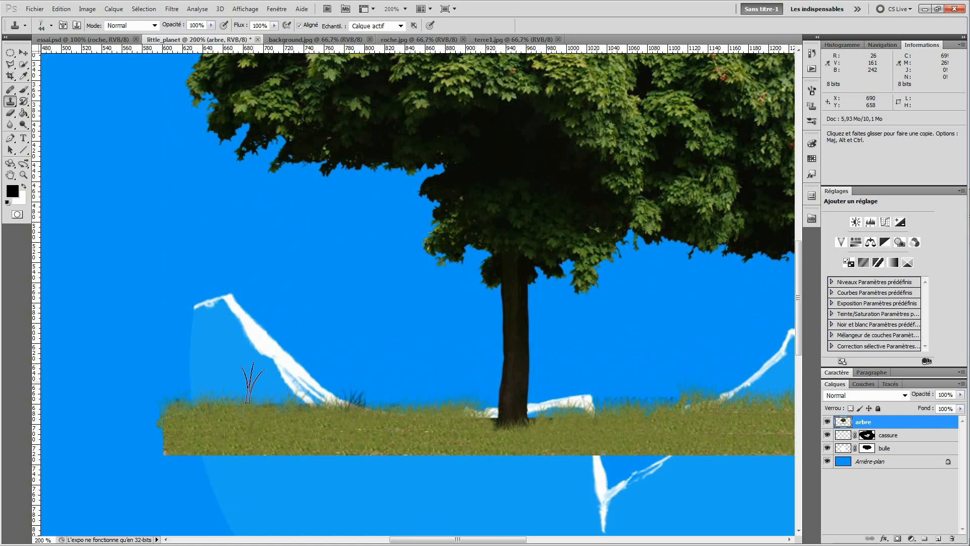
Step: Set up a soft black Brush with 16% opacity and a 41 px size
click(22, 91)
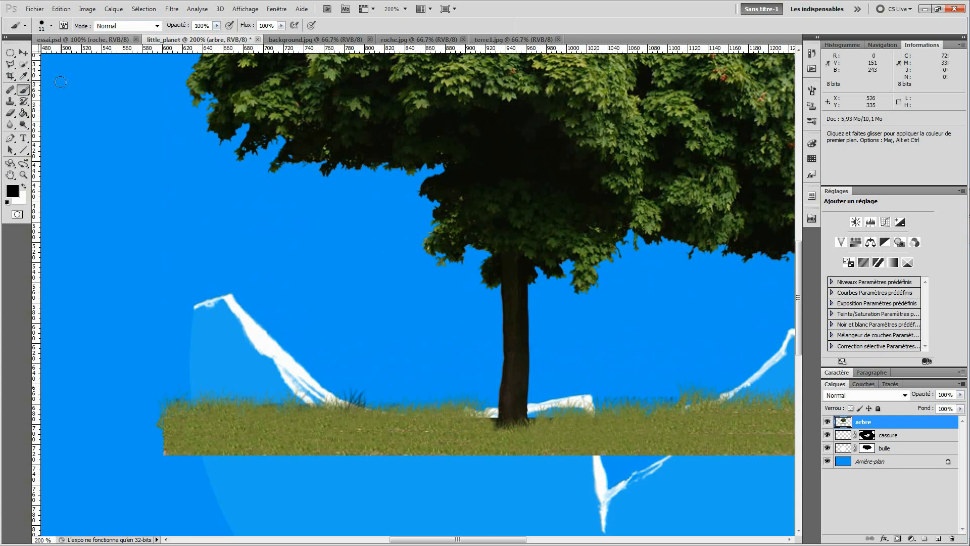
click(216, 25)
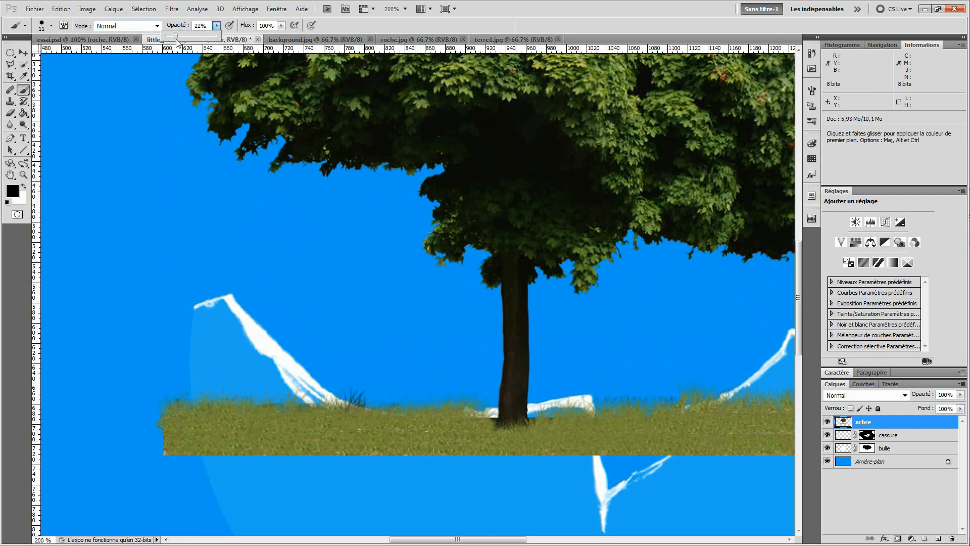
click(51, 26)
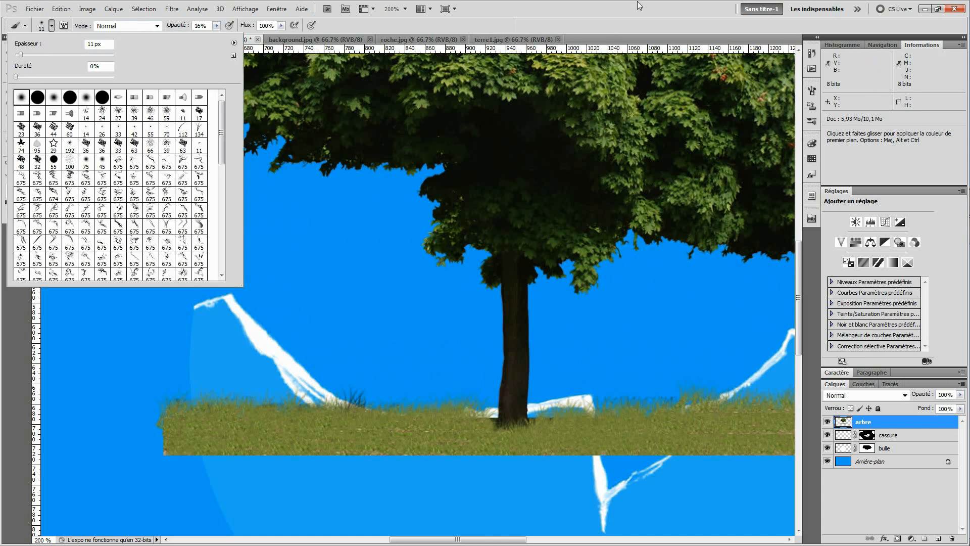
click(625, 10)
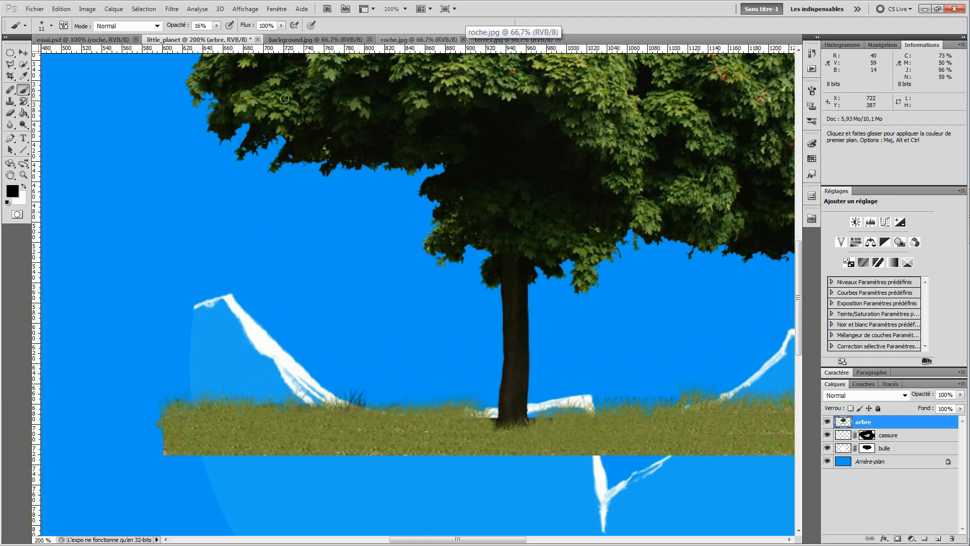
drag(231, 425, 277, 430)
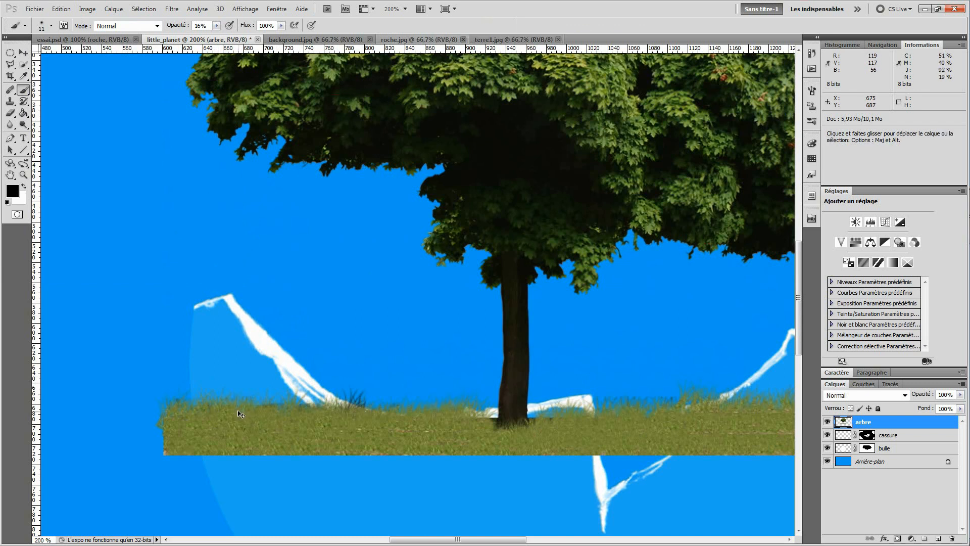
click(42, 26)
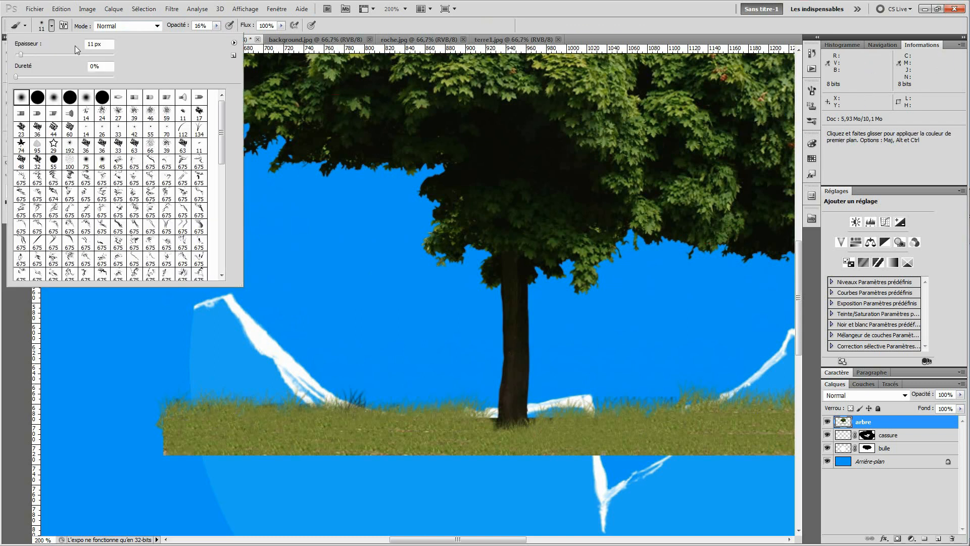
key(shift)
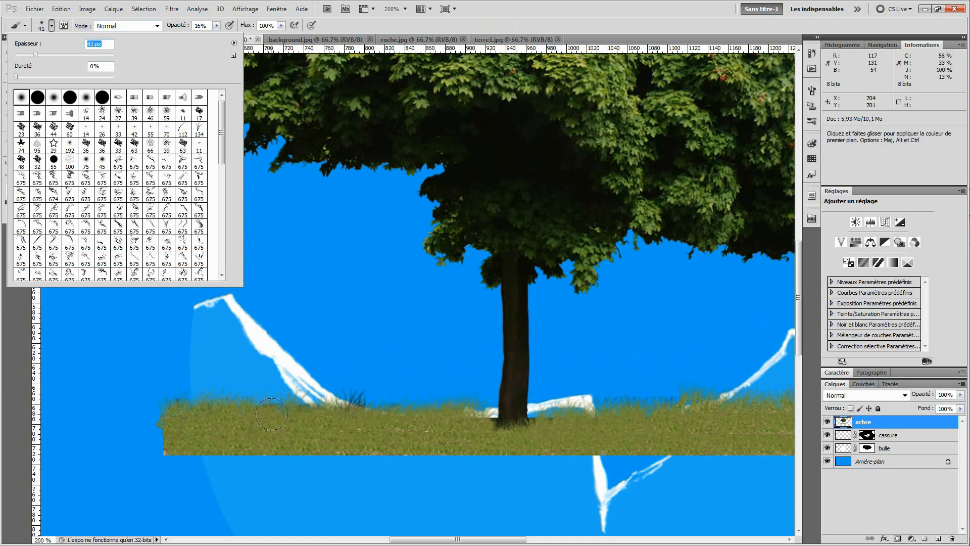
key(Return)
mouse_move(204, 430)
mouse_down()
mouse_move(285, 425)
mouse_move(220, 421)
mouse_move(306, 426)
mouse_move(223, 428)
mouse_move(312, 428)
mouse_move(232, 441)
mouse_move(294, 449)
mouse_move(231, 448)
mouse_move(292, 442)
mouse_move(240, 447)
mouse_move(331, 461)
mouse_up()
key(ctrl)
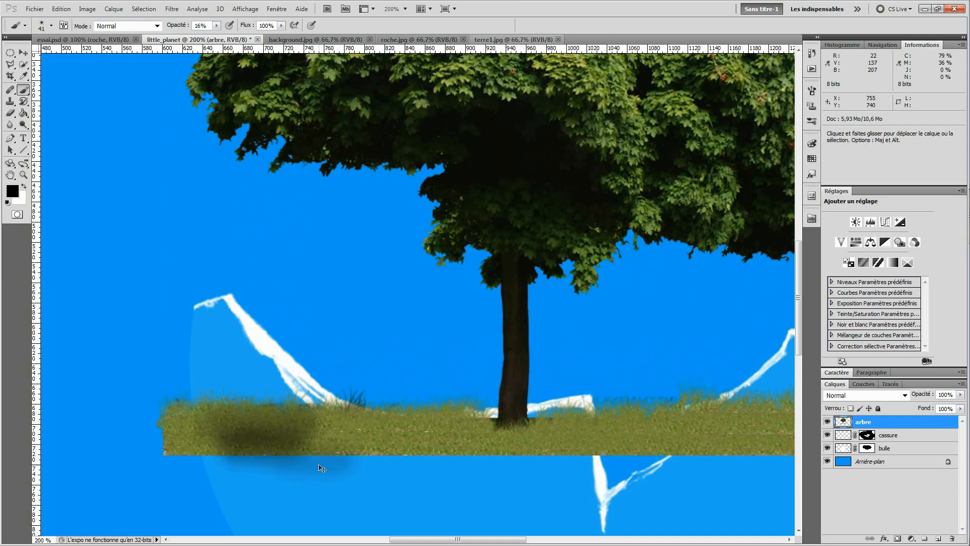
key(ctrl+z)
key(ctrl+alt+z)
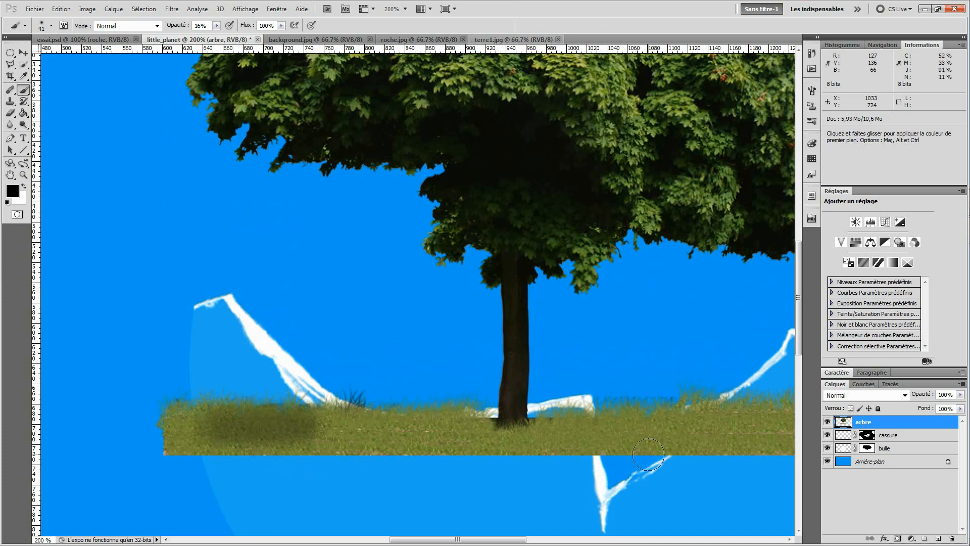
Step: Load the arbre layer's pixels as a selection and shade the lower left part of the grass strip with black
mouse_move(931, 521)
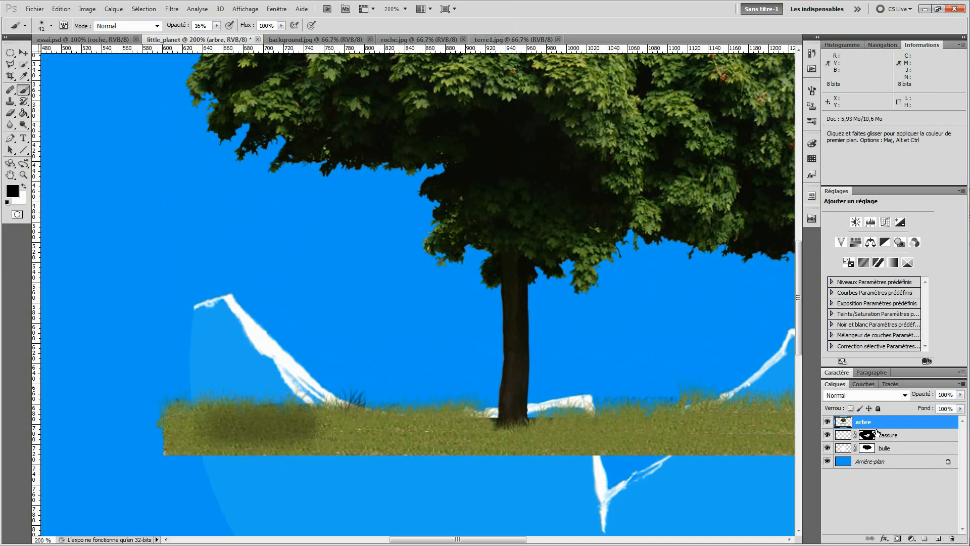
ctrl+click(845, 426)
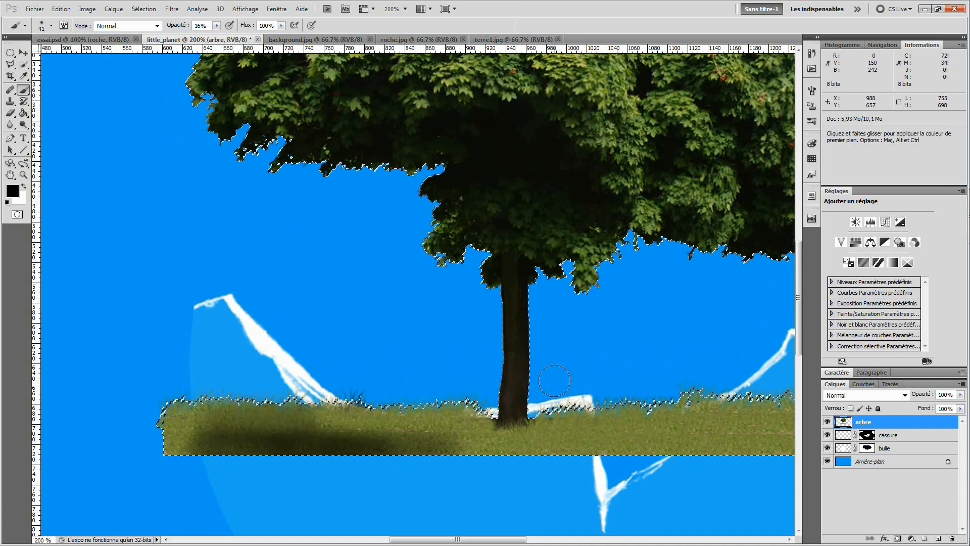
Step: Enlarge the Clone Stamp's grass brush to 54 px and clone blades over the shaded left part of the strip
click(12, 102)
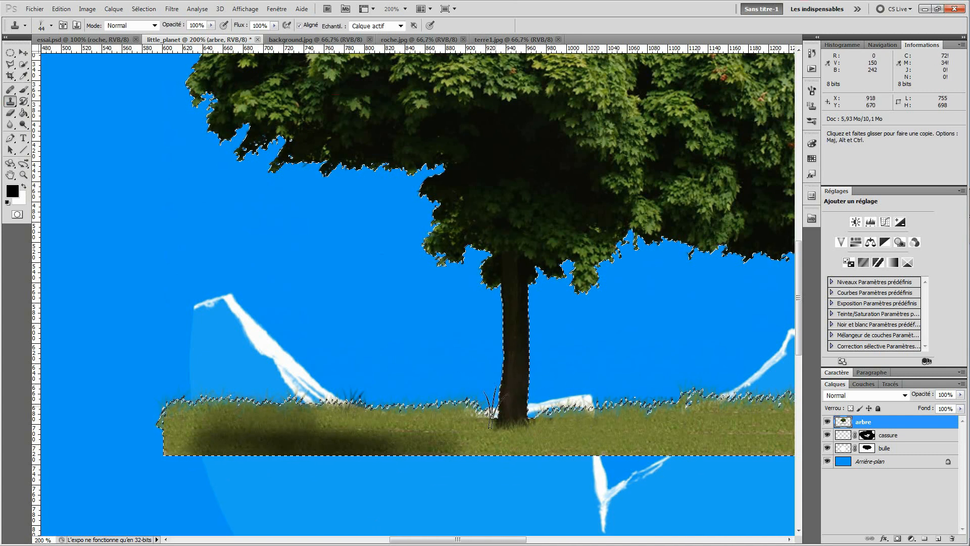
alt+click(577, 437)
click(50, 25)
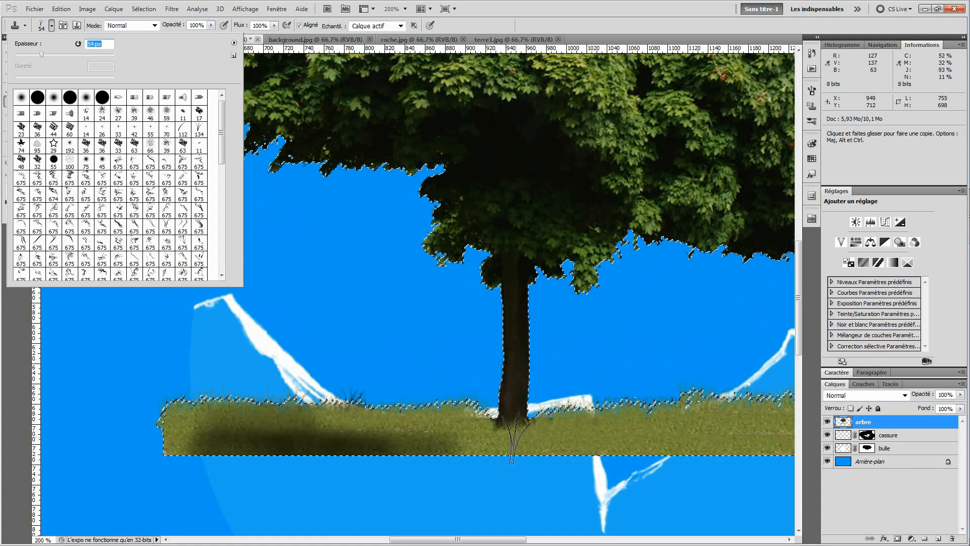
alt+click(628, 442)
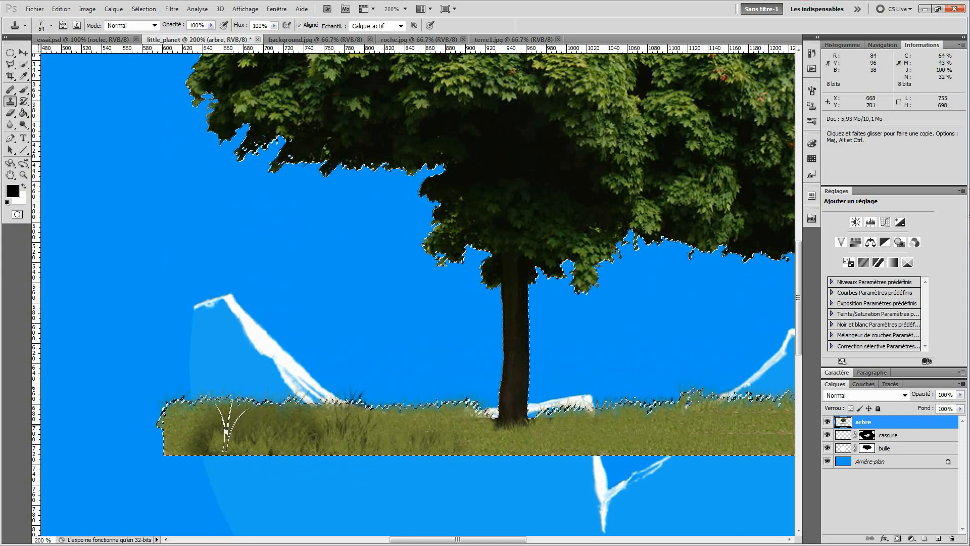
Step: Resample lighter grass from several spots and break up the remaining dark areas in the strip's left part
key(alt)
alt+click(180, 425)
key(alt)
alt+click(534, 436)
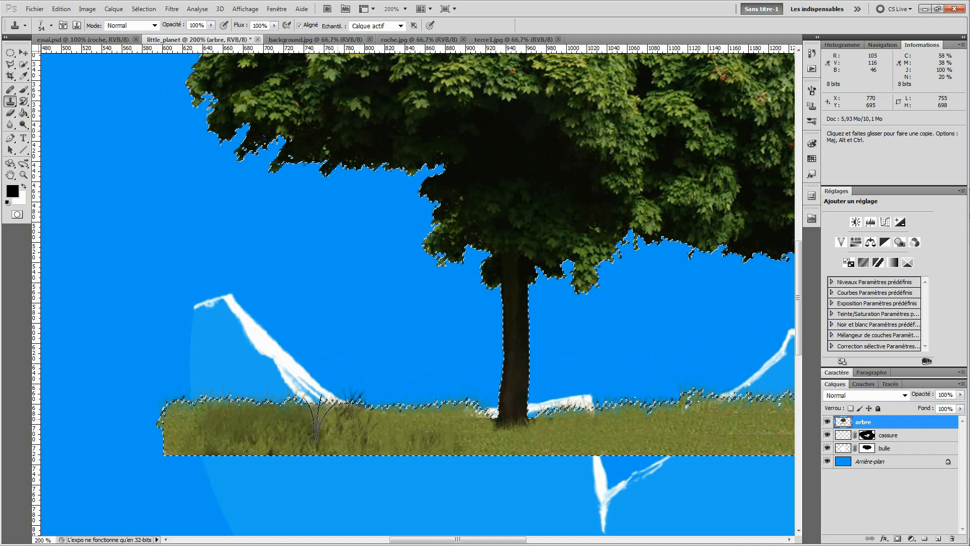
key(alt)
alt+click(448, 419)
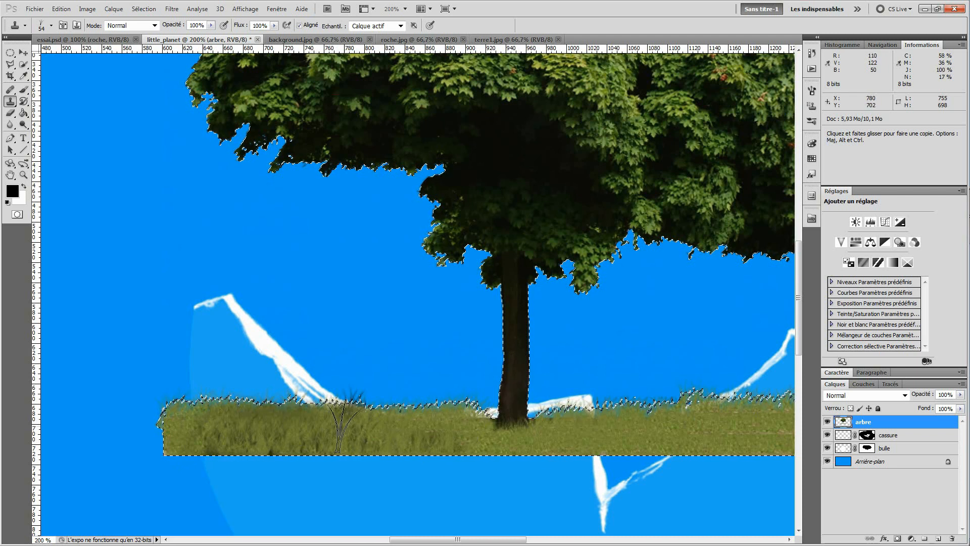
alt+click(184, 428)
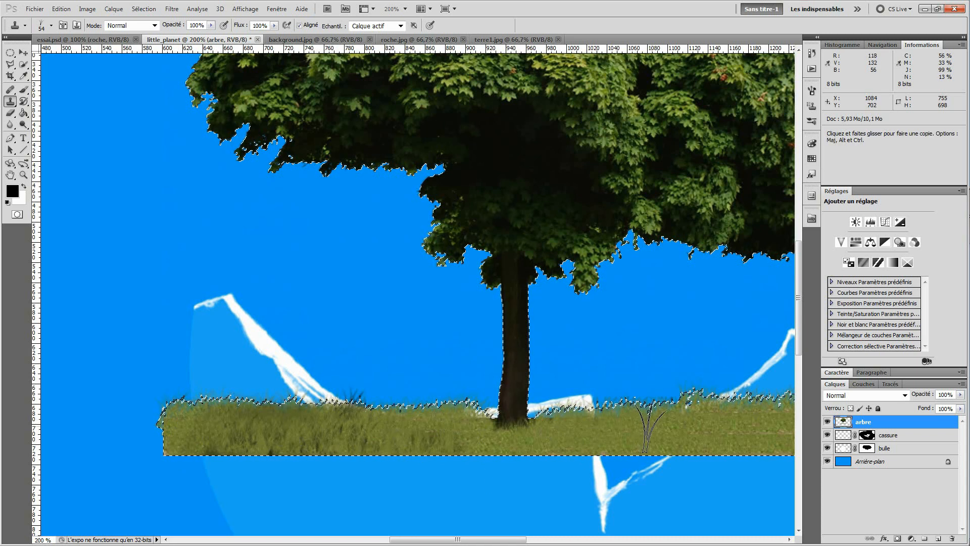
Step: Brush soft black shading along the lower right end of the grass strip at 16% opacity
click(23, 89)
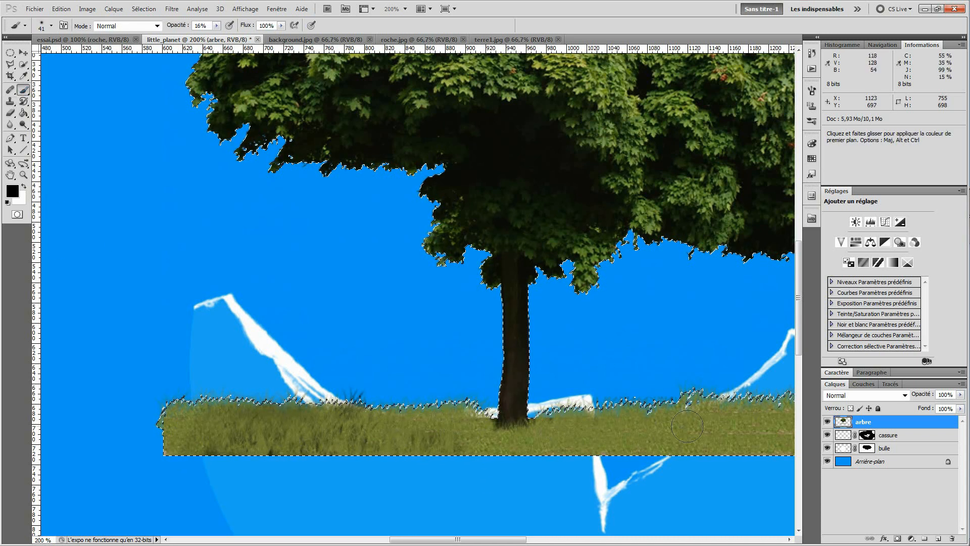
key(s)
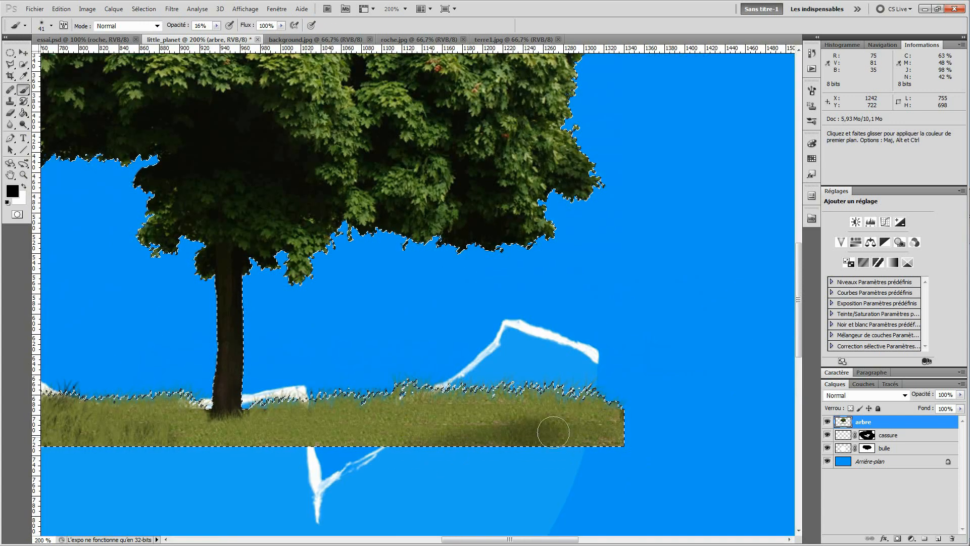
drag(573, 438, 582, 444)
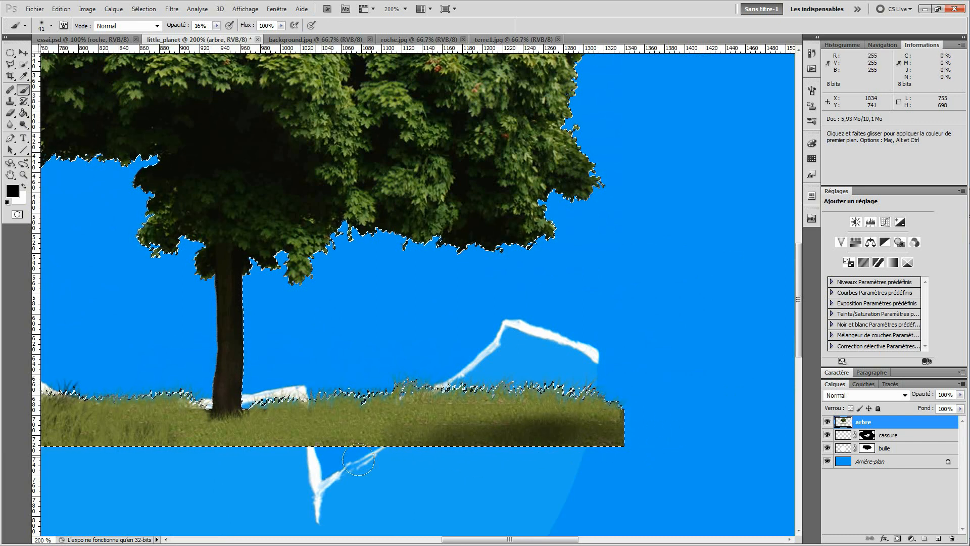
drag(514, 456, 447, 443)
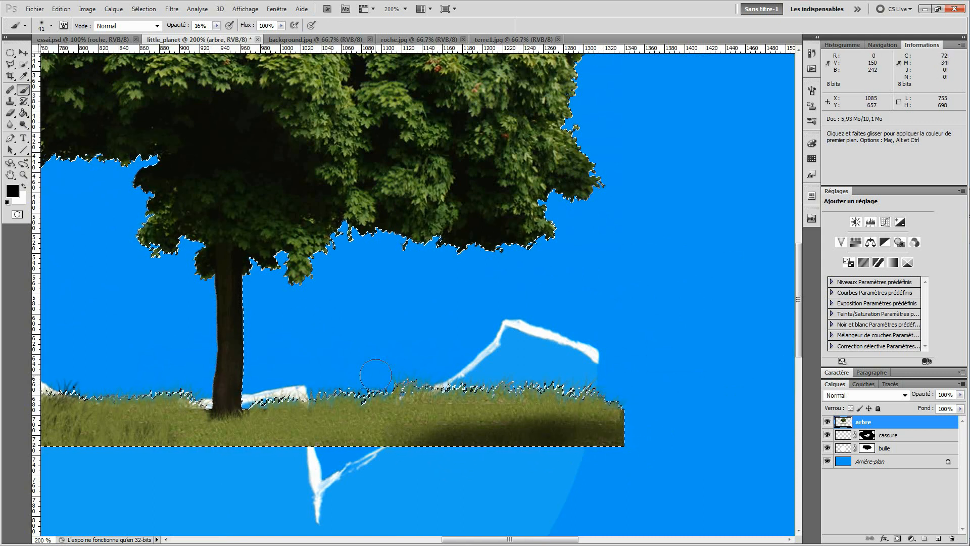
Step: Clone grass blades over the shaded right end of the strip, resampling from lighter grass along its upper part
click(10, 103)
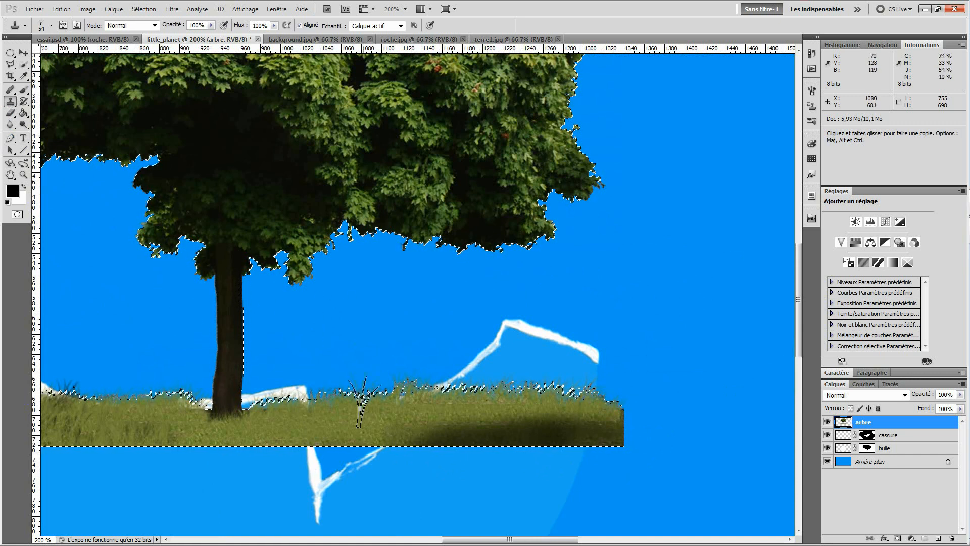
key(alt)
alt+click(350, 413)
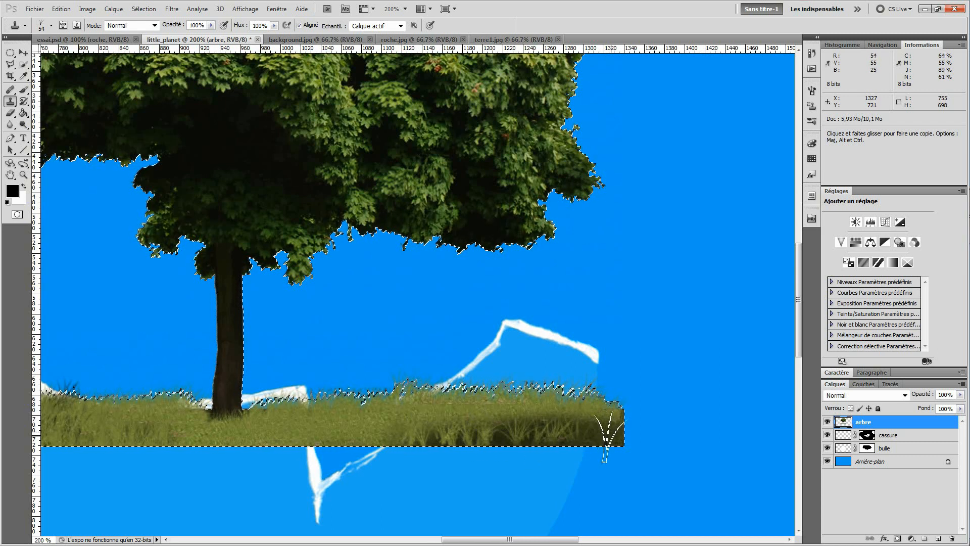
key(alt)
alt+click(422, 411)
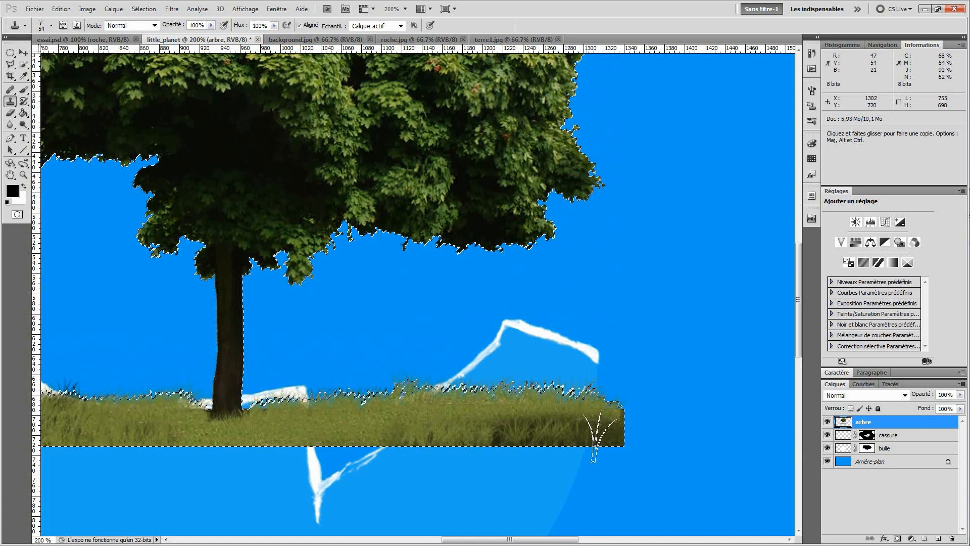
key(alt)
alt+click(529, 404)
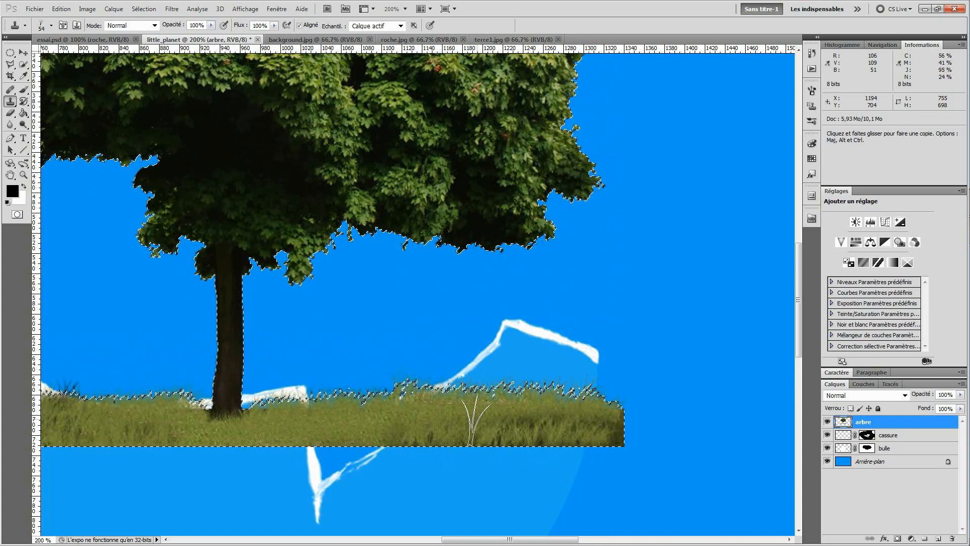
Step: Brush soft black shading beneath the trunk and clone grass blades over it
click(24, 90)
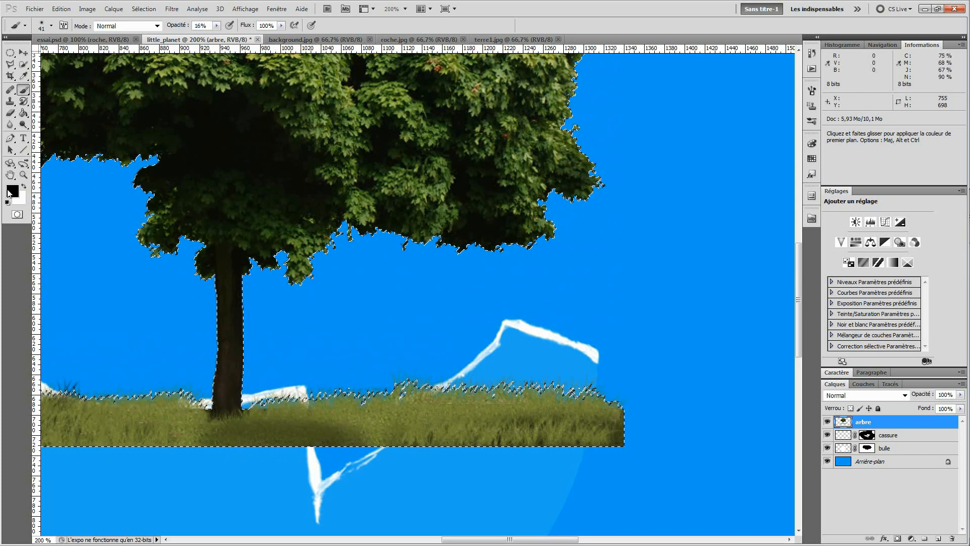
click(10, 101)
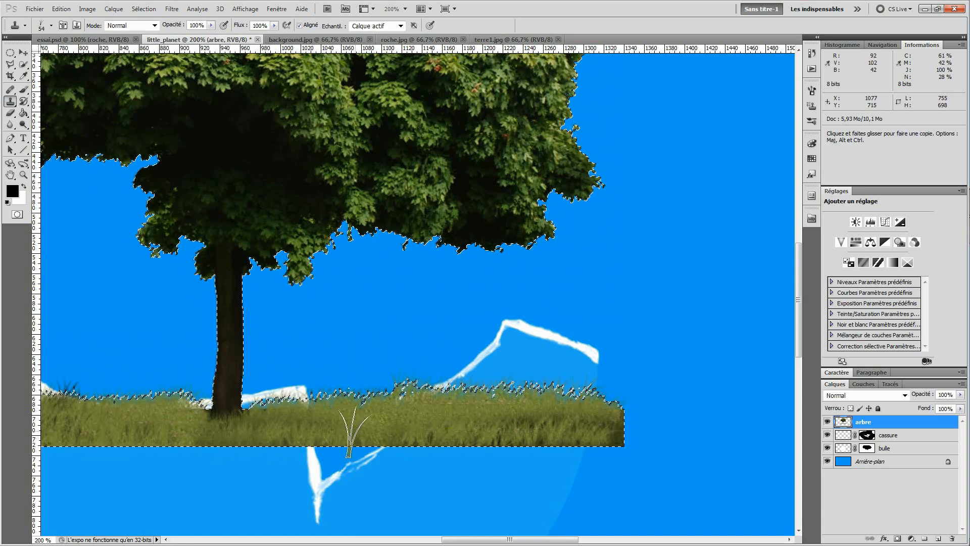
Step: Resample the grass and blend more cloned blades into the strip's right end and the area right of the trunk
key(alt)
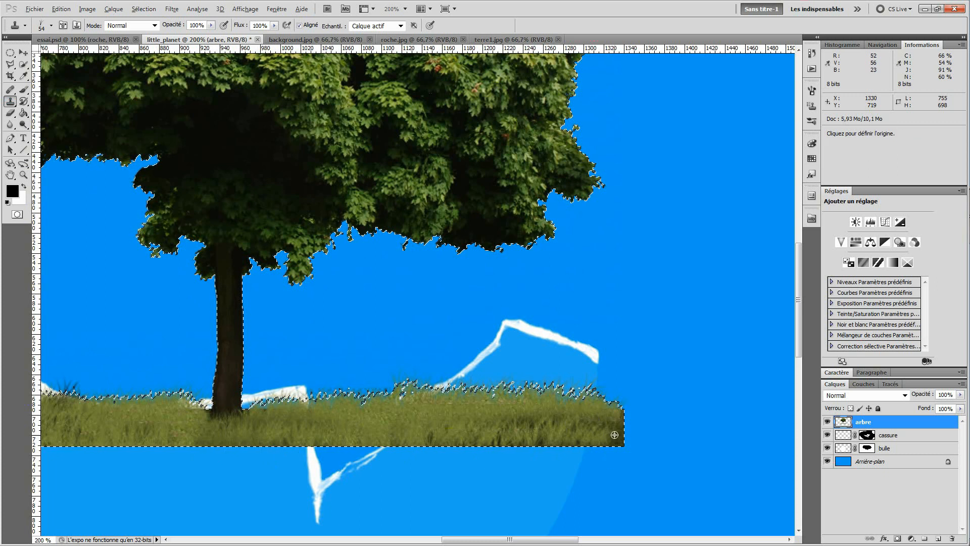
key(alt)
alt+click(375, 415)
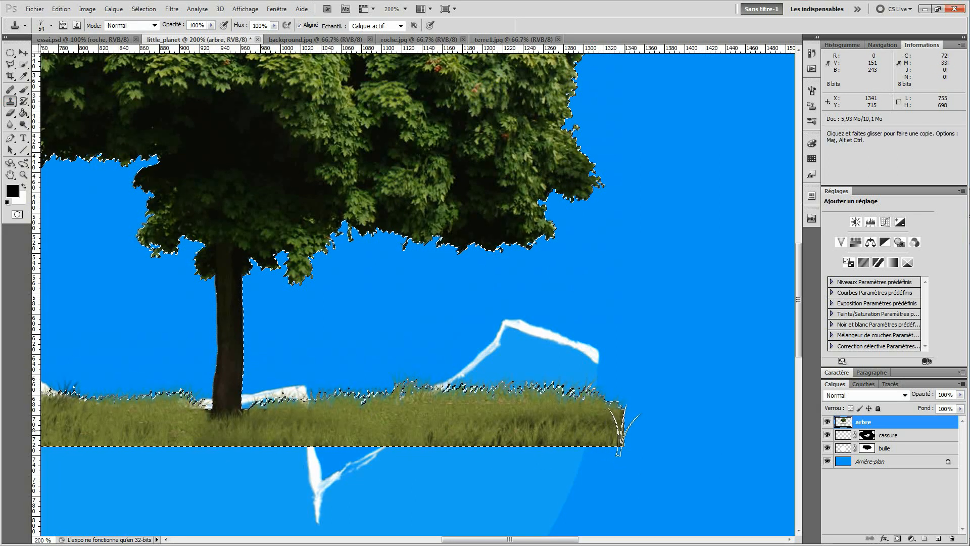
key(alt)
alt+click(374, 405)
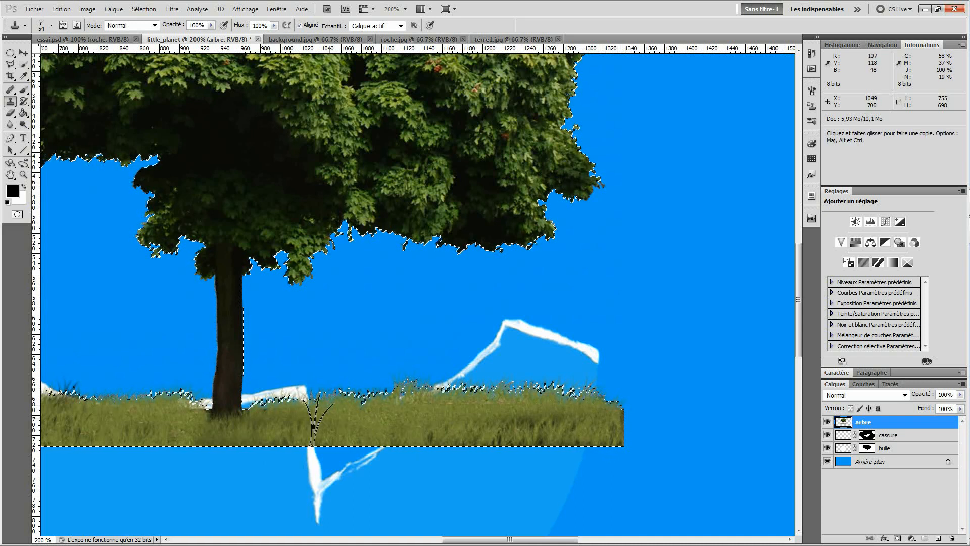
Step: Clear the selection and clone grass along the strip's upper edge on both sides of the tree trunk
key(alt)
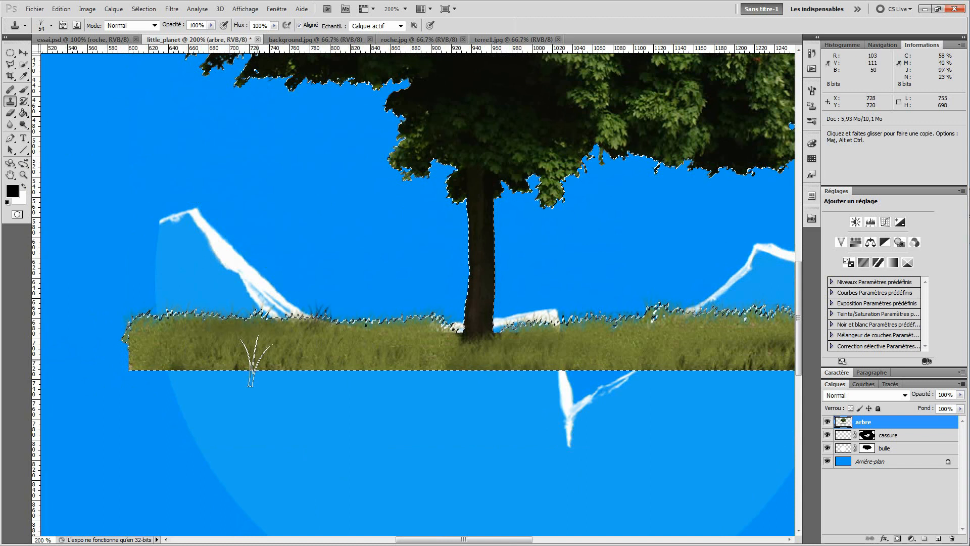
key(ctrl+d)
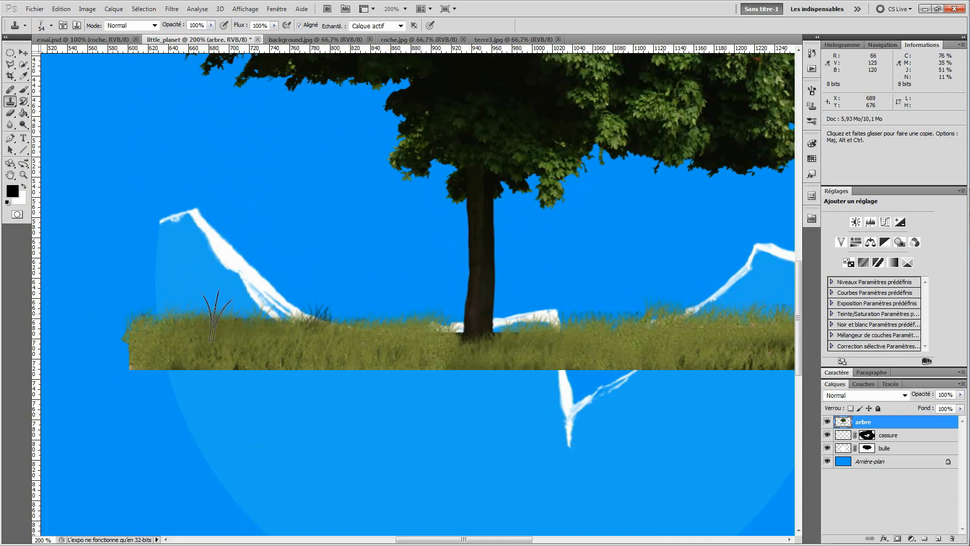
alt+click(179, 328)
drag(183, 318, 381, 314)
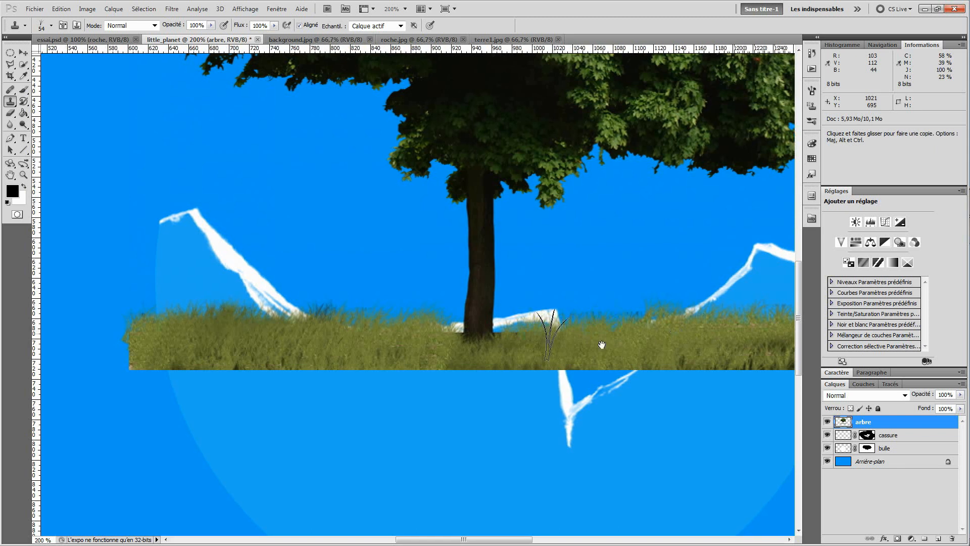
drag(687, 330, 546, 360)
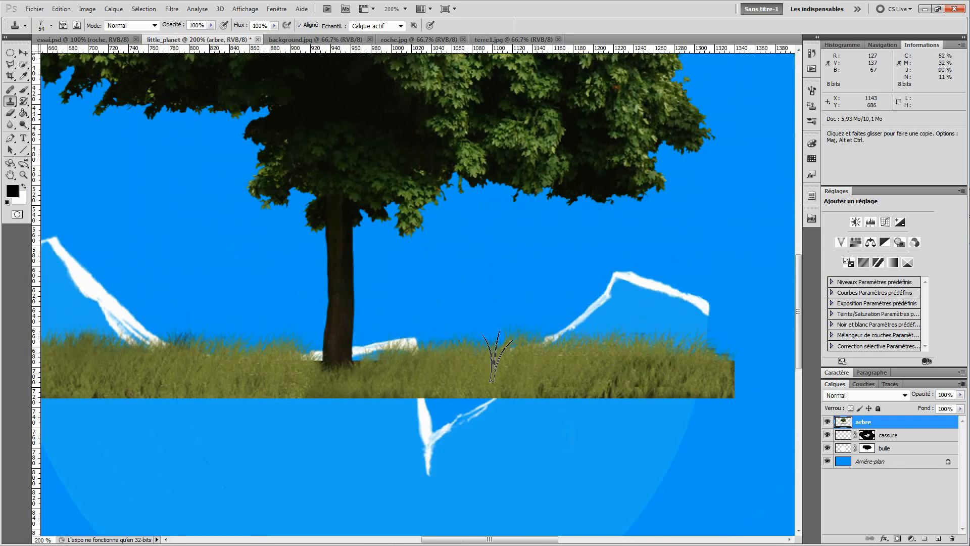
alt+click(619, 359)
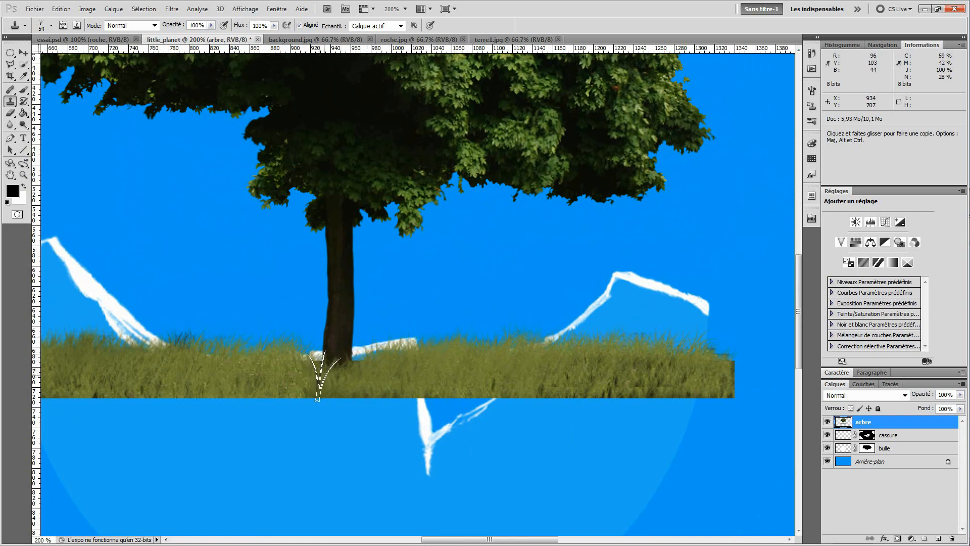
Step: Load the arbre layer's outline as a selection, clone grass within it around the foot of the trunk, and deselect
ctrl+click(842, 423)
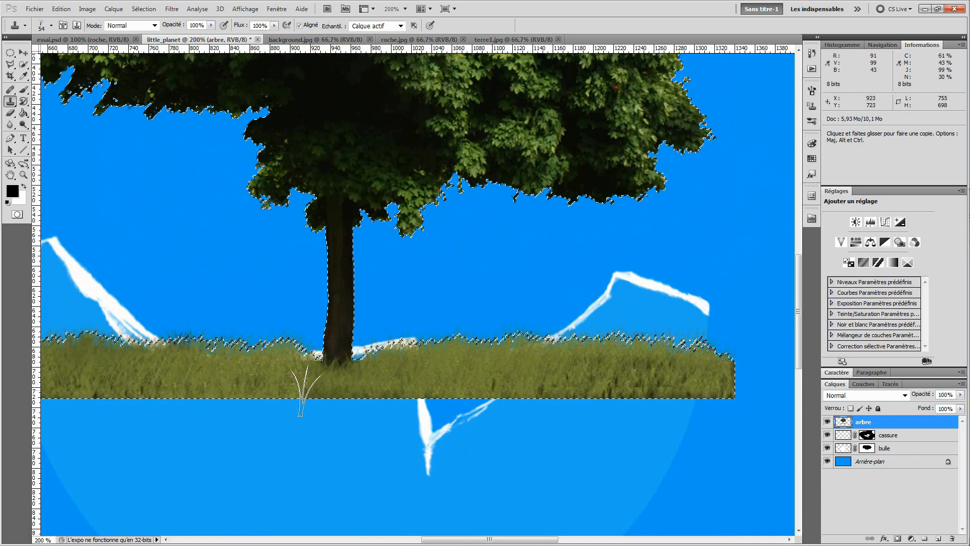
alt+click(392, 373)
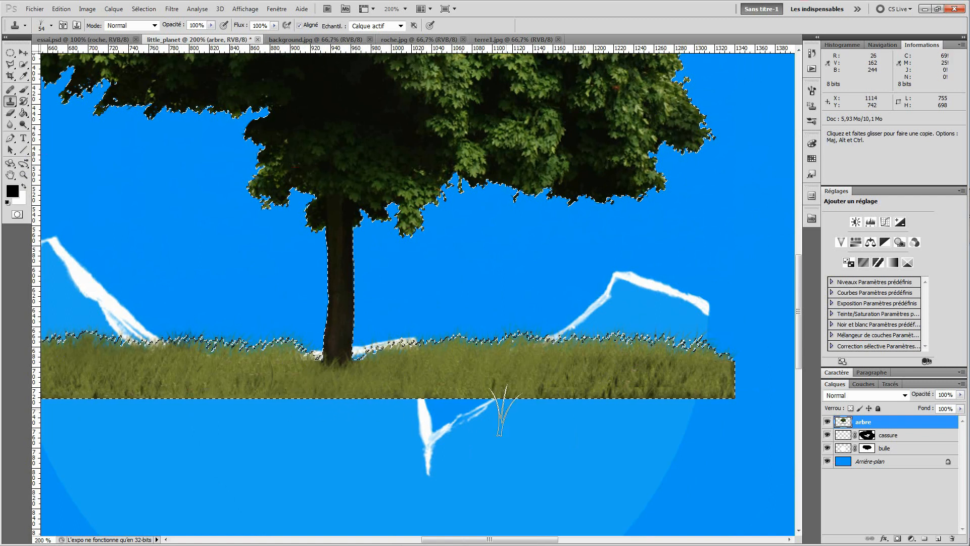
key(ctrl+0)
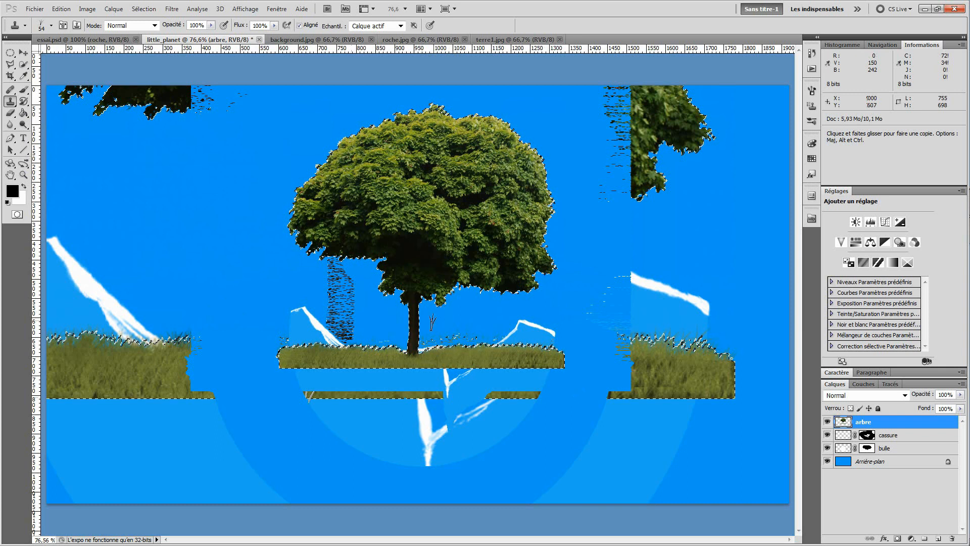
key(ctrl+d)
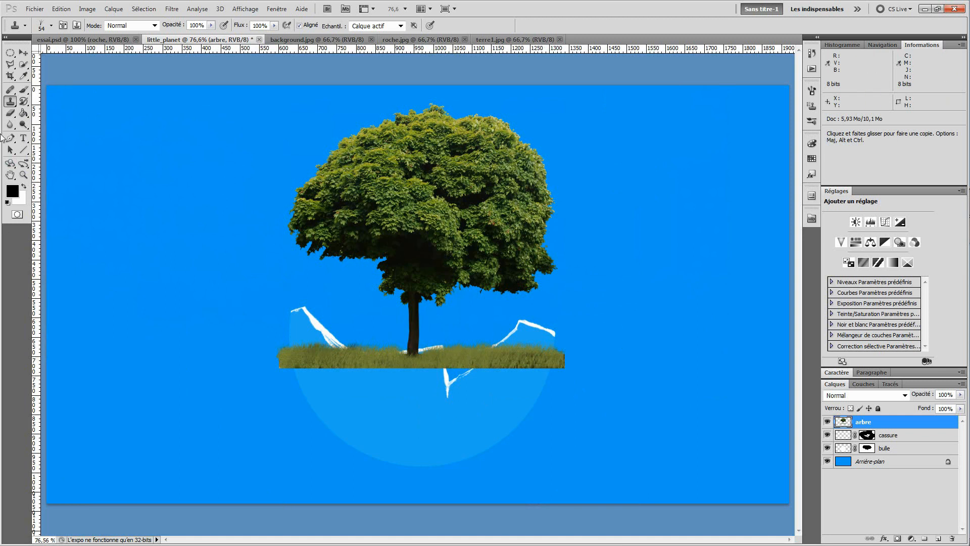
Step: Choose the Brush tool and add a layer mask to the arbre layer
click(23, 90)
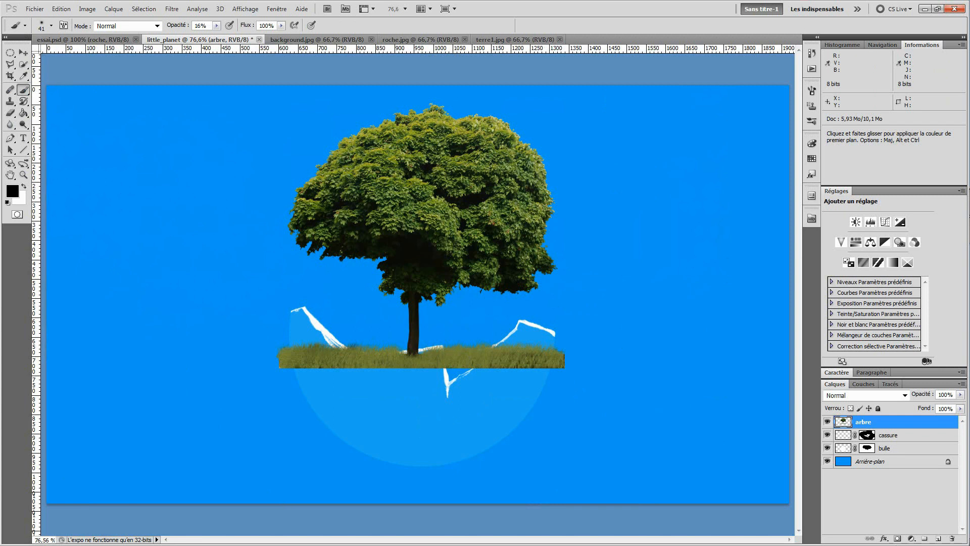
click(900, 534)
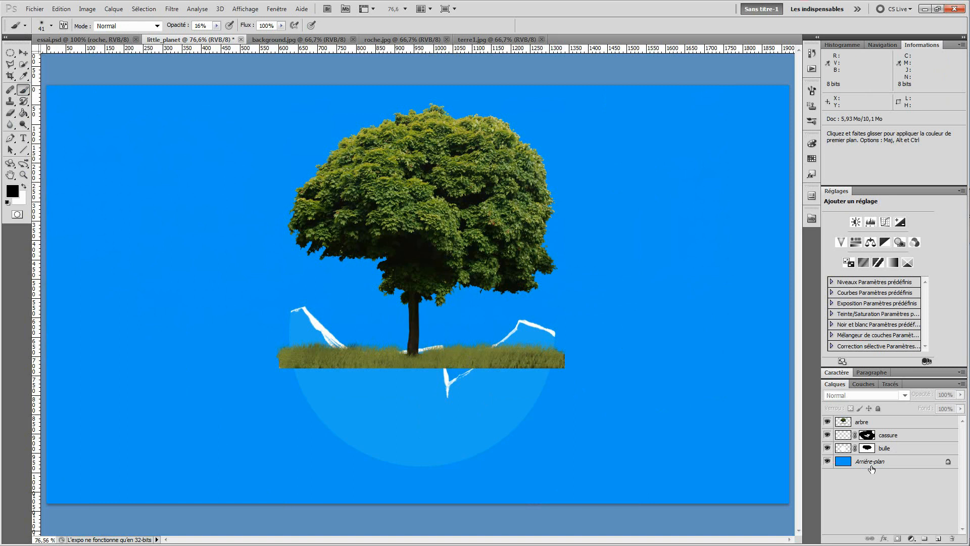
click(885, 424)
click(898, 539)
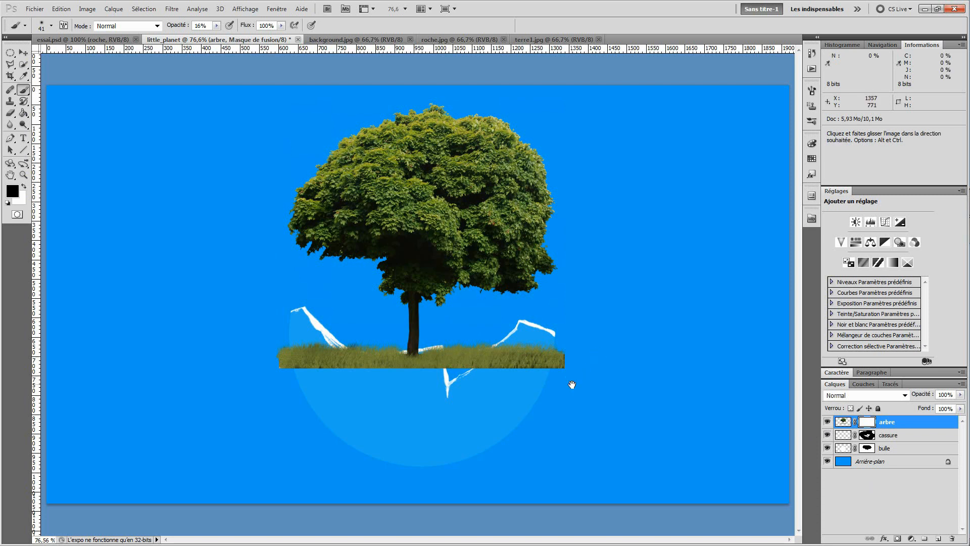
Step: Paint black in the arbre mask with a brush at 100% opacity to hide the grass beyond the bubble's right edge
key(ctrl+plus)
key(ctrl+plus)
key(ctrl+0)
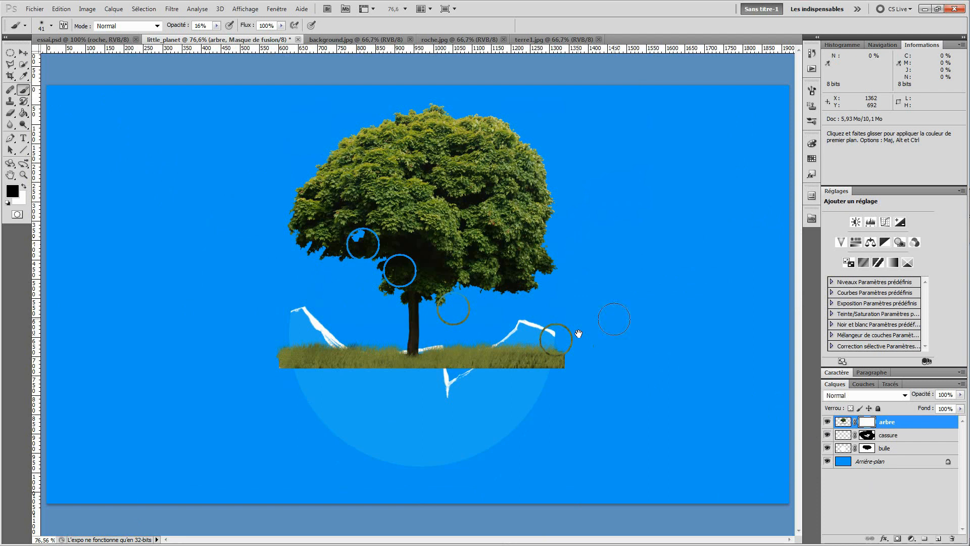
mouse_move(594, 328)
mouse_down()
mouse_move(583, 337)
mouse_move(593, 360)
mouse_up()
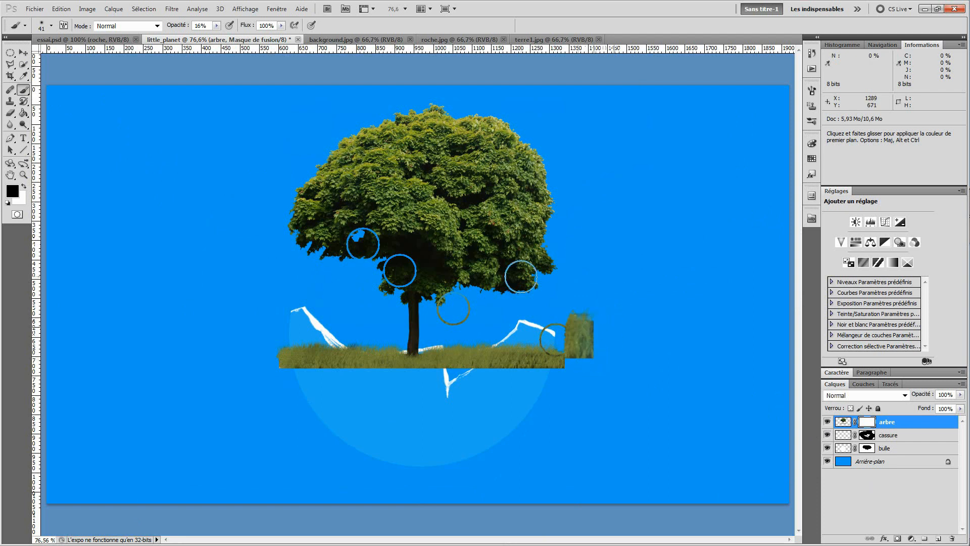
click(217, 26)
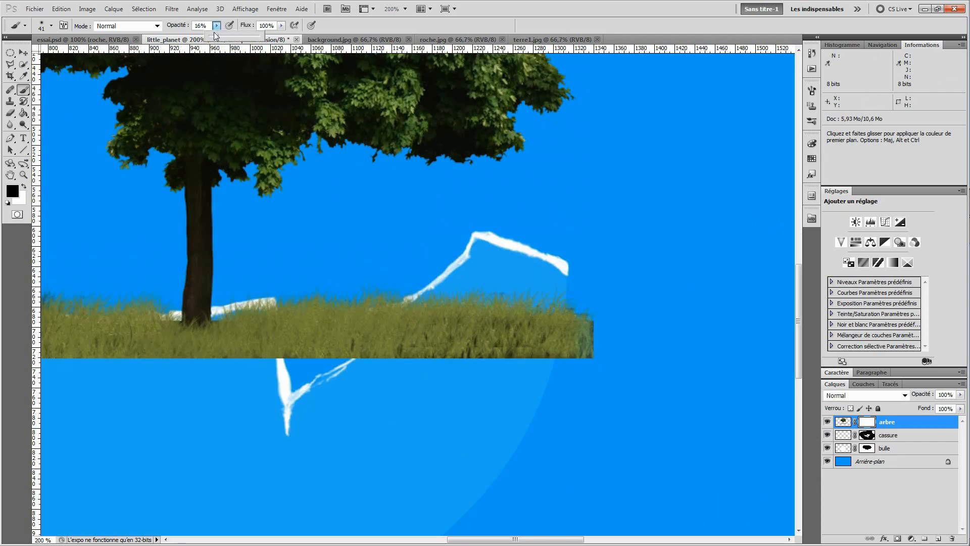
drag(216, 36, 317, 38)
click(42, 25)
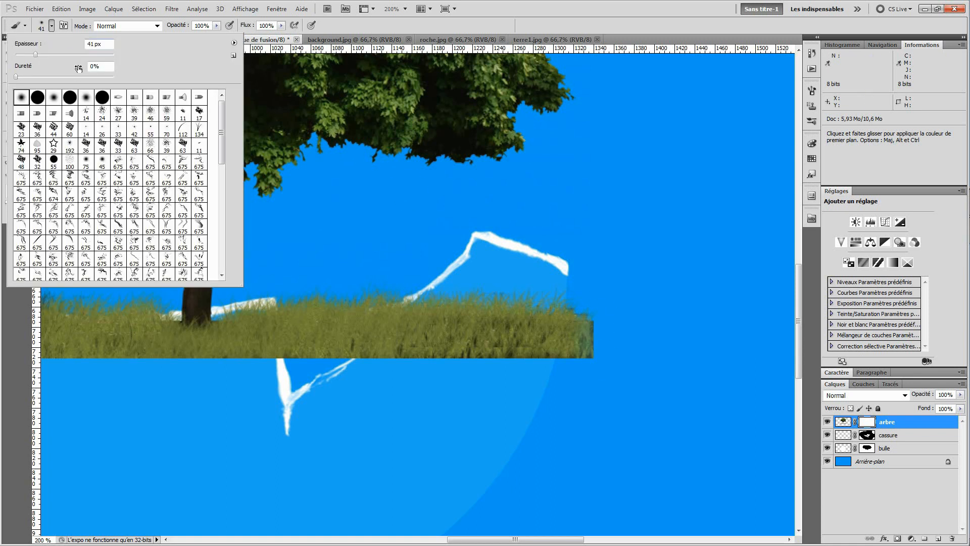
mouse_move(609, 328)
mouse_down()
mouse_move(600, 358)
mouse_move(600, 306)
mouse_move(585, 365)
mouse_move(591, 305)
mouse_move(575, 372)
mouse_move(587, 312)
mouse_move(576, 358)
mouse_move(585, 324)
mouse_up()
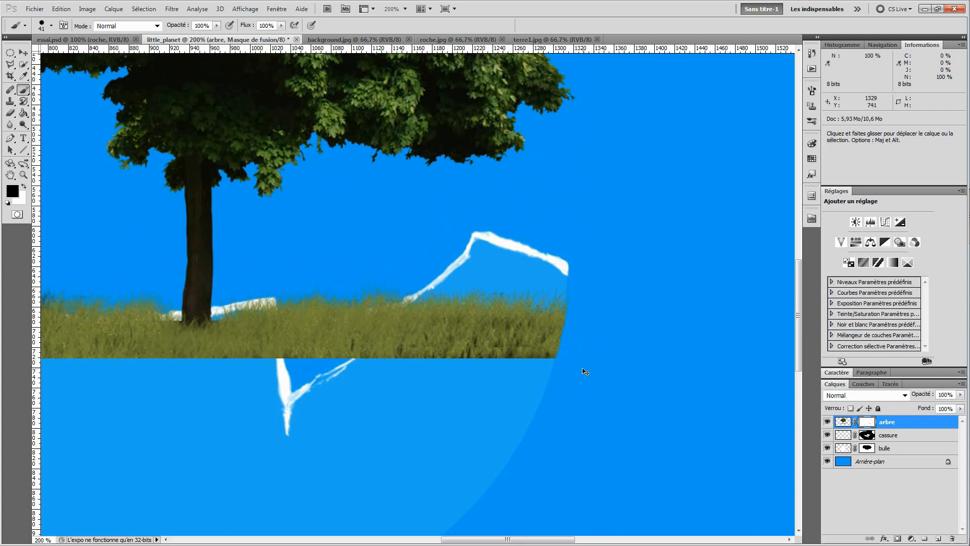
Step: Start a Pen tool path at the grass strip's lower right corner and trace the bubble's curved edge upward
key(ctrl+plus)
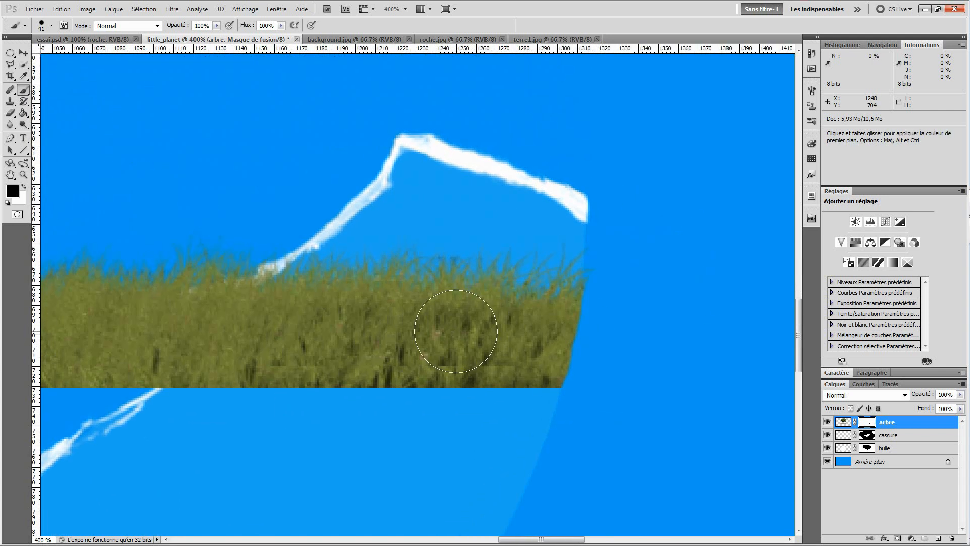
click(10, 138)
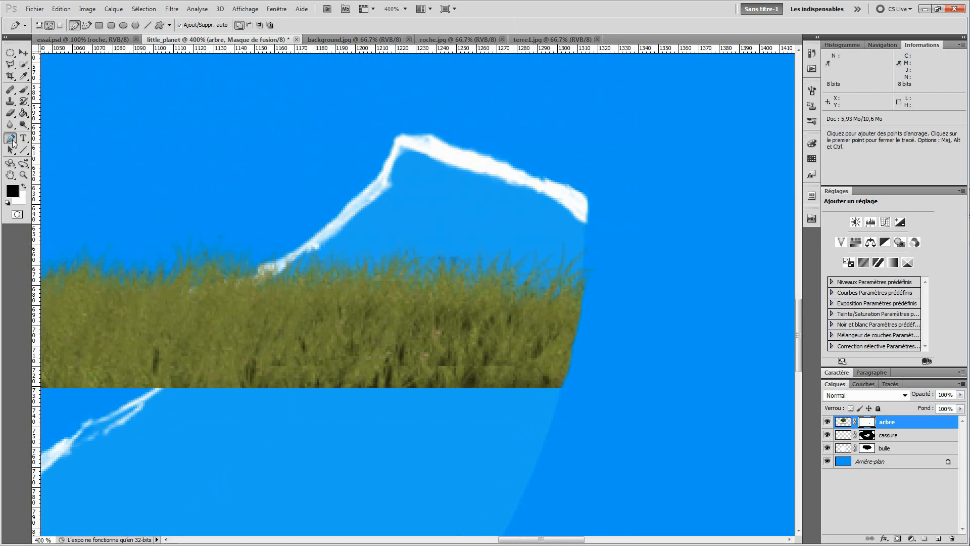
click(561, 389)
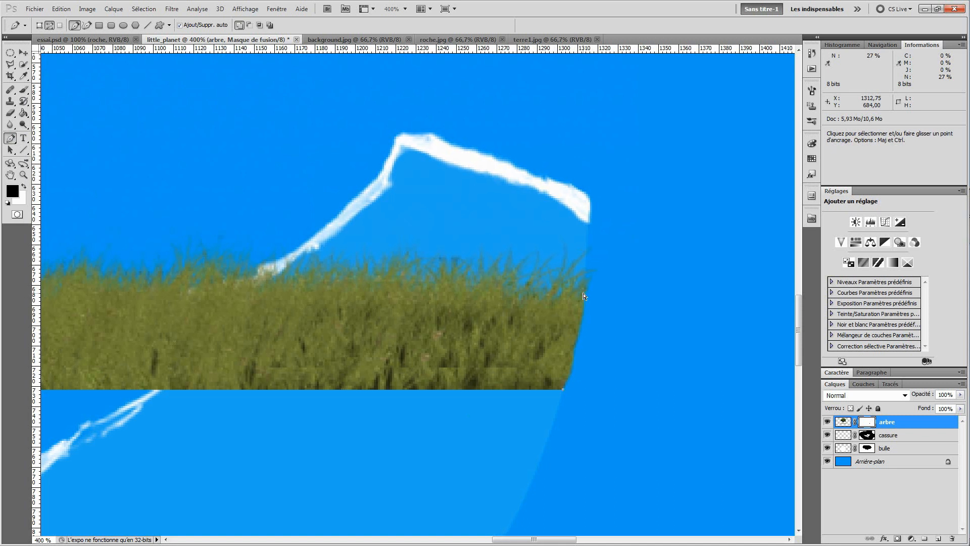
key(ctrl+plus)
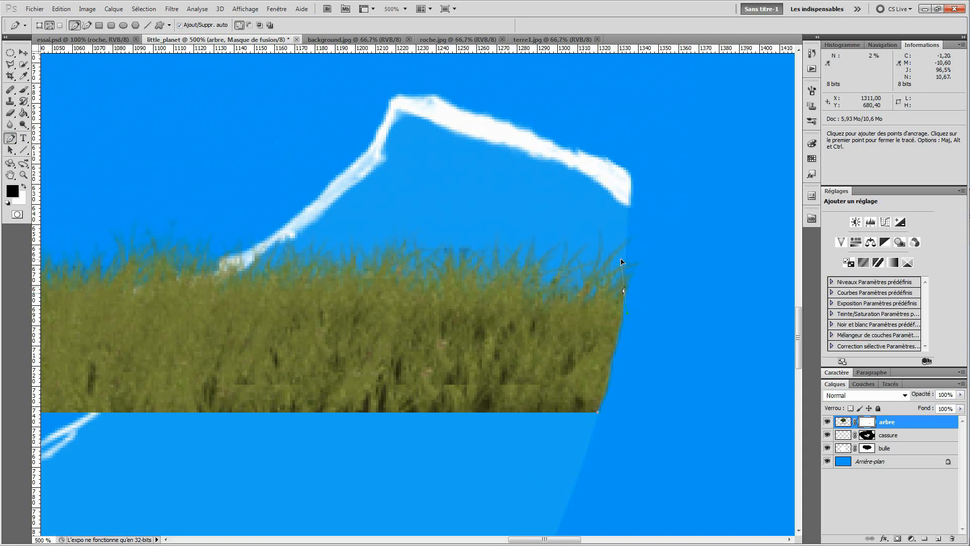
drag(621, 262, 621, 259)
key(ctrl)
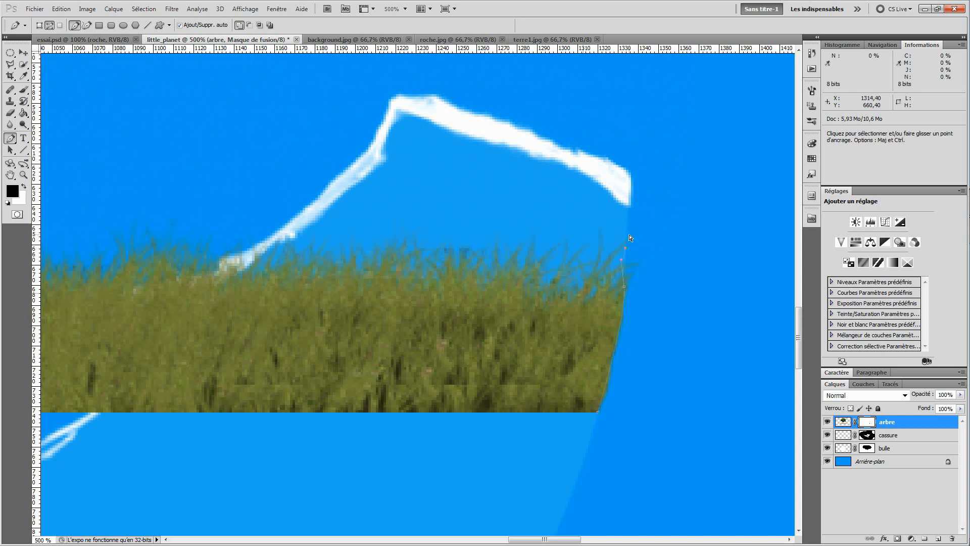
click(624, 290)
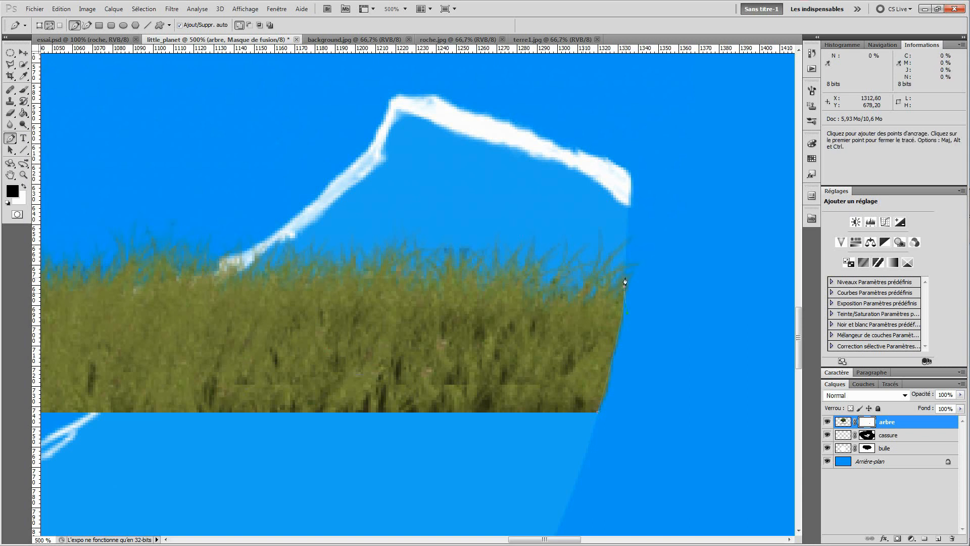
Step: Extend the path around the empty area outside the bubble and close it at its starting point
click(627, 225)
click(698, 262)
click(713, 317)
click(682, 364)
click(668, 425)
click(647, 430)
click(624, 429)
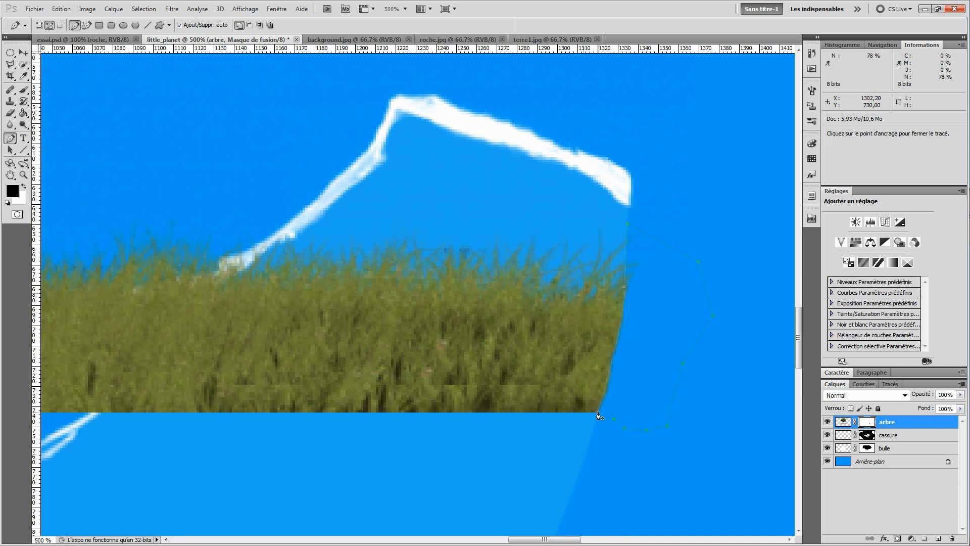
click(599, 415)
Step: Convert the path to a new selection with a 0-pixel radius and fill it with black in the arbre mask
right_click(642, 378)
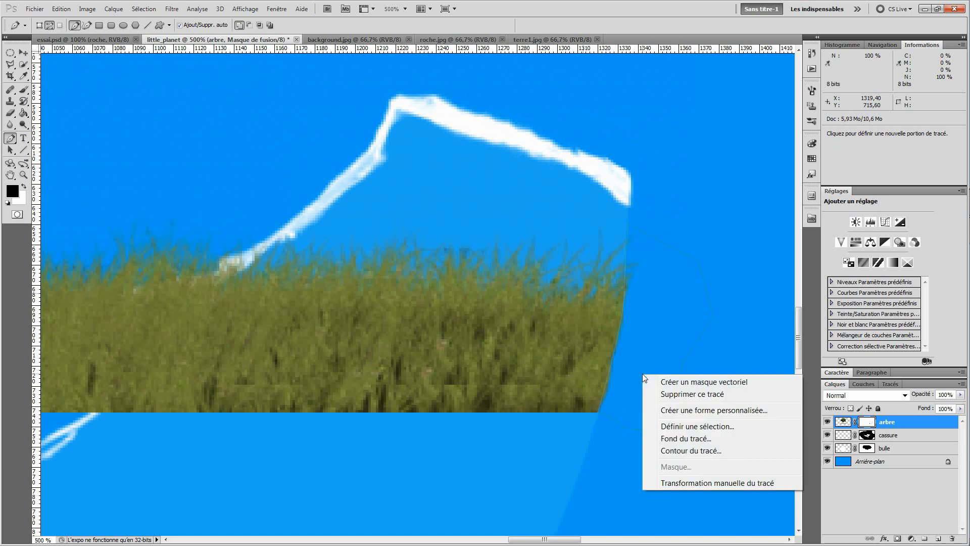
click(663, 428)
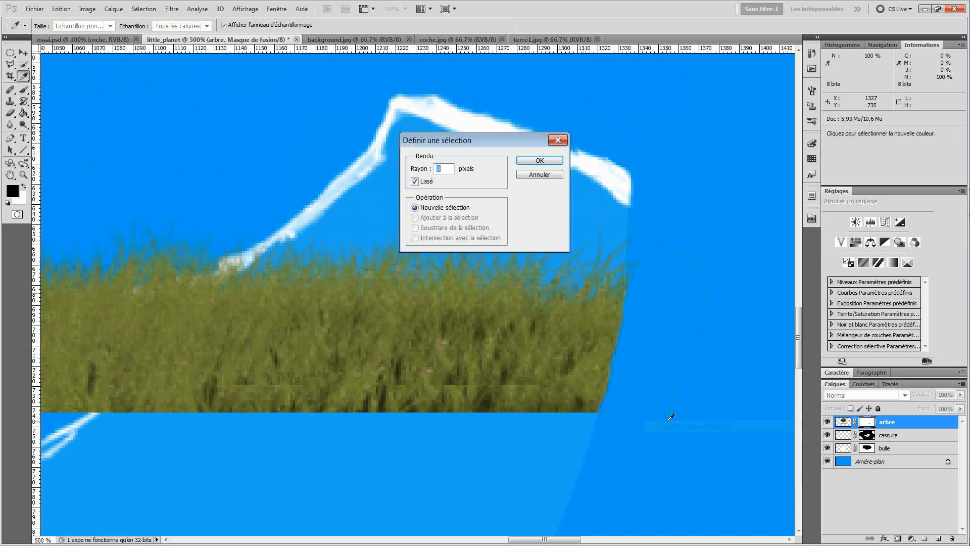
click(547, 159)
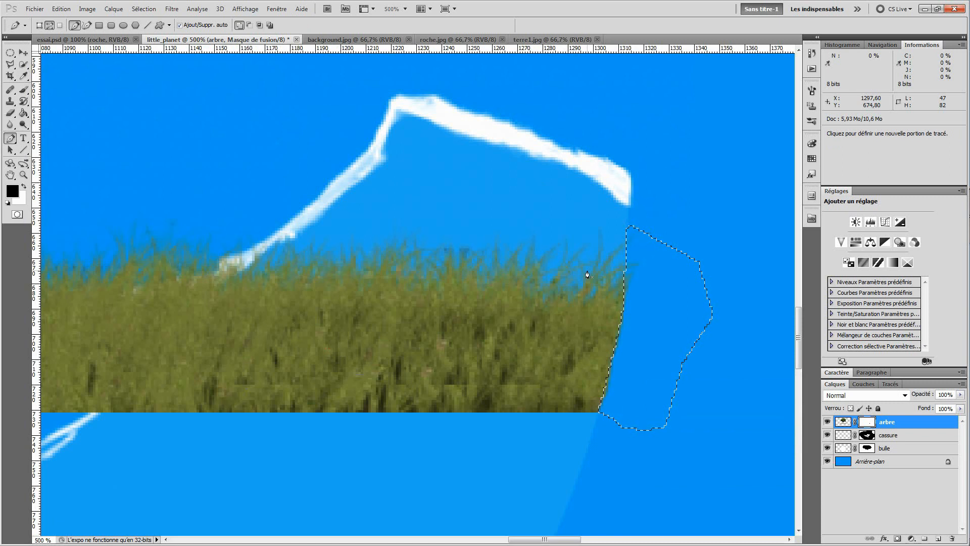
key(Delete)
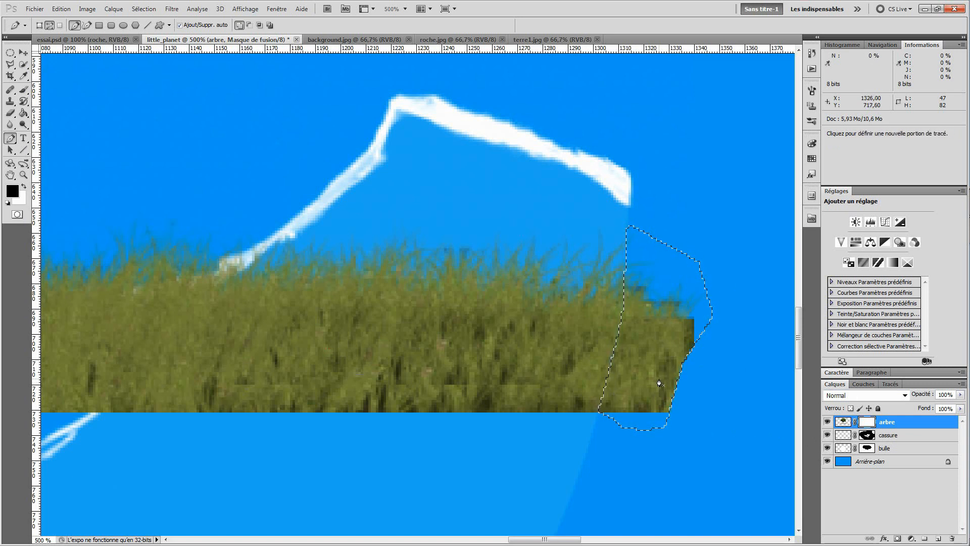
key(alt+BackSpace)
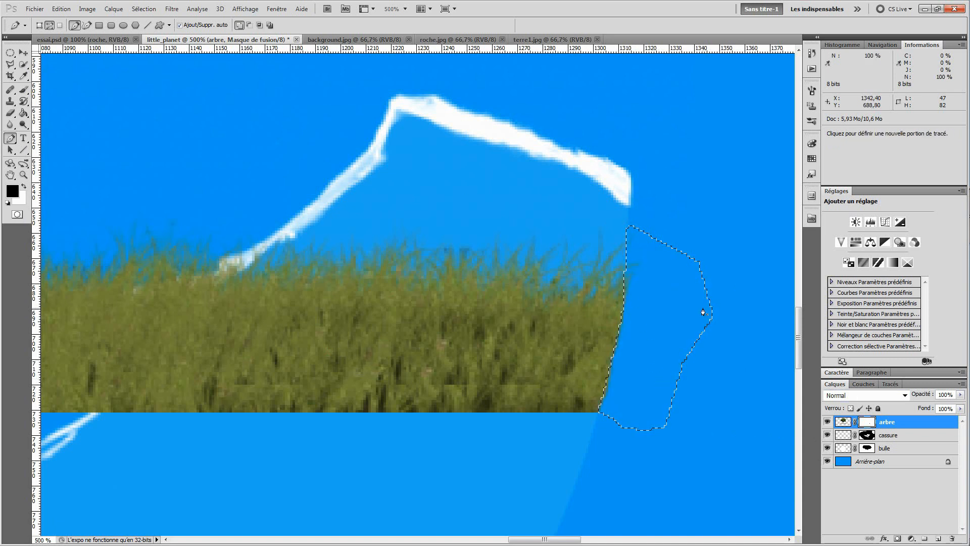
Step: Shift the selected mask area slightly to match the grass end with the bubble's edge, and deselect
click(23, 57)
mouse_move(664, 342)
mouse_down()
mouse_move(679, 340)
mouse_move(660, 349)
mouse_up()
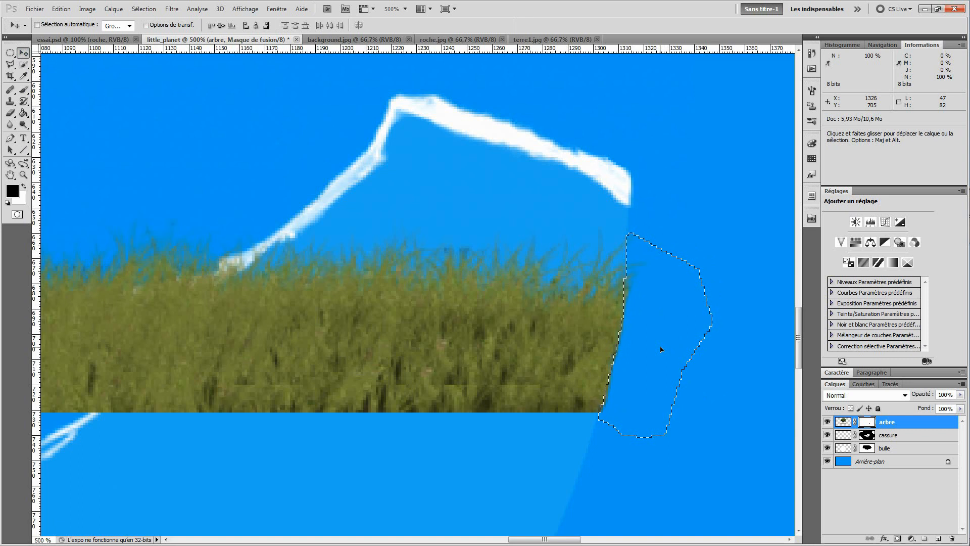
right_click(660, 348)
key(Escape)
key(ctrl+d)
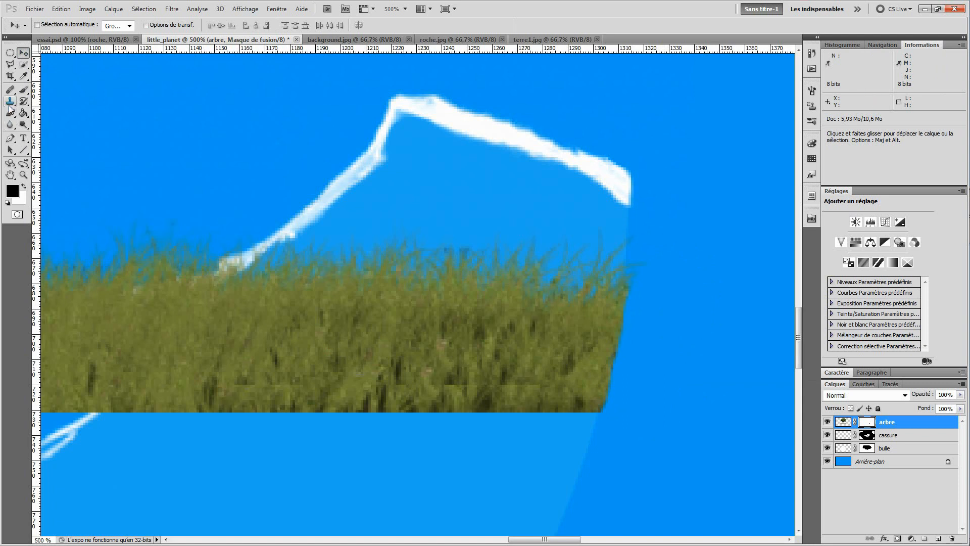
Step: Paint out the stray grass blades sticking past the bubble's right edge in the arbre mask
click(23, 89)
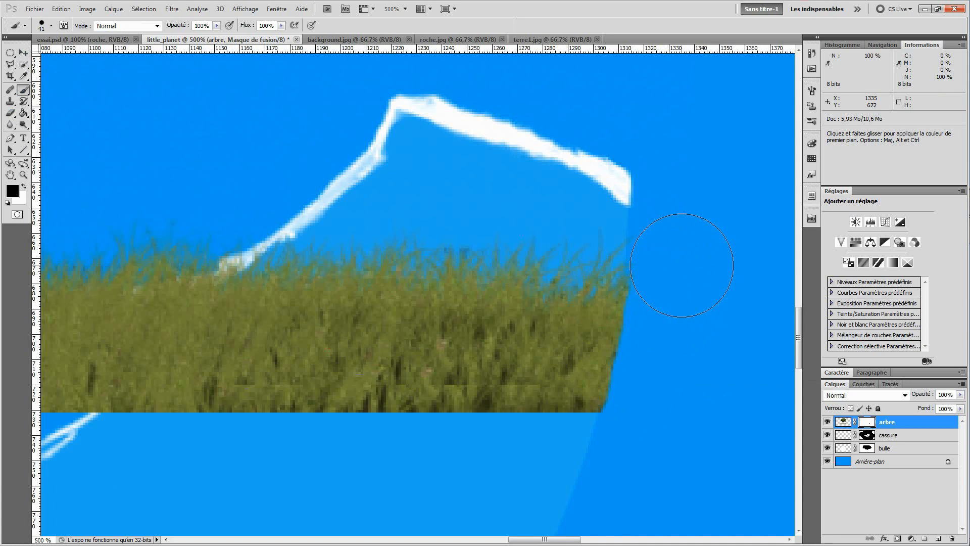
key(ctrl+plus)
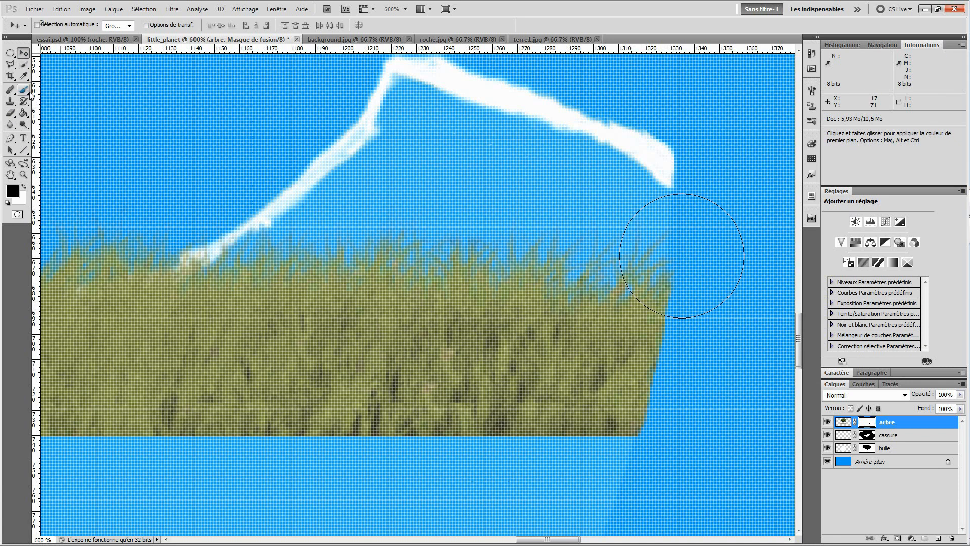
key(ctrl+minus)
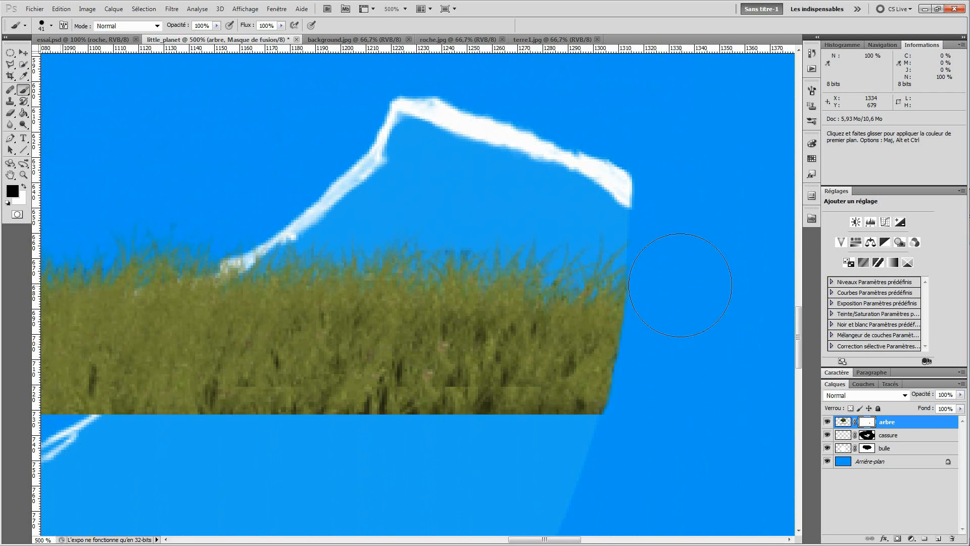
key(ctrl+0)
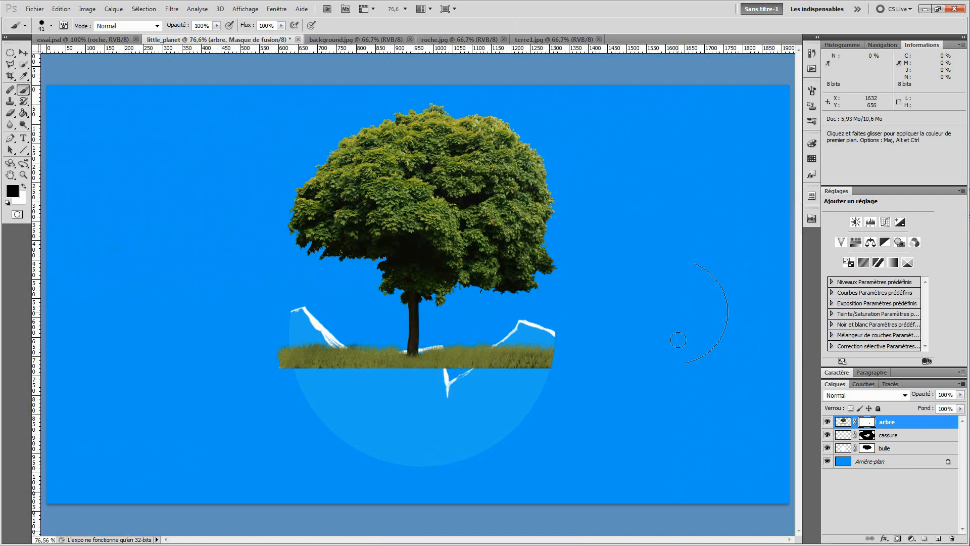
Step: Paint out the grass sticking past the bubble's left edge in the arbre mask, following the bubble's curve
key(space)
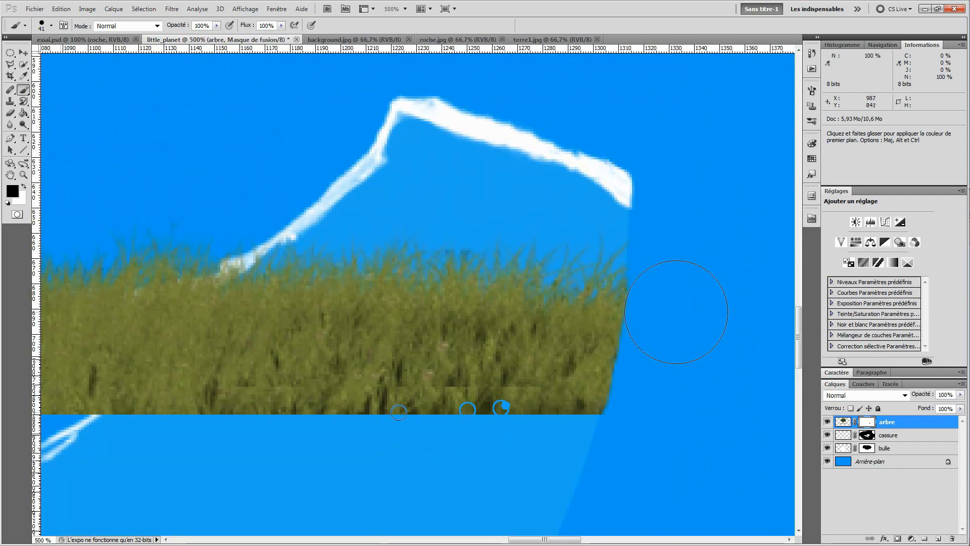
key(ctrl+0)
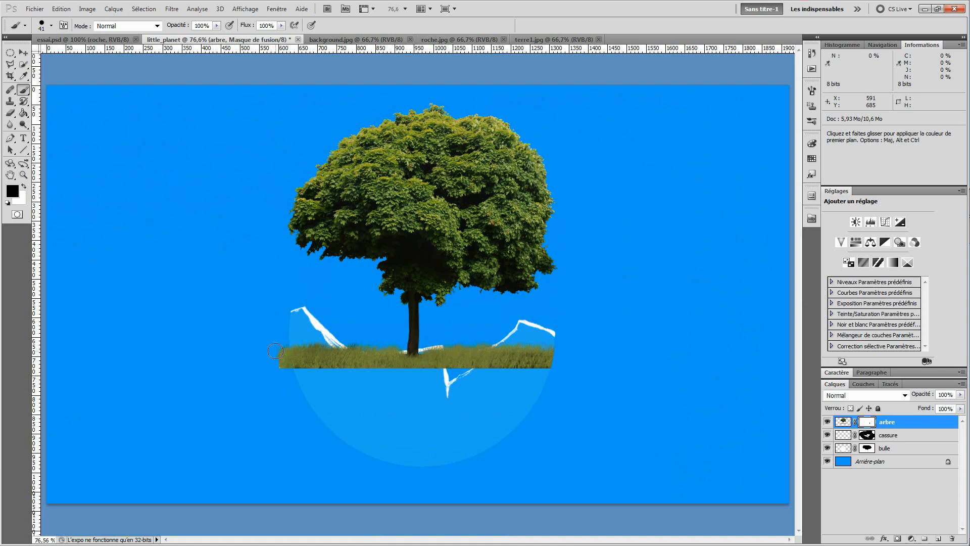
key(ctrl+plus)
key(ctrl+plus)
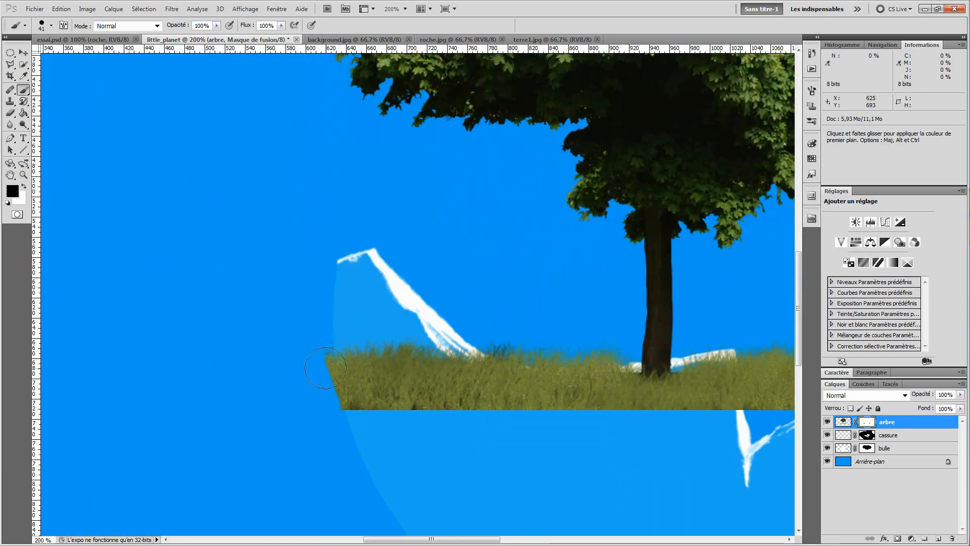
drag(319, 367, 312, 359)
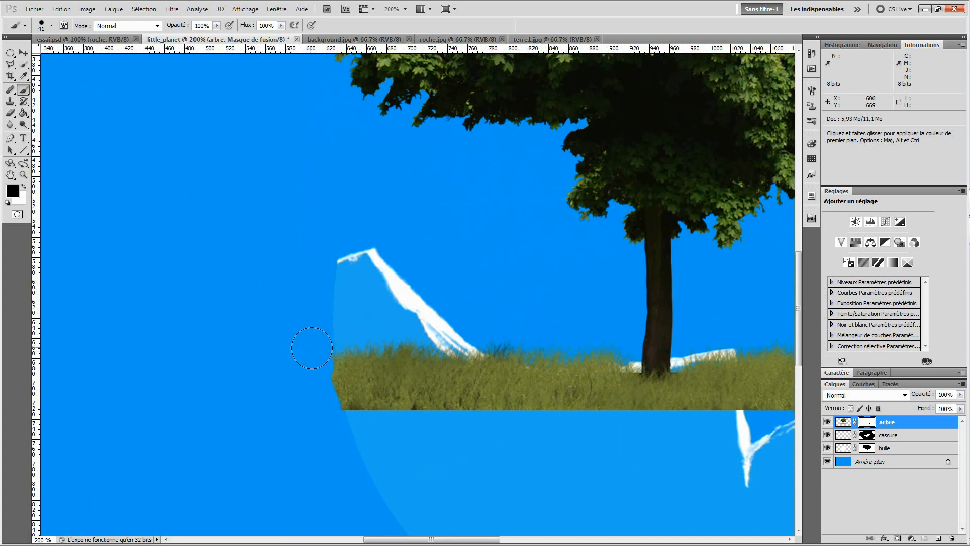
key(ctrl+plus)
key(ctrl+plus)
drag(323, 392, 422, 202)
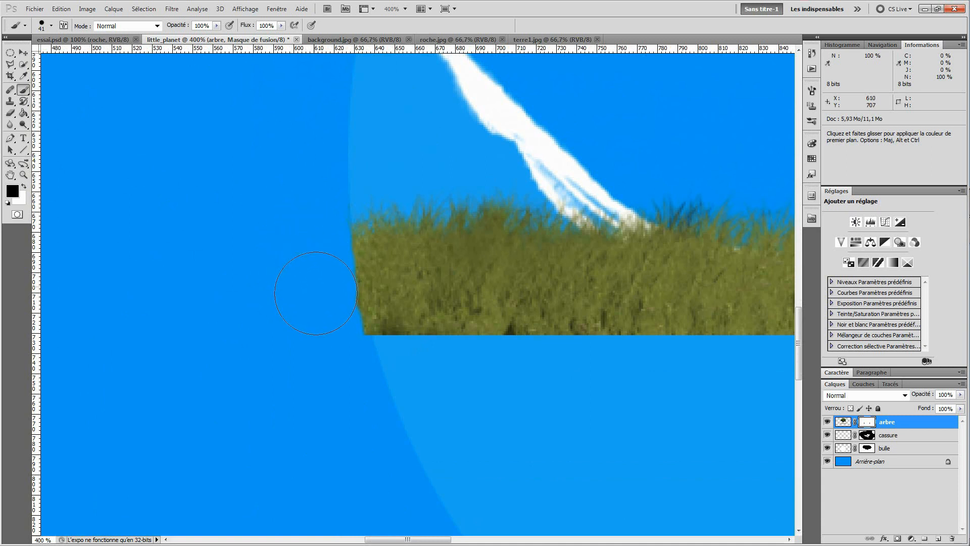
mouse_move(320, 305)
mouse_down()
mouse_move(329, 343)
mouse_move(322, 309)
mouse_up()
key(ctrl)
key(ctrl+alt)
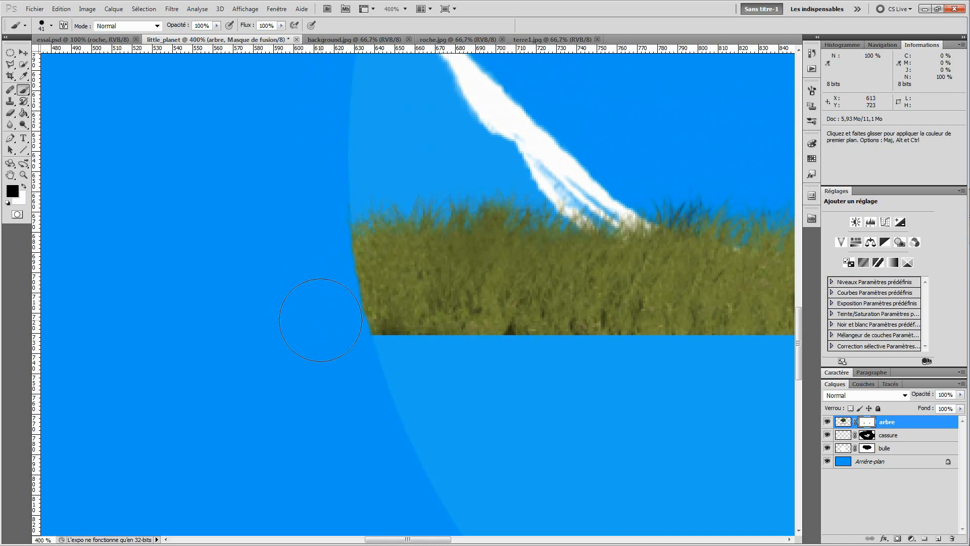
key(ctrl)
key(ctrl+0)
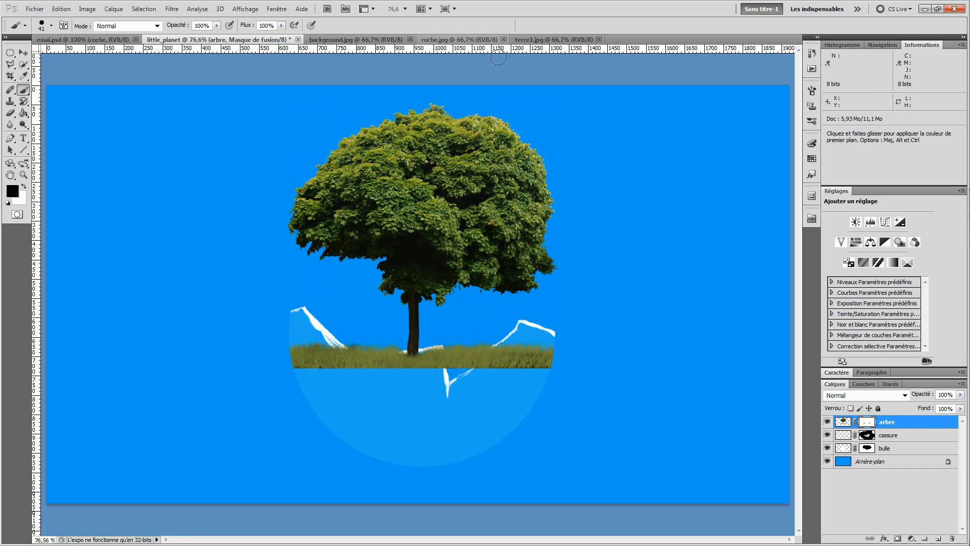
Step: Switch to terre1.jpg and draw a circular selection about 896 px in diameter in the middle of the soil texture
click(546, 40)
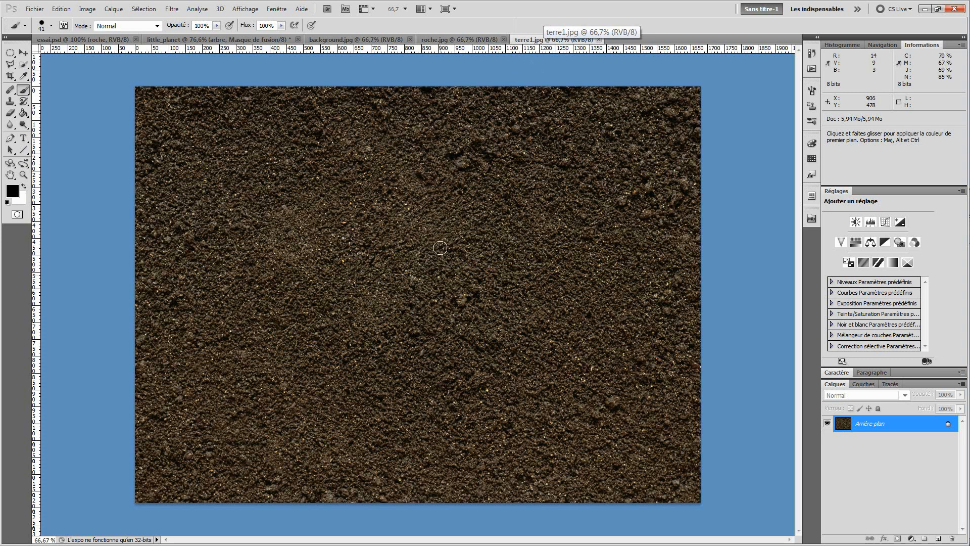
scroll(472, 318, up, 2)
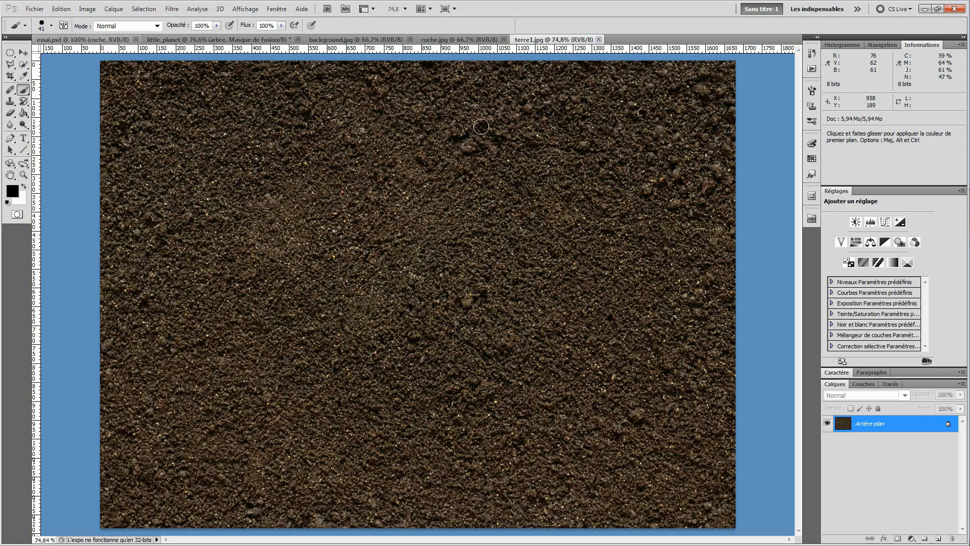
click(11, 52)
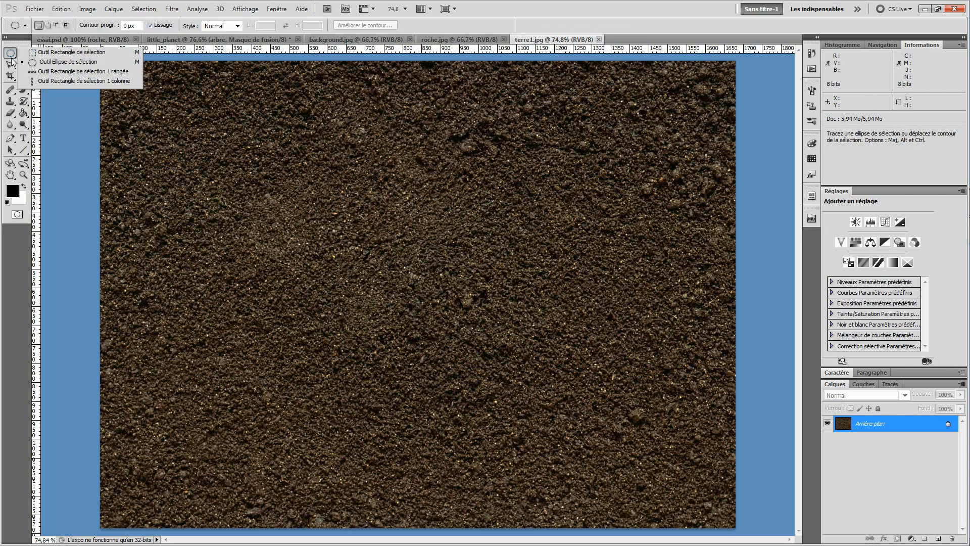
click(65, 62)
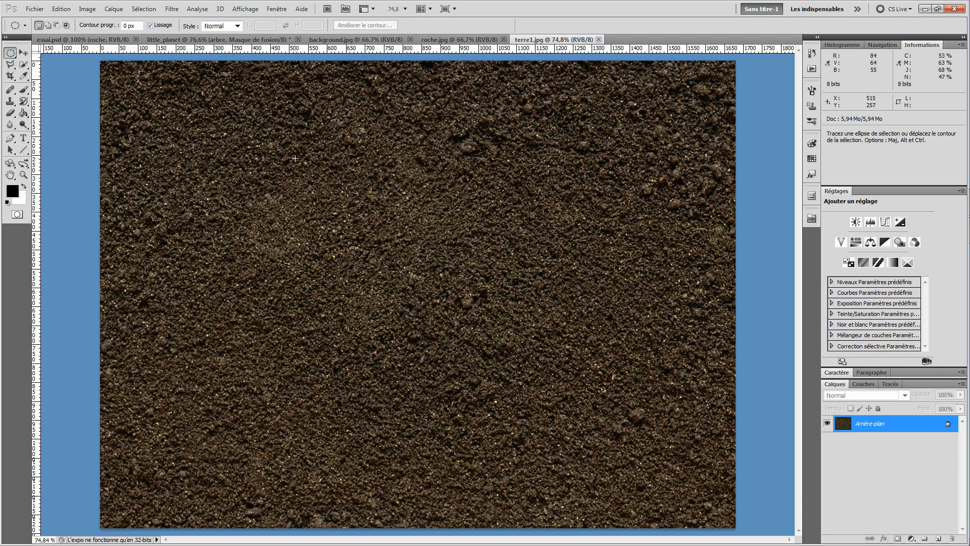
key(shift)
drag(263, 130, 281, 146)
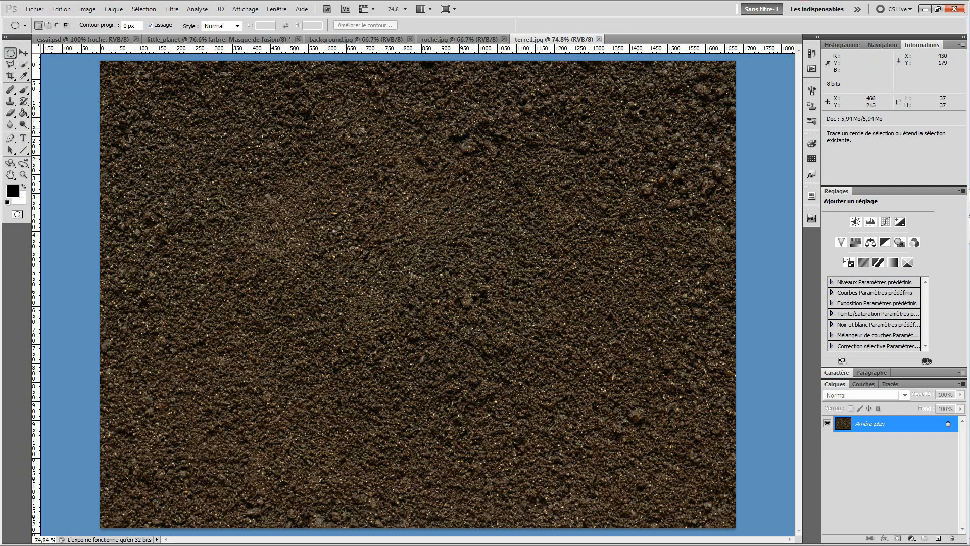
drag(583, 402, 631, 466)
key(shift)
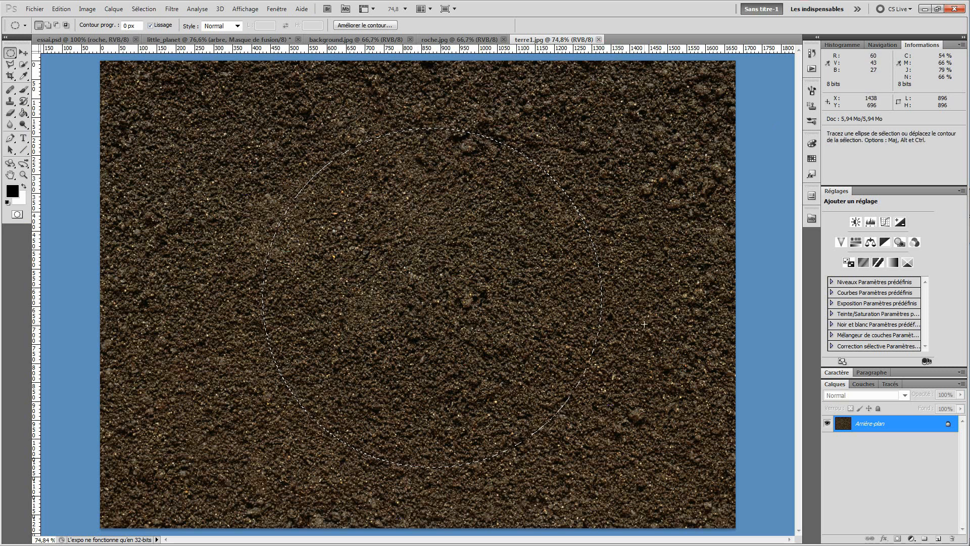
Step: Copy the selected soil circle from terre1.jpg into little_planet as a new layer, and hide that layer
key(ctrl)
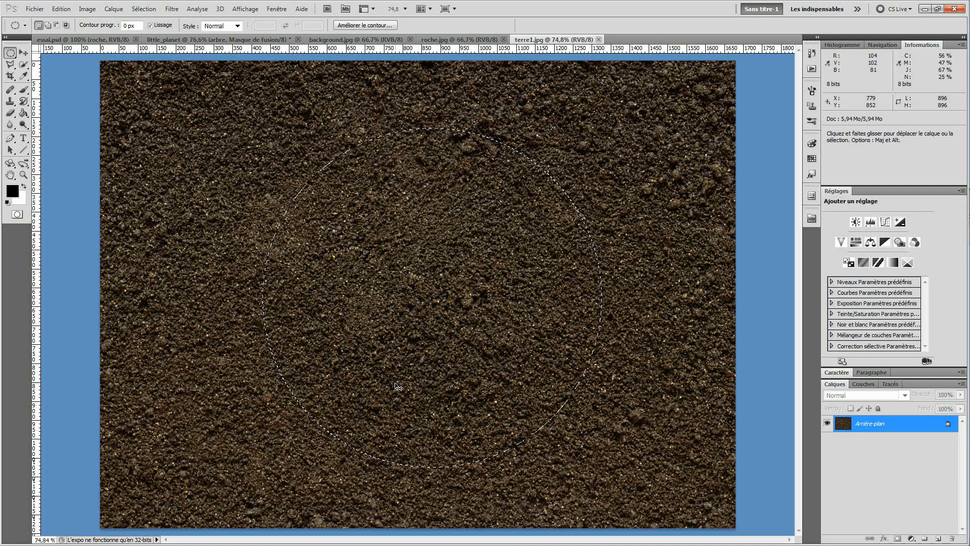
key(ctrl+w)
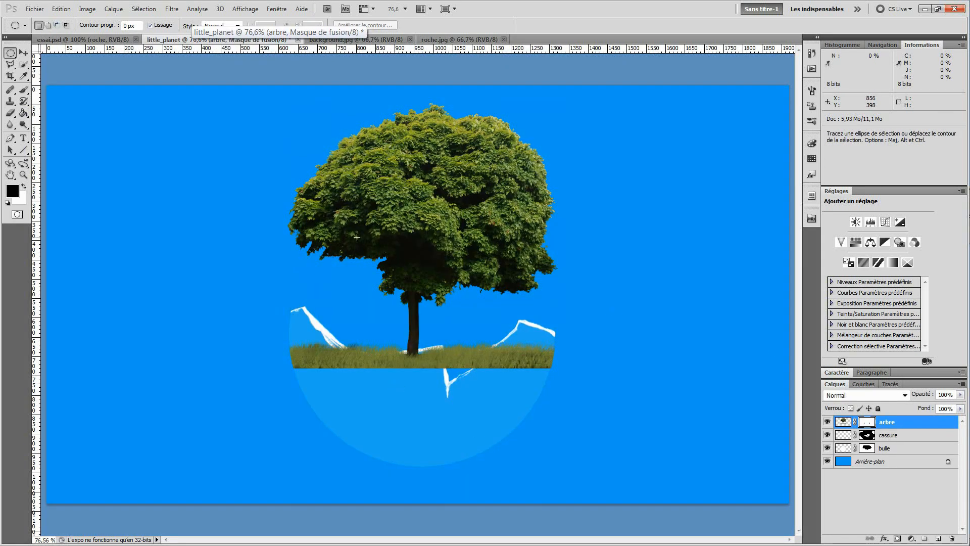
key(ctrl)
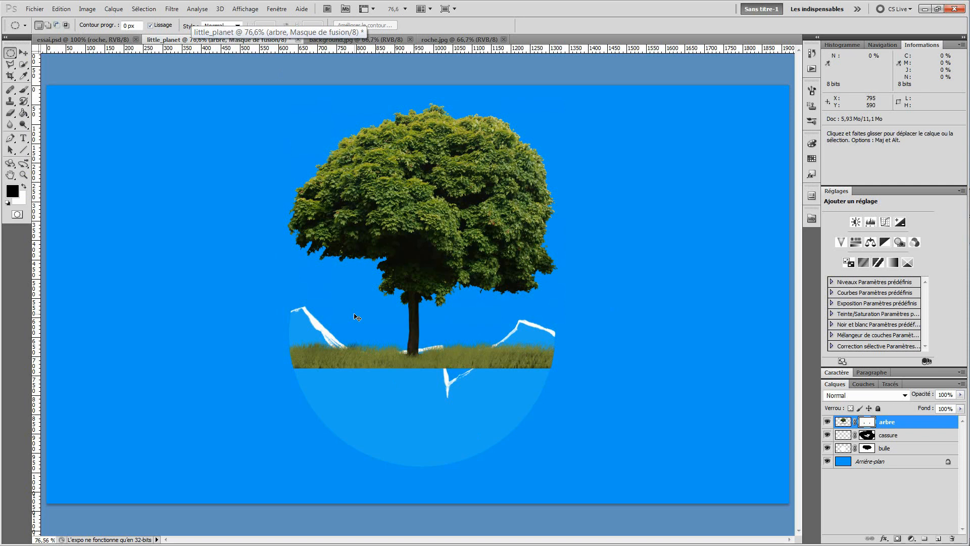
key(ctrl+v)
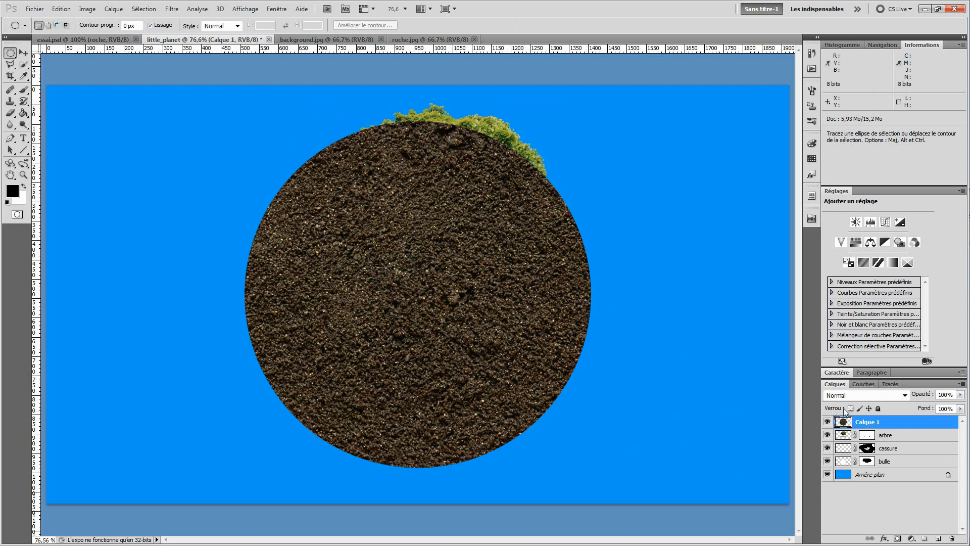
click(828, 423)
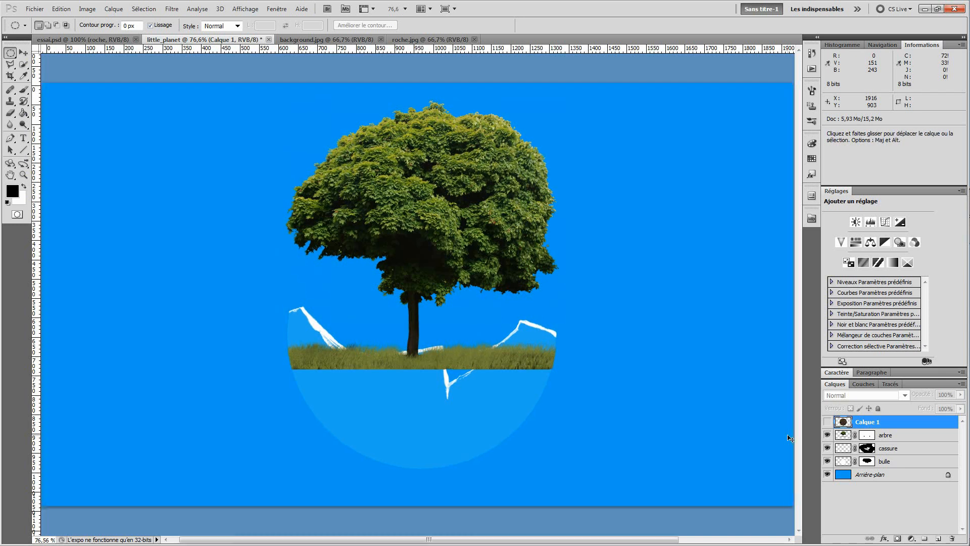
Step: Select the bulle layer and enlarge the hard round brush to 641 px
key(ctrl+plus)
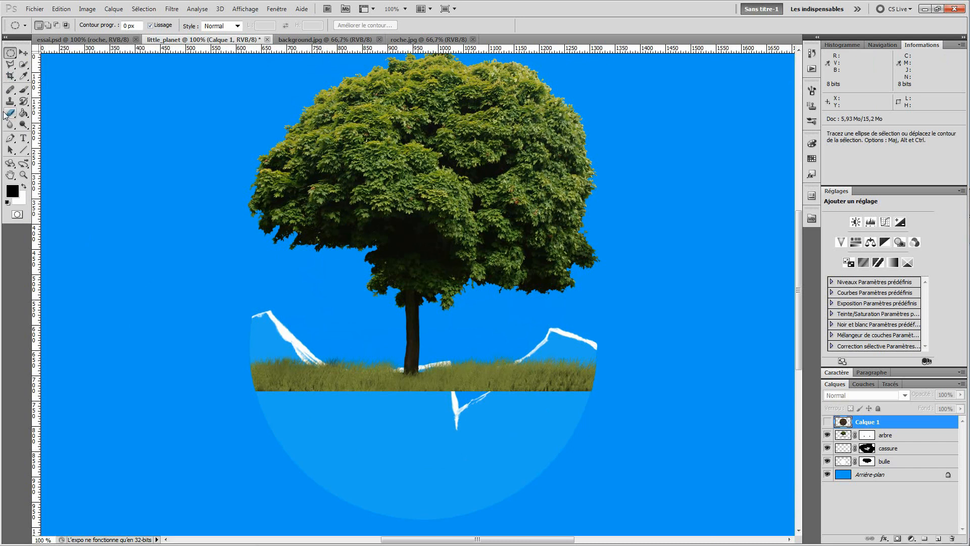
click(23, 91)
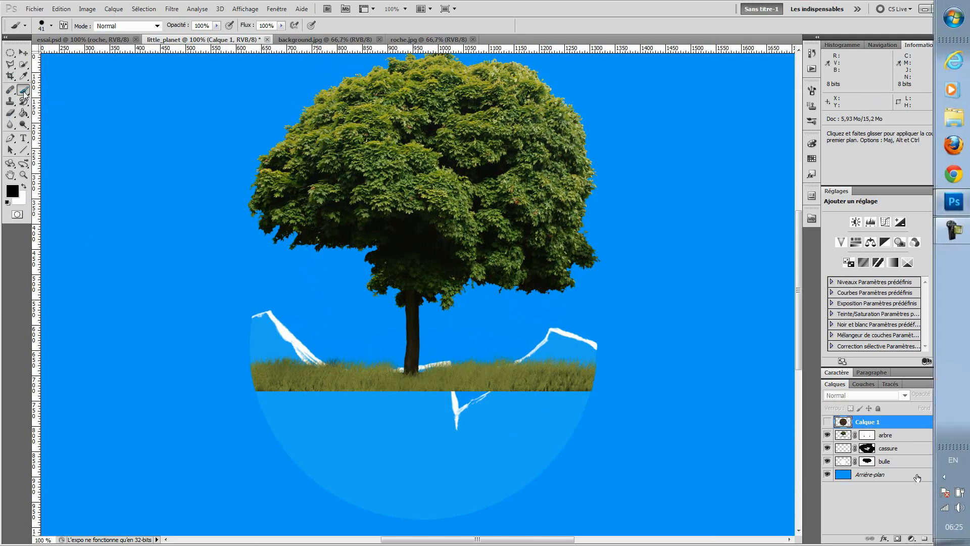
click(886, 462)
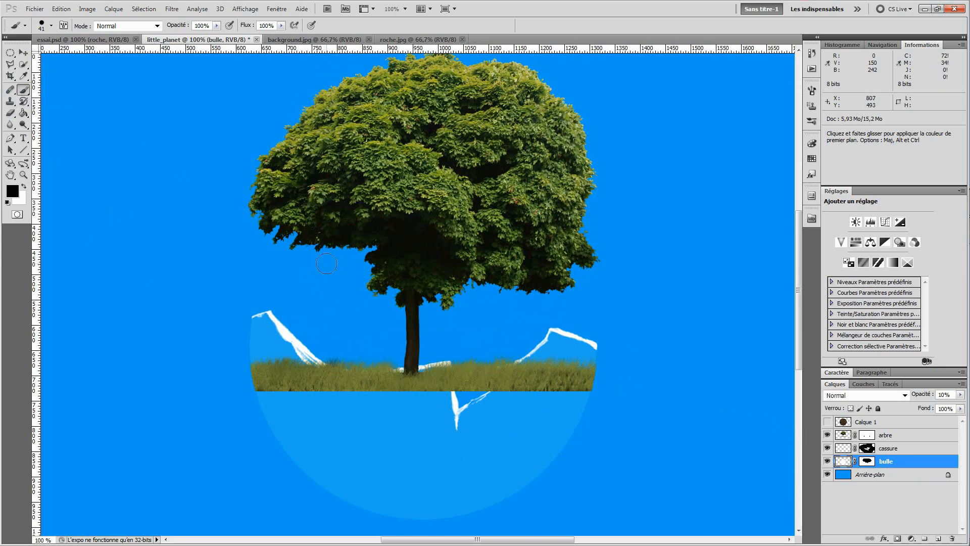
click(43, 28)
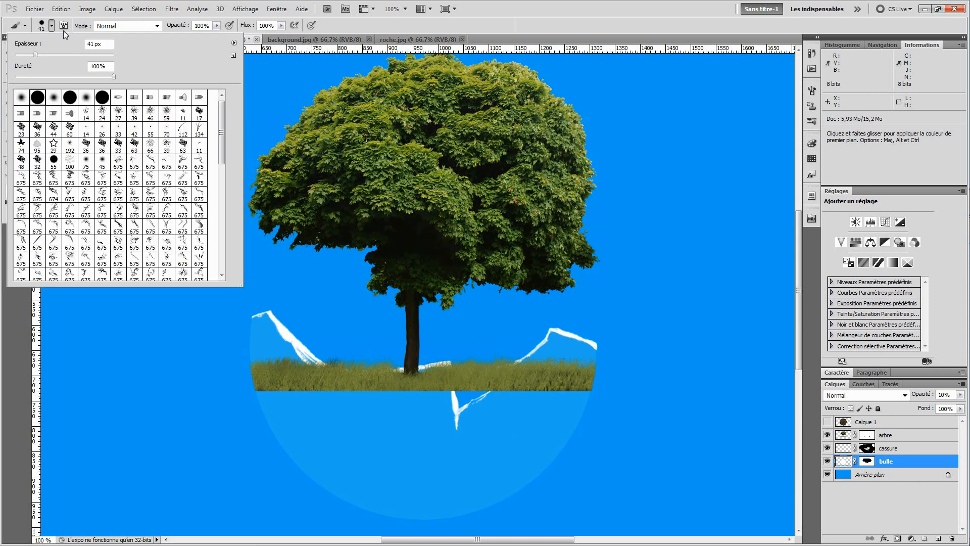
click(103, 45)
drag(103, 44, 87, 45)
key(shift)
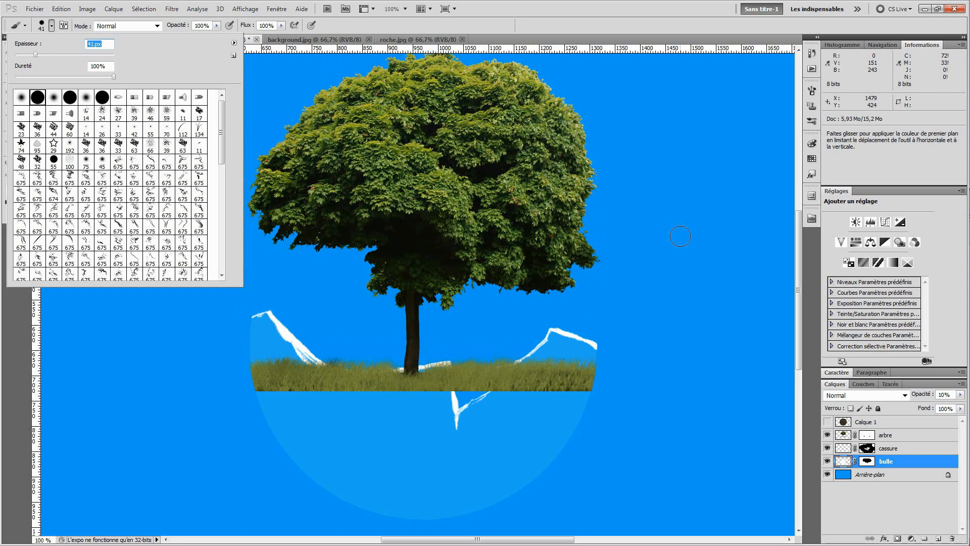
key(bracketright)
key(bracketright)
key(bracketright)
key(bracketright)
key(bracketright)
key(bracketright)
key(bracketright)
key(bracketright)
key(bracketright)
key(bracketright)
key(bracketright)
key(bracketright)
key(bracketright)
key(bracketright)
key(bracketright)
key(bracketright)
key(bracketright)
key(bracketright)
key(bracketright)
key(bracketright)
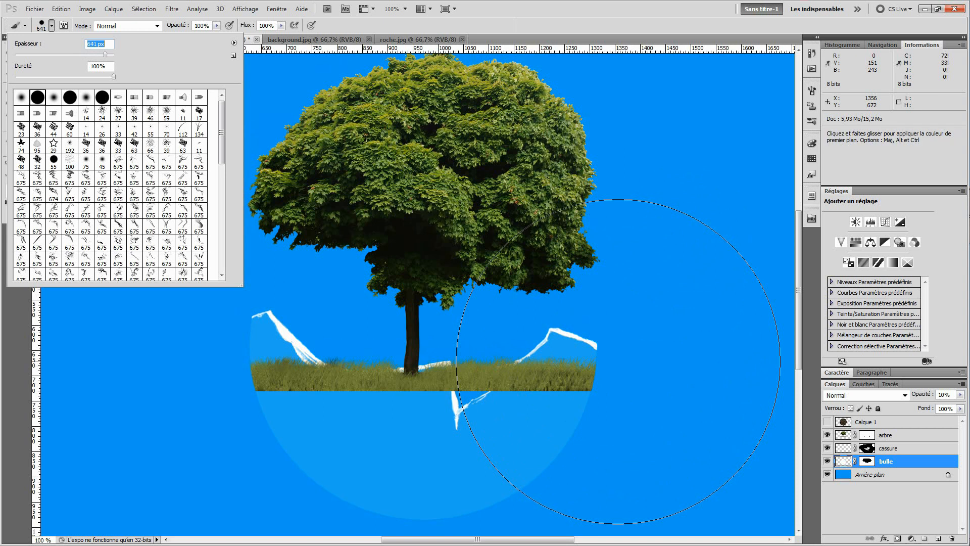
click(570, 12)
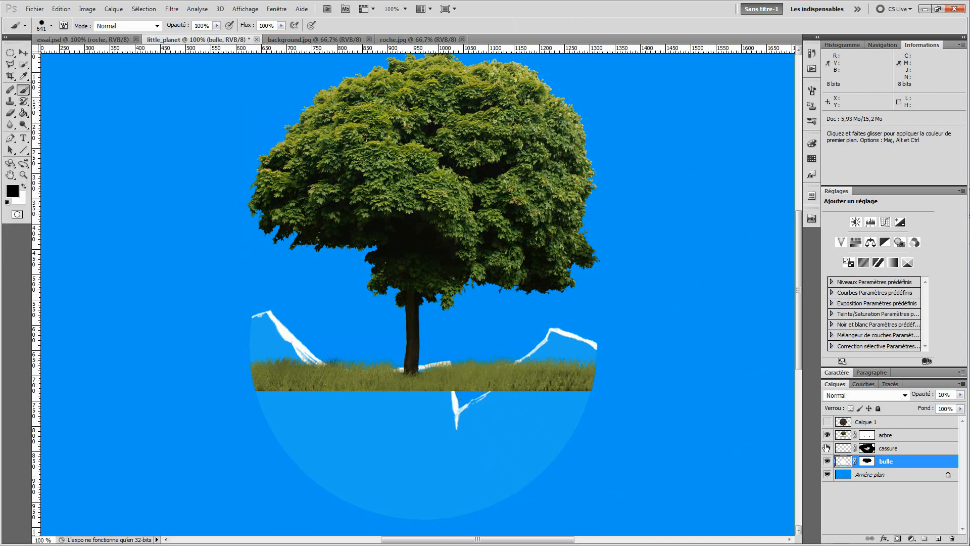
Step: Create a new layer above the hidden soil layer and name it "bulle entiere"
click(895, 425)
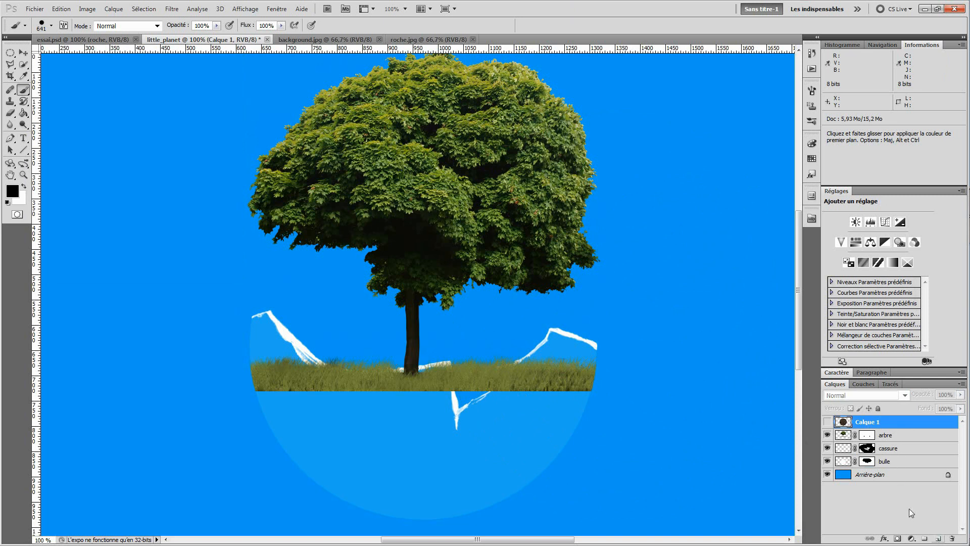
click(938, 537)
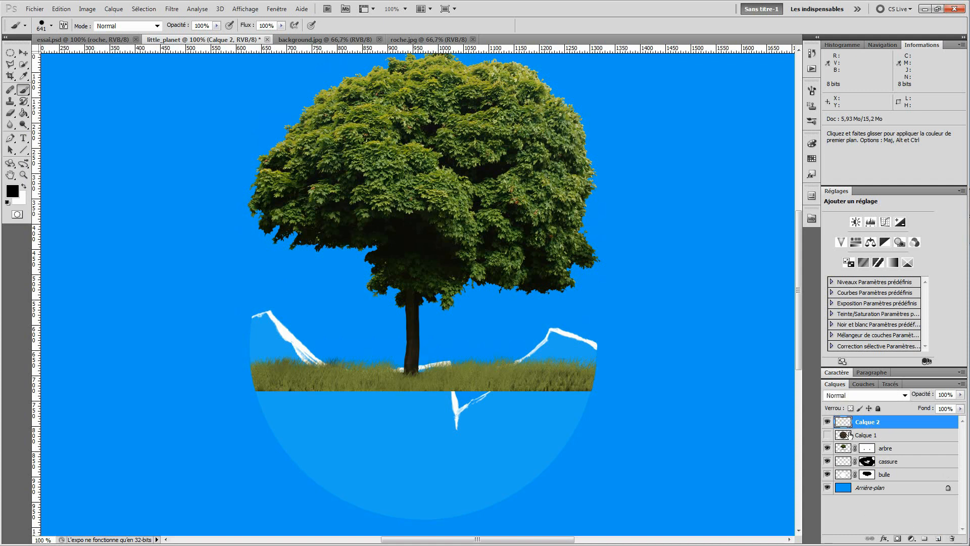
double_click(870, 422)
text(bulle entiere)
key(Return)
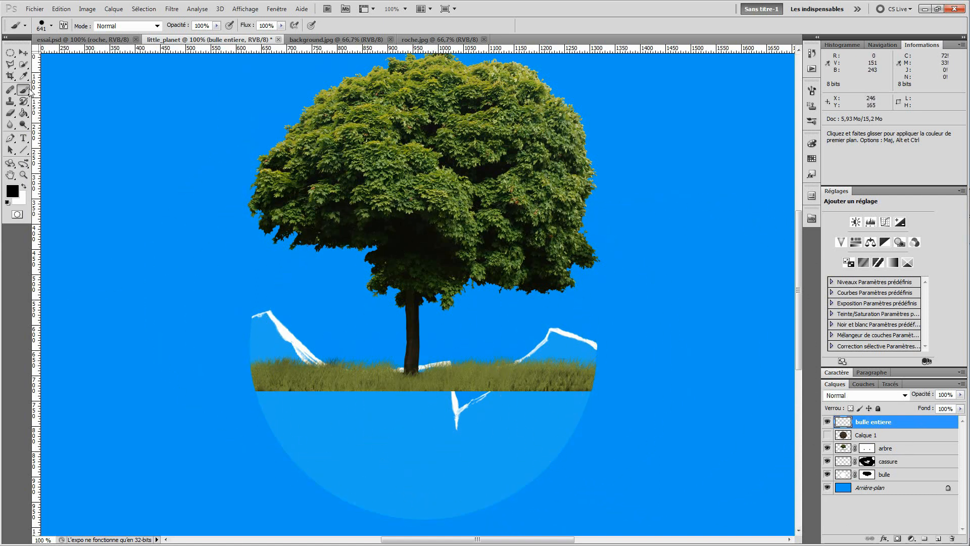
Step: Adjust the brush size to 691 px, comparing its outline with the bubble's circumference
click(41, 26)
click(110, 45)
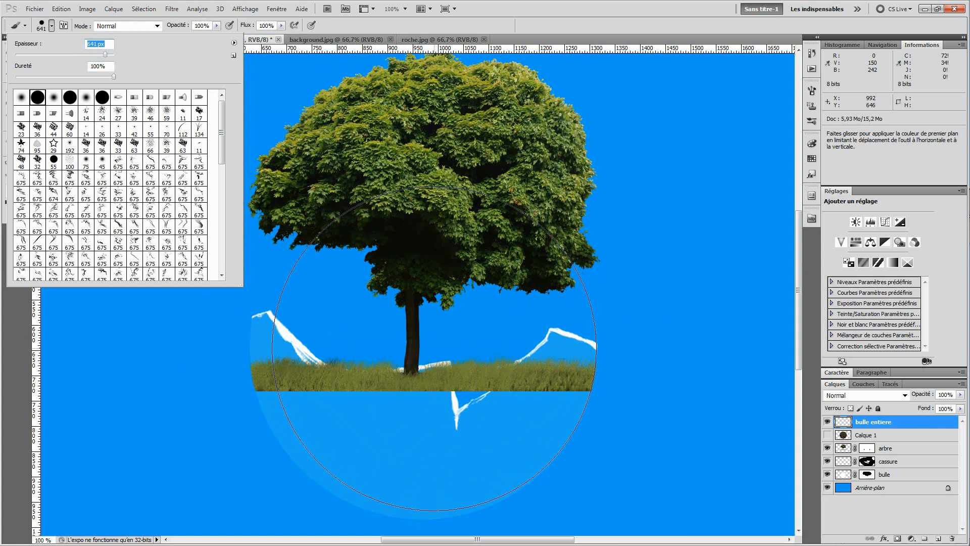
key(shift+Up)
key(shift+Up)
key(shift+Up)
key(shift+Up)
key(shift+Up)
key(shift+Up)
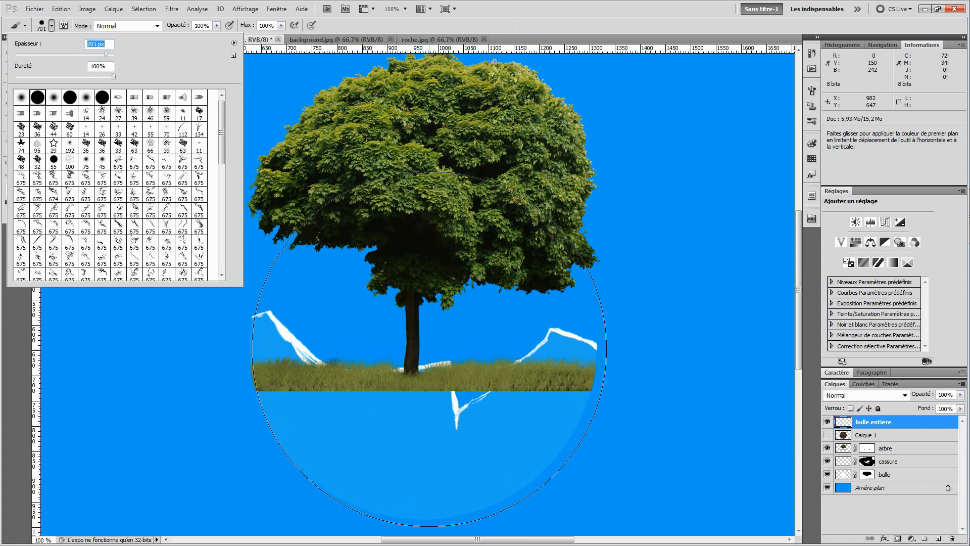
key(shift+Down)
key(shift+Down)
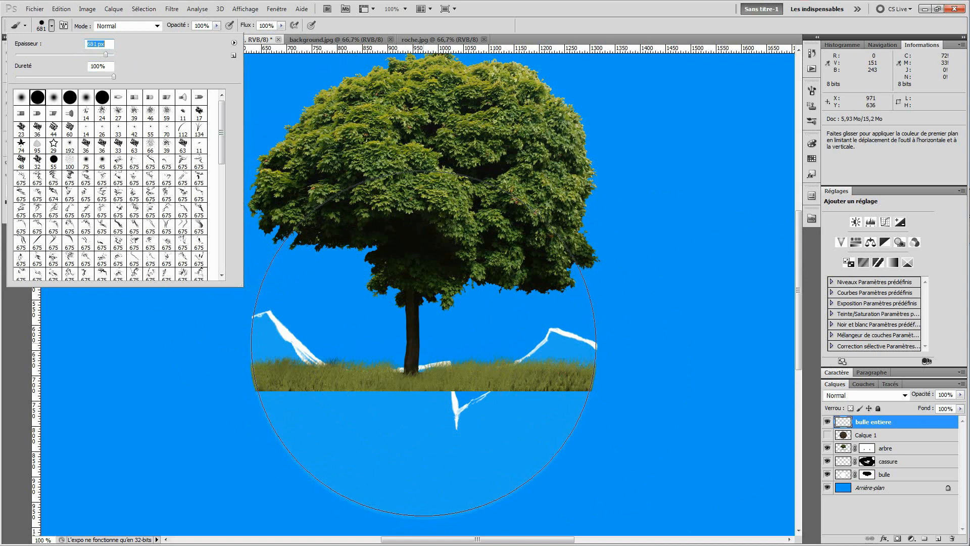
key(shift+Up)
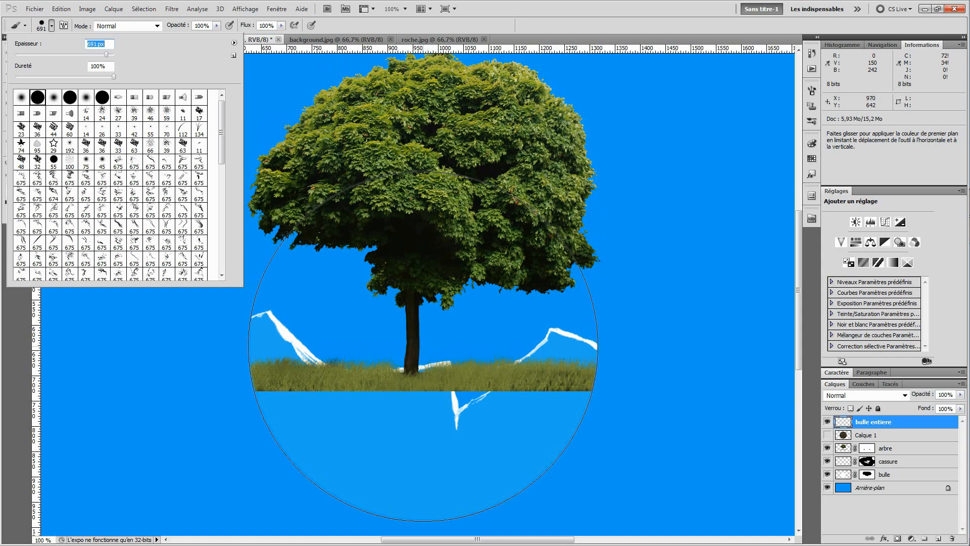
key(shift+Up)
key(shift+Down)
key(shift+Down)
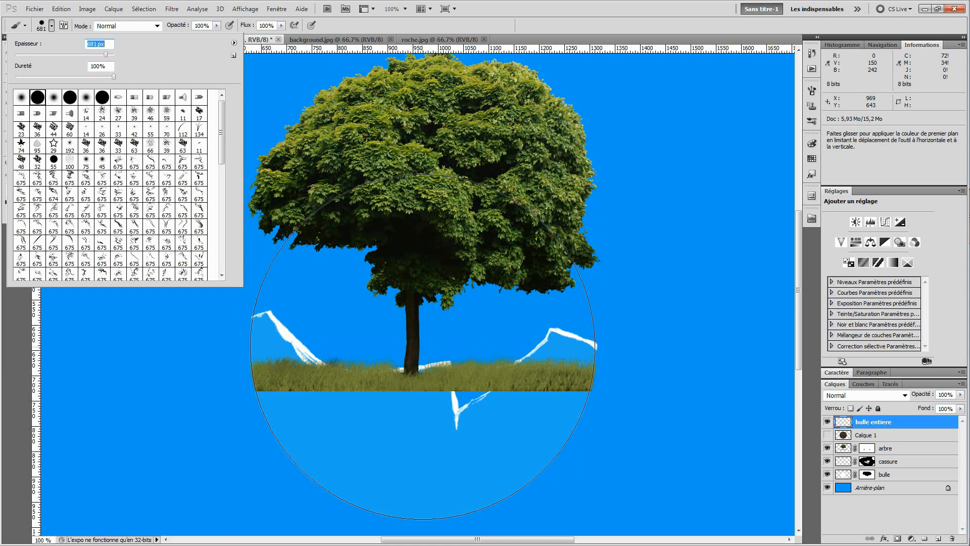
key(shift+Up)
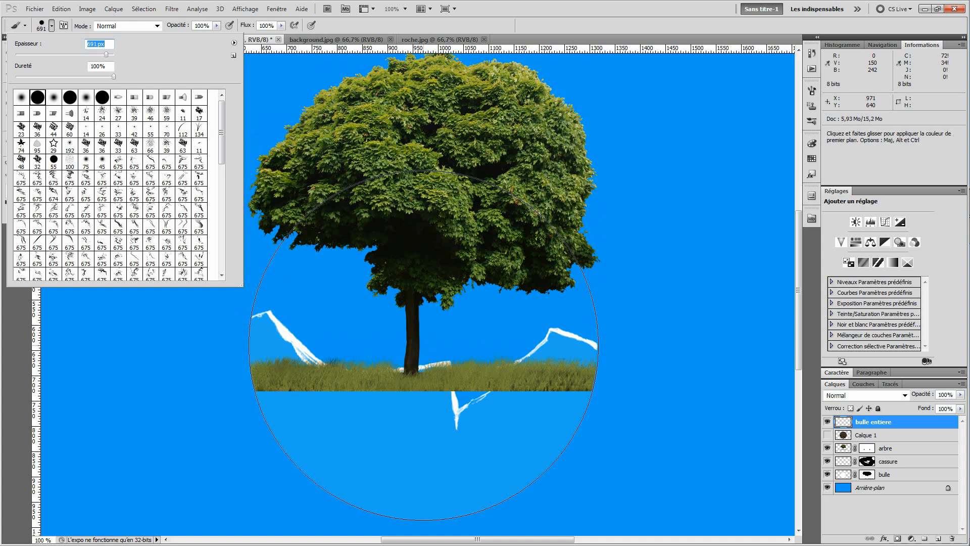
key(ctrl+plus)
key(ctrl+plus)
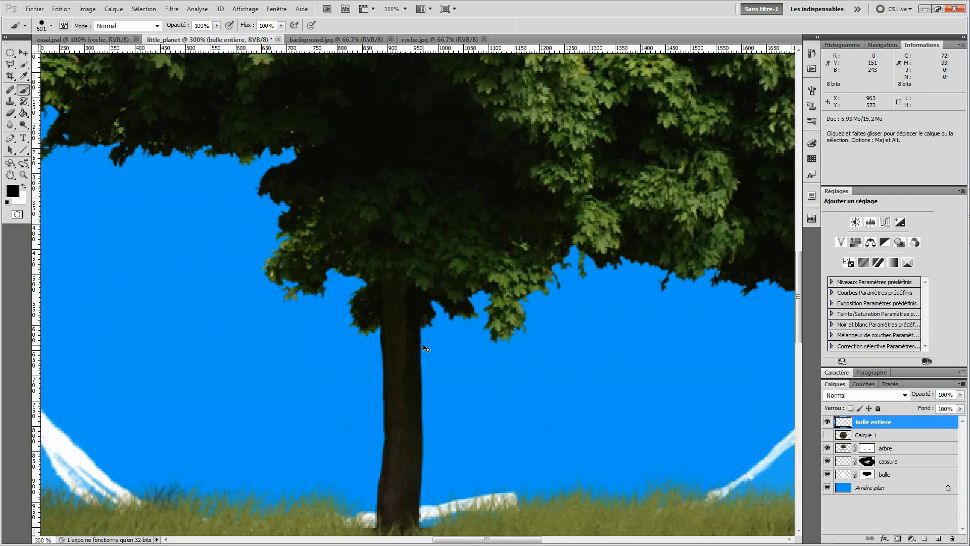
Step: Set the hard round brush to 690 px, stamp a black disc covering the whole bubble on "bulle entiere", and hide that layer
key(ctrl+minus)
key(ctrl+minus)
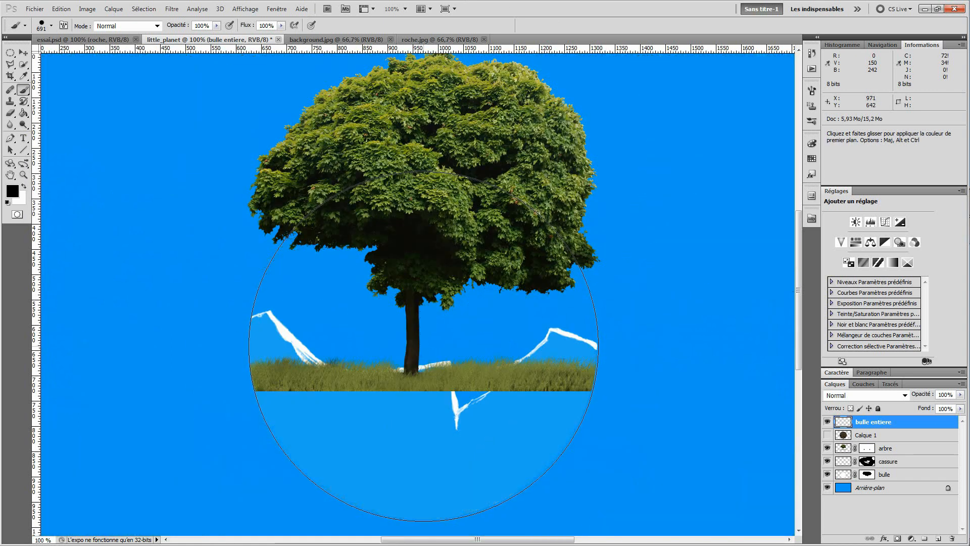
click(51, 25)
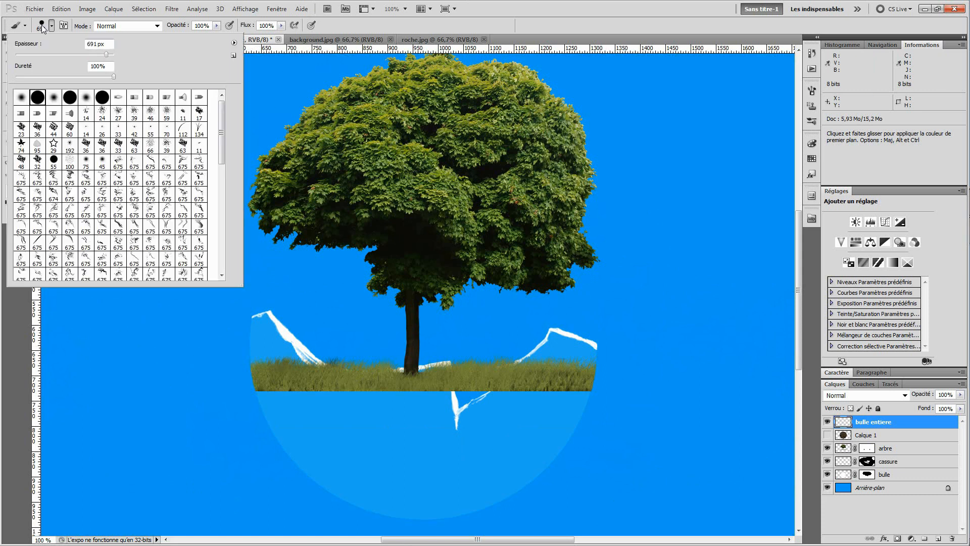
click(96, 43)
key(Down)
key(Return)
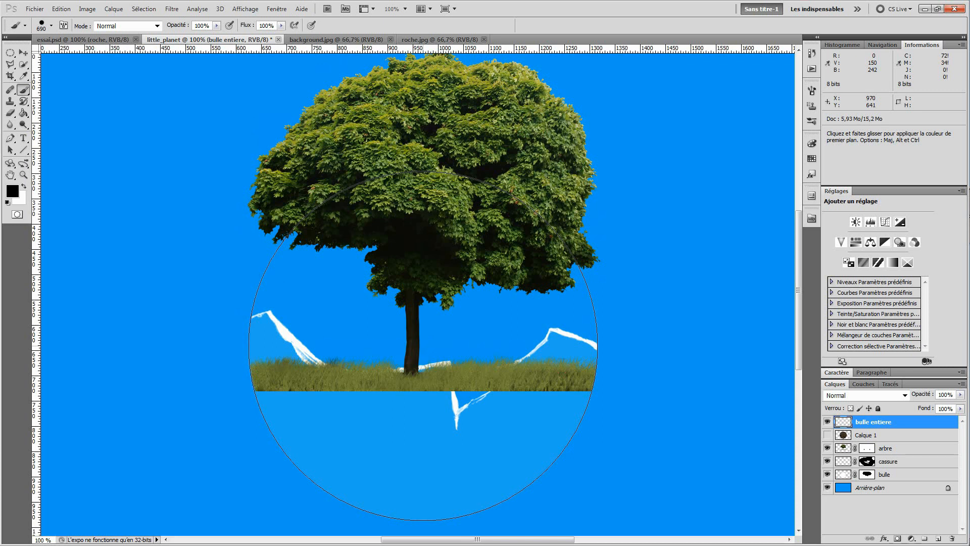
click(423, 346)
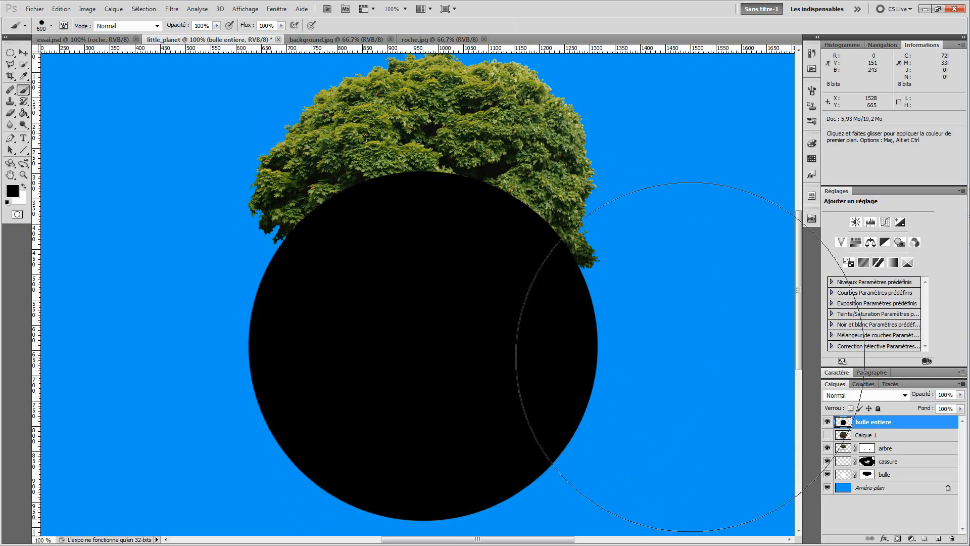
click(826, 421)
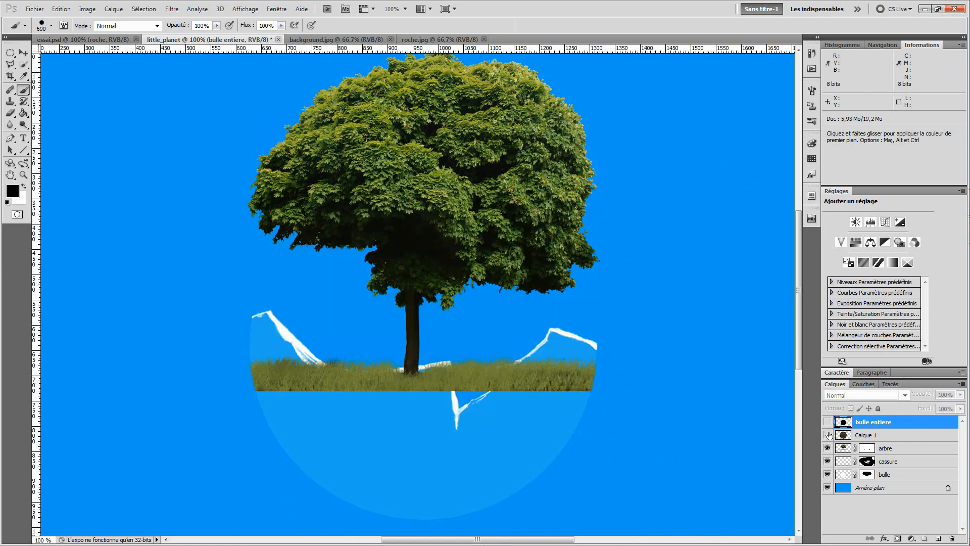
Step: Show the soil layer Calque 1 and rename it "terre"
double_click(862, 435)
text(te)
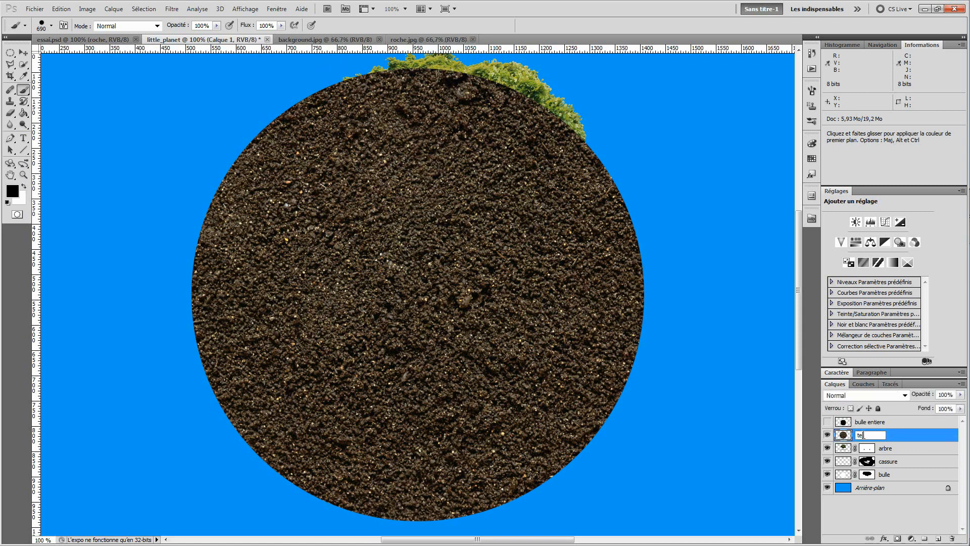
text(rre)
key(Return)
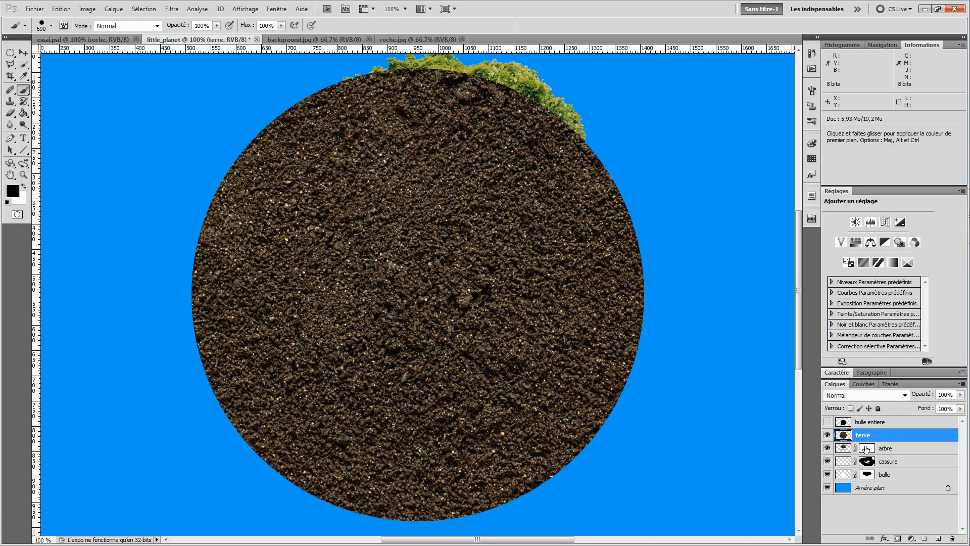
ctrl+click(842, 422)
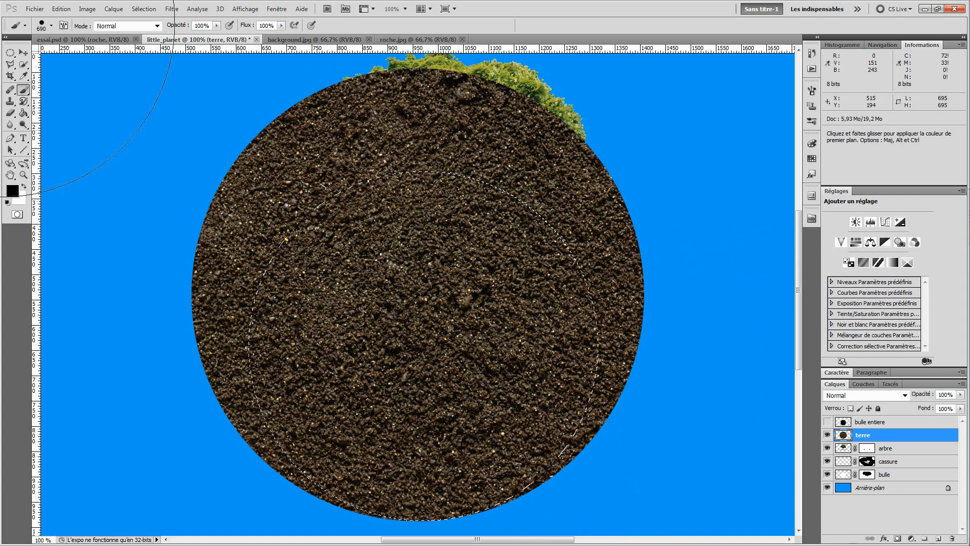
click(23, 53)
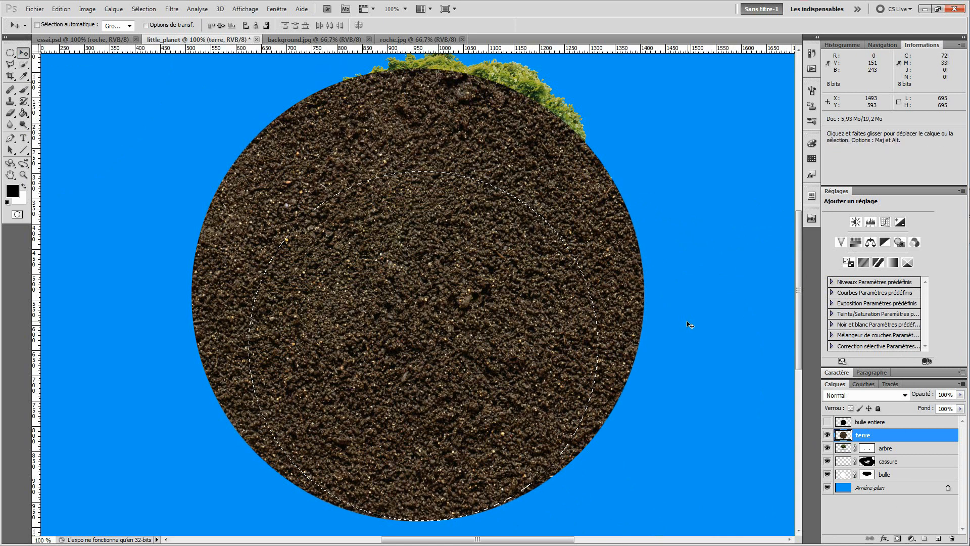
key(ctrl+d)
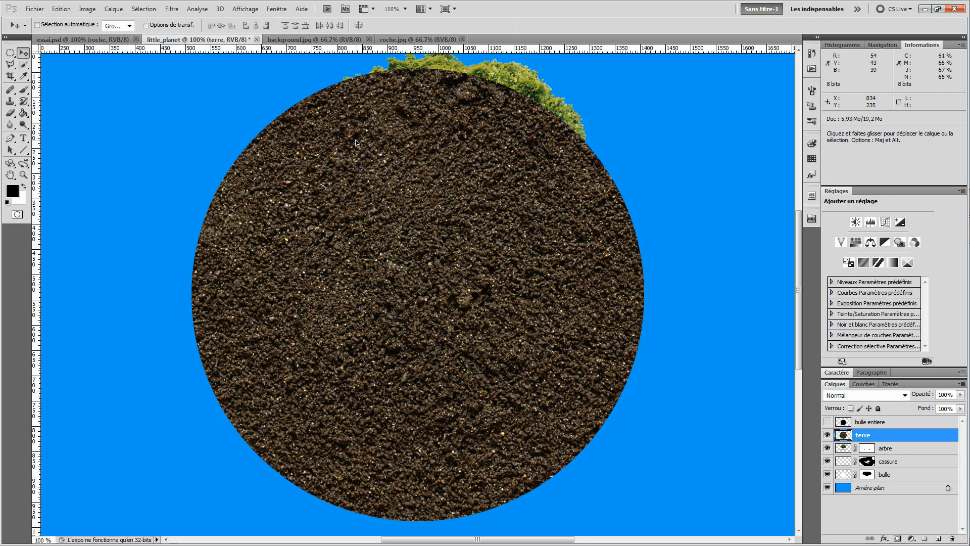
Step: Lower the terre layer's opacity to 76% and reposition the soil circle so it surrounds the bubble
drag(357, 143, 372, 174)
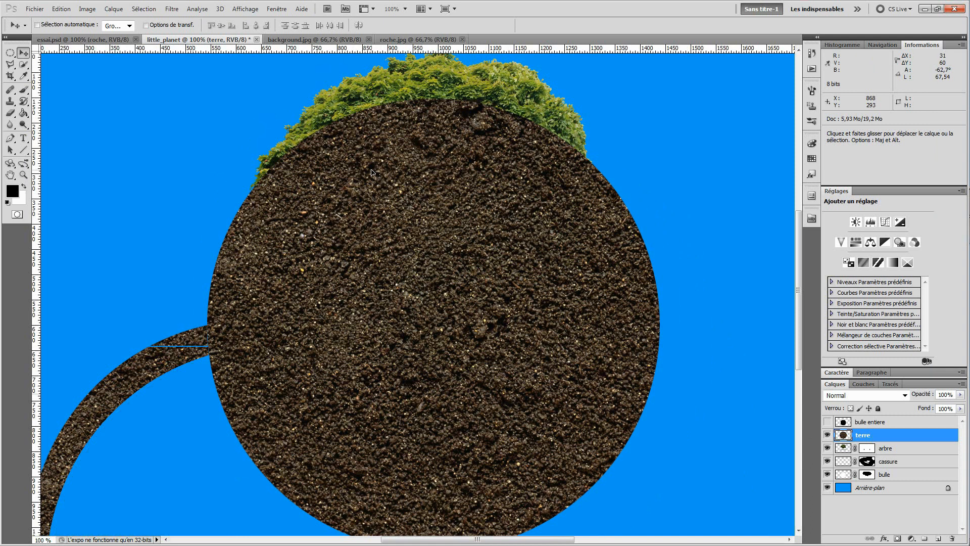
drag(918, 396, 912, 405)
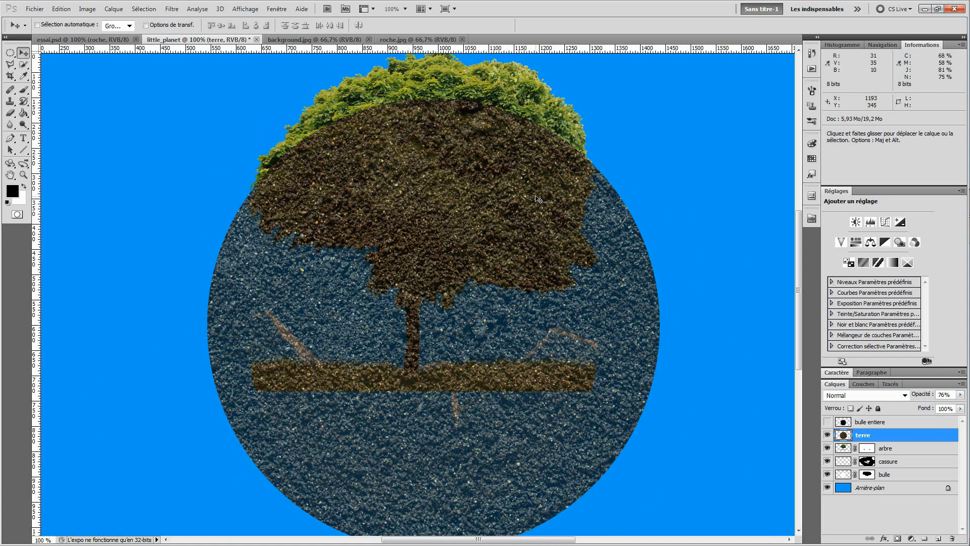
key(ctrl+0)
mouse_move(466, 229)
mouse_down()
mouse_move(464, 250)
mouse_move(459, 241)
mouse_up()
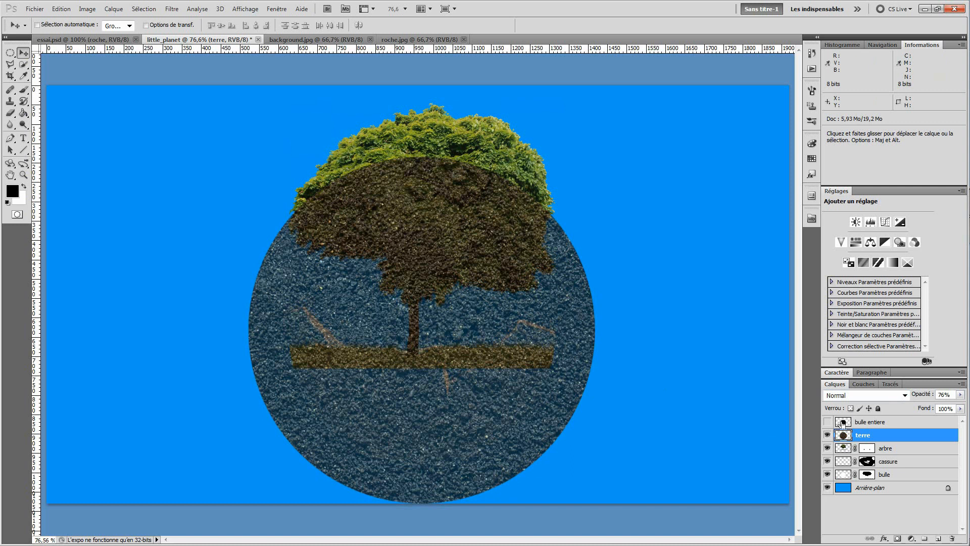
Step: Mask the terre layer to the "bulle entiere" circle and paint black on the mask to remove the soil above the ground line
ctrl+click(843, 423)
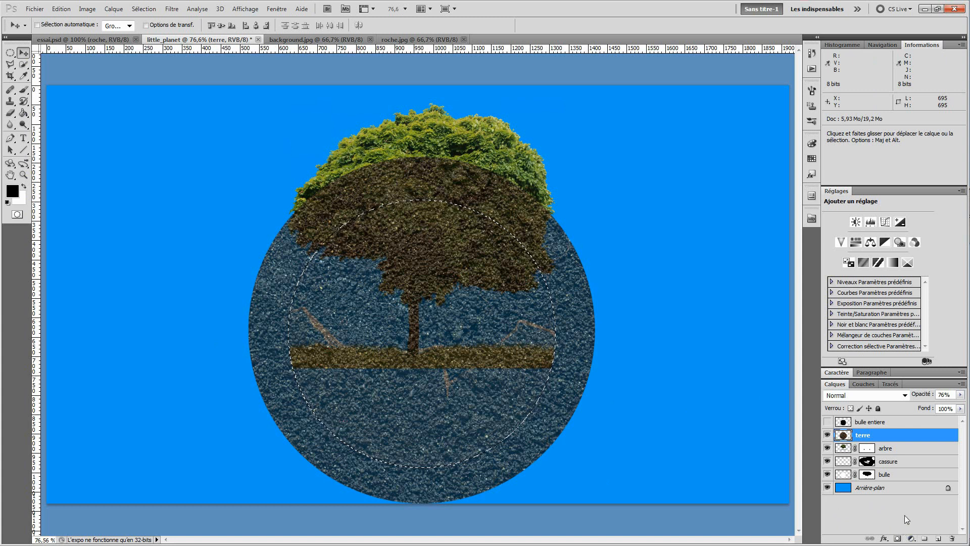
click(898, 539)
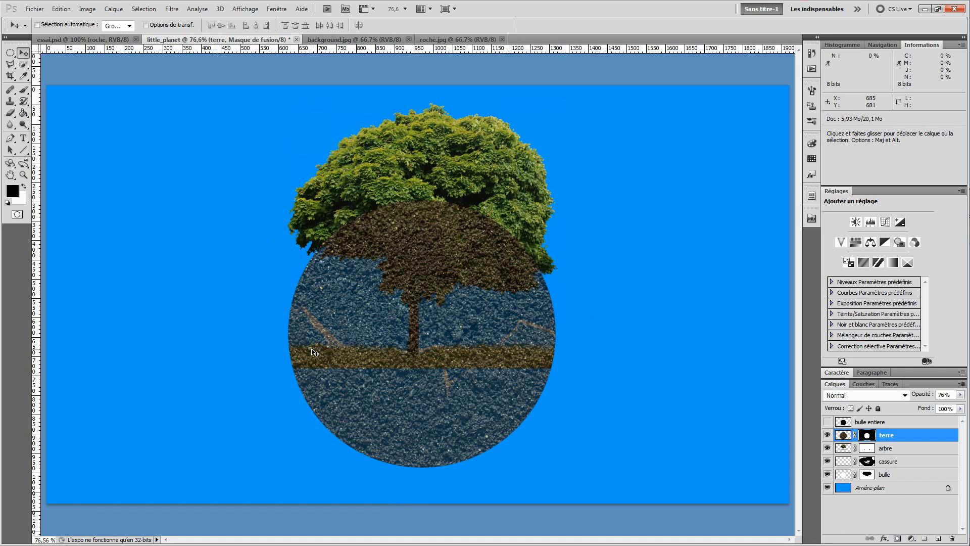
click(24, 90)
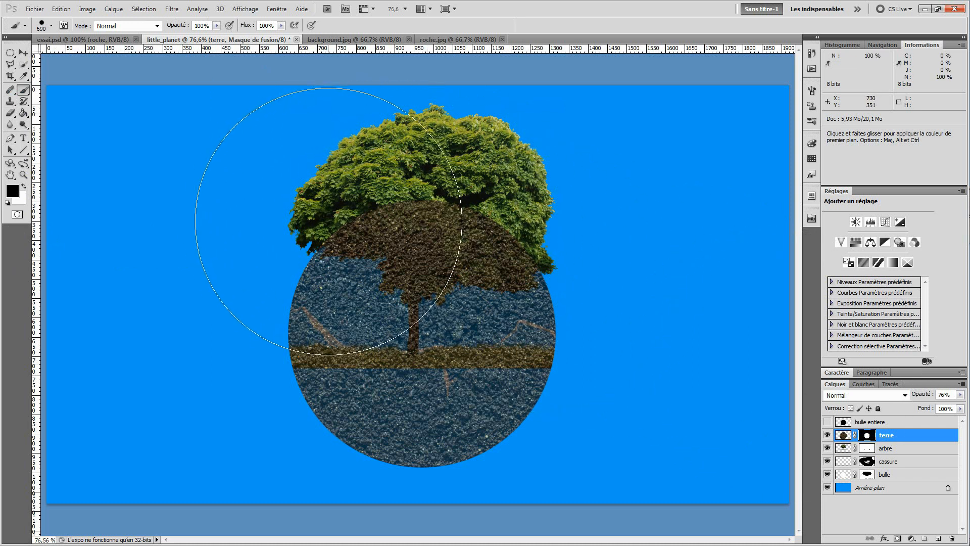
mouse_move(305, 188)
mouse_down()
mouse_move(500, 220)
mouse_move(372, 220)
mouse_up()
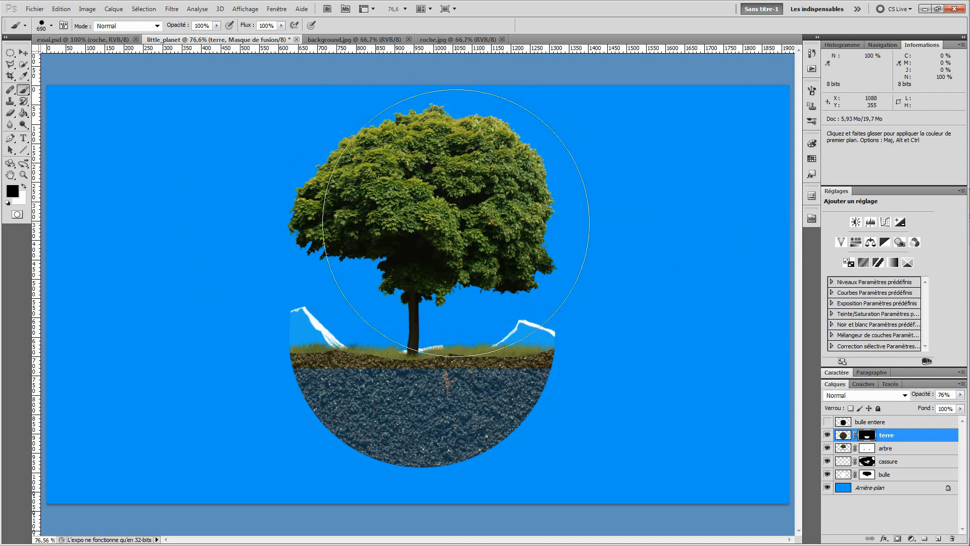
Step: Choose the soft round brush with 0% hardness for refining the soil's edge on the terre mask
click(43, 25)
click(20, 96)
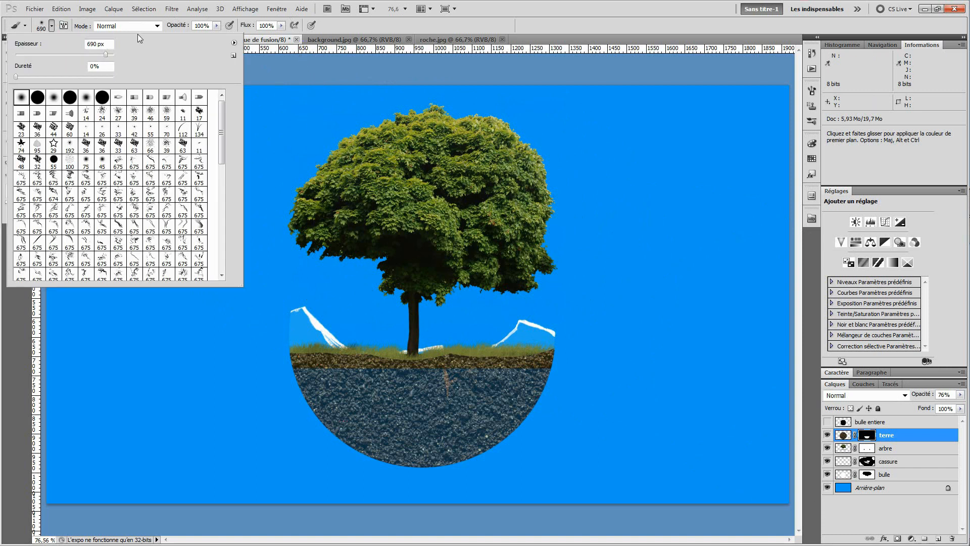
click(504, 19)
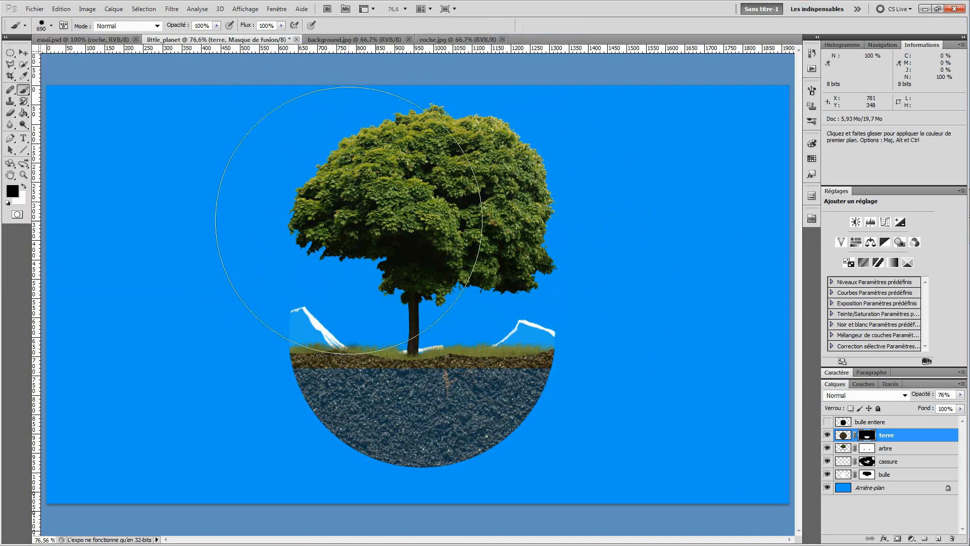
key(ctrl+plus)
key(ctrl+plus)
key(ctrl+plus)
drag(258, 397, 390, 123)
key(ctrl+0)
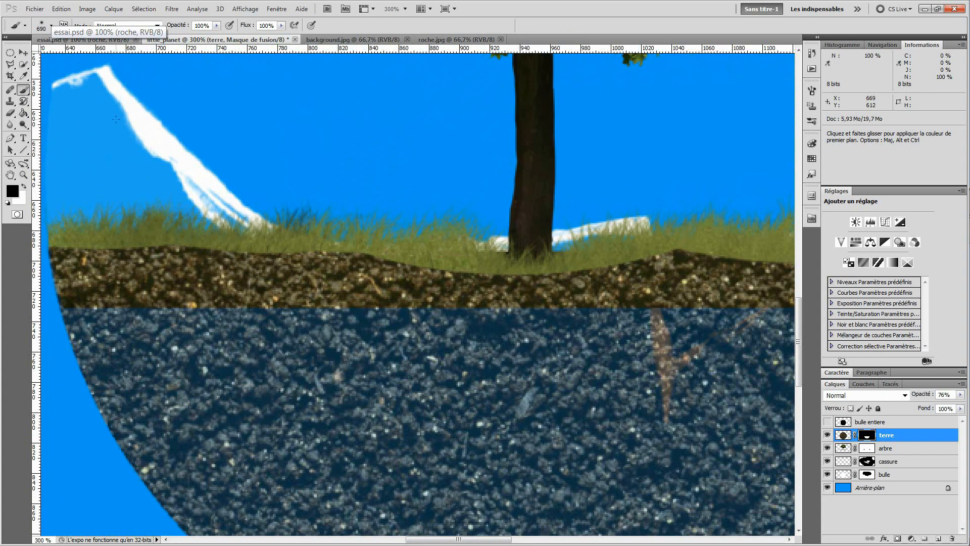
Step: Try a soft brush size of 1261 px for the terre mask
click(52, 26)
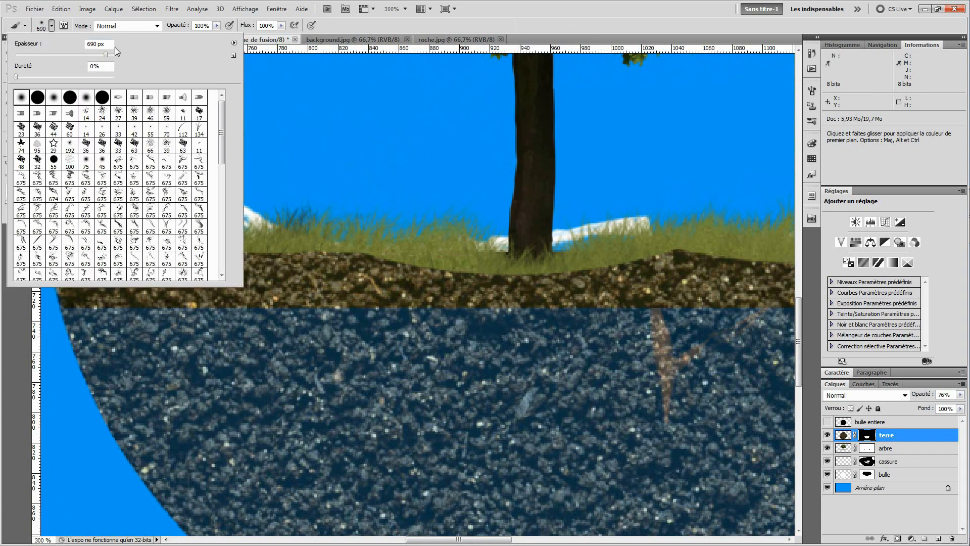
double_click(101, 45)
key(shift+Down)
key(shift+Down)
key(shift+Down)
key(shift+Down)
key(shift+Down)
key(shift+Down)
key(shift+Down)
key(shift+Down)
key(shift+Down)
key(shift+Down)
key(shift+Down)
text(1261)
key(Return)
key(ctrl+0)
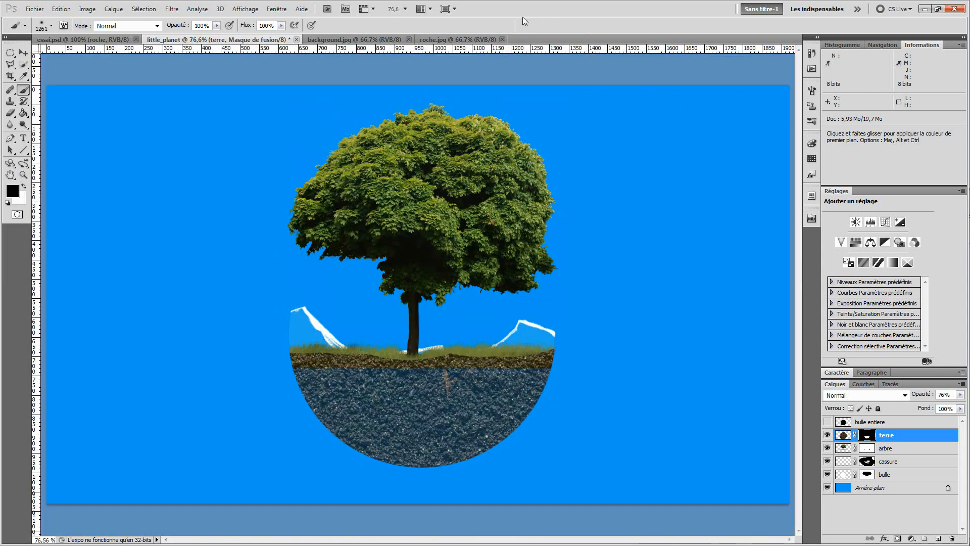
Step: Try a 100 px soft brush and compare its outline with the soil's edge at the bubble's left rim
click(48, 24)
drag(111, 44, 27, 59)
text(100)
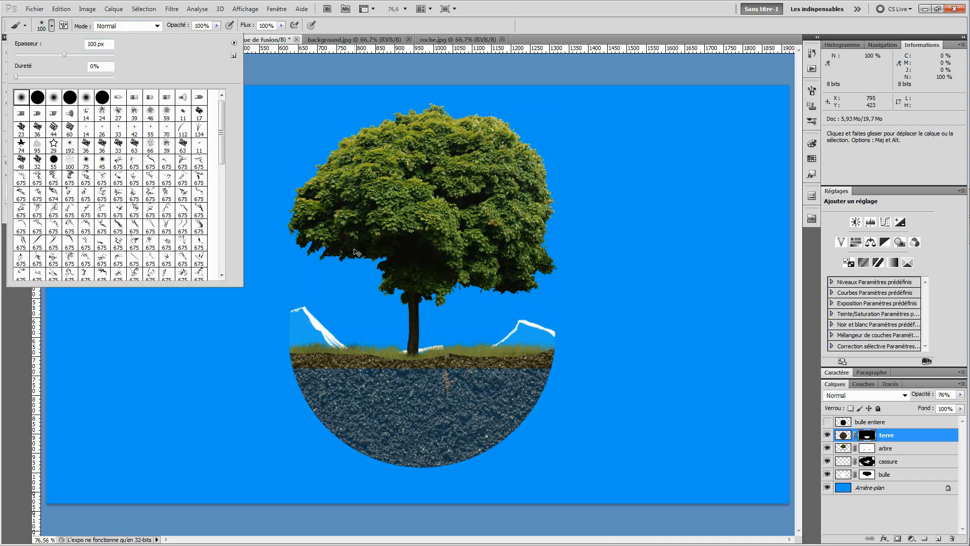
key(ctrl+plus)
key(ctrl+plus)
key(ctrl+0)
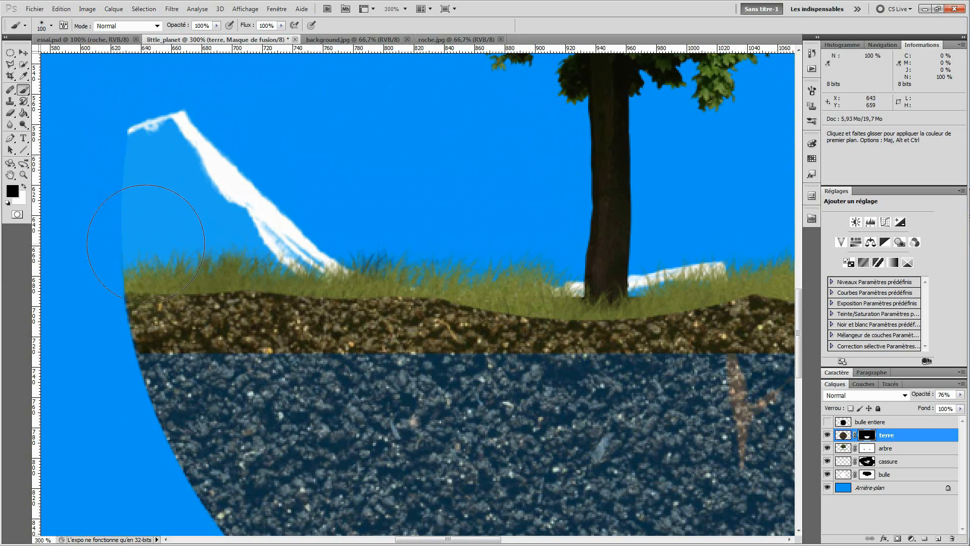
Step: Set the soft brush to 20 px and mask out the soil's upper edge between the bubble's left rim and the trunk
click(48, 29)
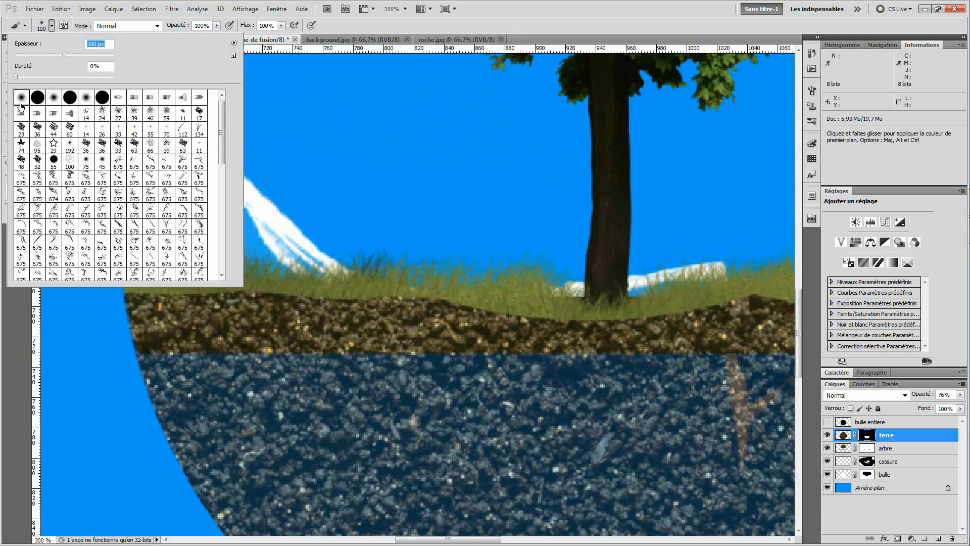
text(20)
click(628, 22)
mouse_move(134, 288)
mouse_down()
mouse_move(166, 297)
mouse_move(201, 283)
mouse_move(238, 303)
mouse_move(130, 311)
mouse_move(331, 293)
mouse_move(174, 314)
mouse_move(134, 310)
mouse_move(283, 314)
mouse_move(367, 296)
mouse_move(259, 305)
mouse_up()
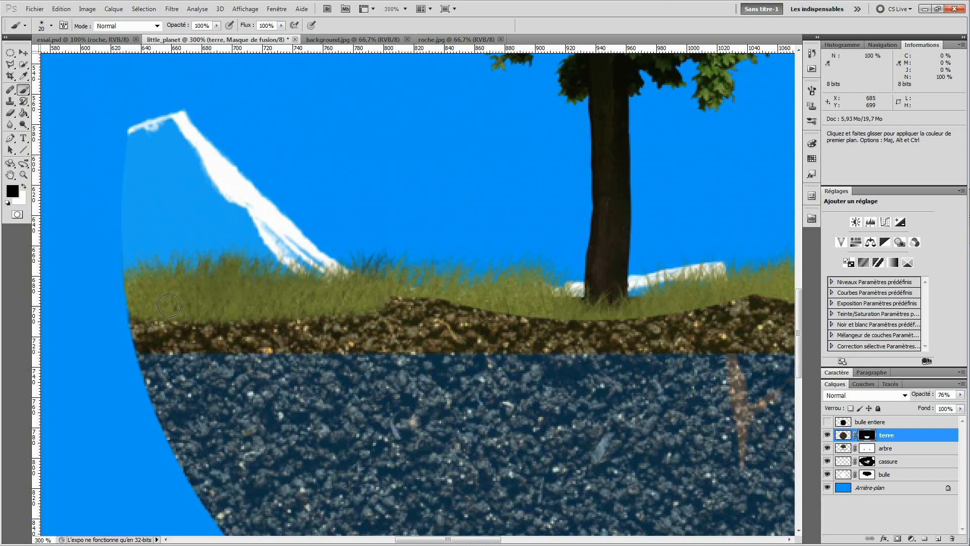
mouse_move(138, 311)
mouse_down()
mouse_move(233, 323)
mouse_move(477, 310)
mouse_move(263, 311)
mouse_up()
mouse_move(468, 307)
mouse_down()
mouse_move(570, 304)
mouse_move(454, 316)
mouse_move(174, 315)
mouse_up()
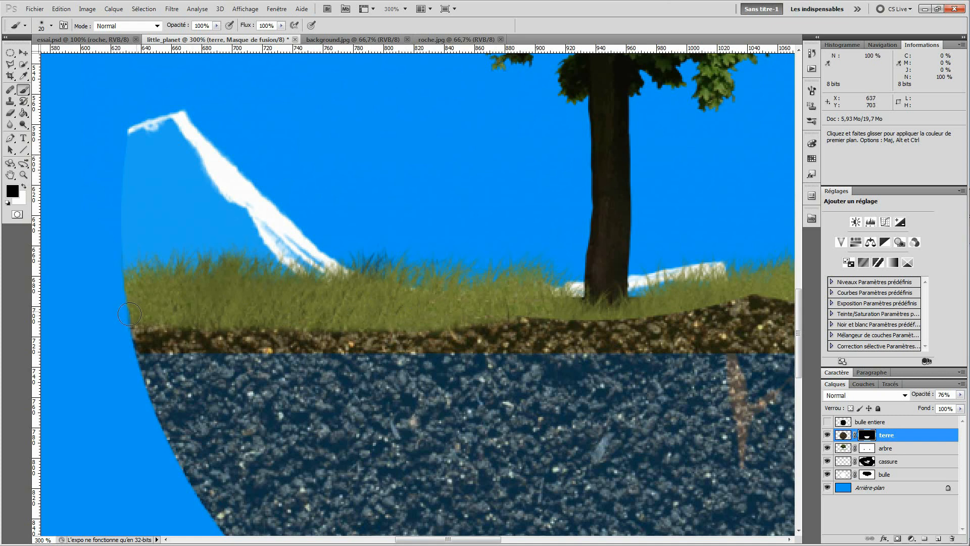
Step: Paint further down on the terre mask to uncover the grass from the left rim to beneath the trunk
click(42, 27)
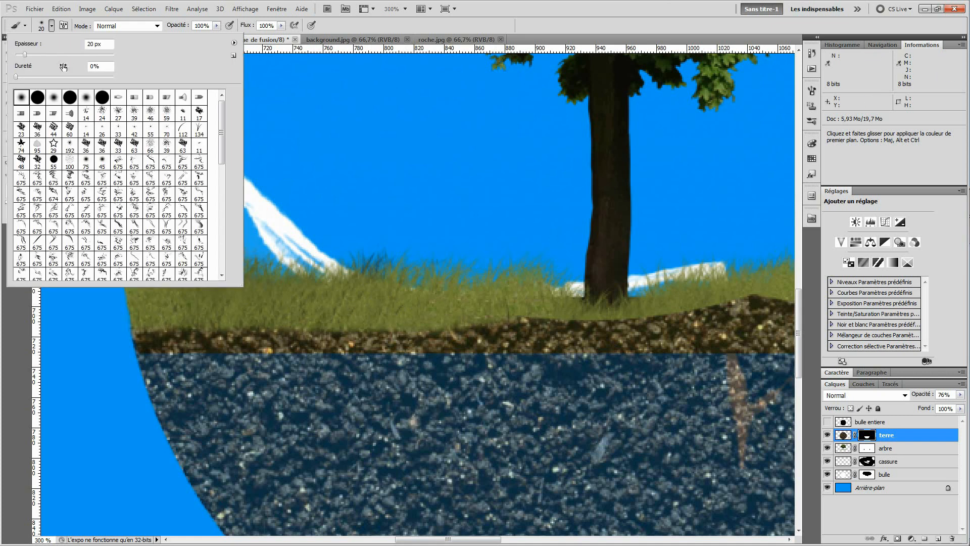
click(498, 10)
drag(145, 320, 212, 315)
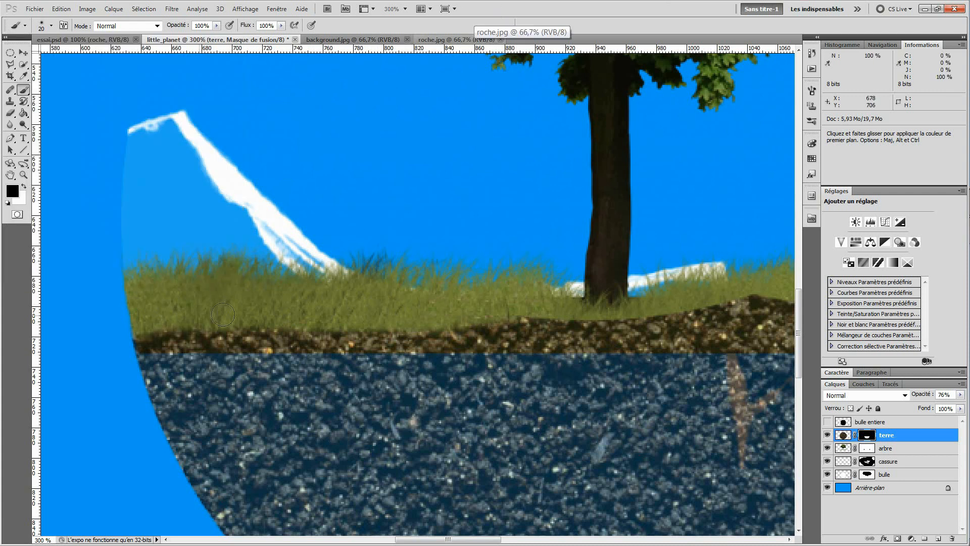
drag(445, 324, 731, 311)
mouse_move(457, 329)
mouse_down()
mouse_move(157, 328)
mouse_move(170, 316)
mouse_up()
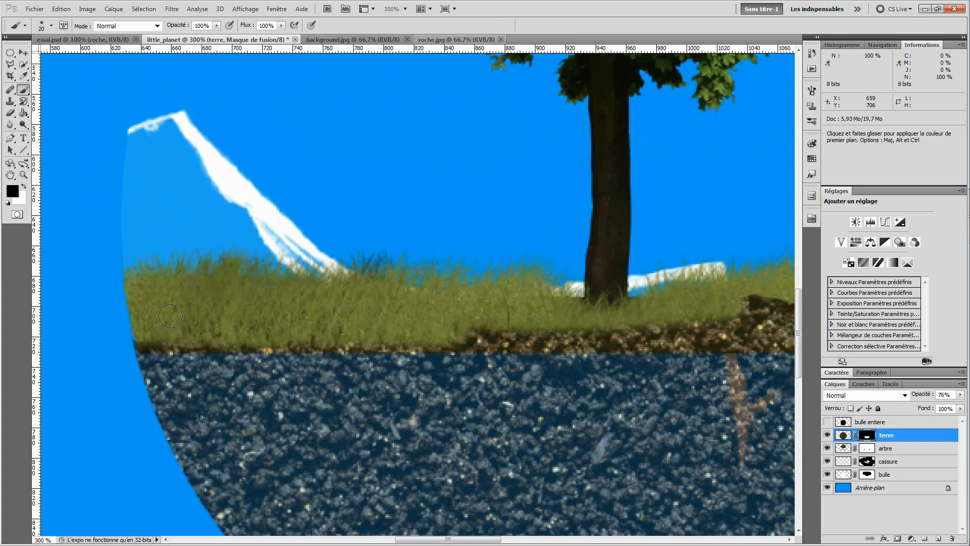
drag(414, 313, 318, 309)
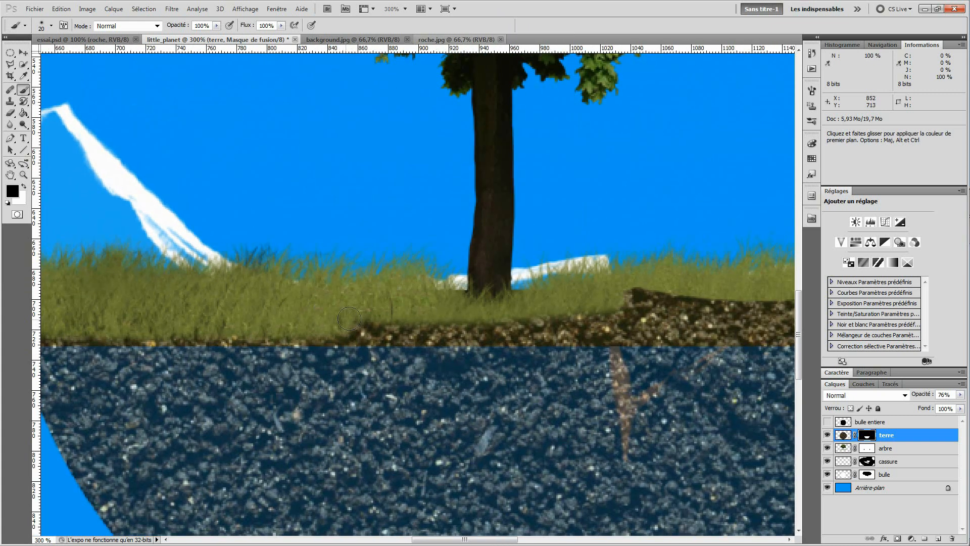
drag(406, 319, 533, 323)
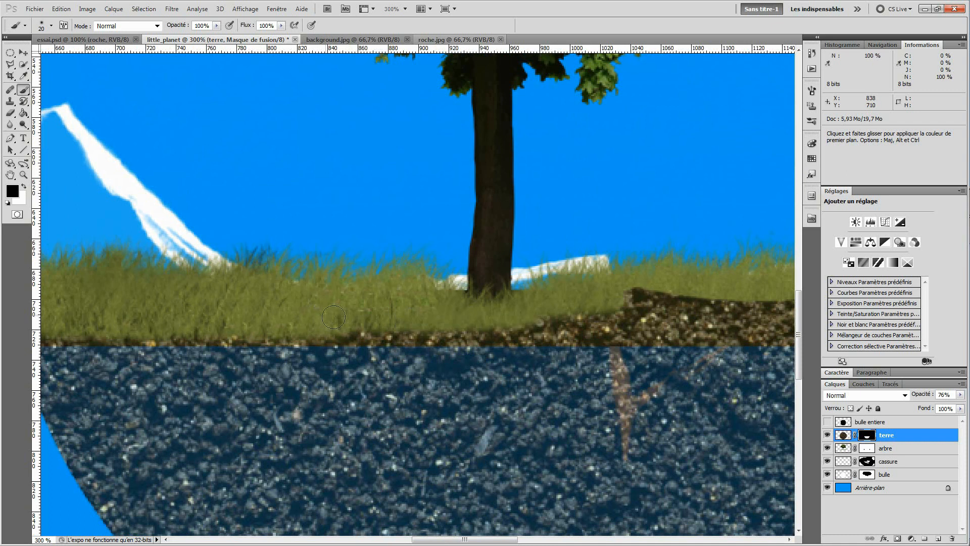
Step: Mask out the soil over the grass from the trunk to the bubble's right rim, leaving a thin soil strip below
drag(384, 320, 674, 311)
mouse_move(477, 324)
mouse_down()
mouse_move(669, 319)
mouse_move(627, 301)
mouse_move(687, 296)
mouse_move(609, 288)
mouse_move(664, 293)
mouse_move(640, 308)
mouse_move(376, 303)
mouse_move(554, 302)
mouse_move(433, 317)
mouse_move(398, 314)
mouse_move(602, 300)
mouse_up()
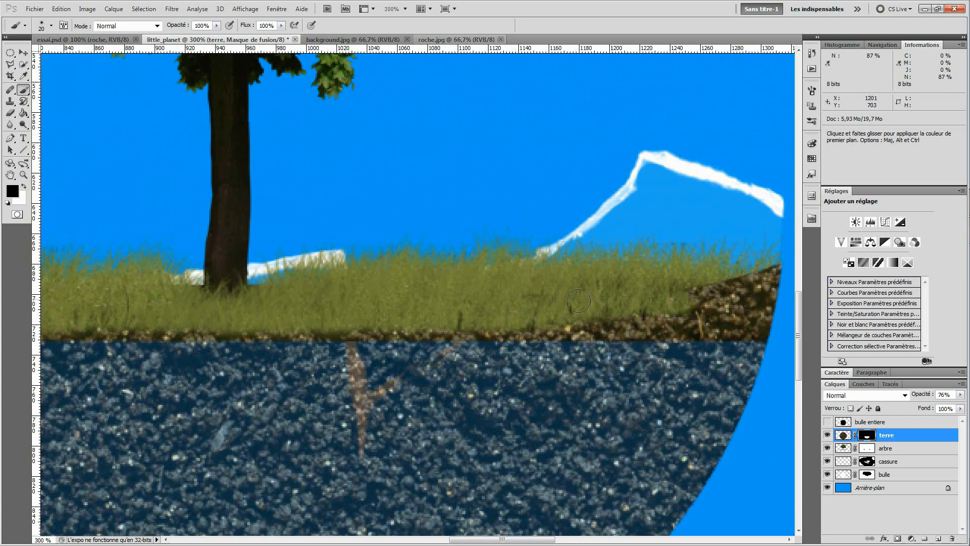
drag(676, 293, 724, 290)
mouse_move(741, 279)
mouse_down()
mouse_move(772, 267)
mouse_move(769, 321)
mouse_move(718, 312)
mouse_move(579, 321)
mouse_up()
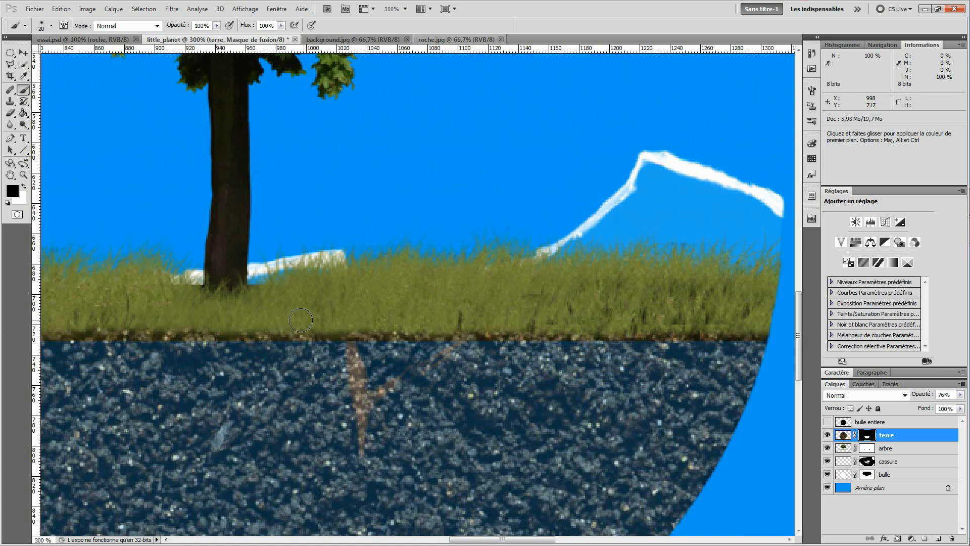
mouse_move(181, 302)
mouse_down()
mouse_move(331, 298)
mouse_move(413, 323)
mouse_move(366, 321)
mouse_up()
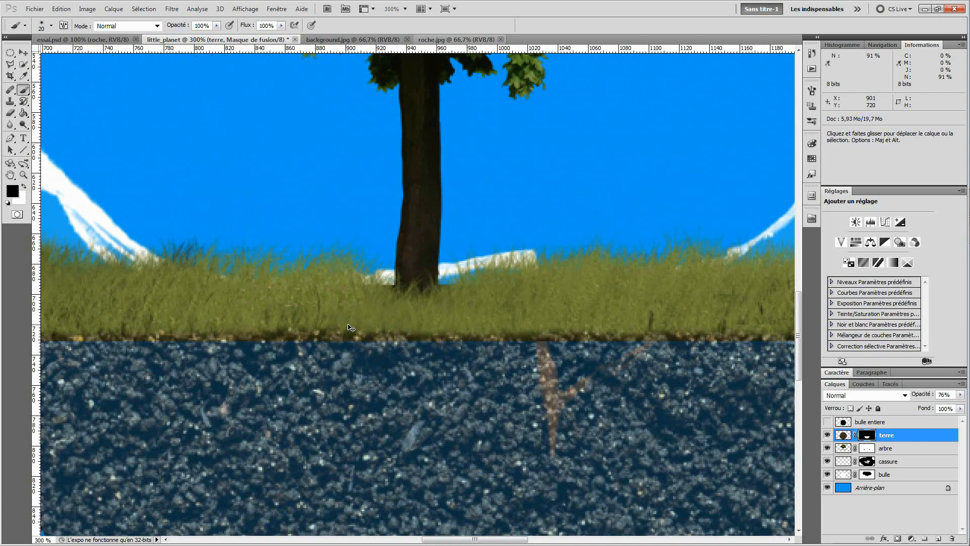
Step: Set the 20 px brush's hardness to 0% and soften the soil's upper edge on the terre mask left of the trunk
click(42, 26)
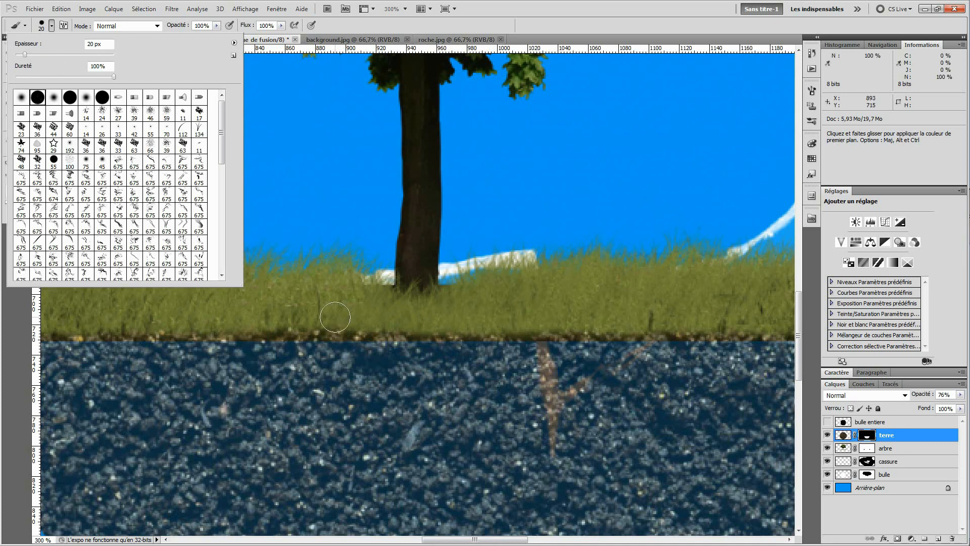
click(335, 317)
drag(330, 320, 256, 316)
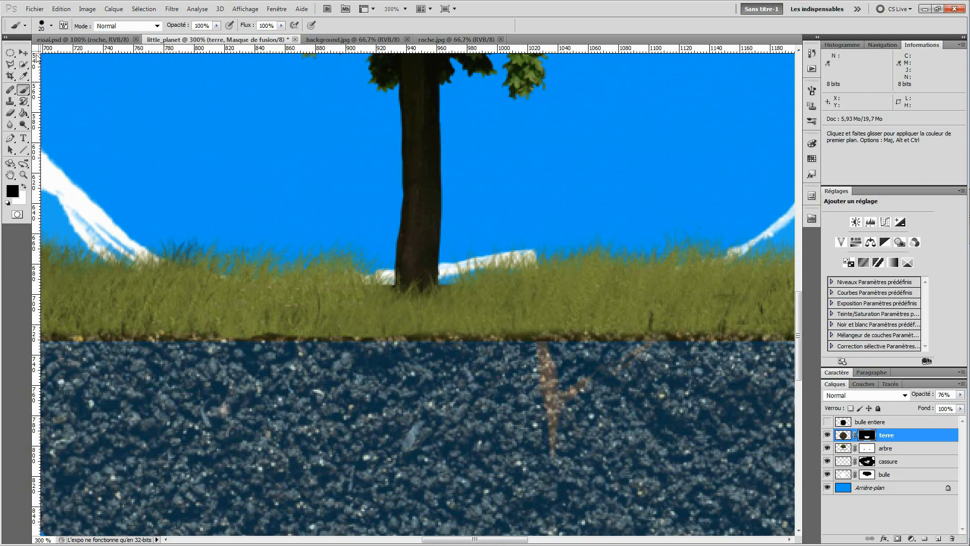
click(50, 25)
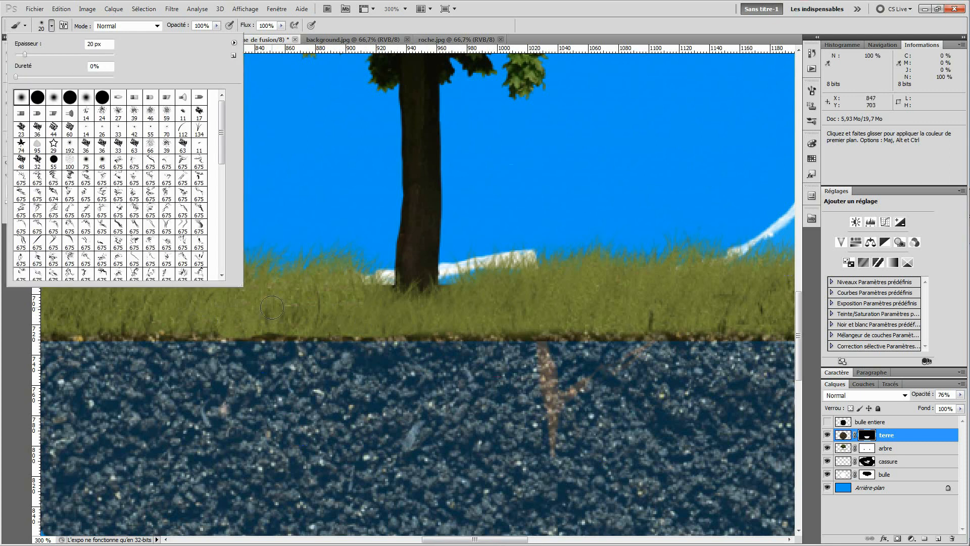
click(267, 324)
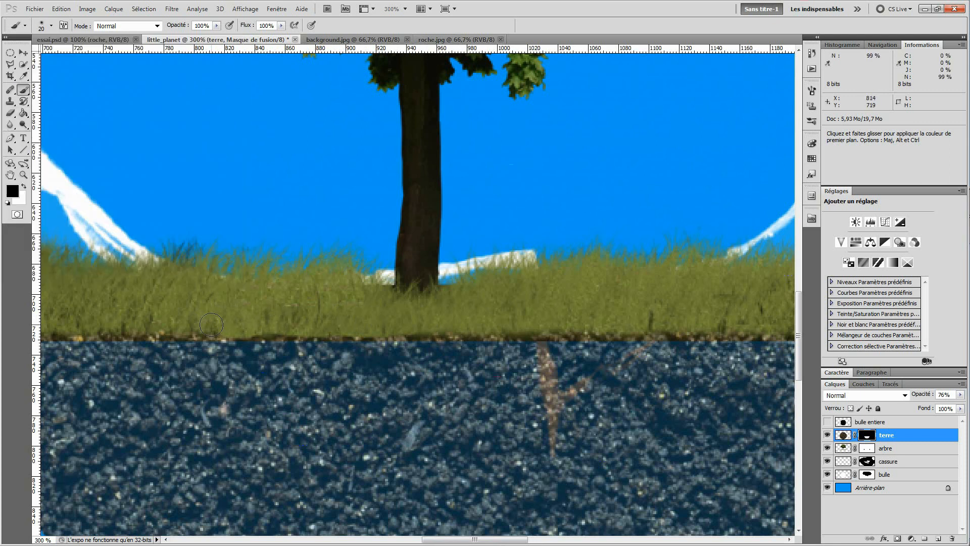
mouse_move(222, 309)
mouse_down()
mouse_move(284, 296)
mouse_move(256, 287)
mouse_up()
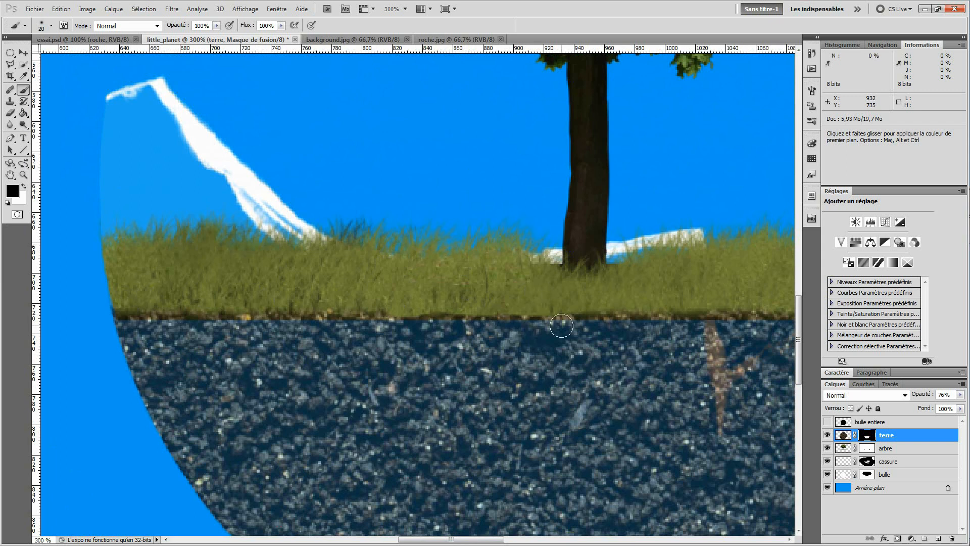
Step: With the 54 px grass-shaped Clone Stamp, sample the grass on the arbre layer and clone it over the meadow right of the trunk
mouse_move(590, 291)
mouse_down()
mouse_move(353, 305)
mouse_move(217, 292)
mouse_up()
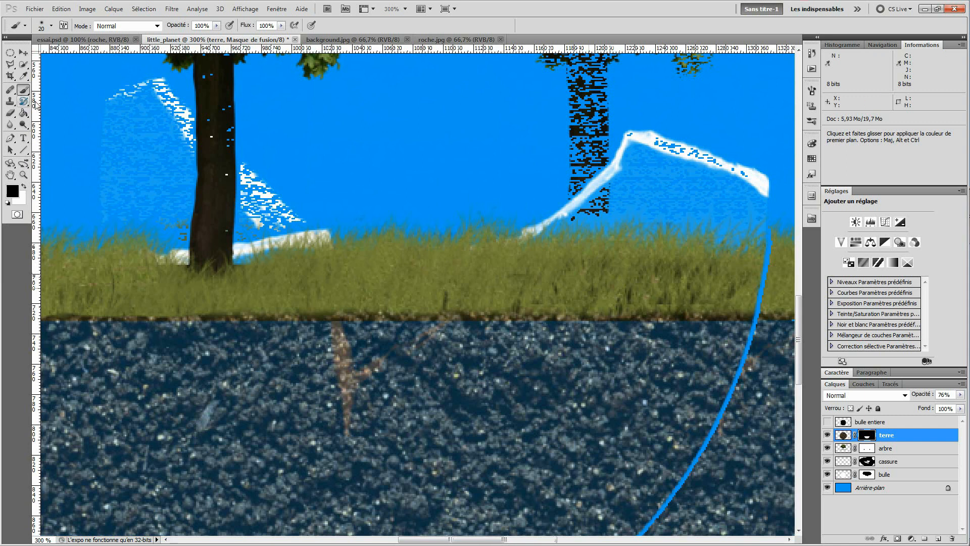
click(10, 101)
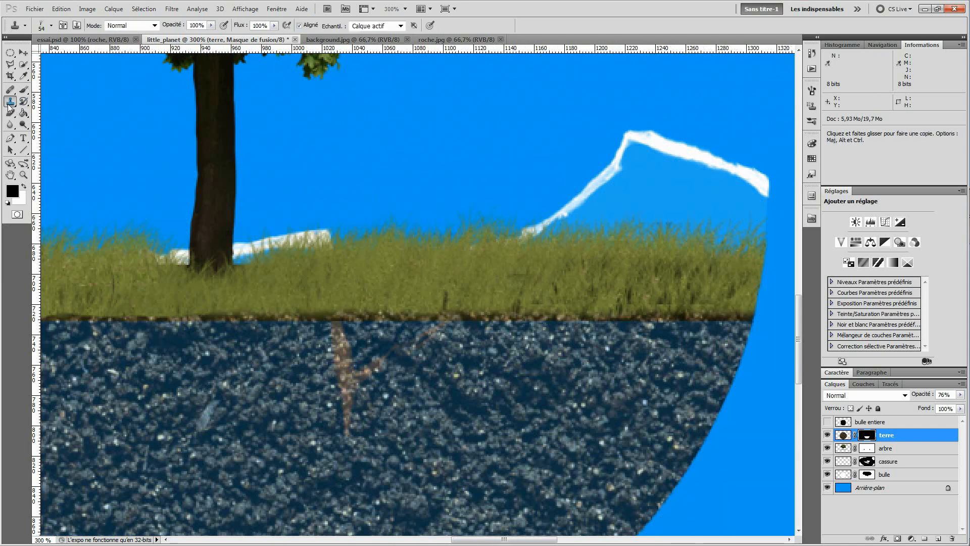
click(899, 450)
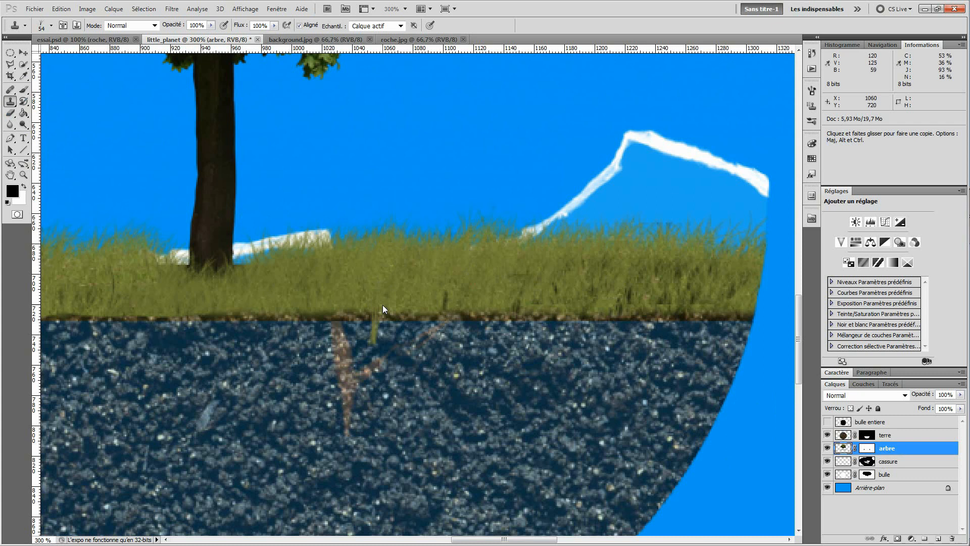
alt+click(470, 264)
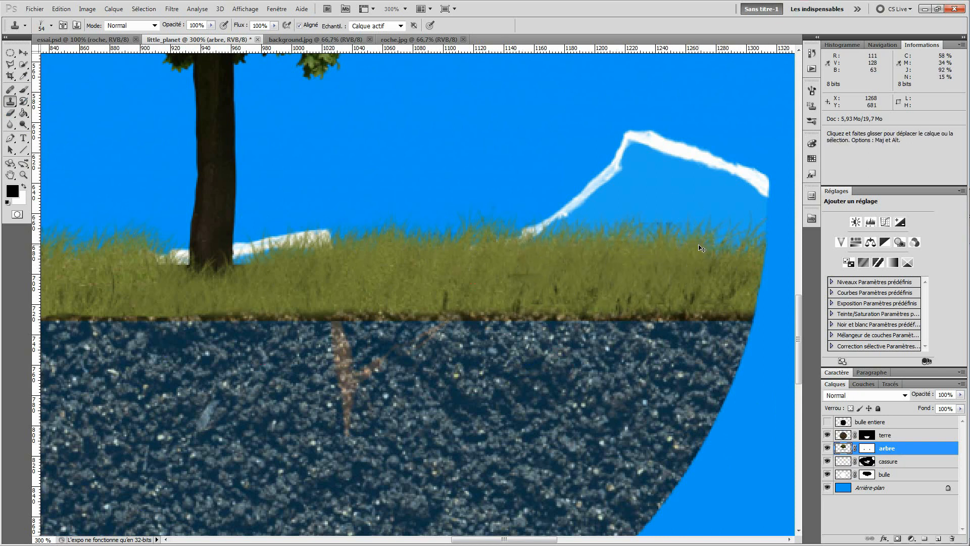
Step: Resample the grass below the right mountain and clone more blades along the meadow's upper edge on the arbre layer
key(ctrl+0)
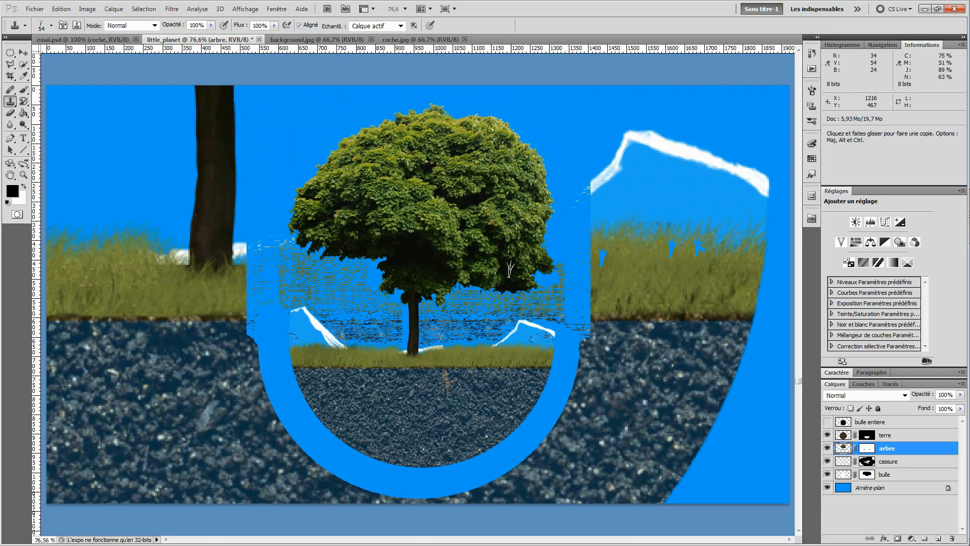
key(ctrl+plus)
key(ctrl+plus)
key(ctrl+plus)
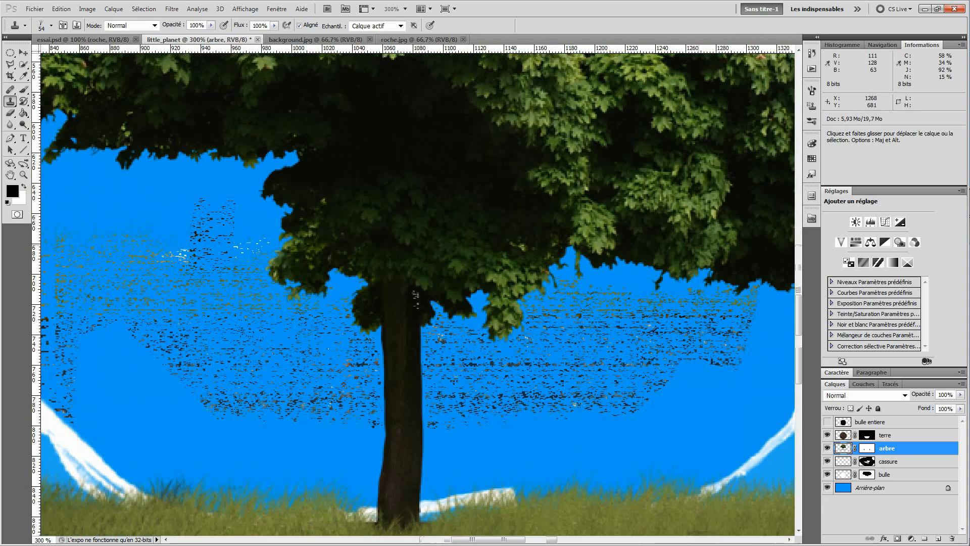
drag(632, 450, 553, 173)
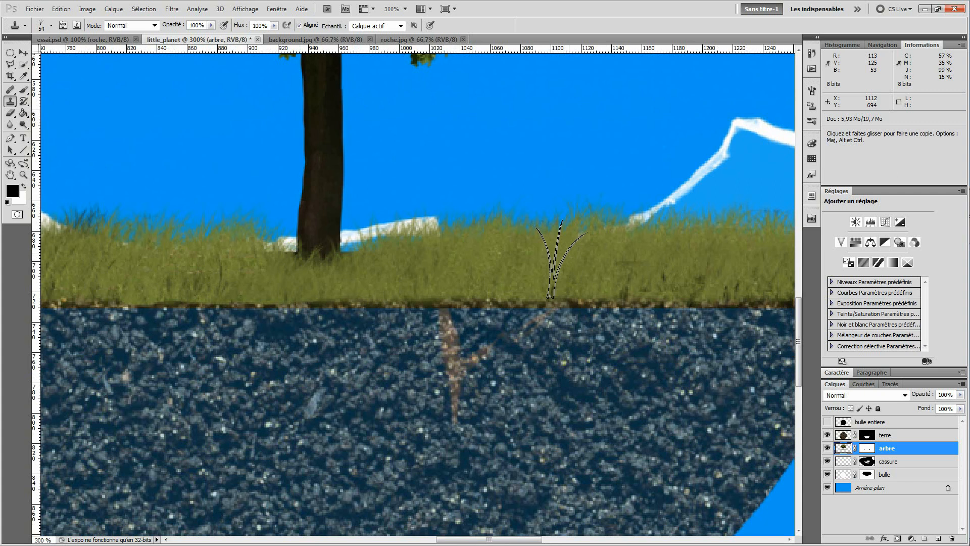
alt+click(597, 258)
drag(682, 244, 510, 215)
key(ctrl+0)
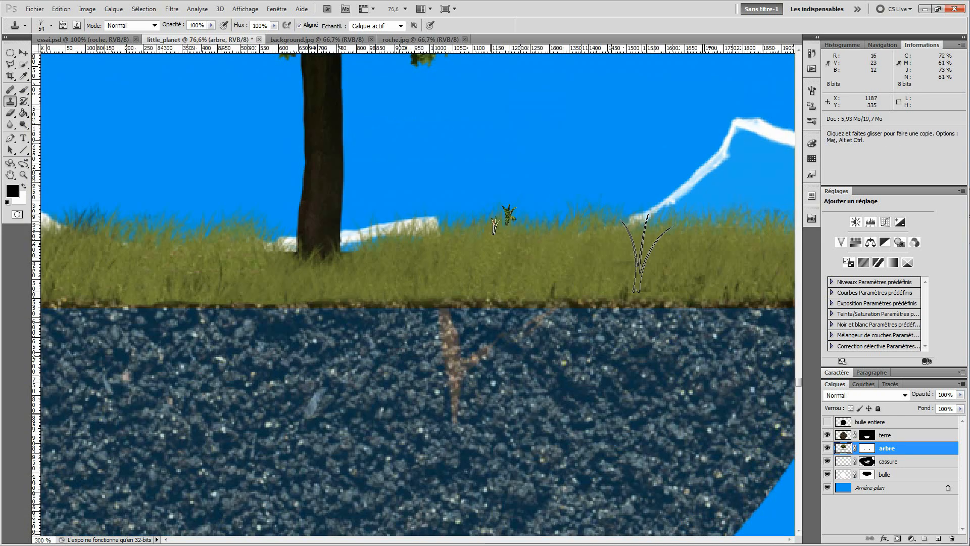
key(ctrl+plus)
key(ctrl+plus)
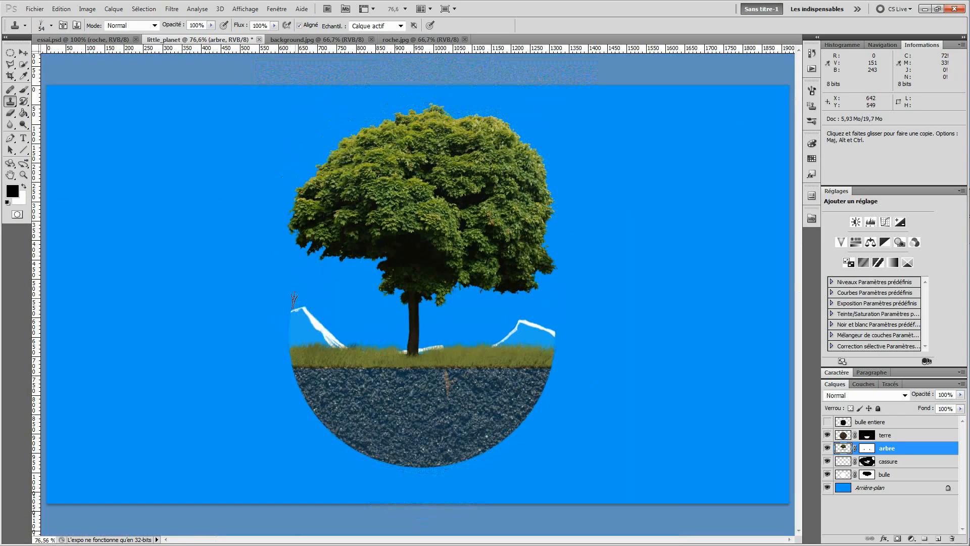
key(ctrl+0)
Step: Restore the terre layer's opacity to 100% and load the bulle entiere layer's circular outline as a selection for brushing
click(903, 437)
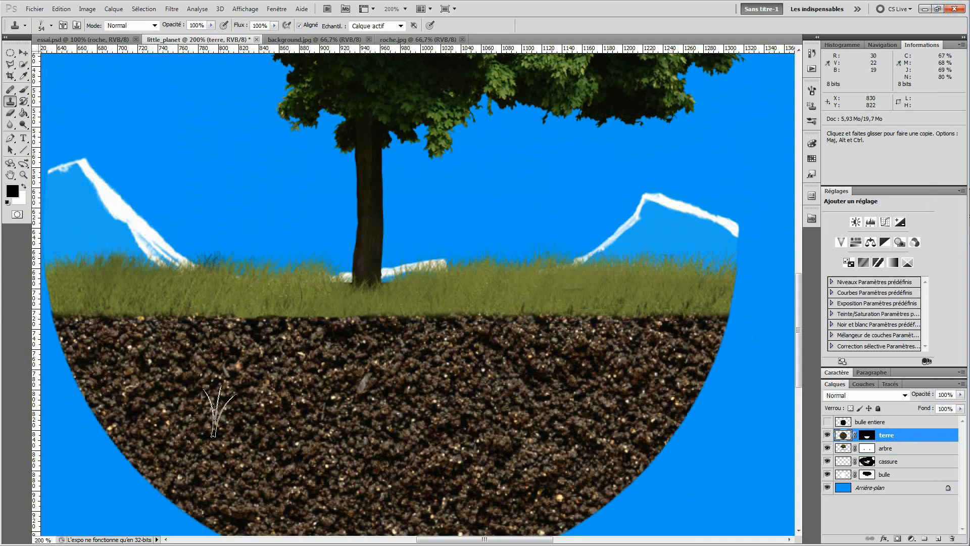
click(23, 91)
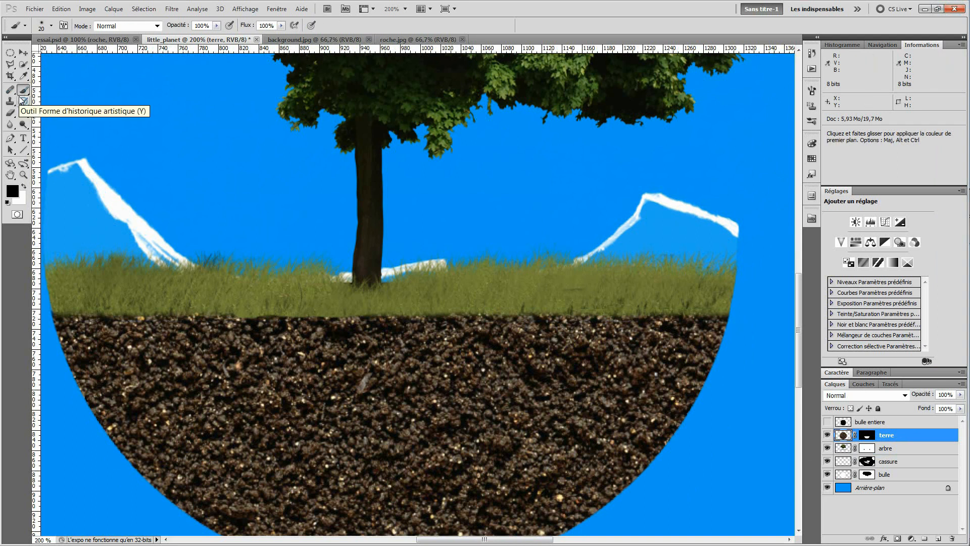
mouse_move(227, 223)
mouse_down()
mouse_move(191, 160)
mouse_move(227, 164)
mouse_up()
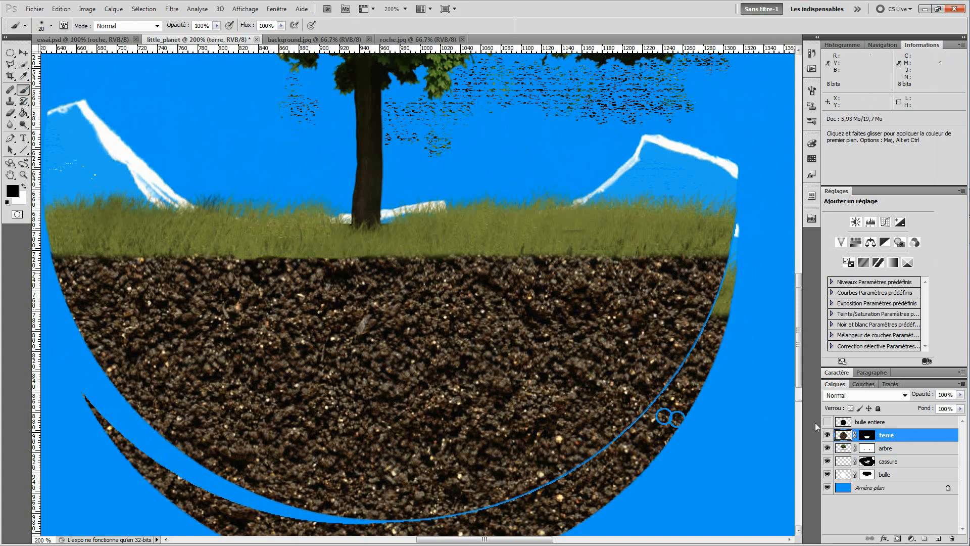
ctrl+click(843, 422)
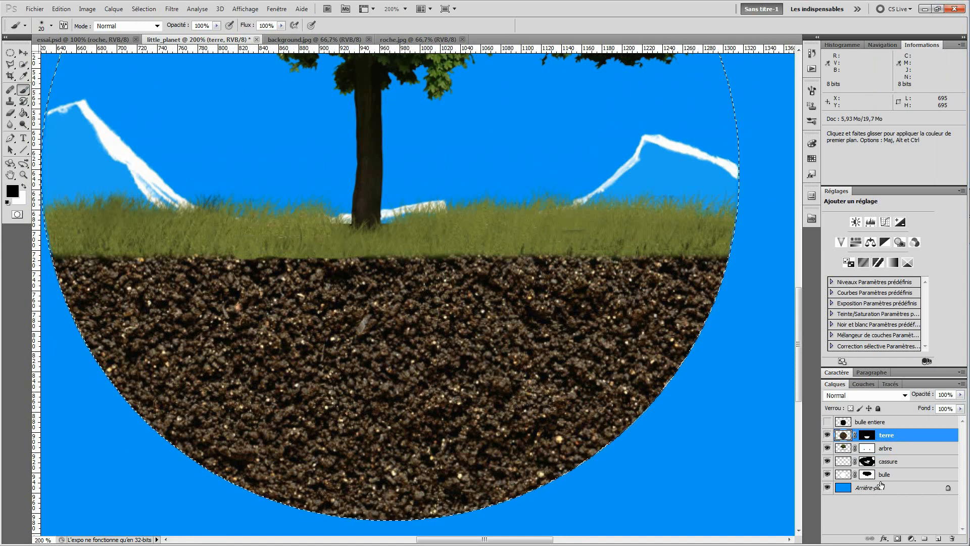
key(ctrl+d)
drag(253, 167, 374, 147)
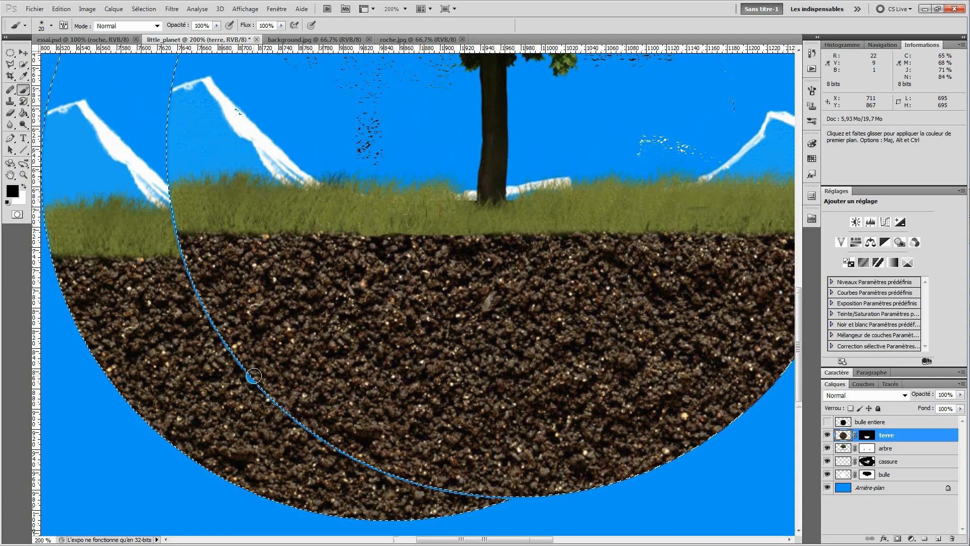
Step: Enlarge the soft brush to 120 px, keeping its hardness at 0%
click(46, 26)
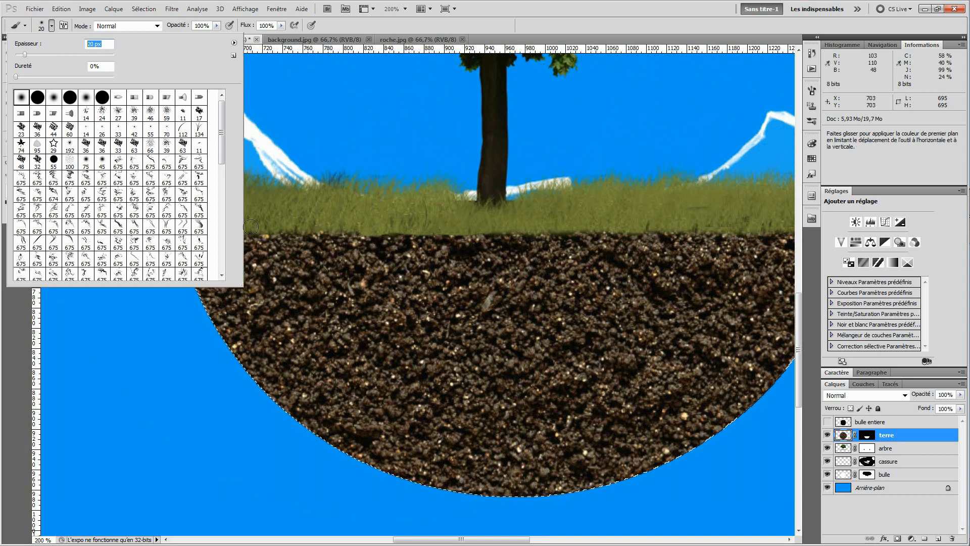
key(bracketright)
key(bracketright)
key(bracketright)
key(bracketright)
key(bracketright)
key(bracketright)
key(bracketright)
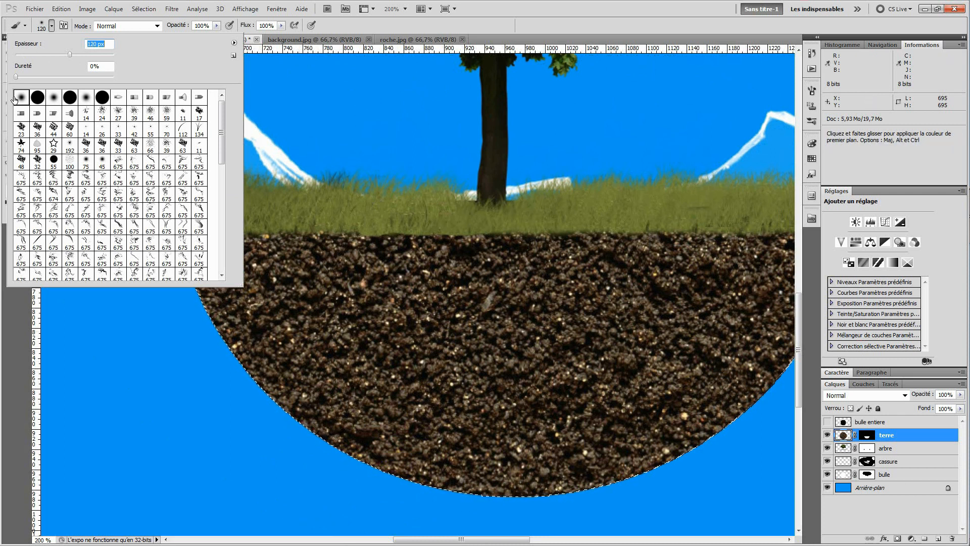
click(604, 19)
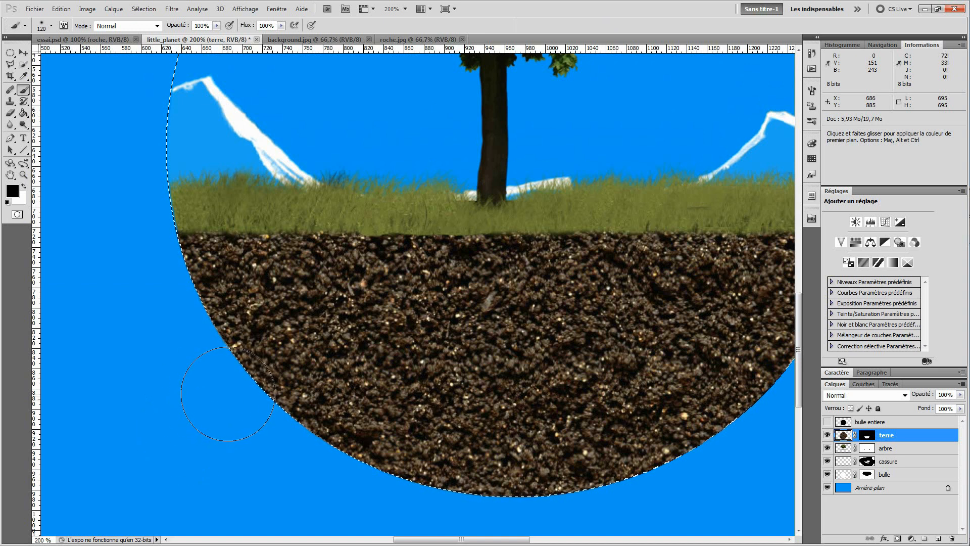
Step: Paint black shading on the terre layer along the bubble's lower rim, from the left curve around to the right
mouse_move(237, 399)
mouse_down()
mouse_move(298, 443)
mouse_move(397, 487)
mouse_move(520, 509)
mouse_up()
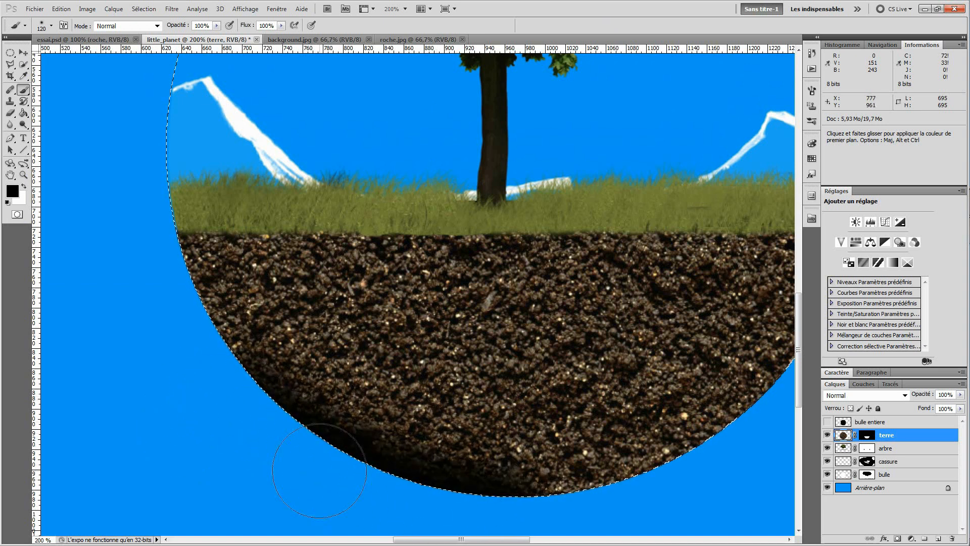
mouse_move(270, 454)
mouse_down()
mouse_move(285, 437)
mouse_move(412, 489)
mouse_move(530, 508)
mouse_move(450, 499)
mouse_move(287, 446)
mouse_move(268, 428)
mouse_move(386, 482)
mouse_move(512, 501)
mouse_move(599, 502)
mouse_move(454, 492)
mouse_move(585, 512)
mouse_move(349, 491)
mouse_move(370, 481)
mouse_move(303, 467)
mouse_move(381, 473)
mouse_move(428, 463)
mouse_move(558, 406)
mouse_up()
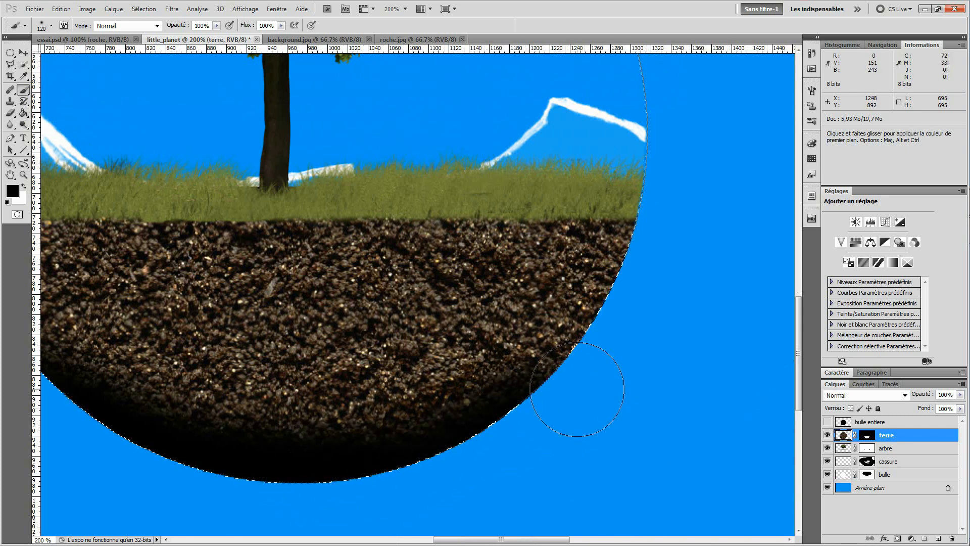
mouse_move(458, 435)
mouse_down()
mouse_move(275, 472)
mouse_move(556, 418)
mouse_up()
mouse_move(410, 482)
mouse_down()
mouse_move(457, 442)
mouse_move(508, 432)
mouse_move(298, 488)
mouse_move(527, 437)
mouse_up()
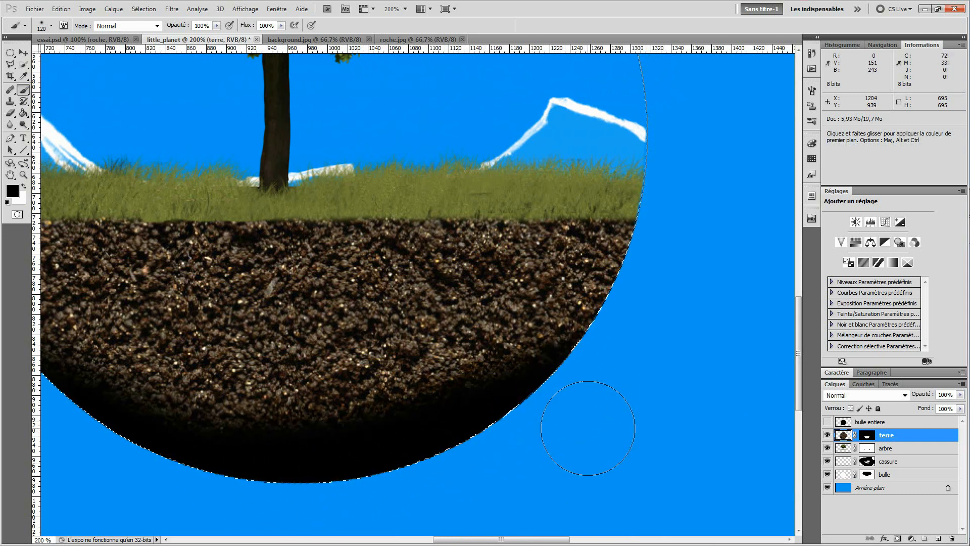
Step: Deepen the black shading across the bubble's base and even out its soft transition into the soil
mouse_move(301, 481)
mouse_down()
mouse_move(424, 444)
mouse_move(162, 426)
mouse_move(282, 454)
mouse_move(189, 460)
mouse_up()
drag(134, 480, 402, 472)
mouse_move(292, 416)
mouse_down()
mouse_move(323, 399)
mouse_move(487, 465)
mouse_move(303, 411)
mouse_move(500, 468)
mouse_move(686, 459)
mouse_move(631, 460)
mouse_up()
drag(632, 479, 411, 487)
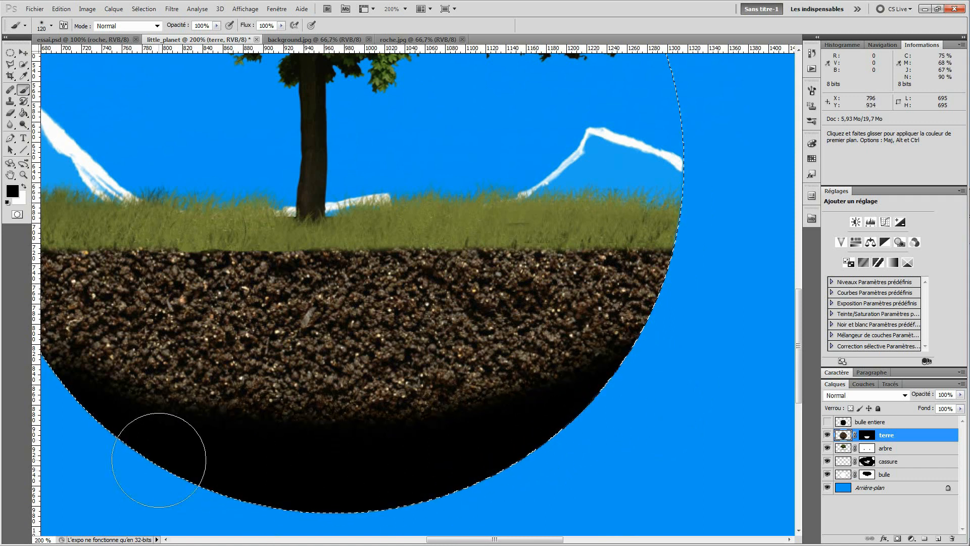
drag(68, 450, 121, 458)
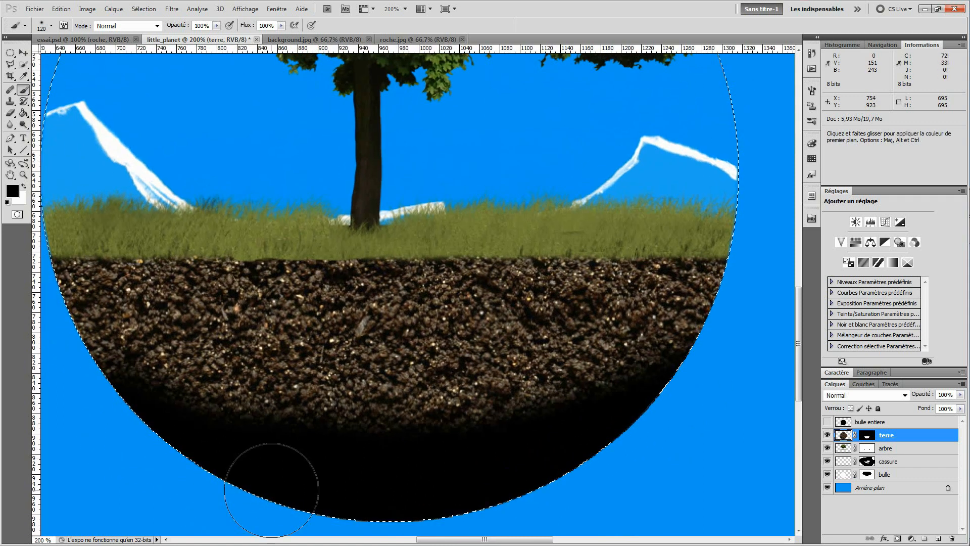
key(ctrl+0)
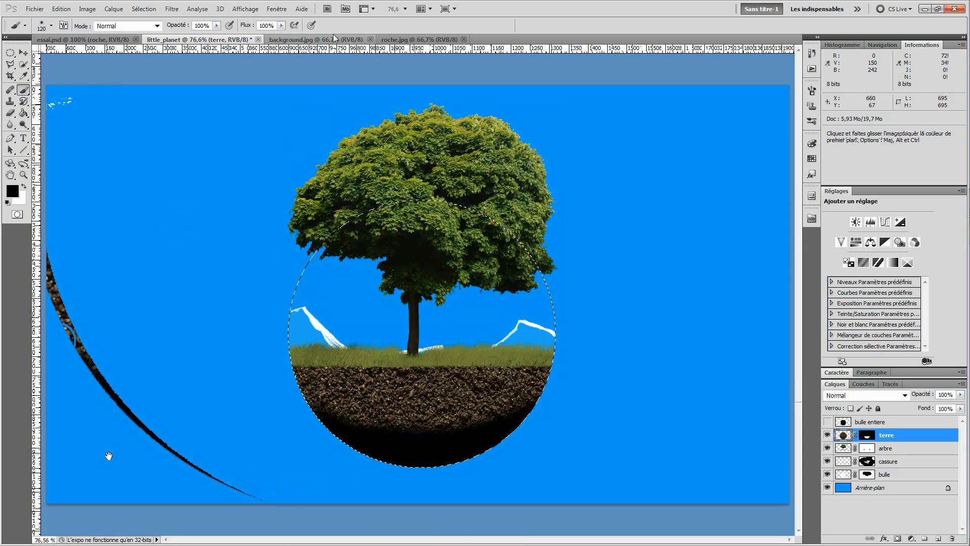
Step: Draw a circular selection about 853 px across around the lower central rock face in roche.jpg
click(412, 40)
key(m)
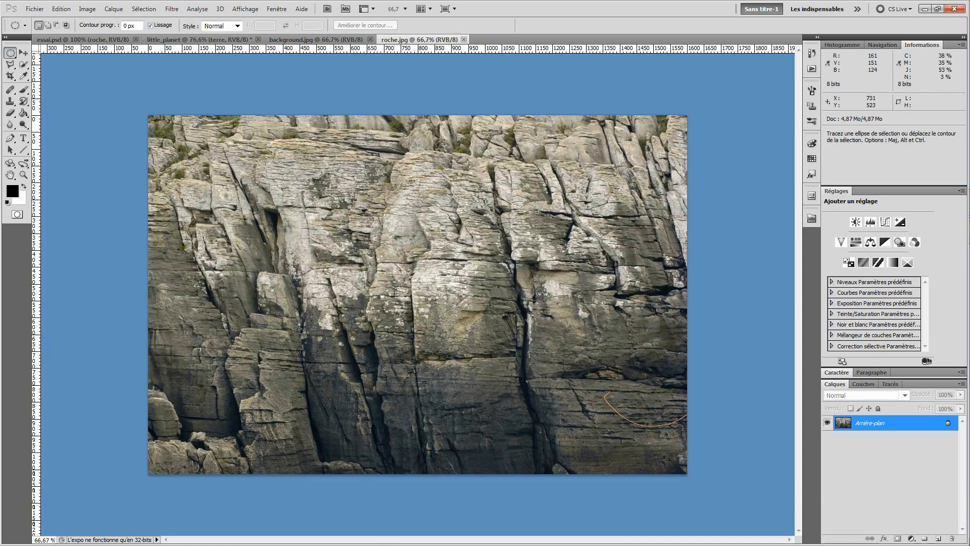
key(shift)
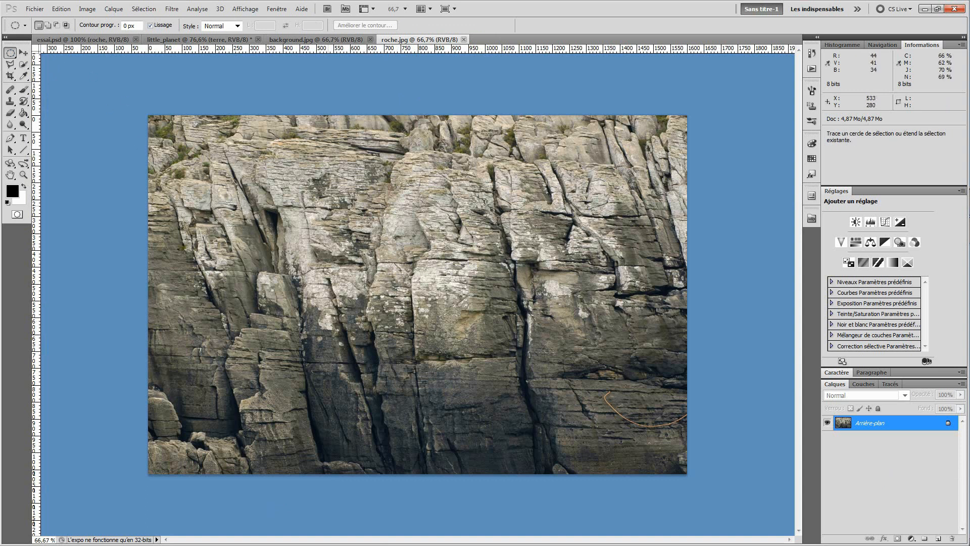
drag(309, 181, 544, 438)
drag(599, 473, 599, 472)
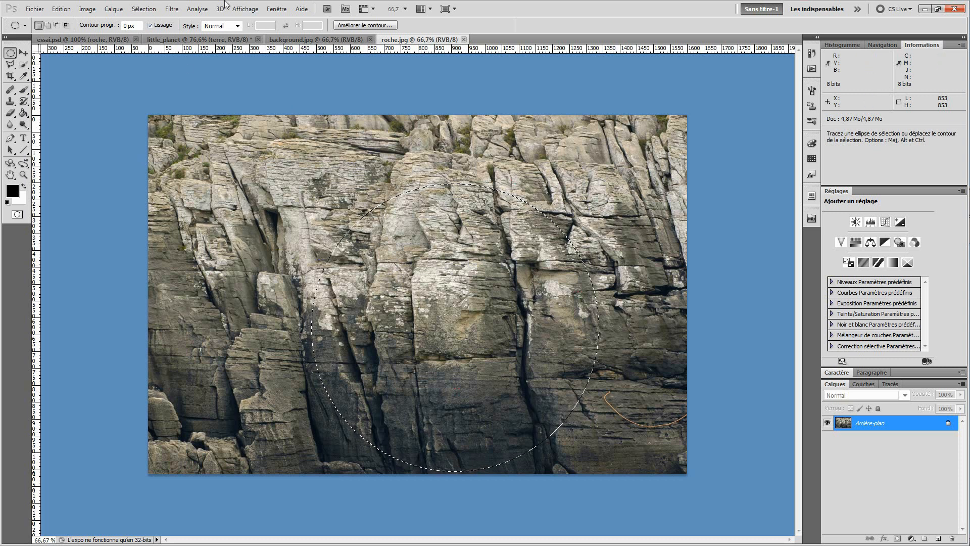
click(185, 39)
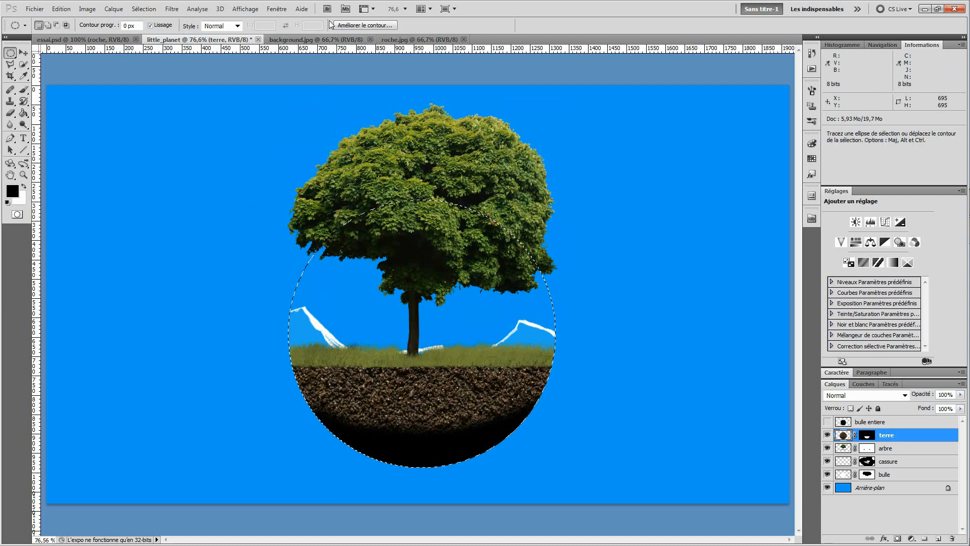
key(ctrl+plus)
key(ctrl+0)
key(ctrl+plus)
key(ctrl+plus)
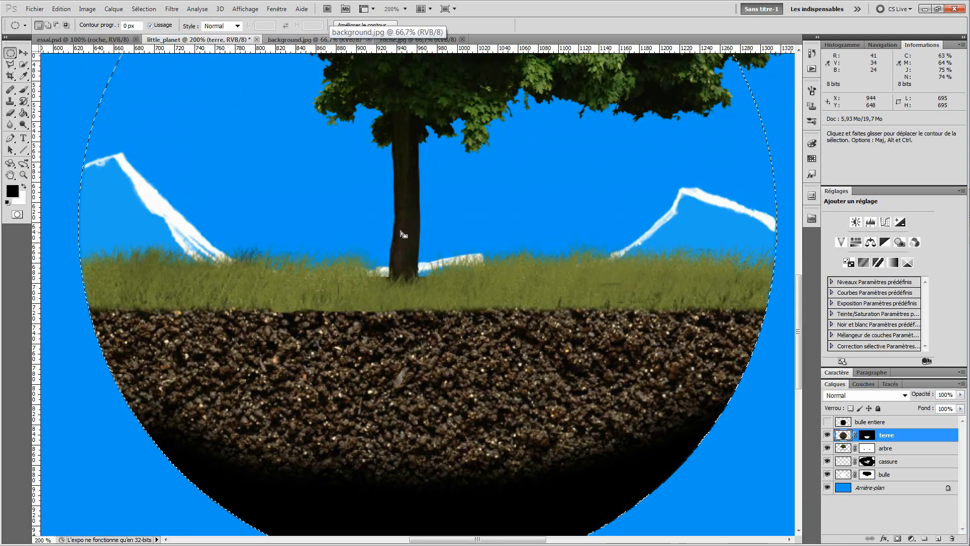
Step: Apply the Spherize filter at 100% in Normal mode to the circular selection in roche.jpg
click(399, 40)
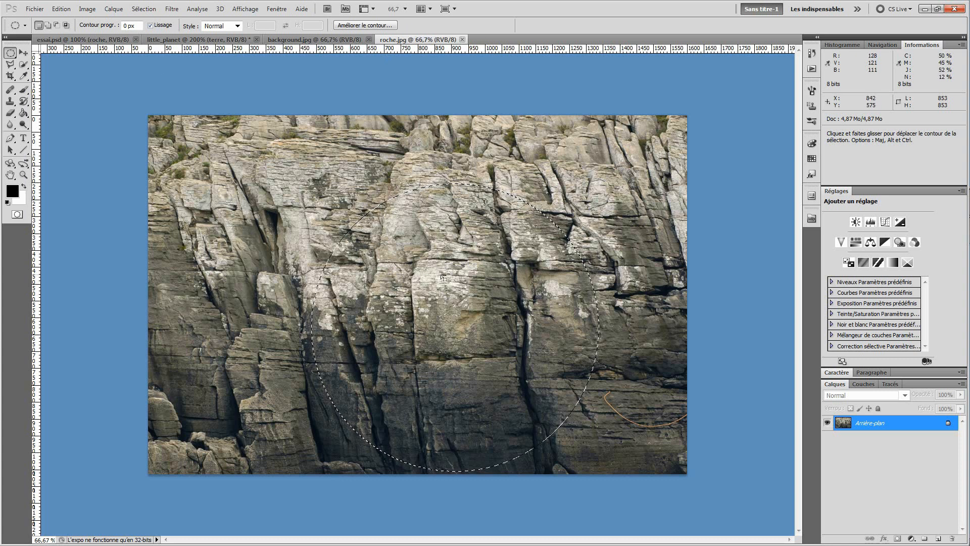
click(179, 10)
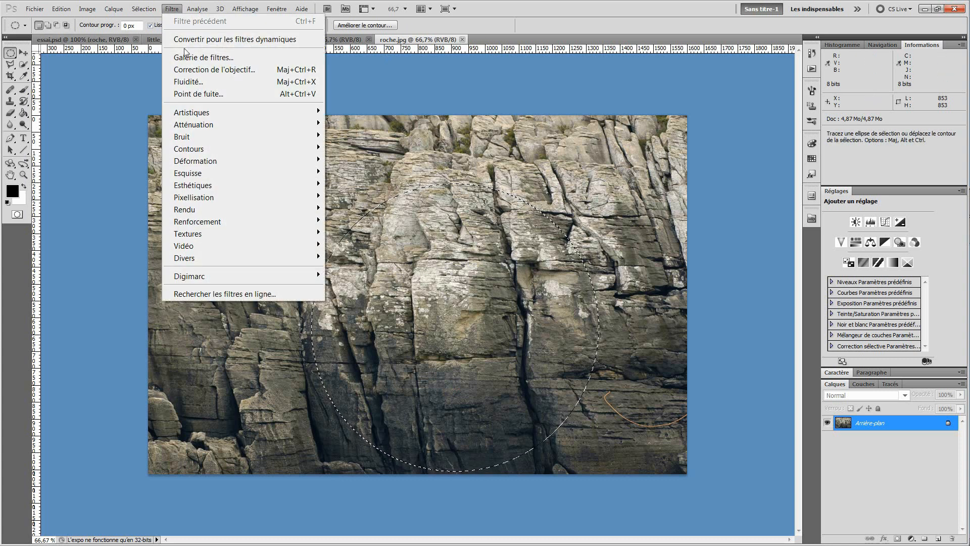
mouse_move(185, 124)
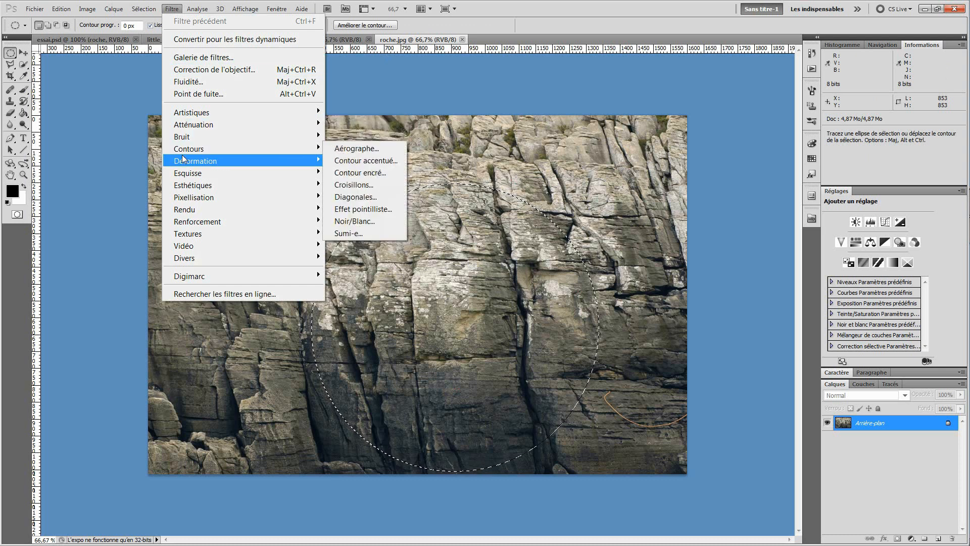
mouse_move(183, 159)
mouse_move(310, 161)
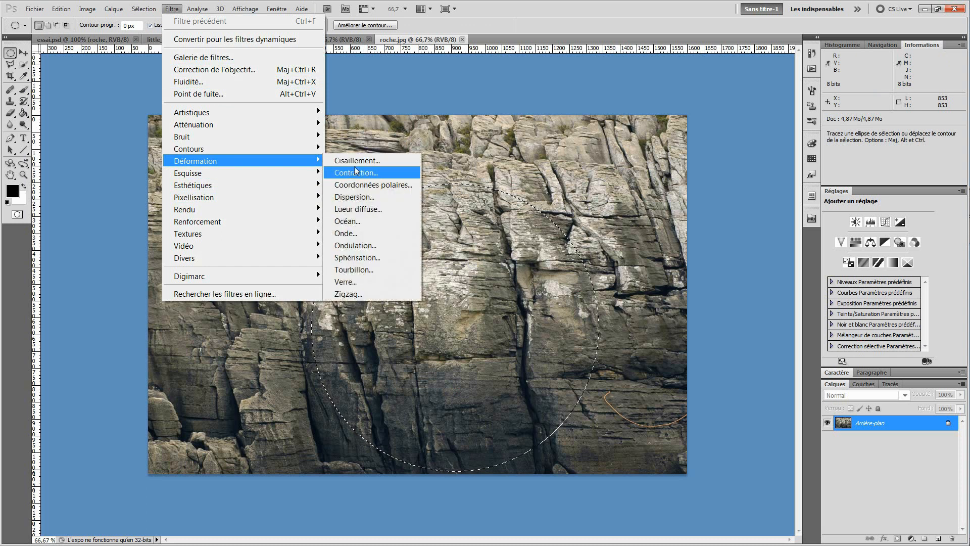
click(360, 255)
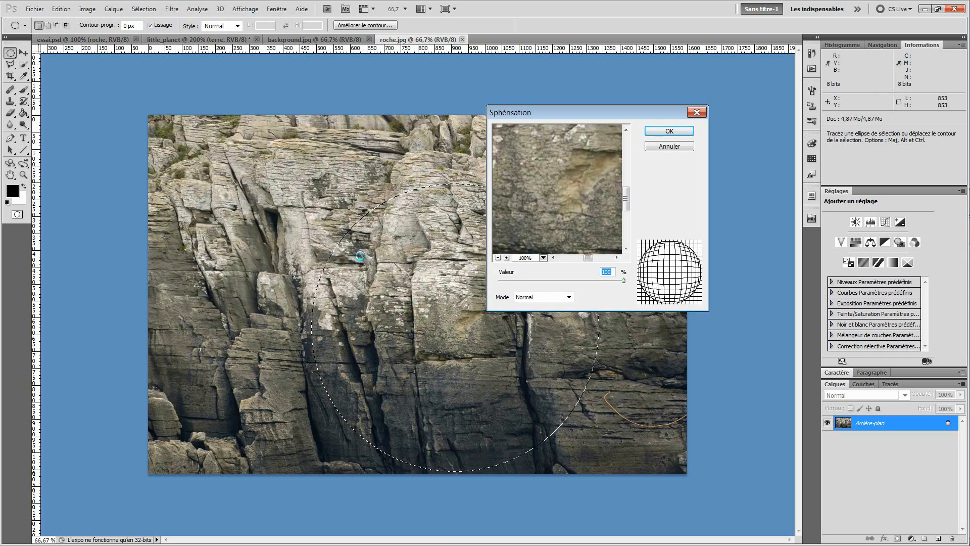
click(654, 134)
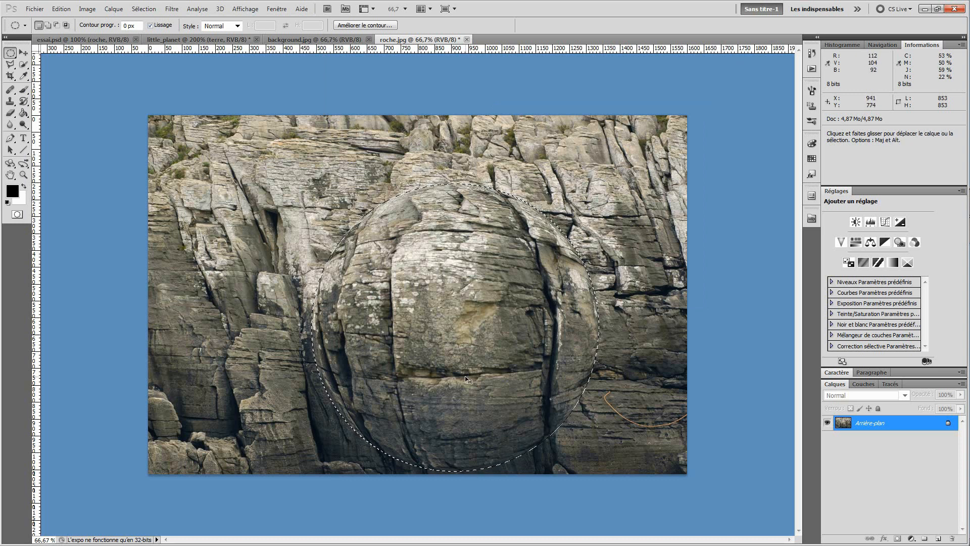
Step: Copy the spherized rock circle and paste it into little_planet above the terre layer
key(ctrl+c)
click(210, 40)
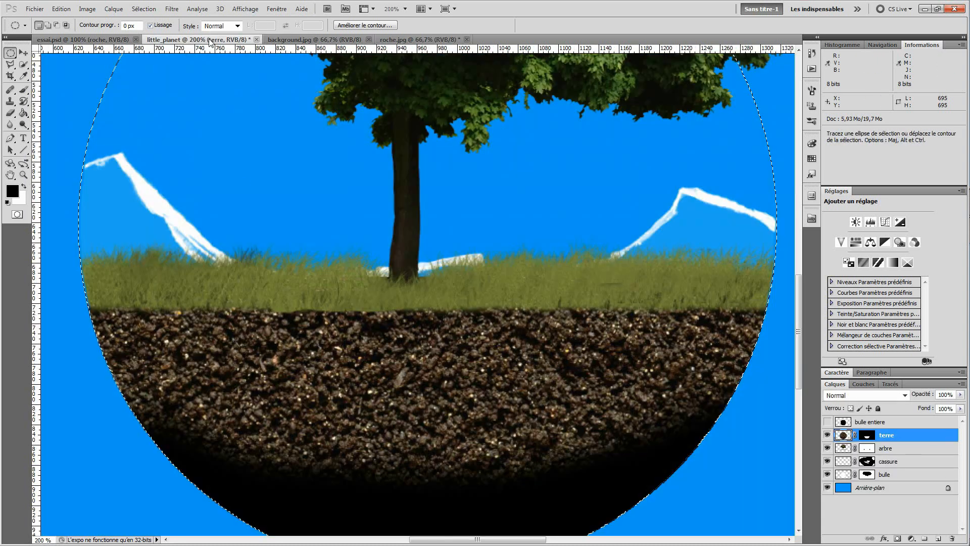
key(ctrl+0)
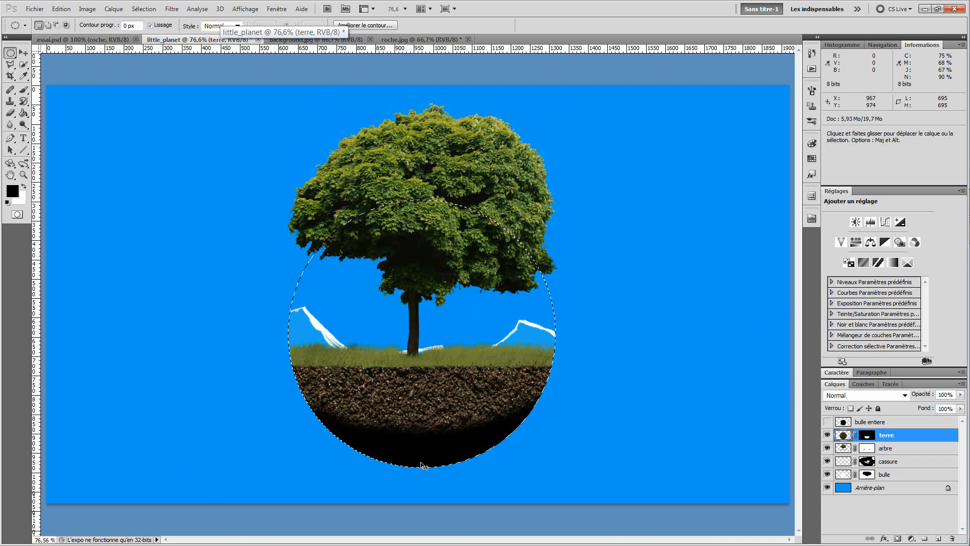
key(ctrl+v)
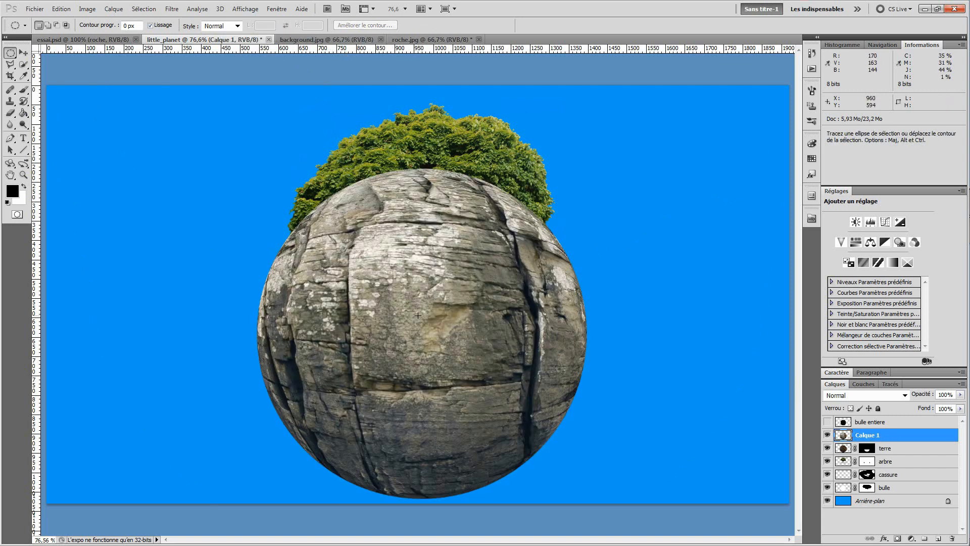
Step: Mask the pasted rock to the circle of the bulle entiere layer and rename the layer roche
ctrl+click(843, 423)
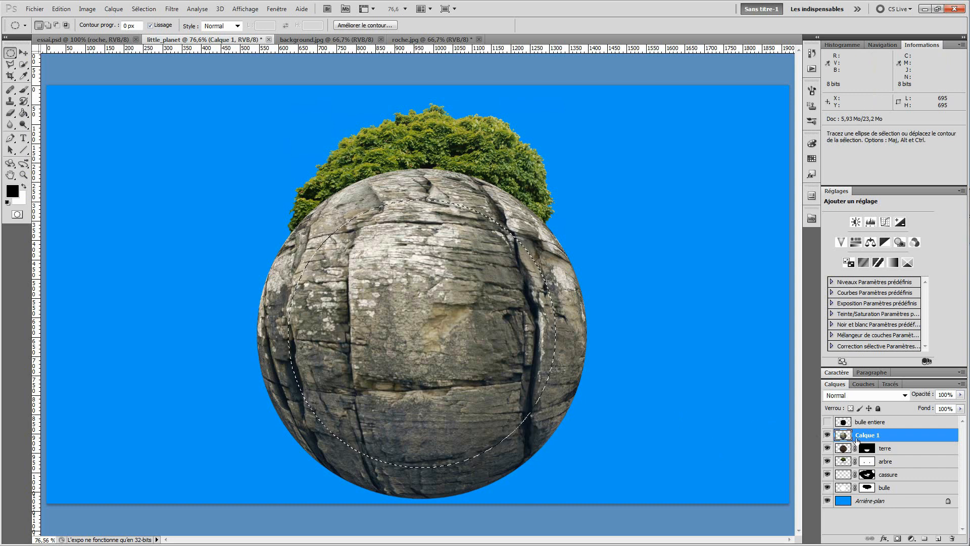
click(897, 539)
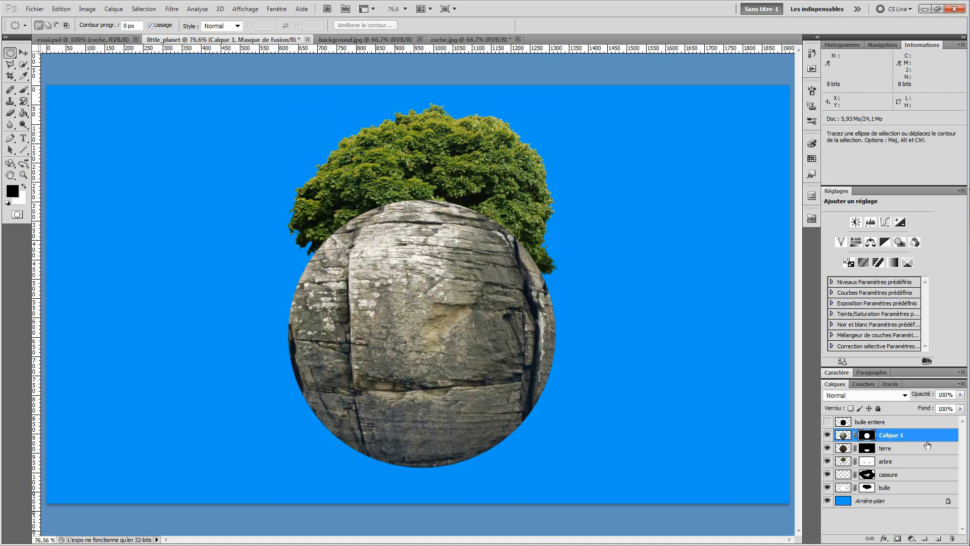
double_click(892, 435)
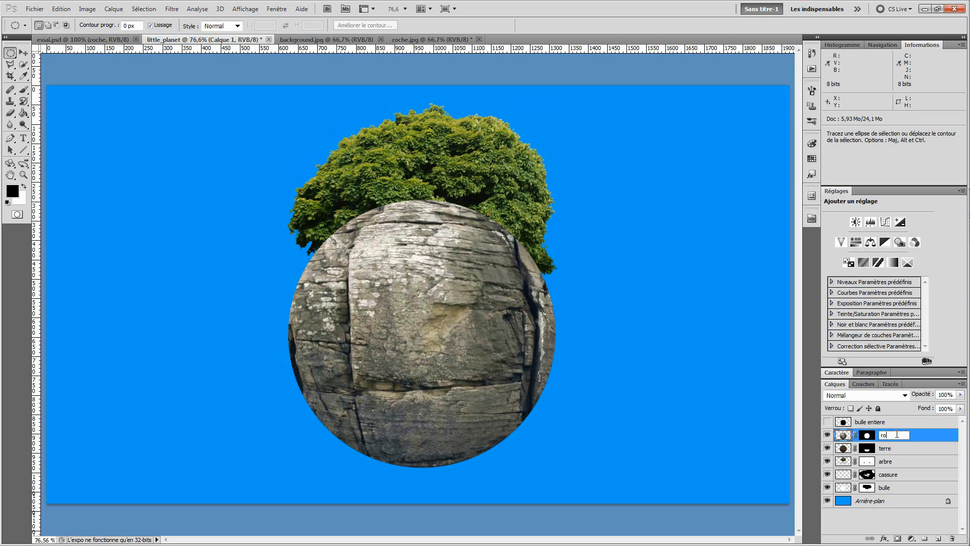
key(Return)
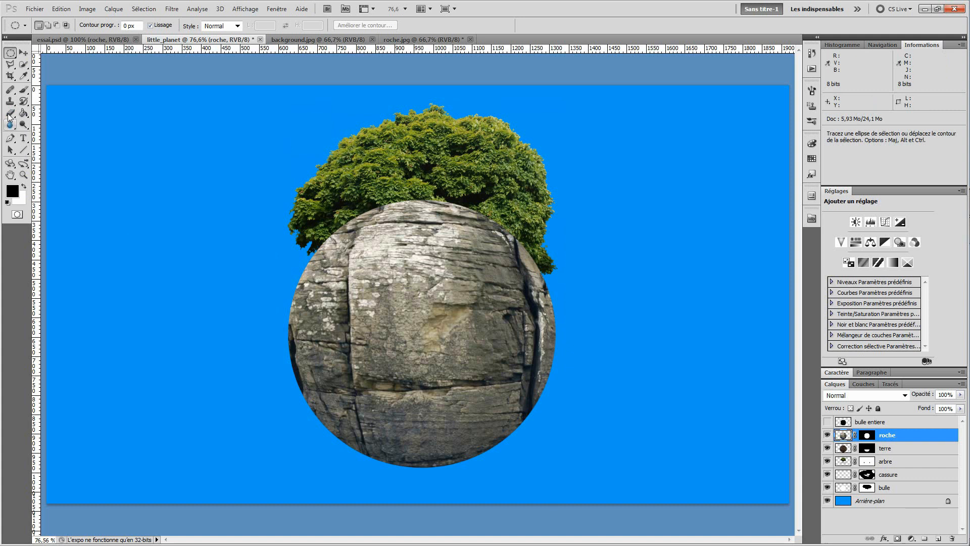
Step: Set up the Brush tool with a soft 530 px tip at 0% hardness
click(23, 90)
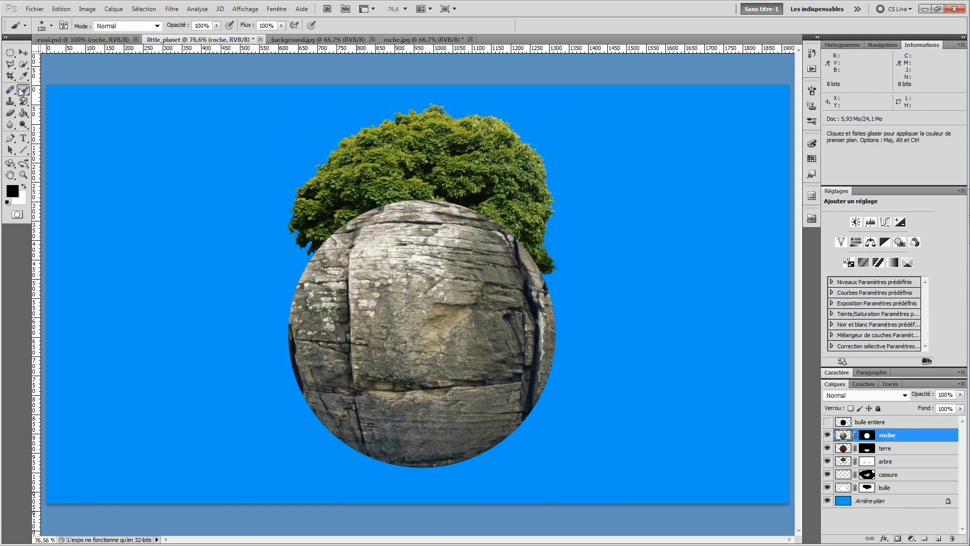
click(42, 27)
text(330)
key(Return)
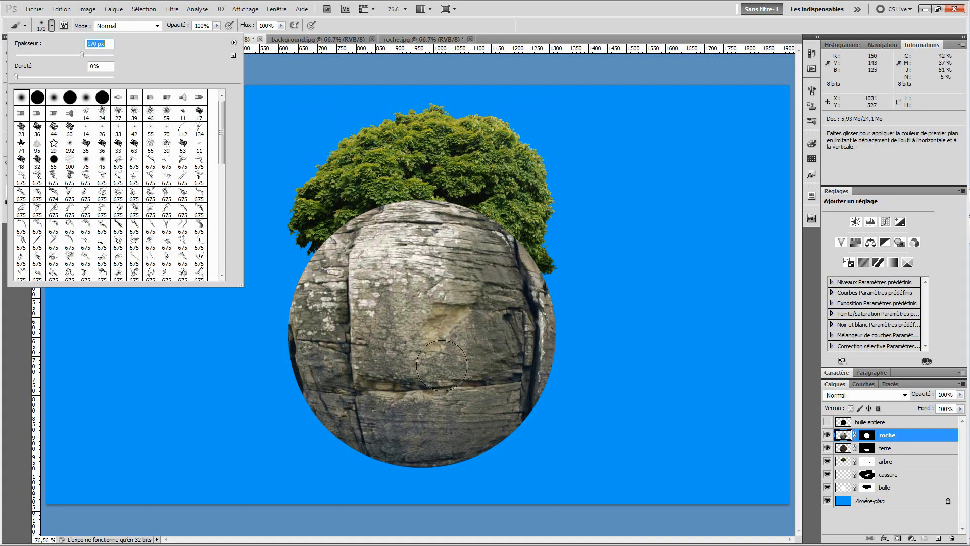
key(shift+Up)
key(shift+Up)
key(shift+Up)
key(shift+Up)
key(shift+Up)
key(shift+Up)
key(shift+Up)
key(shift+Up)
key(shift+Up)
key(shift+Up)
key(shift+Up)
key(shift+Up)
key(shift+Up)
key(shift+Up)
key(shift+Up)
key(shift+Up)
key(shift+Up)
key(shift+Up)
key(shift+Up)
key(shift+Up)
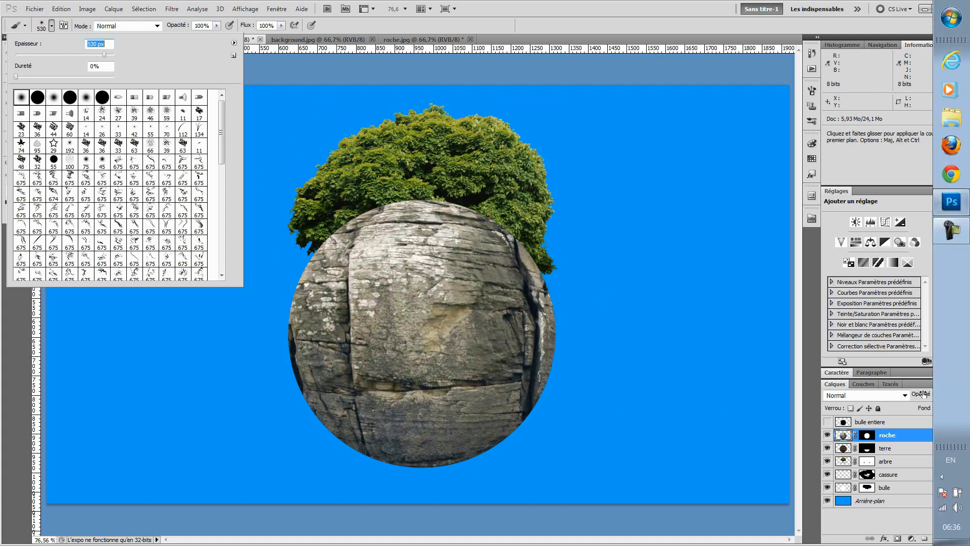
drag(923, 398, 908, 398)
mouse_move(528, 283)
mouse_down()
mouse_move(350, 258)
mouse_move(525, 256)
mouse_move(373, 259)
mouse_move(491, 268)
mouse_move(418, 275)
mouse_move(331, 268)
mouse_move(513, 276)
mouse_move(464, 295)
mouse_move(345, 284)
mouse_move(372, 277)
mouse_move(577, 305)
mouse_move(572, 295)
mouse_move(519, 305)
mouse_move(383, 291)
mouse_up()
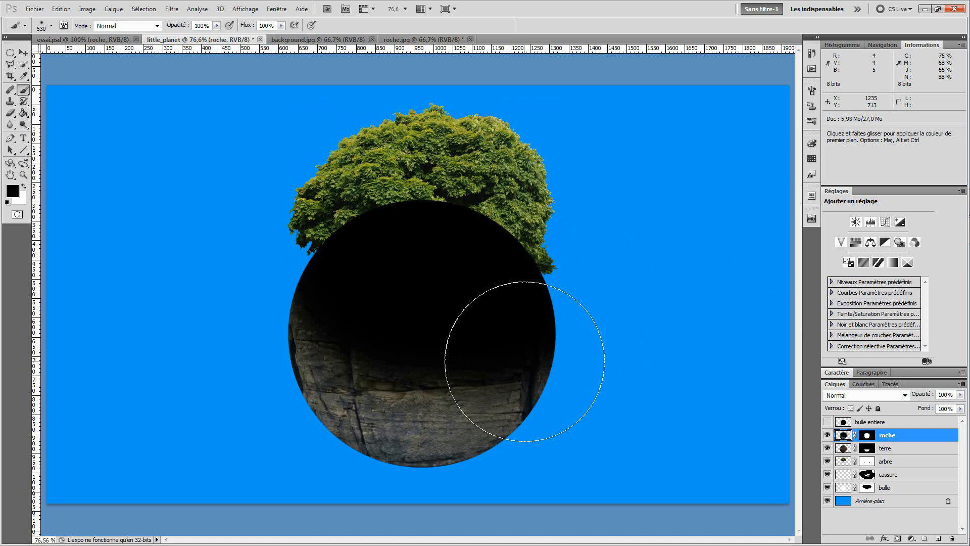
key(ctrl)
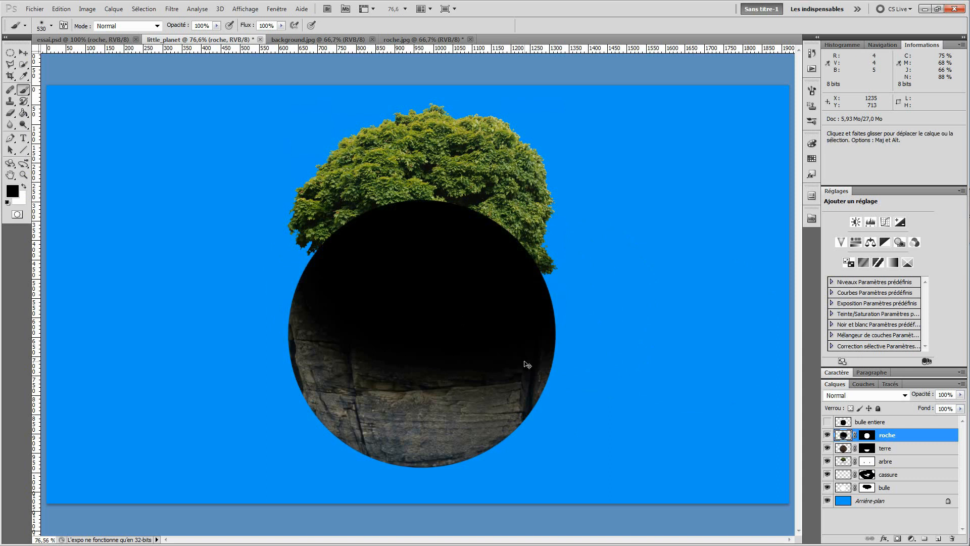
key(ctrl+plus)
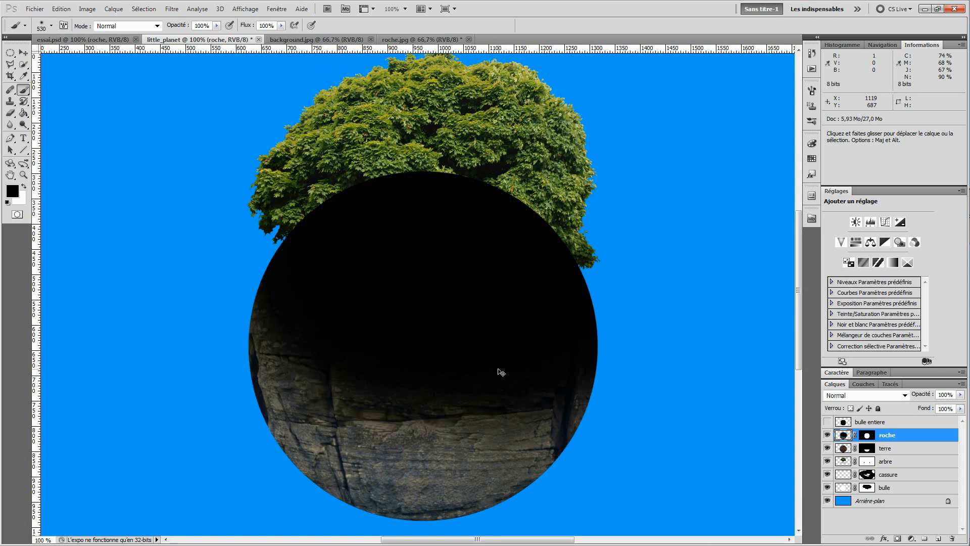
key(7)
key(ctrl+alt+z)
key(ctrl+alt+z)
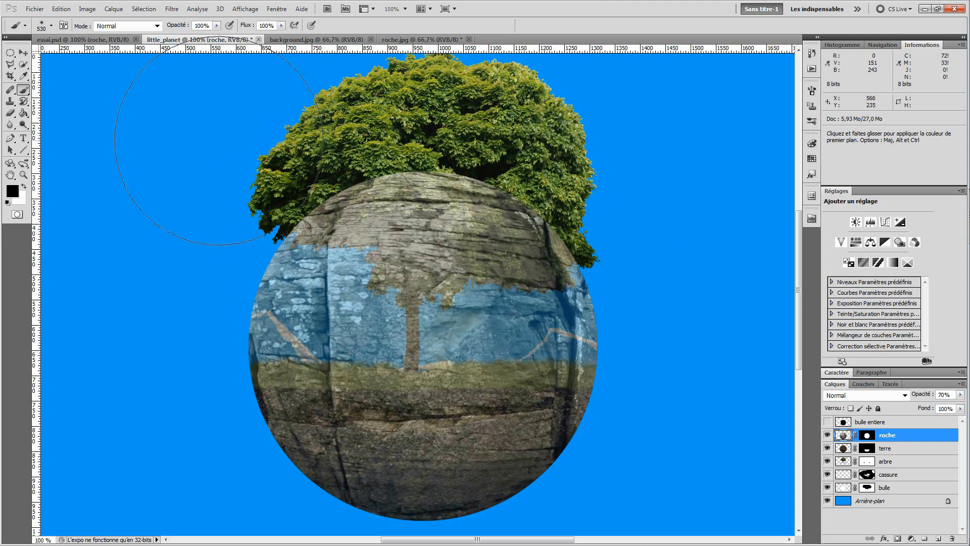
click(24, 89)
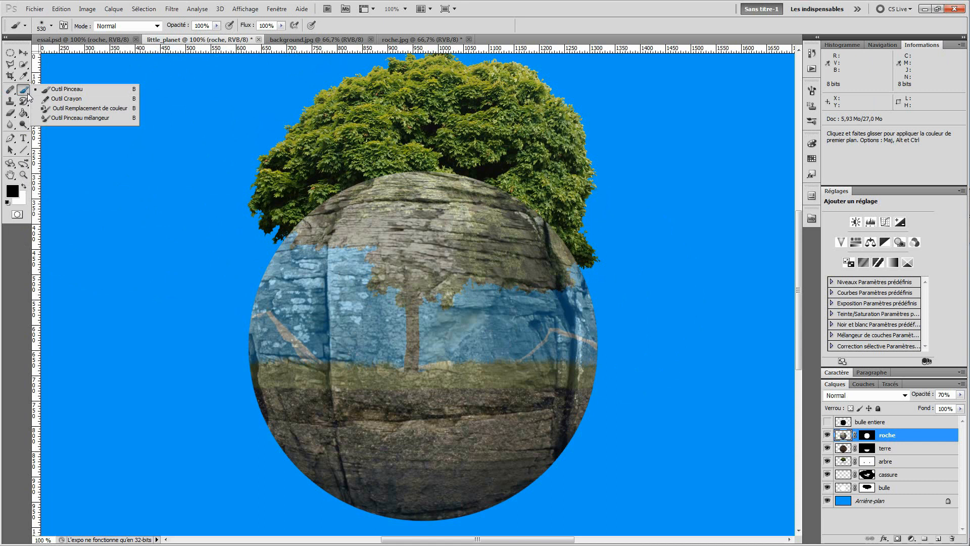
click(28, 94)
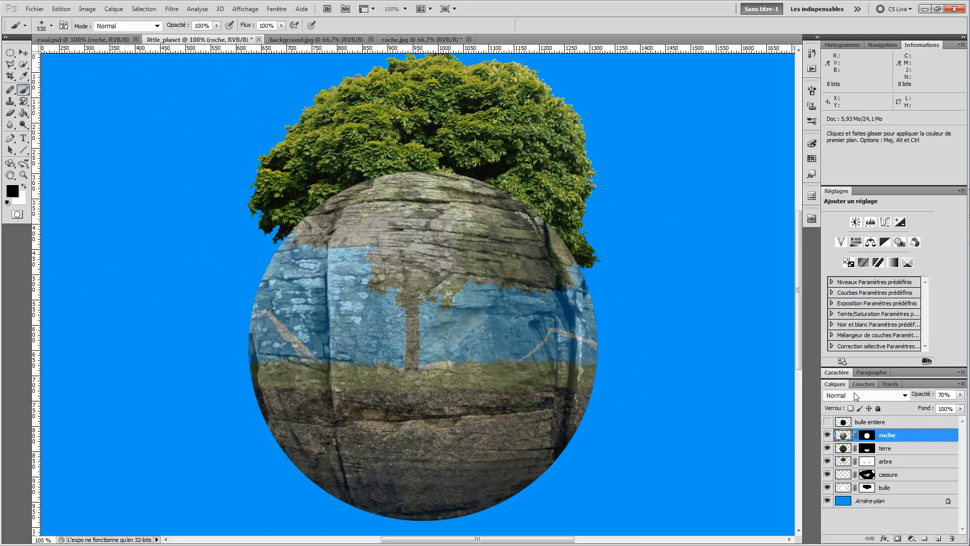
Step: Restore the roche layer to 100% opacity and paint black on its mask over the upper rock with the soft brush
click(868, 436)
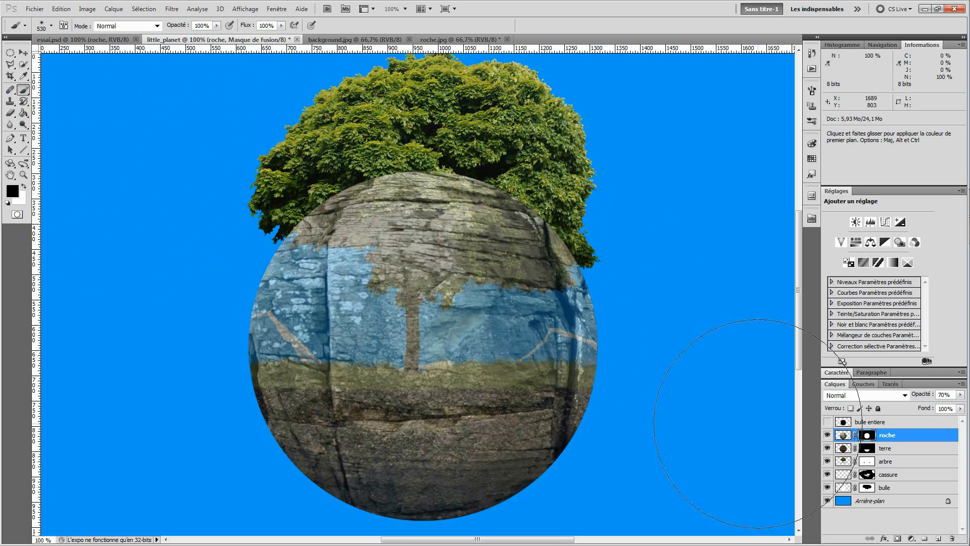
key(ctrl+z)
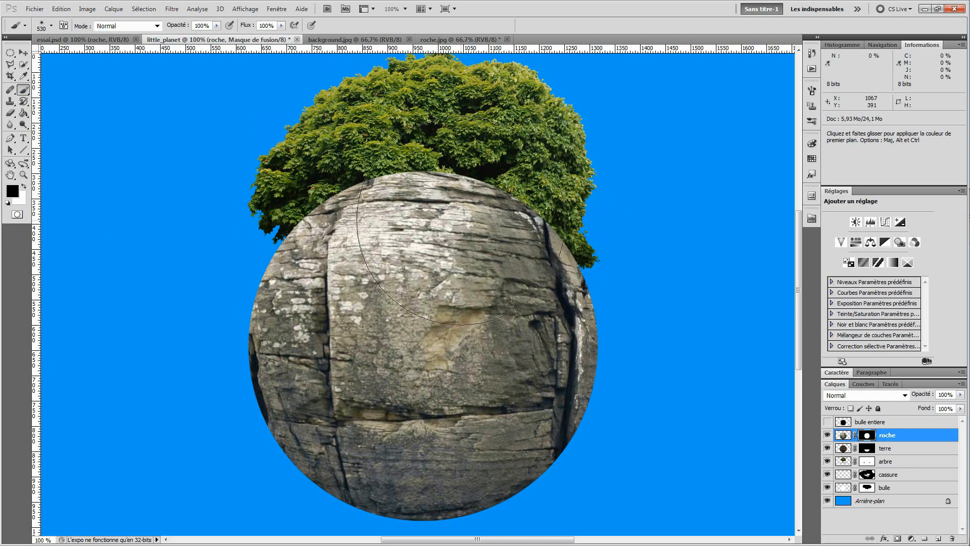
mouse_move(260, 184)
mouse_down()
mouse_move(384, 195)
mouse_move(400, 178)
mouse_up()
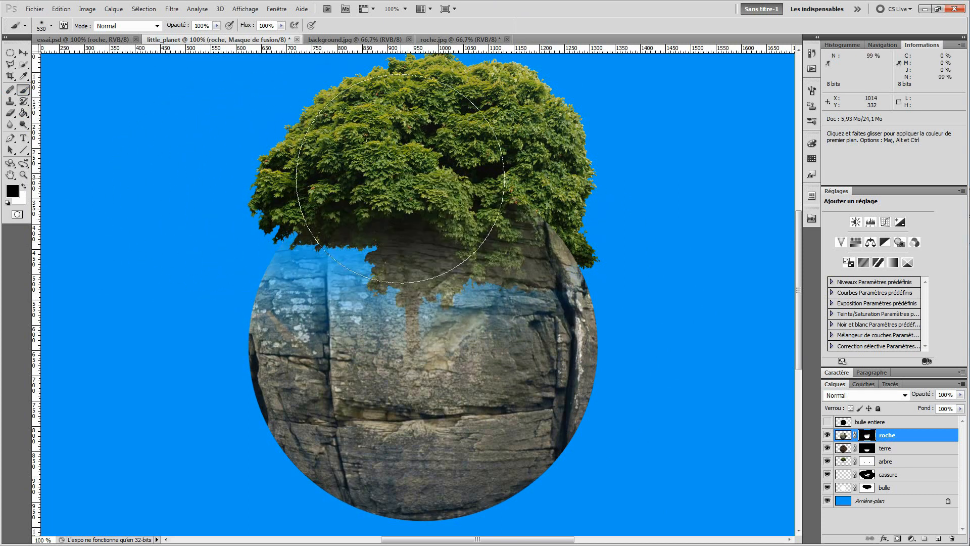
Step: Hide the rock down to the lower soil on the roche mask with a hard 530 px brush, lowering the layer's opacity to 52%
click(42, 29)
click(36, 94)
mouse_move(386, 189)
mouse_down()
mouse_move(479, 213)
mouse_move(447, 221)
mouse_move(295, 208)
mouse_move(513, 230)
mouse_move(398, 223)
mouse_up()
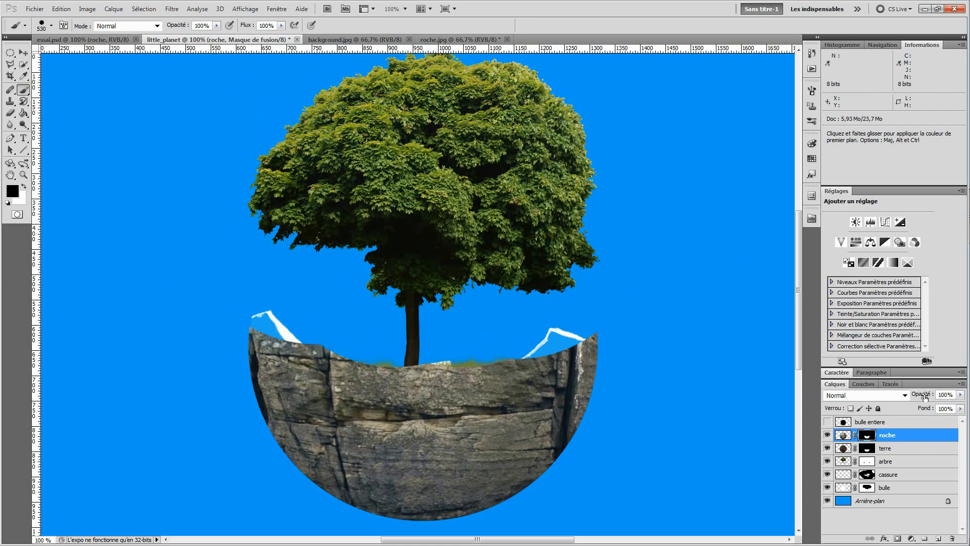
mouse_move(920, 399)
mouse_down()
mouse_move(898, 396)
mouse_move(909, 387)
mouse_move(899, 395)
mouse_up()
mouse_move(499, 263)
mouse_down()
mouse_move(379, 271)
mouse_move(324, 249)
mouse_move(357, 281)
mouse_move(510, 276)
mouse_move(315, 270)
mouse_move(389, 291)
mouse_move(318, 288)
mouse_move(348, 295)
mouse_move(480, 303)
mouse_move(479, 290)
mouse_move(439, 293)
mouse_up()
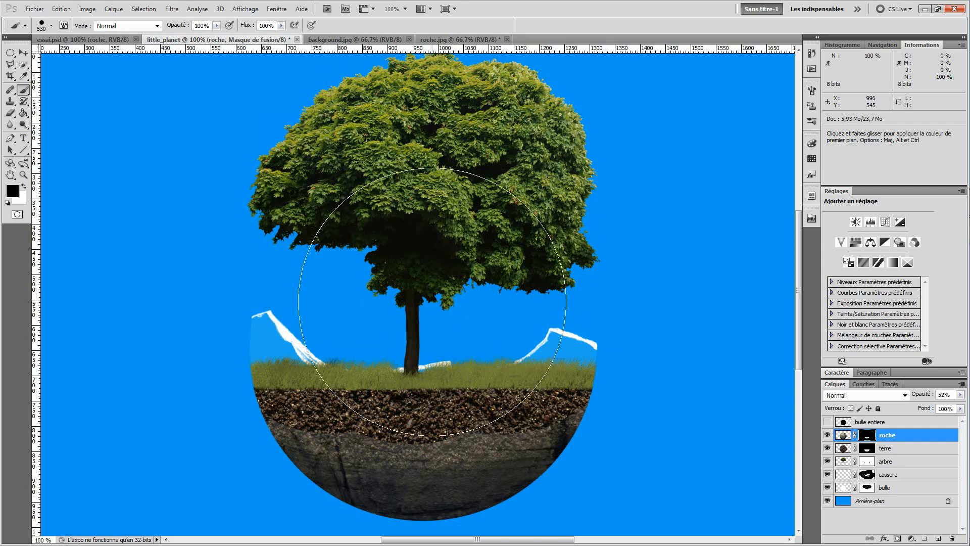
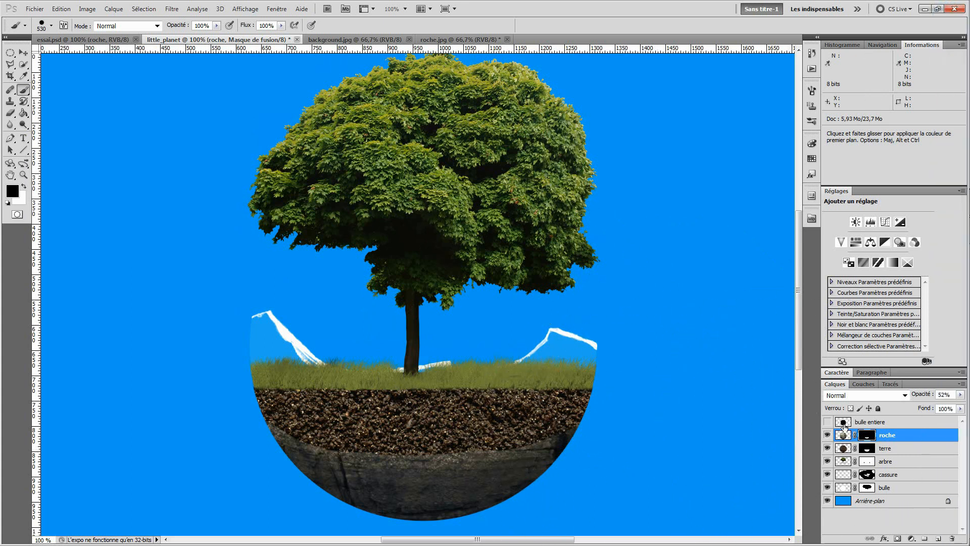
Step: Lower the roche layer's opacity to 31% to reveal the soil beneath the rock's upper edge
key(ctrl+plus)
key(ctrl+plus)
drag(645, 433, 541, 47)
key(ctrl+minus)
key(ctrl+minus)
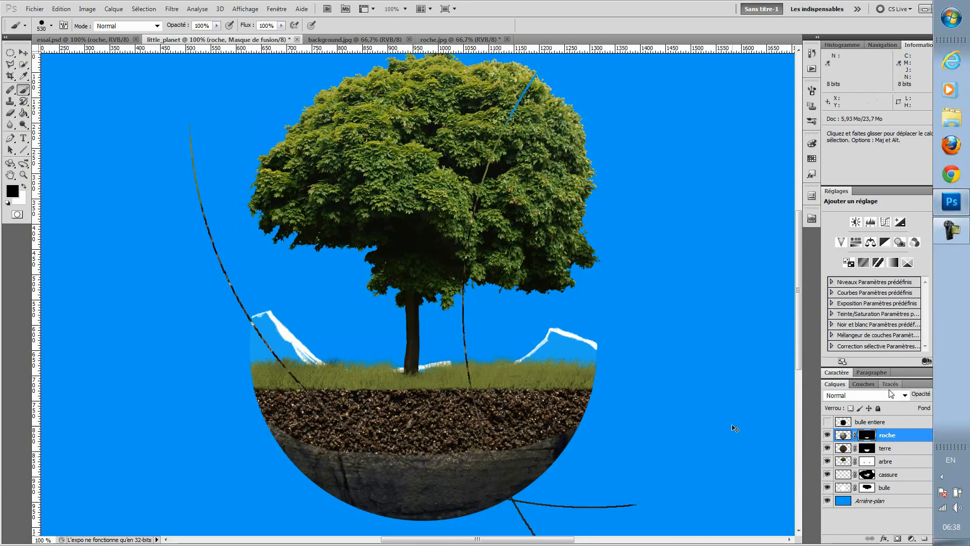
key(ctrl+plus)
key(ctrl+plus)
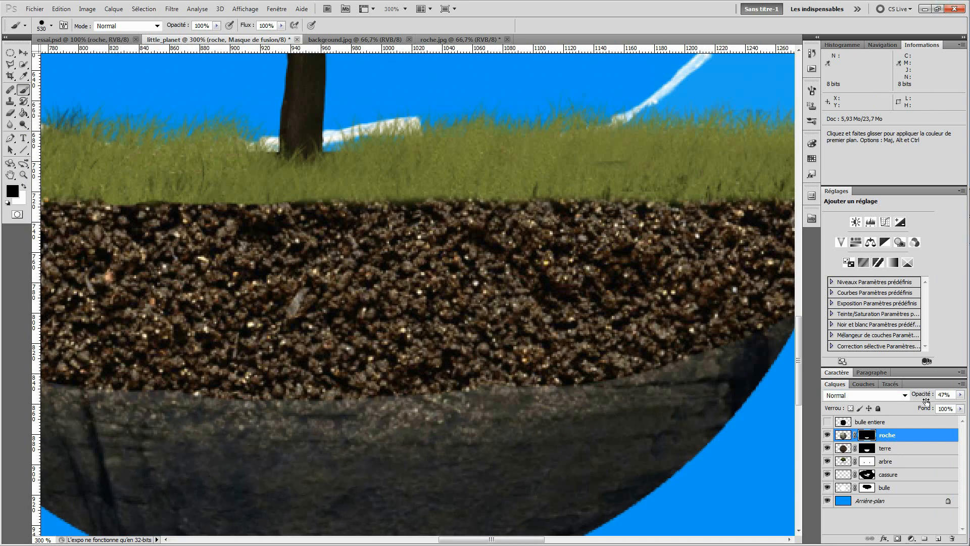
mouse_move(920, 402)
mouse_down()
mouse_move(911, 403)
mouse_move(927, 401)
mouse_up()
Step: Switch the brush to a soft round 40 px tip with 0% hardness for the rock and soil boundary
click(51, 26)
key(ctrl+z)
click(104, 44)
text(40)
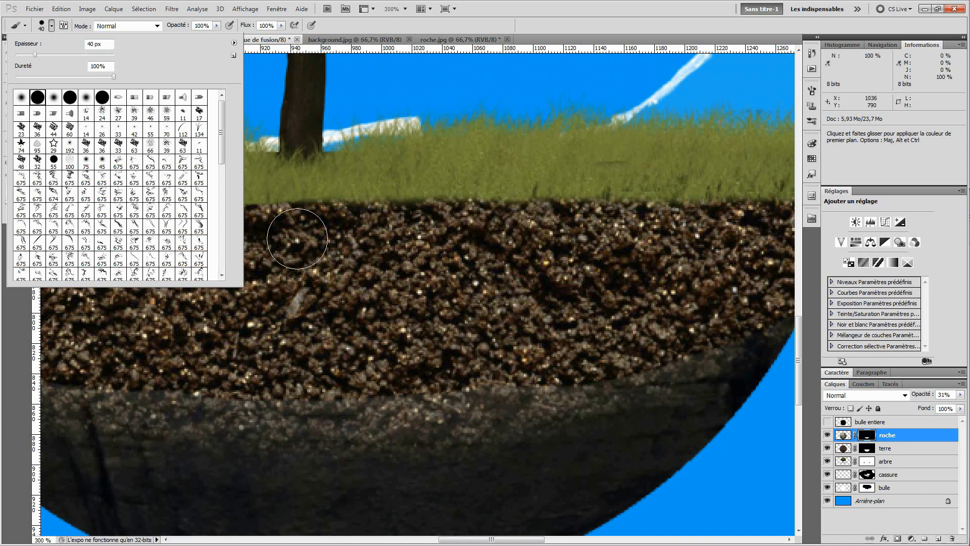
click(21, 97)
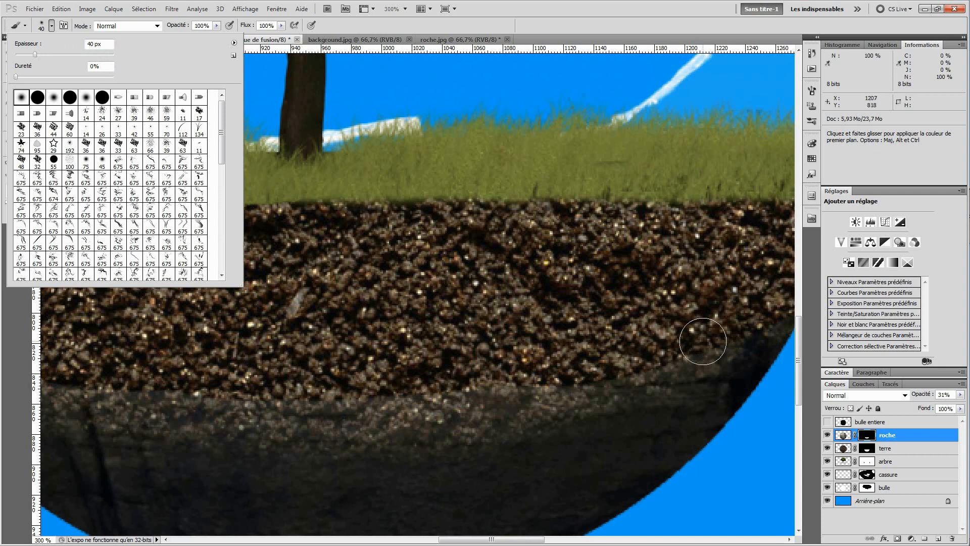
drag(688, 331, 591, 333)
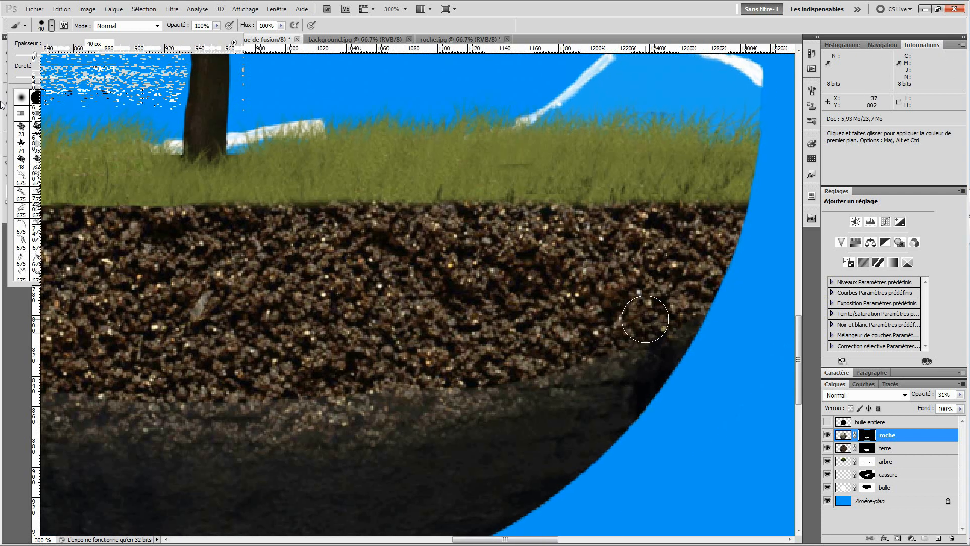
Step: Paint black on the roche mask along the rock's upper edge, from the lower right to the centre, to soften the soil boundary
drag(507, 360, 438, 359)
drag(509, 400, 404, 408)
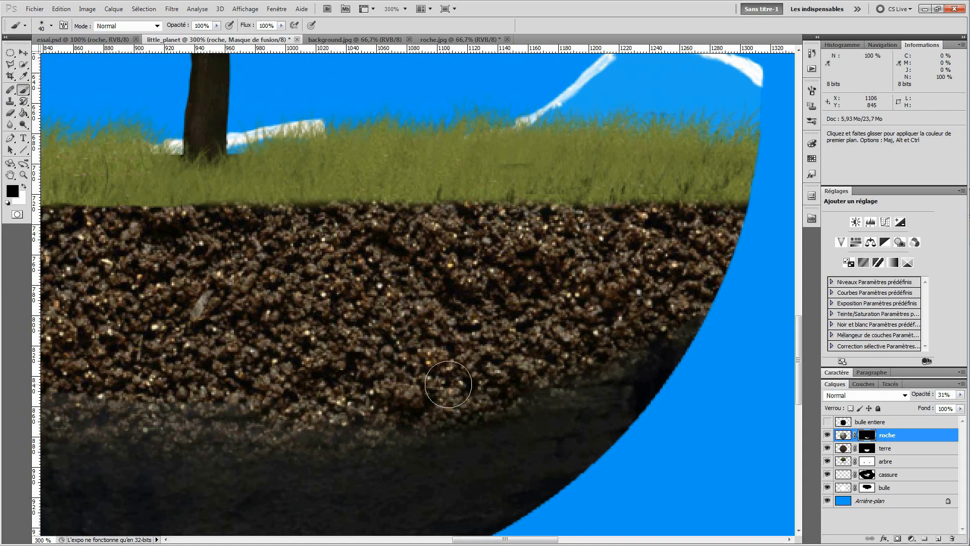
key(ctrl+z)
mouse_move(528, 382)
mouse_down()
mouse_move(404, 407)
mouse_move(231, 406)
mouse_move(379, 294)
mouse_move(432, 275)
mouse_up()
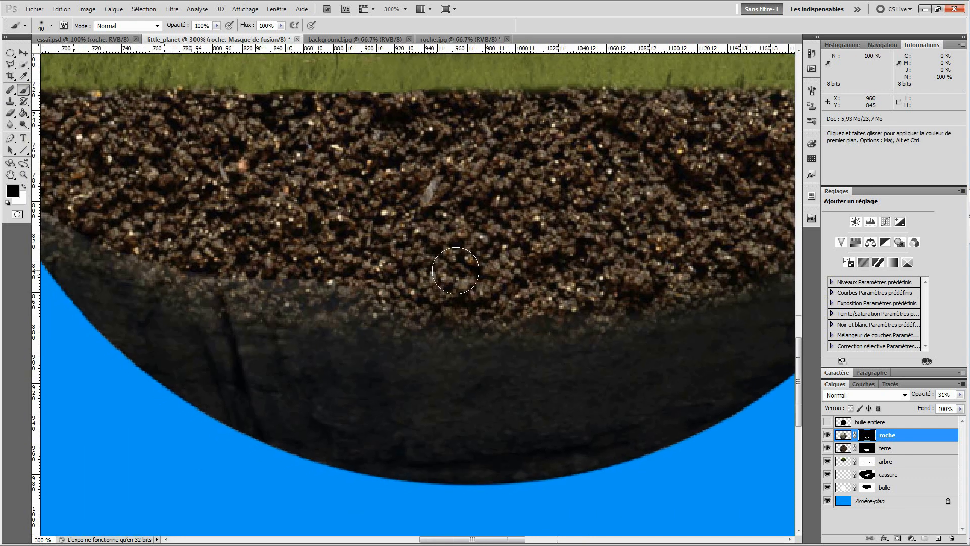
drag(308, 268, 250, 257)
mouse_move(294, 284)
mouse_down()
mouse_move(381, 309)
mouse_move(420, 316)
mouse_up()
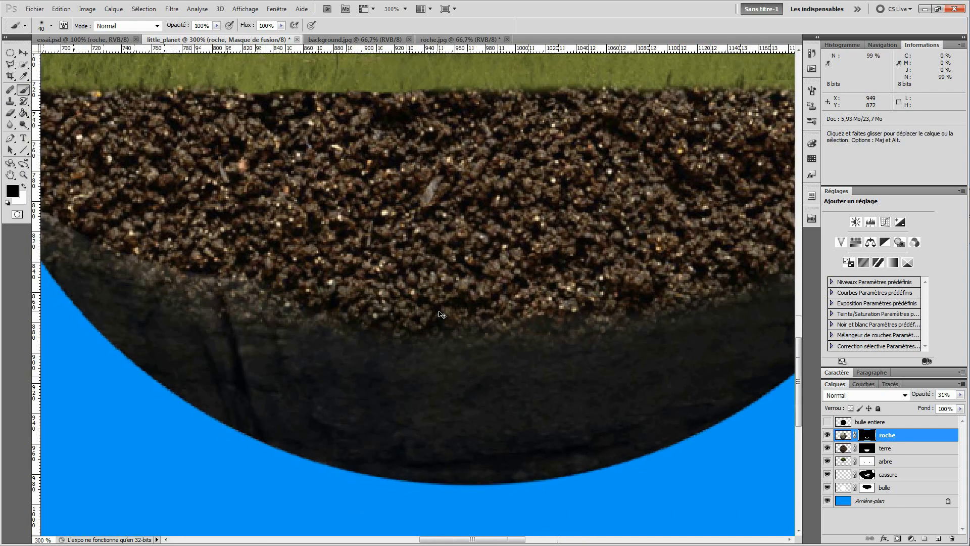
key(ctrl+z)
Step: Extend the soft black mask painting along the rest of the rock and soil boundary towards both bubble edges, undoing the stray dab
mouse_move(264, 223)
mouse_down()
mouse_move(308, 226)
mouse_move(368, 262)
mouse_up()
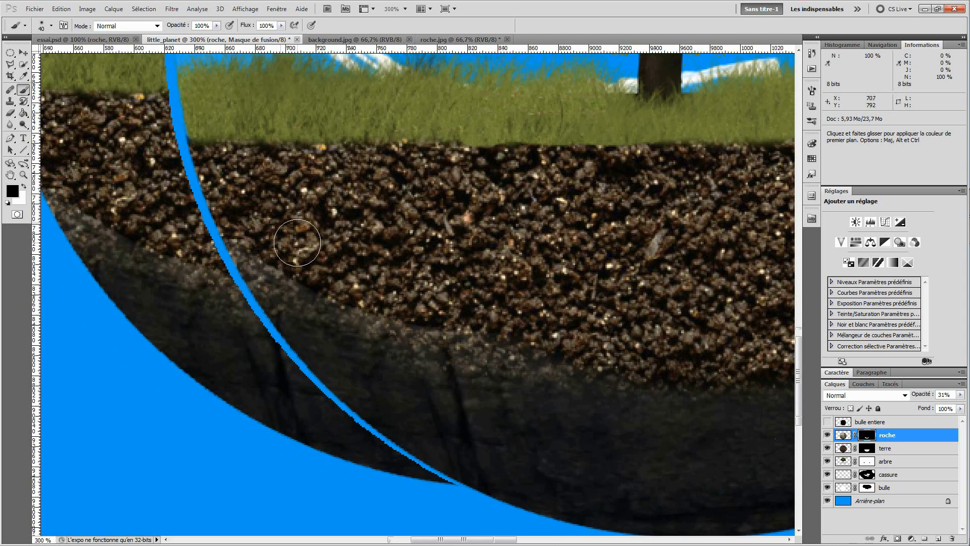
mouse_move(300, 270)
mouse_down()
mouse_move(410, 323)
mouse_move(523, 343)
mouse_up()
drag(666, 309, 278, 214)
mouse_move(513, 207)
mouse_down()
mouse_move(446, 219)
mouse_move(457, 269)
mouse_move(409, 271)
mouse_move(433, 288)
mouse_move(444, 331)
mouse_move(457, 333)
mouse_up()
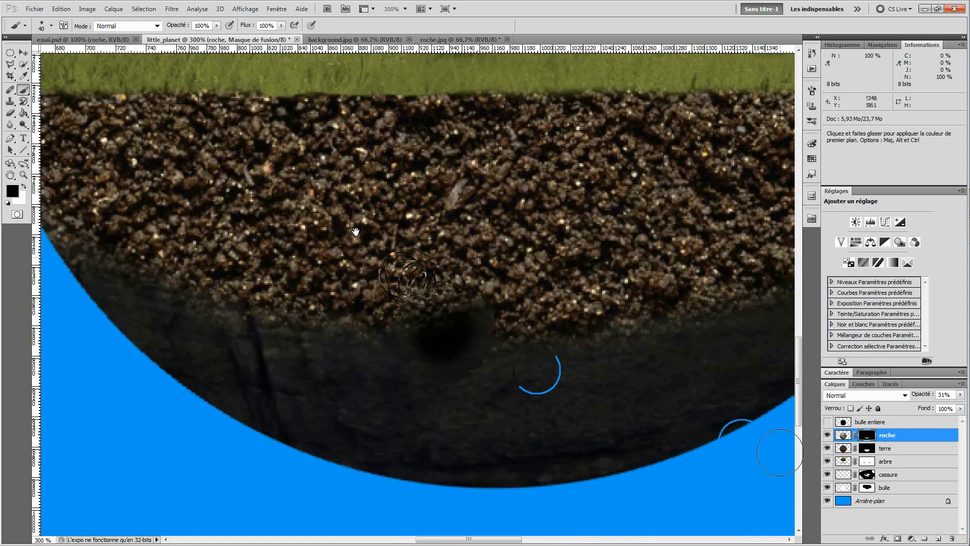
scroll(468, 343, right, 5)
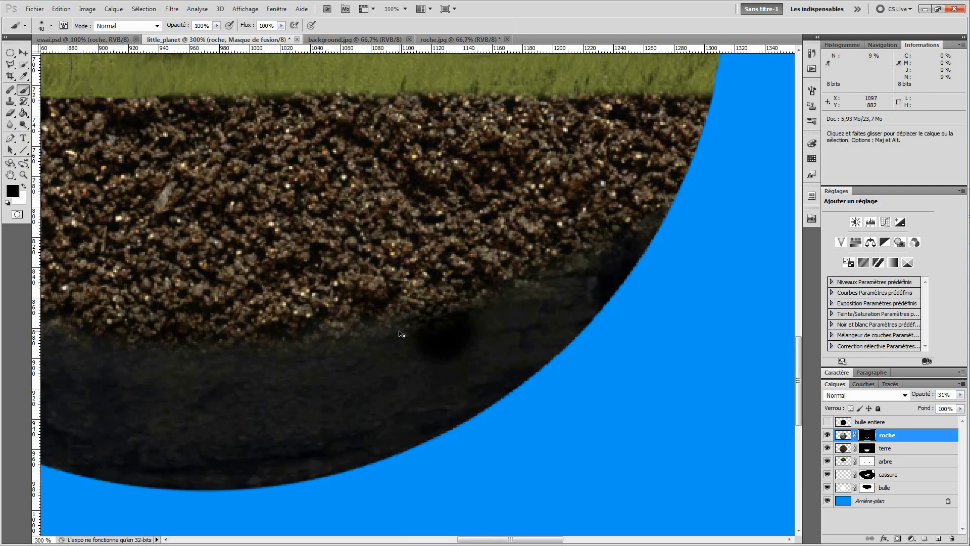
key(ctrl+z)
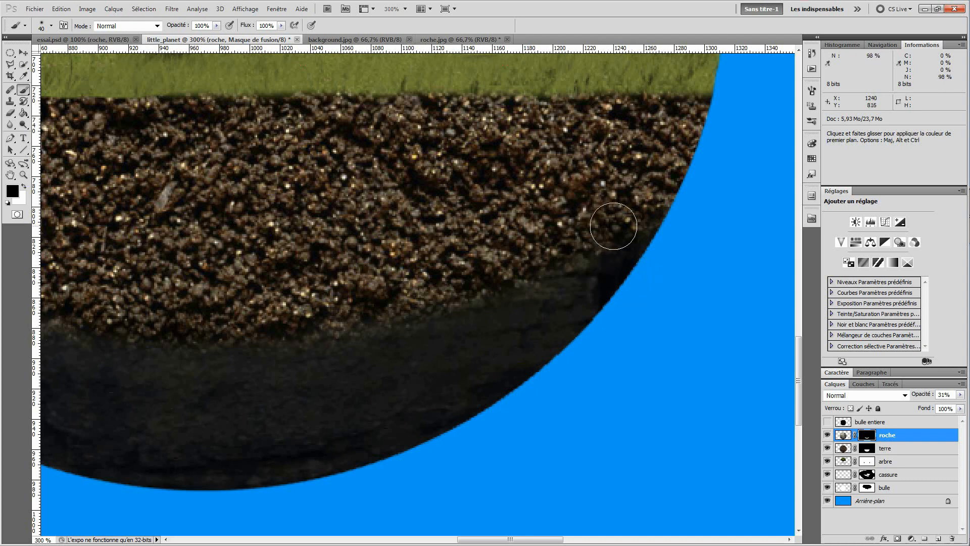
drag(301, 284, 495, 205)
mouse_move(230, 169)
mouse_down()
mouse_move(399, 185)
mouse_move(445, 231)
mouse_up()
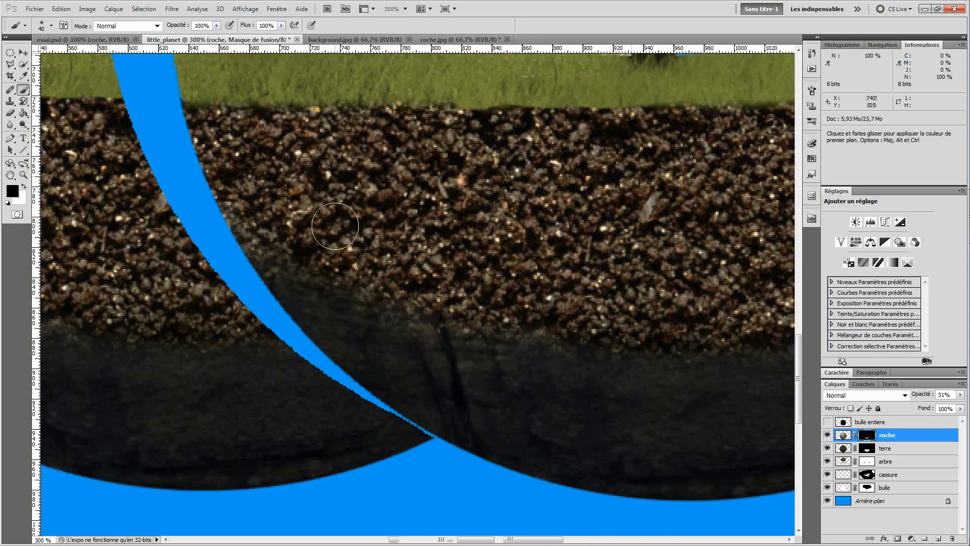
Step: Restore the roche layer to 100% opacity and check the blended soil and rock boundary at different zoom levels
key(space)
drag(591, 283, 338, 219)
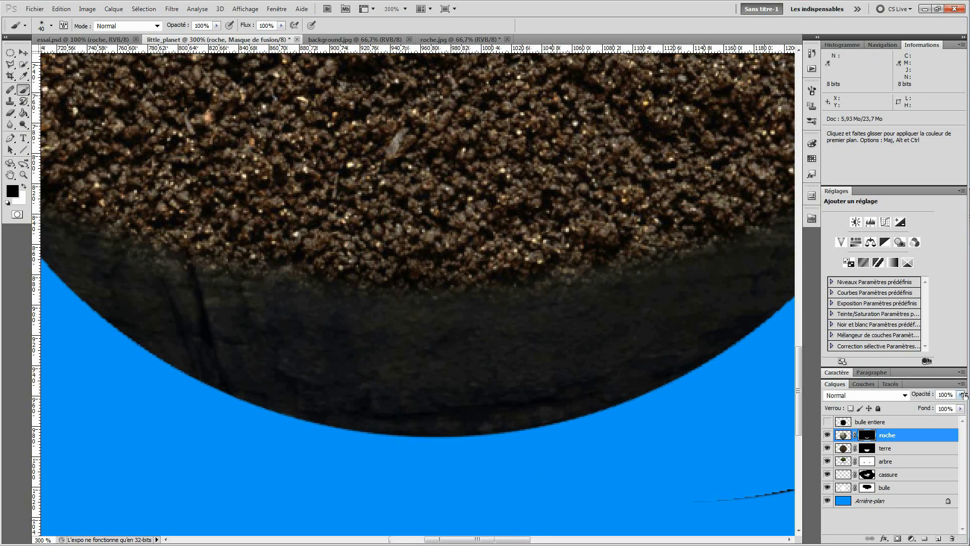
key(ctrl+0)
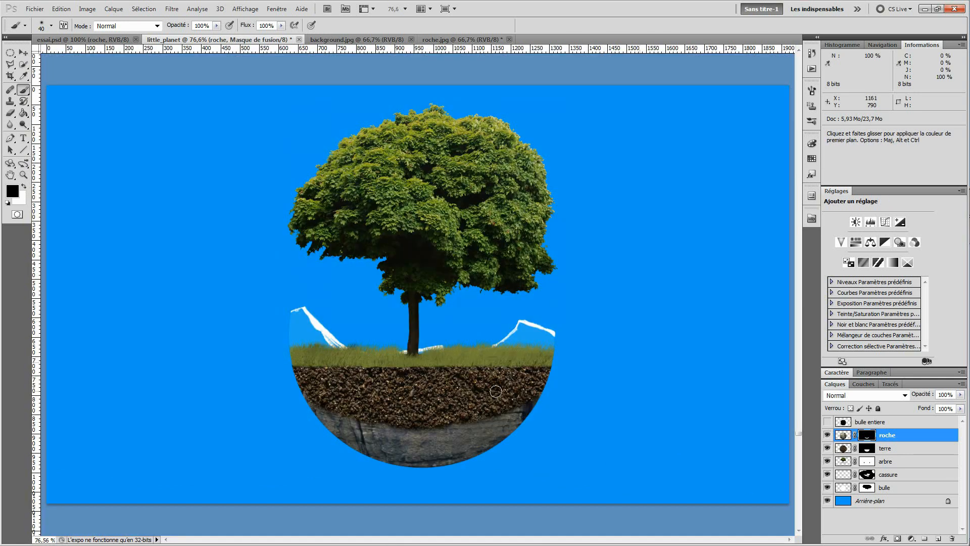
drag(324, 409, 509, 452)
key(ctrl+1)
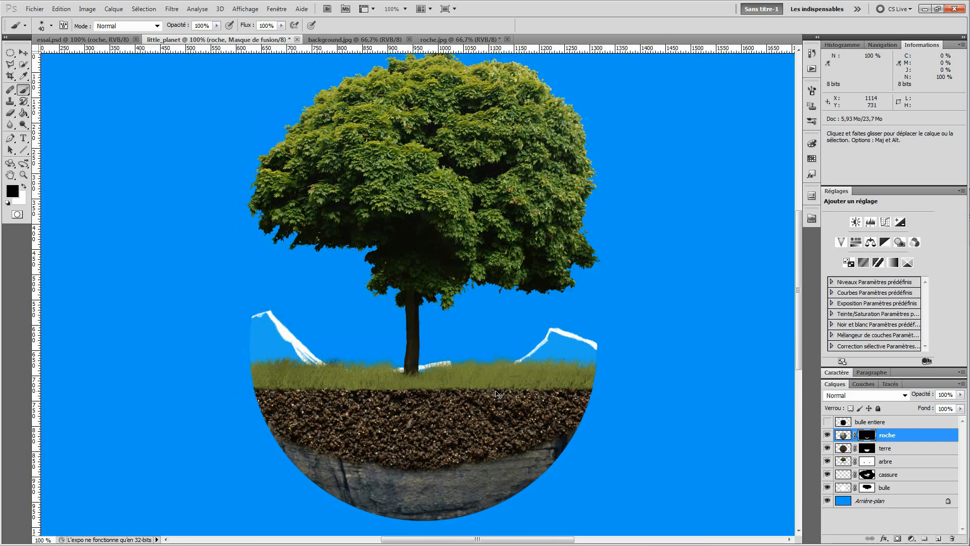
key(ctrl+plus)
drag(582, 517, 407, 238)
key(ctrl+minus)
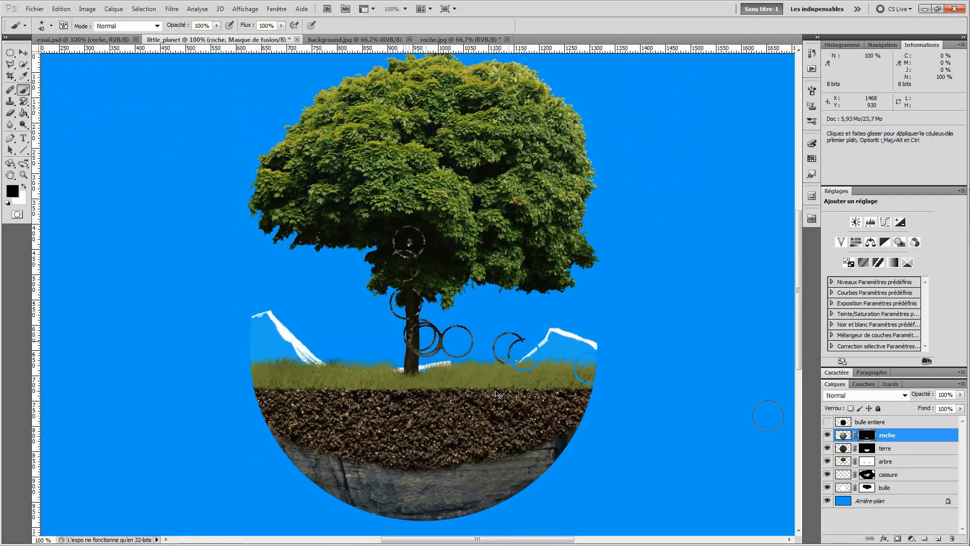
key(ctrl+plus)
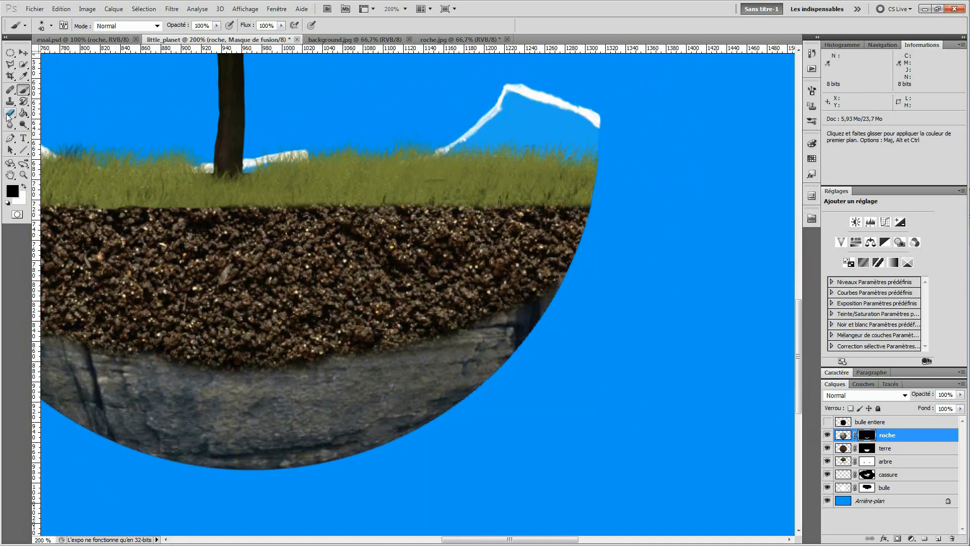
Step: Target the roche layer's image instead of its mask and set the Clone Stamp to a hard round 24 px tip with 100% hardness
click(842, 436)
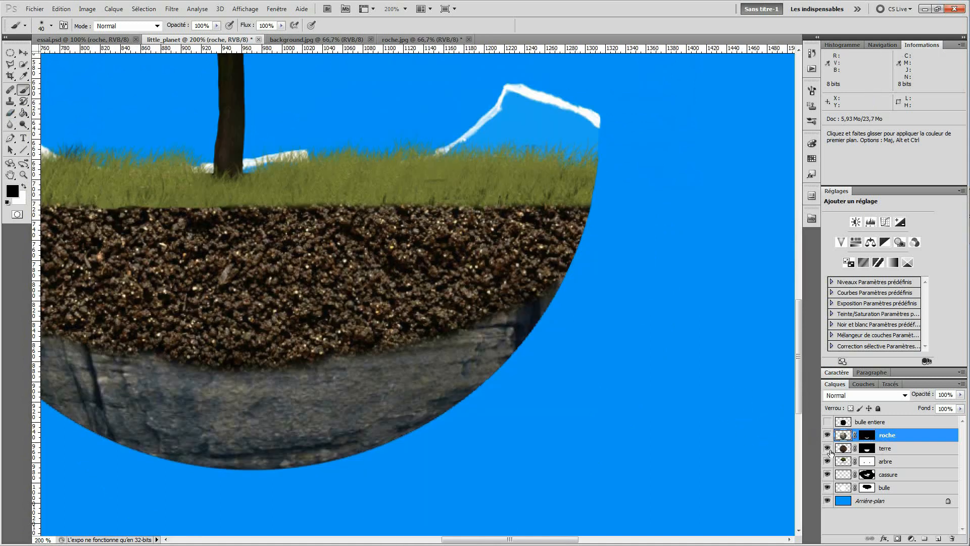
click(13, 102)
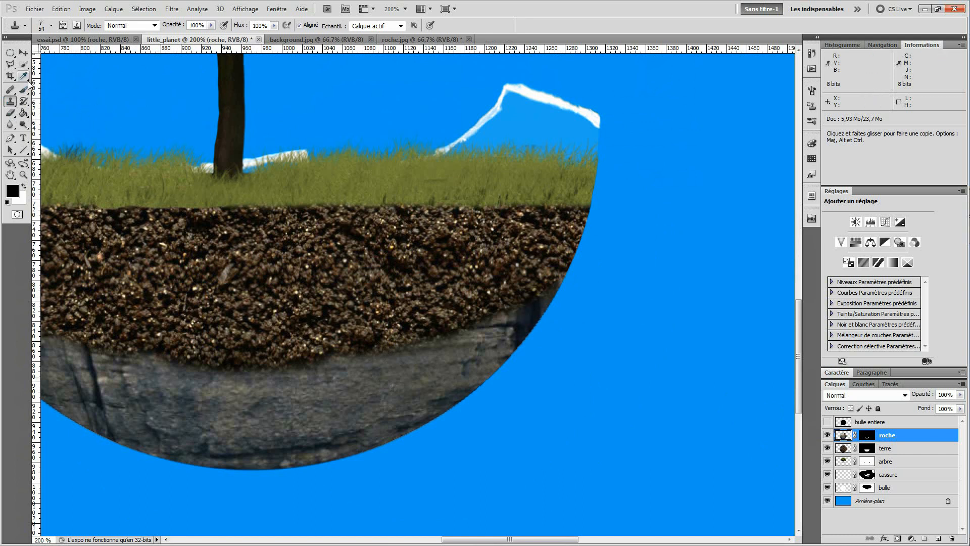
click(44, 30)
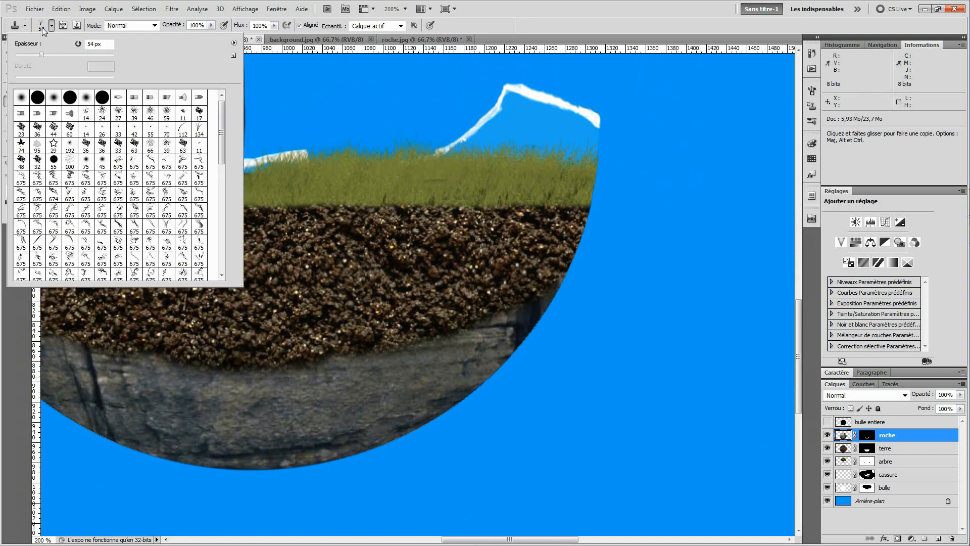
click(39, 98)
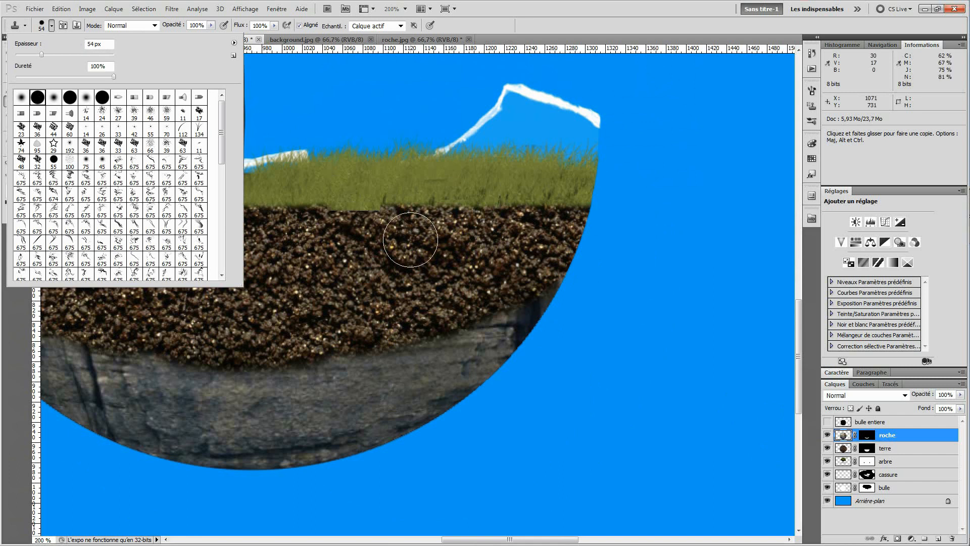
double_click(106, 43)
scroll(458, 371, up, 3)
scroll(458, 372, down, 6)
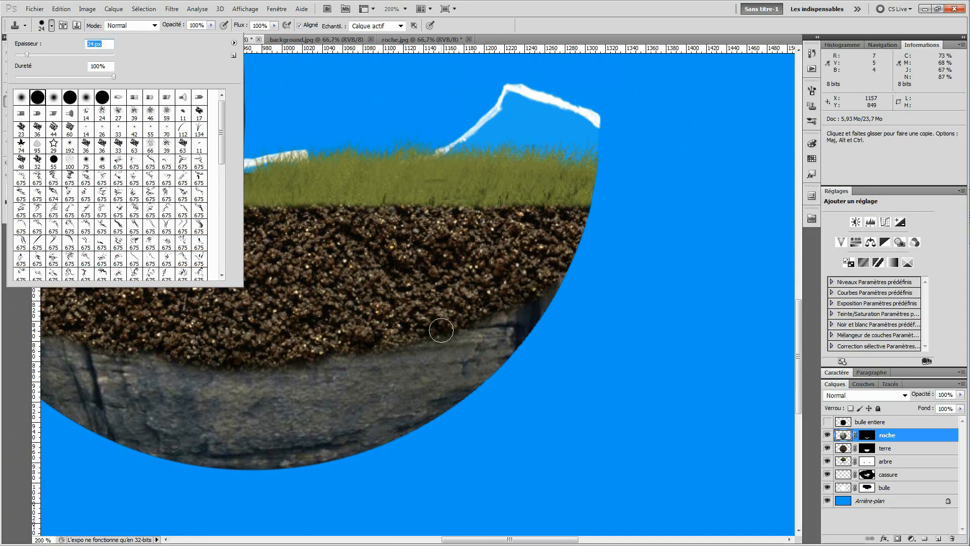
Step: Load the bulle entiere outline as a selection, clone clean rock over the dark crack at the rock's right edge, and deselect
alt+click(458, 354)
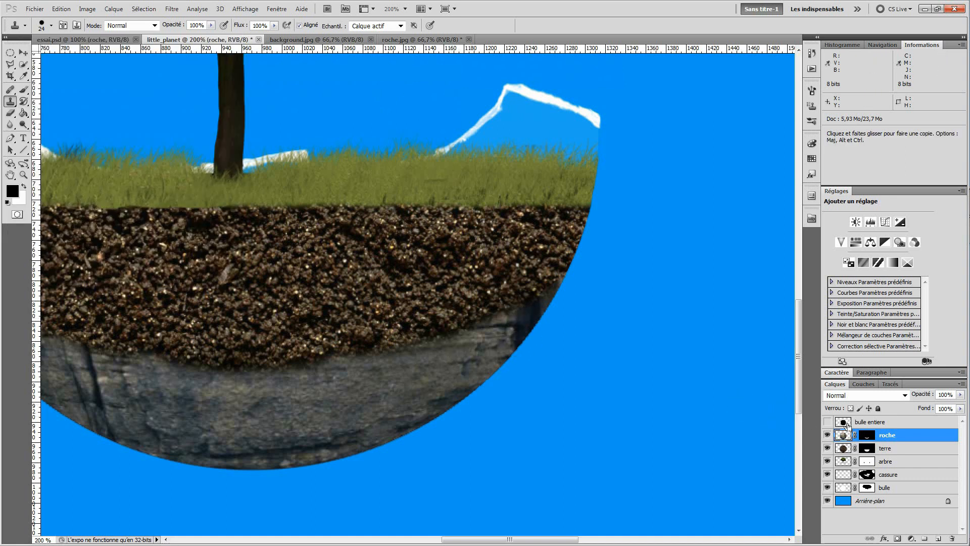
ctrl+click(842, 424)
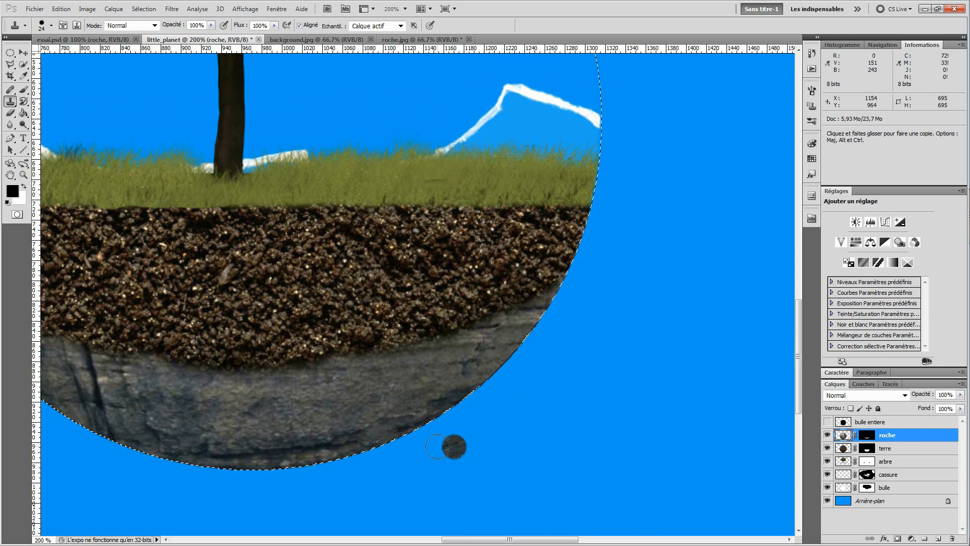
key(ctrl+0)
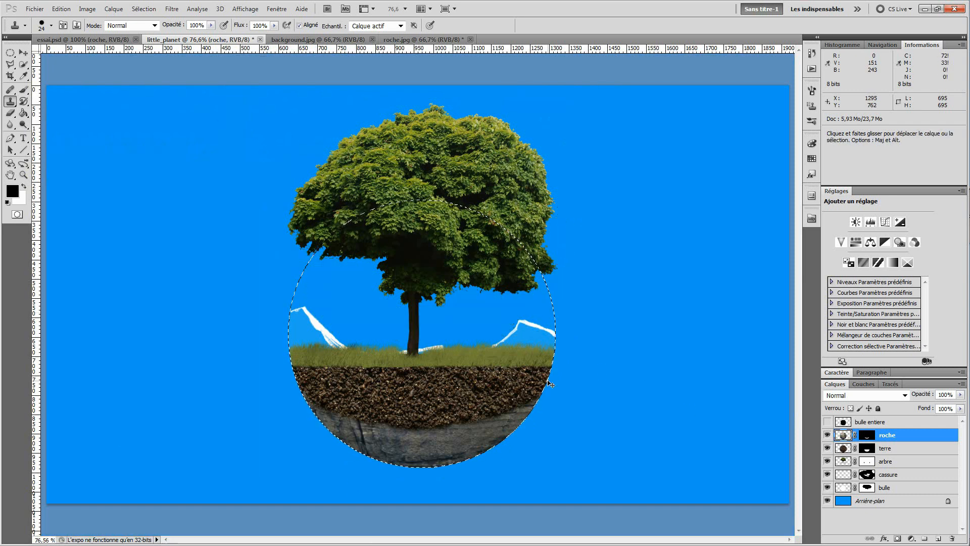
key(ctrl+d)
click(535, 448)
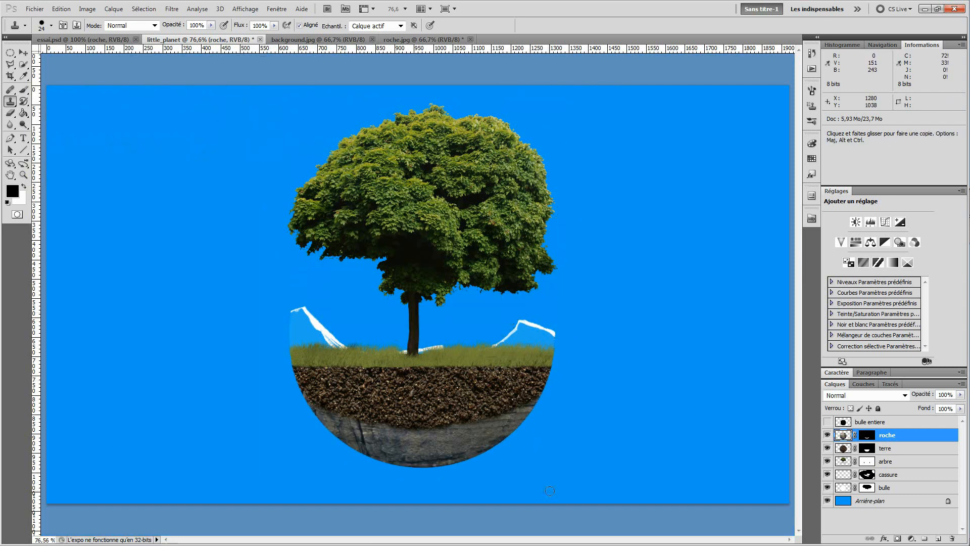
Step: Add a new layer named "ombre" directly above the terre layer and clip it to terre
click(906, 461)
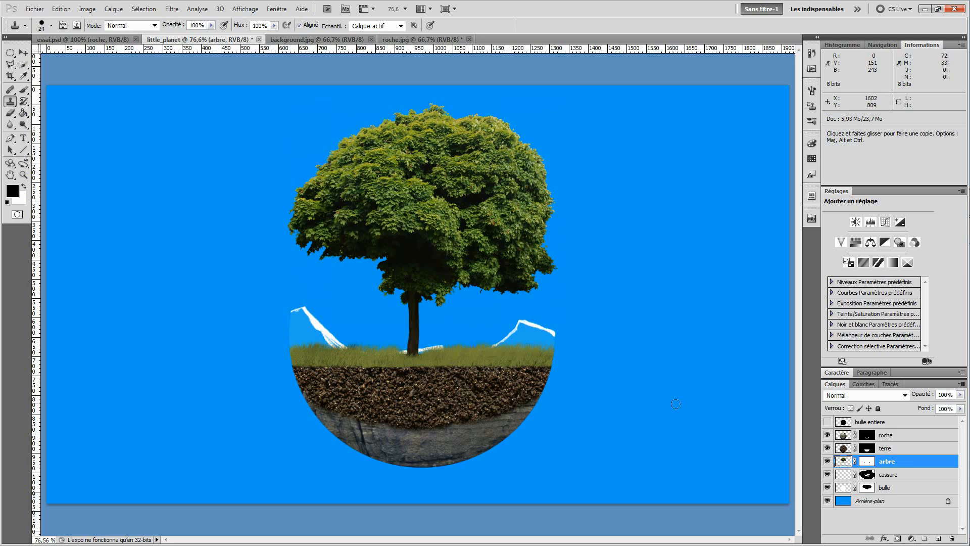
click(904, 449)
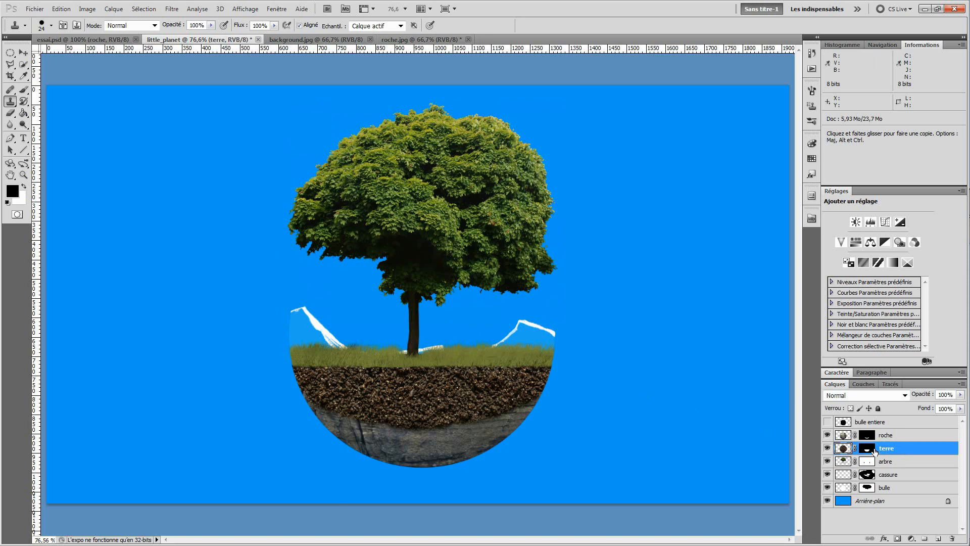
click(937, 538)
double_click(872, 449)
text(ombre)
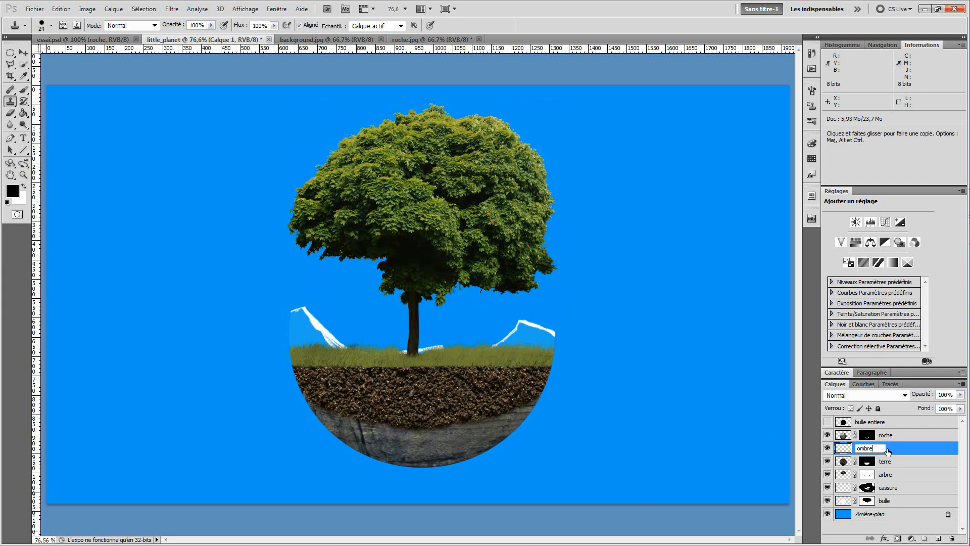
key(Return)
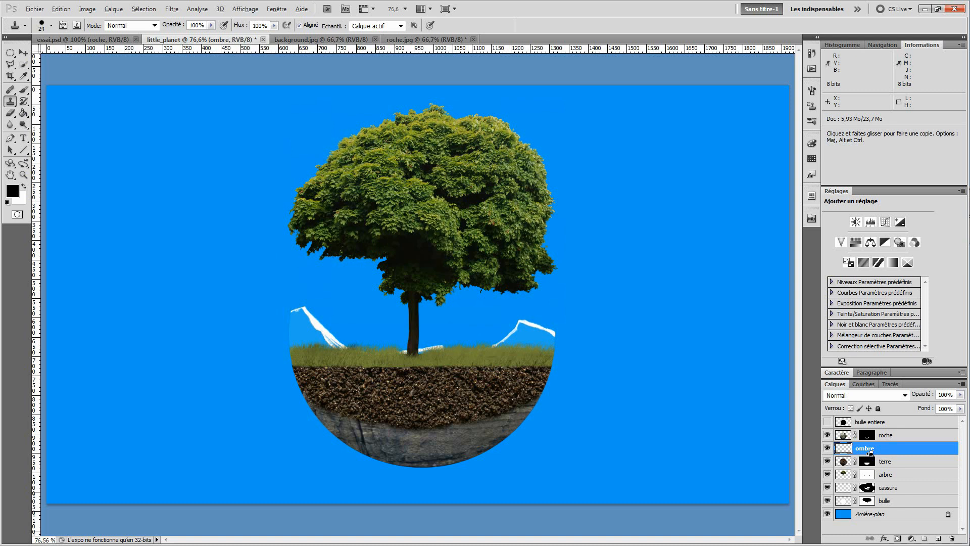
alt+click(870, 453)
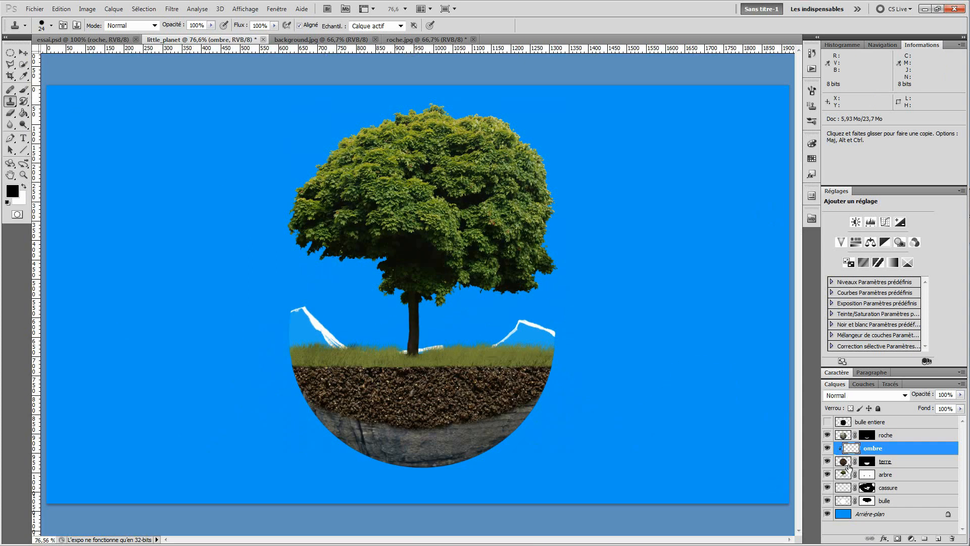
click(767, 487)
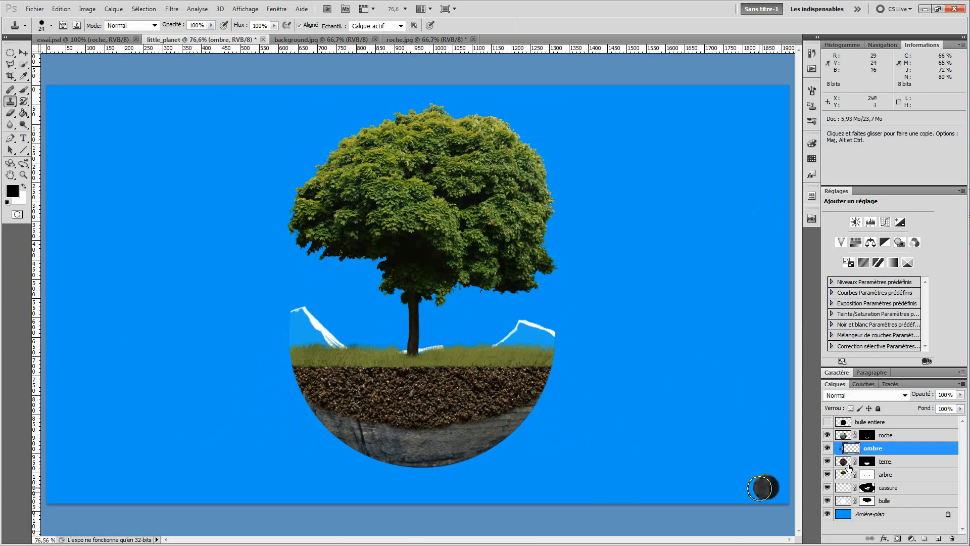
Step: Switch to the Brush tool with black and lower its opacity to 18% for shading the soil below the grass
key(ctrl+plus)
key(ctrl+plus)
drag(574, 491, 572, 390)
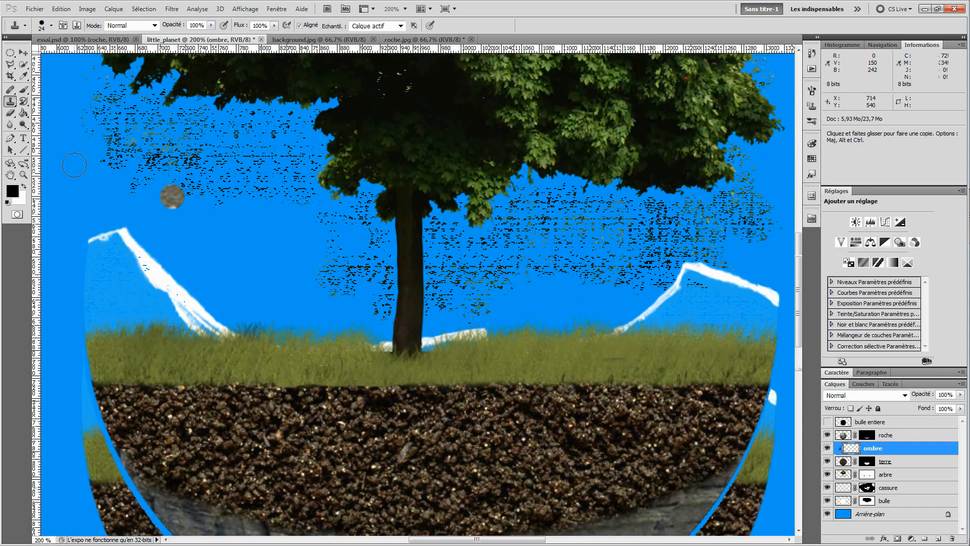
click(24, 90)
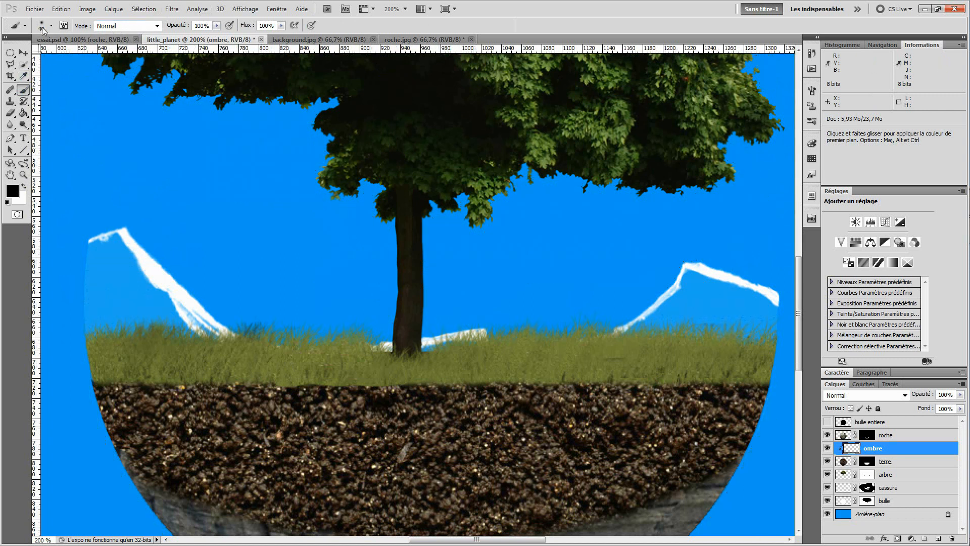
click(216, 25)
drag(216, 35, 181, 38)
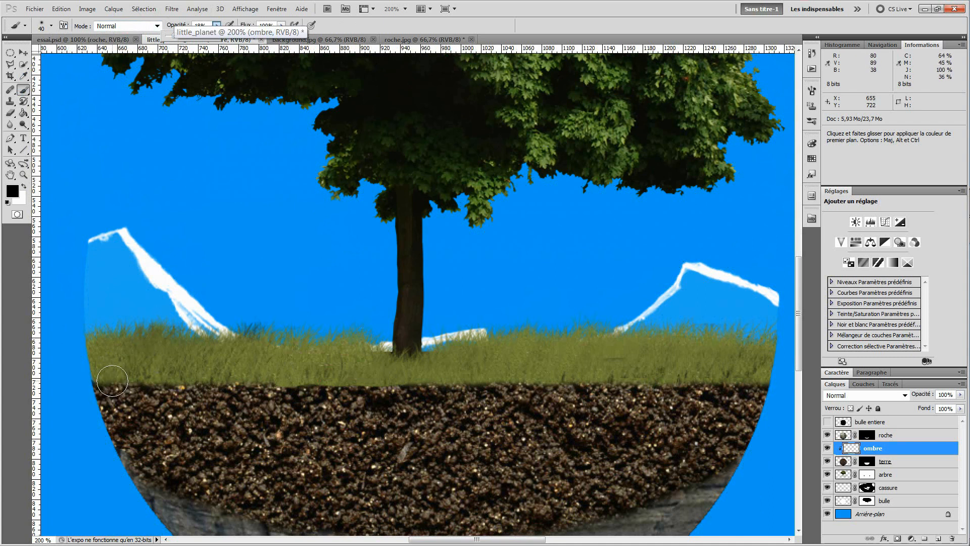
Step: Set the brush to a soft 20 px tip with 0% hardness and raise its opacity to 35%
click(51, 26)
scroll(106, 46, down, 2)
scroll(171, 391, up, 5)
scroll(171, 391, down, 4)
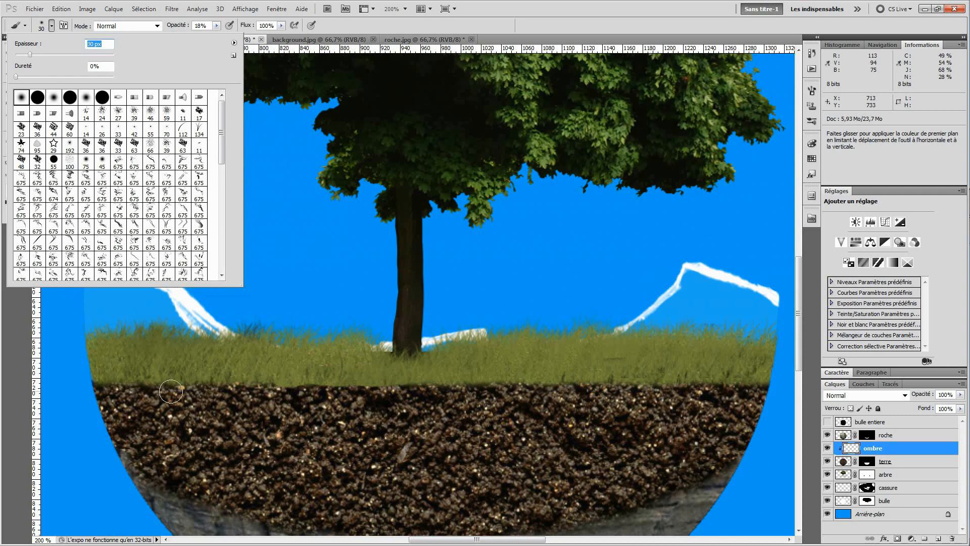
scroll(117, 388, down, 1)
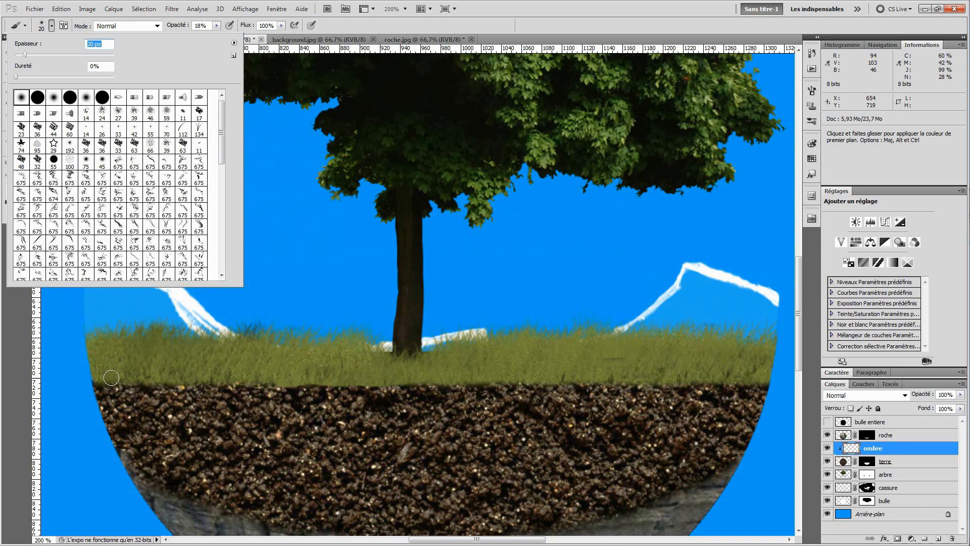
key(Return)
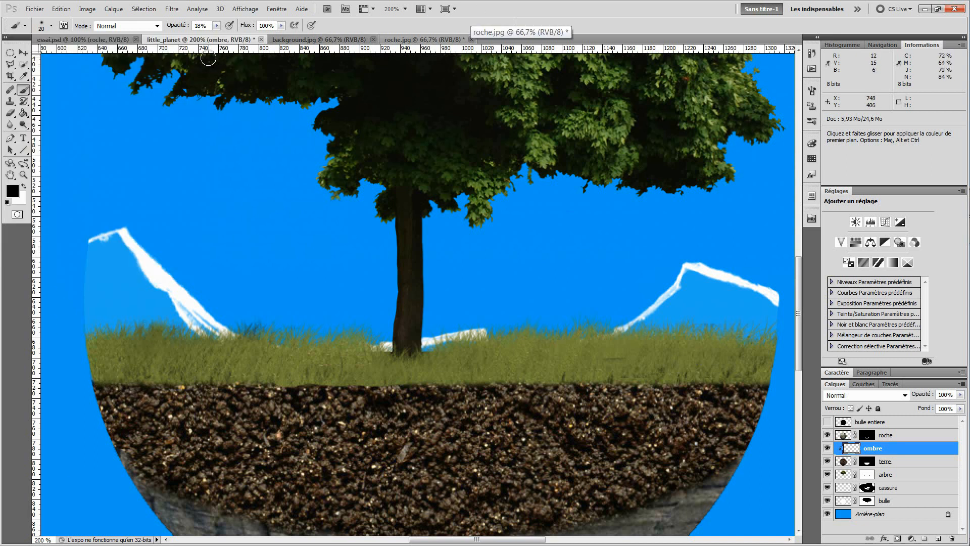
click(216, 26)
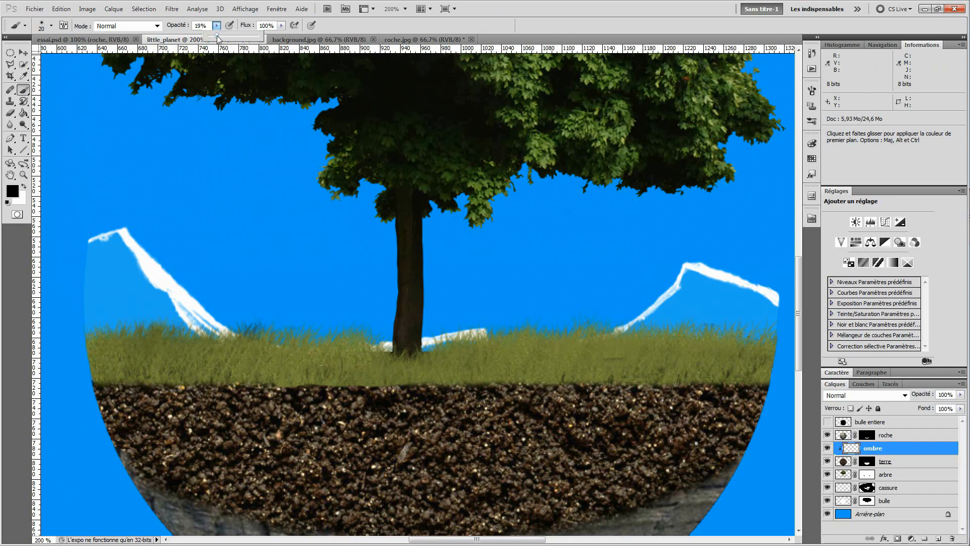
Step: Paint a black shadow on the ombre layer along the soil's upper edge beneath the grass, across the bubble's full width
mouse_move(115, 383)
mouse_down()
mouse_move(140, 384)
mouse_move(111, 382)
mouse_move(205, 386)
mouse_move(134, 383)
mouse_up()
key(ctrl+plus)
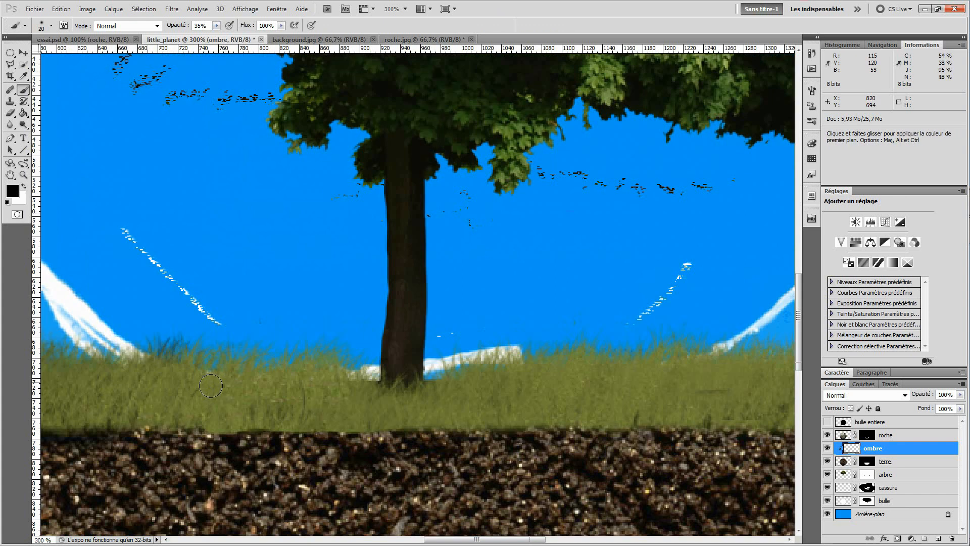
drag(212, 390, 533, 337)
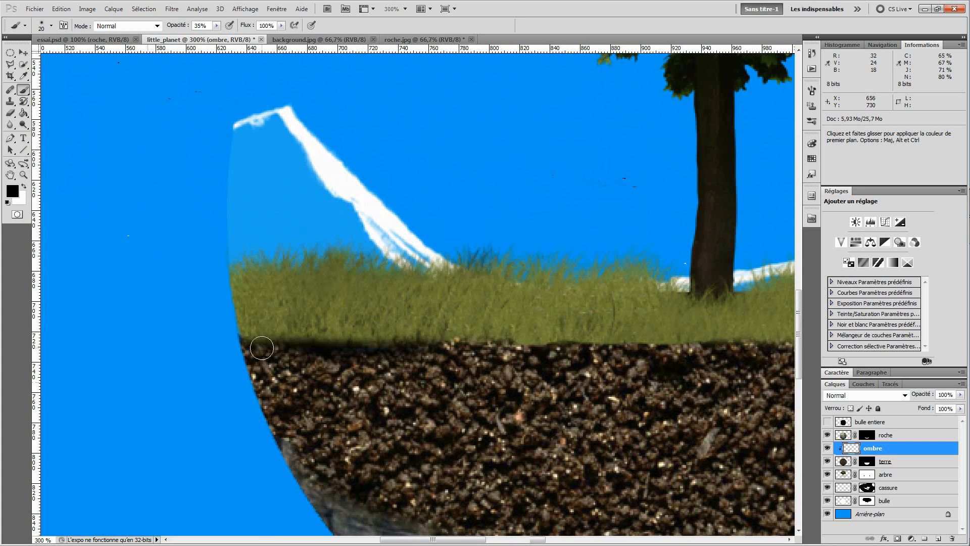
mouse_move(312, 347)
mouse_down()
mouse_move(503, 347)
mouse_move(405, 333)
mouse_move(468, 346)
mouse_move(554, 347)
mouse_move(539, 342)
mouse_up()
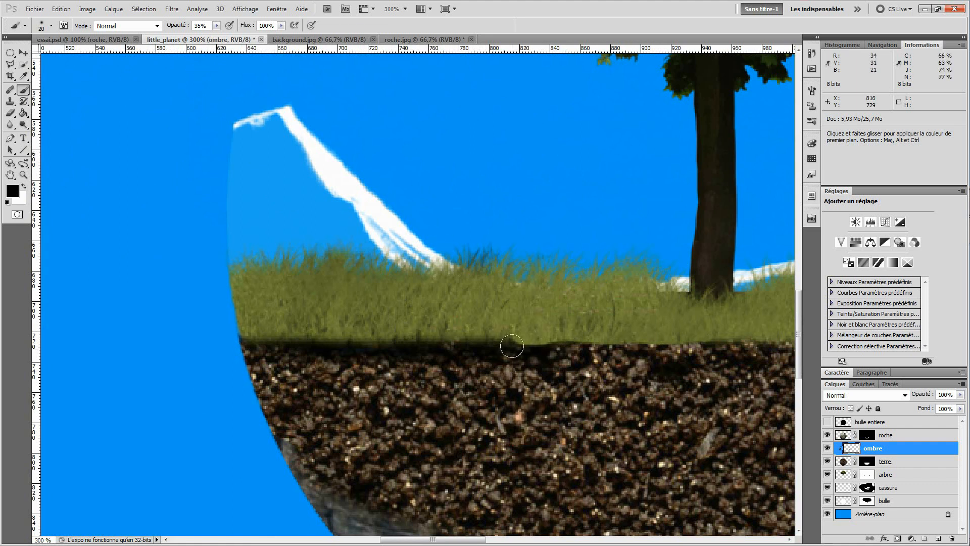
key(space)
drag(585, 393, 490, 414)
mouse_move(492, 366)
mouse_down()
mouse_move(464, 367)
mouse_move(560, 367)
mouse_move(451, 369)
mouse_move(628, 373)
mouse_move(452, 388)
mouse_up()
key(space)
mouse_move(203, 378)
mouse_down()
mouse_move(579, 401)
mouse_move(571, 389)
mouse_move(477, 399)
mouse_move(185, 381)
mouse_move(150, 397)
mouse_up()
key(space)
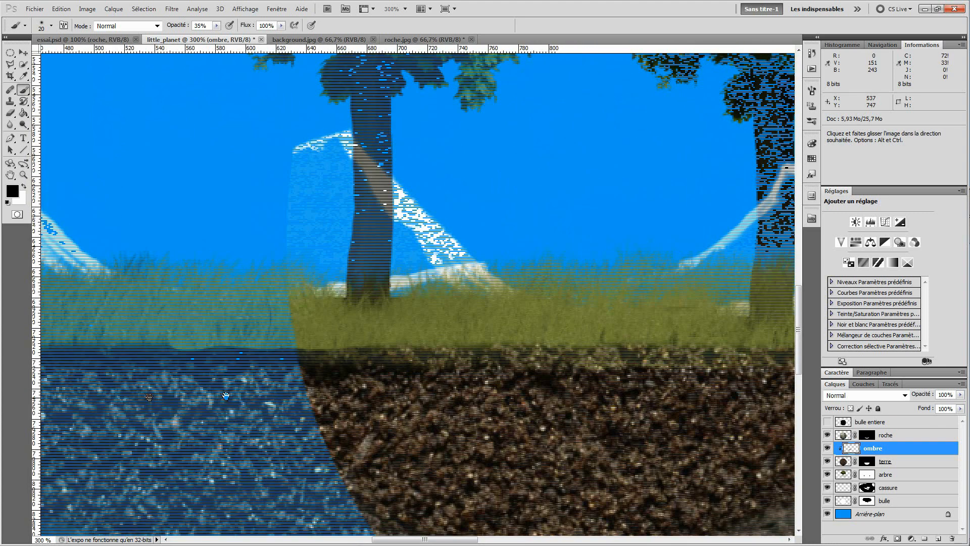
mouse_move(345, 354)
mouse_down()
mouse_move(554, 356)
mouse_move(403, 353)
mouse_move(556, 342)
mouse_move(694, 352)
mouse_up()
key(space)
mouse_move(626, 352)
mouse_down()
mouse_move(414, 356)
mouse_move(671, 366)
mouse_move(576, 360)
mouse_move(642, 363)
mouse_up()
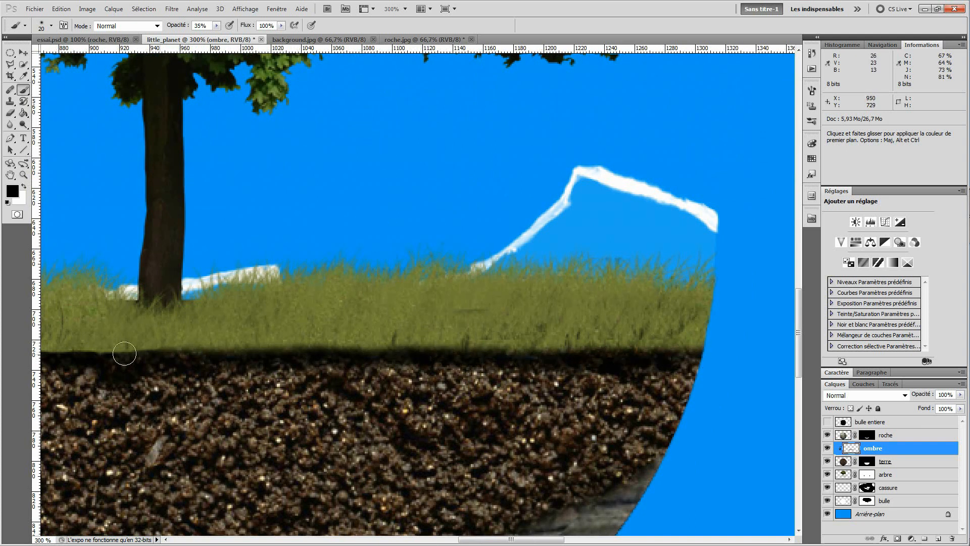
Step: Darken the soil's curved lower edge where it meets the rock with black strokes on the ombre layer, undoing a stray stroke
key(ctrl)
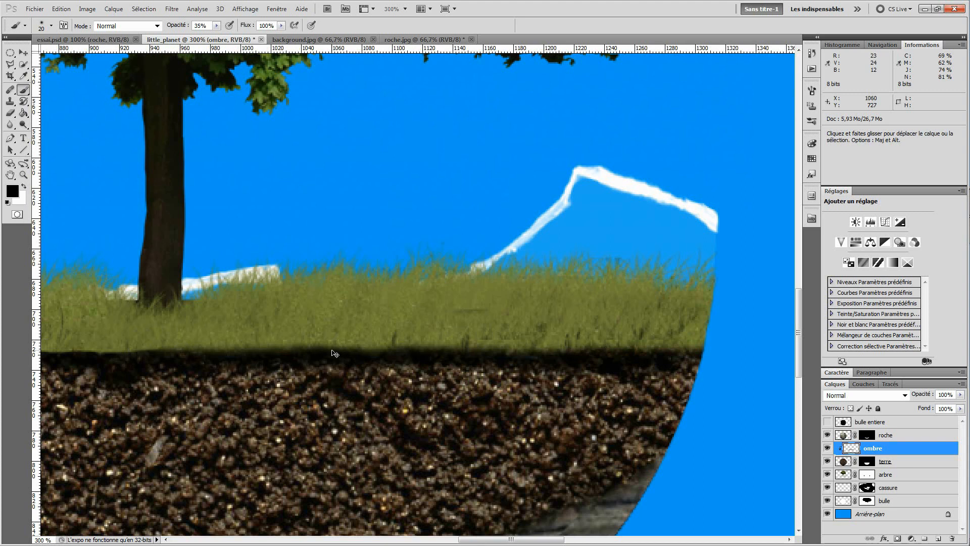
key(ctrl+0)
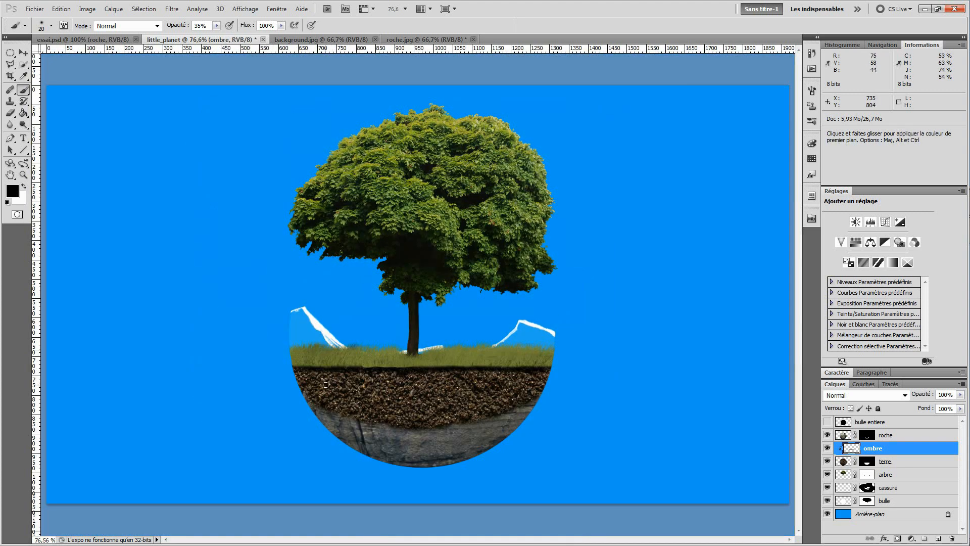
key(ctrl+alt+0)
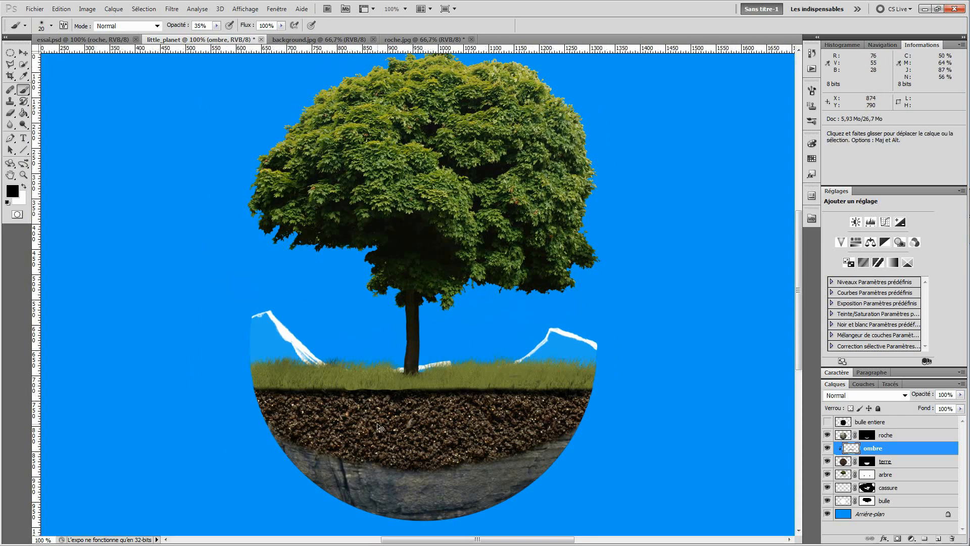
key(ctrl+plus)
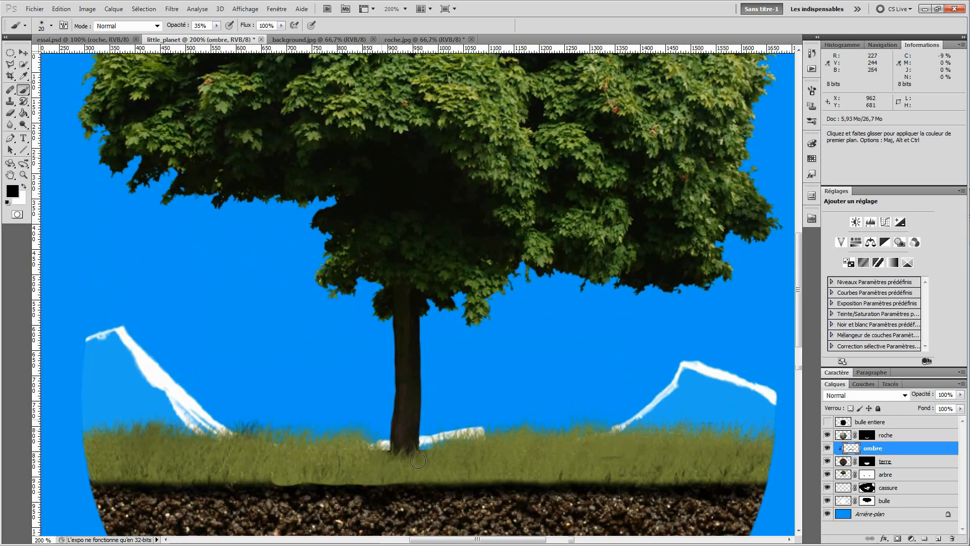
drag(418, 509, 435, 219)
key(ctrl+alt+0)
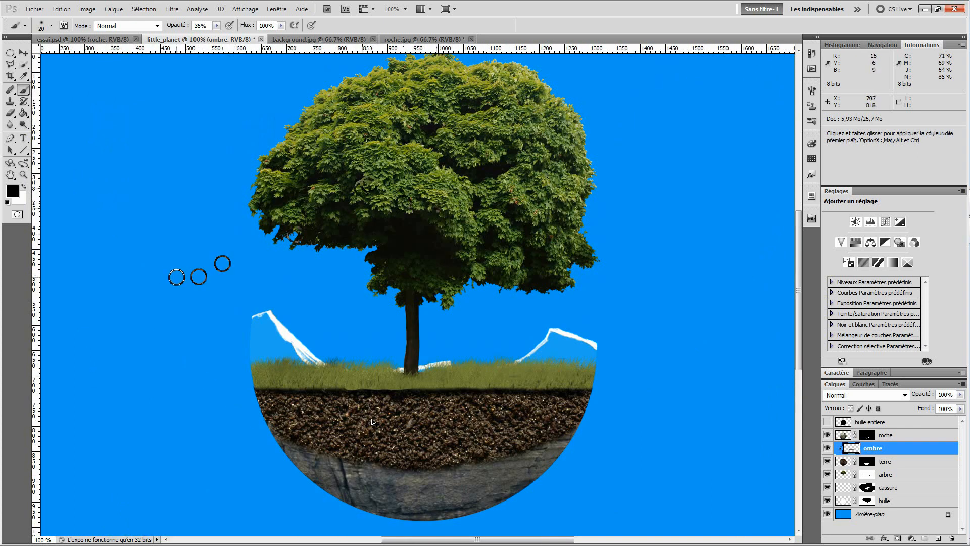
key(ctrl+plus)
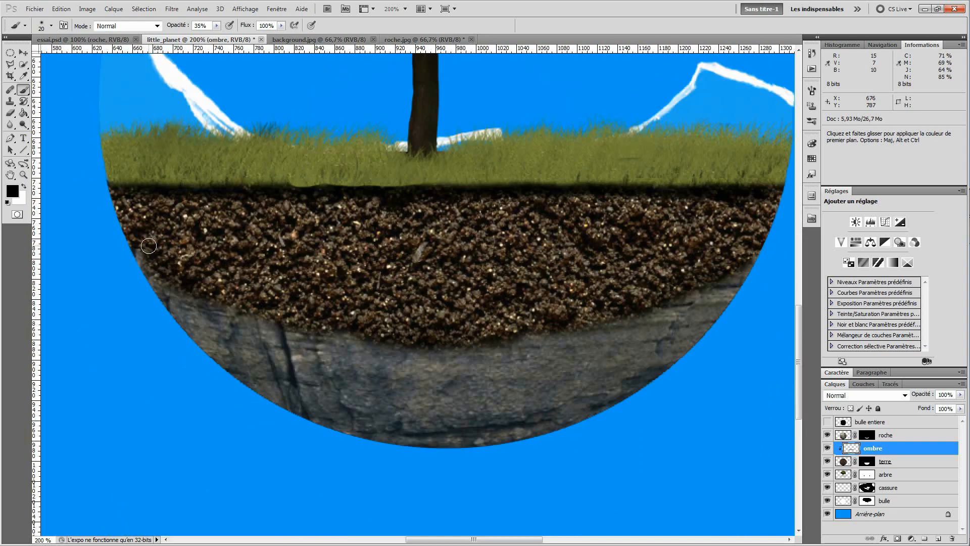
mouse_move(138, 246)
mouse_down()
mouse_move(214, 297)
mouse_move(411, 341)
mouse_up()
mouse_move(207, 286)
mouse_down()
mouse_move(331, 323)
mouse_move(443, 342)
mouse_move(505, 341)
mouse_move(601, 319)
mouse_up()
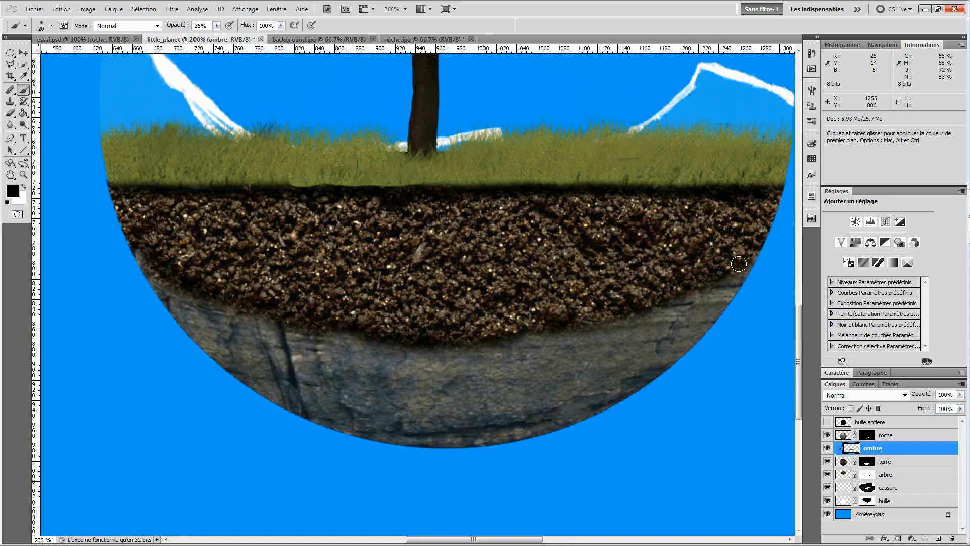
drag(756, 243, 715, 258)
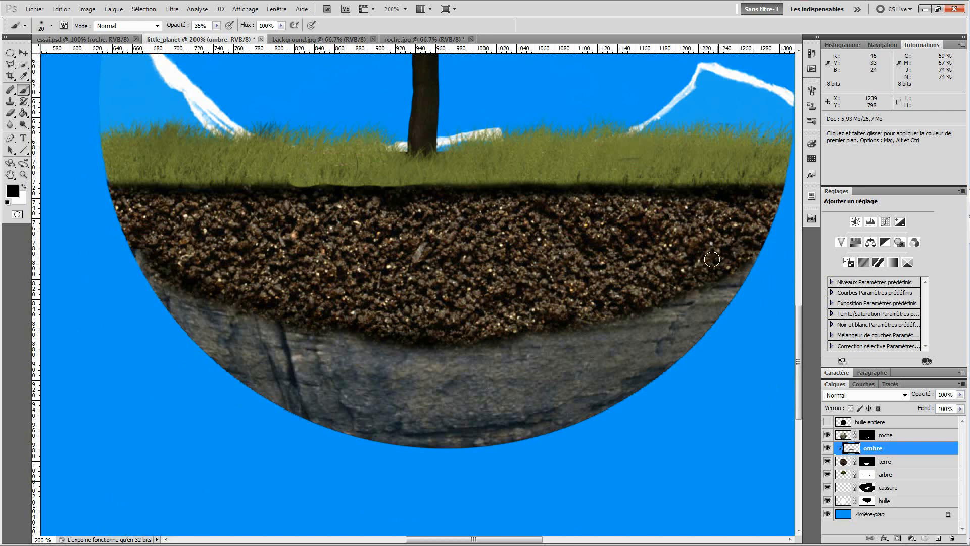
key(ctrl+z)
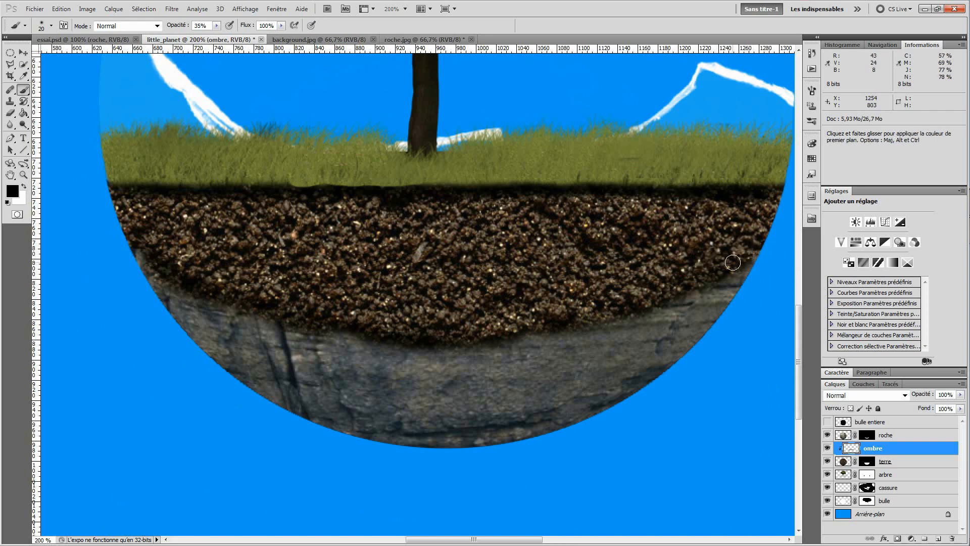
mouse_move(743, 255)
mouse_down()
mouse_move(628, 305)
mouse_move(436, 335)
mouse_move(504, 334)
mouse_move(662, 298)
mouse_move(747, 257)
mouse_move(667, 298)
mouse_move(492, 341)
mouse_up()
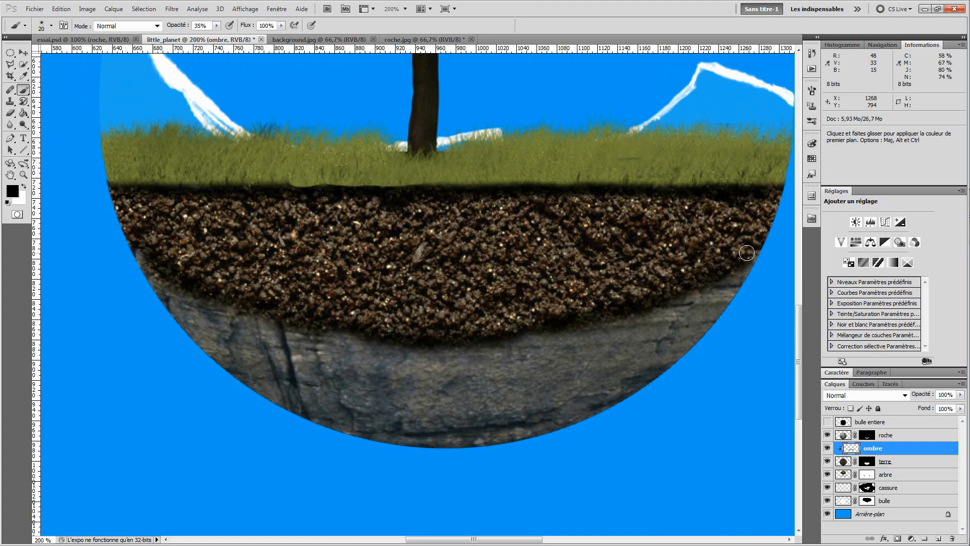
mouse_move(746, 253)
mouse_down()
mouse_move(654, 304)
mouse_move(585, 323)
mouse_move(379, 339)
mouse_up()
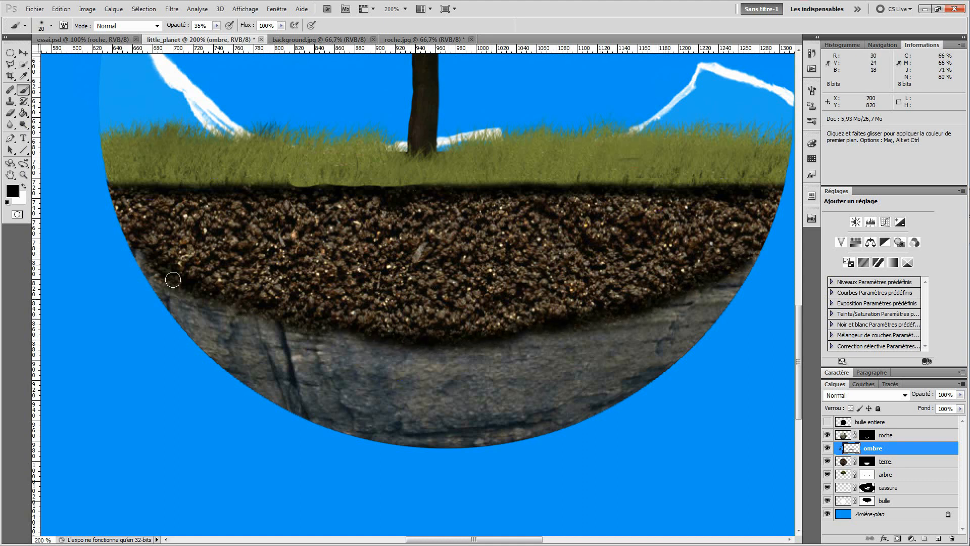
mouse_move(157, 265)
mouse_down()
mouse_move(289, 315)
mouse_move(416, 346)
mouse_up()
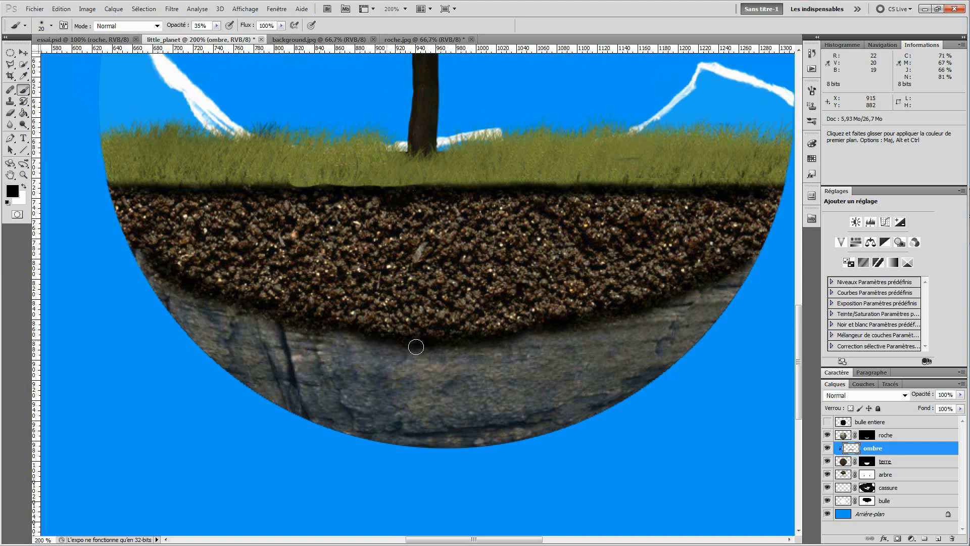
drag(153, 259, 134, 239)
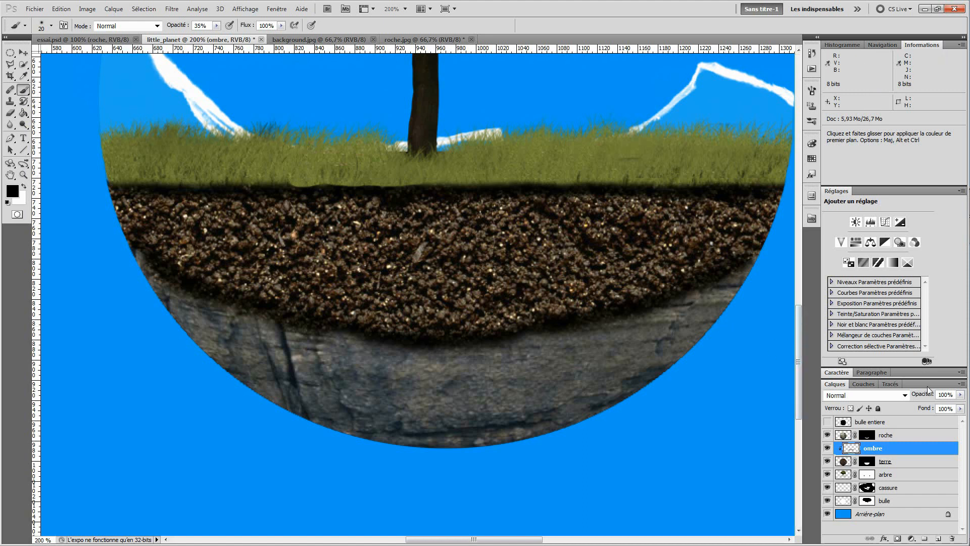
Step: Lower the ombre layer's opacity to 36%
key(ctrl+0)
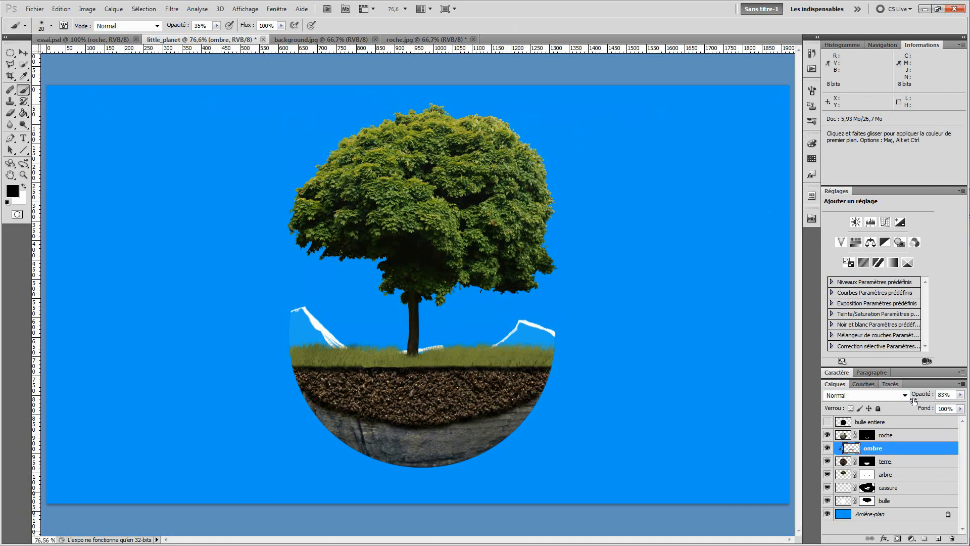
drag(908, 403, 880, 402)
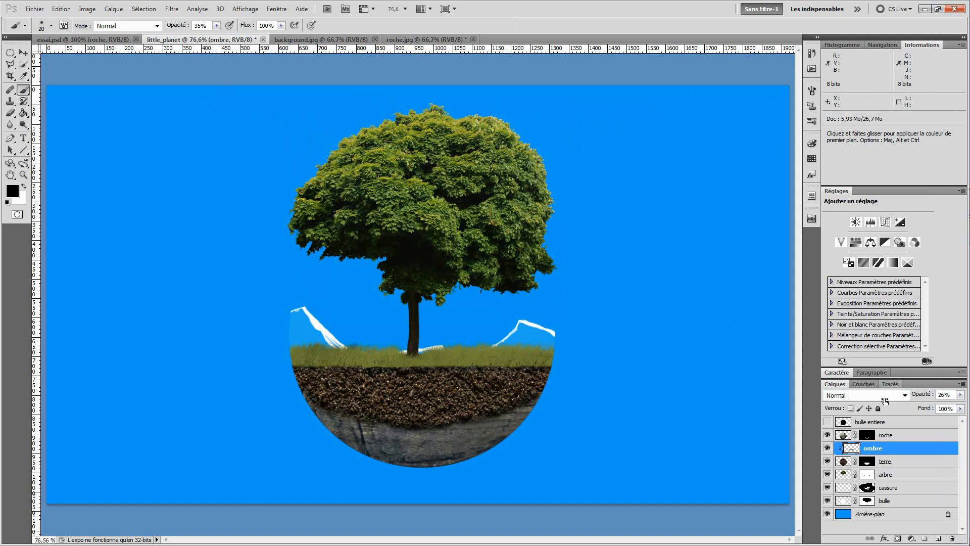
drag(897, 389, 902, 388)
drag(889, 397, 887, 399)
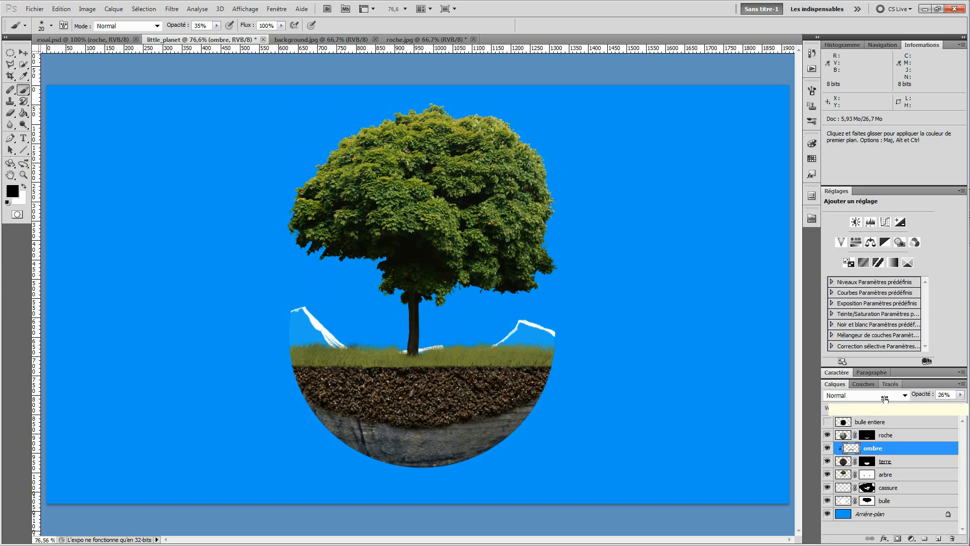
drag(884, 398, 885, 399)
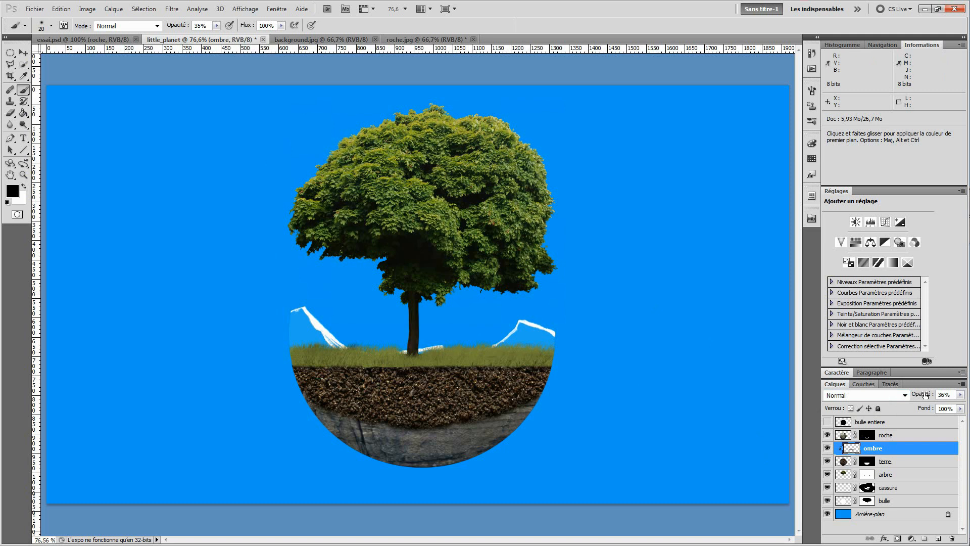
Step: Check the layer order in essai.psd, return to little_planet and set the ombre layer's opacity to 29%
click(75, 40)
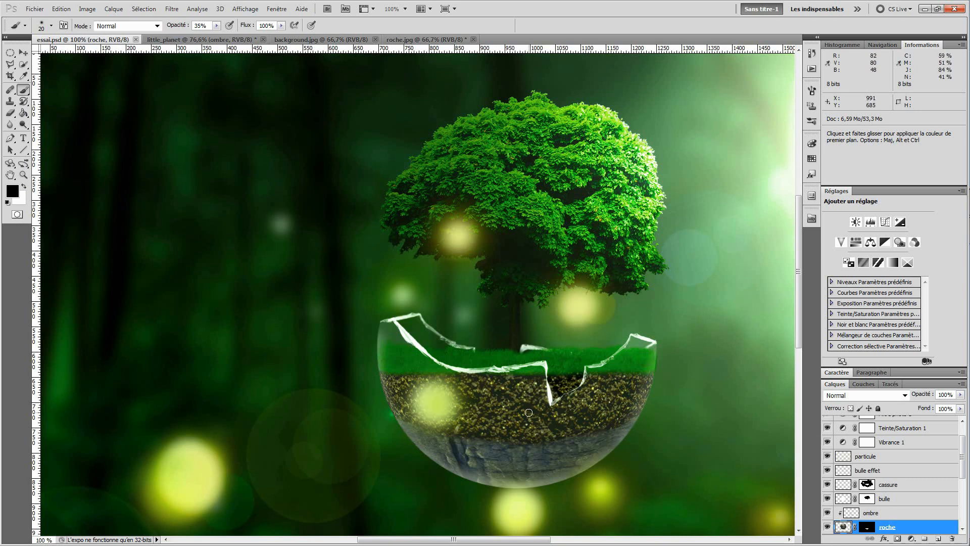
scroll(868, 464, down, 3)
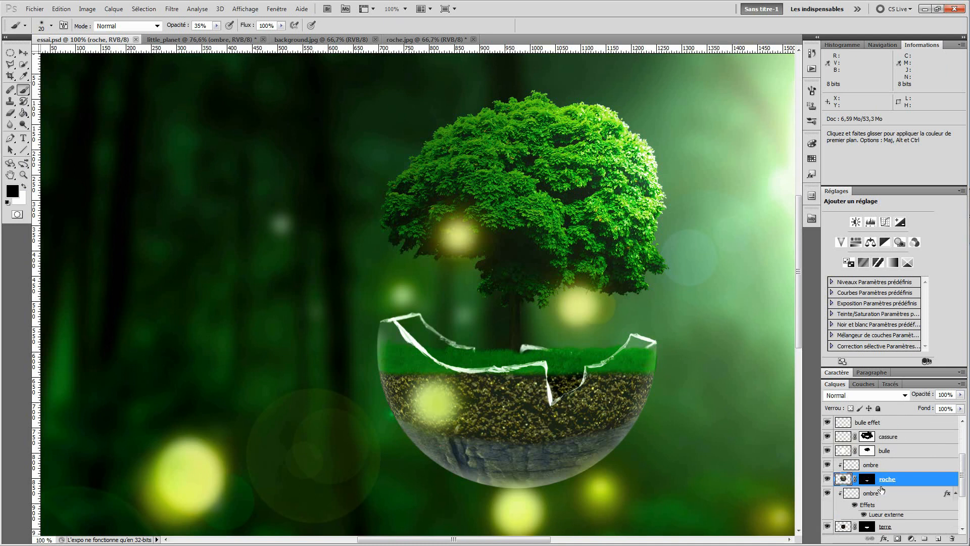
scroll(883, 489, down, 1)
scroll(878, 486, down, 3)
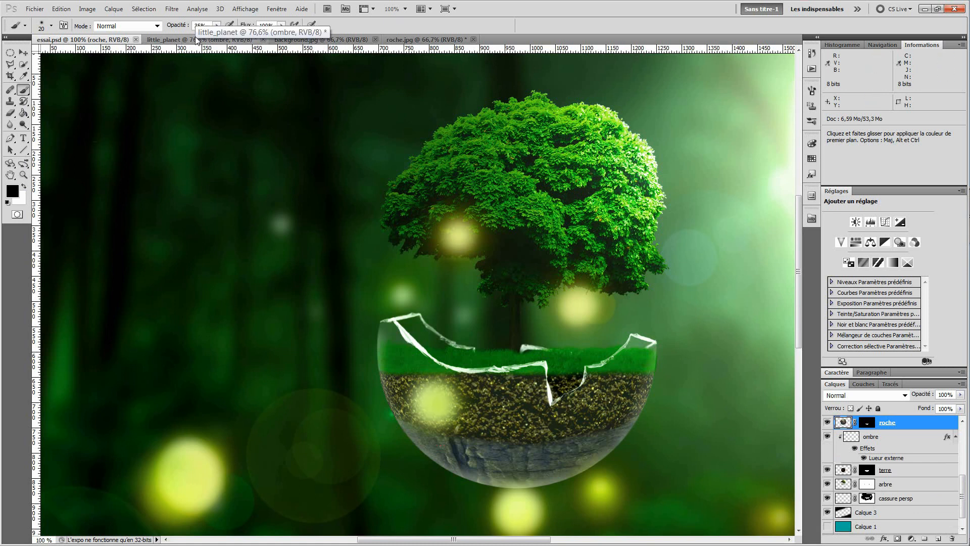
click(161, 40)
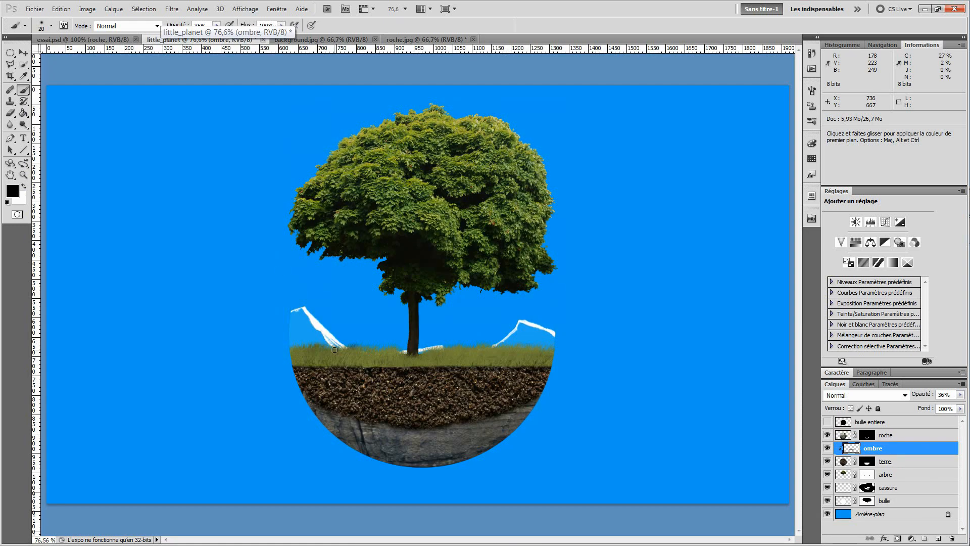
drag(930, 398, 925, 398)
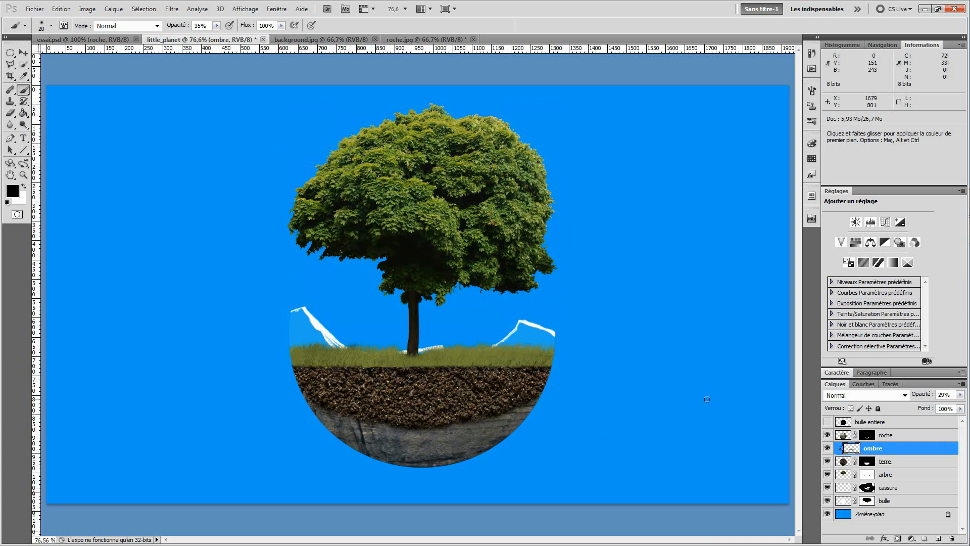
Step: Move the bulle layer above roche, place cassure directly above bulle, and leave cassure selected
click(894, 500)
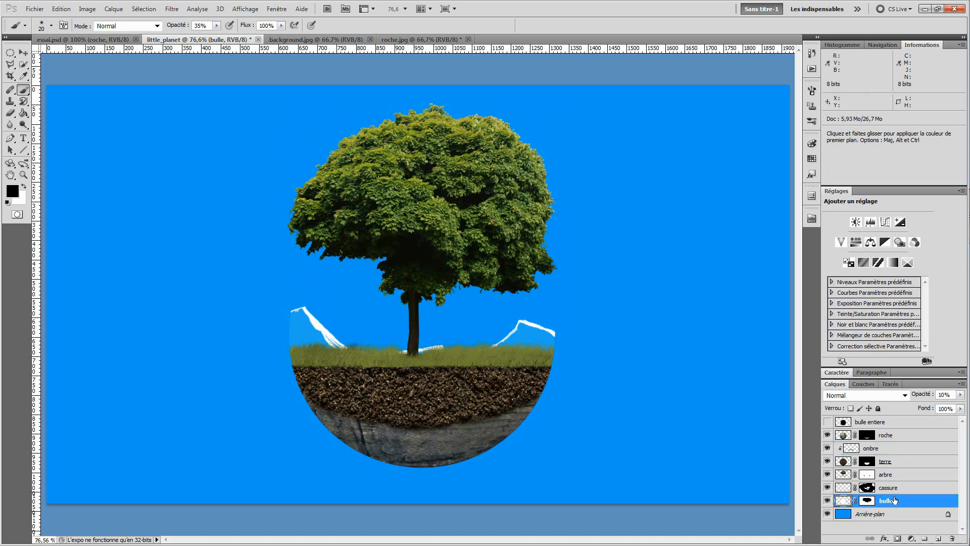
drag(894, 500, 898, 430)
drag(888, 503, 890, 433)
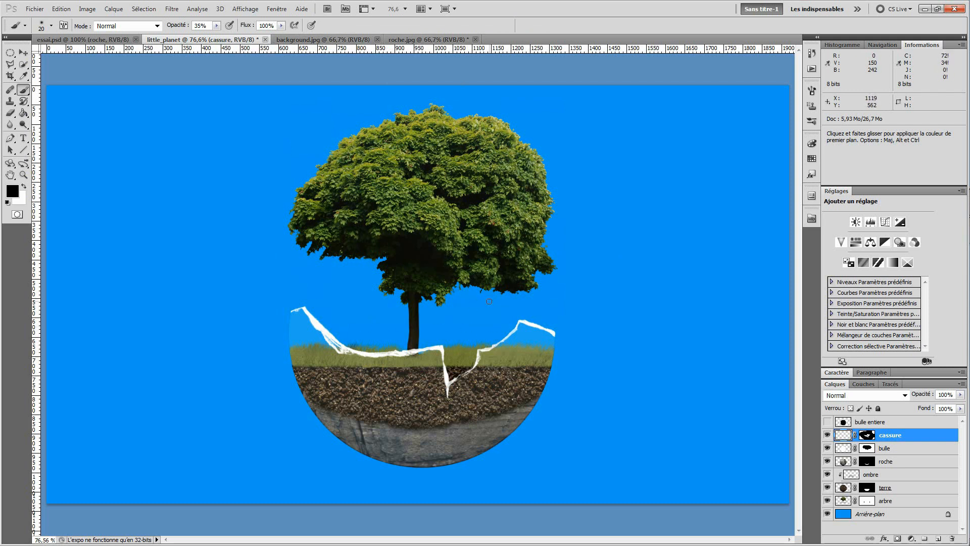
click(887, 448)
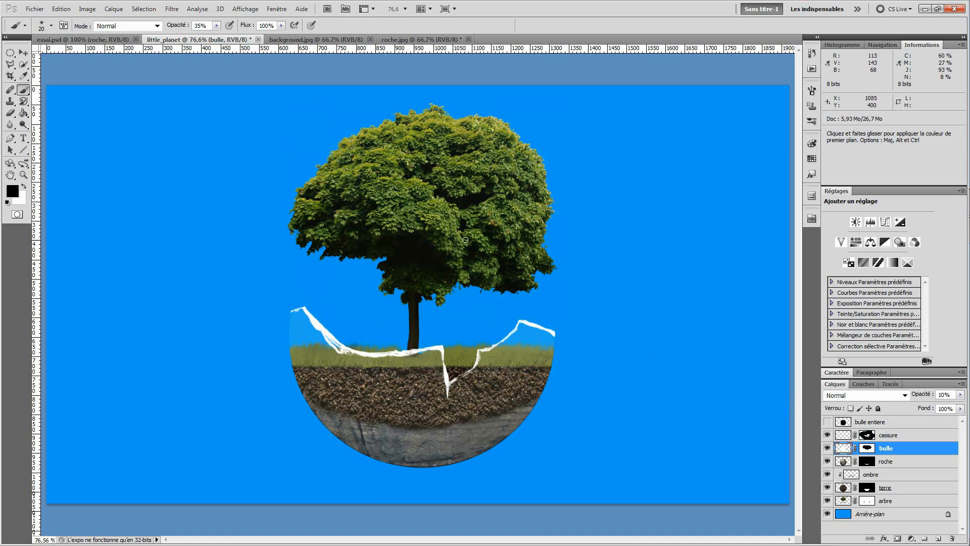
click(888, 439)
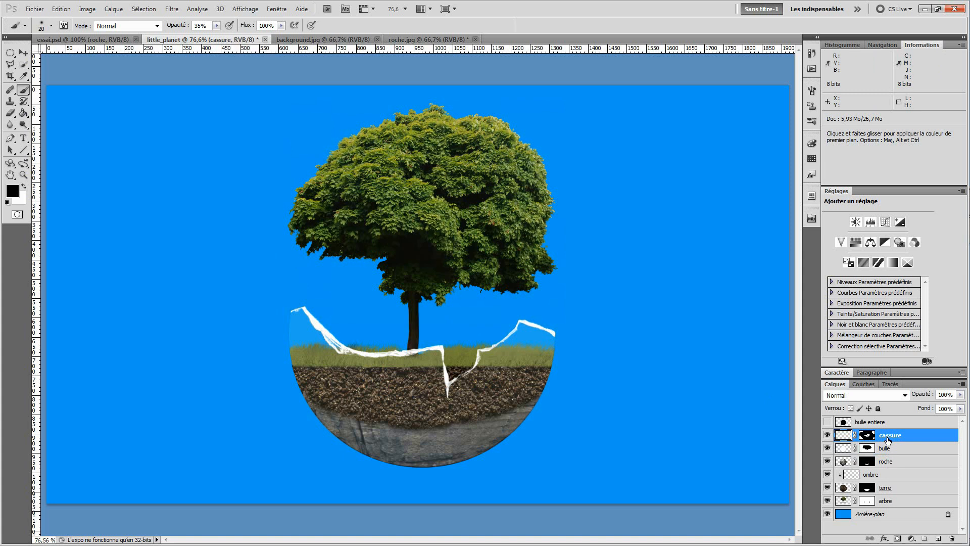
Step: Duplicate the cassure layer and rename the copy "cassure persp"
key(ctrl+j)
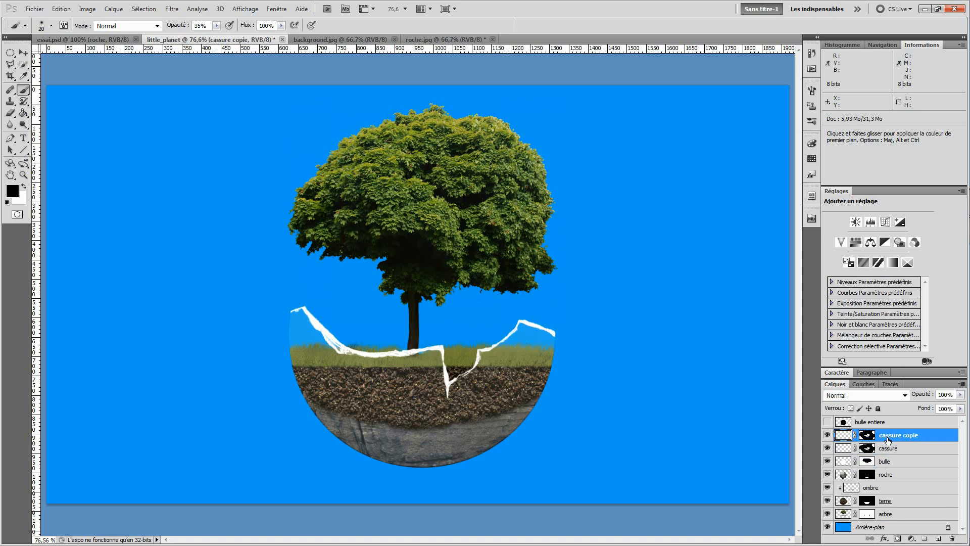
double_click(918, 435)
click(926, 328)
double_click(898, 435)
key(Right)
key(BackSpace)
key(BackSpace)
key(BackSpace)
key(BackSpace)
text(persp)
key(Return)
Step: Move cassure persp up above the original broken edge and flip it horizontally
click(24, 52)
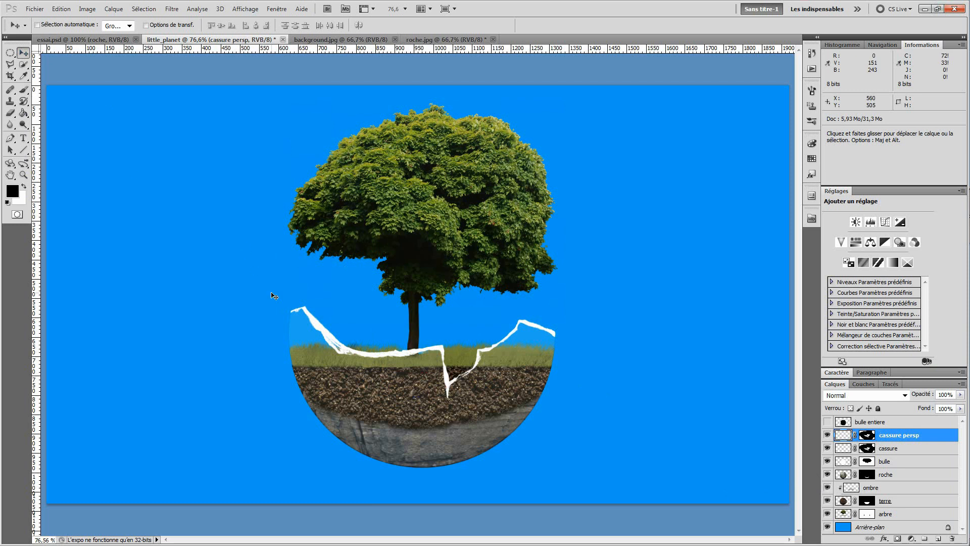
drag(415, 356, 412, 324)
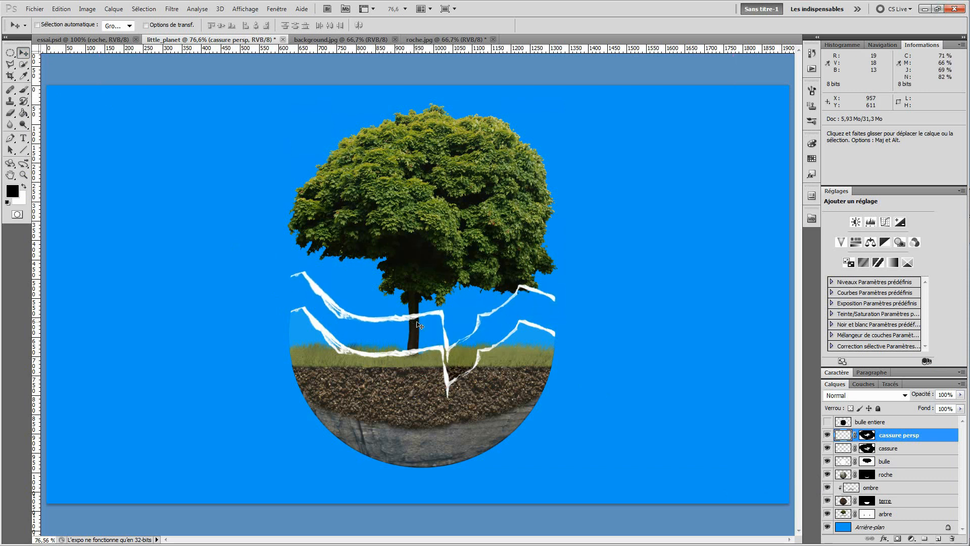
key(ctrl+t)
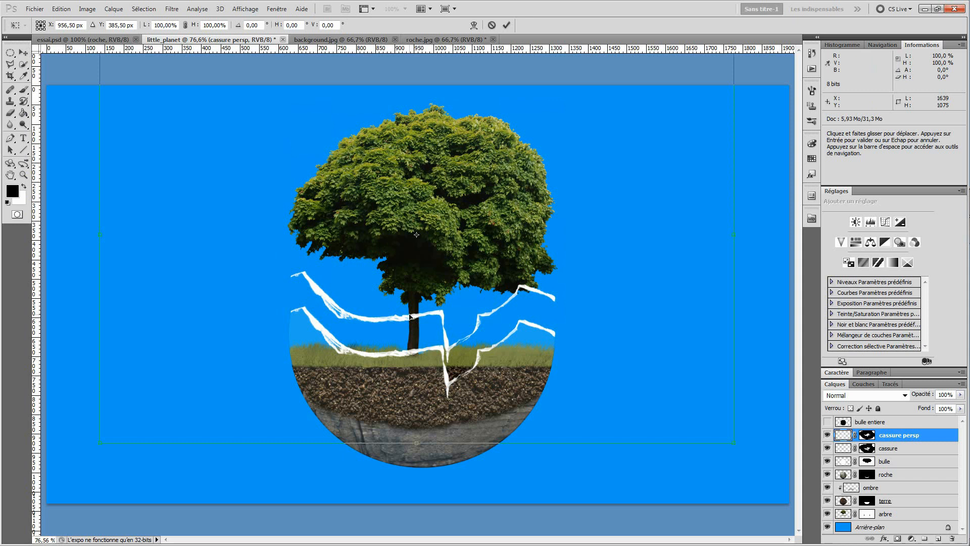
right_click(410, 315)
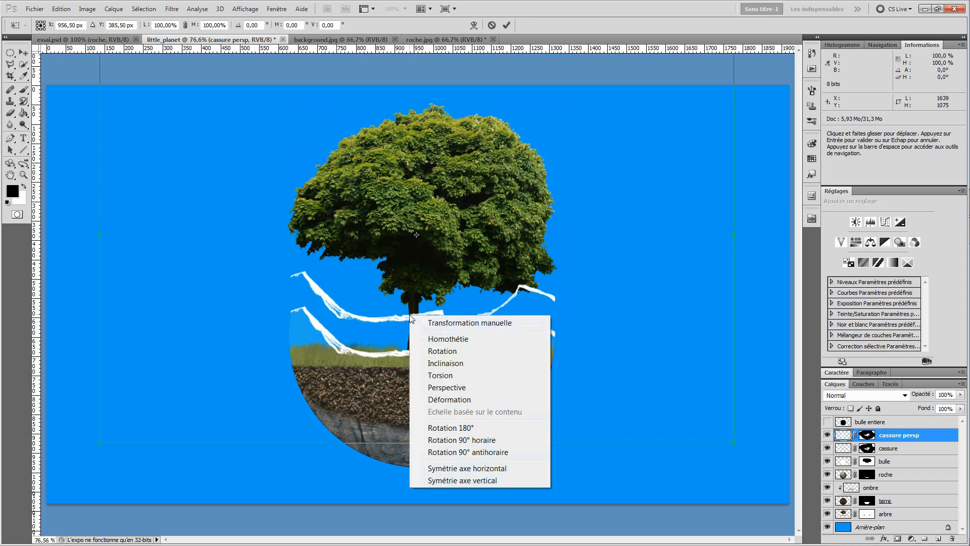
click(469, 469)
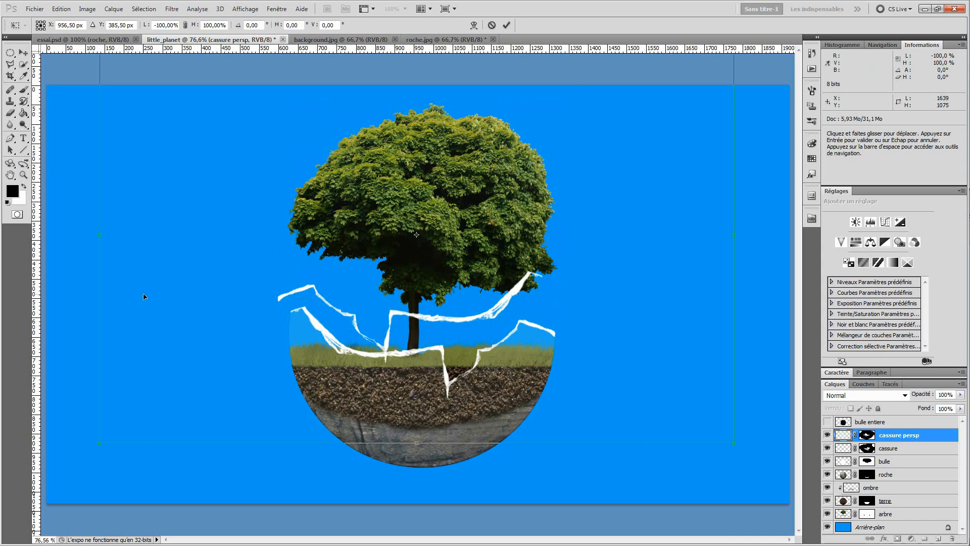
right_click(451, 339)
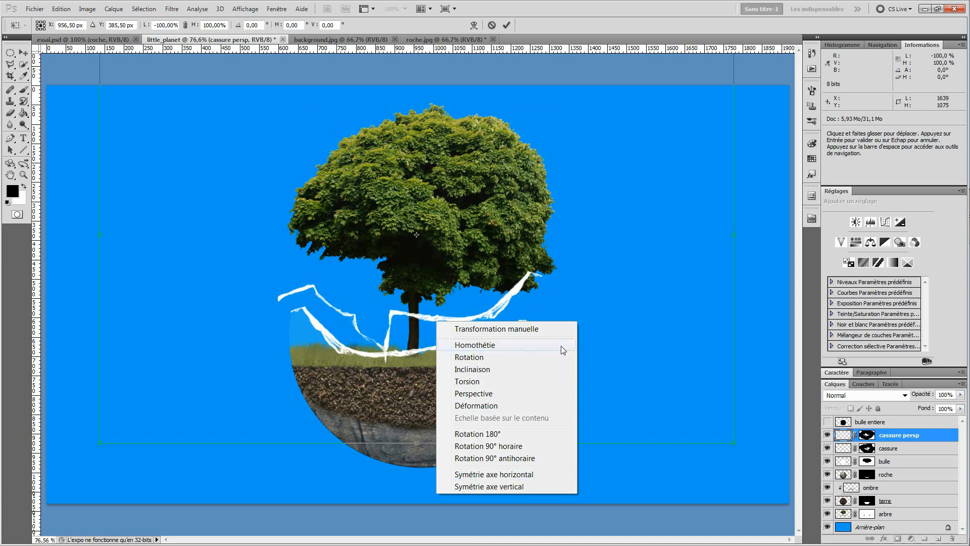
click(621, 366)
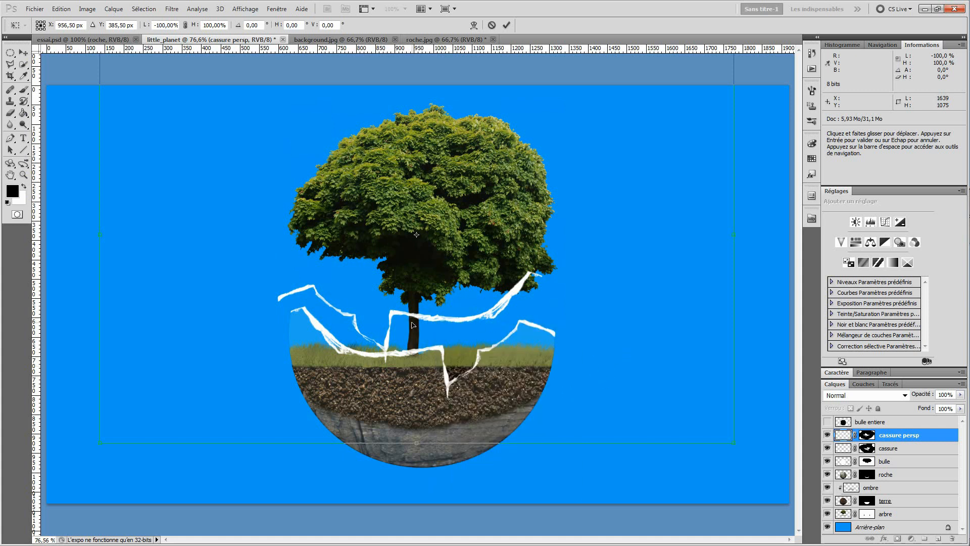
Step: Rotate the mirrored edge 7° clockwise, scale it proportionally to 102.7%, and lower it until its ends meet the original broken edge
mouse_move(419, 319)
mouse_down()
mouse_move(433, 334)
mouse_move(425, 327)
mouse_up()
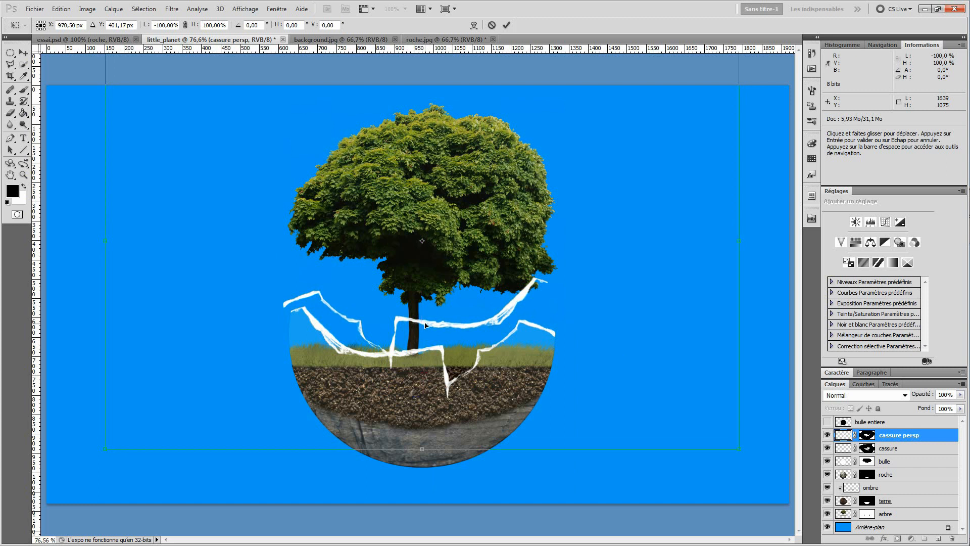
drag(749, 452, 727, 498)
drag(448, 335, 465, 355)
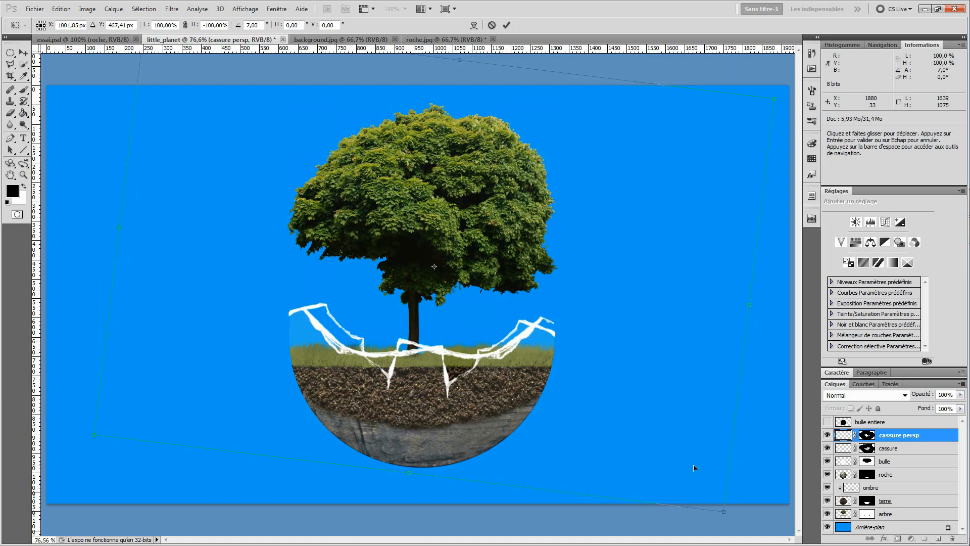
drag(723, 511, 743, 519)
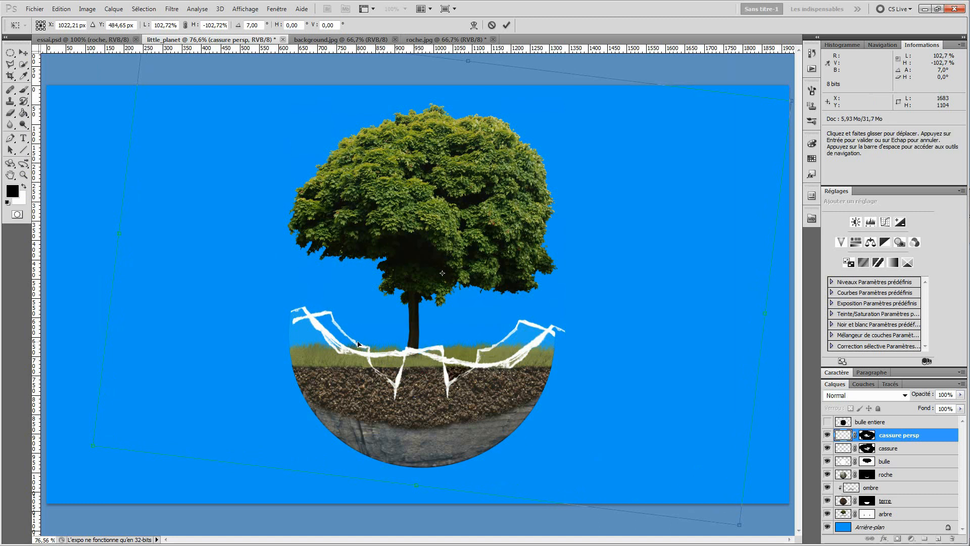
drag(437, 359, 435, 351)
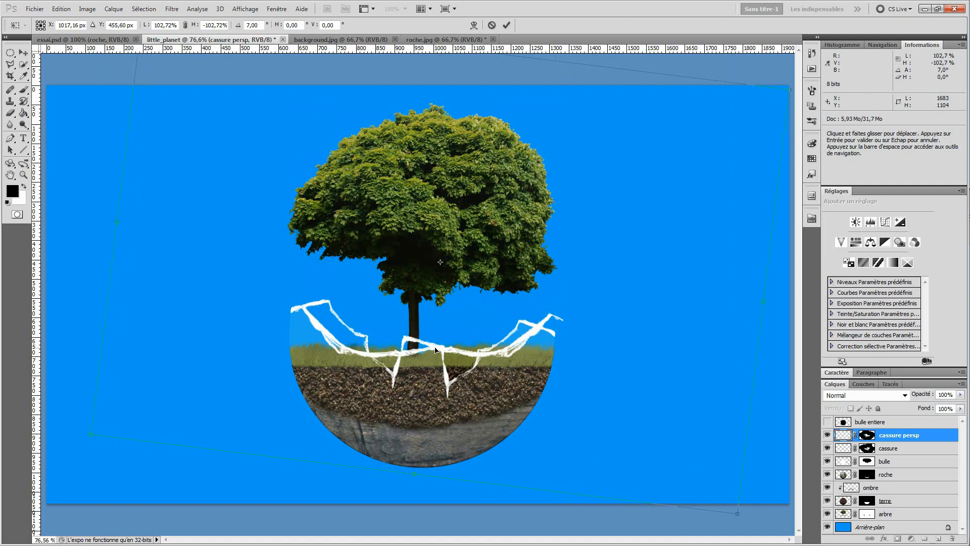
Step: Warp the right part of cassure persp down and outward, apply it, and nudge the layer slightly up and left against the bubble's left rim
right_click(539, 346)
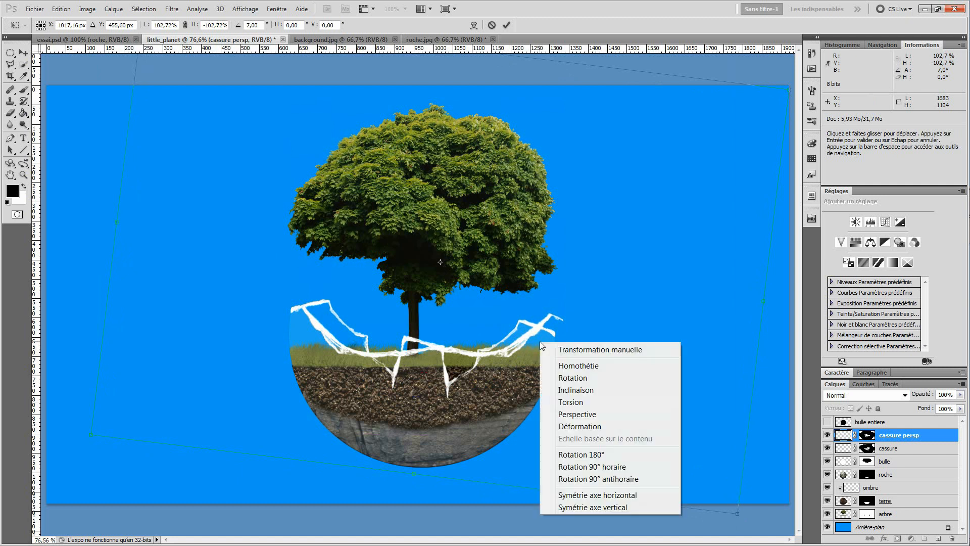
click(584, 422)
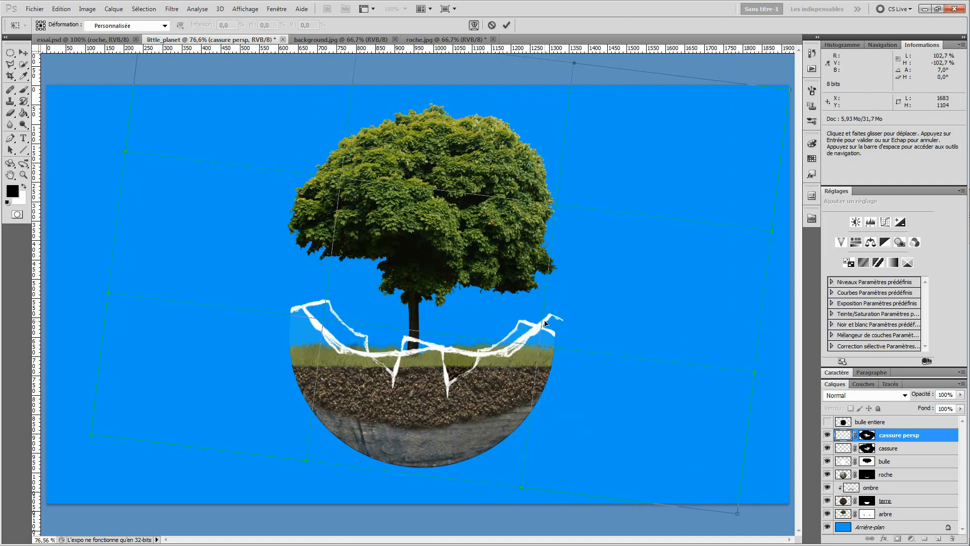
drag(538, 327, 551, 338)
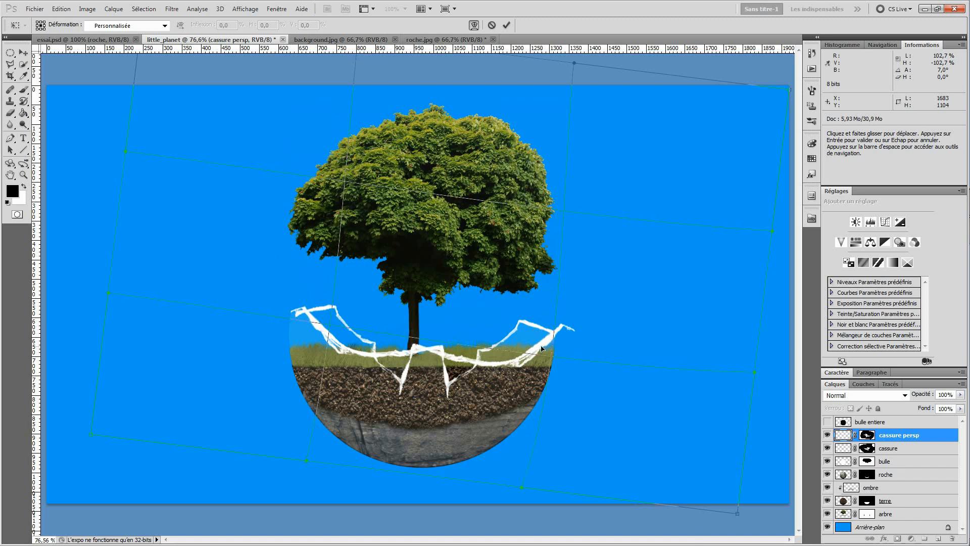
key(Return)
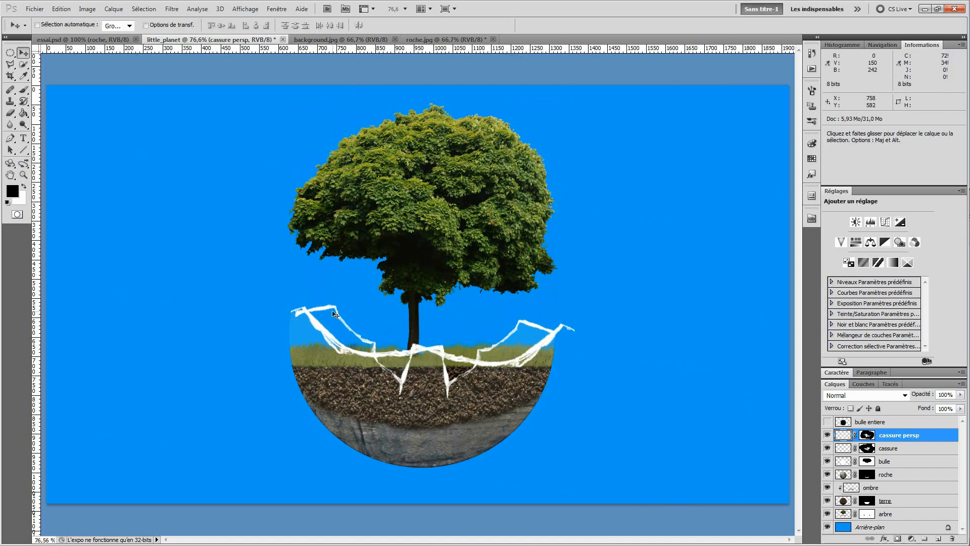
drag(328, 308, 324, 307)
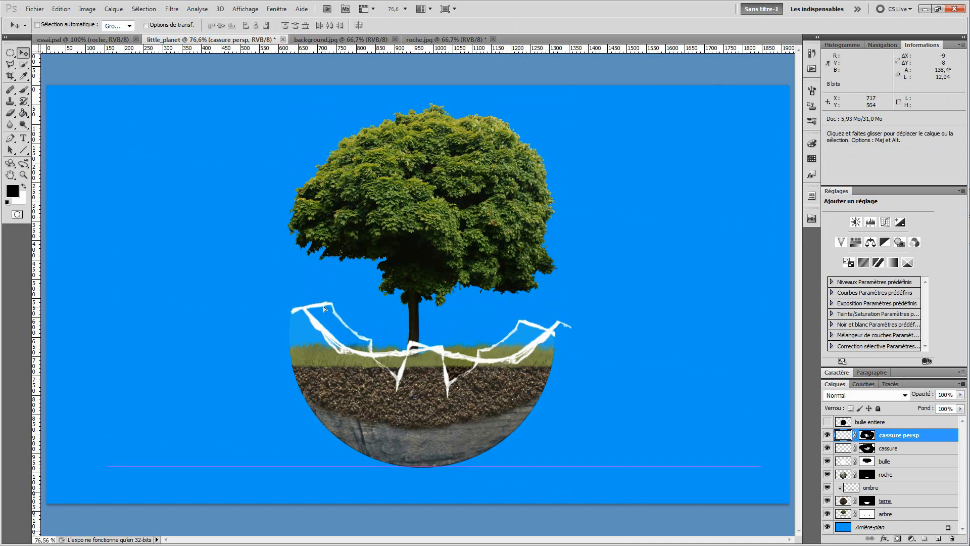
drag(325, 306, 324, 309)
right_click(492, 348)
key(Escape)
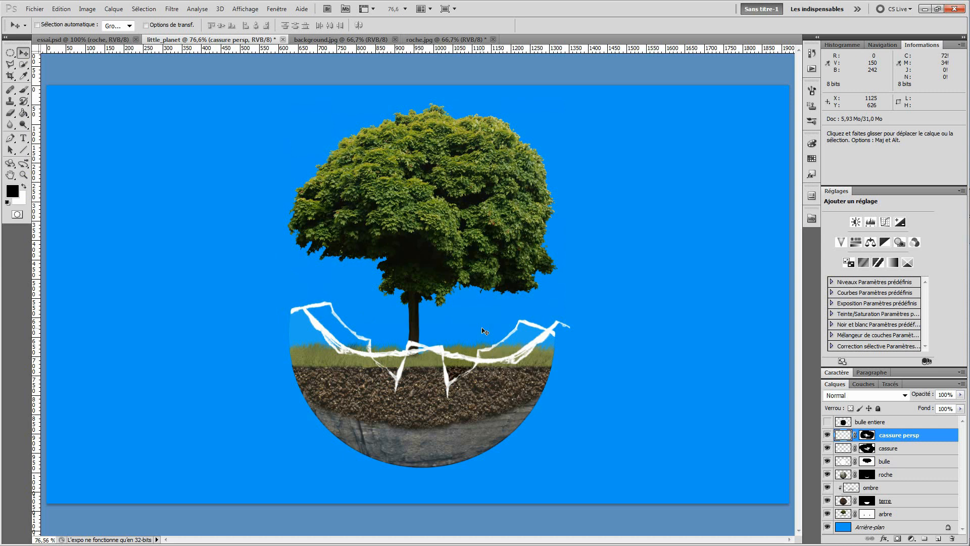
Step: Warp the right end of cassure persp slightly further down to line up with the tip of the front edge
key(ctrl+t)
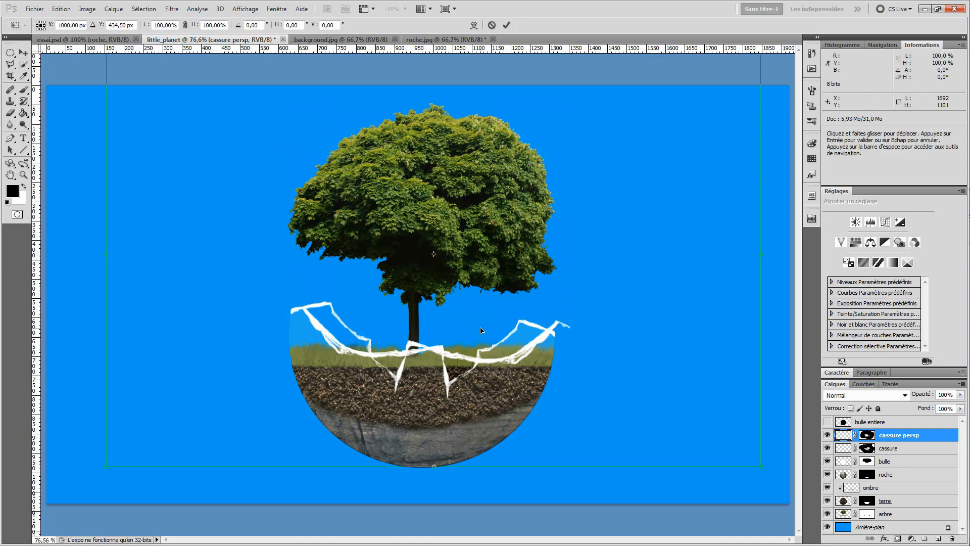
right_click(548, 335)
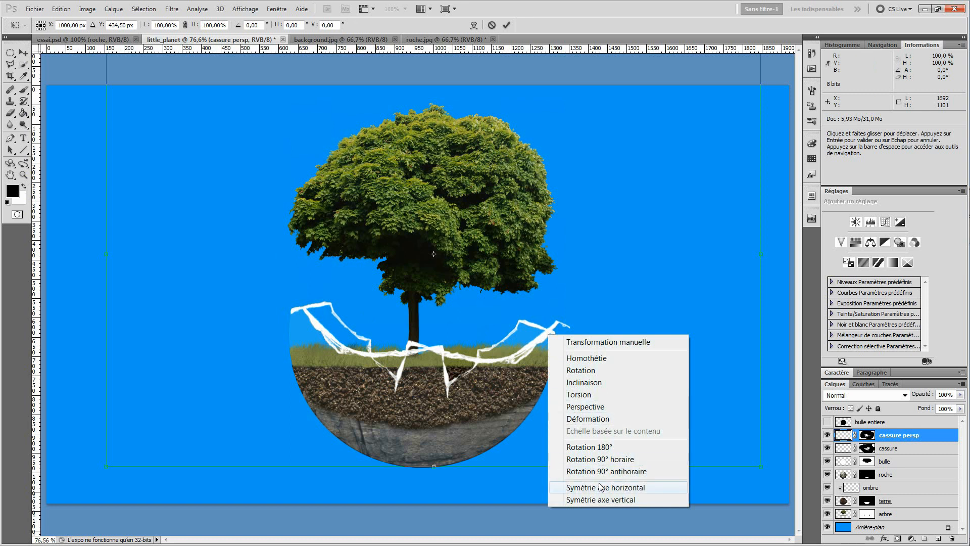
click(587, 419)
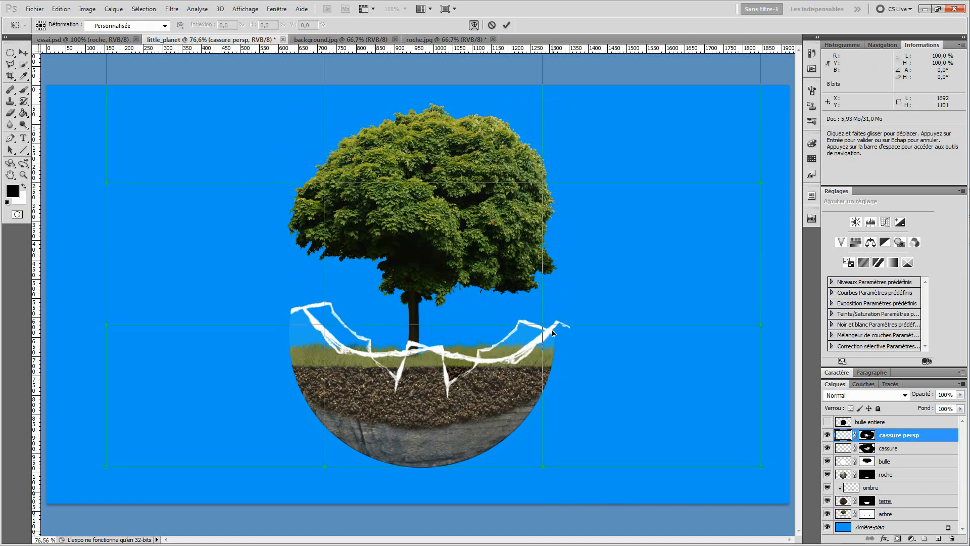
drag(553, 331, 556, 335)
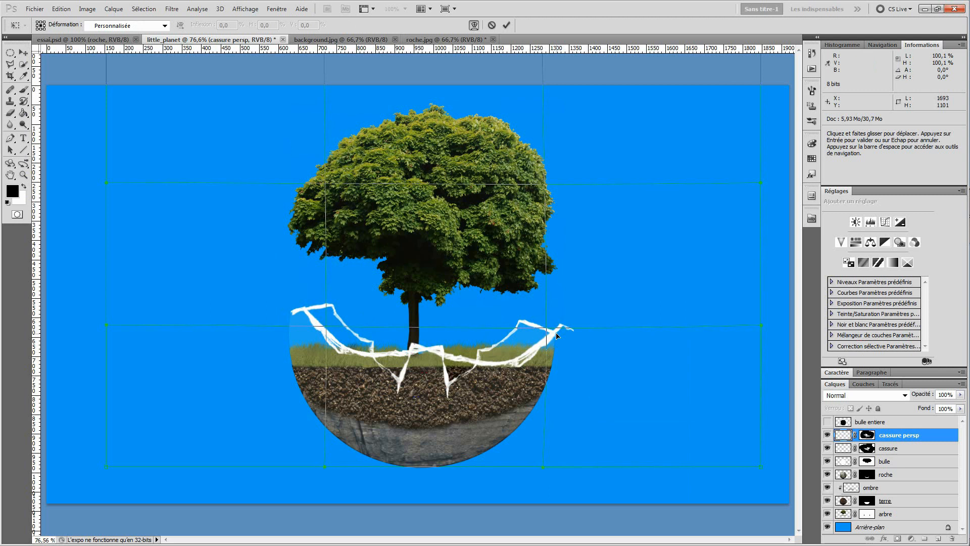
key(Return)
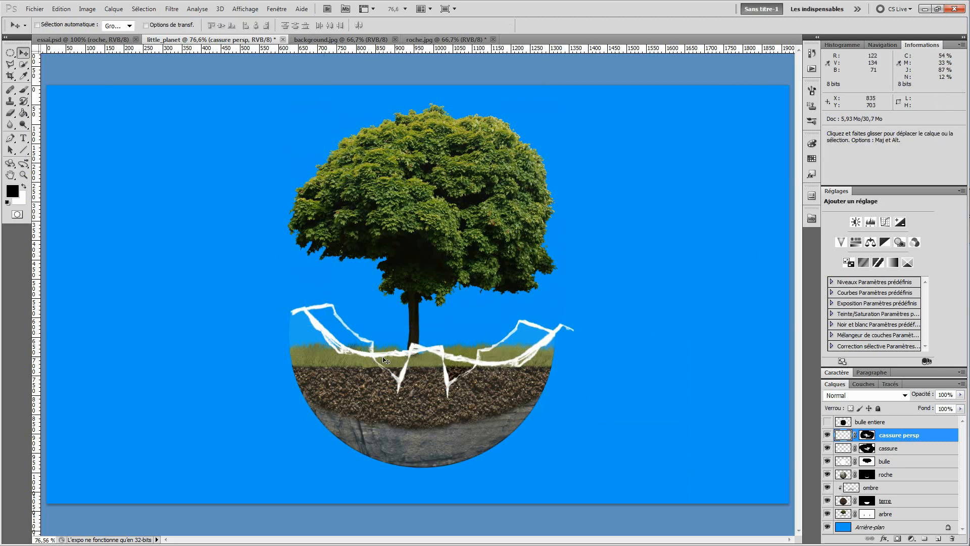
Step: On cassure persp's layer mask, paint black at 100% brush opacity over the end sticking out past the bubble's right rim
click(867, 435)
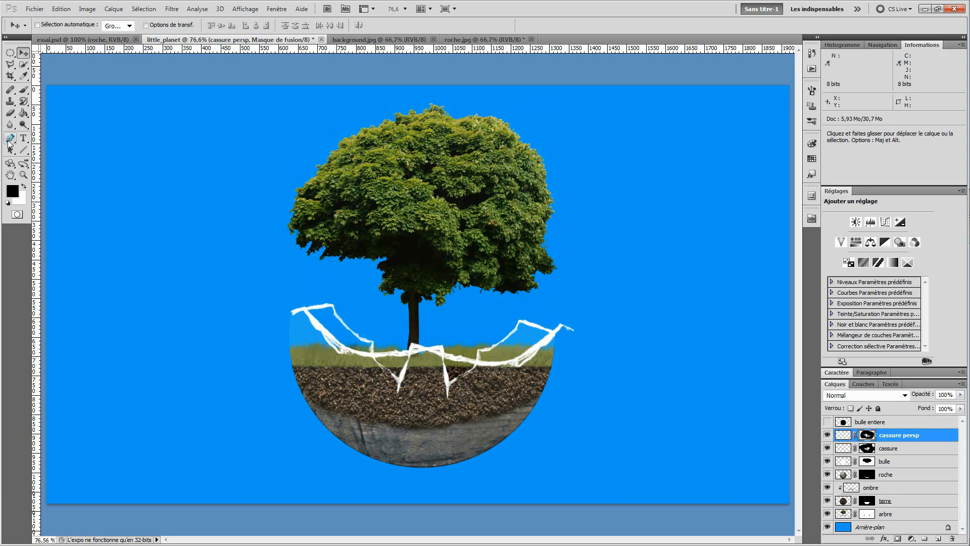
click(28, 90)
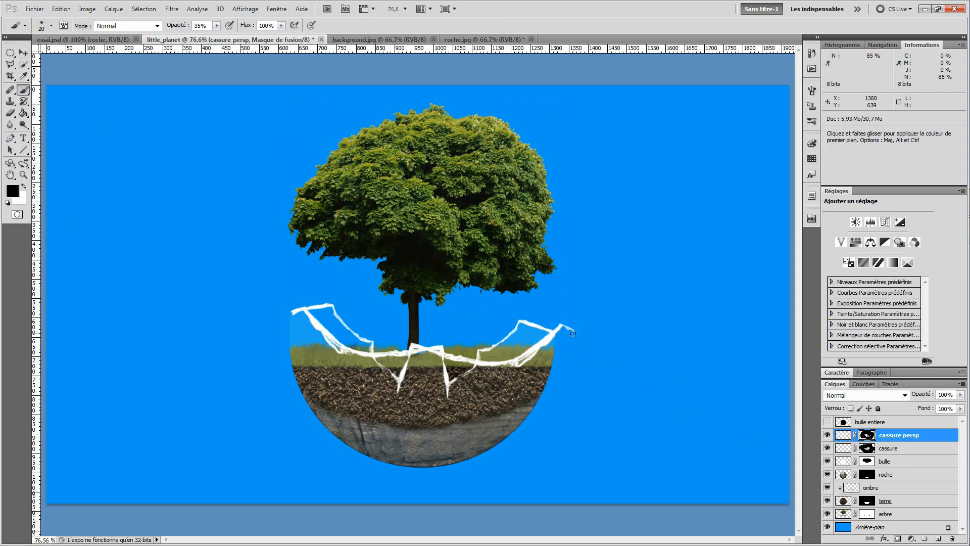
key(ctrl+plus)
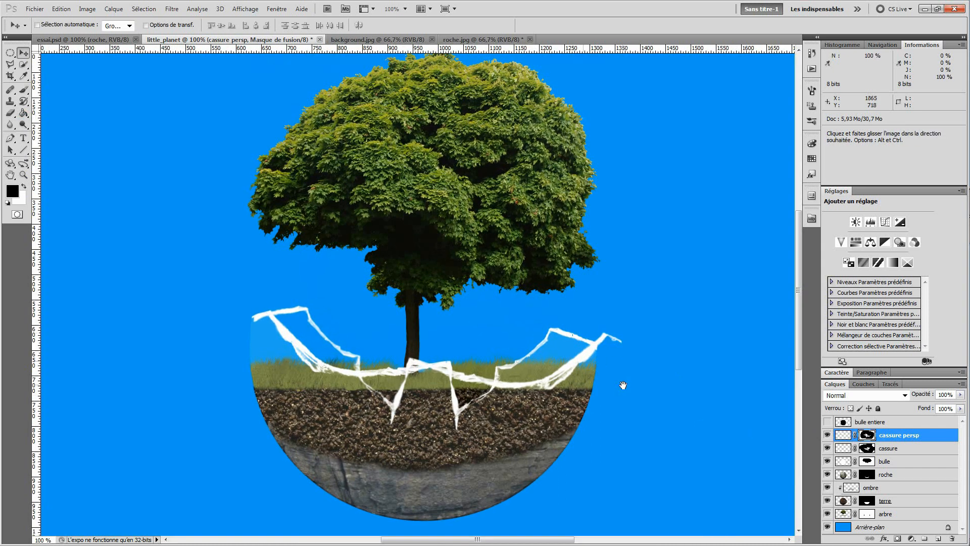
drag(623, 386, 574, 342)
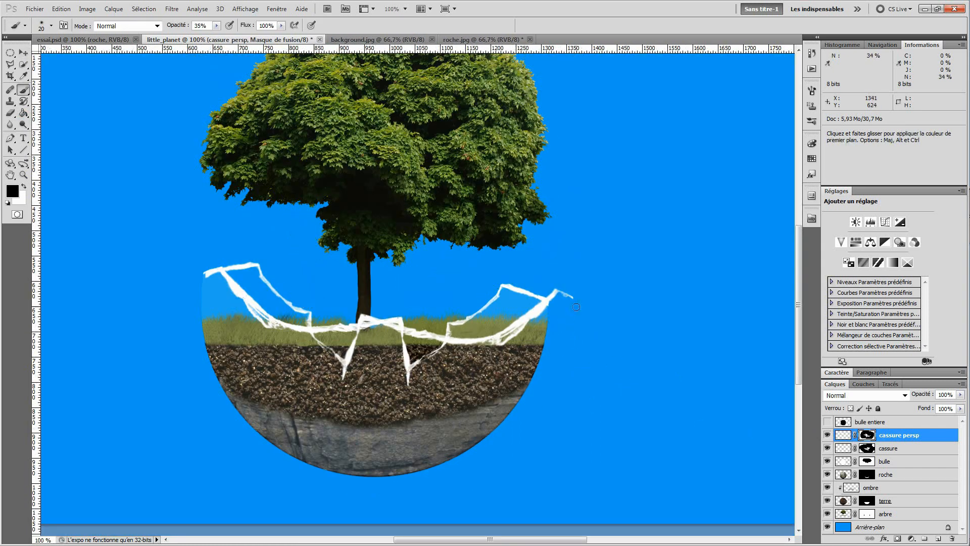
click(216, 26)
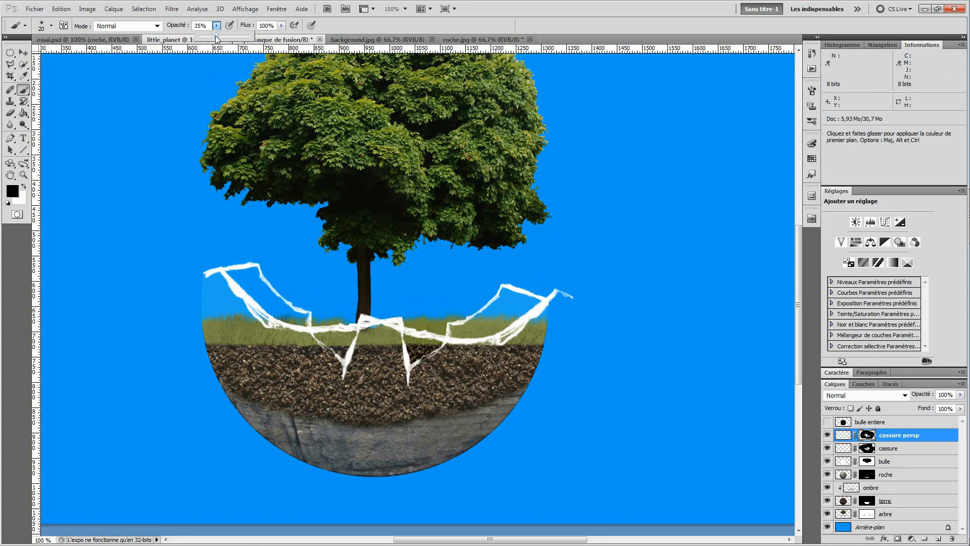
drag(216, 38, 247, 38)
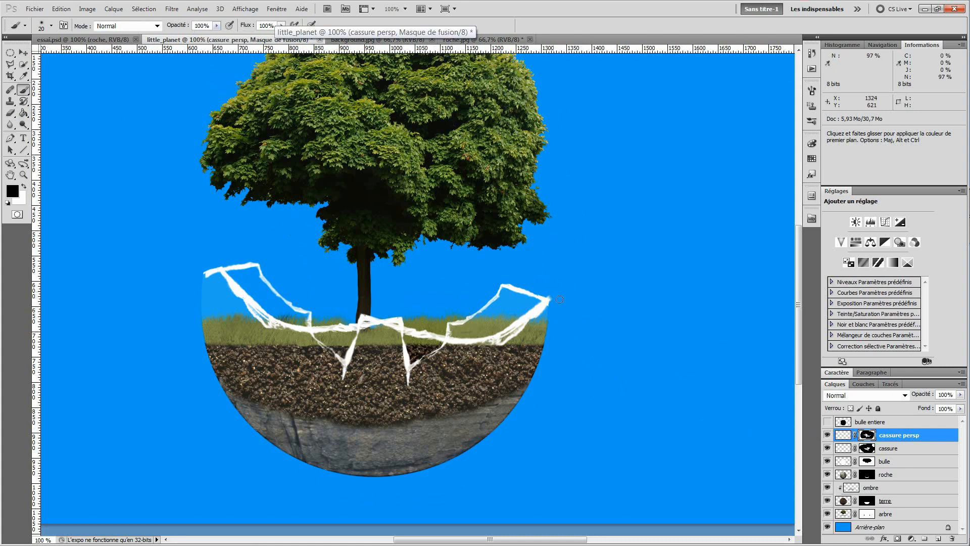
Step: With a hard round 20 px brush, mask out the part of cassure persp overhanging the bubble's right tip
key(ctrl+plus)
key(ctrl+plus)
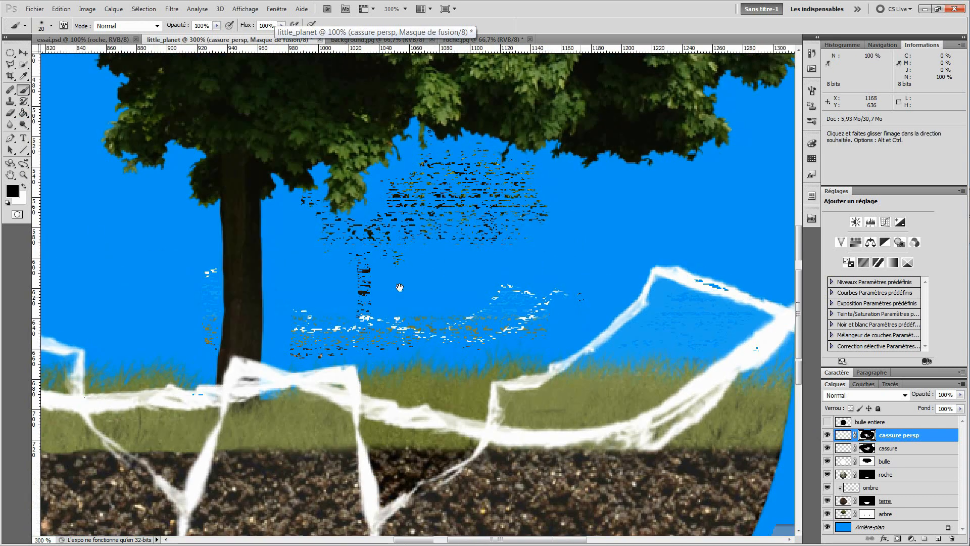
drag(553, 314, 329, 279)
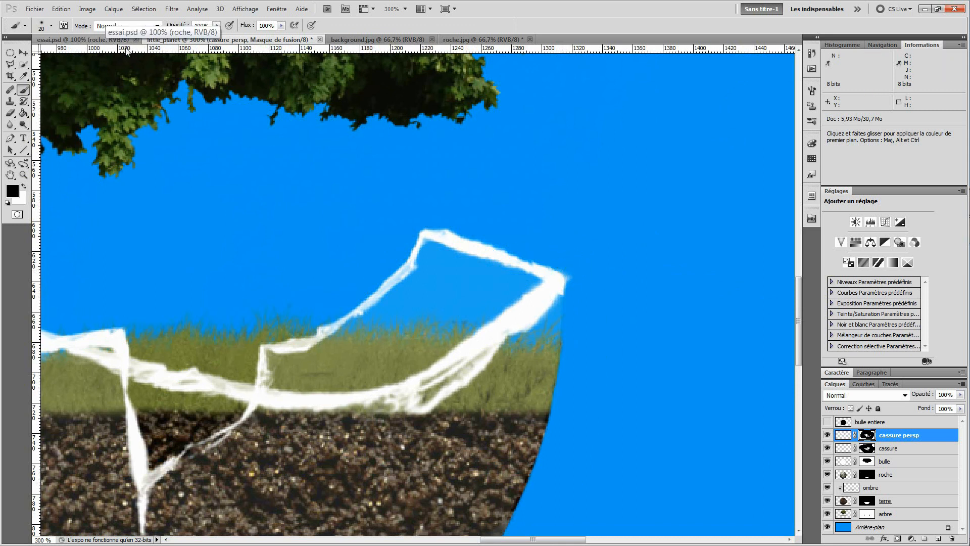
click(51, 25)
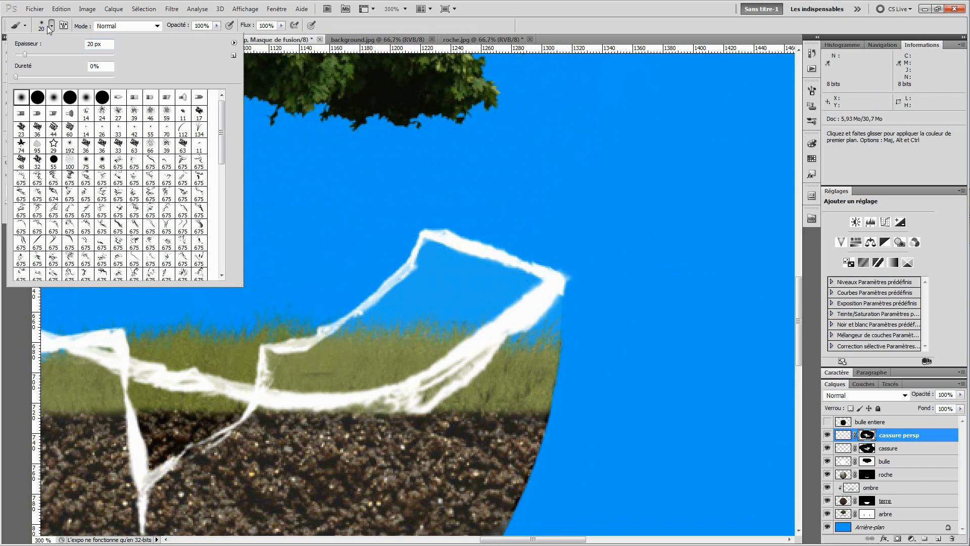
click(38, 98)
click(546, 191)
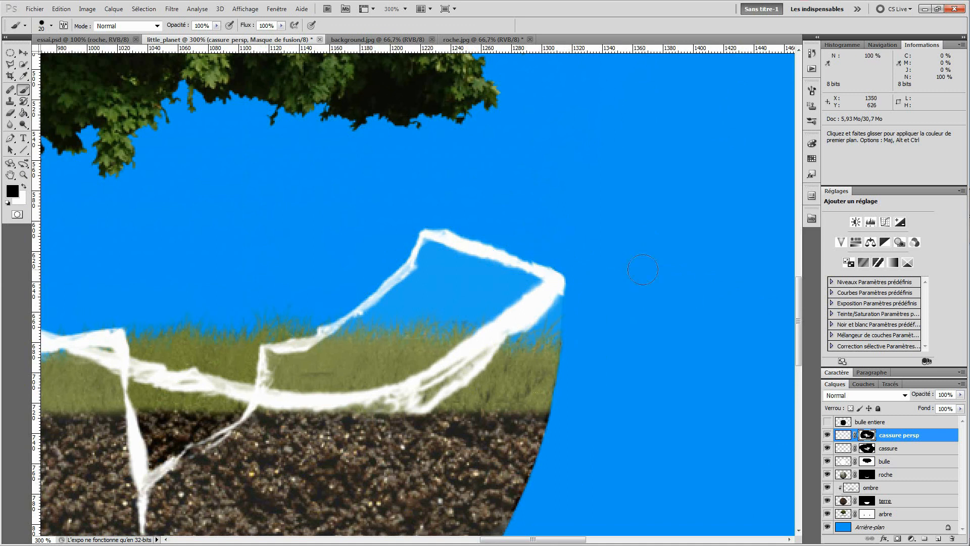
Step: Paint black on cassure persp's mask to trim the stray edge at the bubble's left rim
drag(262, 221, 621, 136)
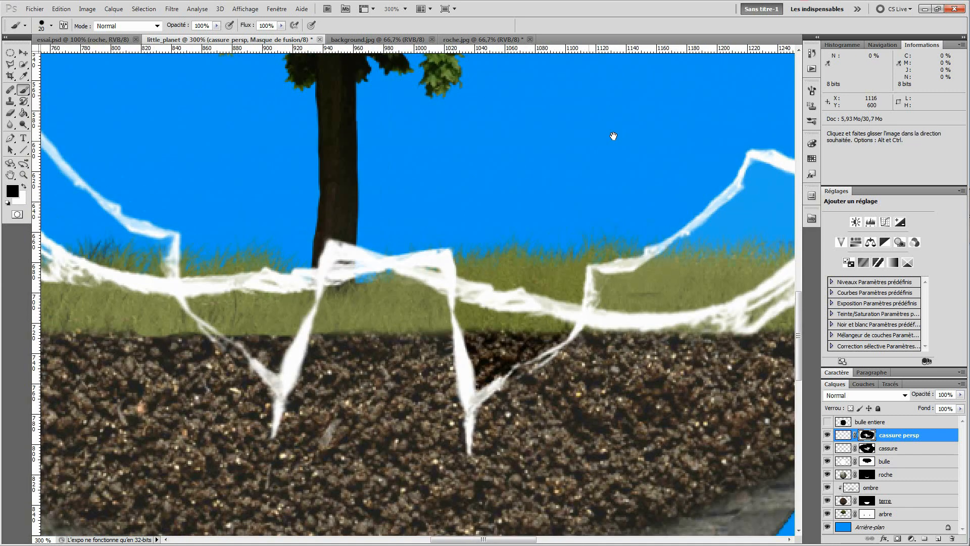
drag(304, 128, 549, 166)
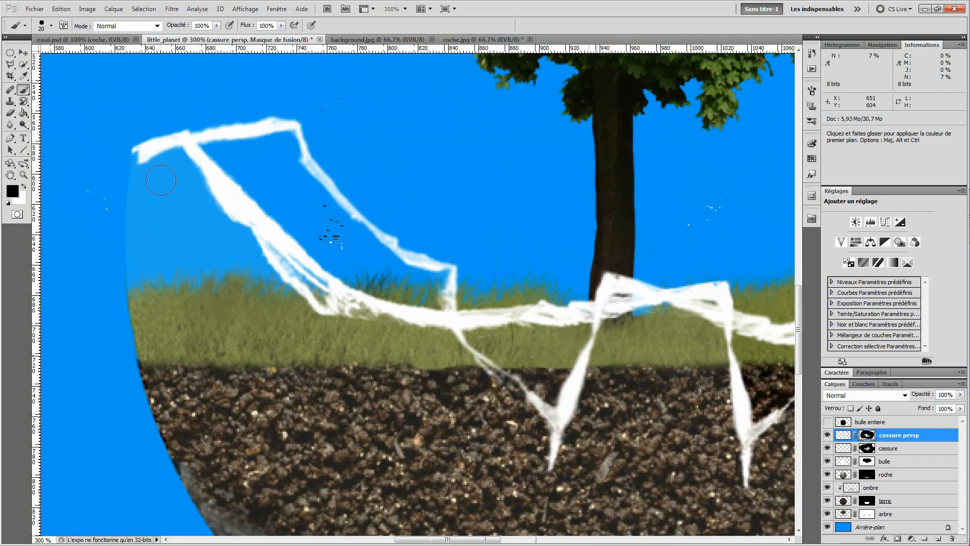
drag(145, 168, 149, 165)
key(ctrl+0)
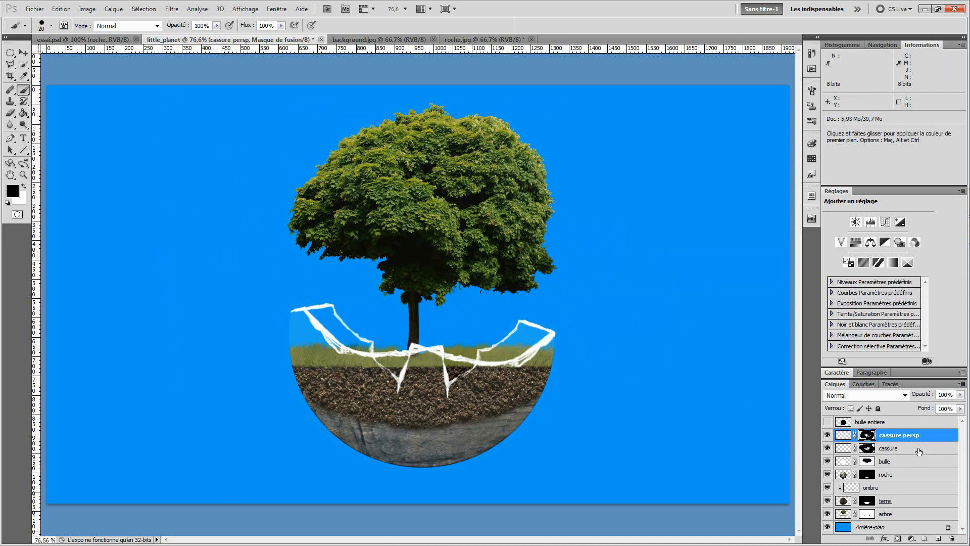
Step: Move cassure persp between arbre and the background layer, and soften it with a Gaussian blur of 1.5 pixels radius
drag(919, 438, 912, 519)
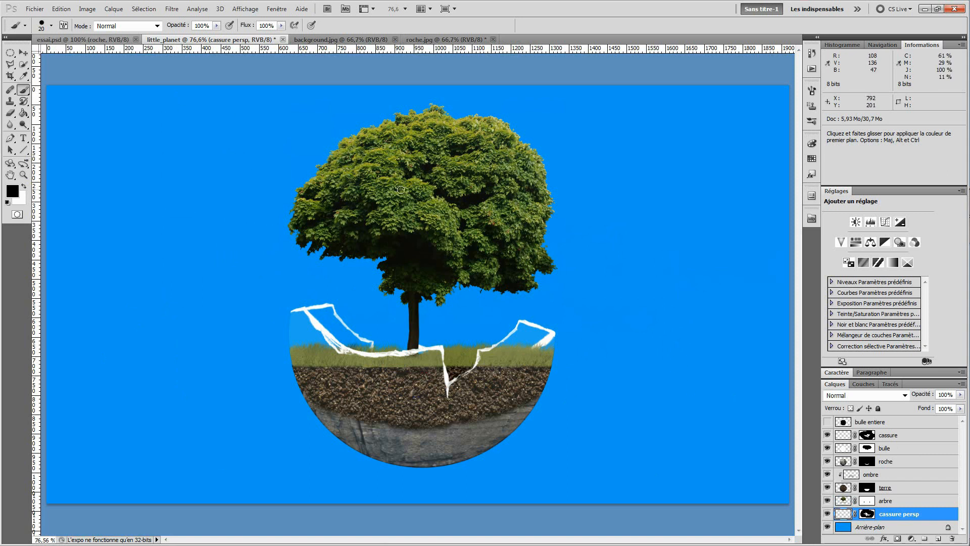
click(171, 8)
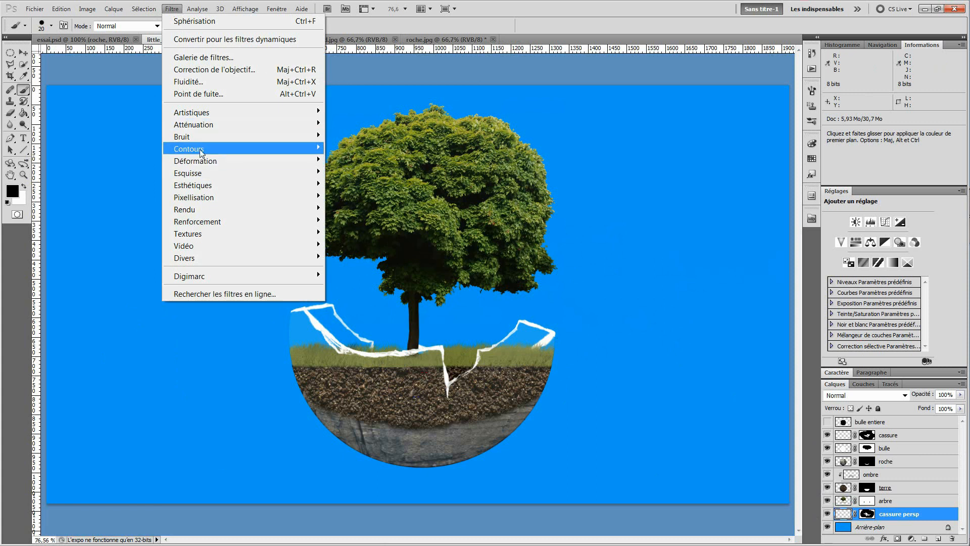
mouse_move(206, 167)
mouse_move(212, 127)
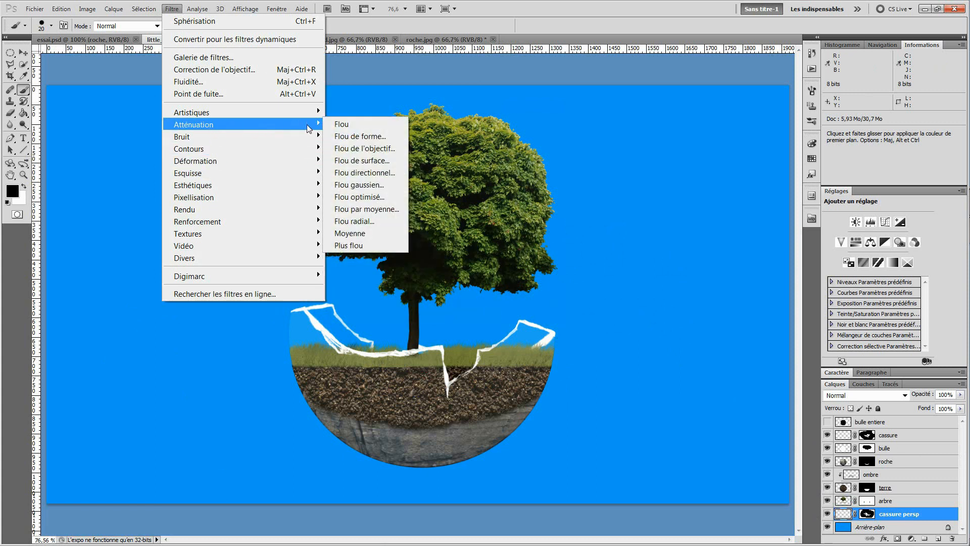
click(368, 185)
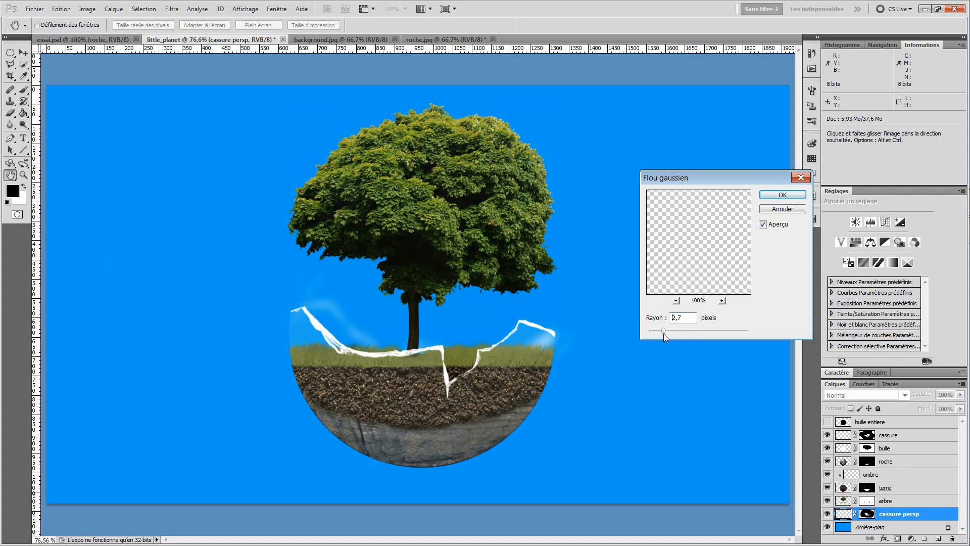
drag(651, 334, 653, 333)
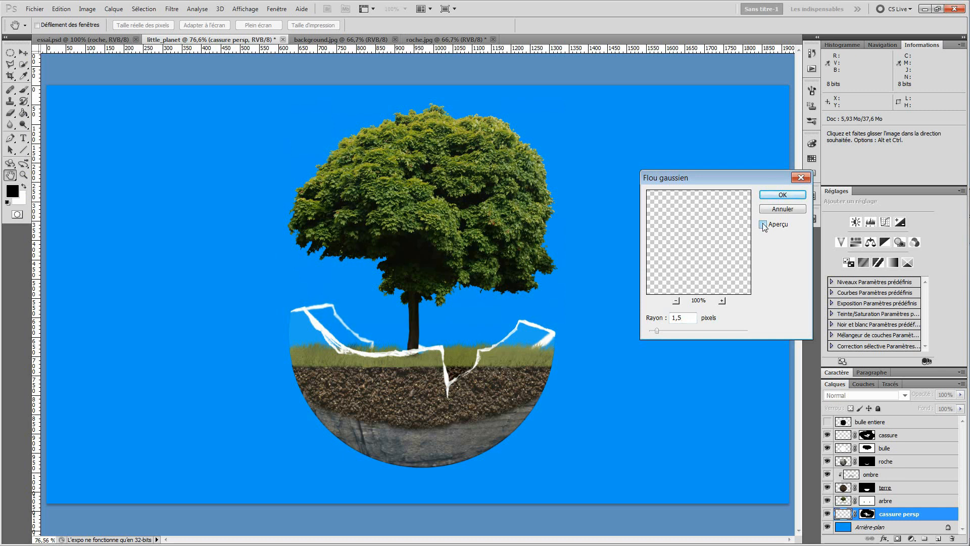
click(775, 199)
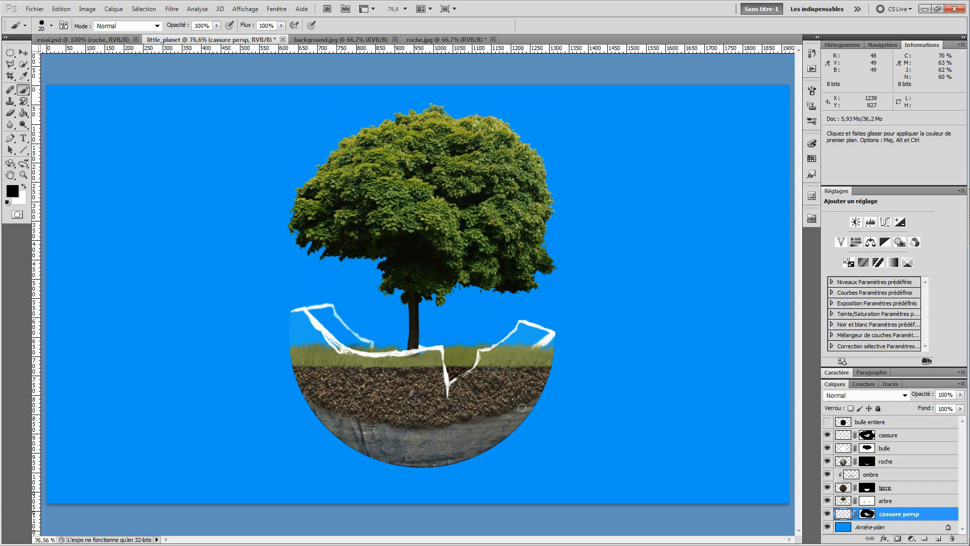
Step: Add a new layer directly above cassure and name it "bulle effet"
click(910, 437)
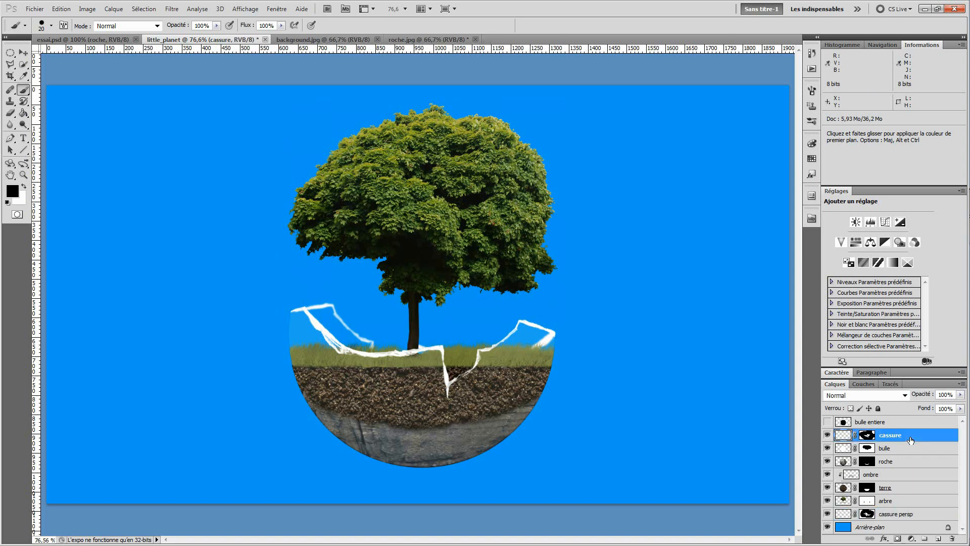
click(938, 538)
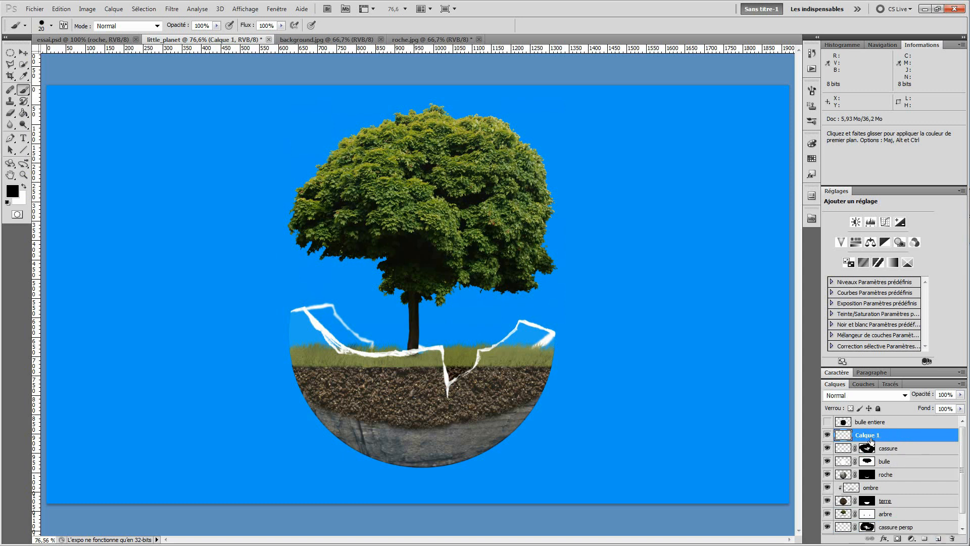
double_click(861, 435)
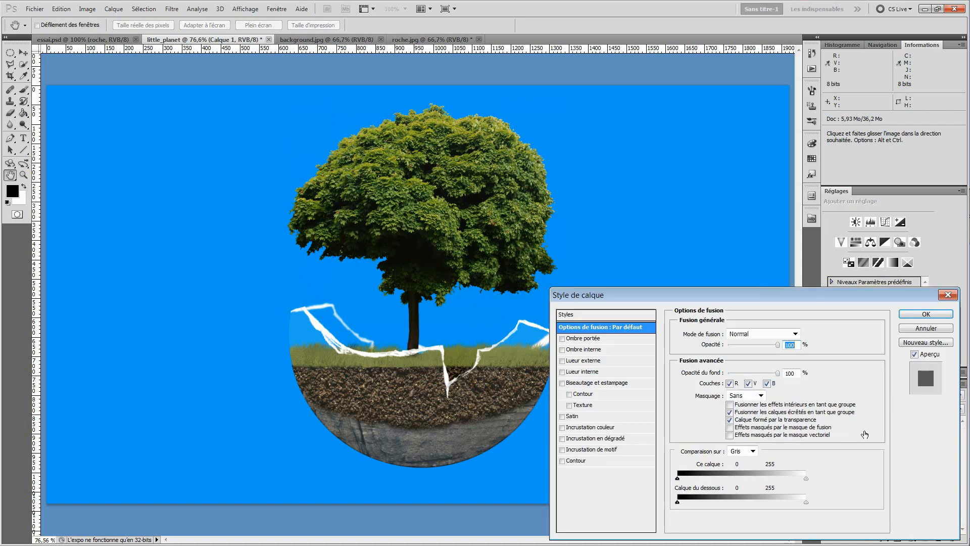
click(925, 328)
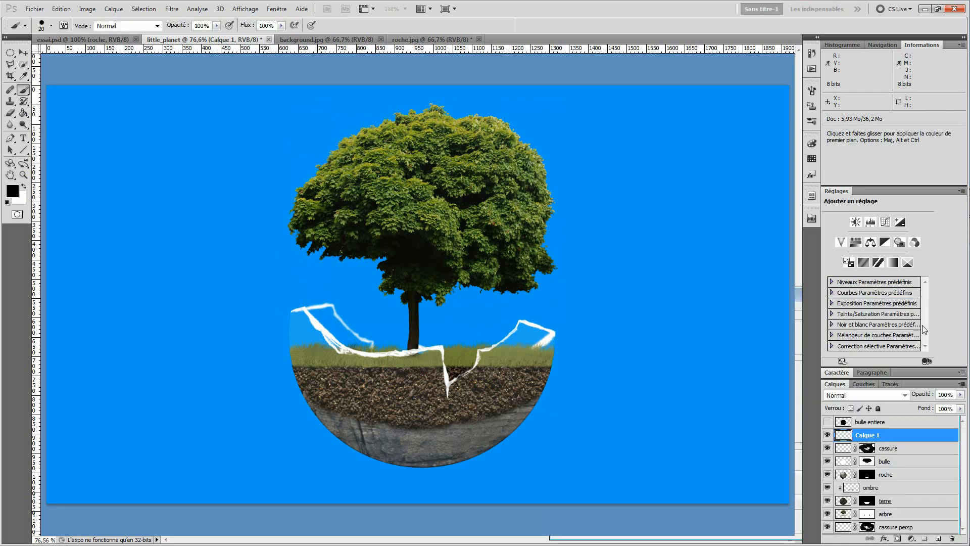
double_click(868, 435)
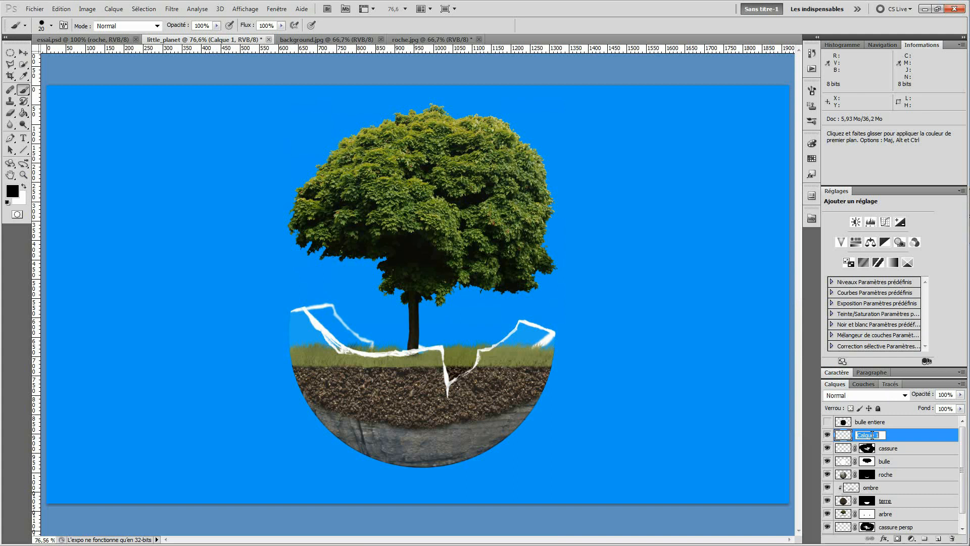
text(bulle effet)
key(Return)
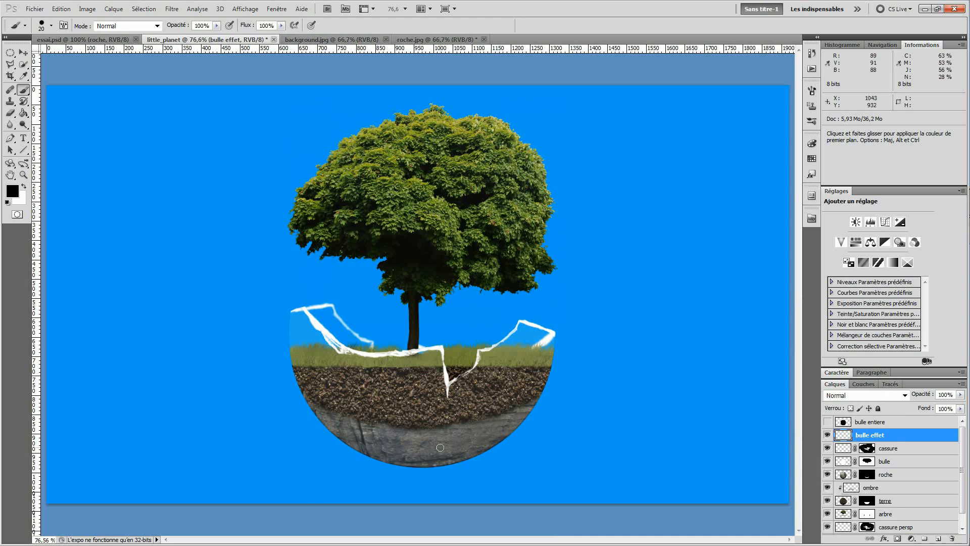
Step: Load the outline of bulle entiere as a selection and check the bubble's rim effect in essai.psd for reference
ctrl+click(842, 422)
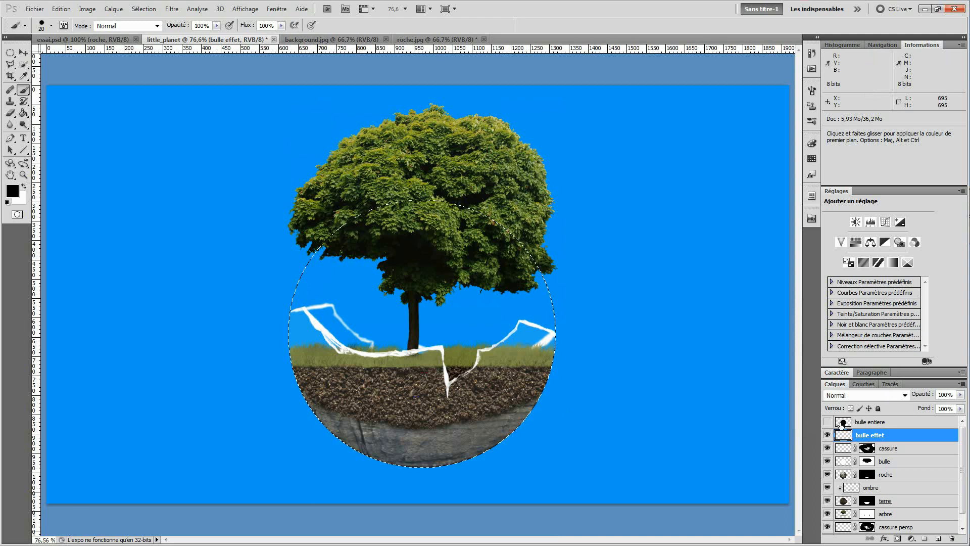
click(58, 41)
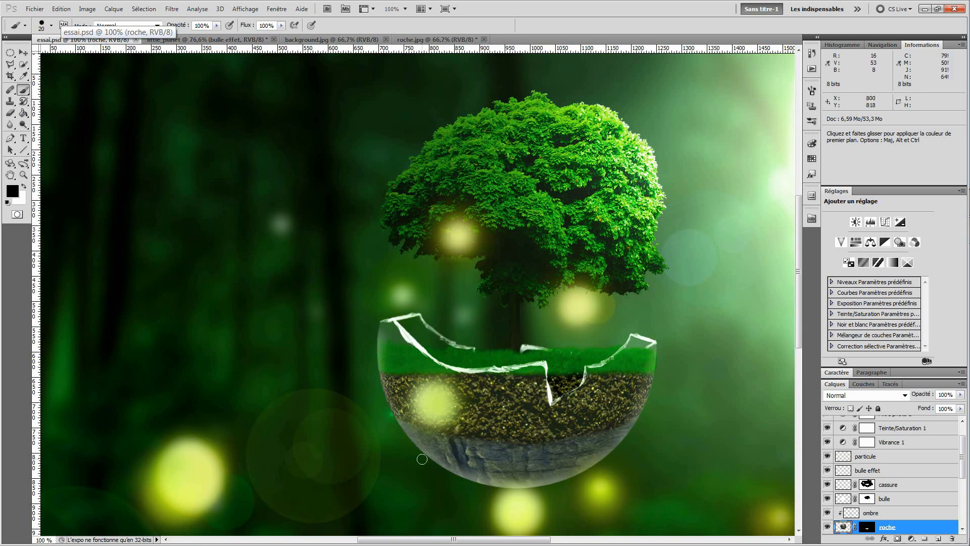
click(174, 40)
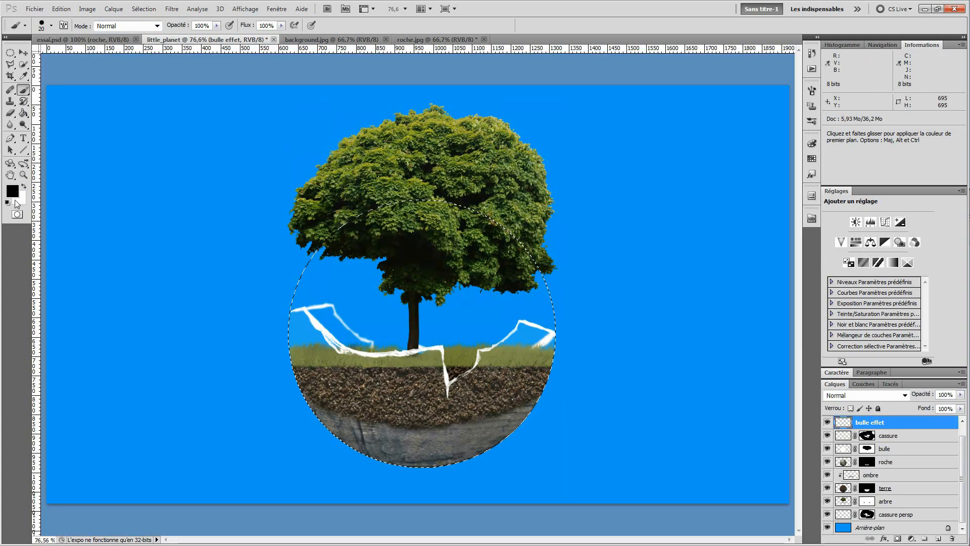
Step: Make white the foreground colour and set the hard round brush's size to 130 px
click(24, 186)
click(51, 25)
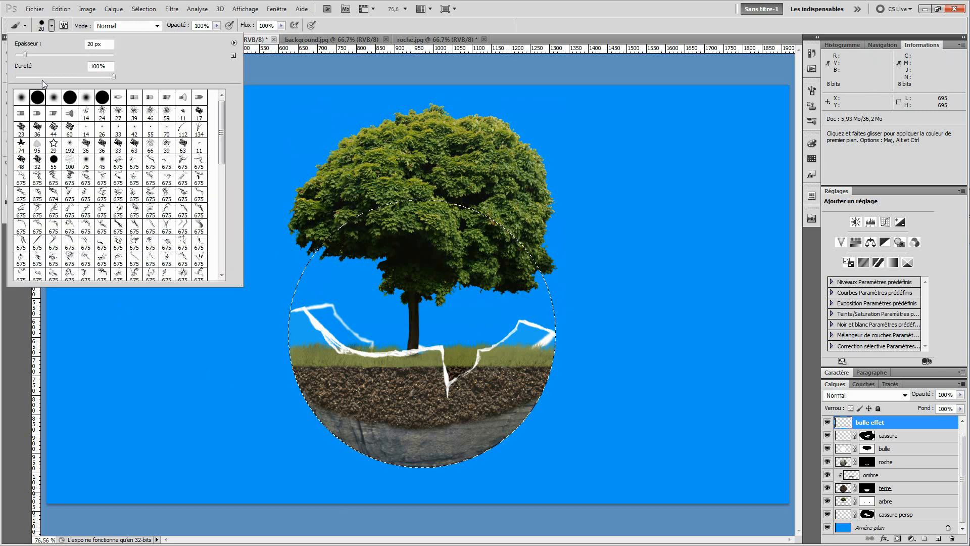
click(22, 99)
click(101, 44)
click(31, 100)
click(107, 44)
key(shift+Up)
key(shift+Up)
key(shift+Up)
key(shift+Up)
key(shift+Up)
key(shift+Up)
key(shift+Up)
key(shift+Up)
key(shift+Up)
key(shift+Up)
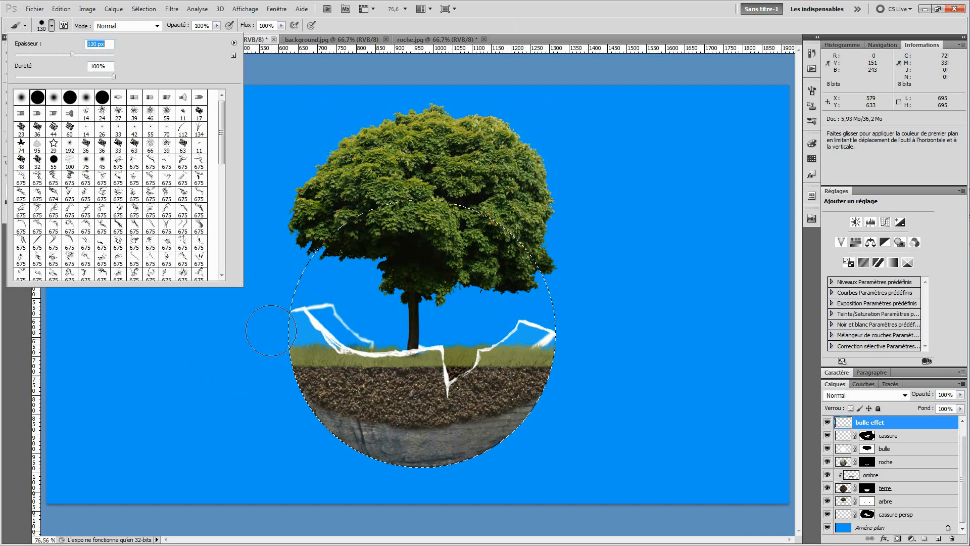
key(Return)
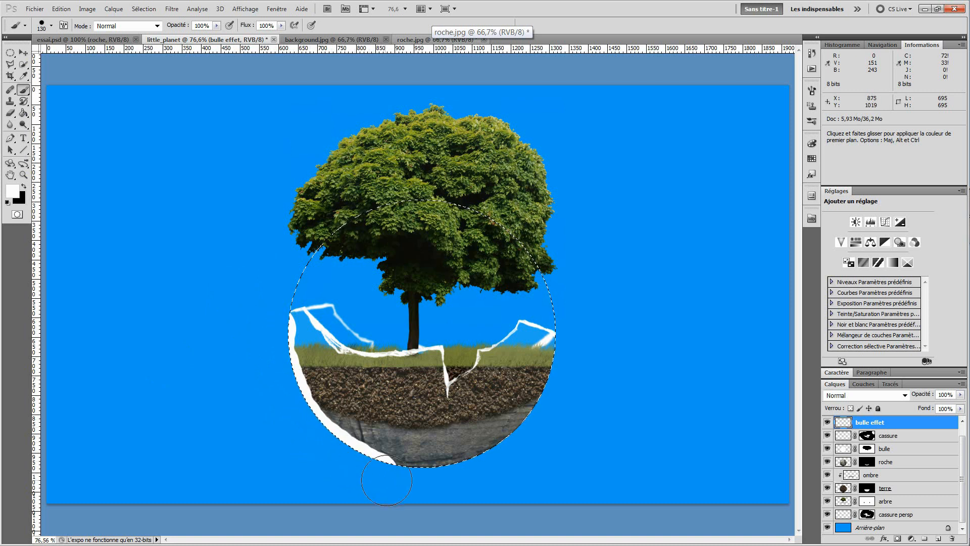
Step: Try painting a hard white band inside the bubble's lower rim on bulle effet, and undo it
drag(406, 485, 477, 479)
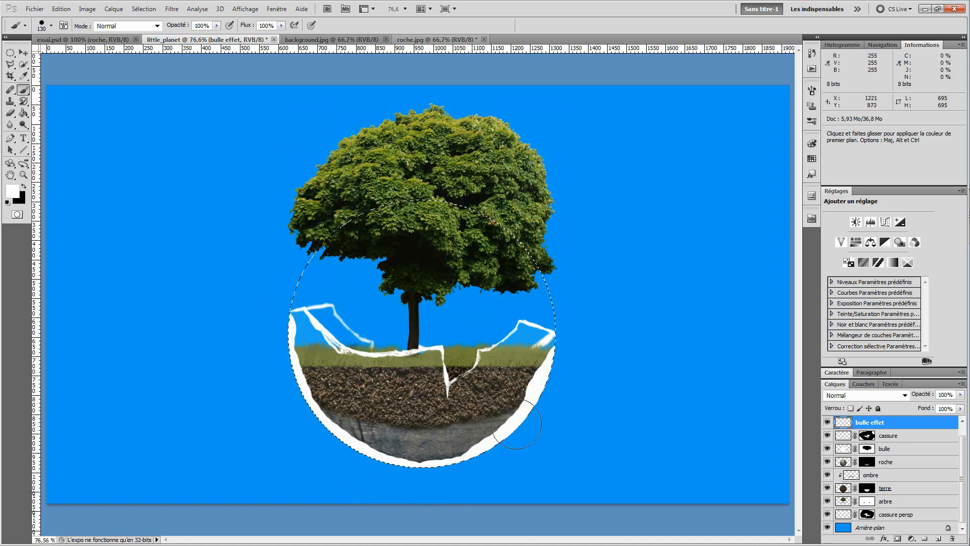
key(ctrl+z)
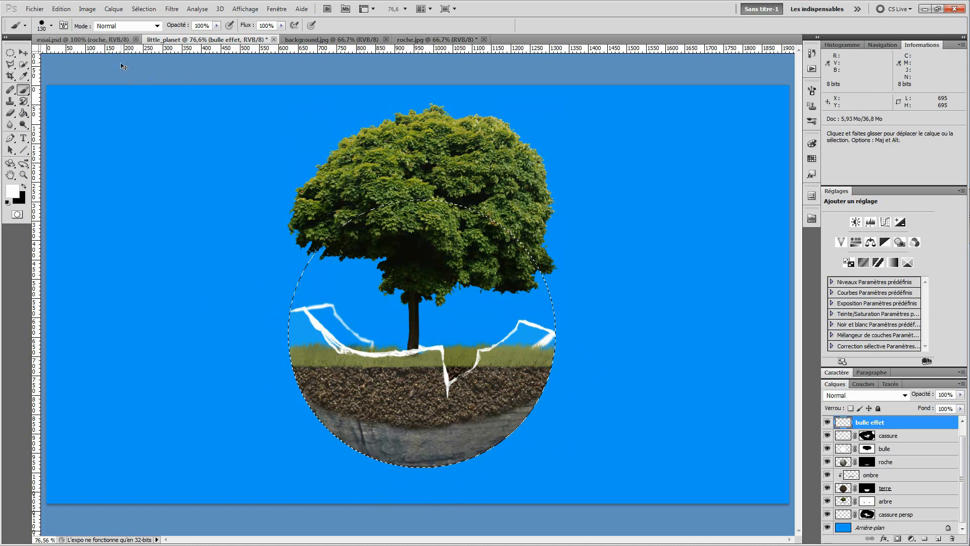
Step: Paint a white glow inside the bubble's rim with a 130 px brush at 0% hardness, and set bulle effet's opacity to 61%
click(51, 26)
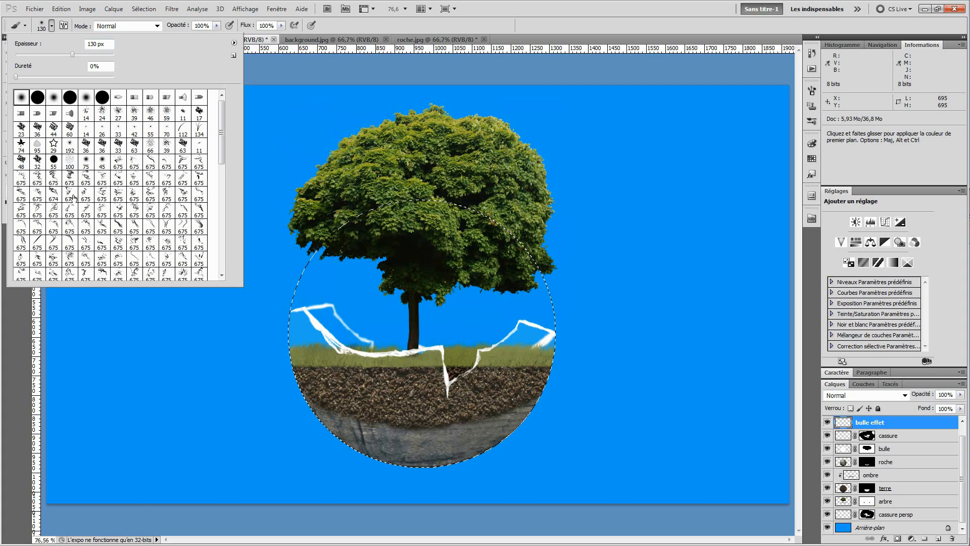
click(269, 328)
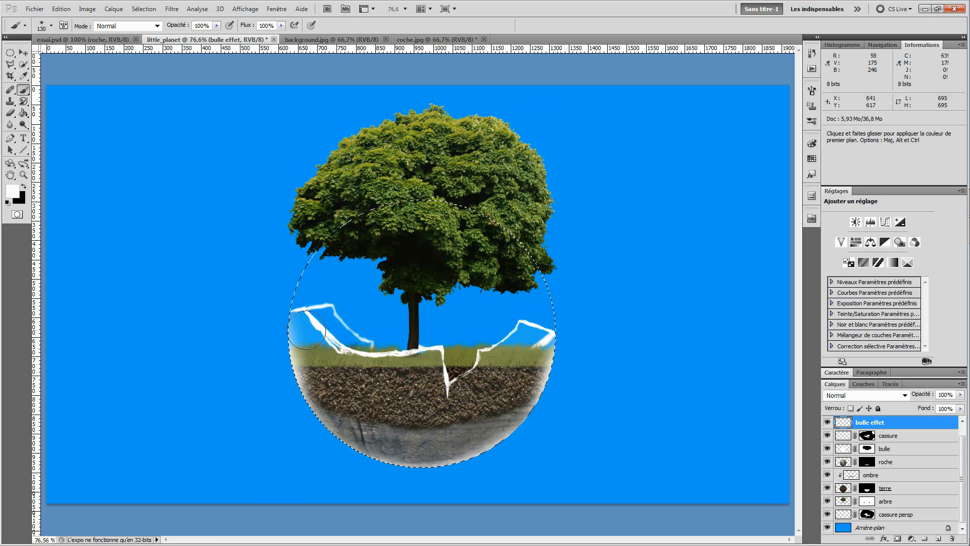
key(ctrl+d)
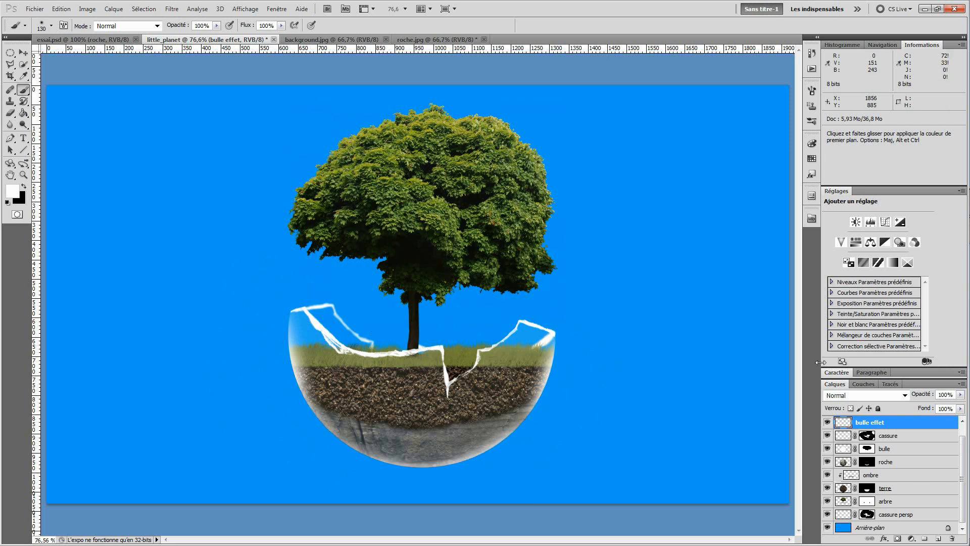
drag(924, 397, 906, 399)
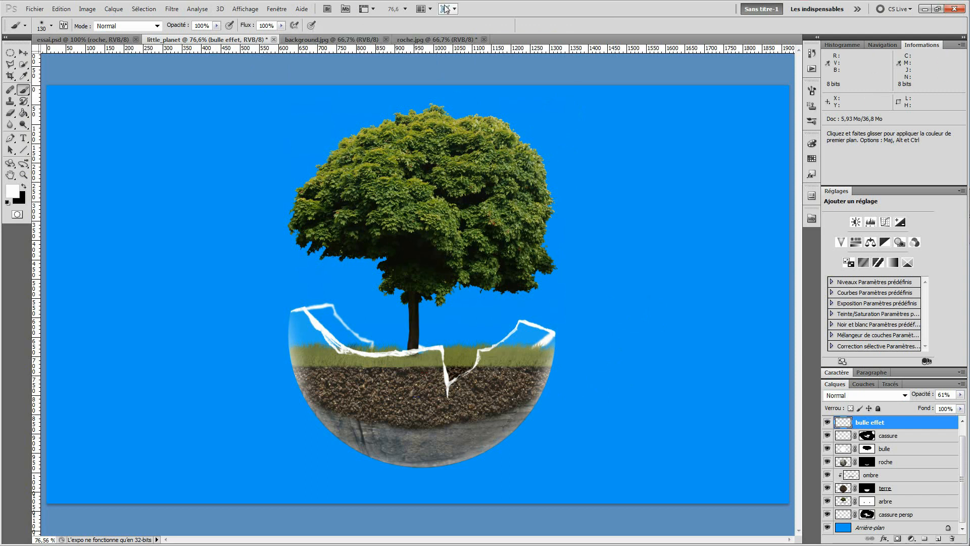
Step: Copy the whole forest picture from background.jpg, close that file, and paste the picture above bulle effet in little_planet
click(314, 39)
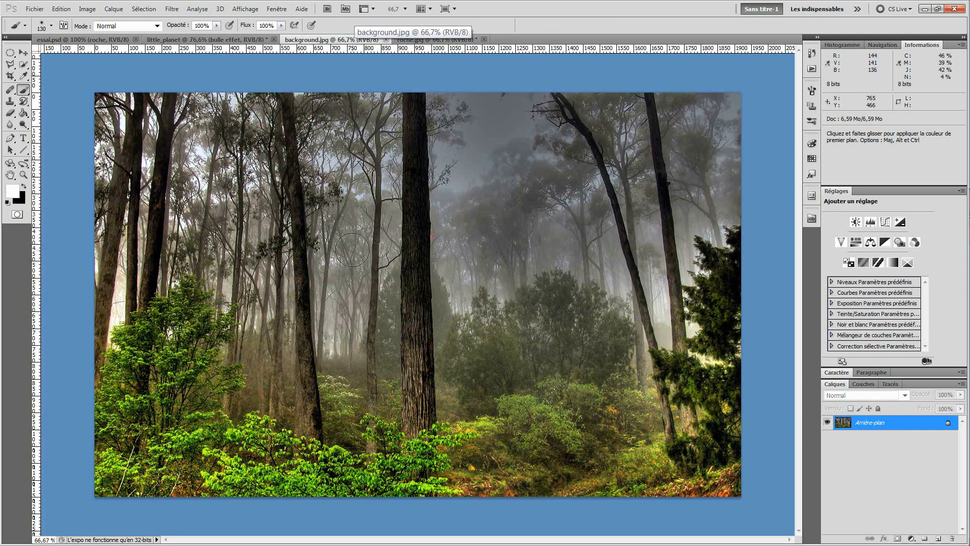
key(ctrl+a)
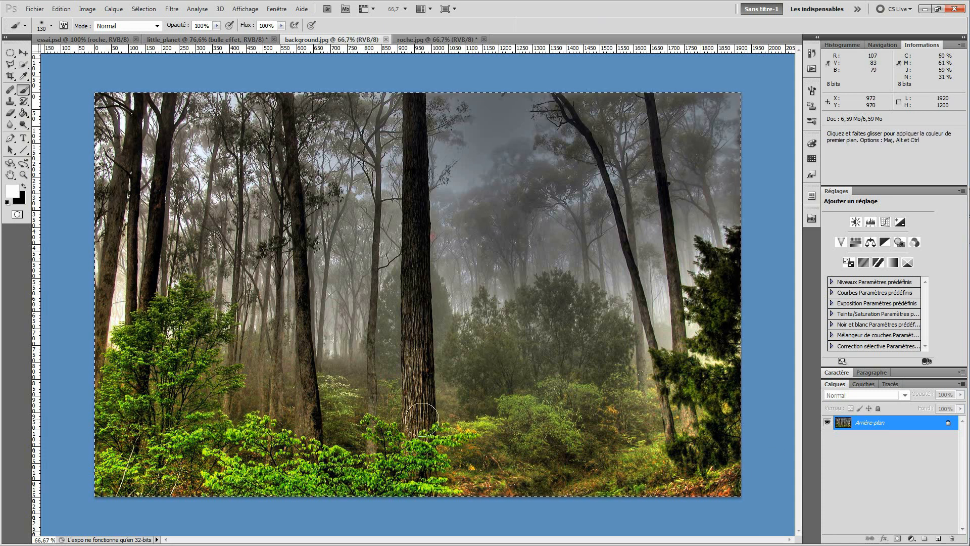
key(ctrl+w)
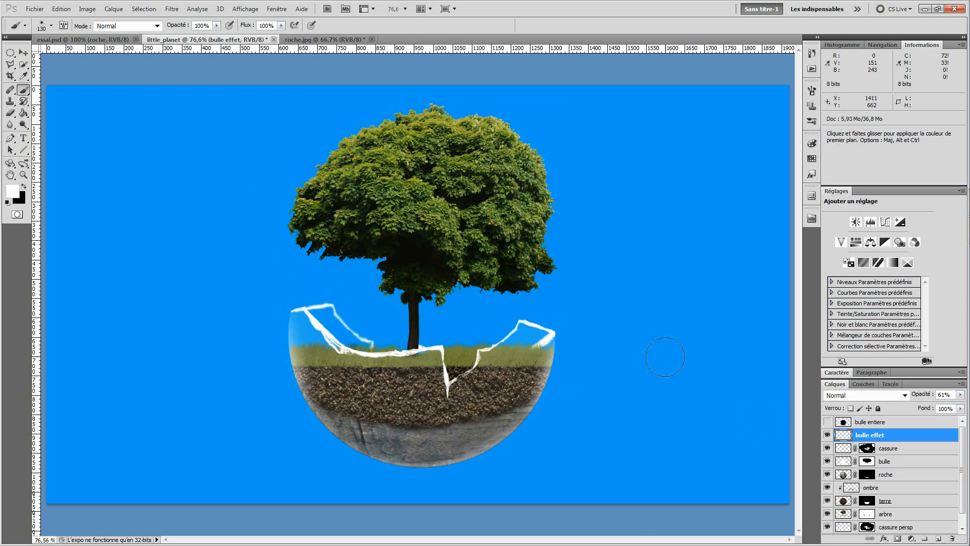
key(ctrl+v)
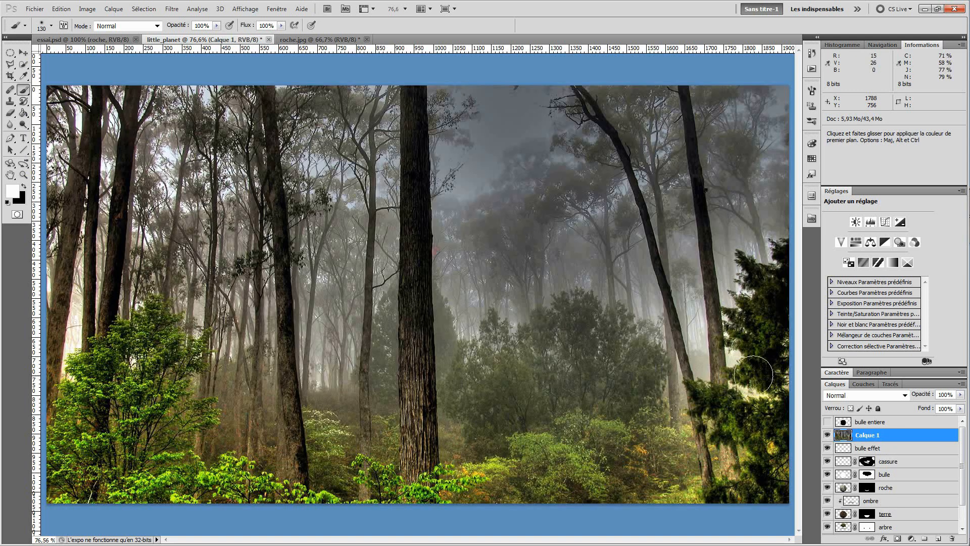
Step: Rename the pasted forest layer as background
double_click(867, 435)
text(background)
key(Return)
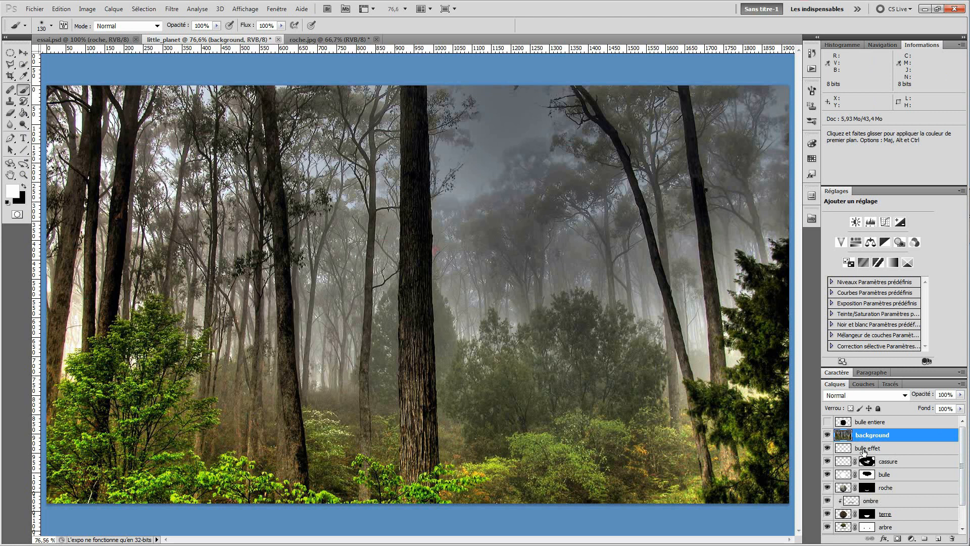
Step: Move the background layer directly below cassure persp, behind the tree and bubble, and hide the Arrière-plan layer
drag(873, 438, 876, 522)
scroll(871, 489, down, 2)
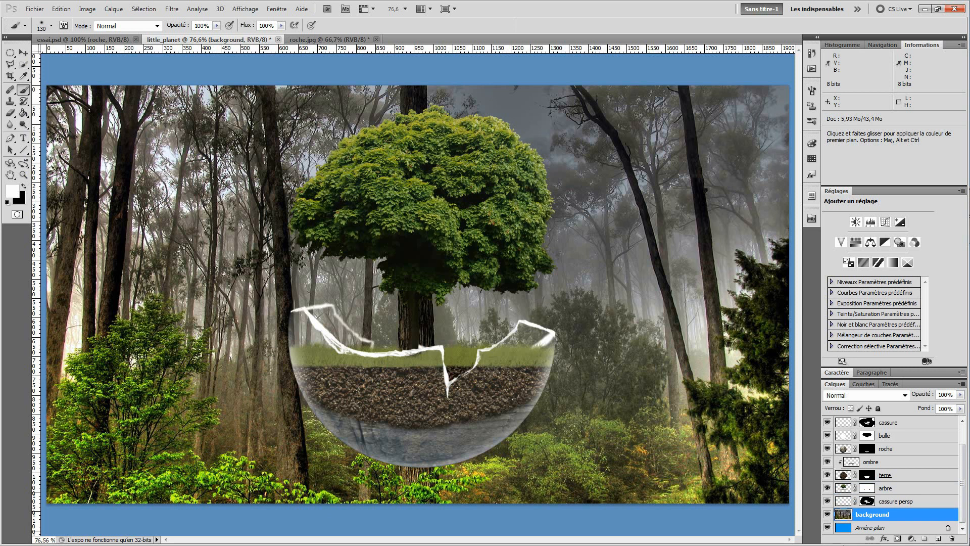
click(827, 528)
Step: Apply a Gaussian blur with a 13-pixel radius to the background layer, with the preview turned on
click(170, 9)
mouse_move(206, 124)
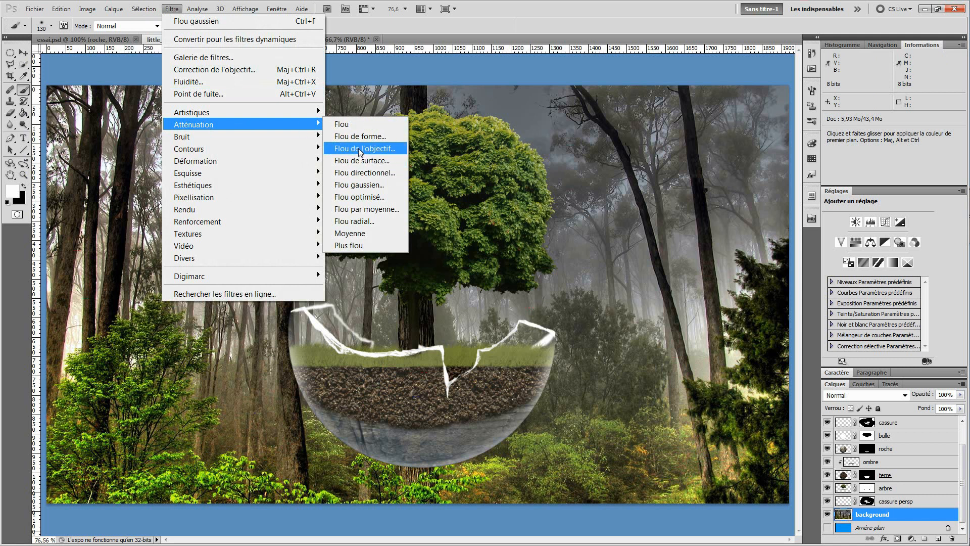
click(357, 184)
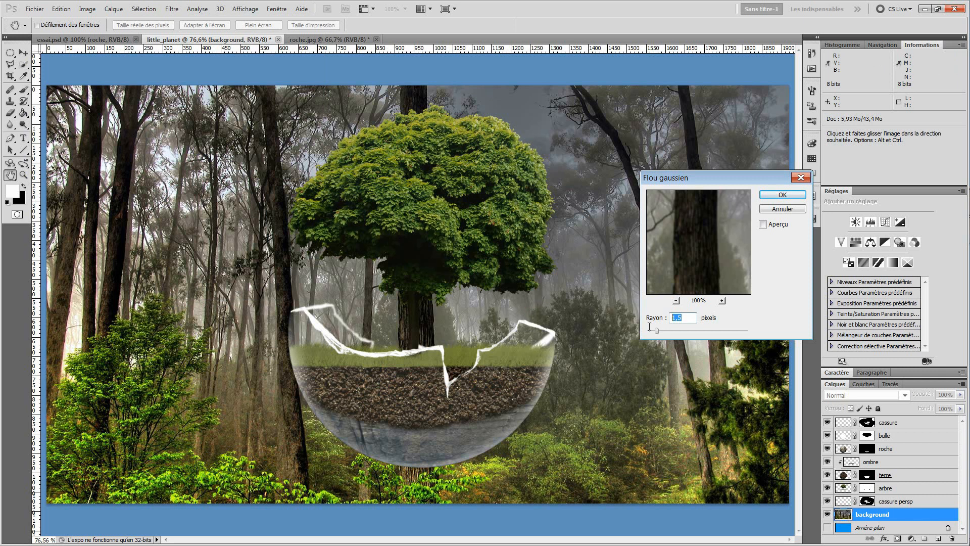
text(13)
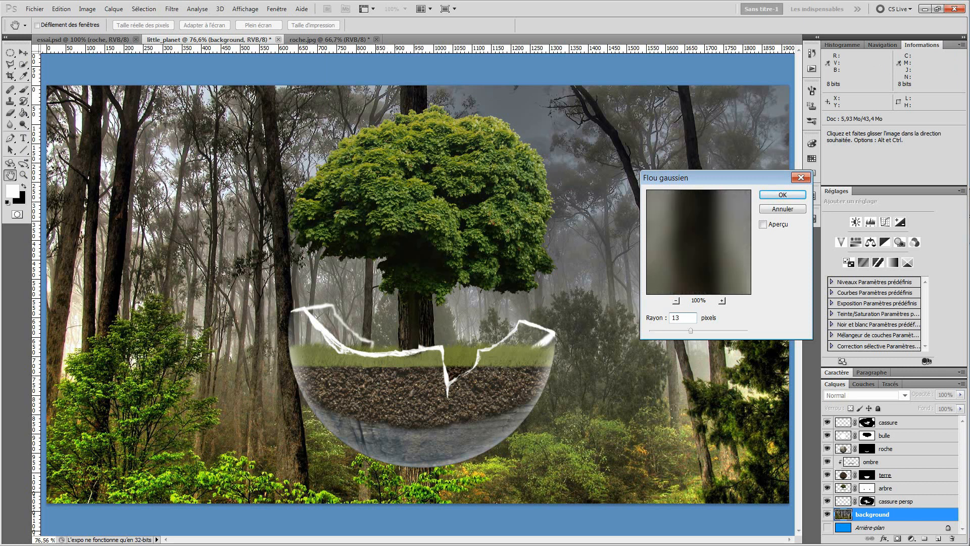
click(773, 317)
click(762, 224)
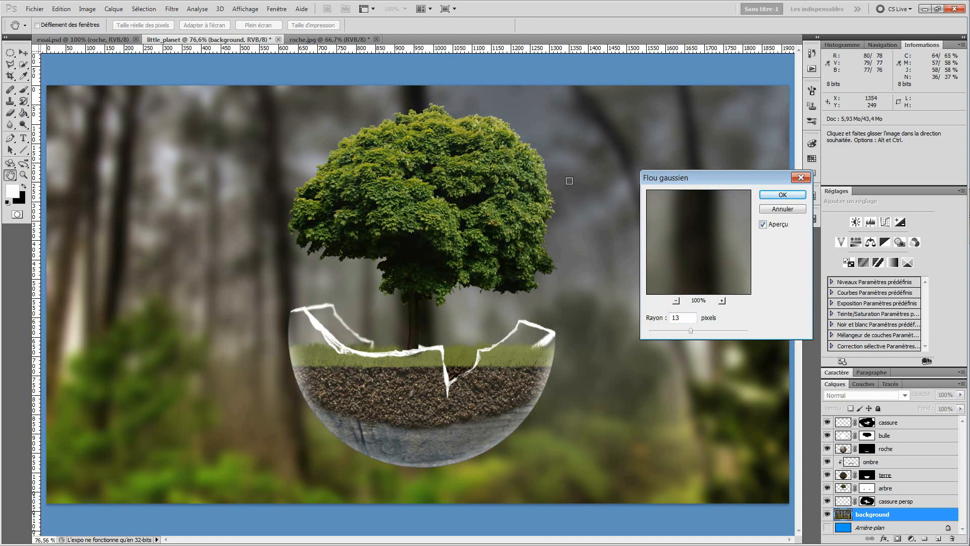
click(781, 196)
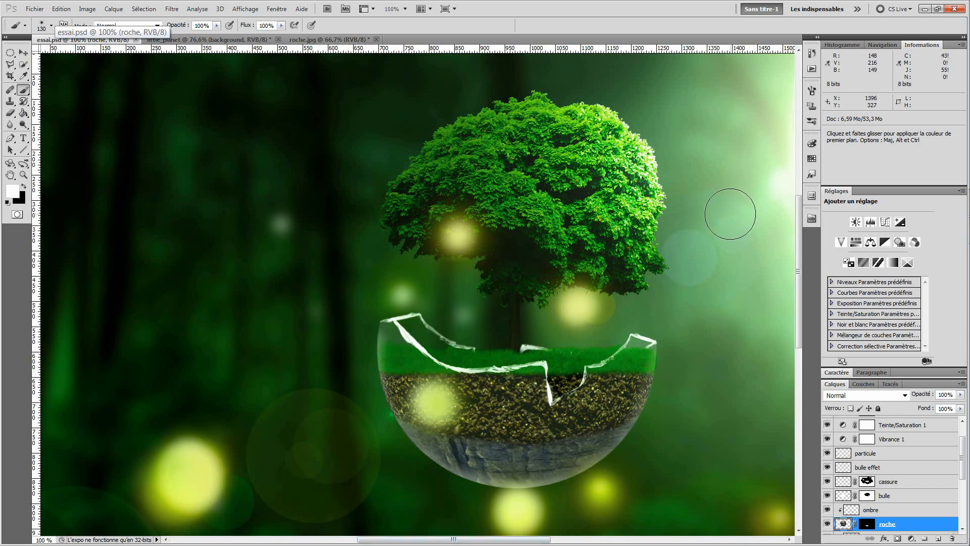
Step: Fit the essai.psd image to the window and switch to the little_planet document
key(ctrl+0)
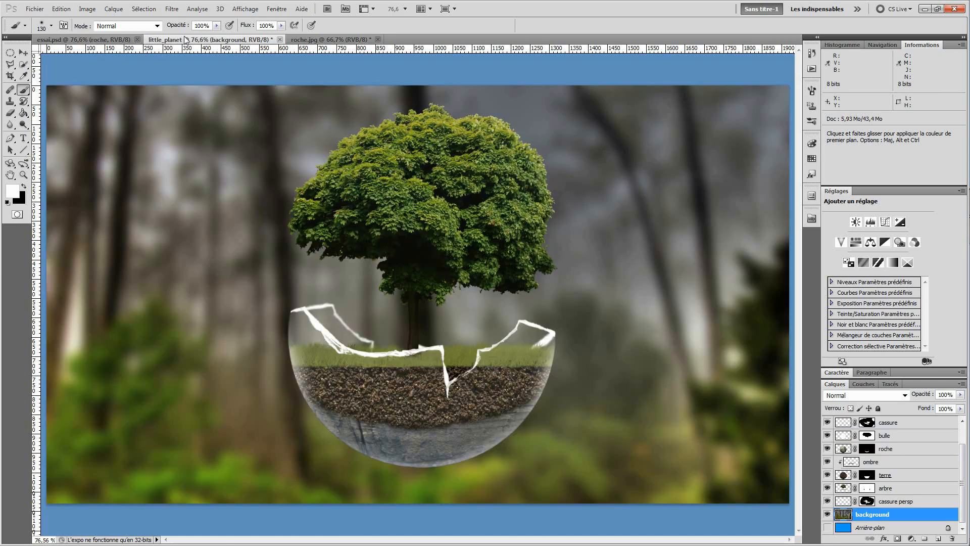
click(186, 39)
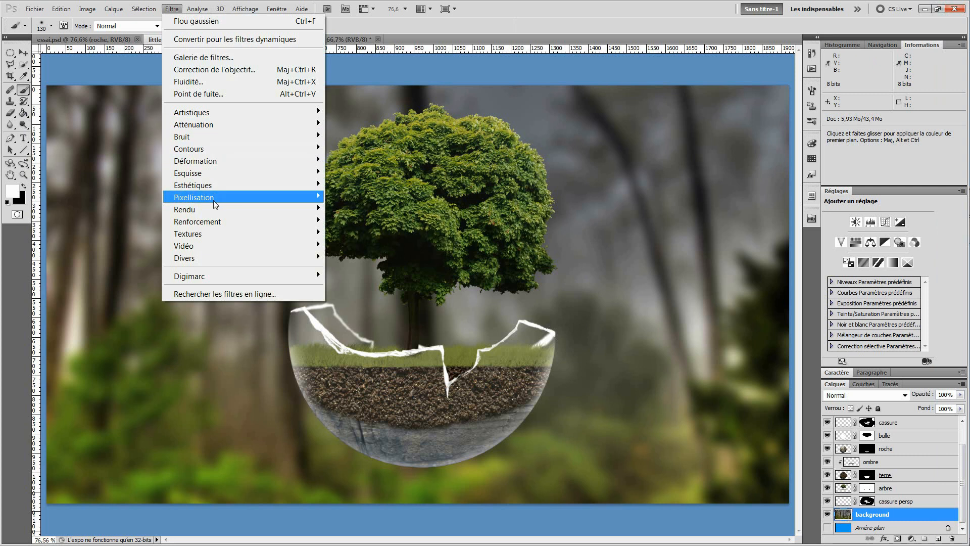
mouse_move(211, 208)
click(374, 208)
click(582, 125)
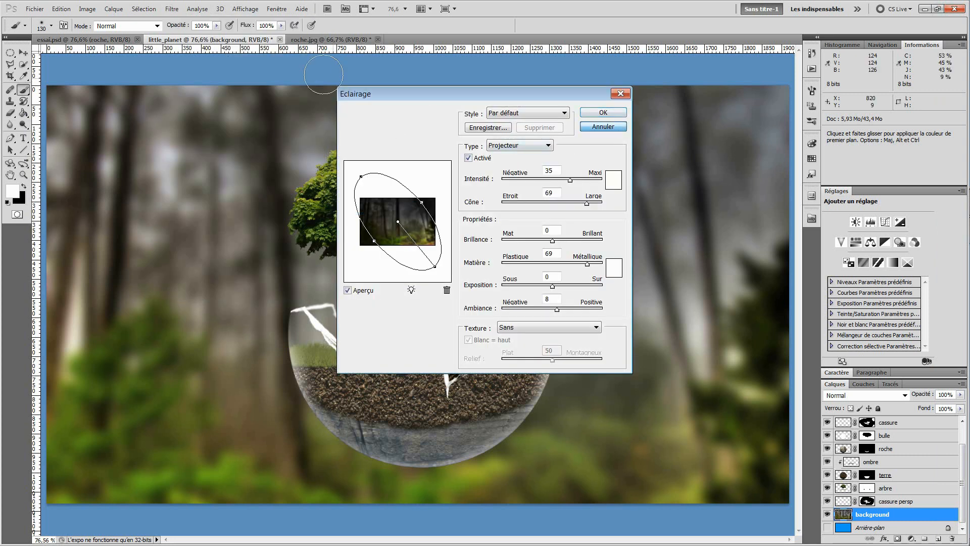
Step: Apply a Halo flare to the background layer near the image's upper-right corner, with 160% brightness and the 50-300 mm zoom lens
click(171, 9)
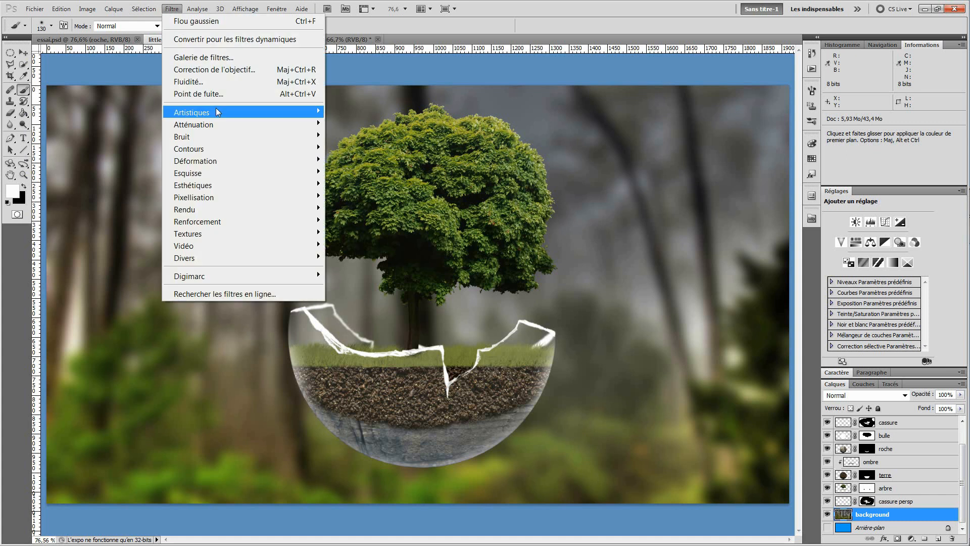
mouse_move(219, 207)
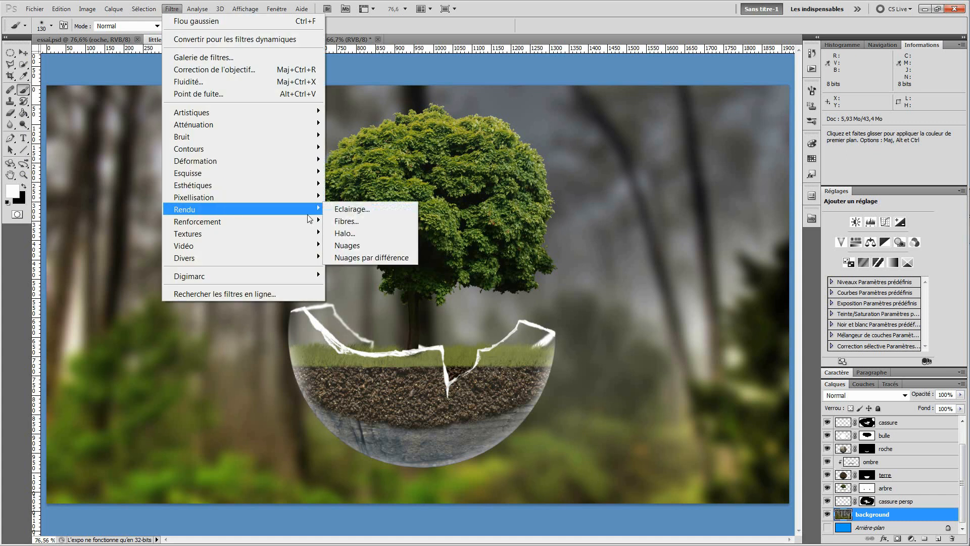
click(362, 233)
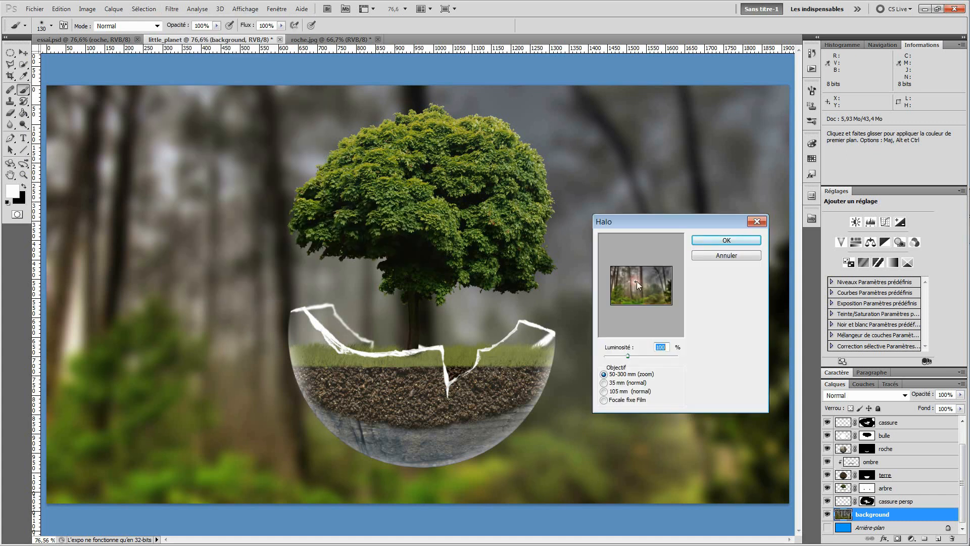
drag(634, 280, 640, 279)
drag(667, 347, 635, 349)
text(160)
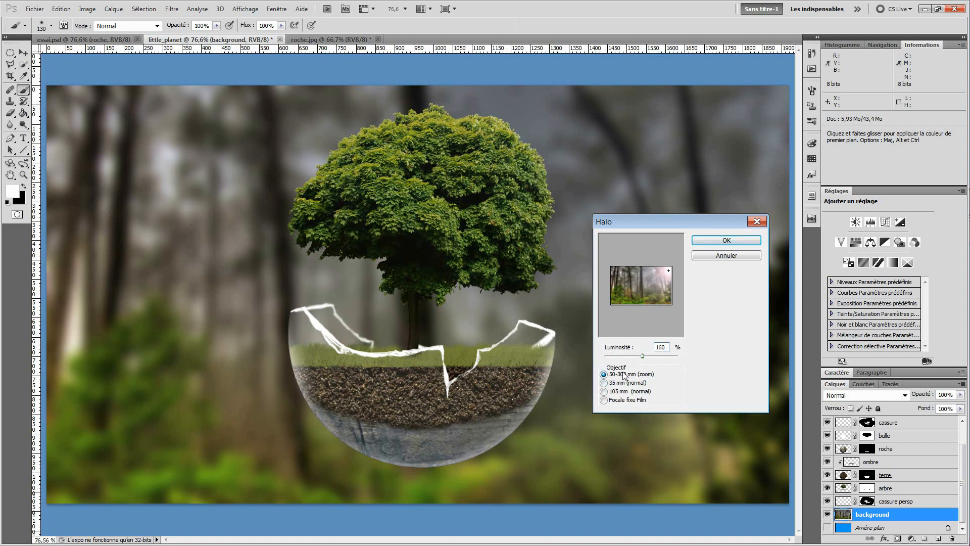
click(736, 238)
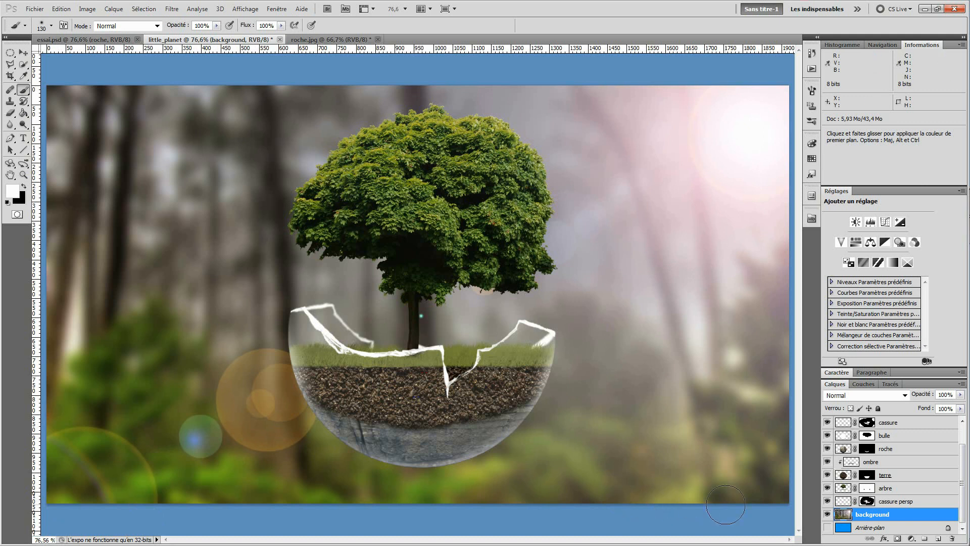
Step: Compare with the essai.psd composition and undo the Halo flare on the little_planet background
click(101, 41)
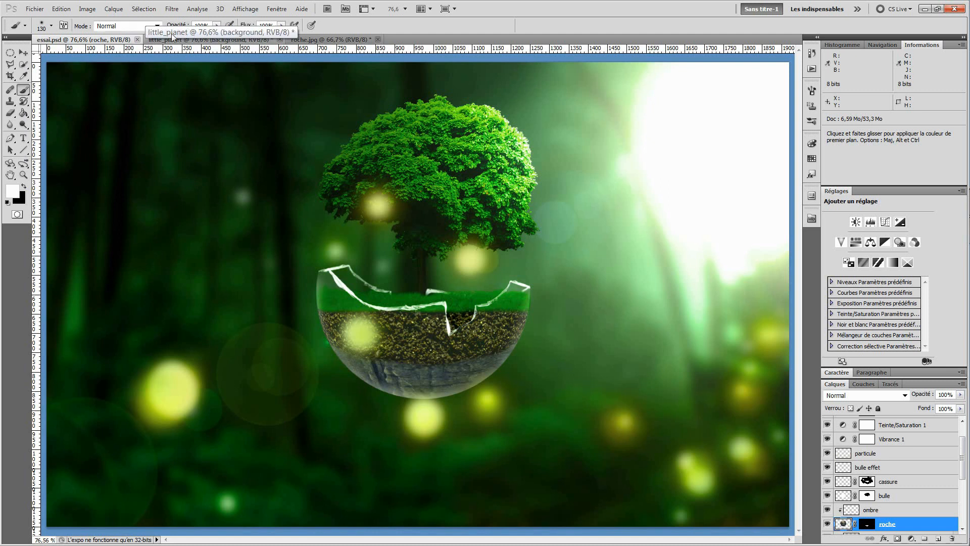
click(210, 45)
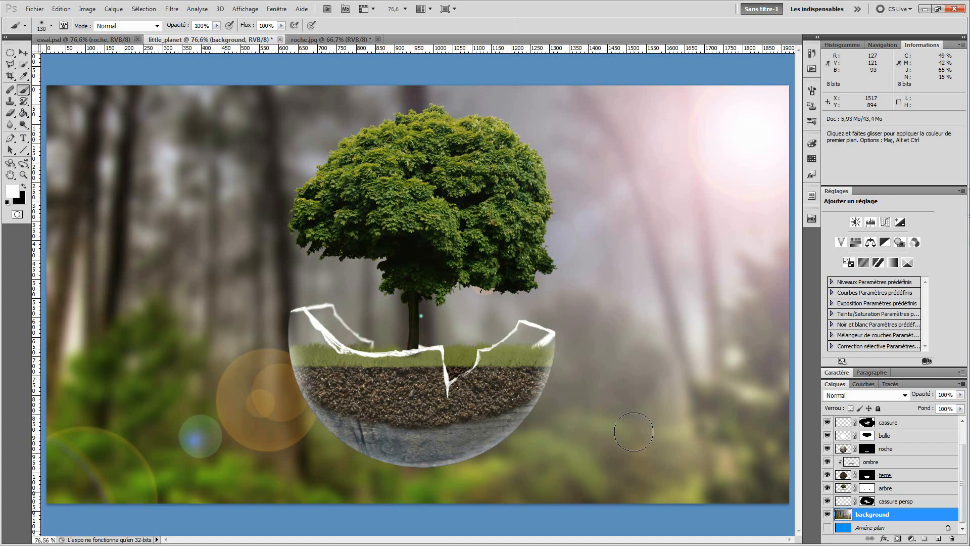
key(ctrl)
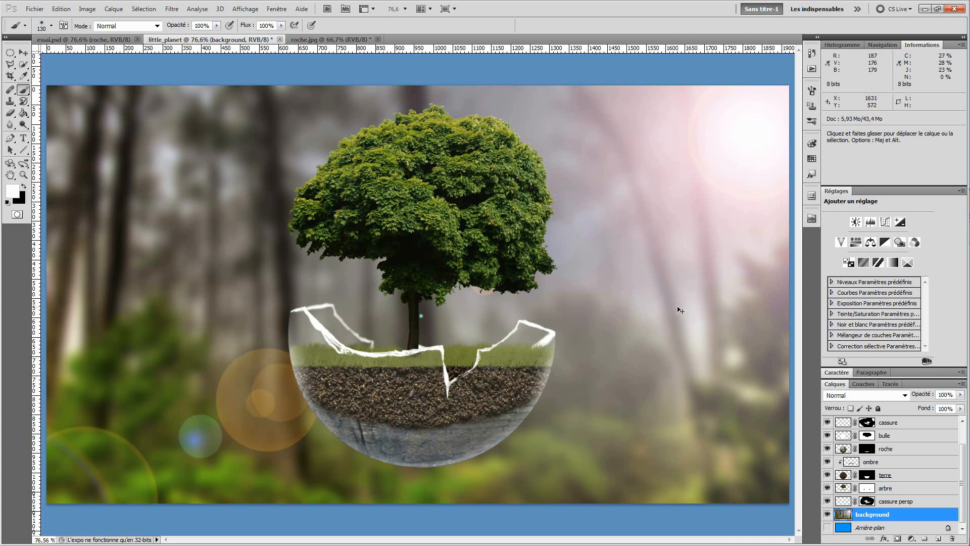
key(ctrl+z)
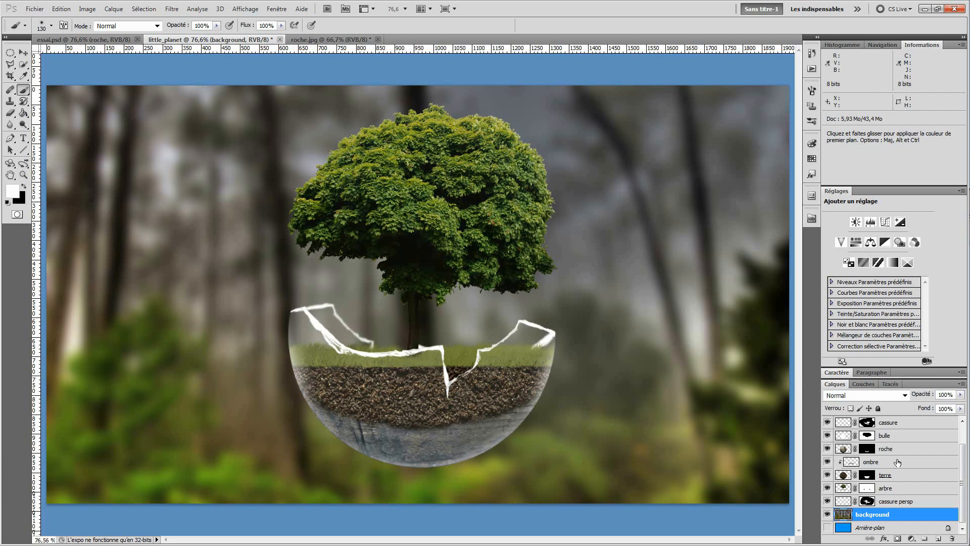
Step: Try a 160% Halo flare with the 50-300 mm zoom lens on the bulle layer and undo it
click(899, 438)
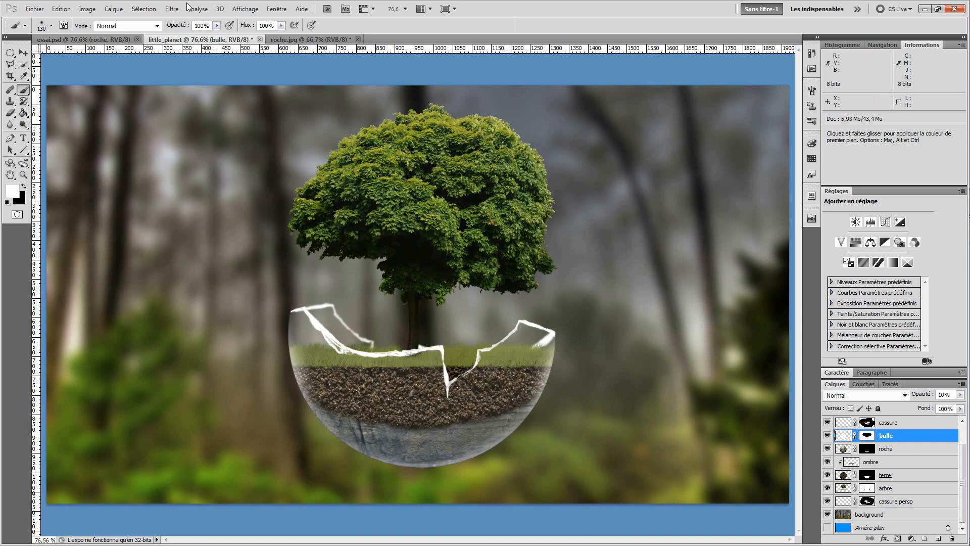
click(172, 8)
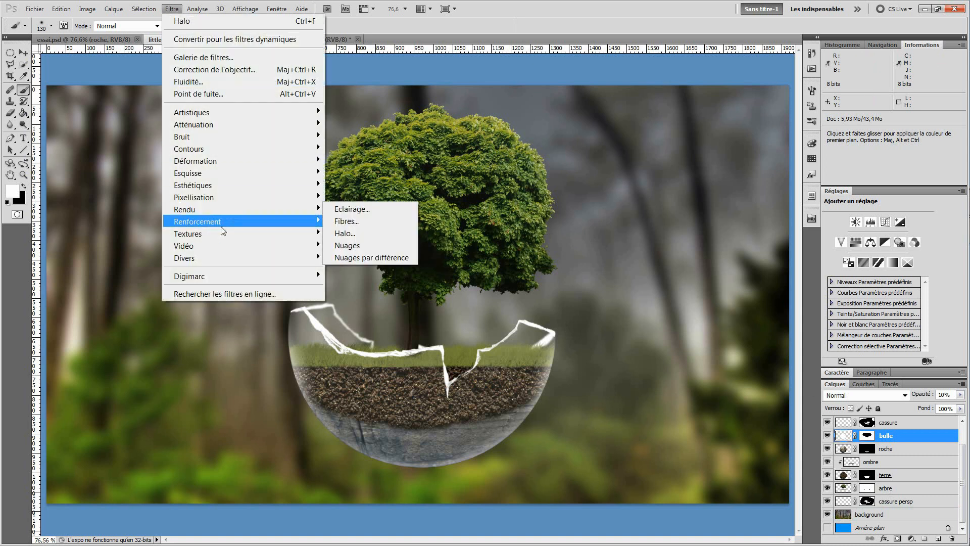
mouse_move(234, 209)
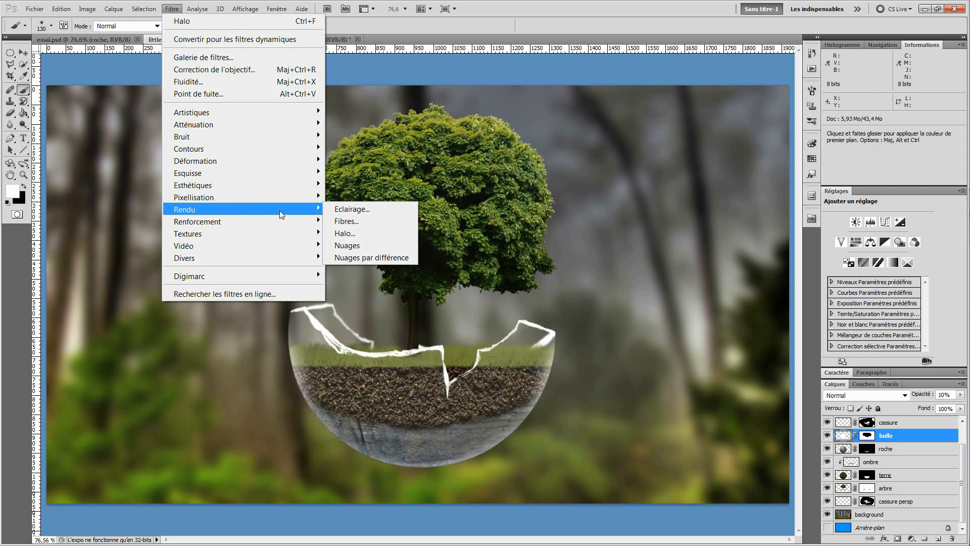
click(352, 230)
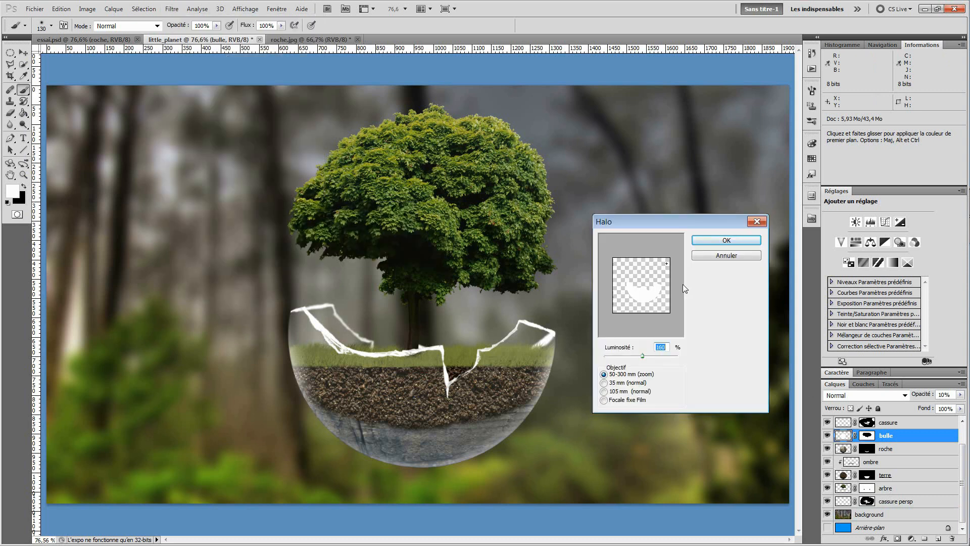
drag(667, 265, 667, 261)
click(730, 242)
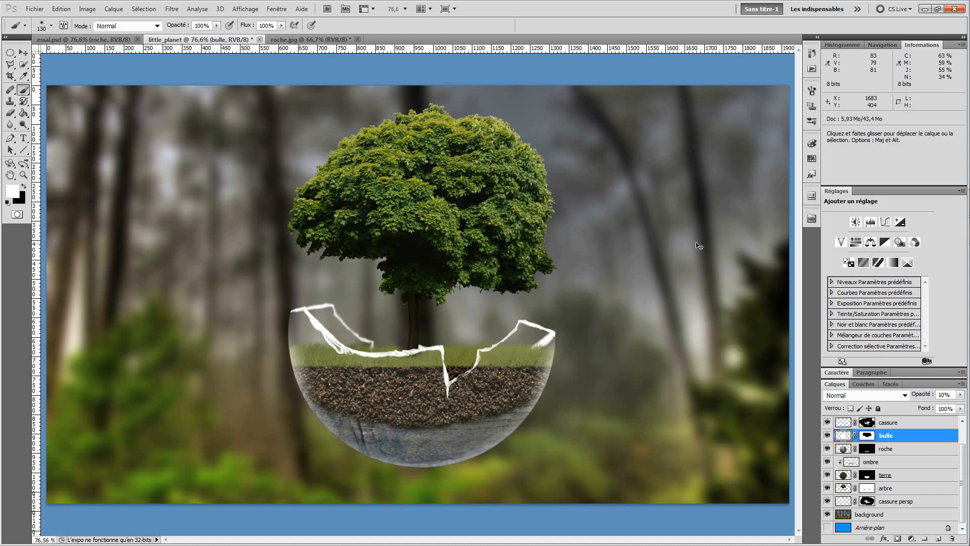
click(166, 8)
key(Escape)
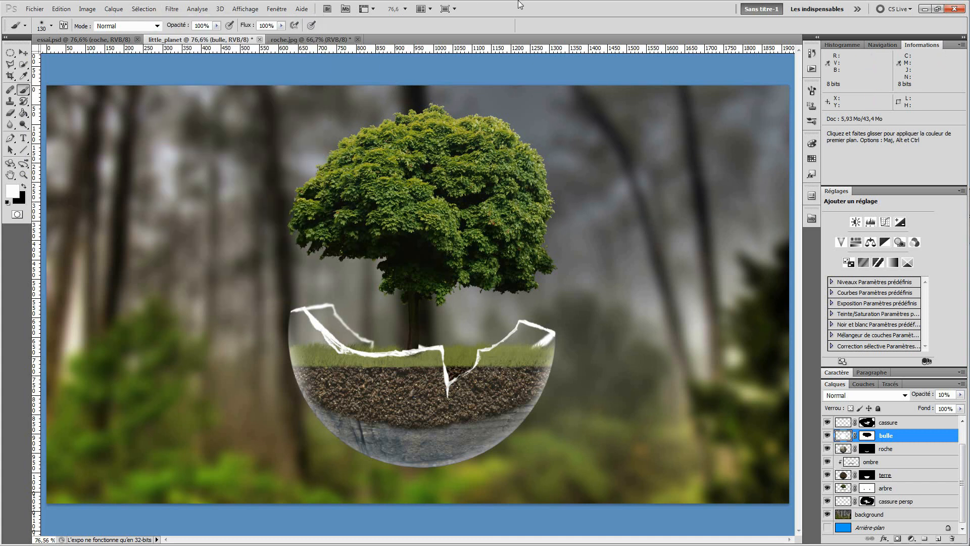
Step: Apply the Halo filter to the background layer at 160% brightness with the 50-300 mm zoom lens, placing the flare near the upper-right corner
click(873, 514)
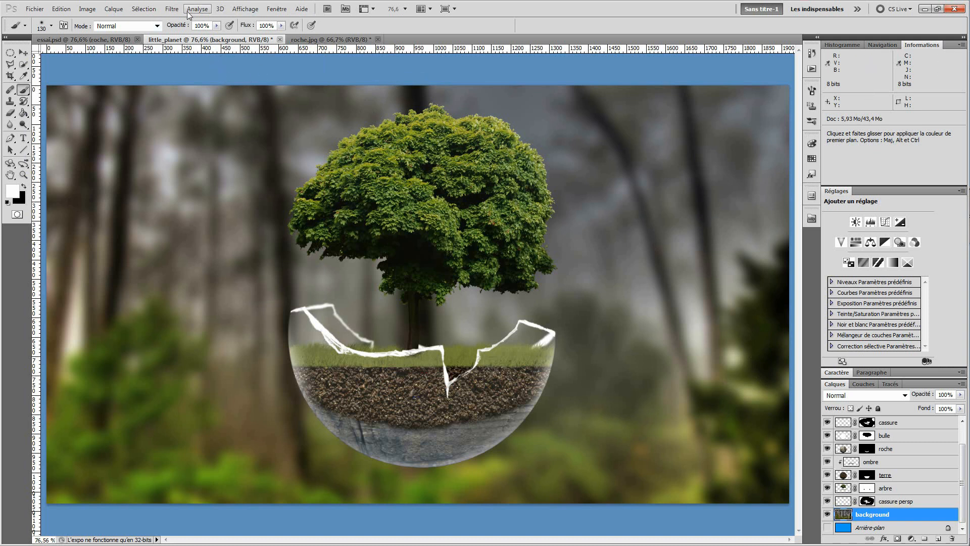
click(172, 9)
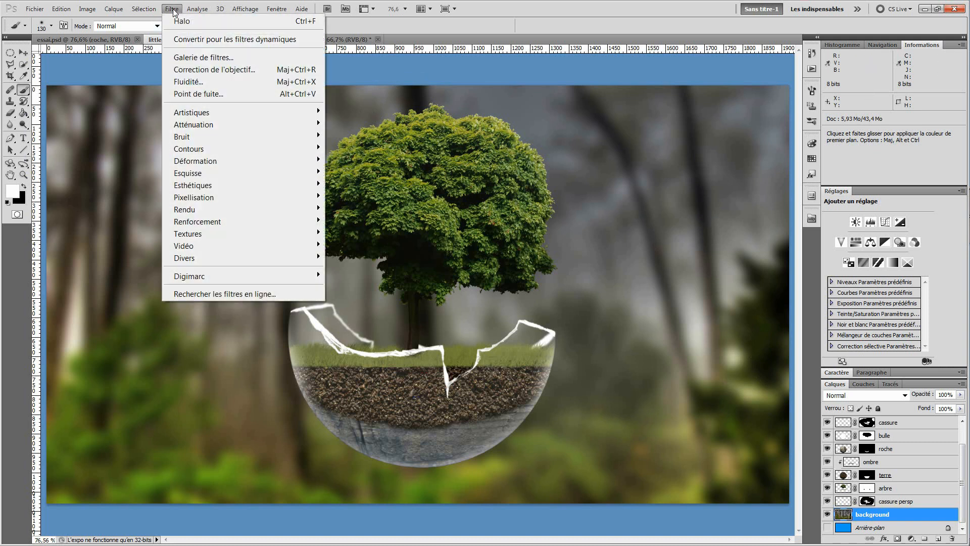
mouse_move(183, 209)
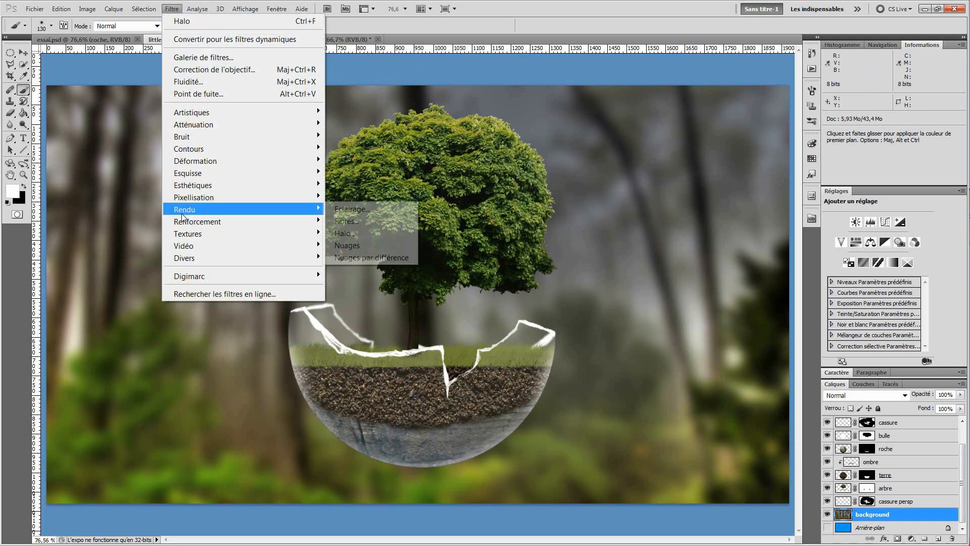
click(380, 231)
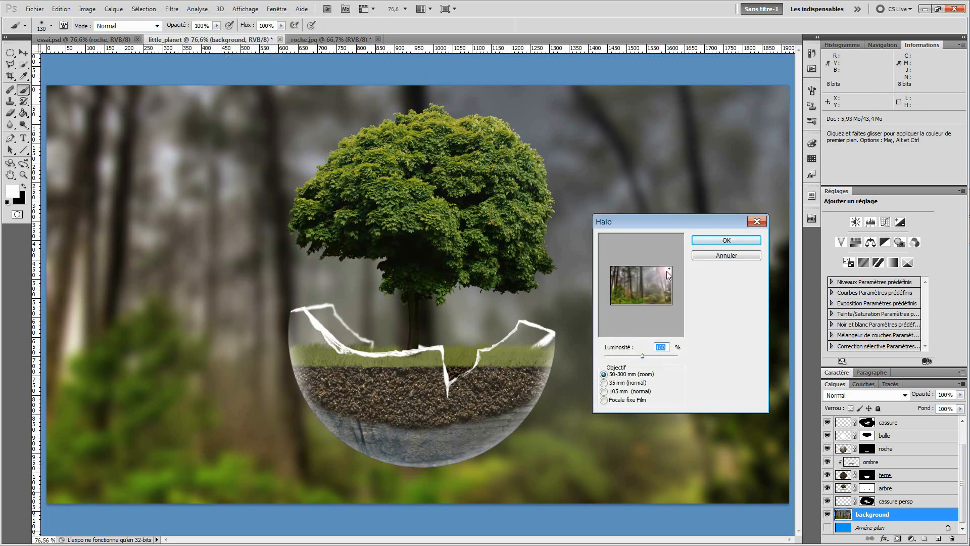
click(726, 239)
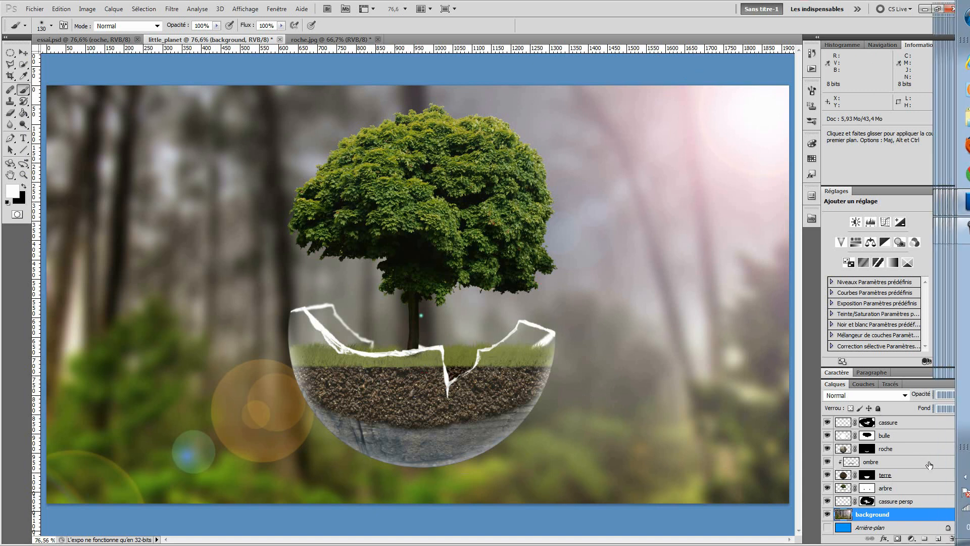
Step: Add a Vibrance adjustment layer above the bulle entiere layer, setting saturation to +22 and vibrance slightly above +22
scroll(923, 444, up, 1)
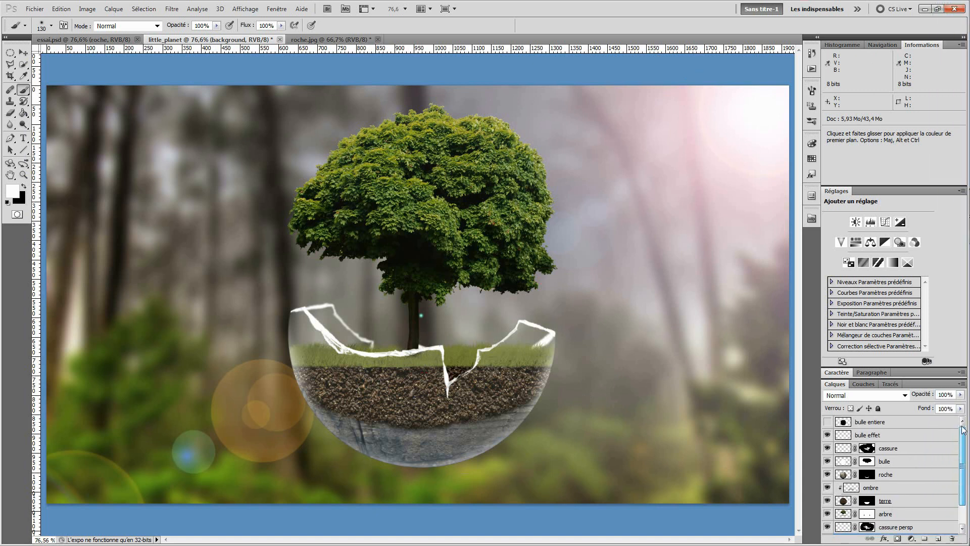
click(912, 426)
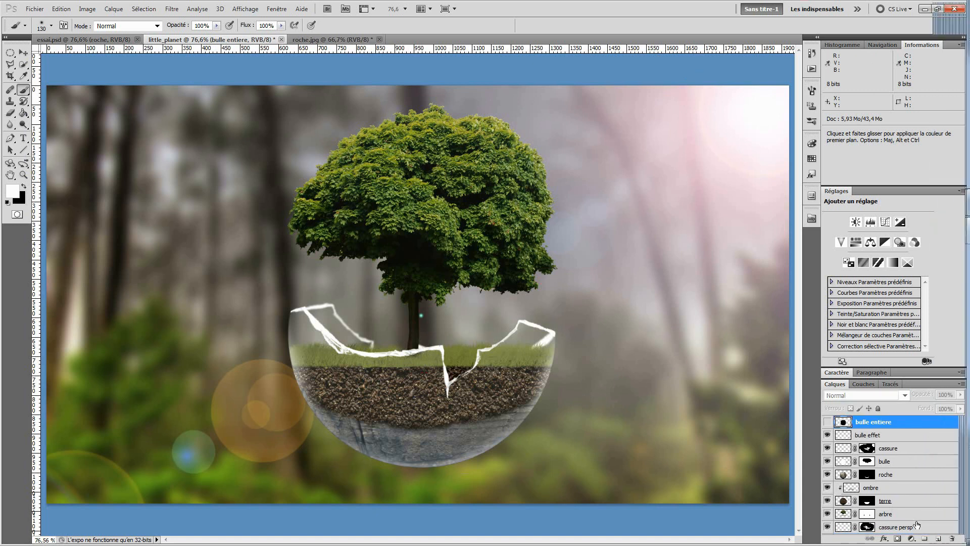
click(938, 538)
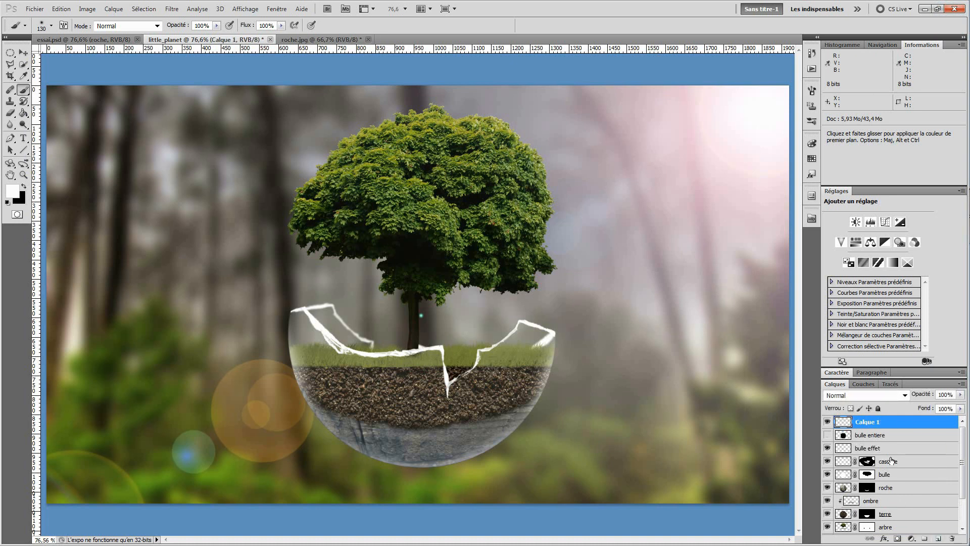
drag(918, 427, 951, 538)
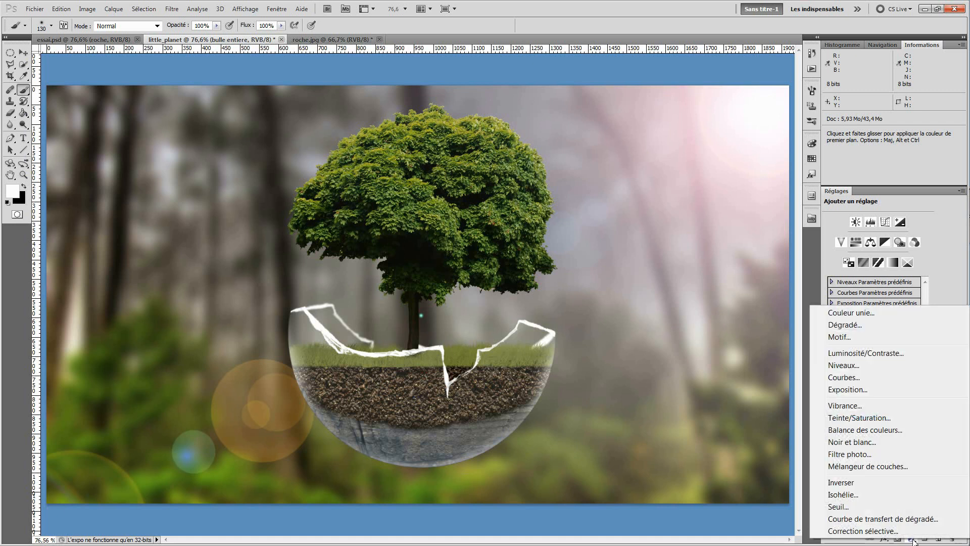
click(867, 407)
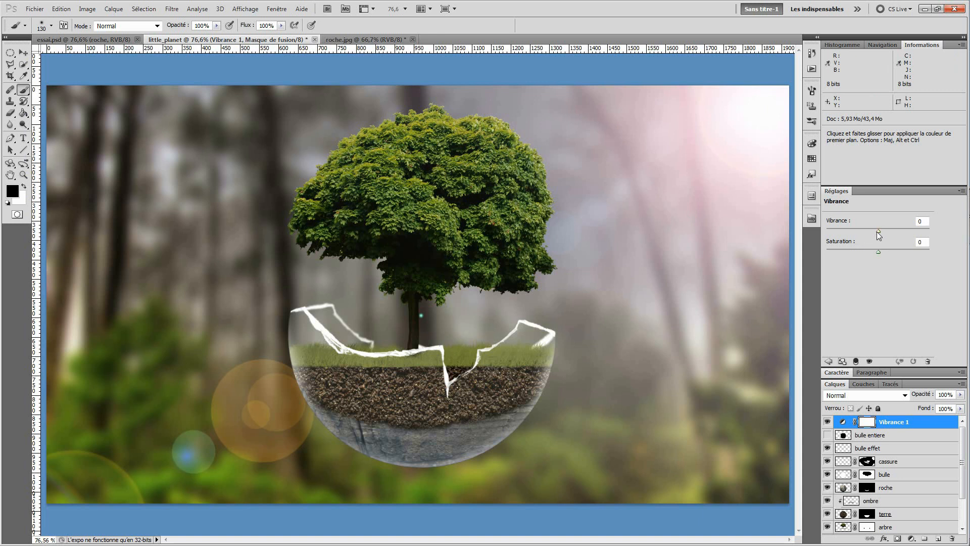
drag(878, 231, 889, 230)
drag(877, 252, 884, 253)
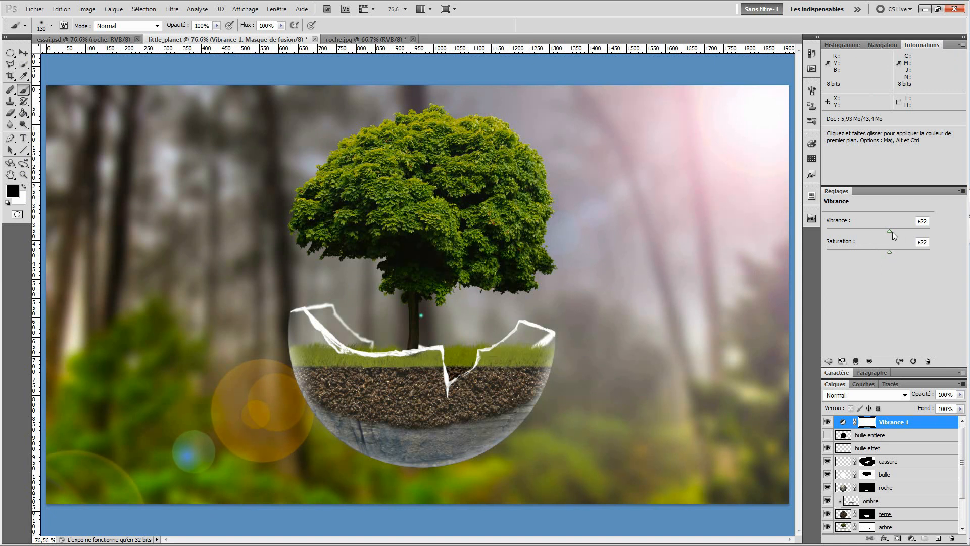
mouse_move(890, 231)
mouse_down()
mouse_move(840, 244)
mouse_move(853, 232)
mouse_move(894, 233)
mouse_up()
Step: Select the arbre layer in little_planet and compare the tree with its version in essai.psd
click(893, 466)
key(x)
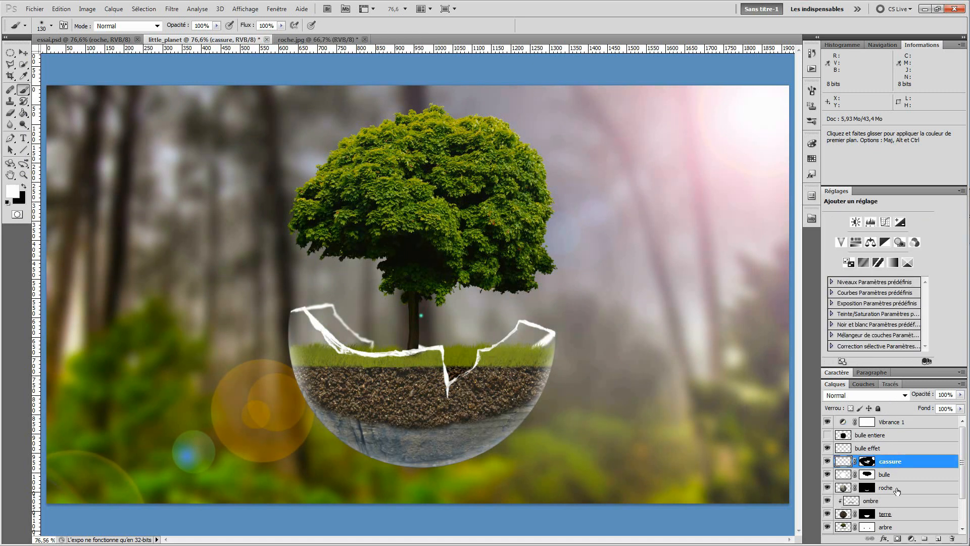
scroll(897, 489, down, 3)
click(895, 488)
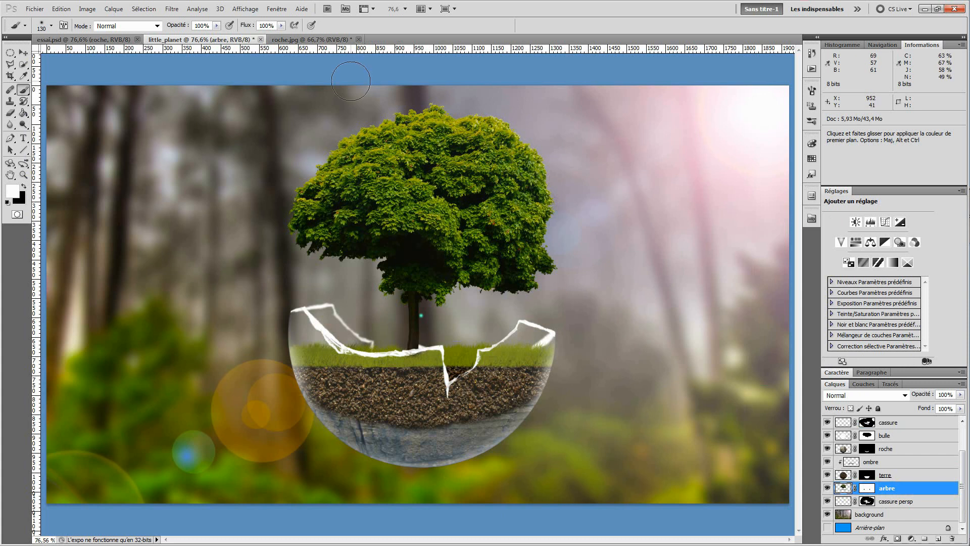
click(90, 39)
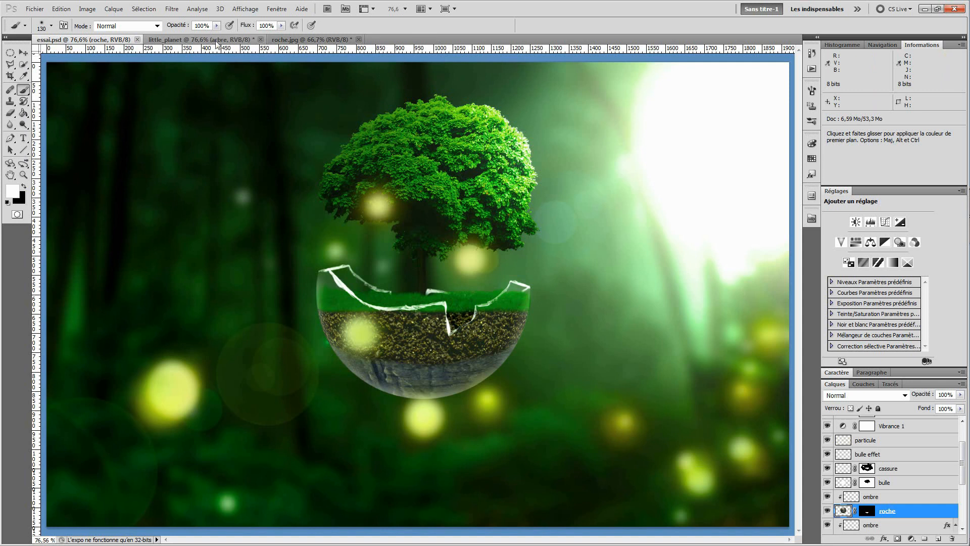
click(199, 40)
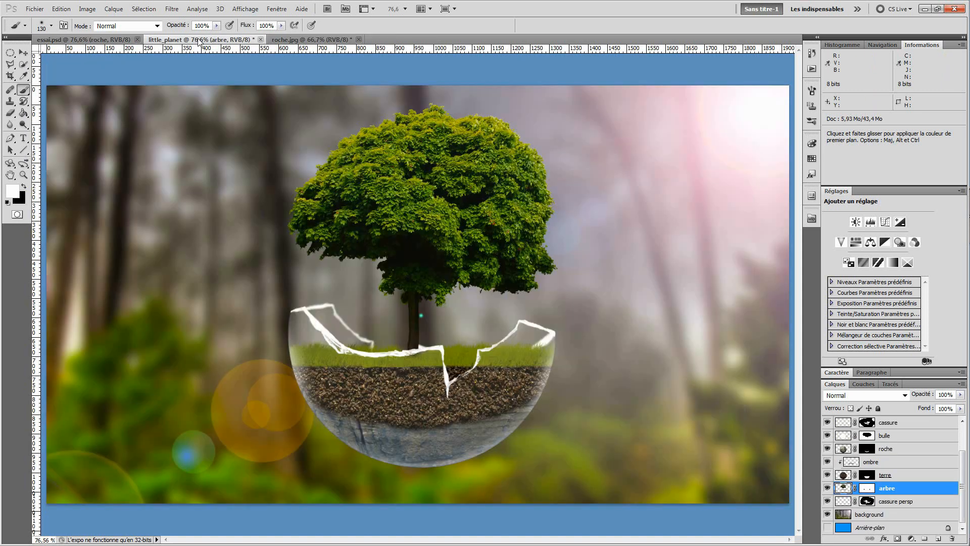
Step: Start the Lighting Effects (Eclairage) filter on the arbre layer with an Omnidirectionnel light type
click(865, 489)
click(174, 10)
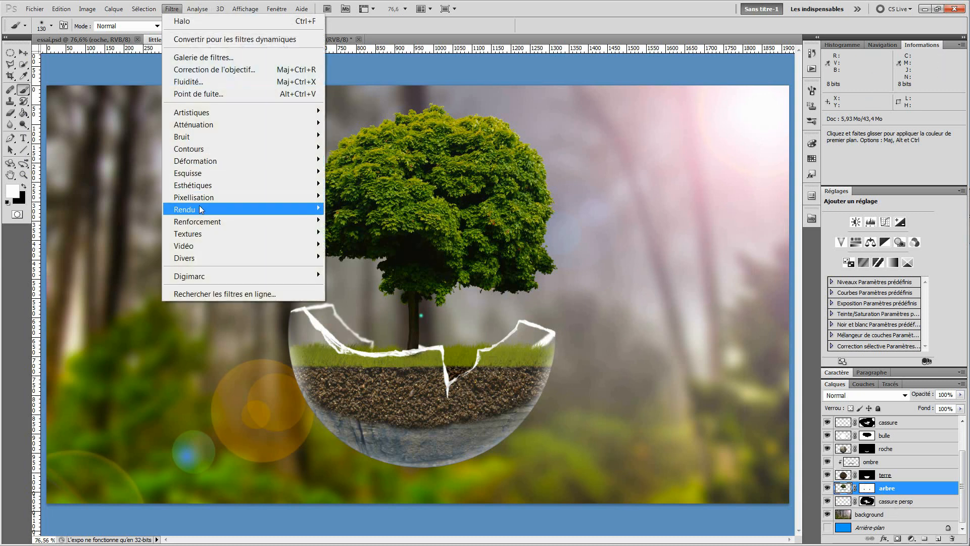
mouse_move(200, 206)
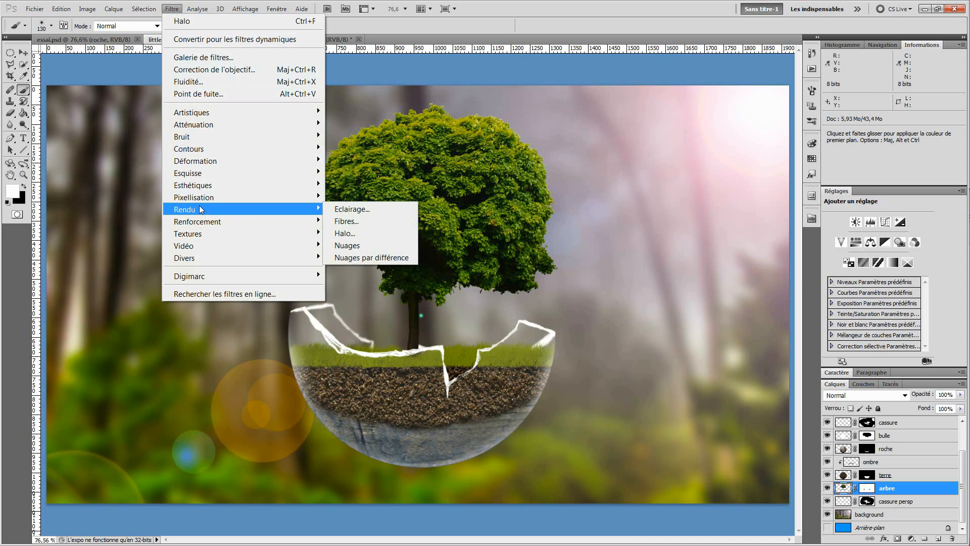
click(367, 211)
click(513, 147)
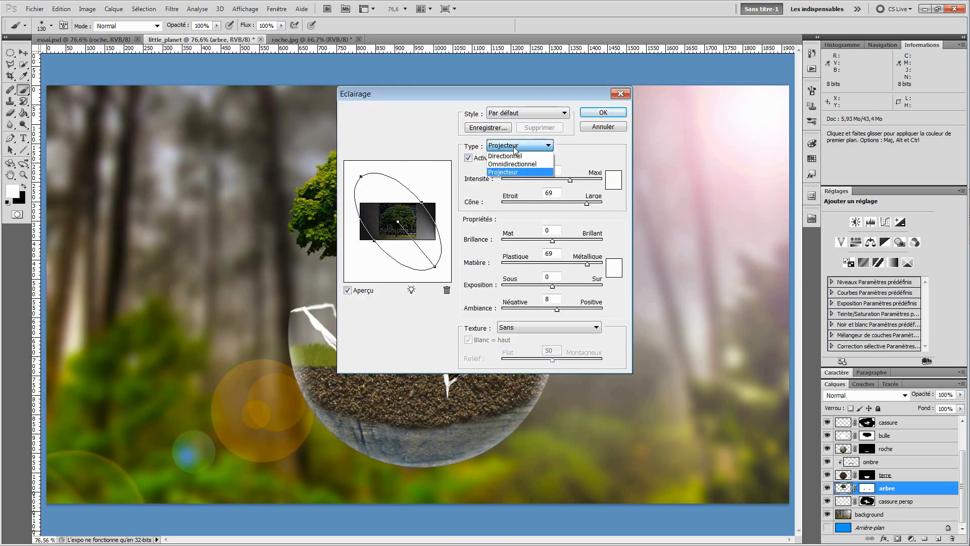
click(513, 165)
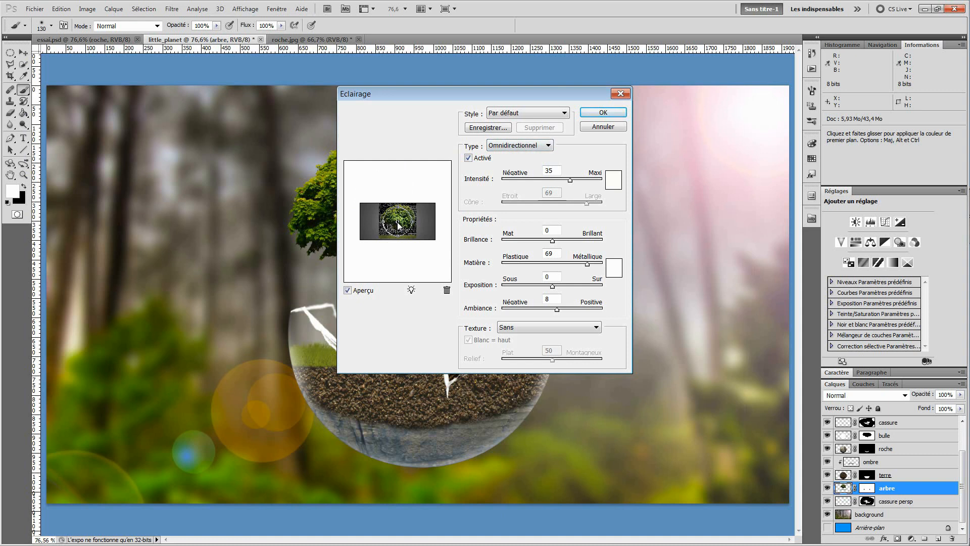
Step: Place the light at the upper-right side of the tree and raise its intensity to 54, keeping the image in view
drag(397, 222, 428, 221)
drag(432, 208, 431, 207)
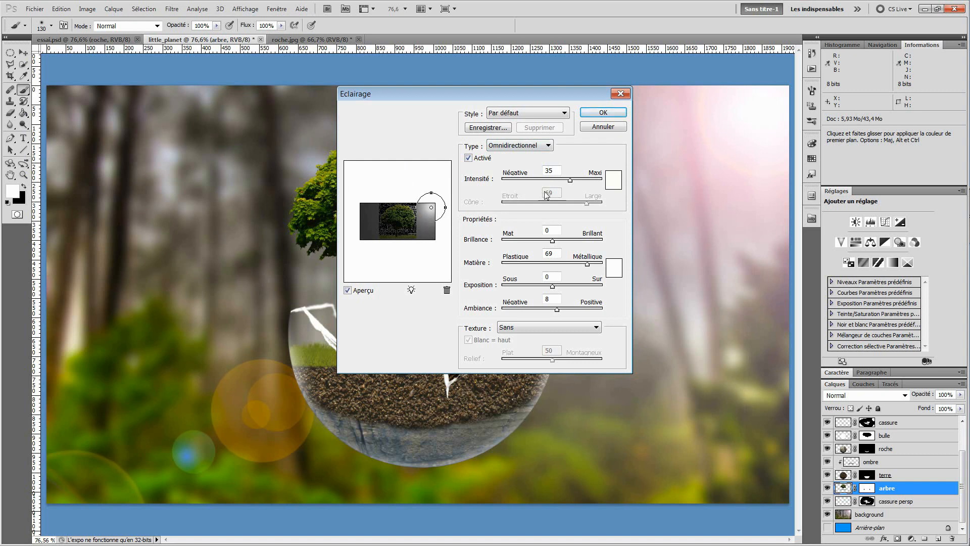
drag(570, 180, 579, 181)
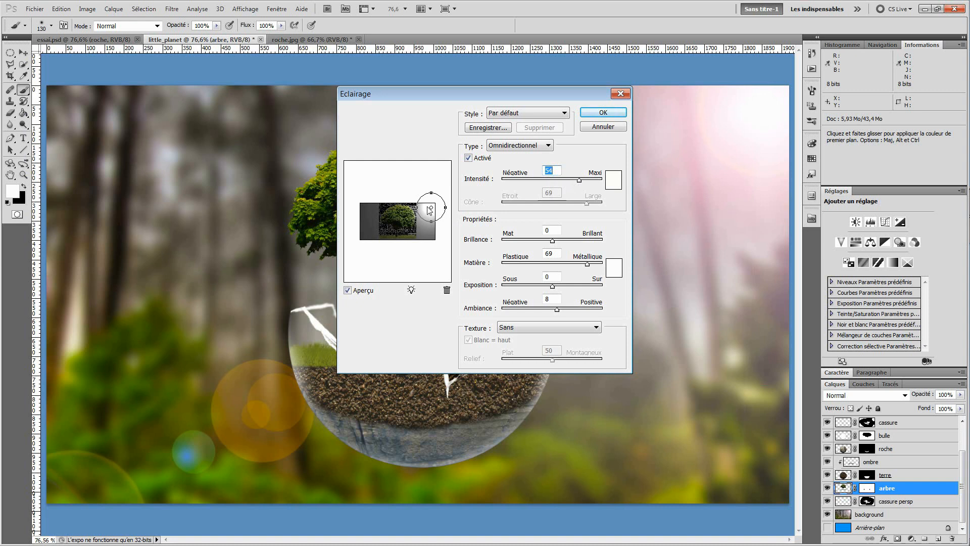
drag(438, 212, 418, 207)
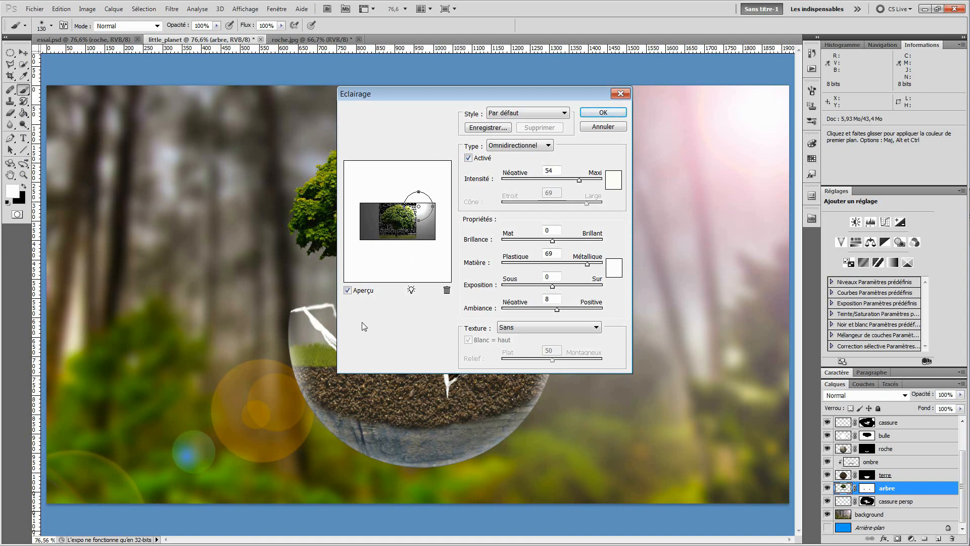
drag(467, 94, 703, 224)
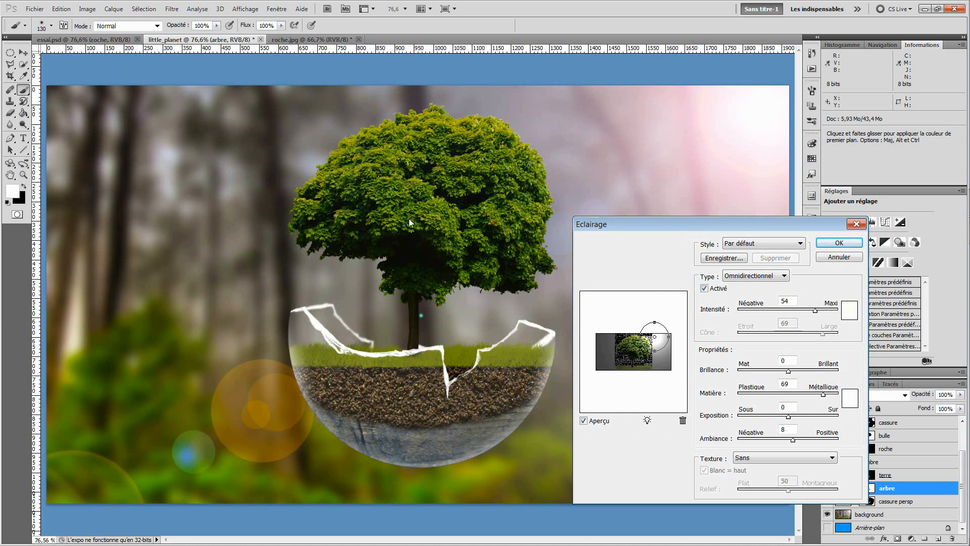
drag(674, 233, 679, 148)
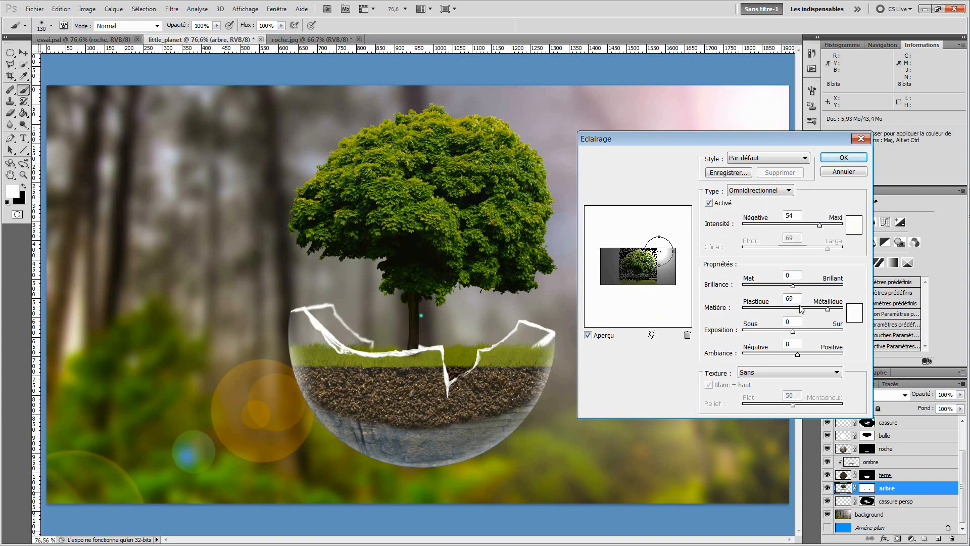
Step: Set the lighting properties to gloss (Brillance) 23, material (Matière) 0, exposure 62 and ambience 9
click(797, 278)
text(23)
click(790, 299)
text(0)
key(Tab)
text(62)
key(Tab)
text(9)
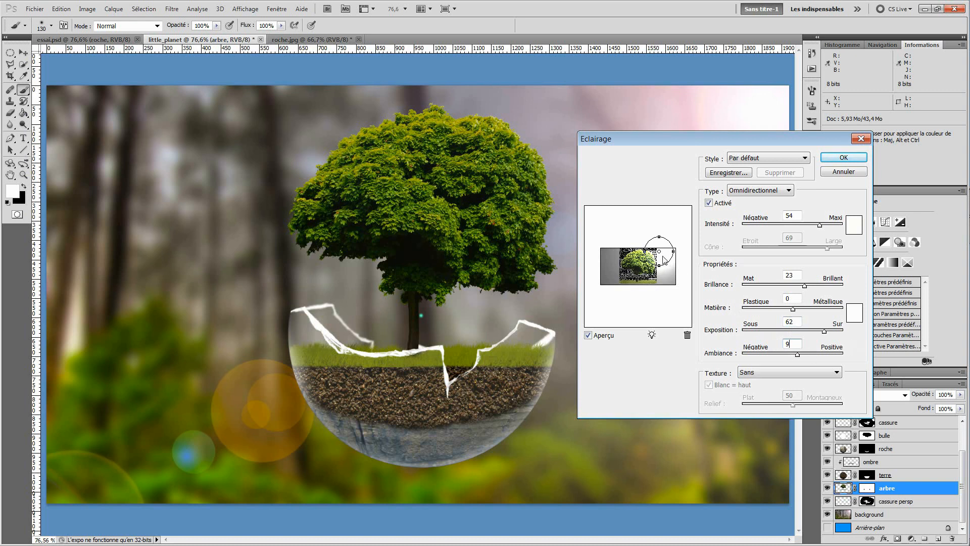
Step: Shift the light farther right of the tree, apply the lighting, and compare the tree with essai.psd
drag(659, 252, 672, 252)
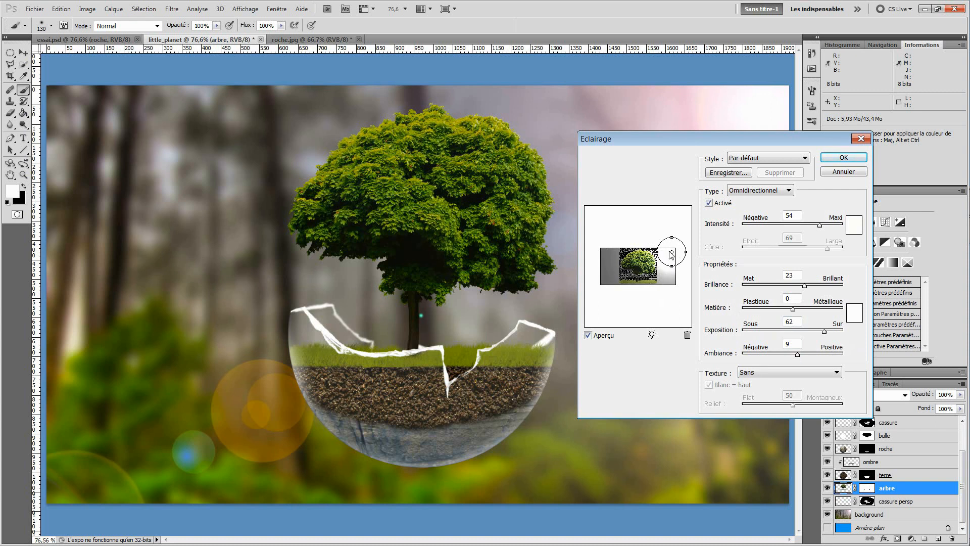
drag(671, 252, 671, 254)
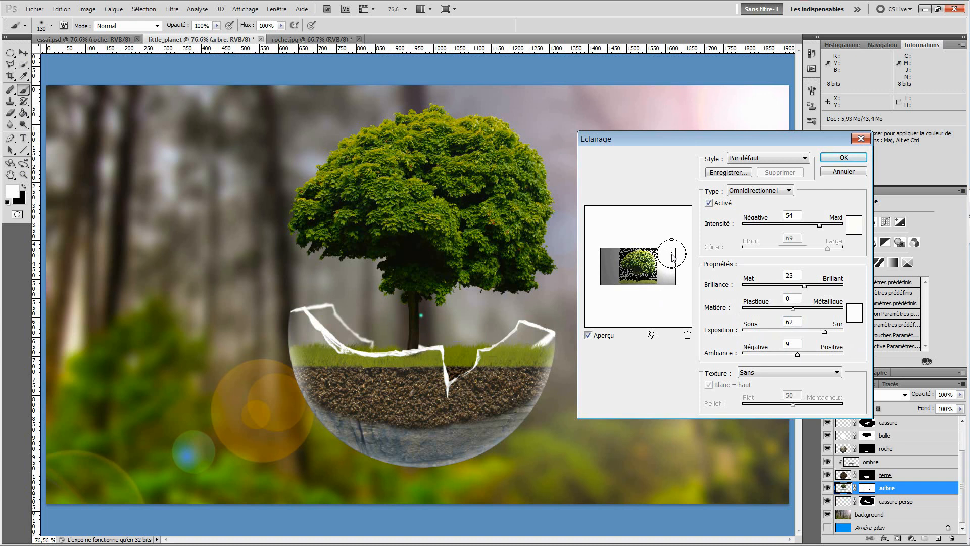
click(842, 157)
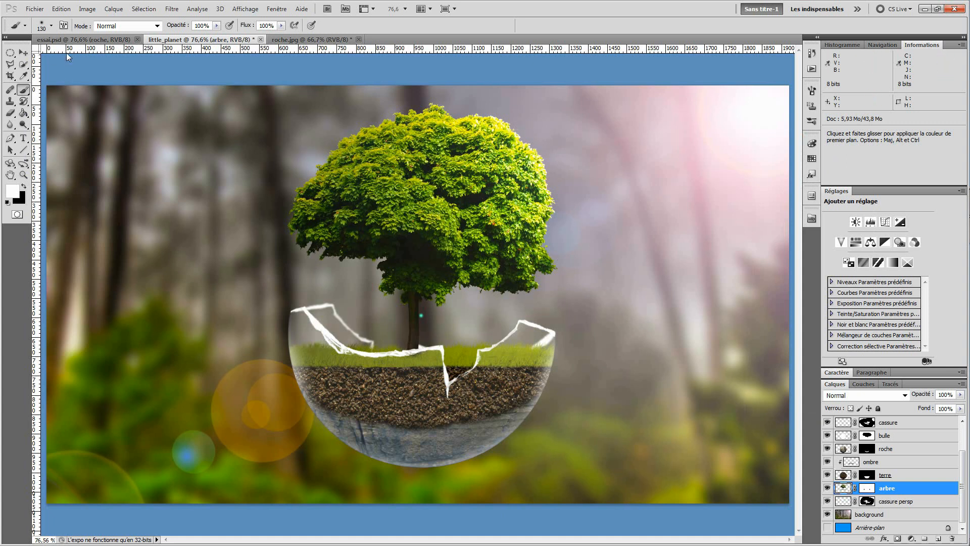
click(74, 41)
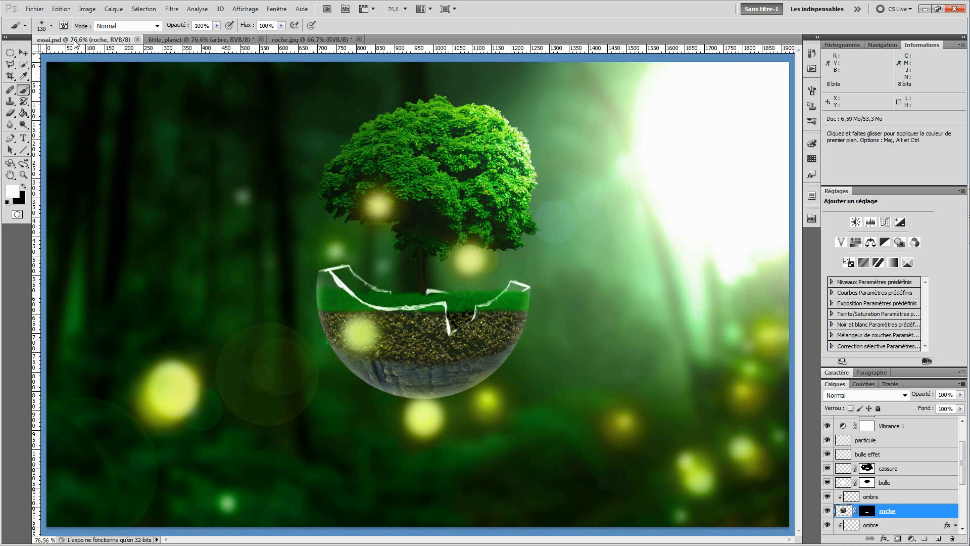
click(207, 43)
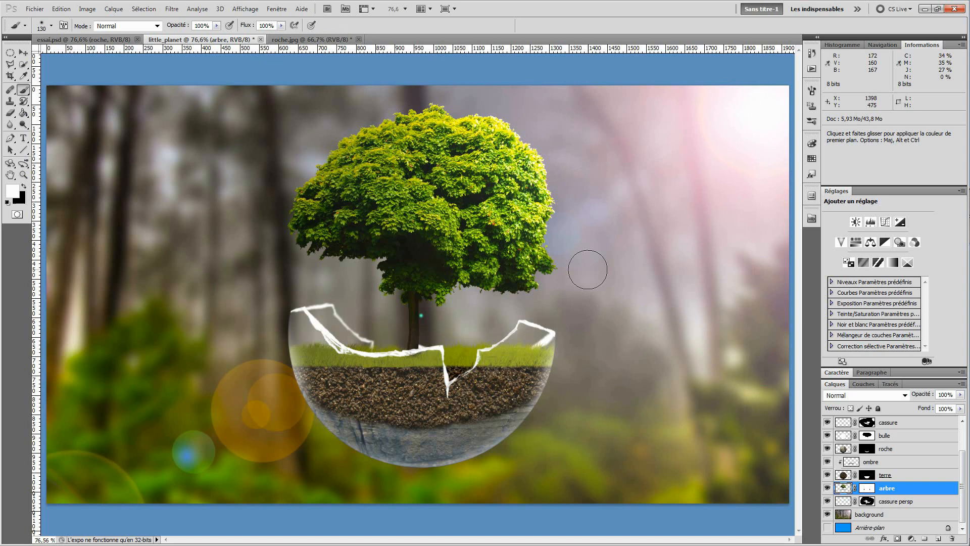
Step: Add a new layer above bulle entiere and name it particules
scroll(868, 450, up, 1)
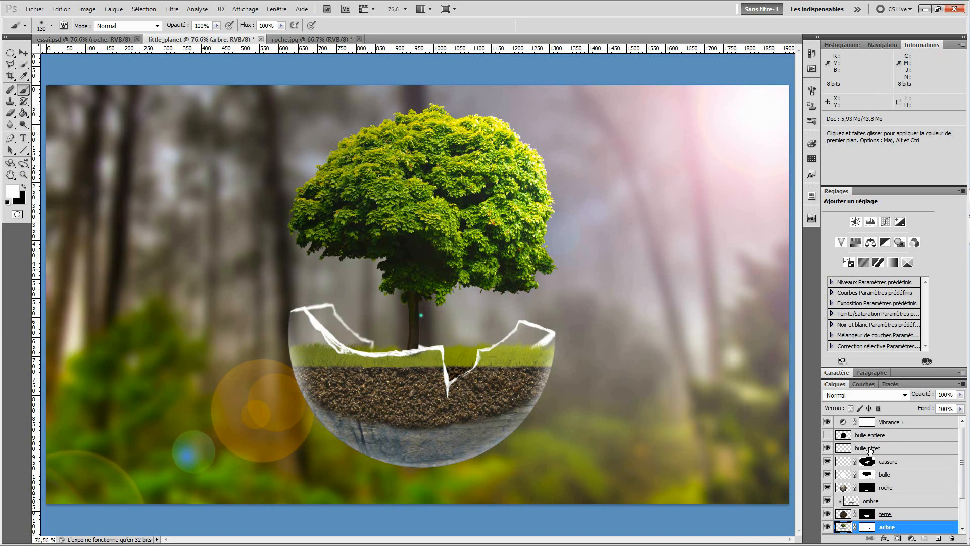
click(885, 435)
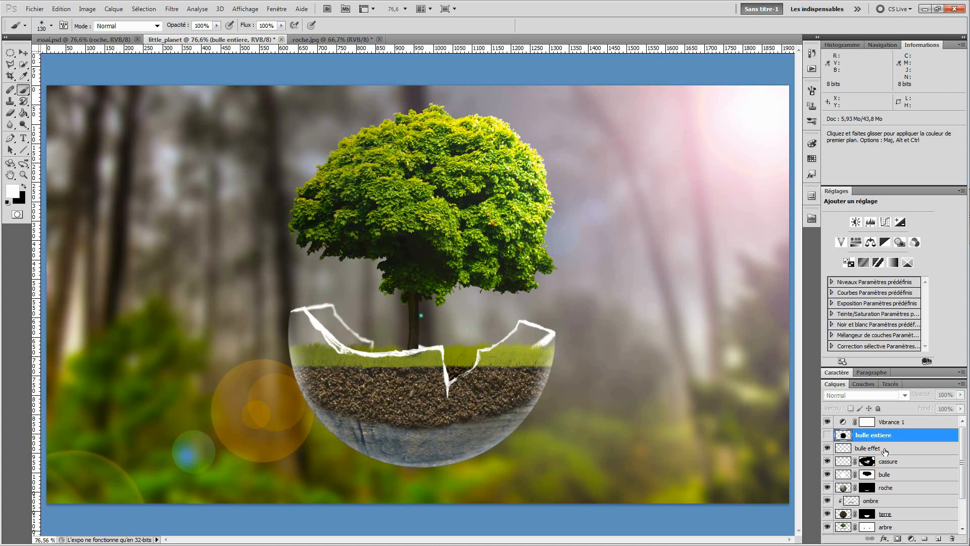
click(937, 538)
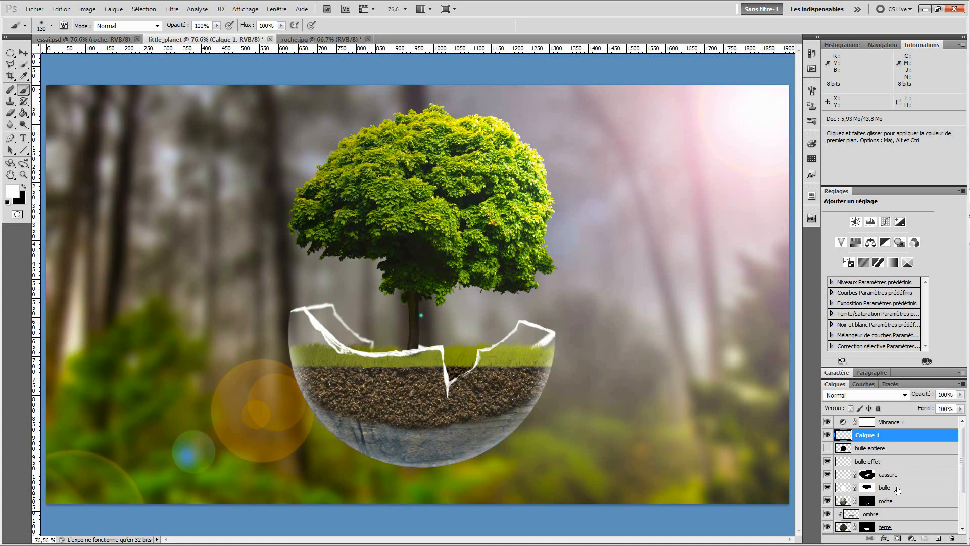
double_click(867, 436)
text(particules)
key(Return)
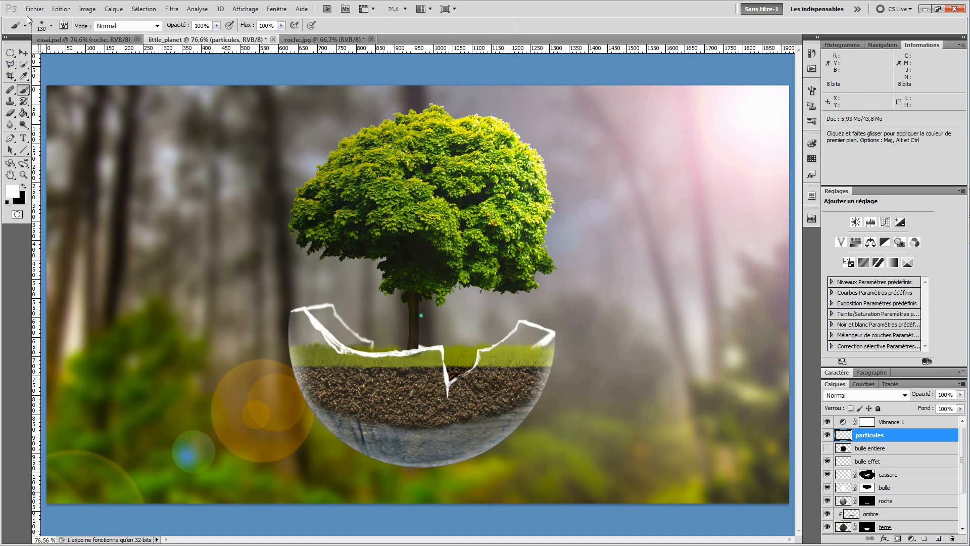
Step: Choose the 2442 px scattered-particles brush preset for painting
click(40, 26)
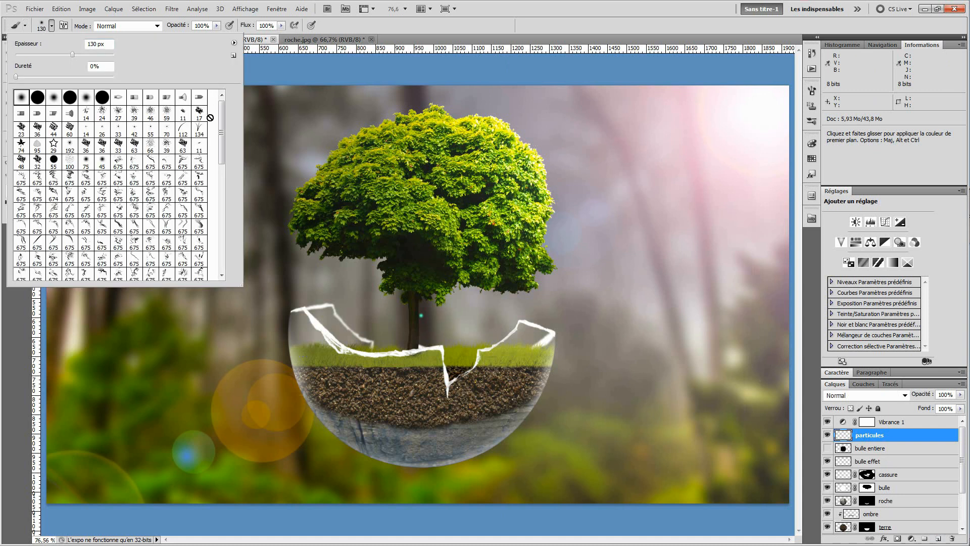
mouse_move(220, 132)
mouse_down()
mouse_move(221, 195)
mouse_move(211, 197)
mouse_move(221, 235)
mouse_move(223, 212)
mouse_move(224, 225)
mouse_up()
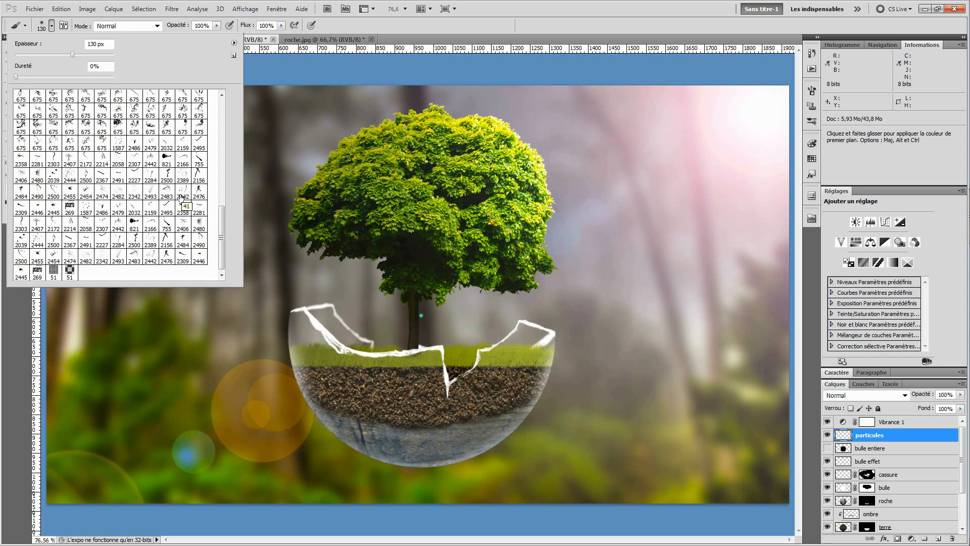
click(182, 196)
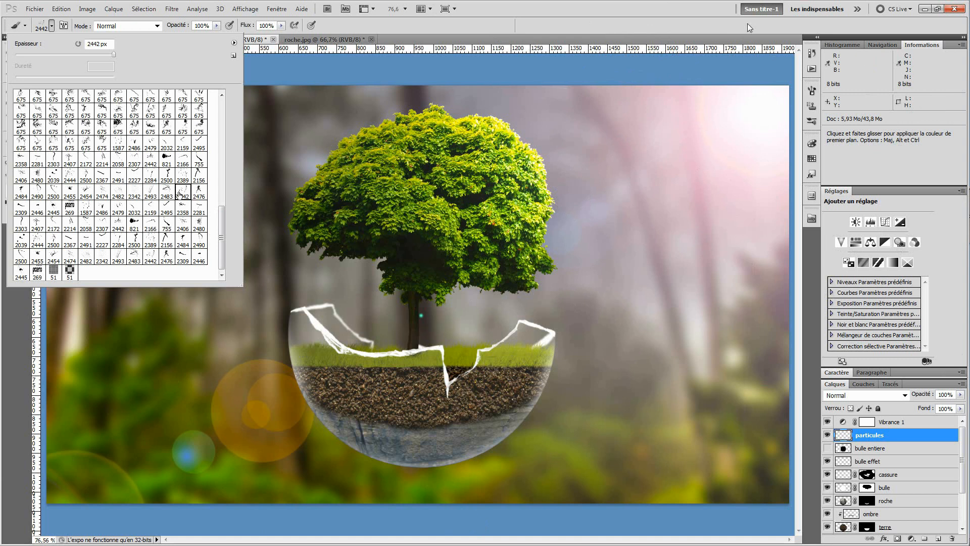
click(551, 14)
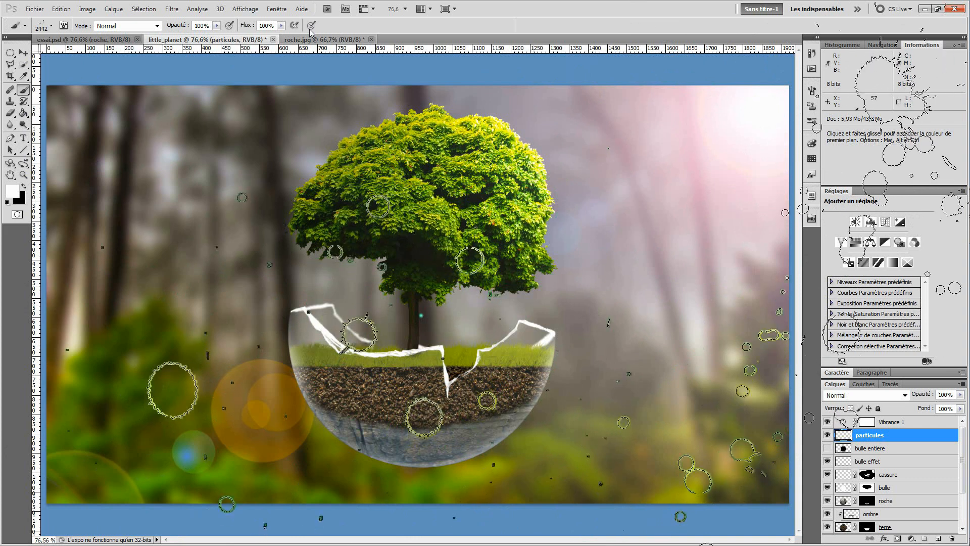
Step: Stamp white particles across the little_planet image on the particules layer, using essai.psd as placement reference, and undo the extra stamp
click(90, 40)
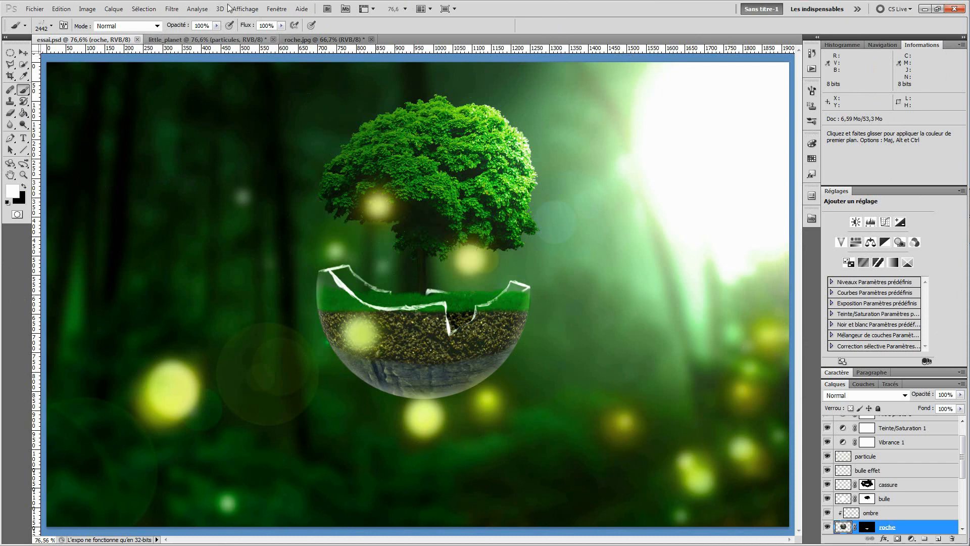
click(201, 41)
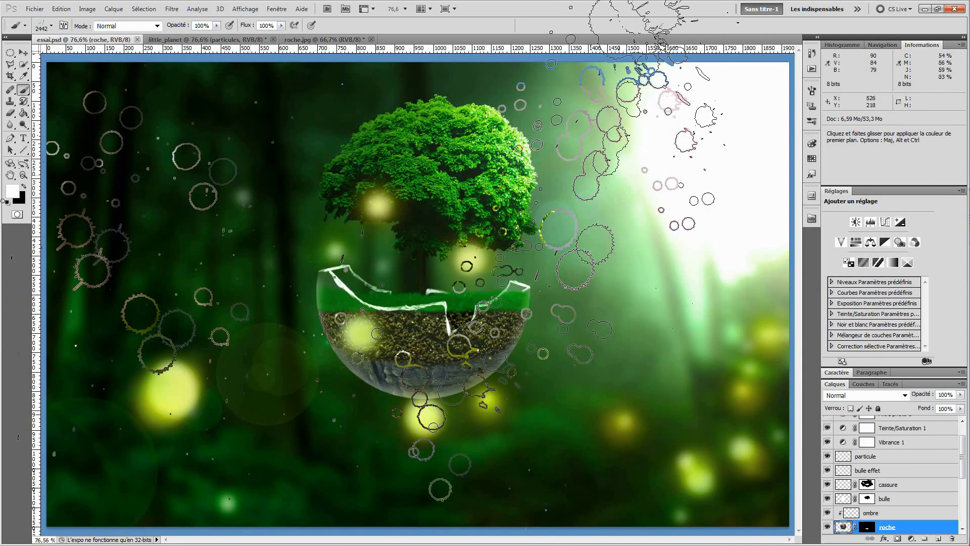
click(214, 40)
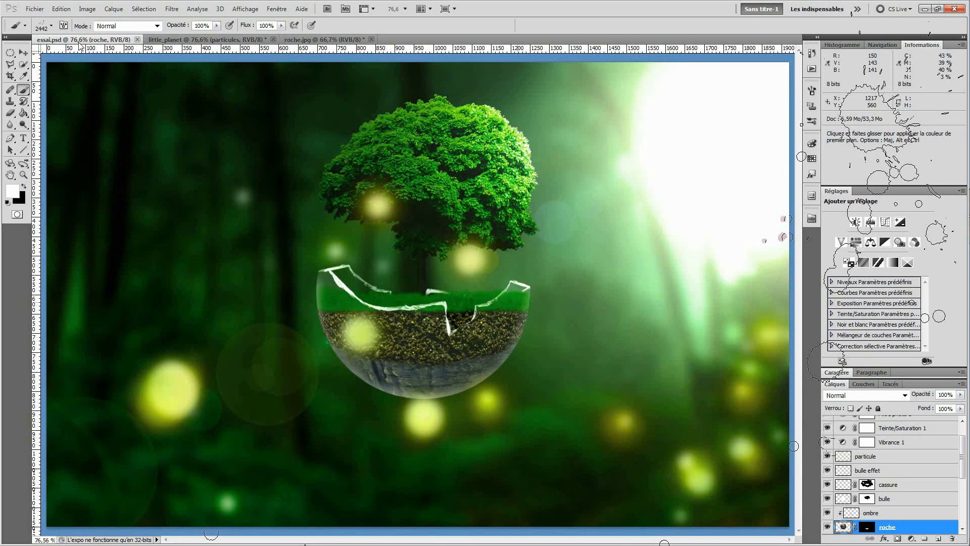
click(205, 39)
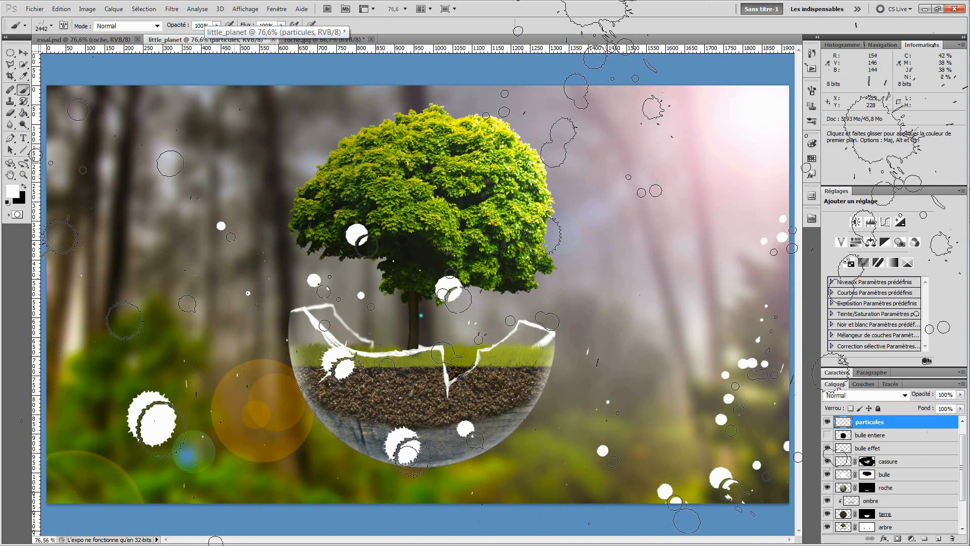
key(ctrl+z)
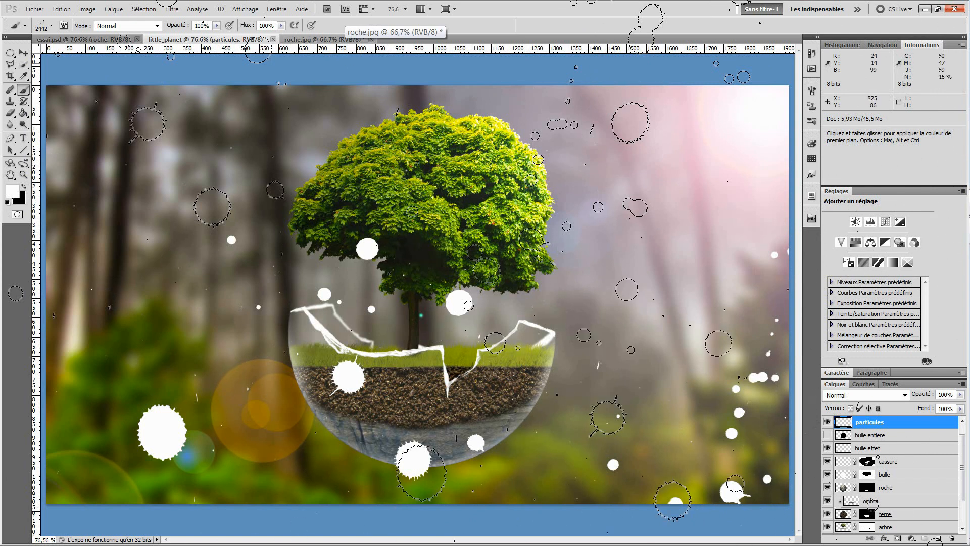
double_click(906, 425)
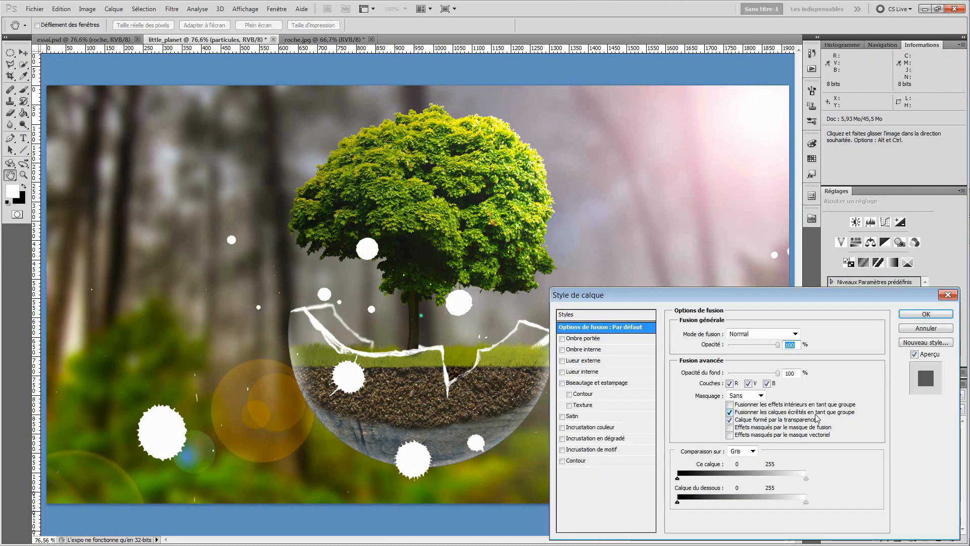
click(582, 361)
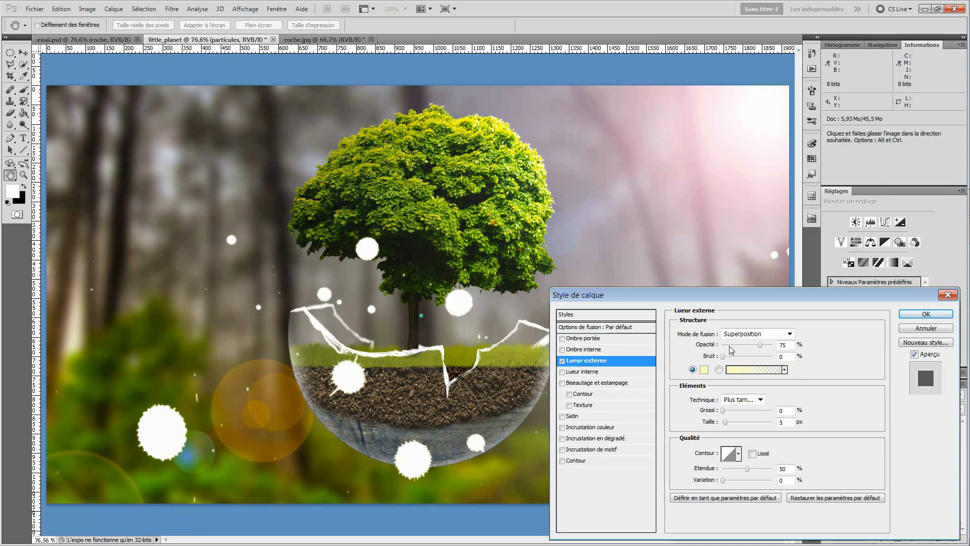
click(917, 330)
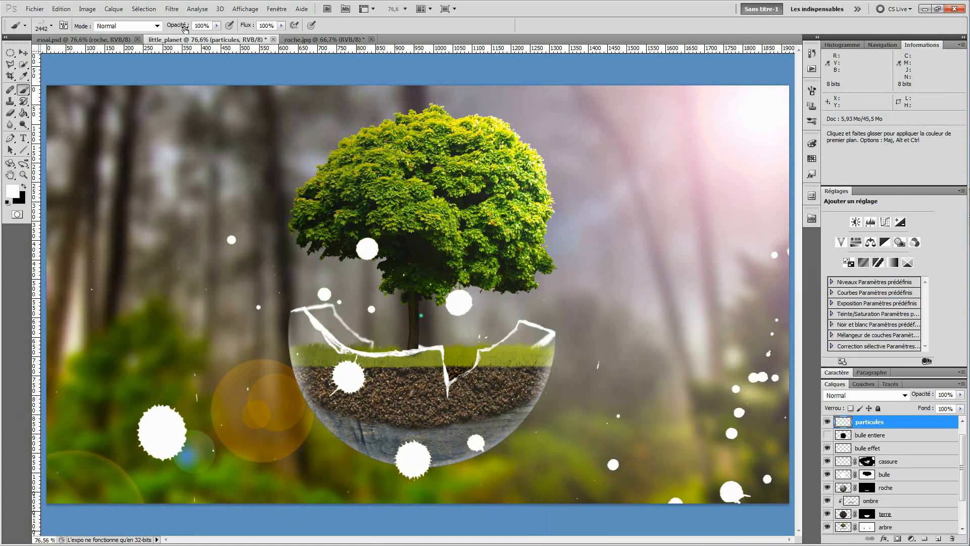
Step: Soften the particules layer with a Gaussian blur of 13 pixels radius
click(171, 9)
mouse_move(209, 135)
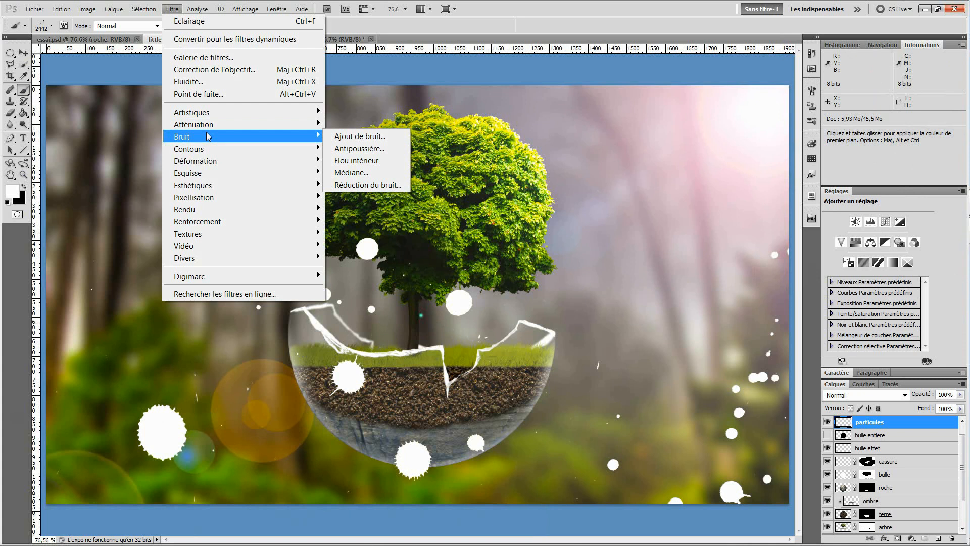
mouse_move(298, 129)
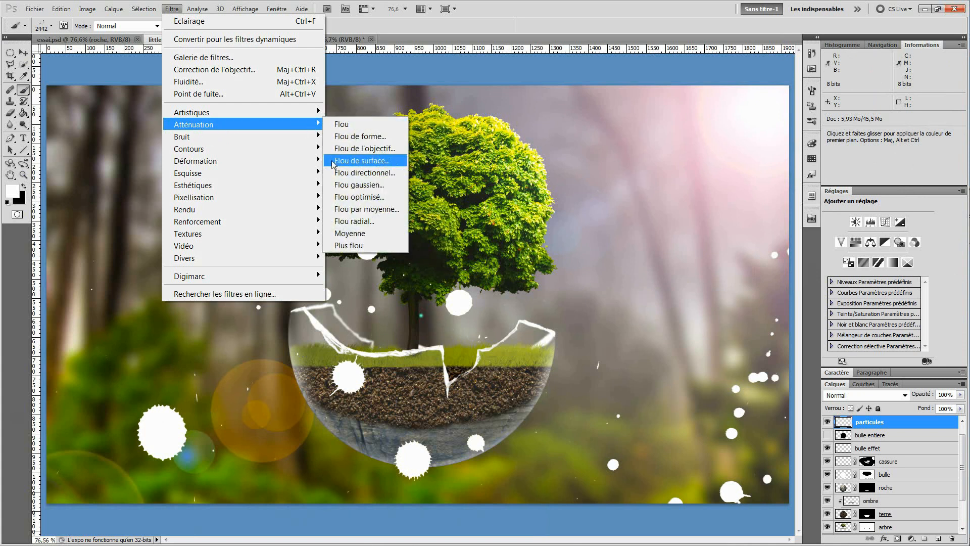
click(343, 188)
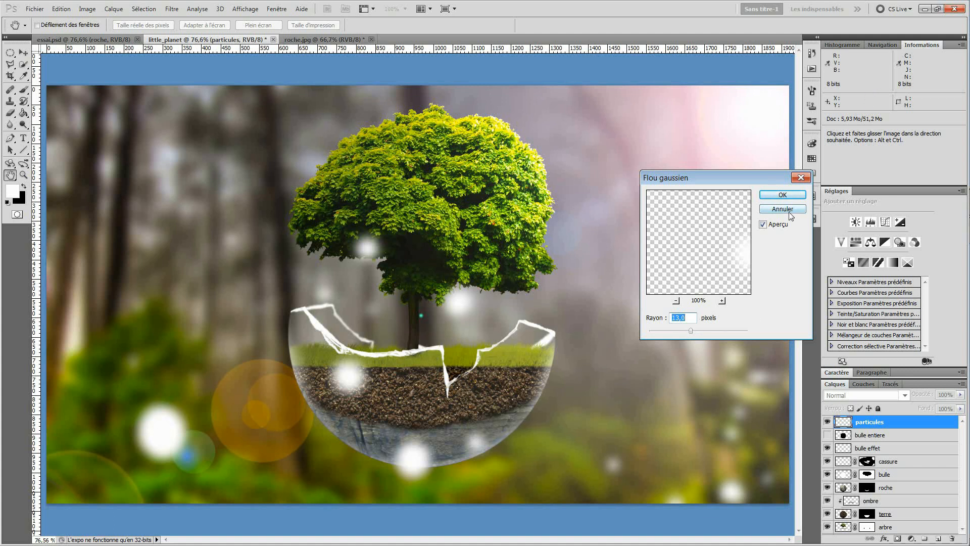
click(781, 196)
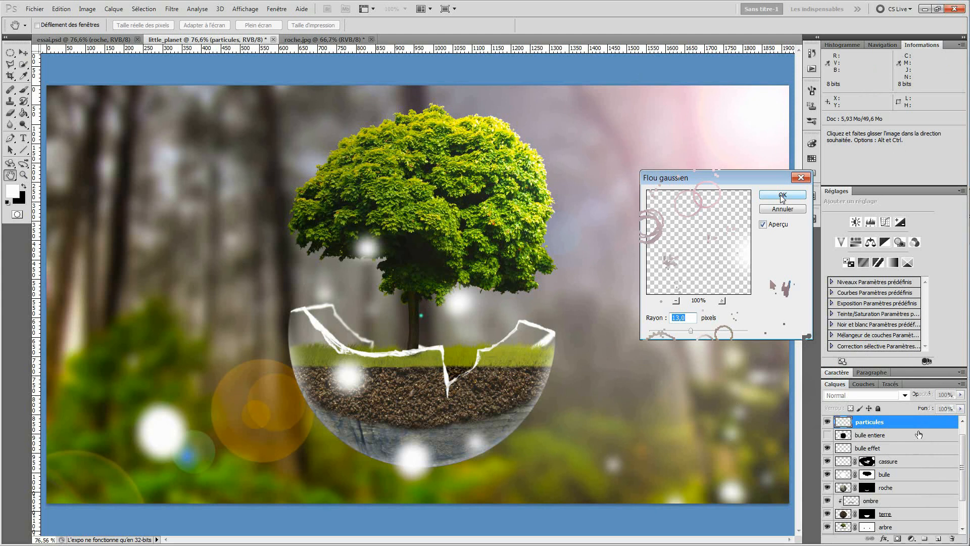
Step: Add an outer glow to the particules layer with 22% opacity
double_click(914, 428)
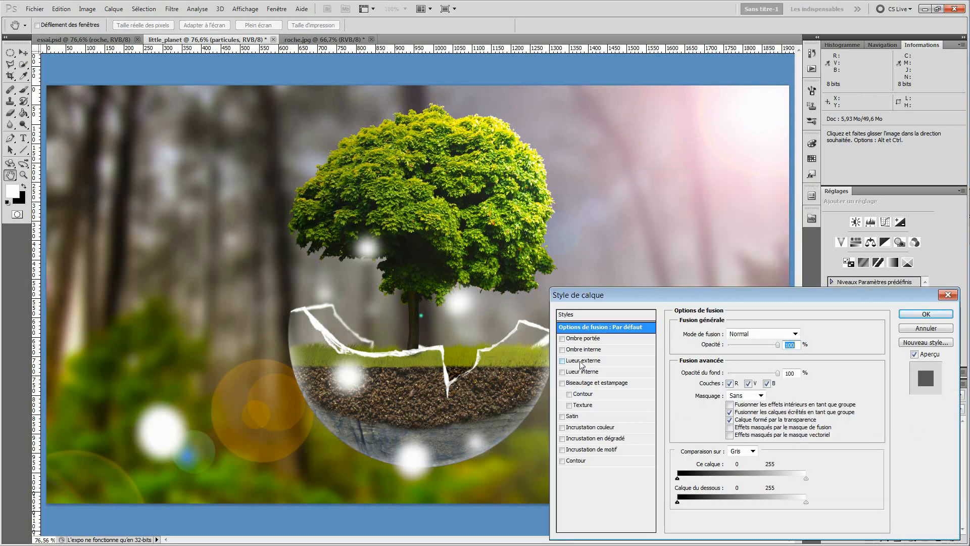
click(581, 361)
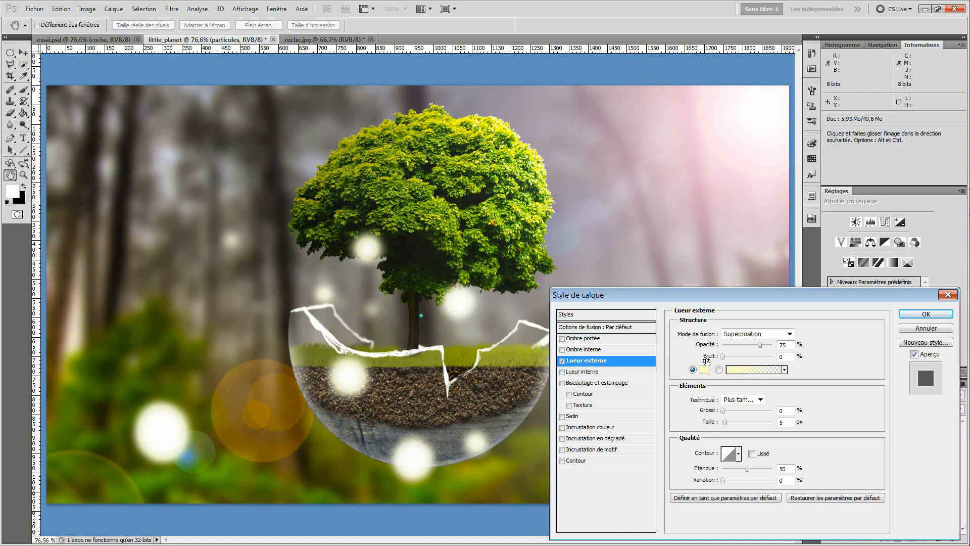
double_click(786, 345)
text(22)
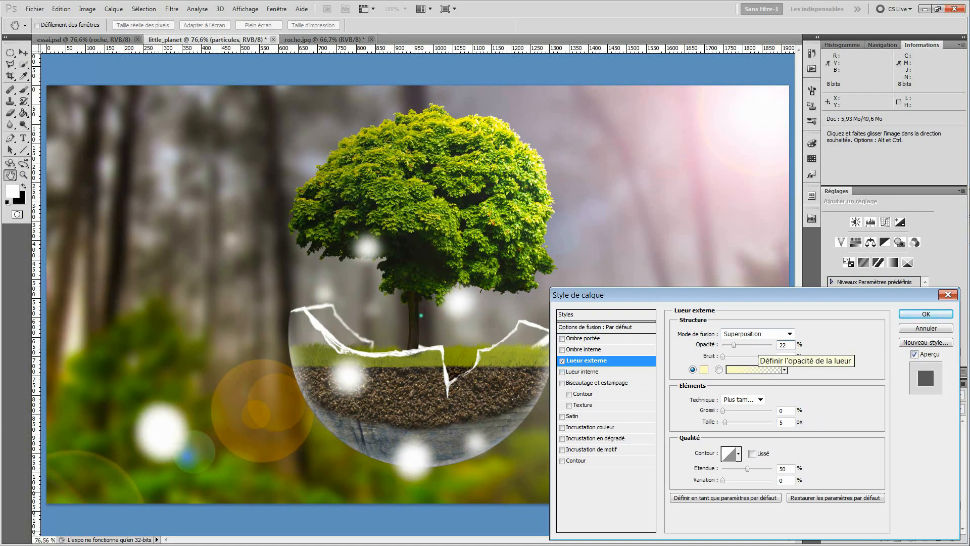
click(842, 324)
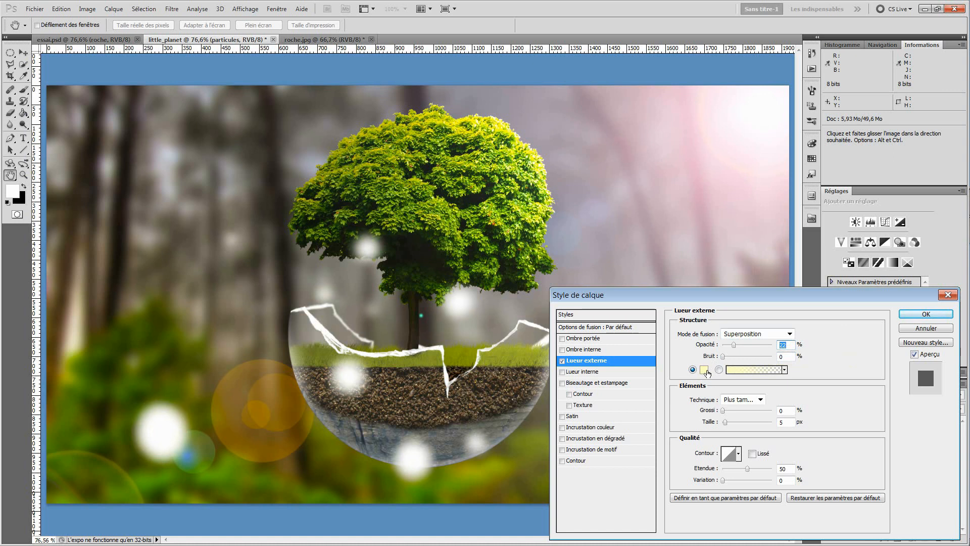
Step: Set the outer glow color of the particules layer to green #55e126
click(704, 369)
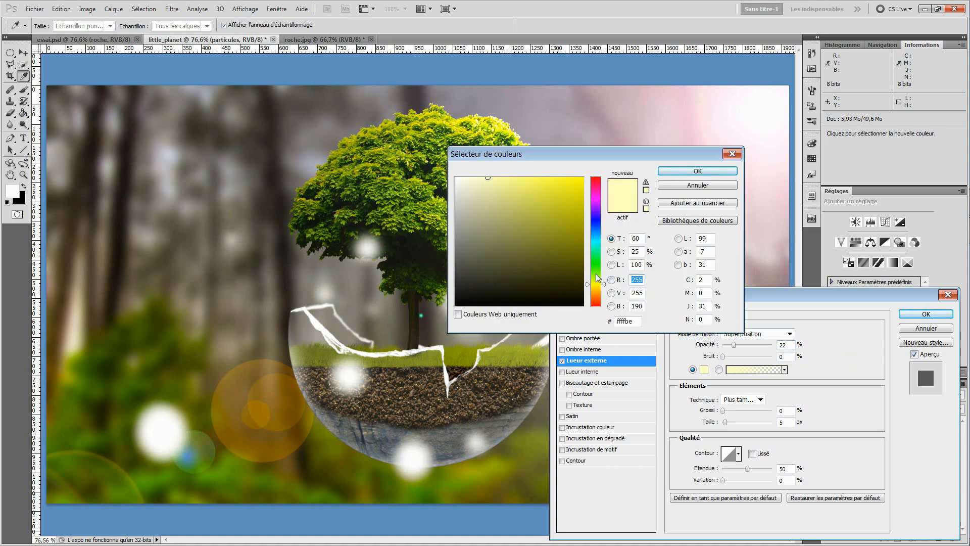
drag(635, 322, 615, 321)
text(55e)
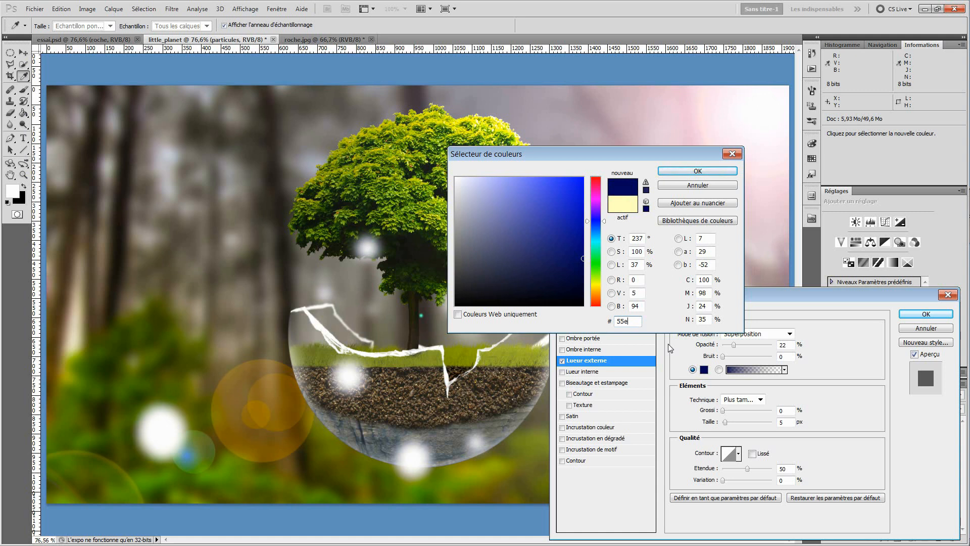
text(126)
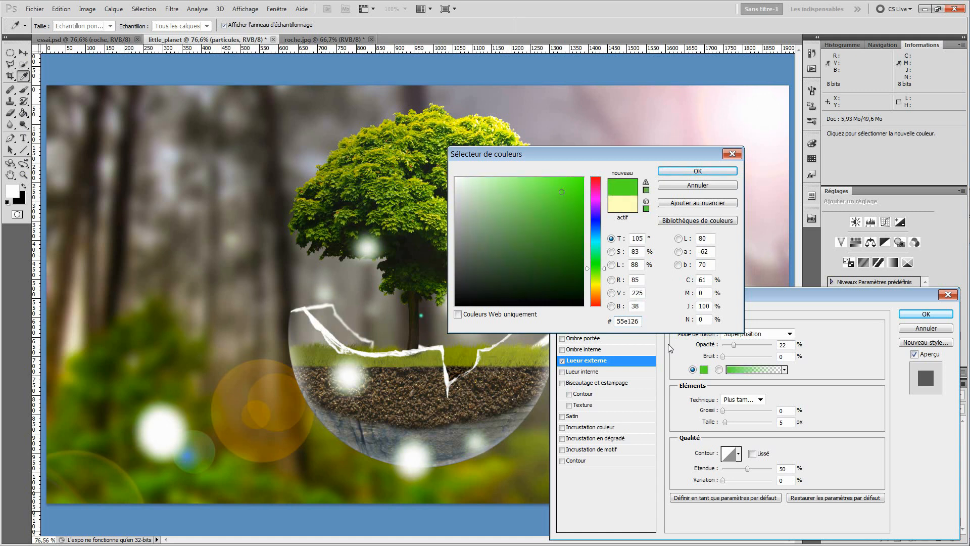
click(697, 171)
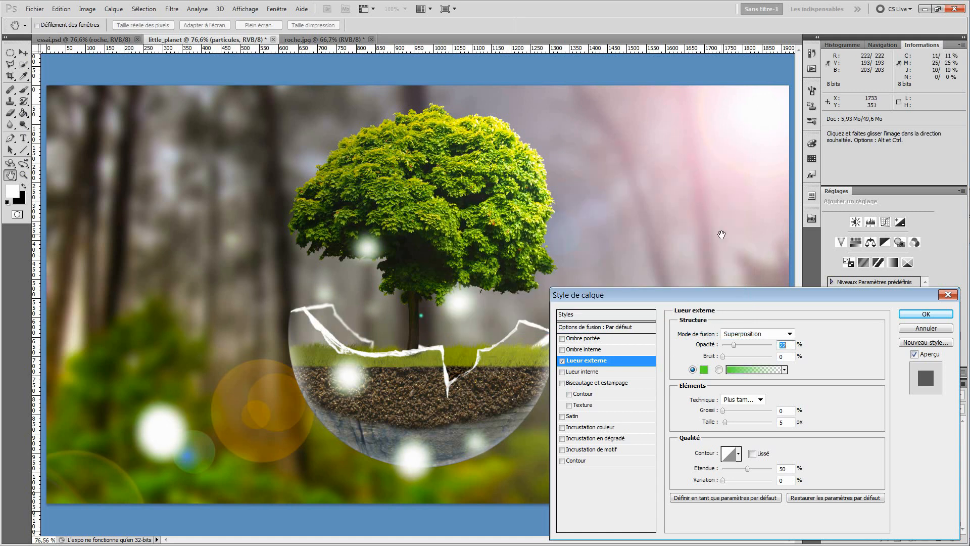
click(754, 370)
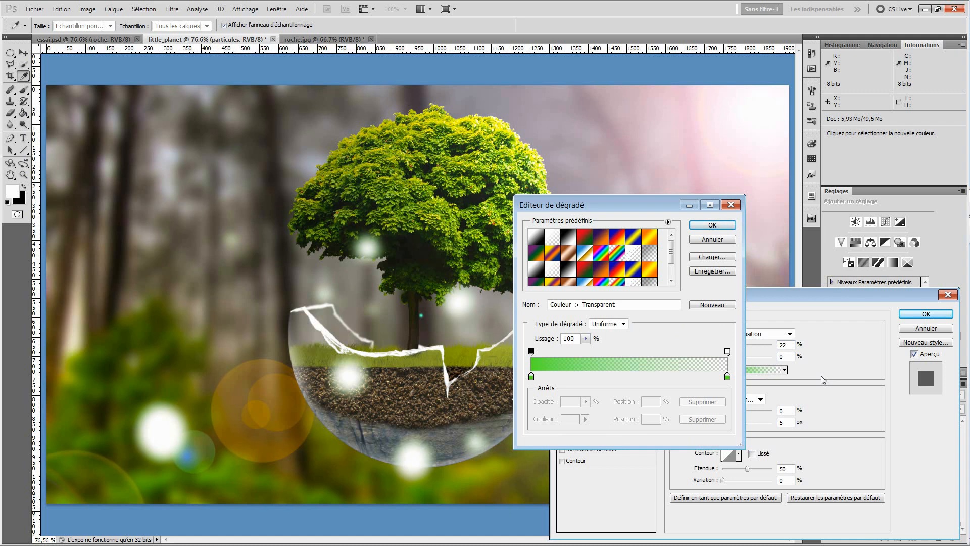
click(715, 240)
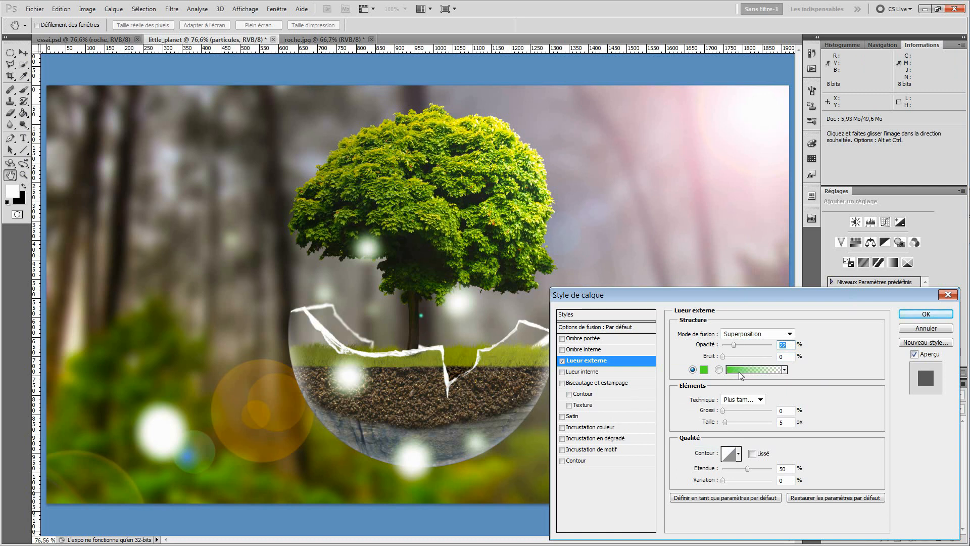
click(785, 369)
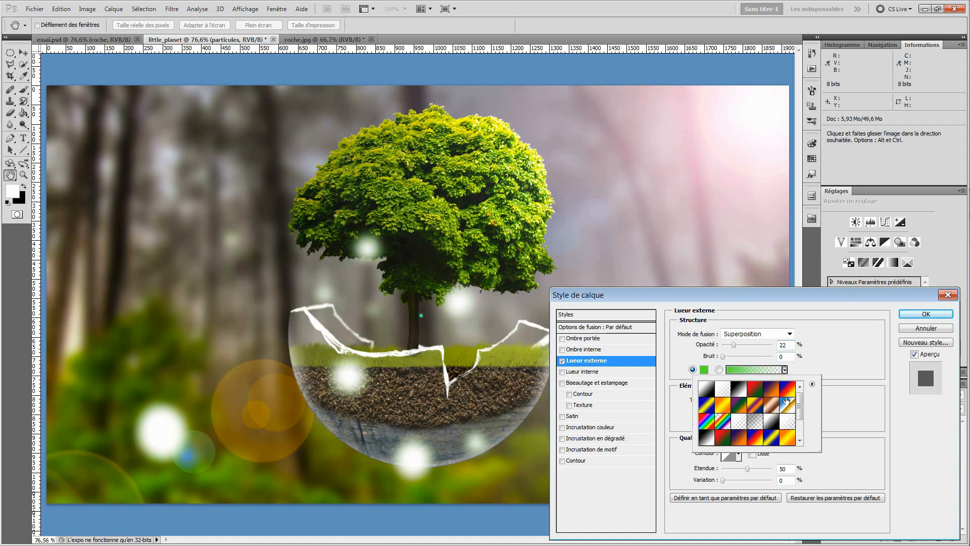
click(832, 358)
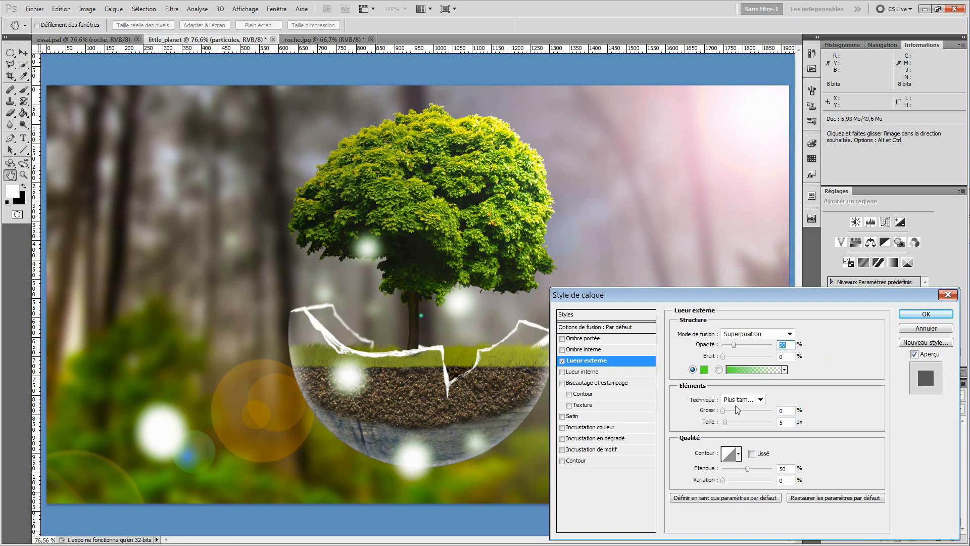
Step: Give the outer glow a size of 133 px with a smoothed linear contour and apply the layer style
click(759, 400)
click(757, 402)
drag(787, 423, 762, 428)
text(133)
key(Return)
click(738, 453)
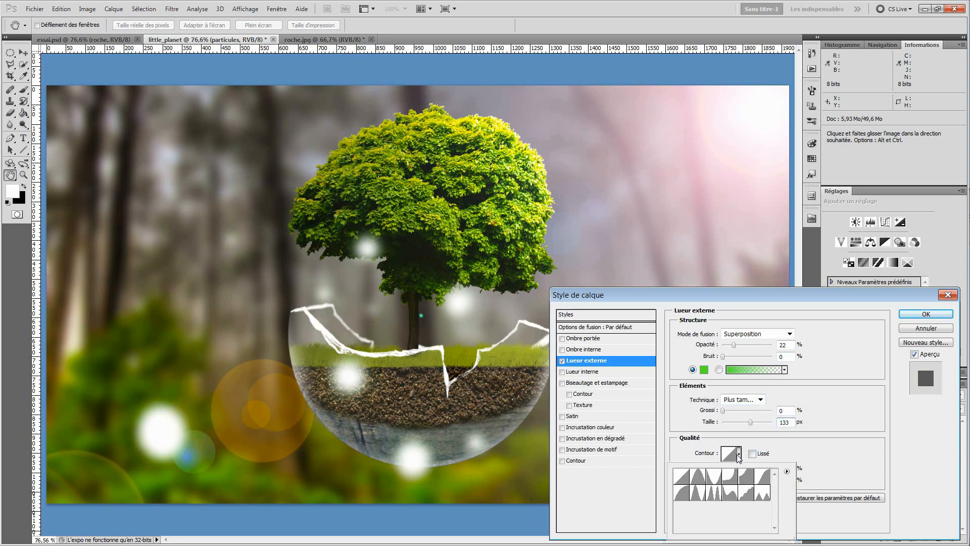
double_click(683, 478)
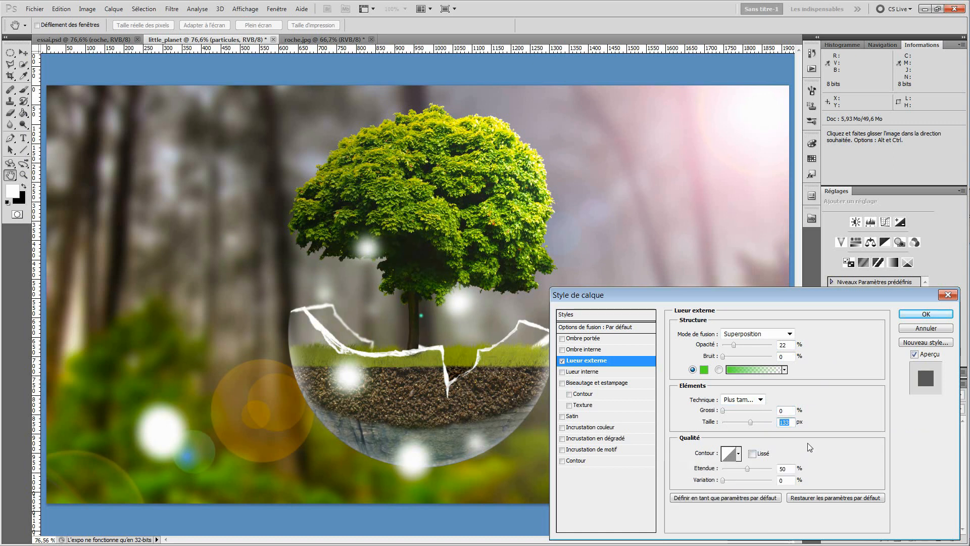
click(752, 453)
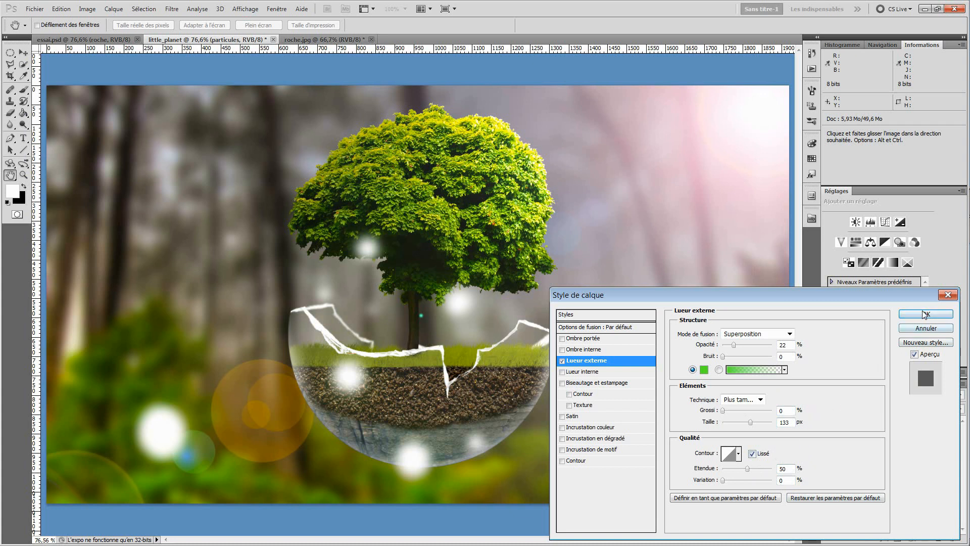
click(916, 329)
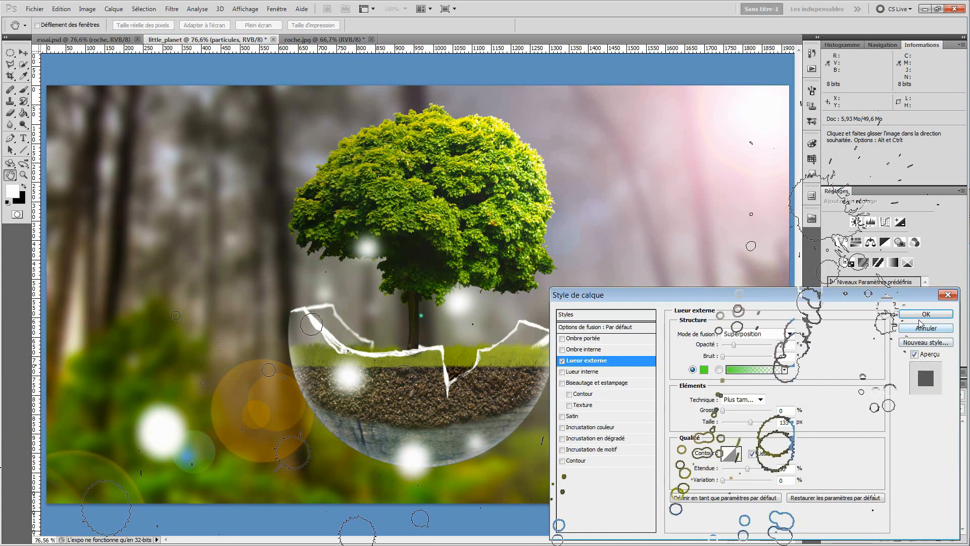
Step: Start the Eclairage lighting filter on the background layer and set the omnidirectional light's intensity to 22
click(23, 52)
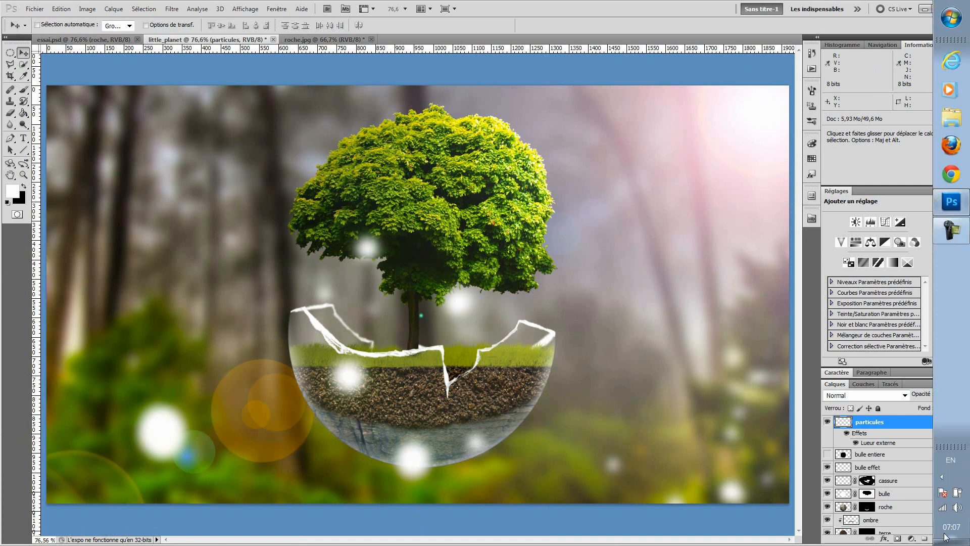
drag(961, 464, 961, 494)
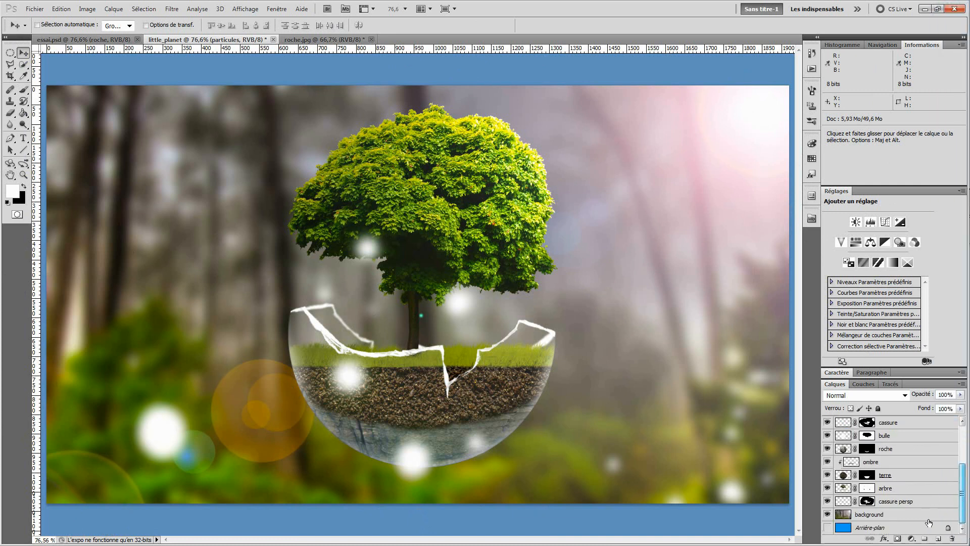
click(889, 514)
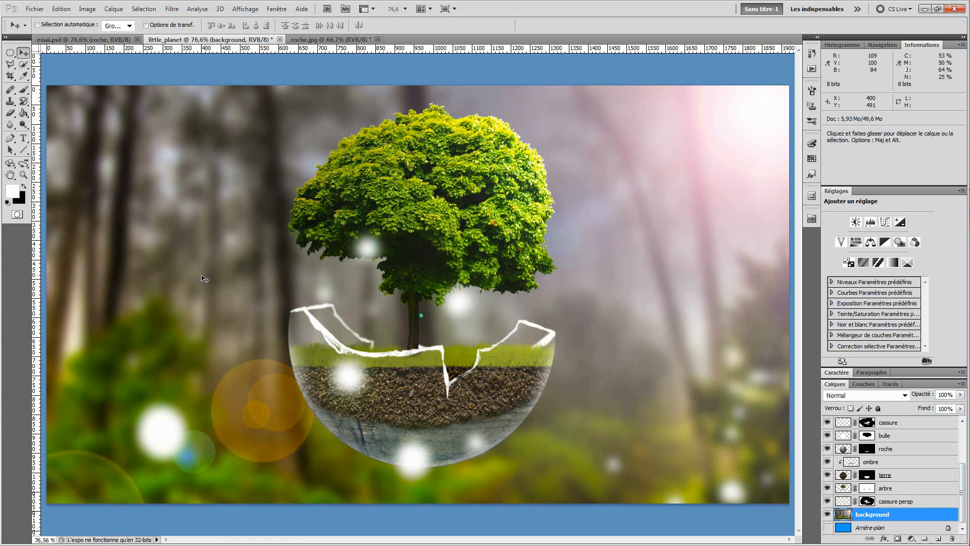
click(171, 11)
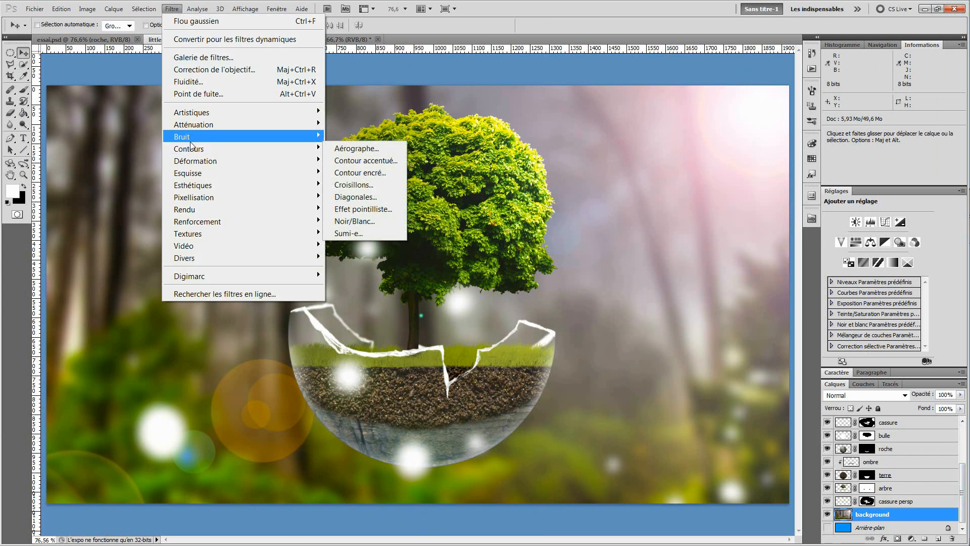
mouse_move(196, 210)
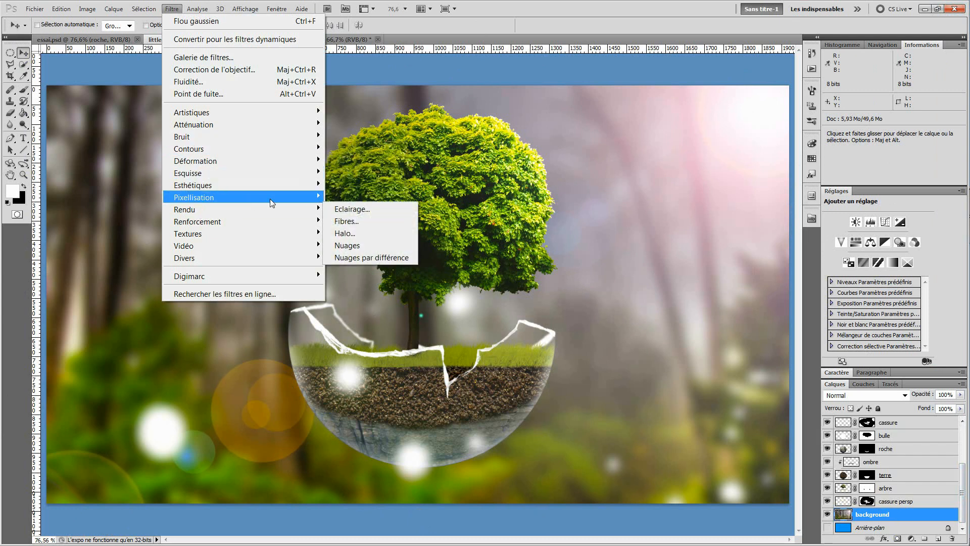
mouse_move(259, 214)
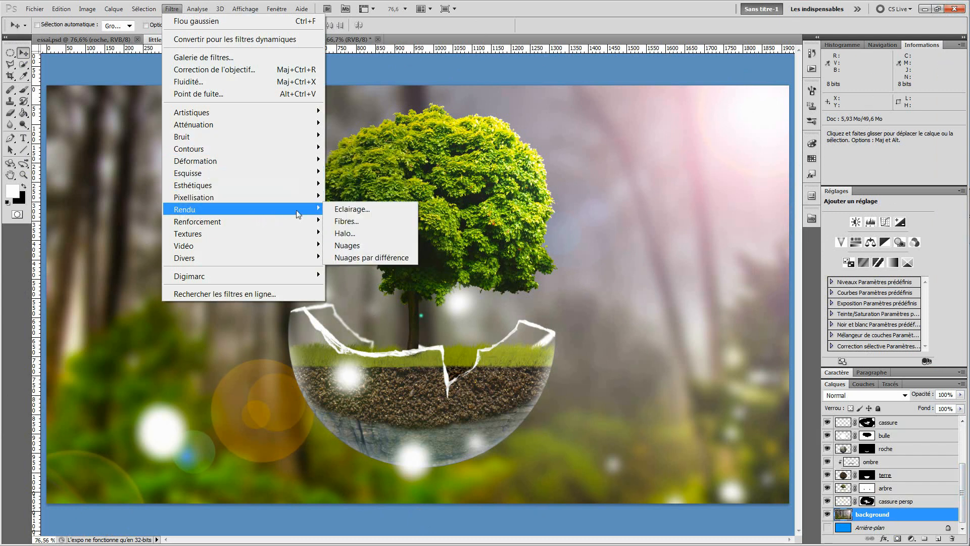
click(349, 210)
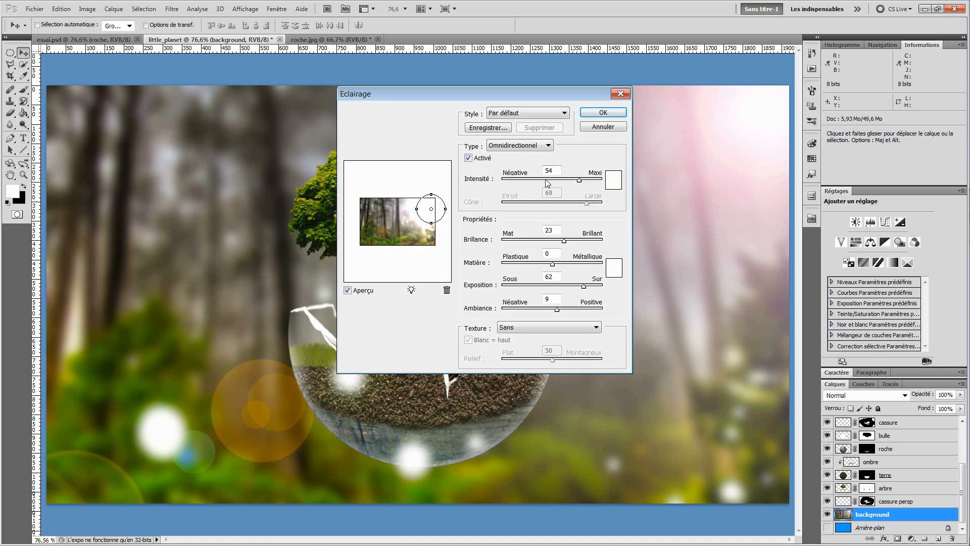
drag(556, 171, 520, 179)
text(22)
Step: Set the lighting filter's ambient color to green #55e126
click(613, 267)
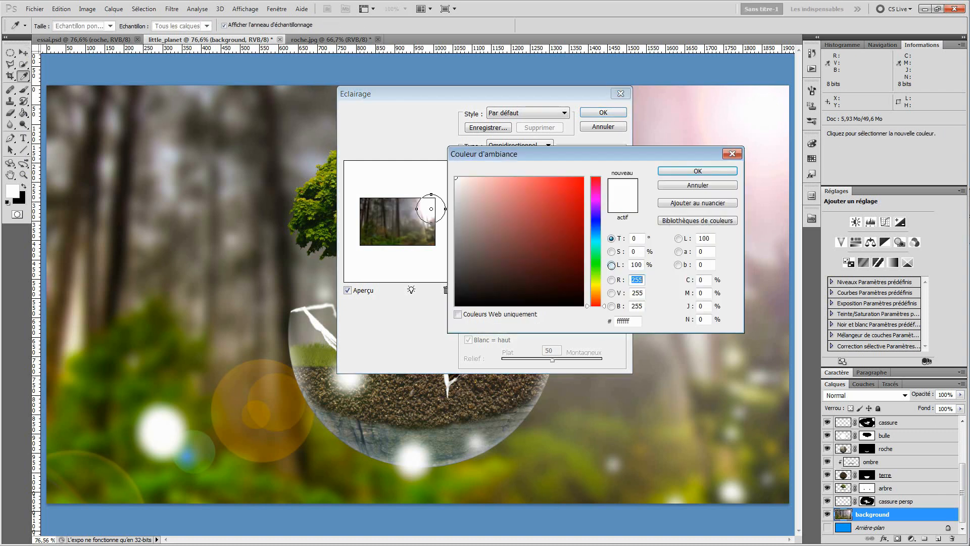
drag(632, 156, 617, 198)
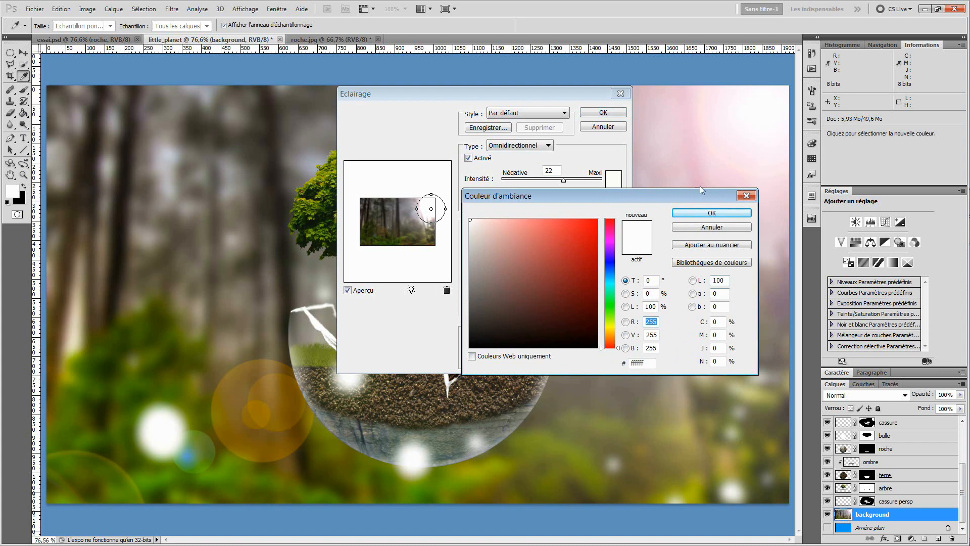
click(653, 362)
text(55)
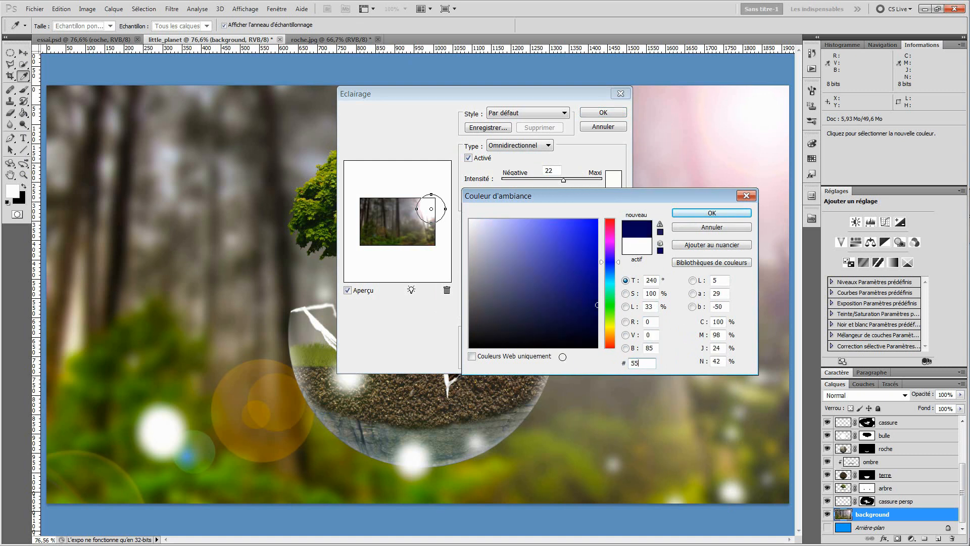
text(e)
text(126)
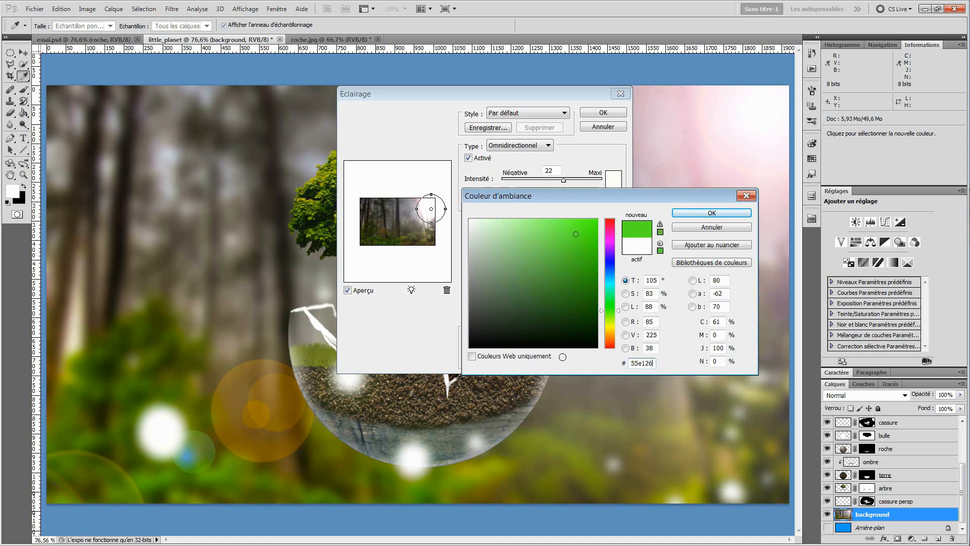
click(703, 214)
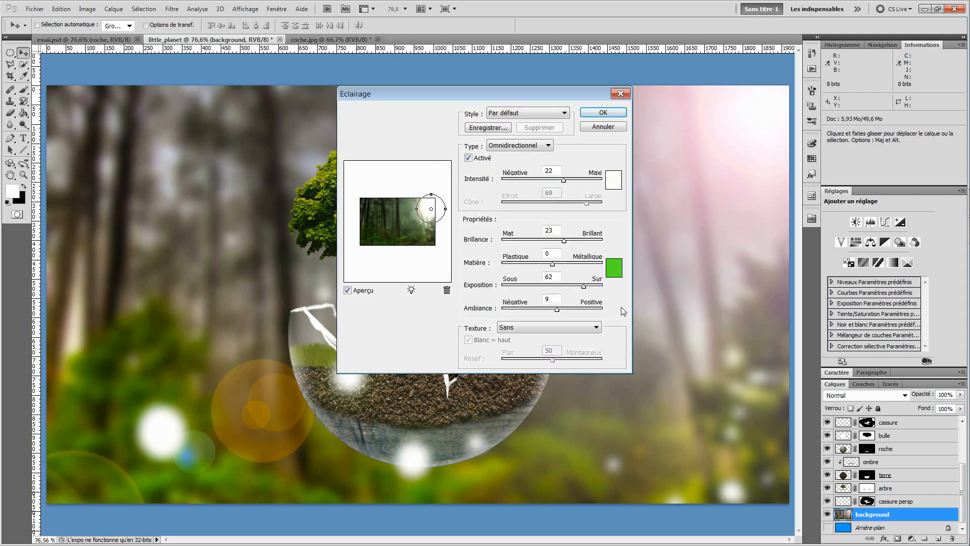
Step: Compare the lighting effect with its preview off and on, and apply it to the background layer
click(348, 290)
click(348, 290)
click(348, 290)
click(348, 291)
click(348, 290)
click(348, 290)
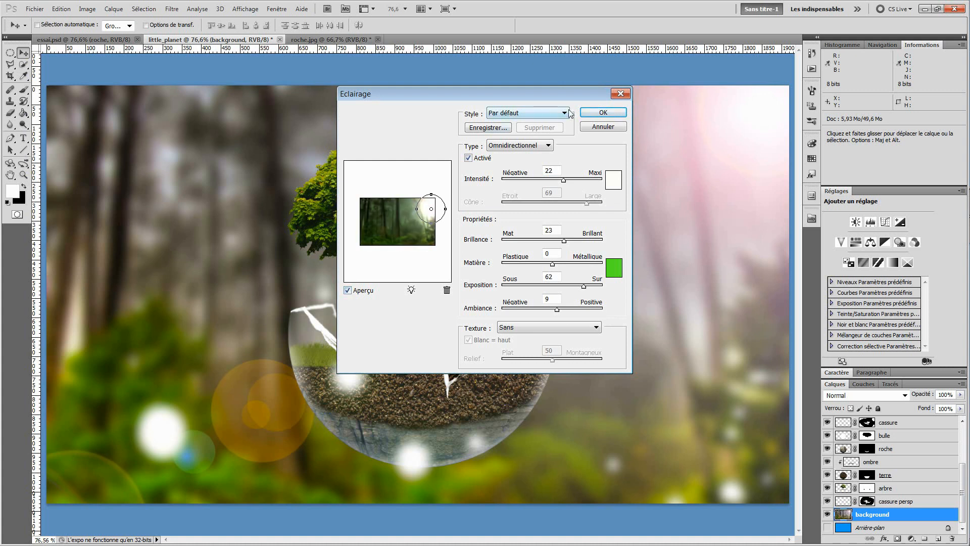
click(603, 112)
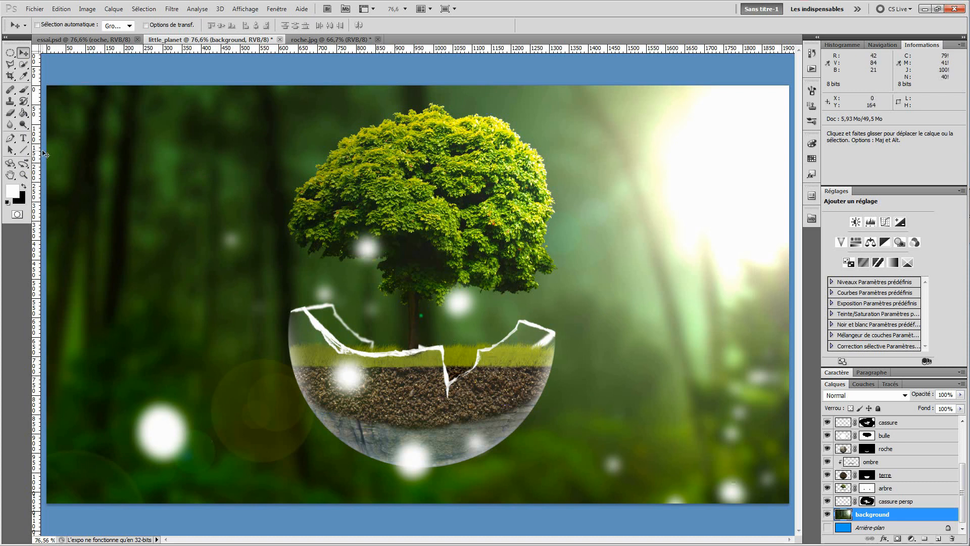
Step: Pick the soft round brush with 0% hardness and reduce its size to 270 px
click(26, 92)
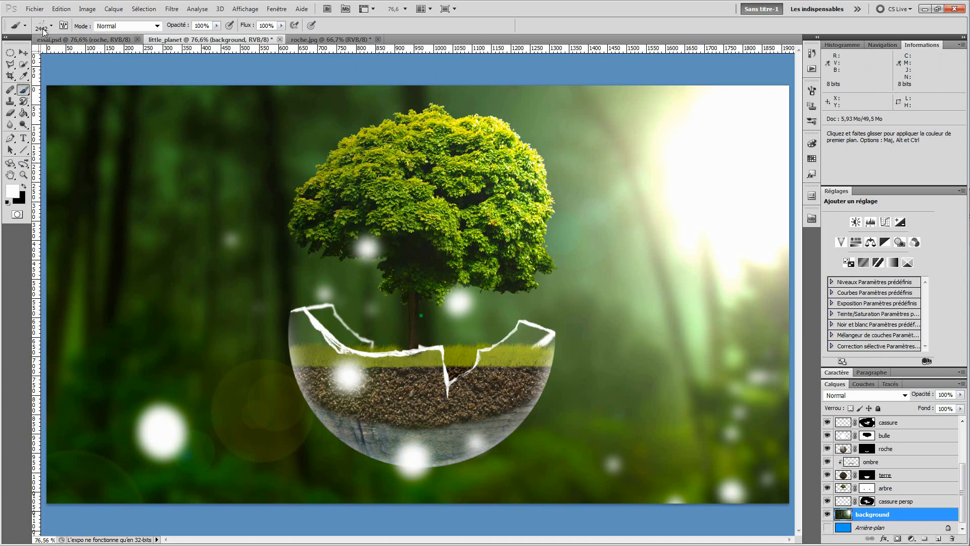
click(51, 26)
scroll(89, 110, up, 10)
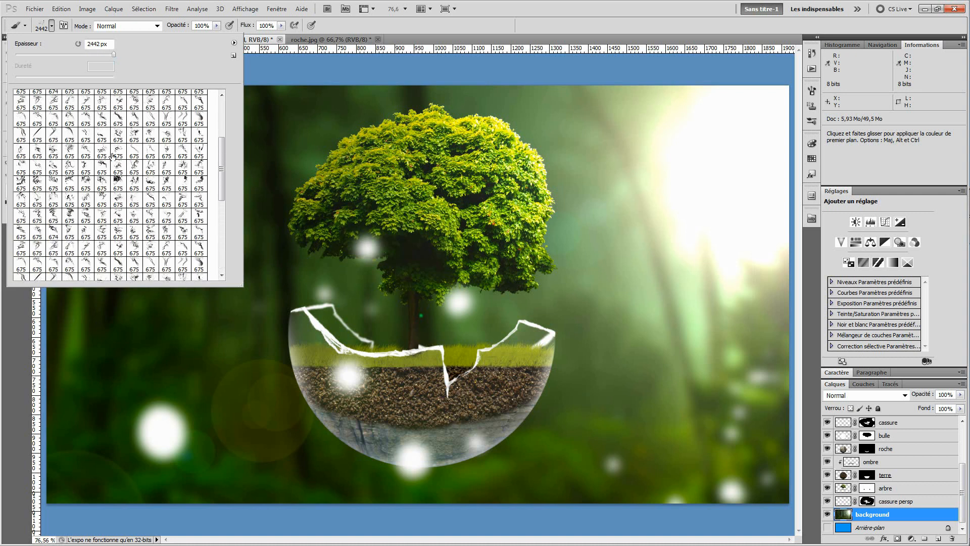
click(21, 98)
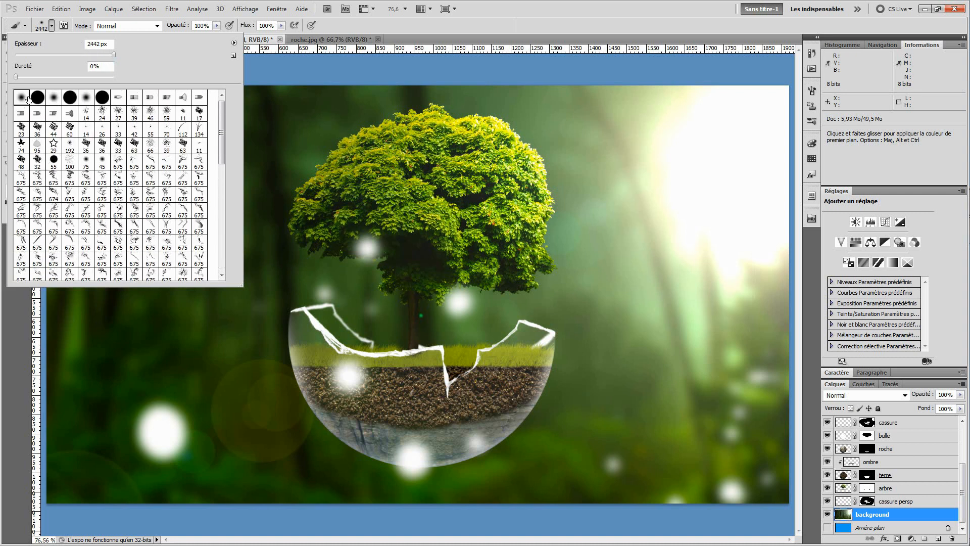
double_click(108, 45)
text(100)
double_click(101, 46)
key(shift+less)
key(shift+less)
key(shift+less)
key(shift+less)
key(shift+less)
key(shift+less)
key(shift+less)
key(shift+less)
key(shift+less)
key(shift+less)
key(shift+less)
key(shift+less)
key(shift+less)
key(shift+less)
key(shift+less)
key(shift+less)
key(shift+less)
click(516, 11)
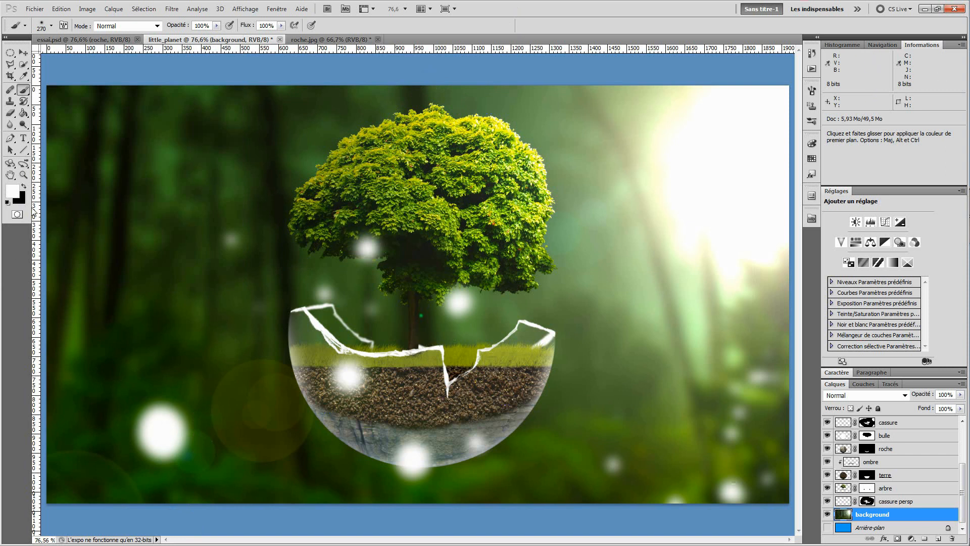
Step: Set the foreground color to bright yellow #feef00 and return to the Brush tool
click(23, 186)
click(24, 187)
click(12, 191)
click(611, 328)
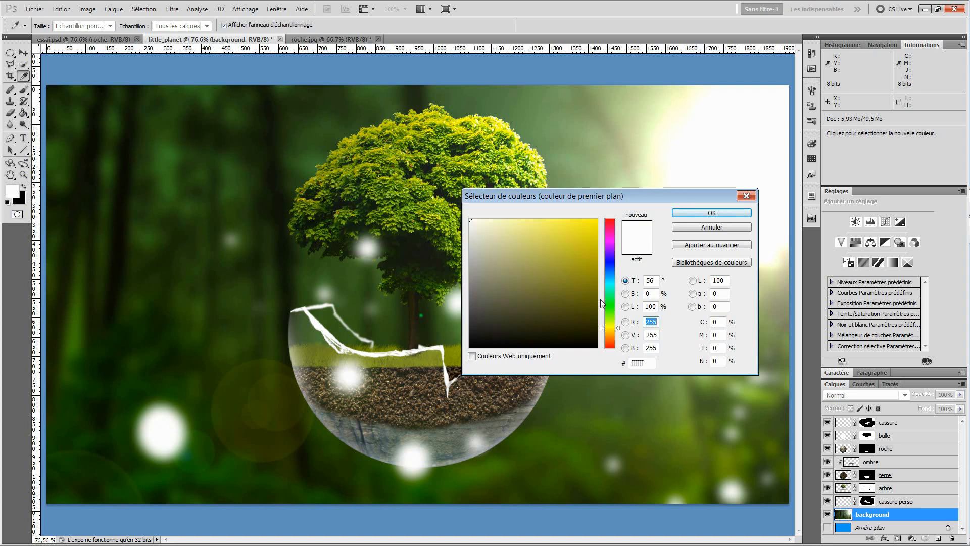
click(596, 221)
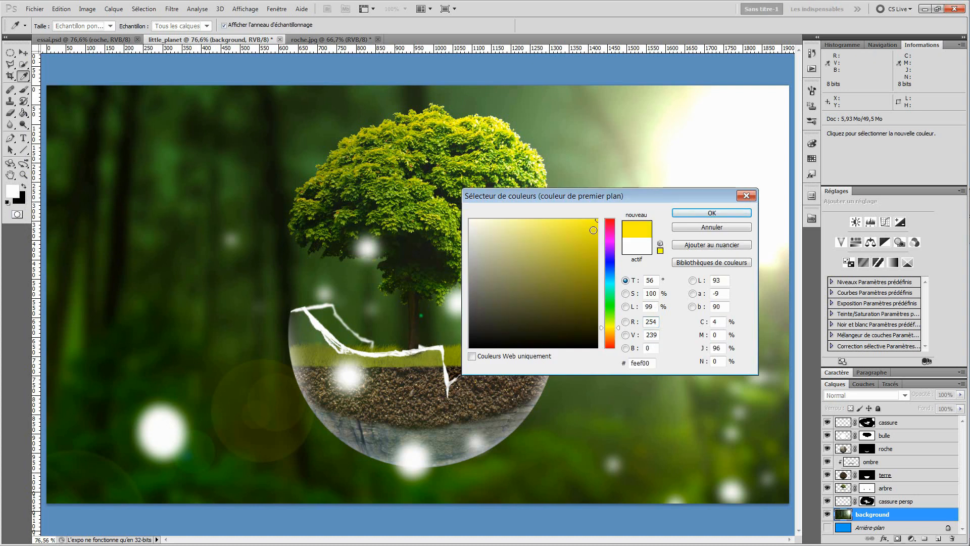
click(690, 212)
key(b)
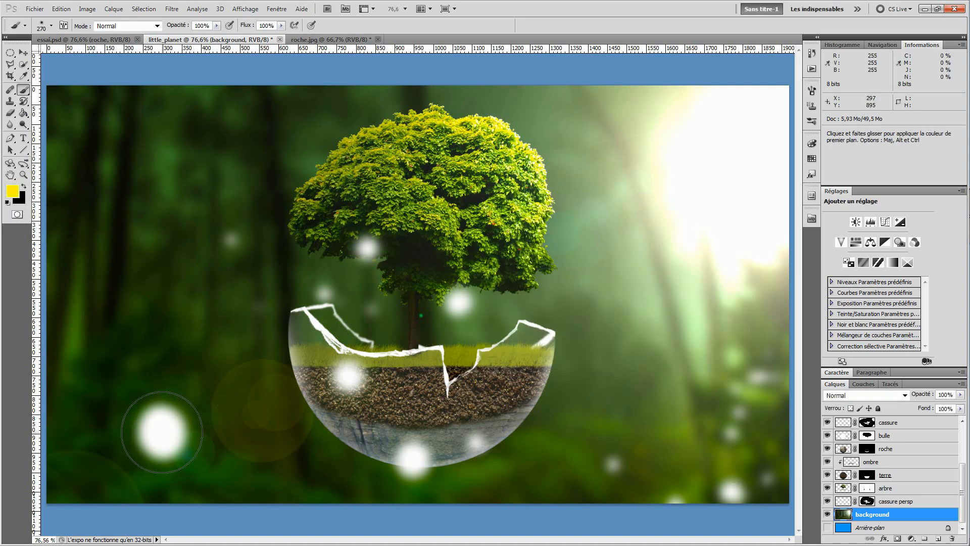
click(161, 432)
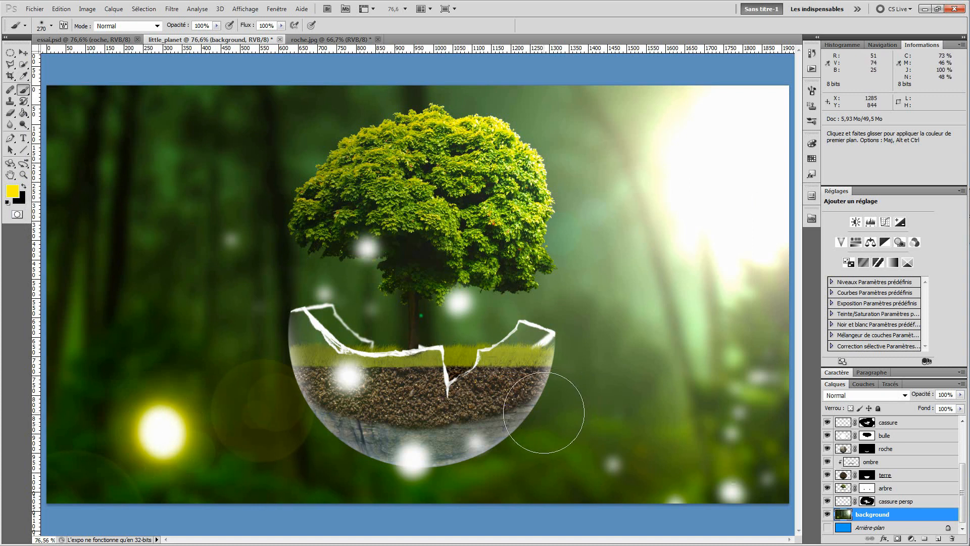
key(ctrl)
key(ctrl+z)
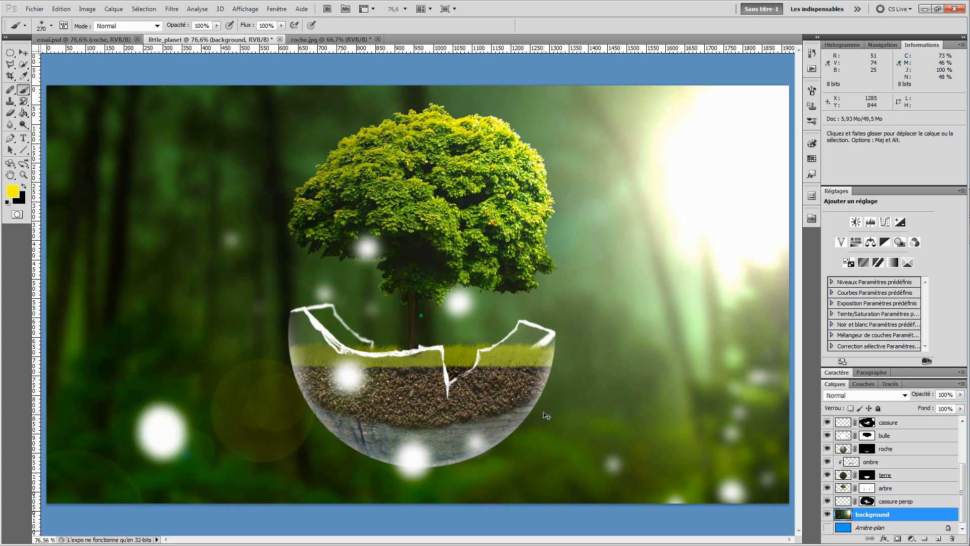
Step: Select the particules layer and paint one yellow dab over the largest particle in the forest beside the bubble
scroll(965, 473, up, 5)
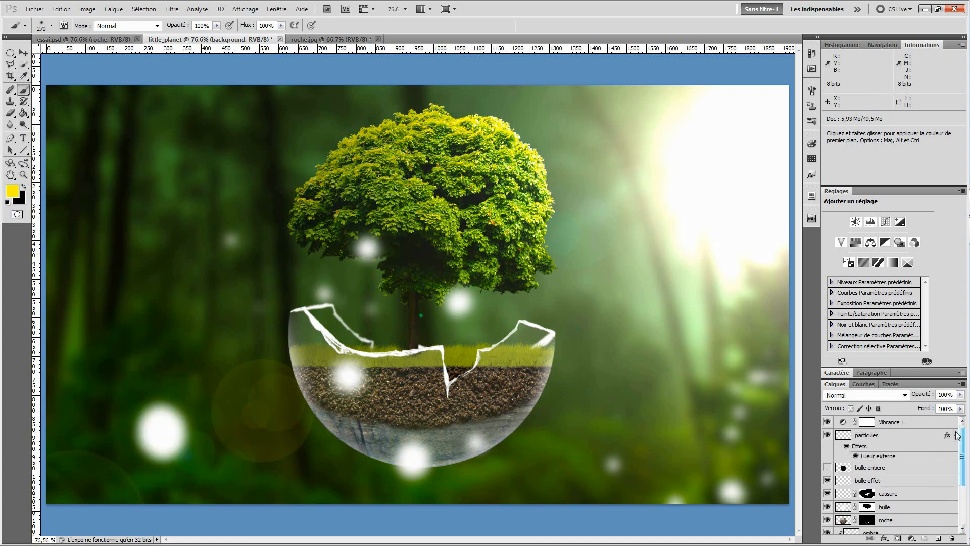
click(879, 440)
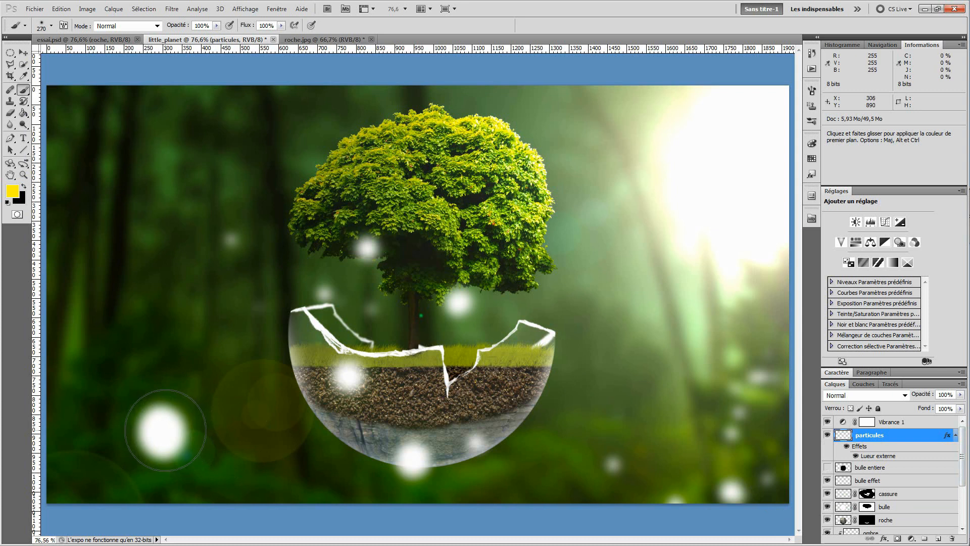
click(164, 430)
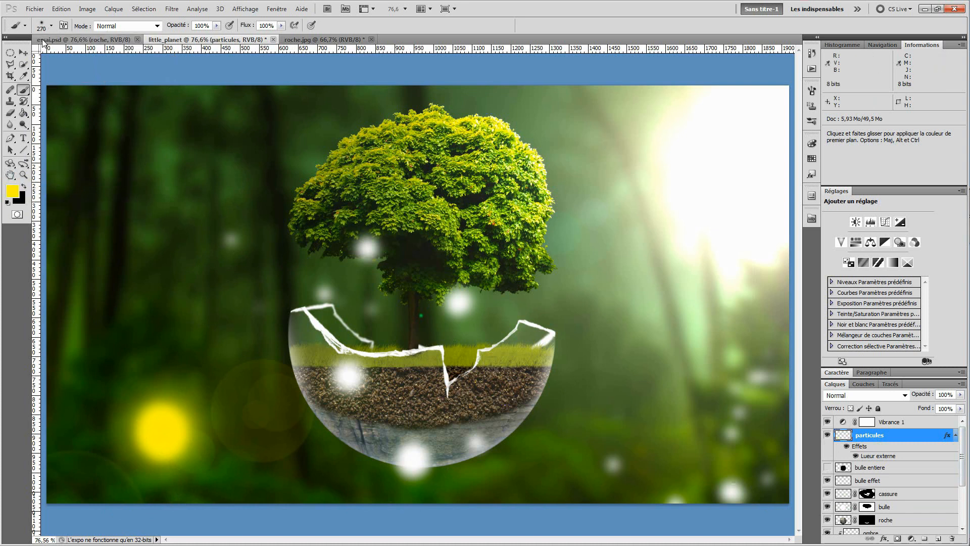
Step: Try covering the particles at the bubble's base and on the soil with yellow dabs from a 170 px brush, and undo both dabs
click(51, 26)
double_click(106, 44)
key(shift+Down)
key(shift+Down)
key(shift+Down)
key(shift+Down)
key(shift+Down)
key(shift+Down)
key(shift+Down)
key(shift+Down)
key(shift+Down)
key(shift+Down)
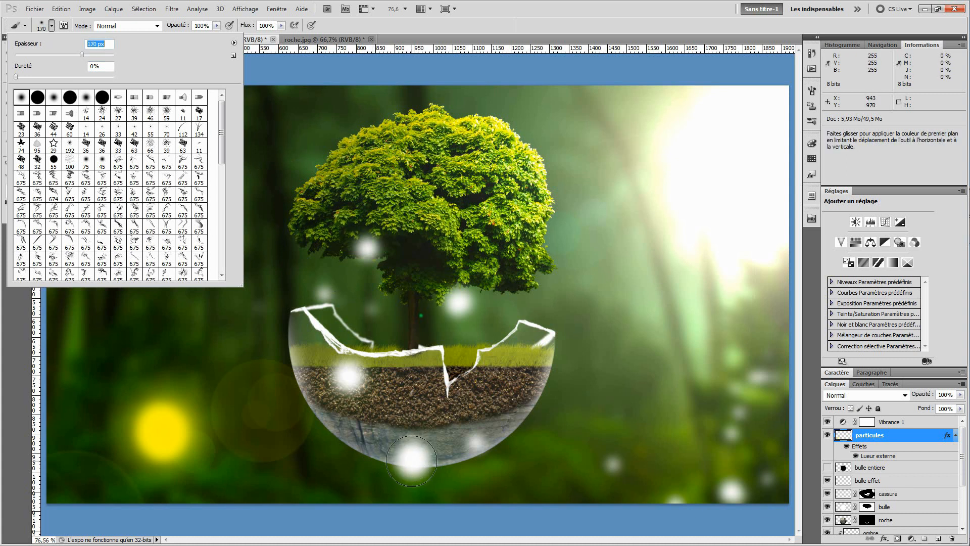
key(Return)
click(411, 458)
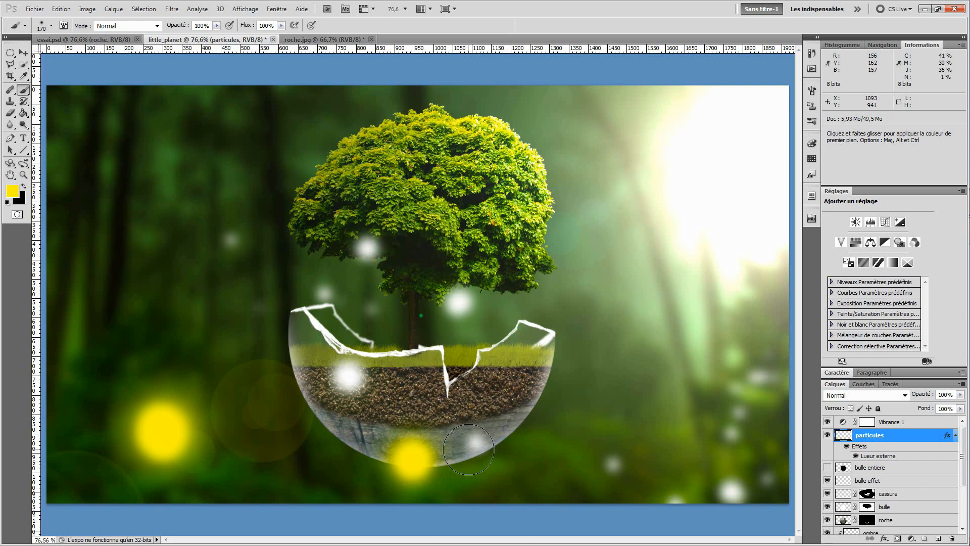
click(349, 376)
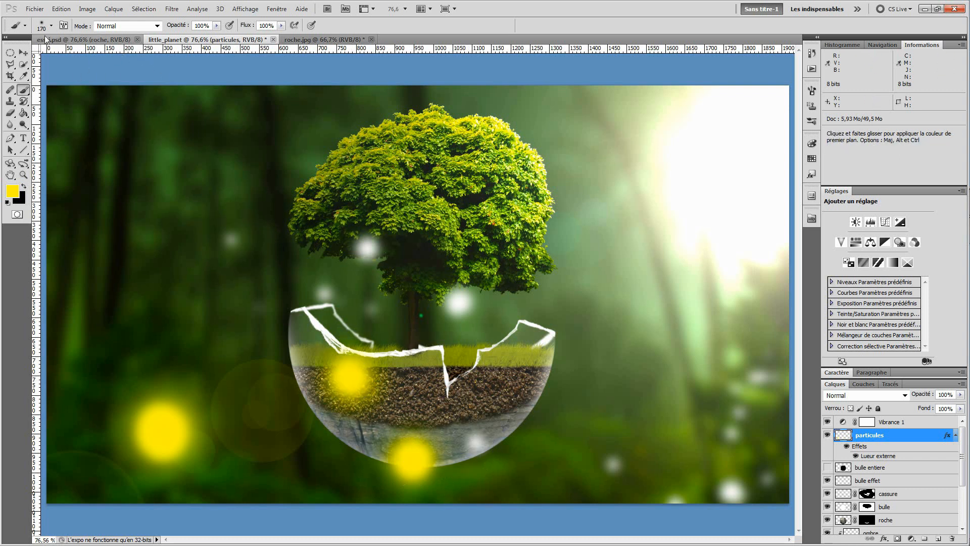
key(ctrl+alt+z)
key(ctrl+alt+z)
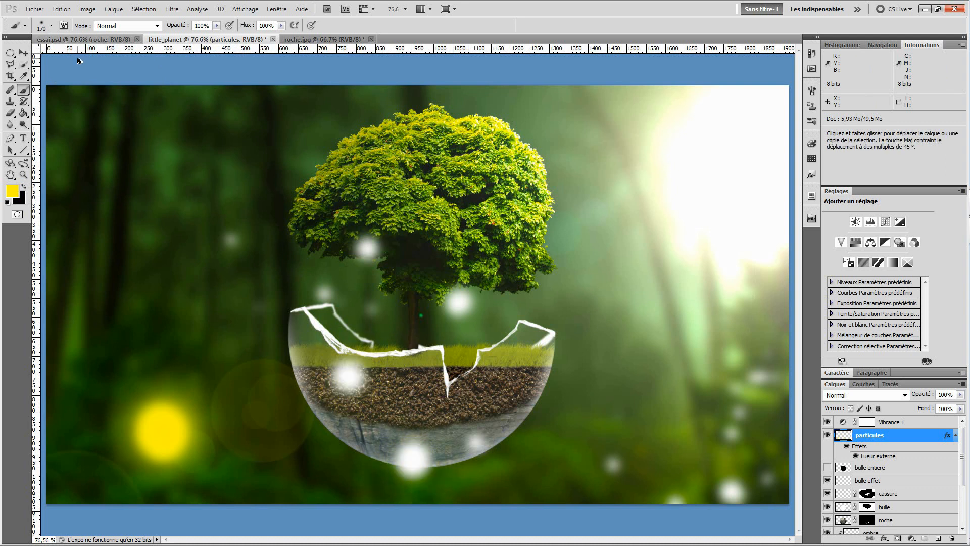
Step: Reduce the brush size to 150 px and cover the particle at the bubble's base with yellow
click(51, 25)
double_click(106, 46)
key(shift+Down)
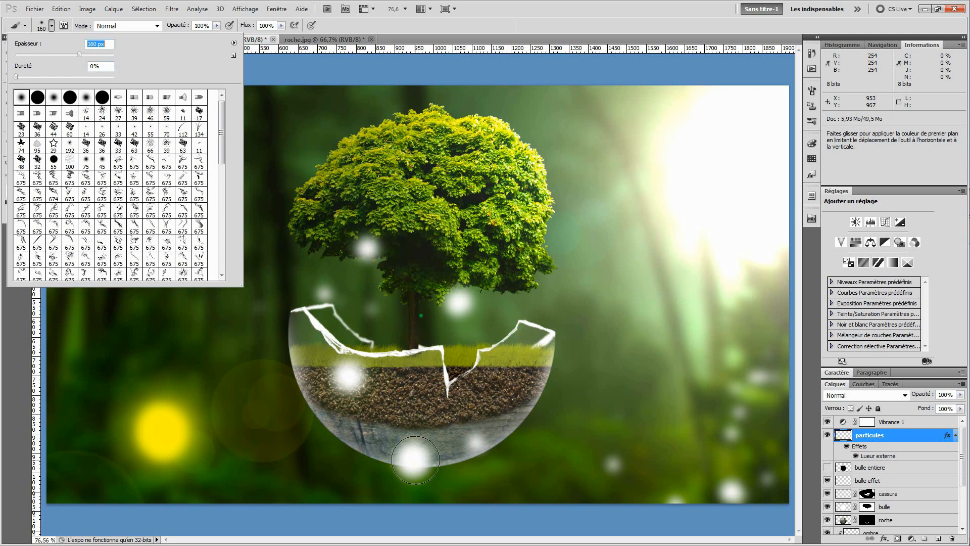
key(shift+Down)
key(Return)
click(412, 460)
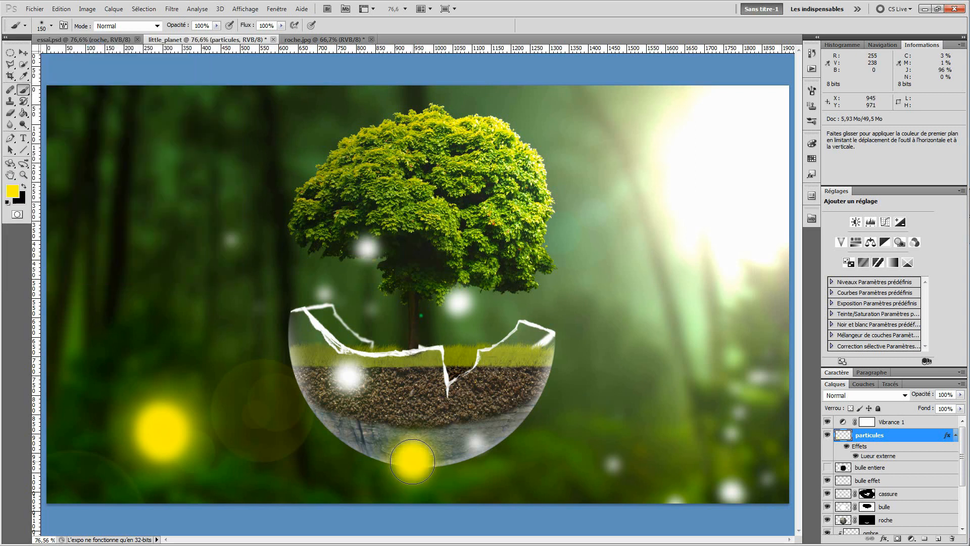
Step: Reduce the brush size to 130 px and cover the particle on the soil with yellow
click(43, 29)
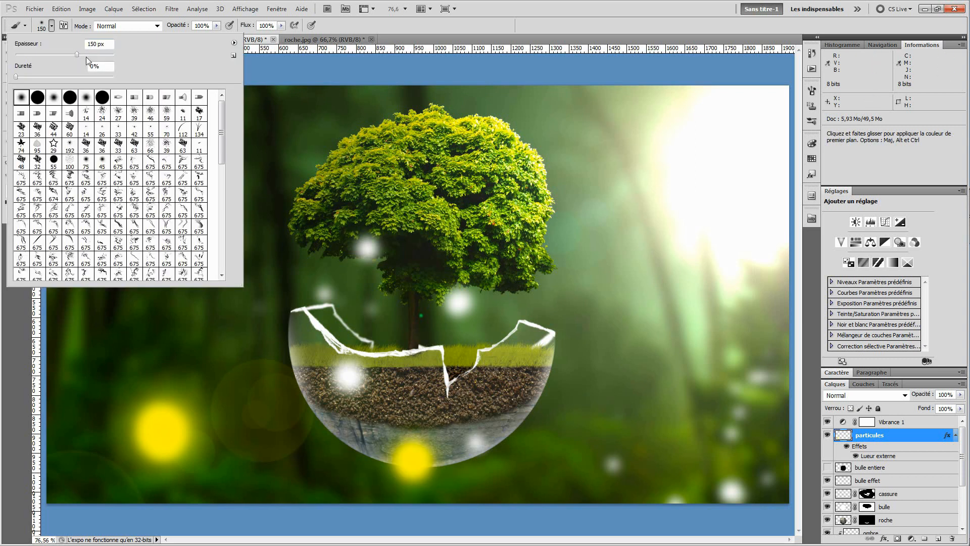
key(shift+Down)
key(shift+Down)
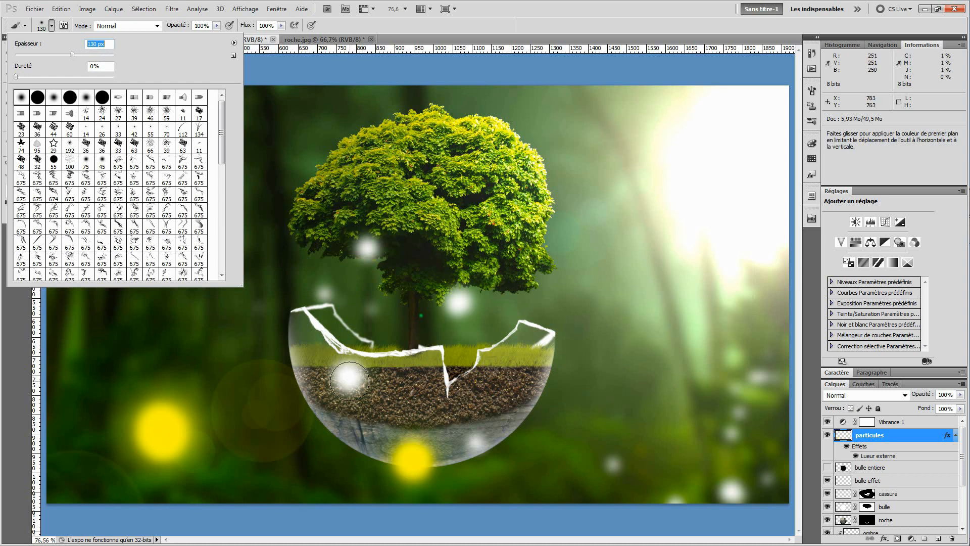
key(Return)
click(348, 379)
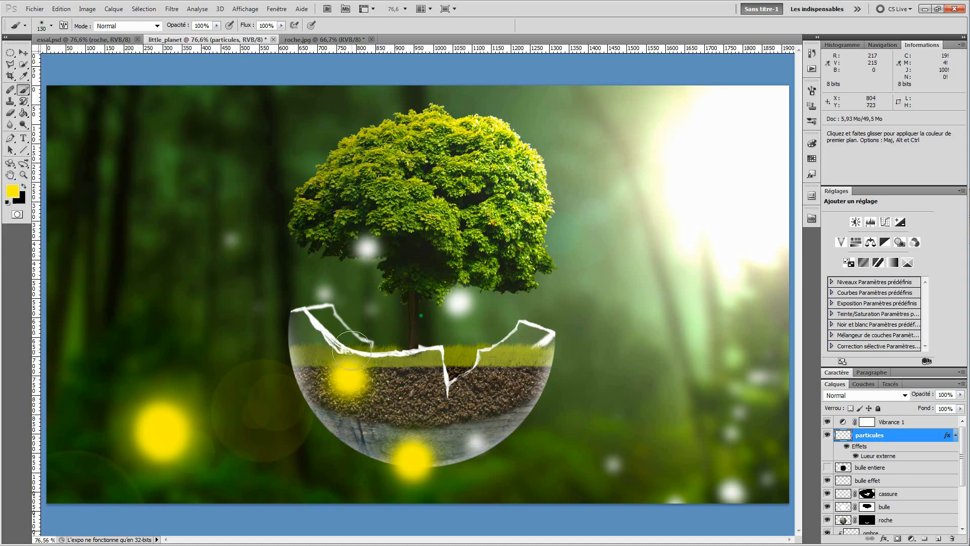
Step: Reduce the brush size to 100 px and cover the two particles along the lower edge of the tree's foliage with yellow
click(43, 26)
key(bracketleft)
key(bracketleft)
key(bracketleft)
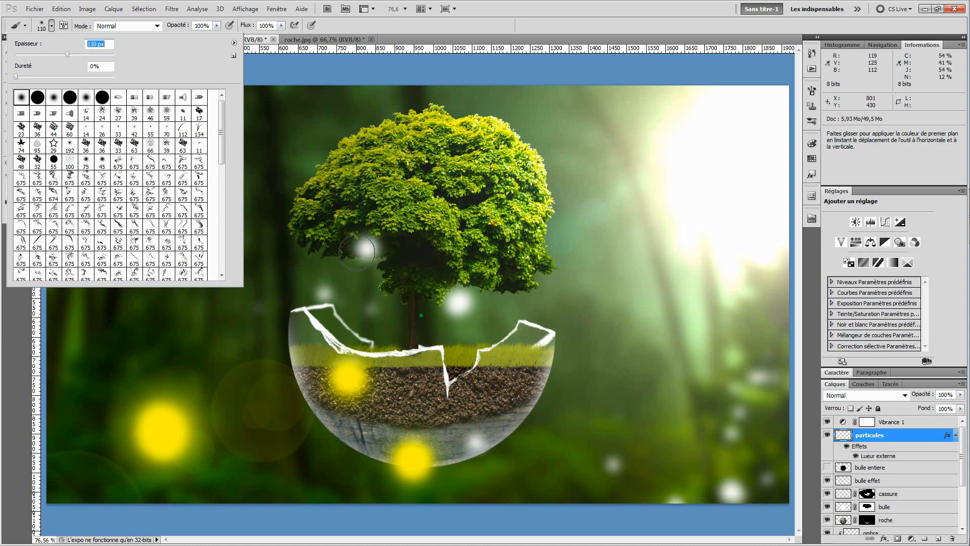
click(365, 247)
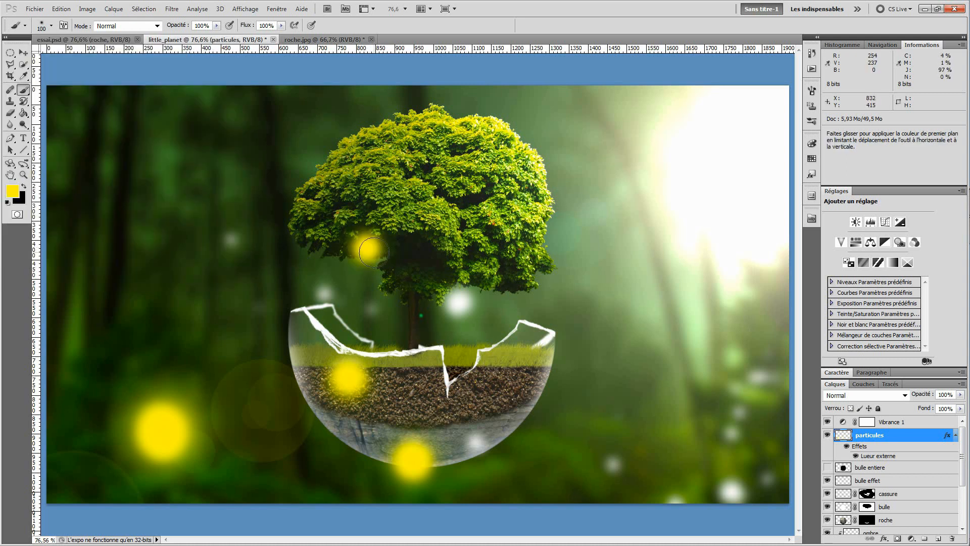
click(456, 303)
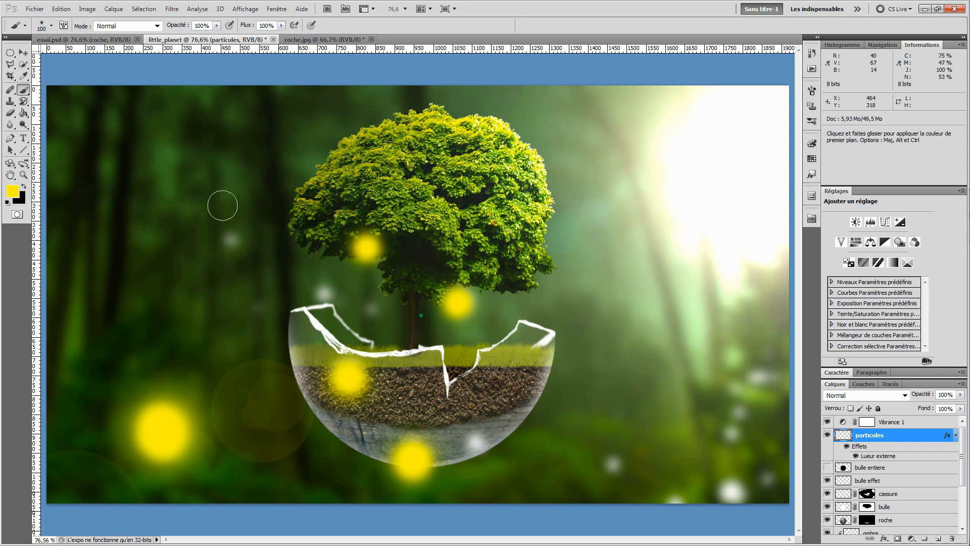
Step: Reduce the brush size to 70 px and cover the particles above the bubble's broken rim and in the dark forest left of the tree
click(50, 25)
double_click(108, 46)
text(80)
key(Return)
key([)
click(322, 295)
click(322, 292)
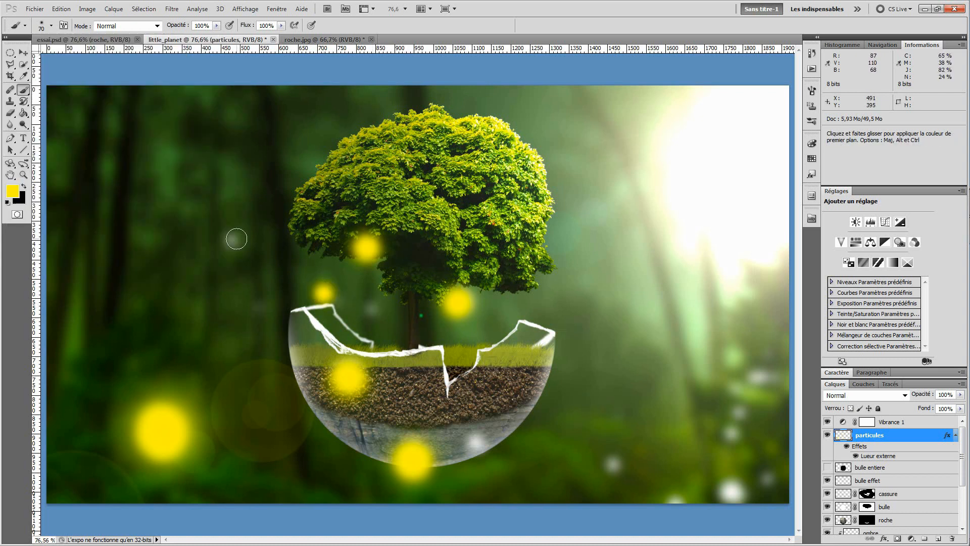
click(233, 239)
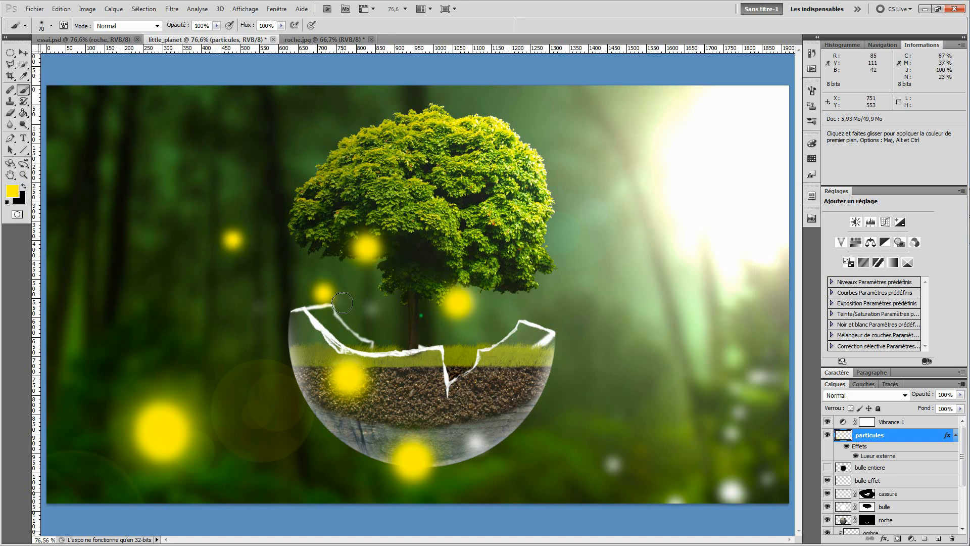
Step: Reduce the brush size to 40 px and paint yellow over the small particles beside the trunk and in the forest right of the bubble
click(44, 26)
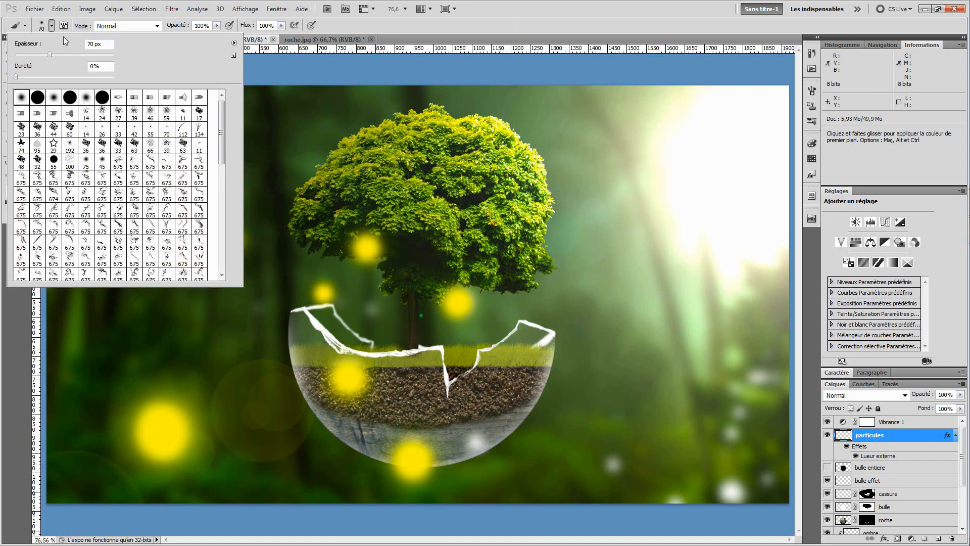
key(bracketleft)
key(bracketleft)
key(bracketleft)
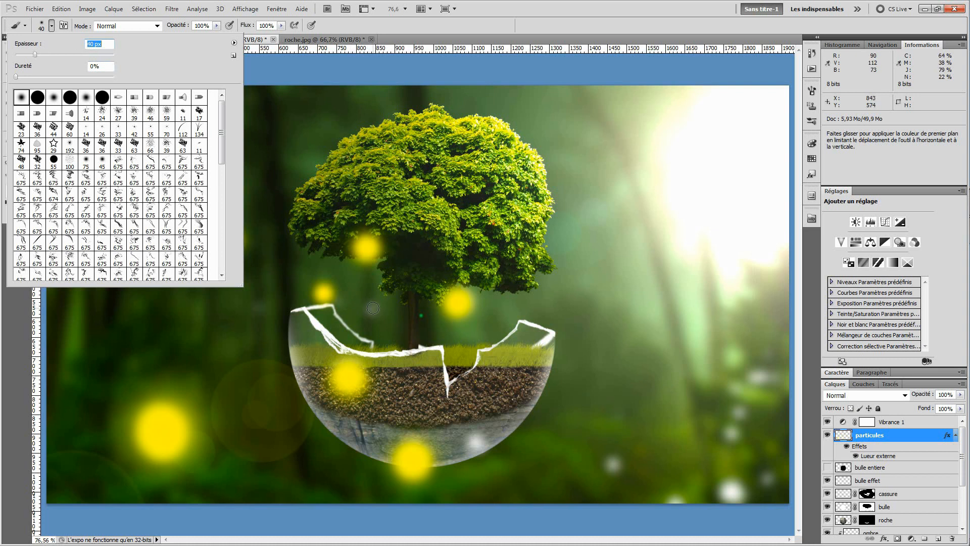
click(372, 308)
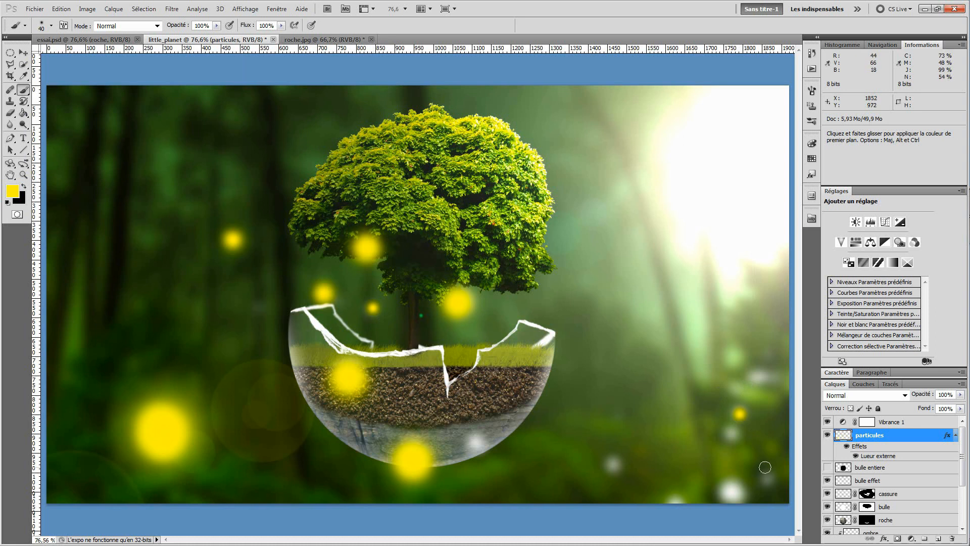
click(765, 478)
click(610, 464)
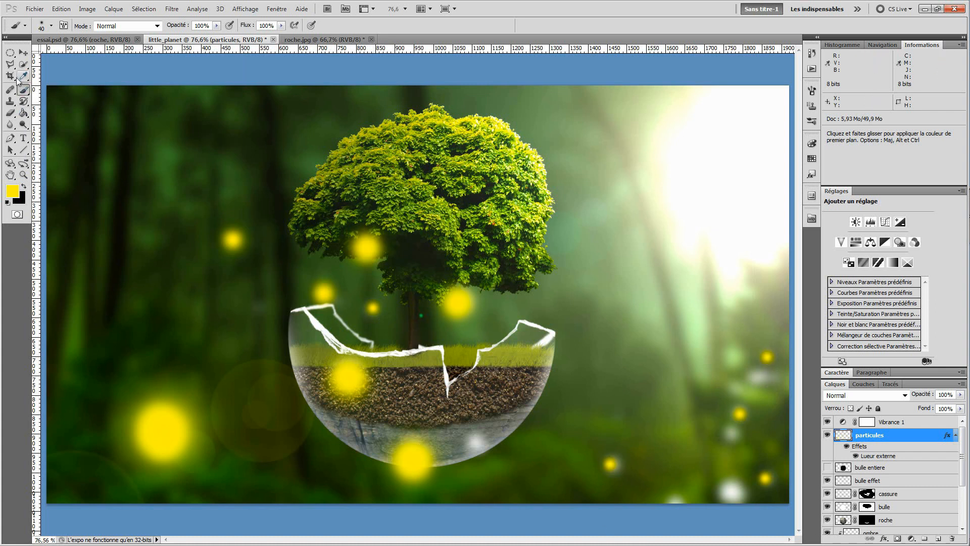
Step: Enlarge the brush to 130 px and cover the two particles along the image's lower edge, right of the bubble, with yellow
click(51, 25)
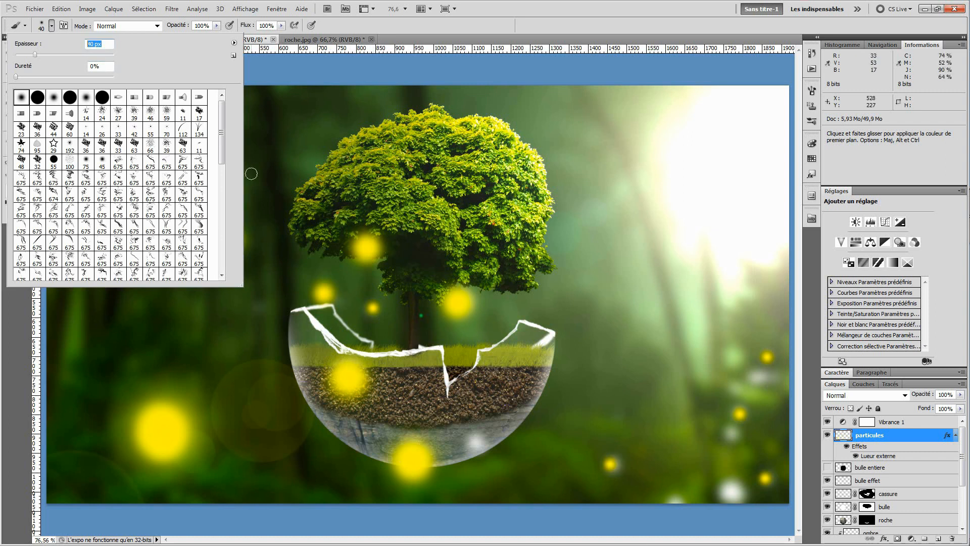
scroll(738, 487, down, 2)
scroll(734, 485, up, 9)
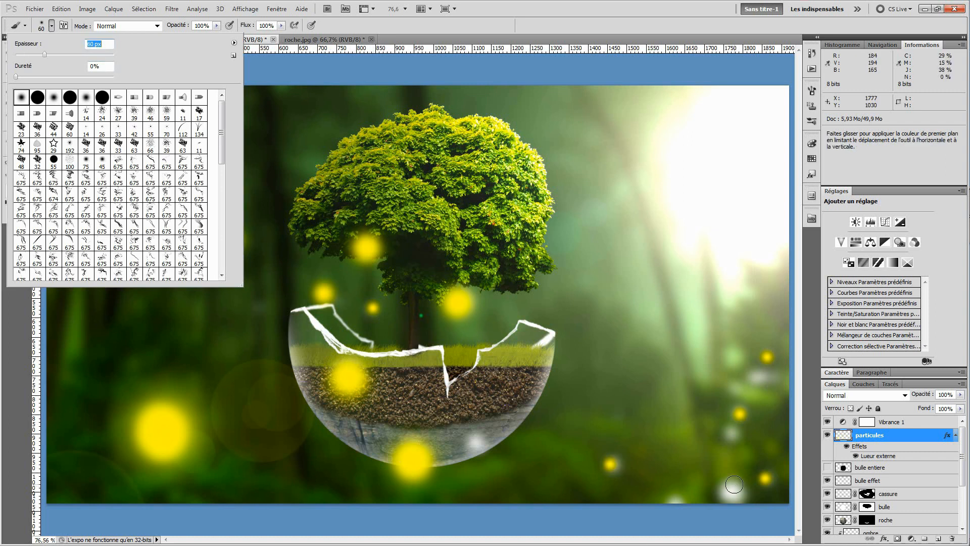
scroll(734, 495, up, 2)
click(731, 494)
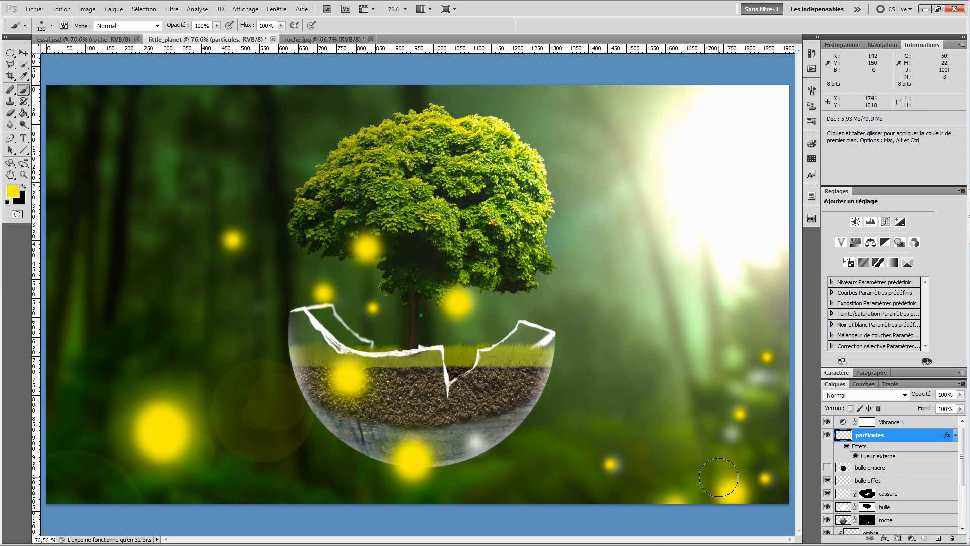
key(shift)
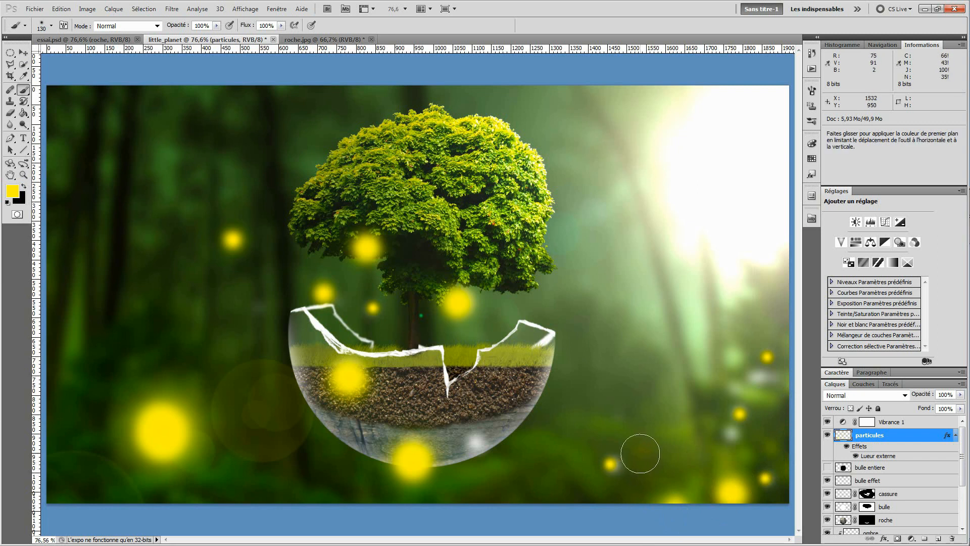
Step: Set the brush size to 70 px and cover the white particle above the large lower-right one with yellow
click(51, 26)
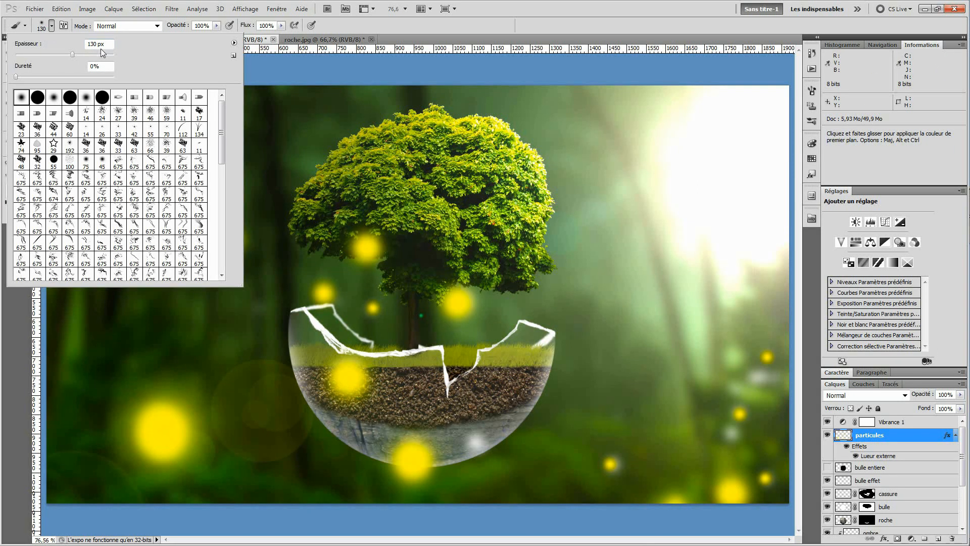
text(70)
key(Return)
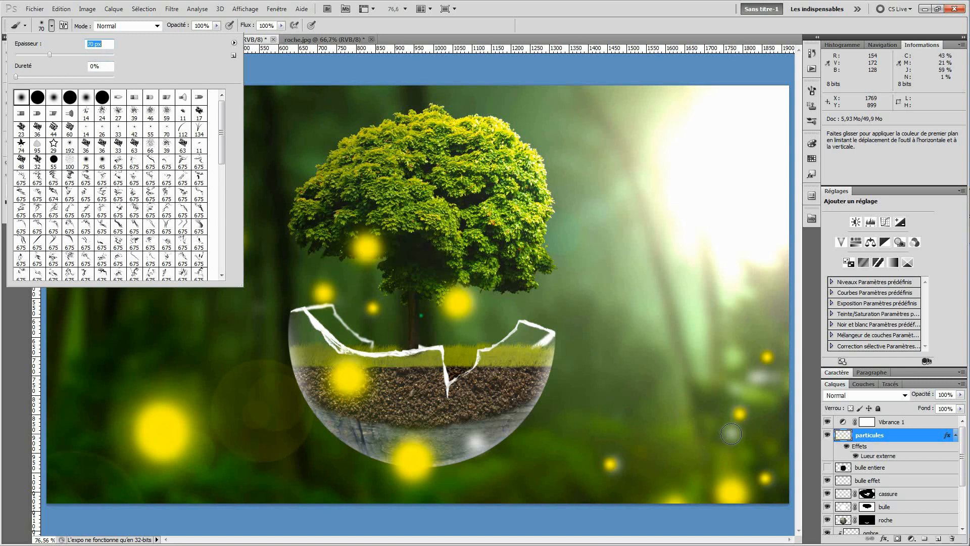
click(732, 434)
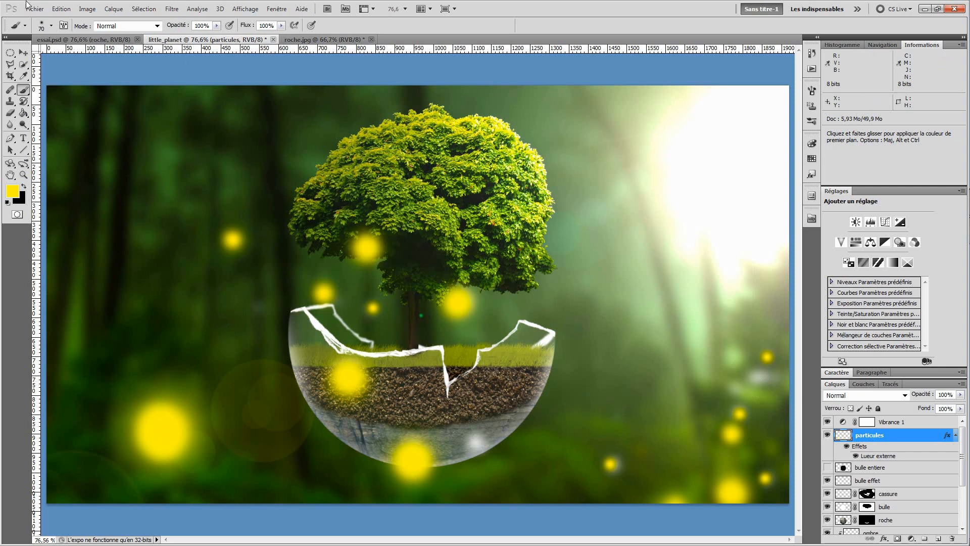
Step: Compare the particle colors with the essai.psd example and return to the little_planet document
click(57, 39)
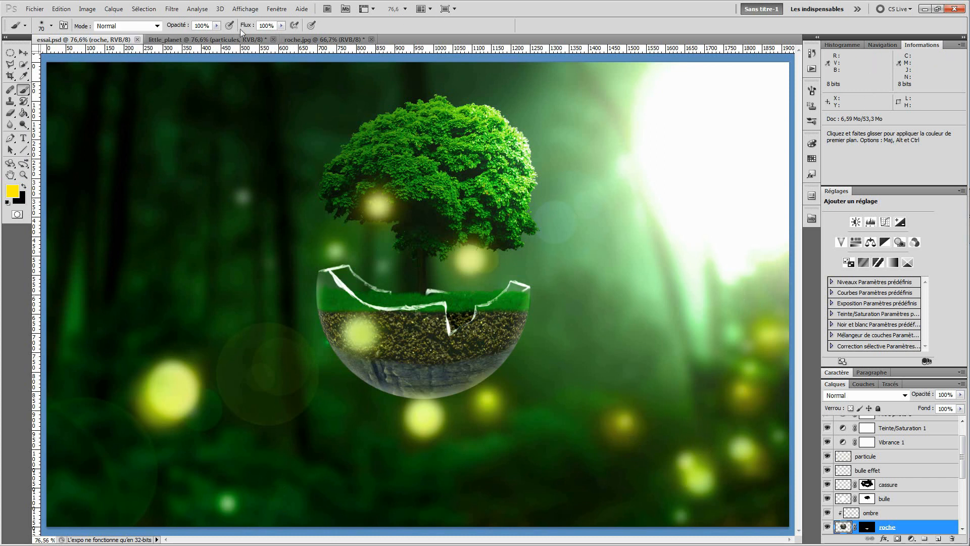
click(225, 41)
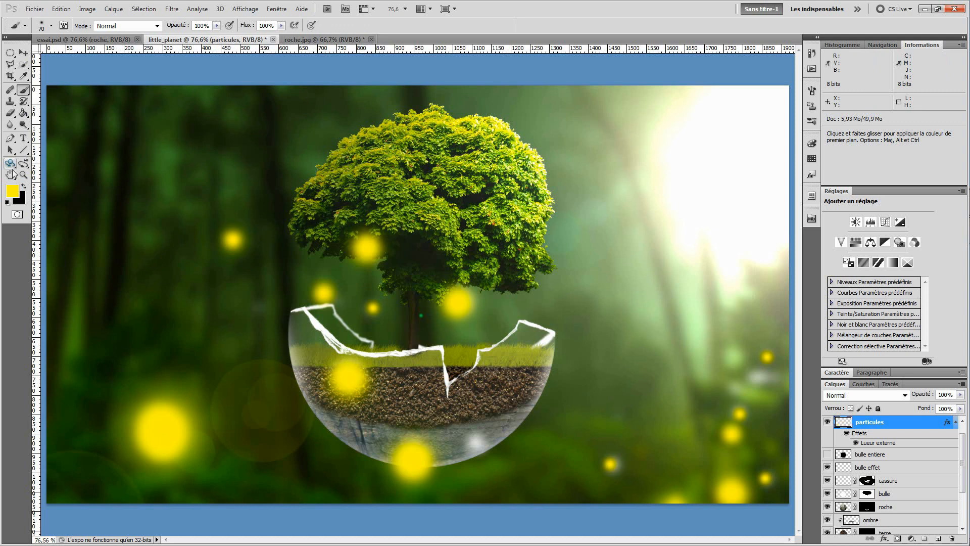
Step: Set the foreground color to a saturated orange-yellow with a 44° hue
click(13, 191)
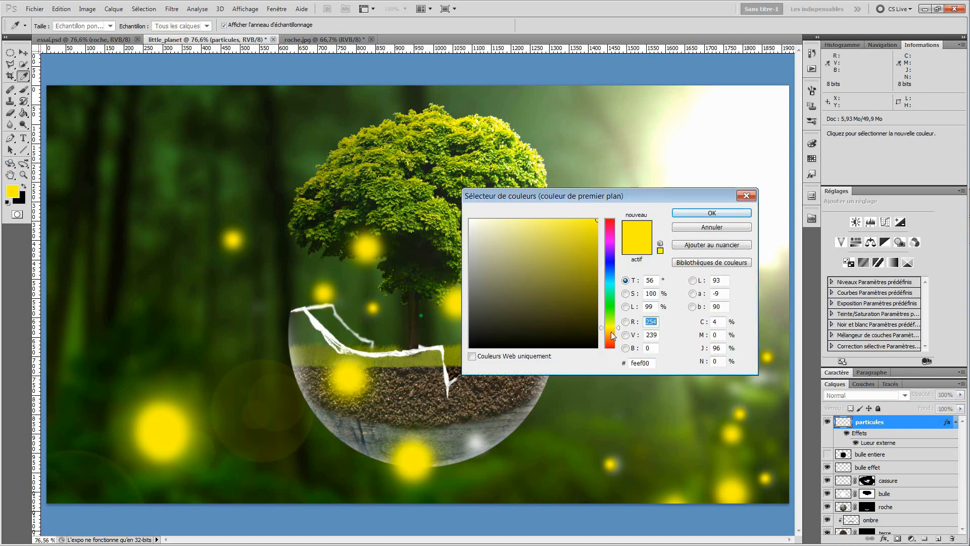
click(611, 331)
drag(594, 311, 595, 203)
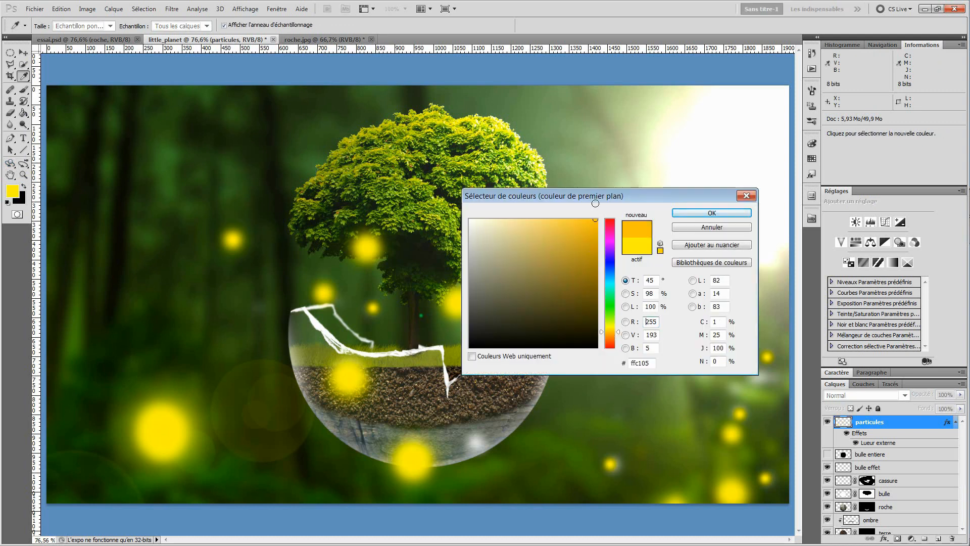
click(612, 337)
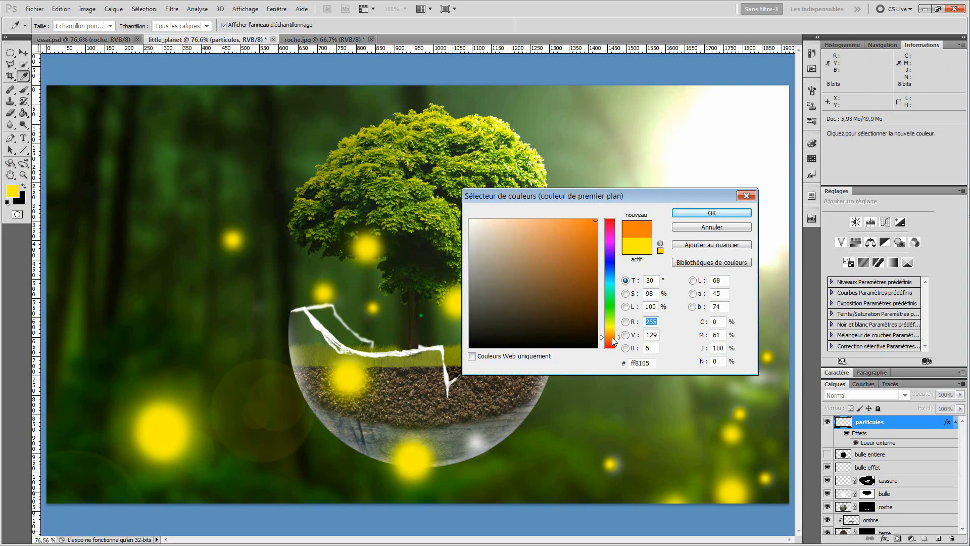
drag(612, 338, 610, 332)
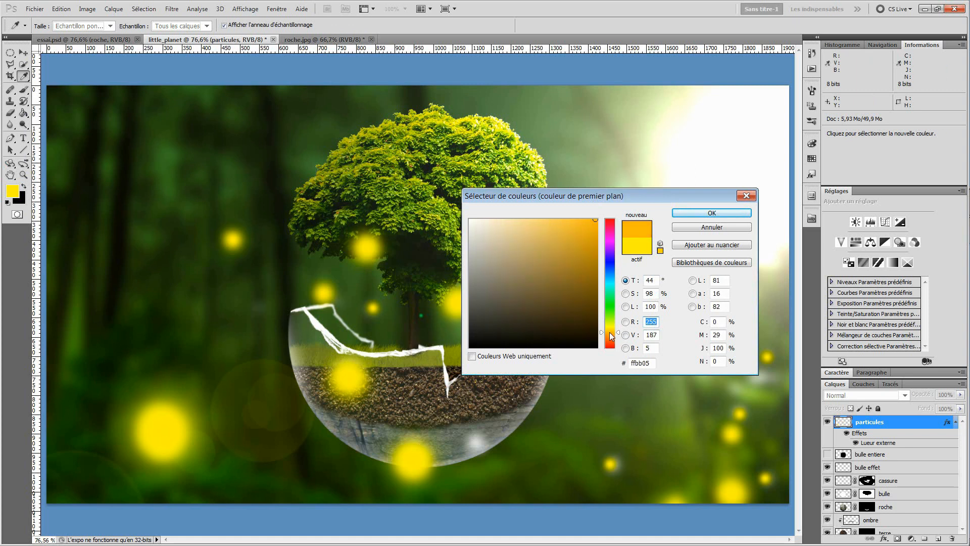
drag(581, 227, 615, 196)
click(707, 212)
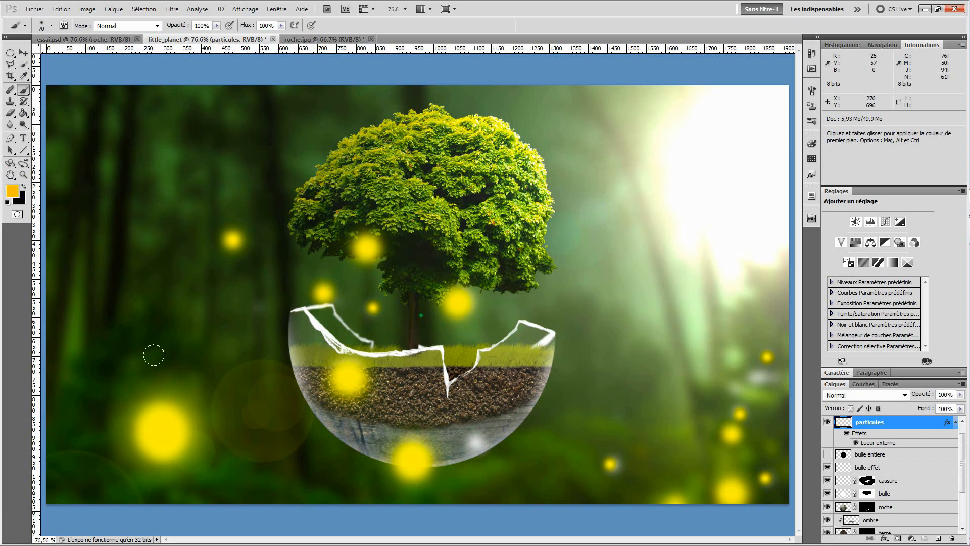
Step: Enlarge the brush to 210 px and dab orange into the center of the large particle left of the bubble
click(51, 25)
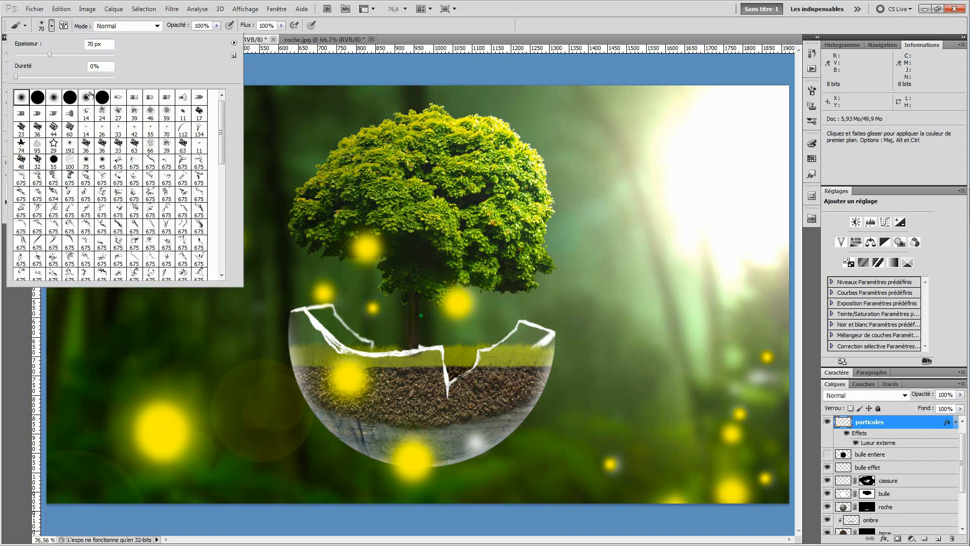
key(shift+less)
key(shift+less)
key(shift+less)
key(shift+less)
key(shift+less)
key(shift+less)
key(shift+less)
key(shift+less)
key(shift+less)
key(shift+less)
key(shift+less)
key(shift+less)
key(shift+less)
key(shift+less)
key(shift+less)
key(shift+less)
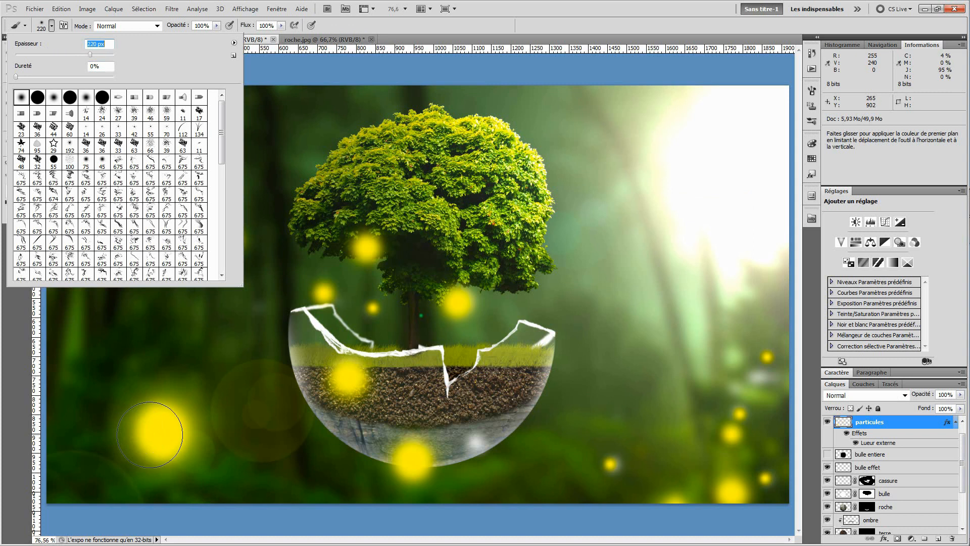
key(less)
click(162, 431)
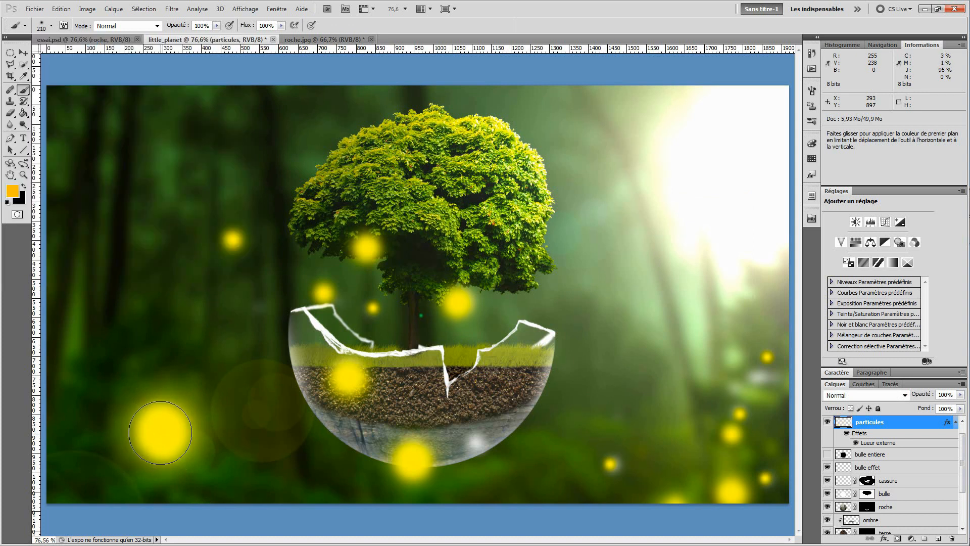
click(162, 431)
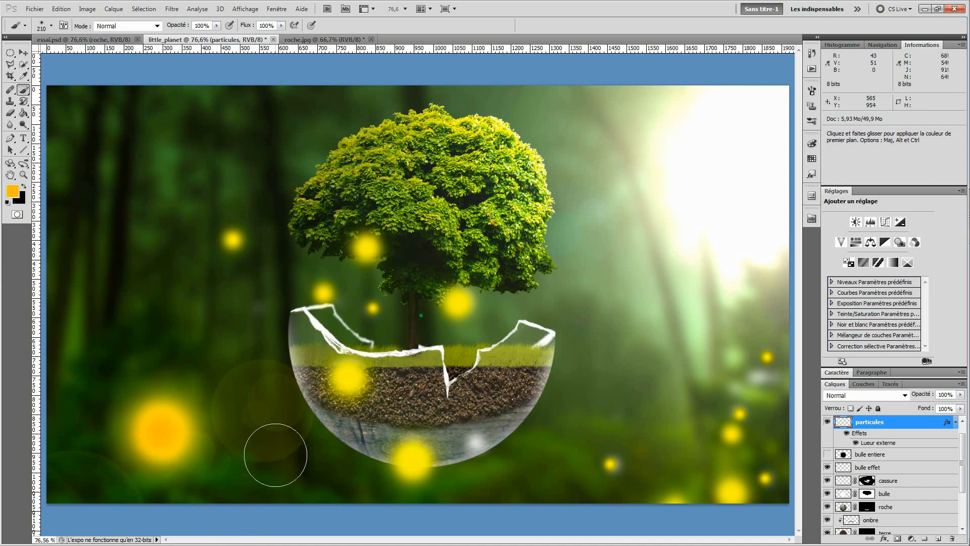
Step: Set the foreground color to white
click(12, 190)
drag(476, 220, 433, 201)
click(702, 213)
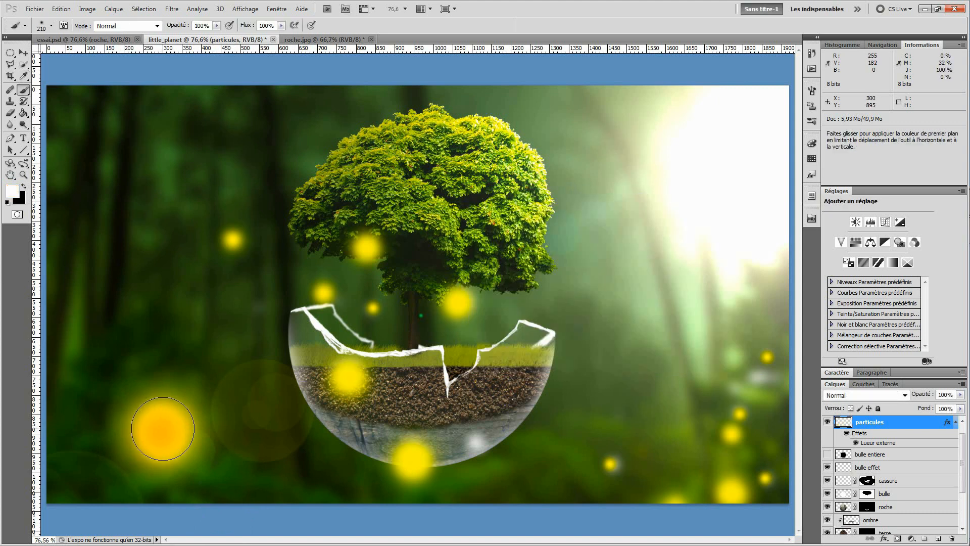
Step: Try white dabs with a 160 px brush in the orange center of the large particle left of the bubble
click(51, 26)
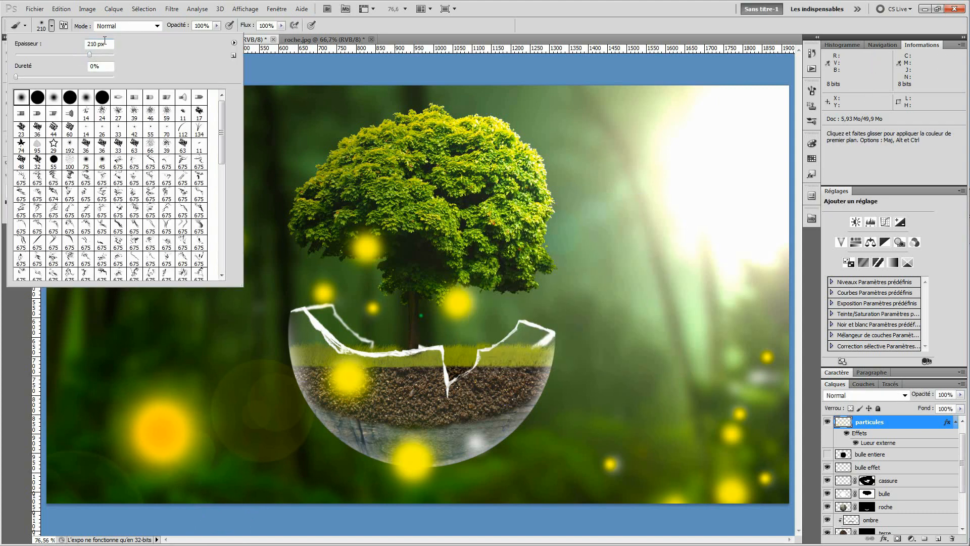
key(bracketleft)
key(bracketleft)
key(bracketright)
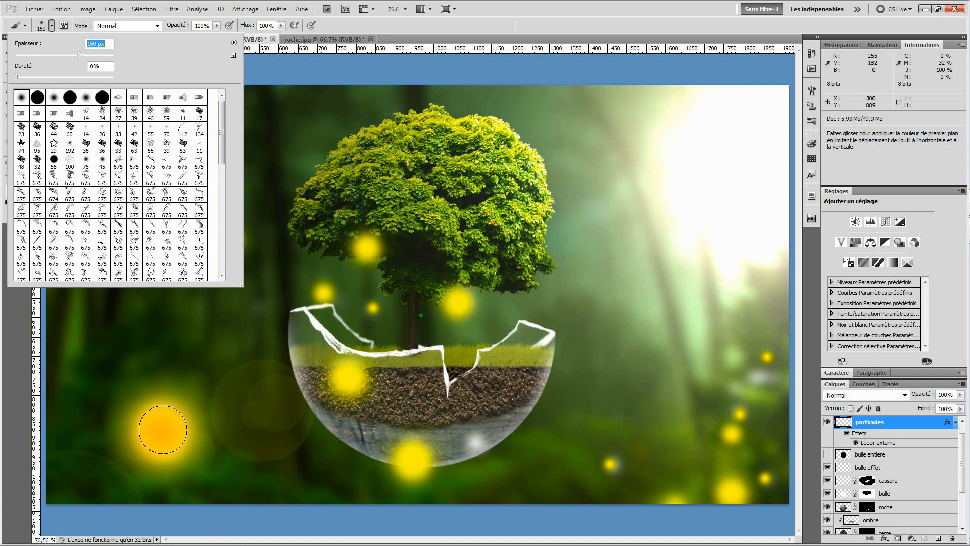
click(163, 430)
click(162, 430)
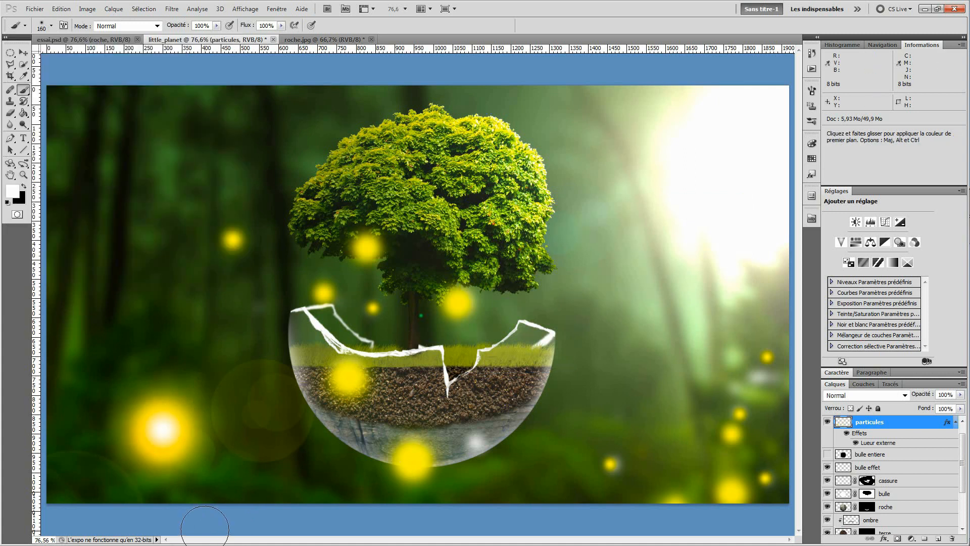
click(137, 447)
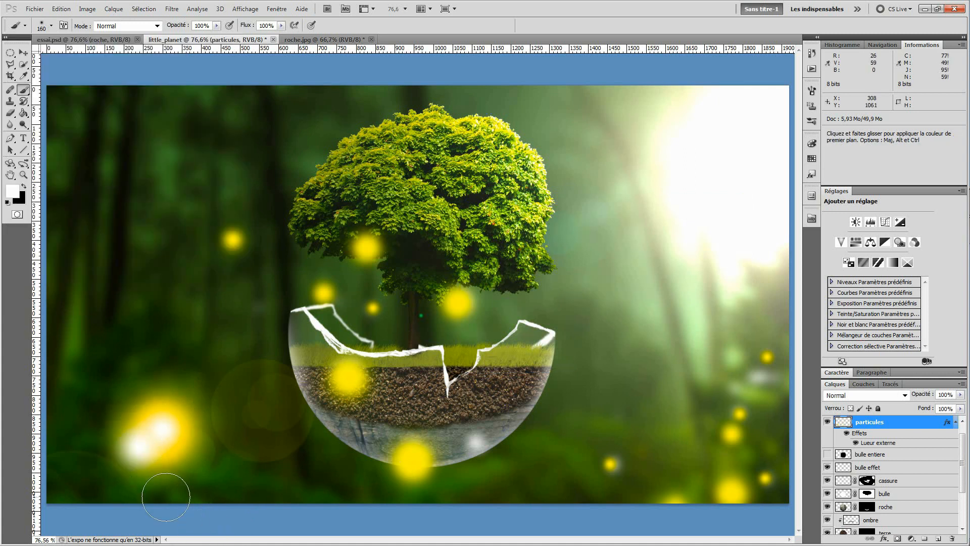
key(ctrl+z)
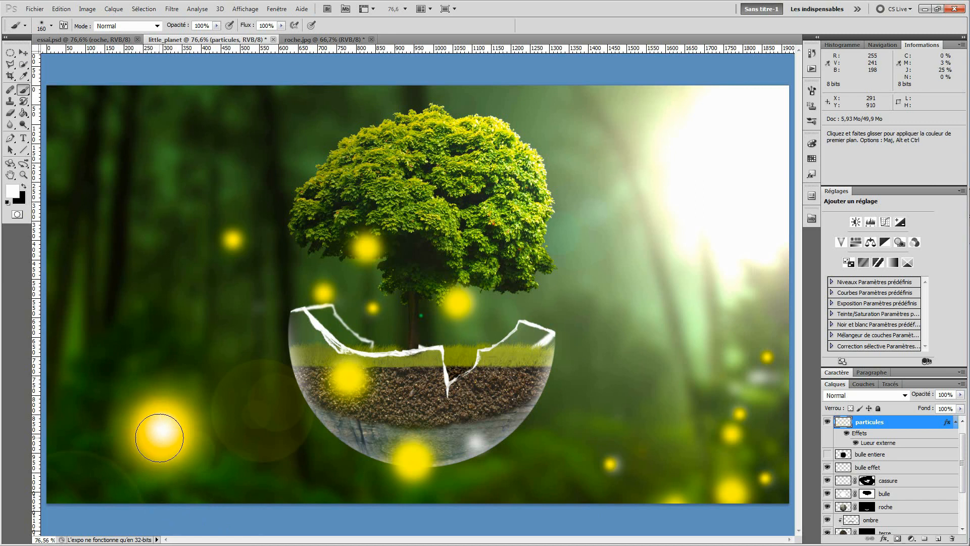
click(160, 431)
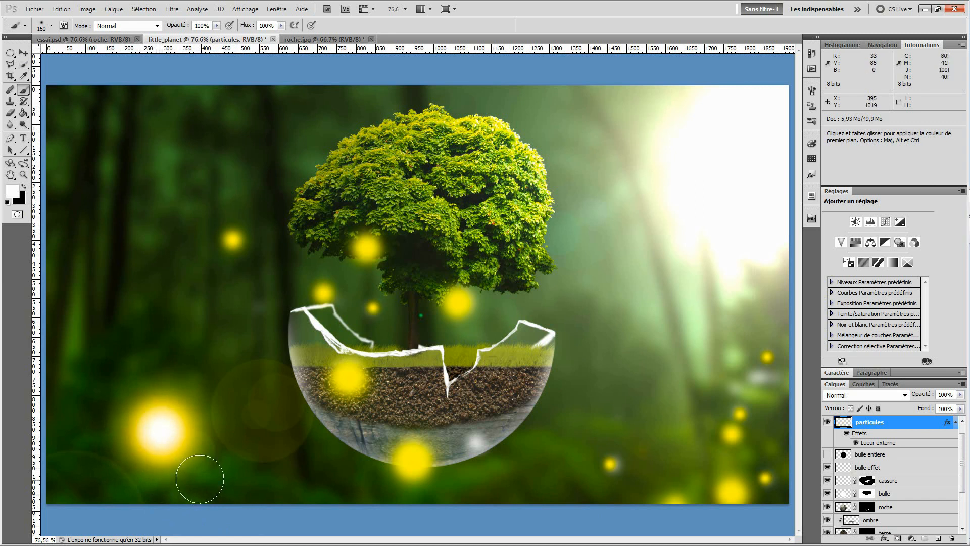
Step: Compare the glow with the essai.psd example, return to little_planet and undo the white dabs on the large particle
click(59, 40)
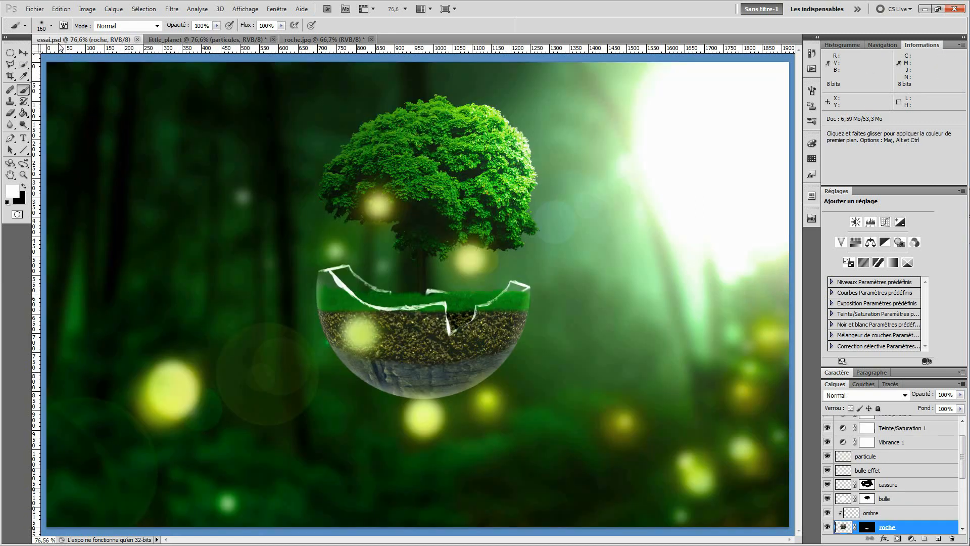
click(184, 40)
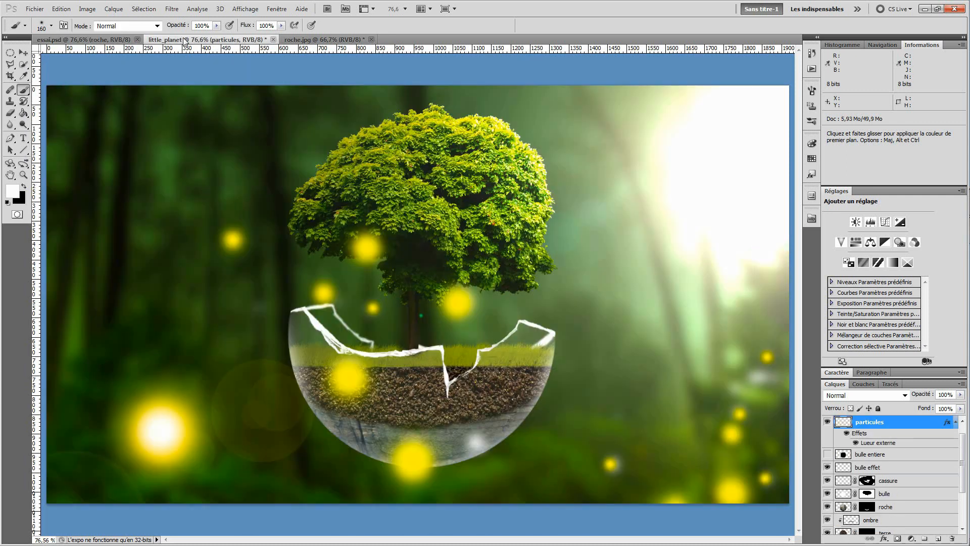
key(ctrl+alt+z)
key(ctrl+alt+z)
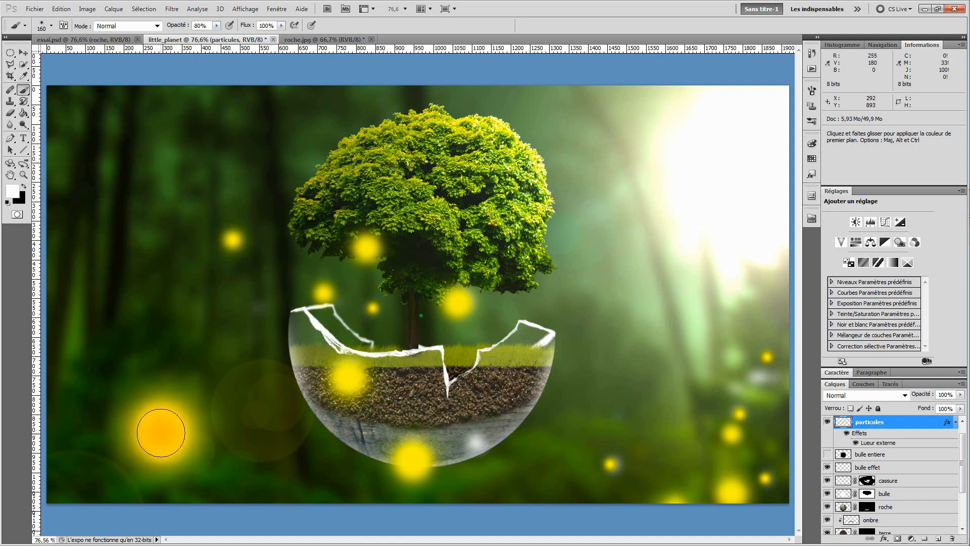
Step: Try white dabs at 80% opacity on the large orange particle and undo them
click(158, 429)
click(161, 431)
key(ctrl+alt+z)
key(ctrl+alt+z)
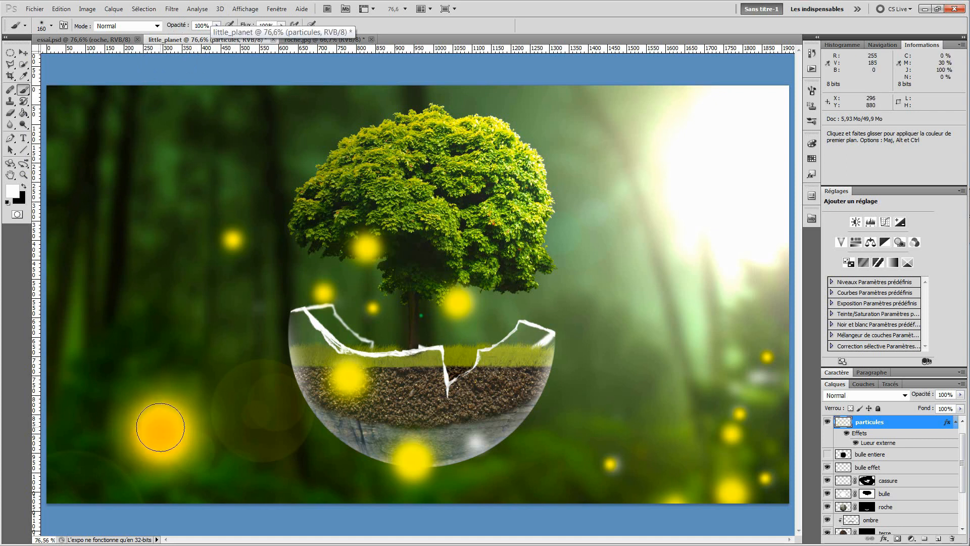
Step: Set the brush size to 190 px and dab a white core into the large orange particle left of the bubble
click(51, 25)
key(shift+Up)
key(shift+Up)
key(shift+Up)
key(shift+Up)
key(shift+Up)
key(shift+Down)
key(shift+Down)
click(160, 438)
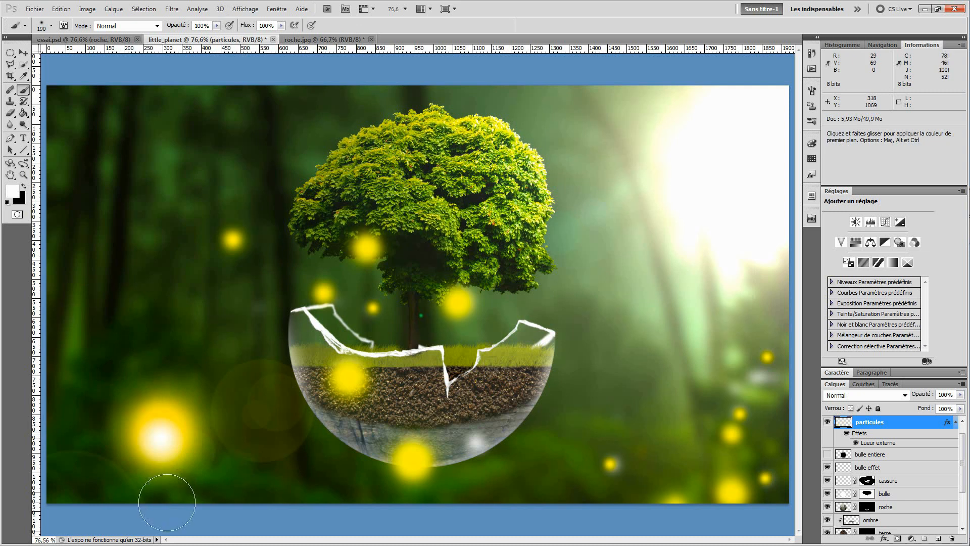
click(149, 444)
click(147, 438)
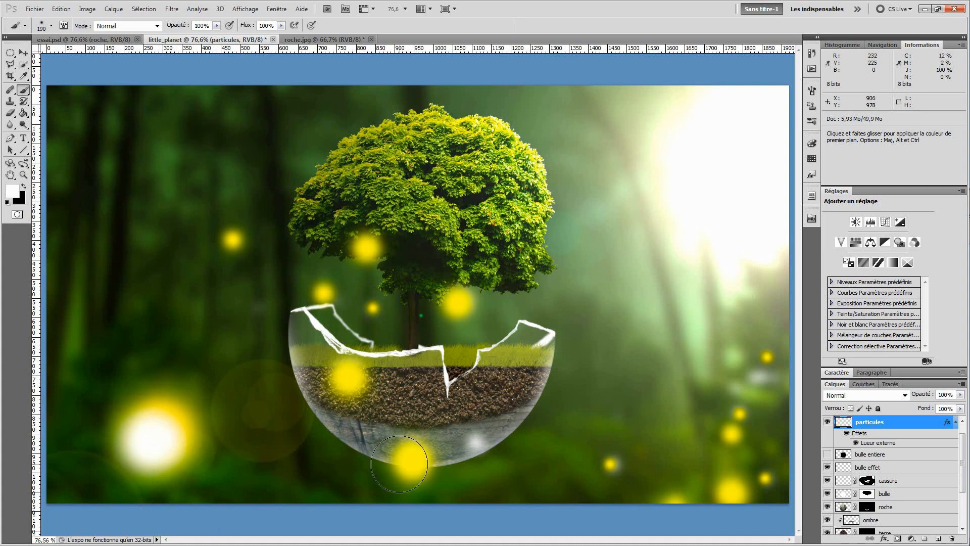
Step: Reduce the brush size to 100 px and dab a white core into the yellow particle over the soil
click(51, 26)
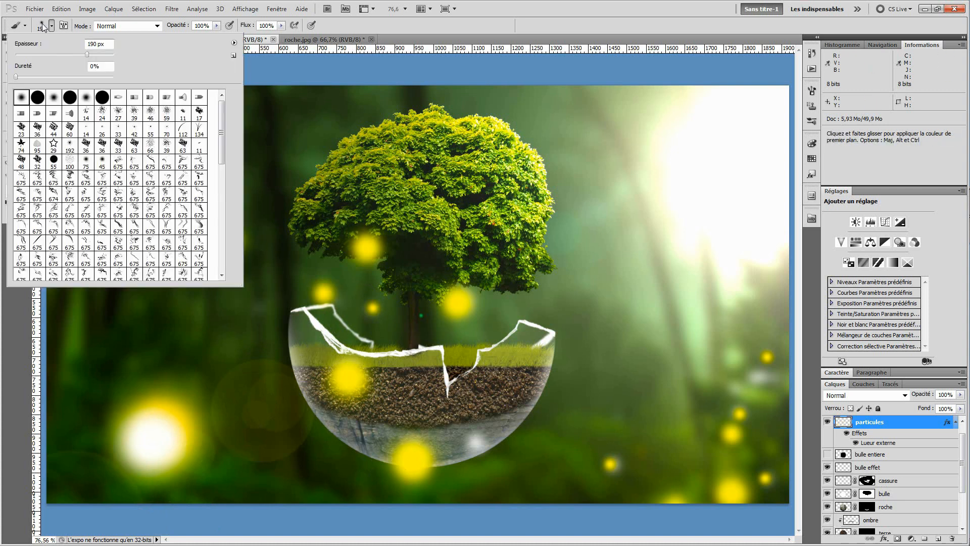
drag(108, 46, 84, 47)
key(shift+Up)
key(shift+Up)
key(shift+Up)
key(shift+Down)
key(shift+Down)
key(shift+Down)
key(shift+Down)
key(shift+Down)
key(shift+Down)
key(shift+Down)
key(shift+Down)
key(shift+Down)
key(shift+Down)
key(shift+Down)
key(shift+Down)
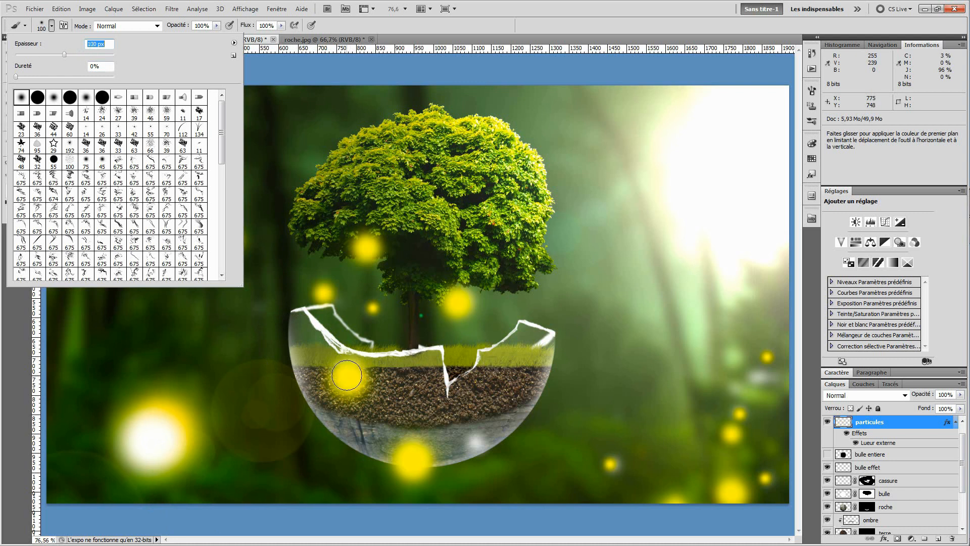
key(Return)
click(347, 375)
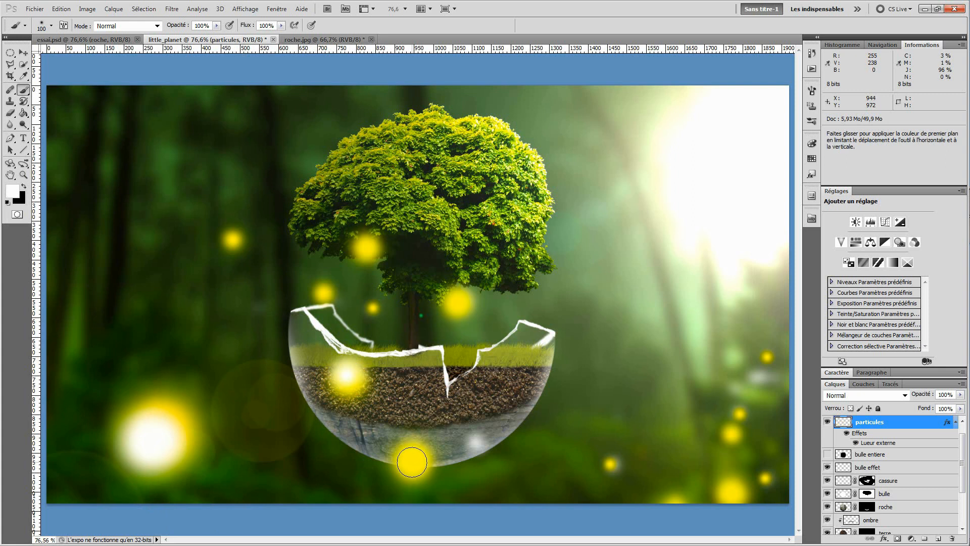
Step: Dab white cores into the particle at the bubble's base and the two along the image's lower edge, undoing the stray connecting stroke
shift+click(414, 462)
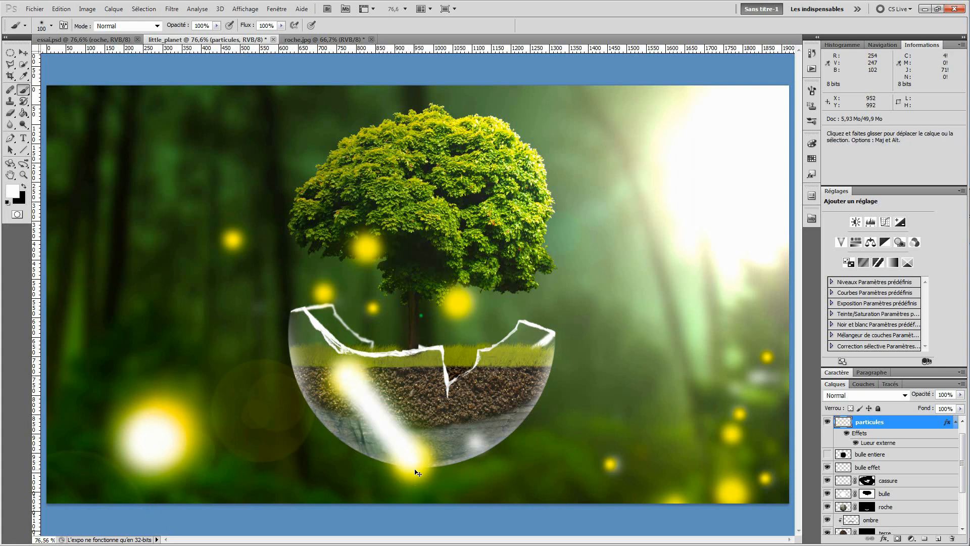
key(ctrl+z)
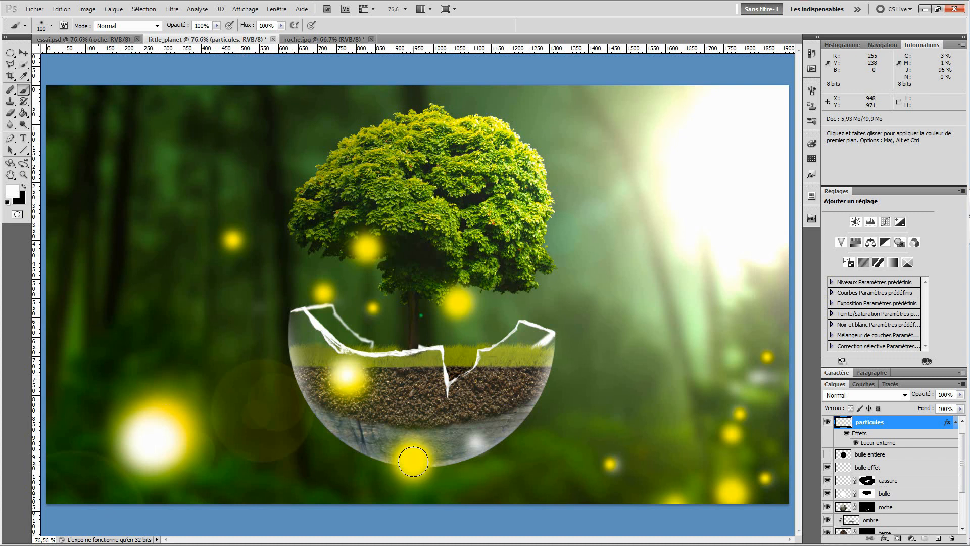
click(413, 462)
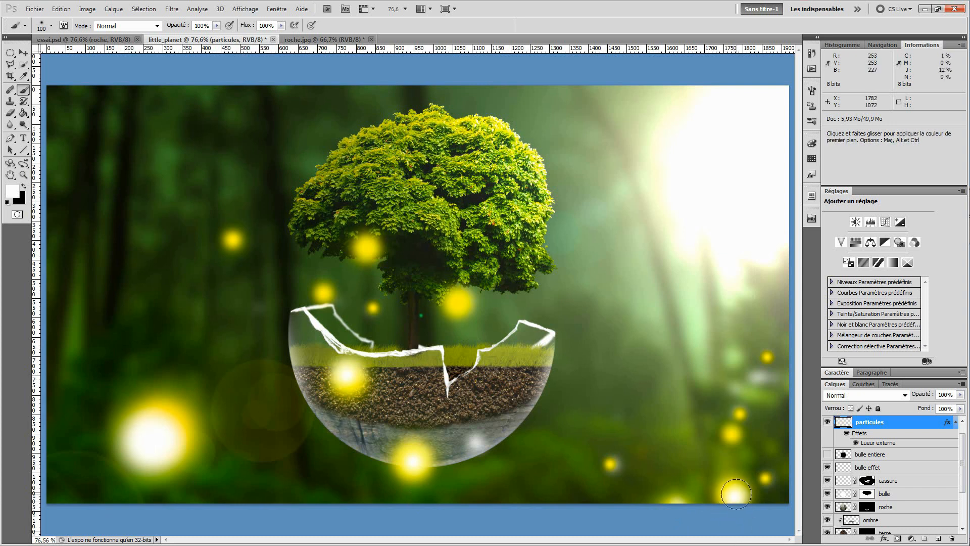
Step: Reduce the brush size to 40 px and dab white cores into the small particles around the tree and in the forest right of the bubble
click(52, 26)
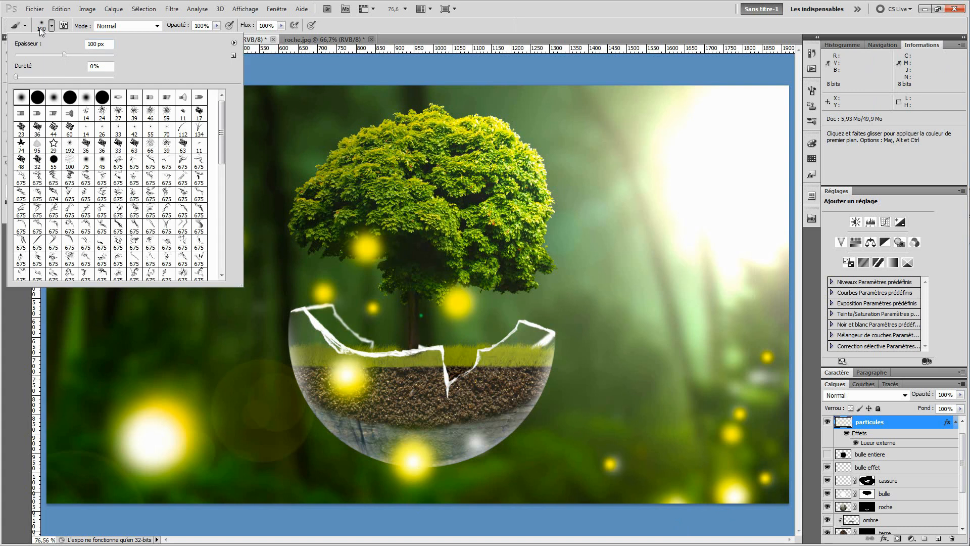
drag(109, 46, 74, 78)
key(shift+Down)
key(shift+Down)
key(shift+Down)
key(shift+Down)
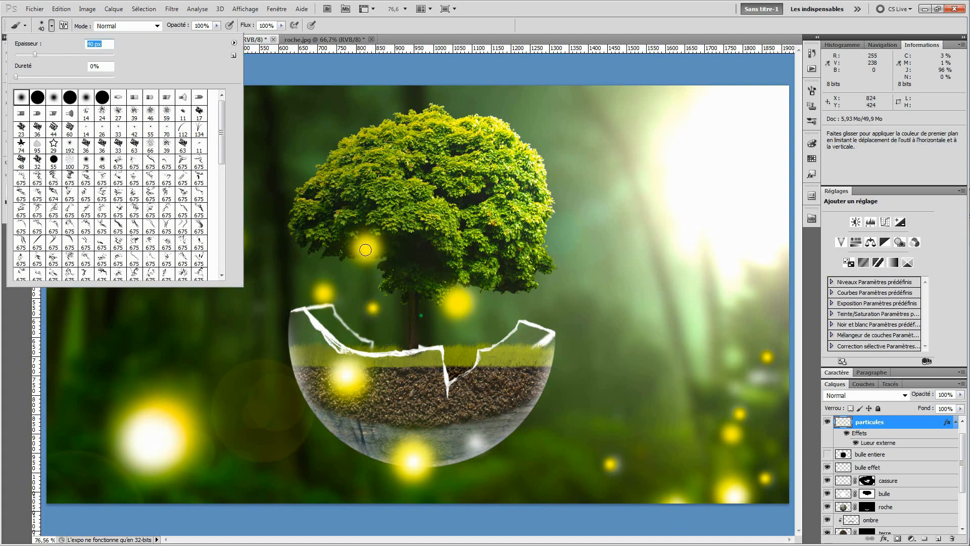
key(Return)
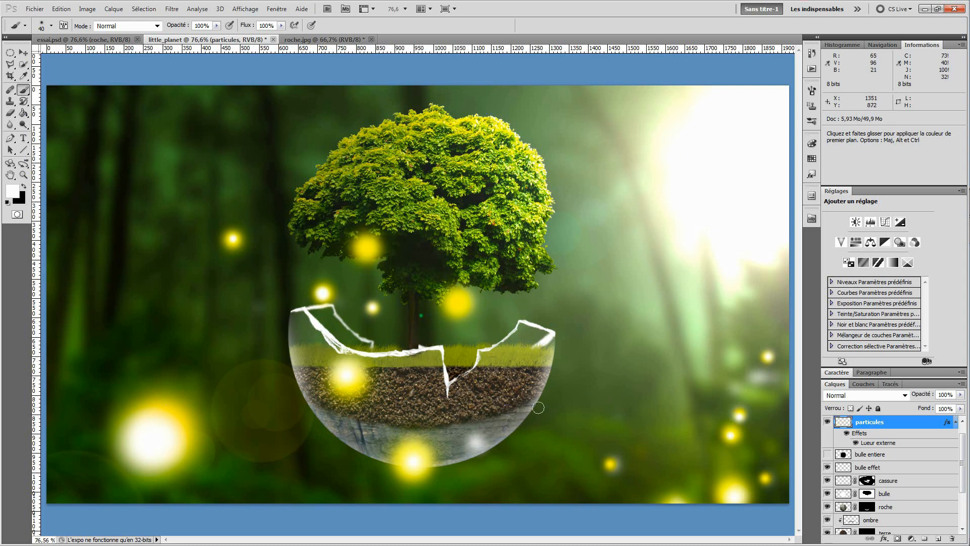
Step: Set the brush size to 80 px and dab white cores into the two yellow particles just under the foliage
click(51, 25)
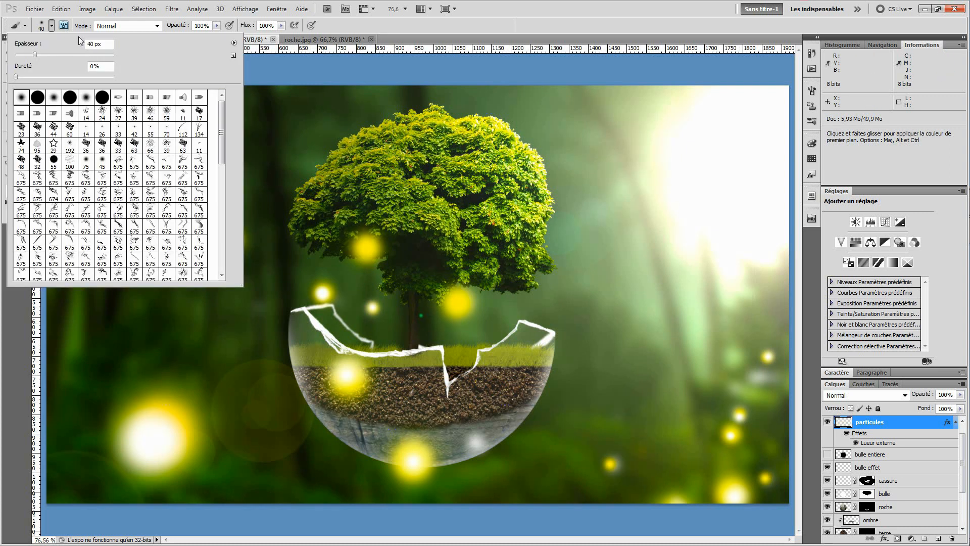
click(458, 303)
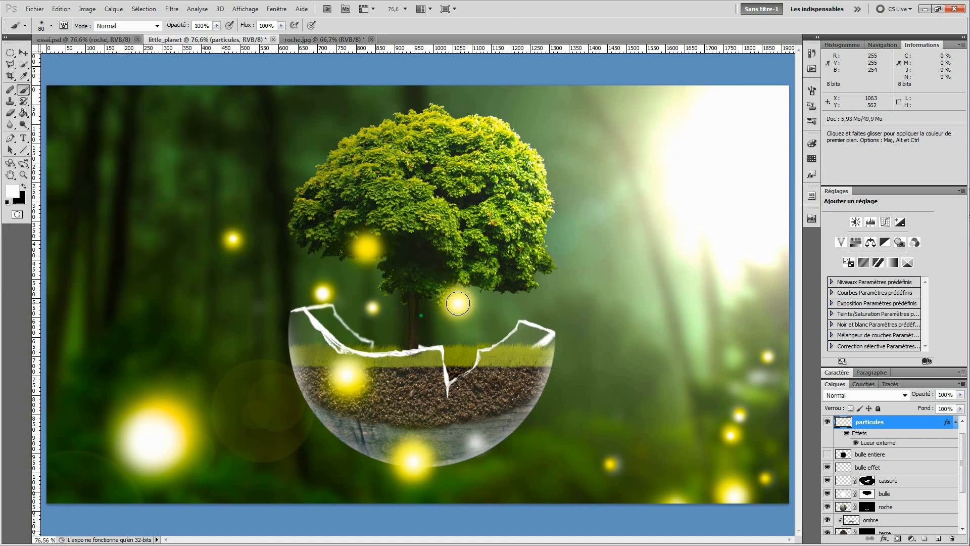
drag(363, 246, 367, 246)
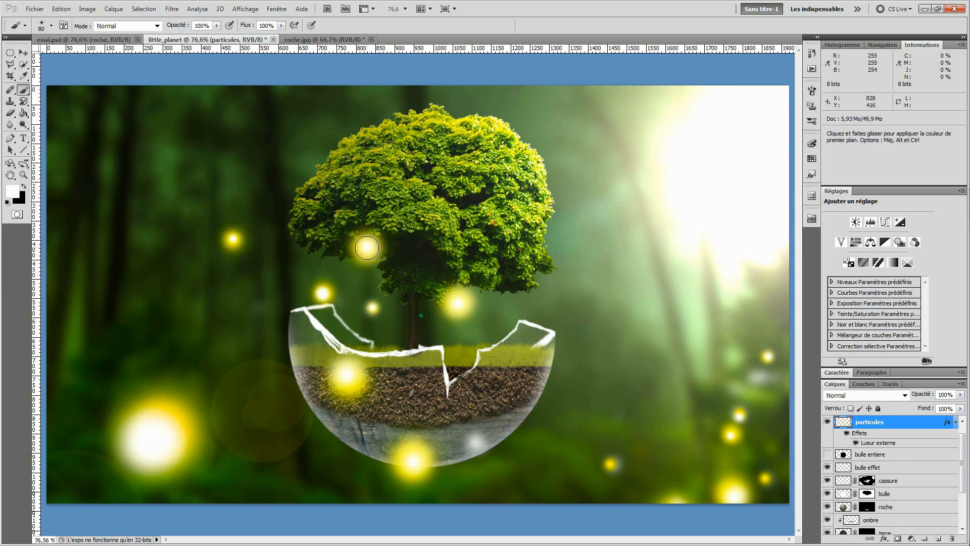
Step: Set the foreground color to bright green #63d407
click(13, 187)
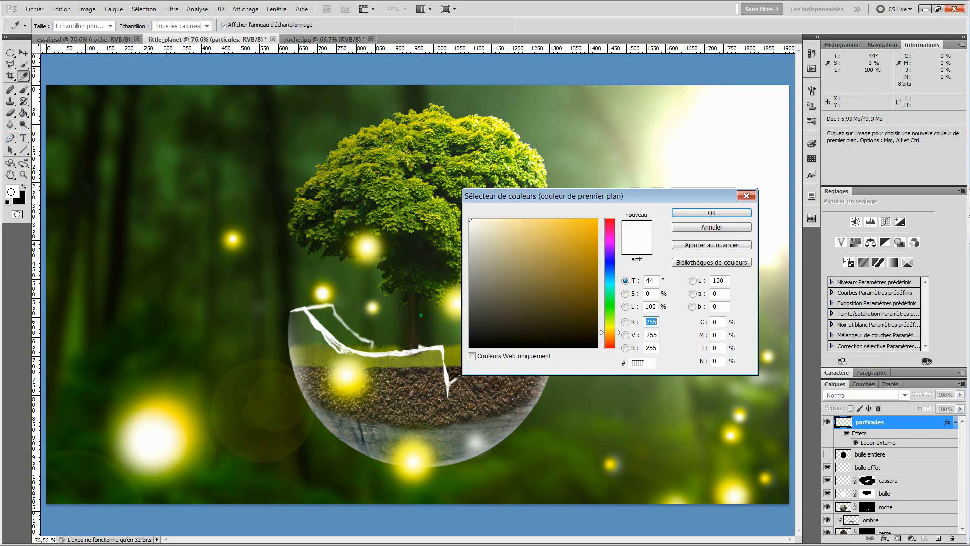
drag(611, 310, 610, 315)
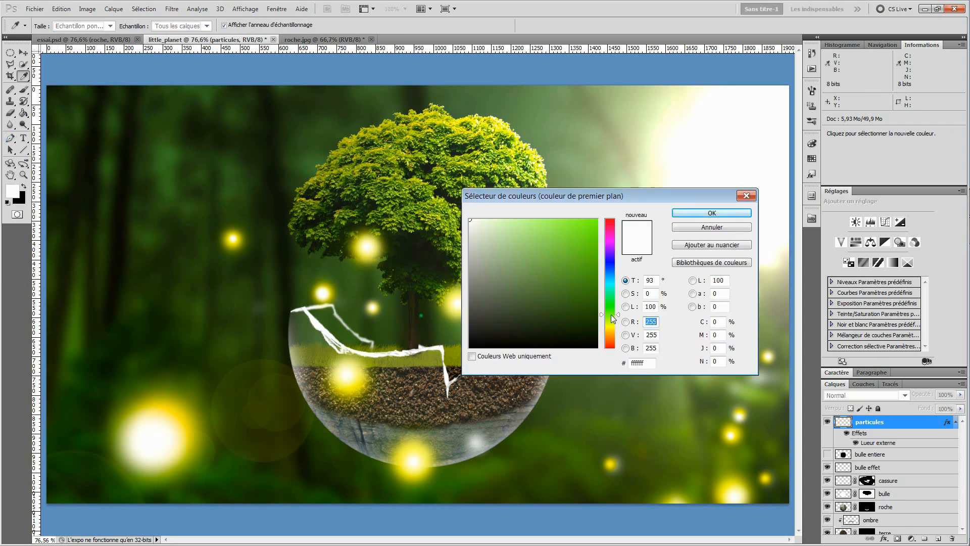
drag(589, 249, 593, 240)
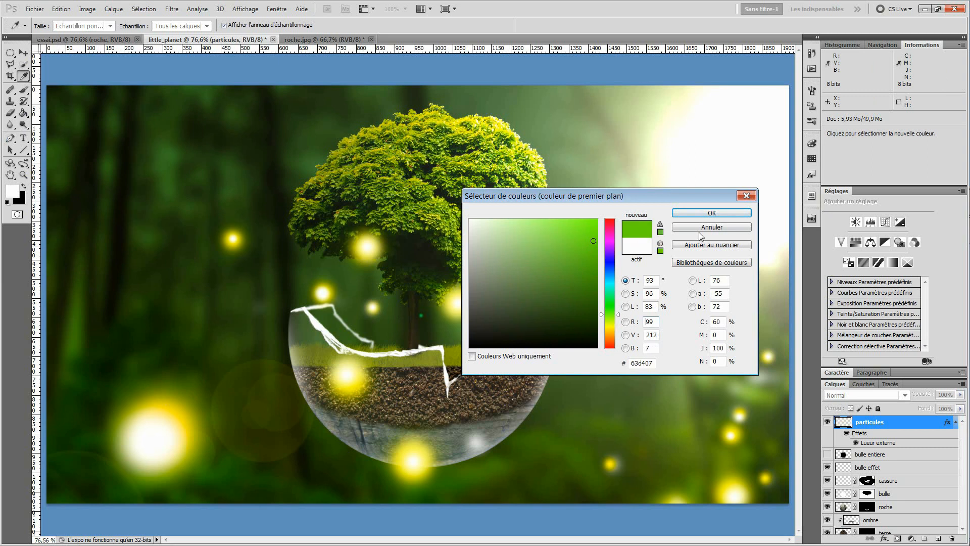
click(720, 218)
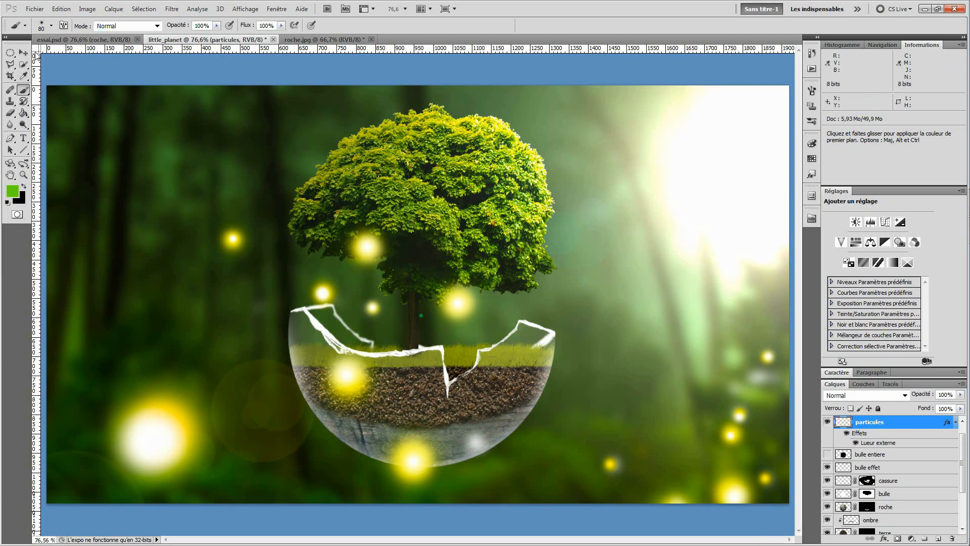
Step: Sample the dark green of the forest floor just right of the bubble as the Brush color
click(24, 75)
click(542, 434)
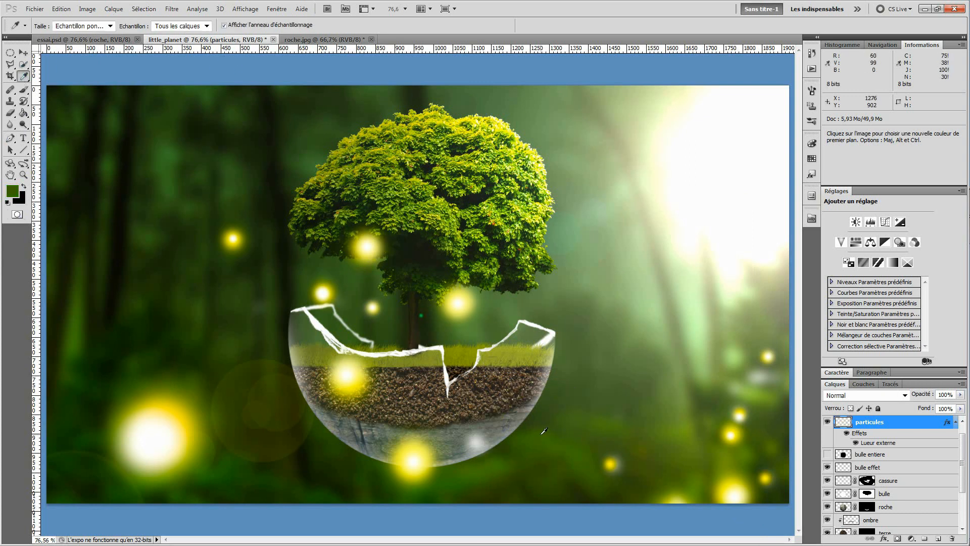
click(23, 90)
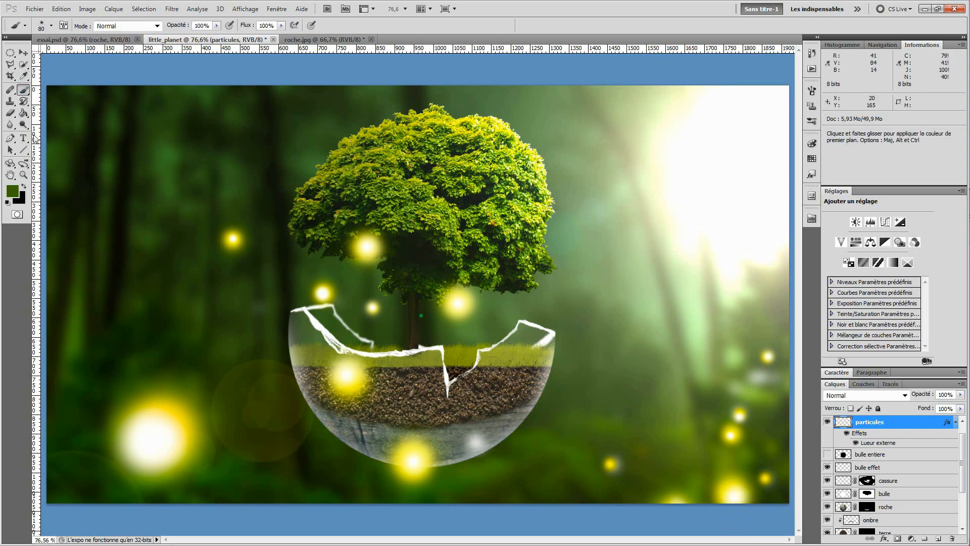
Step: Set the brush size to 110 px
click(51, 26)
click(110, 43)
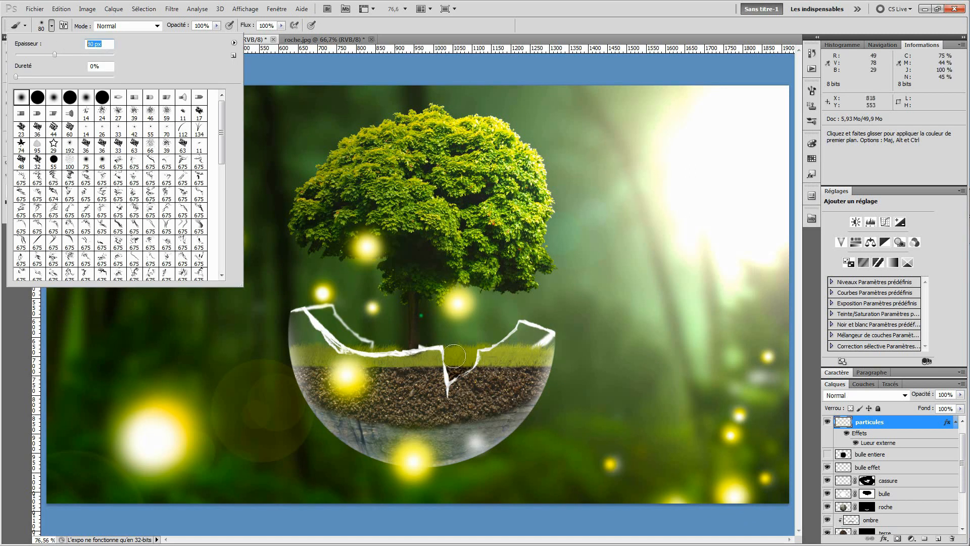
text(110)
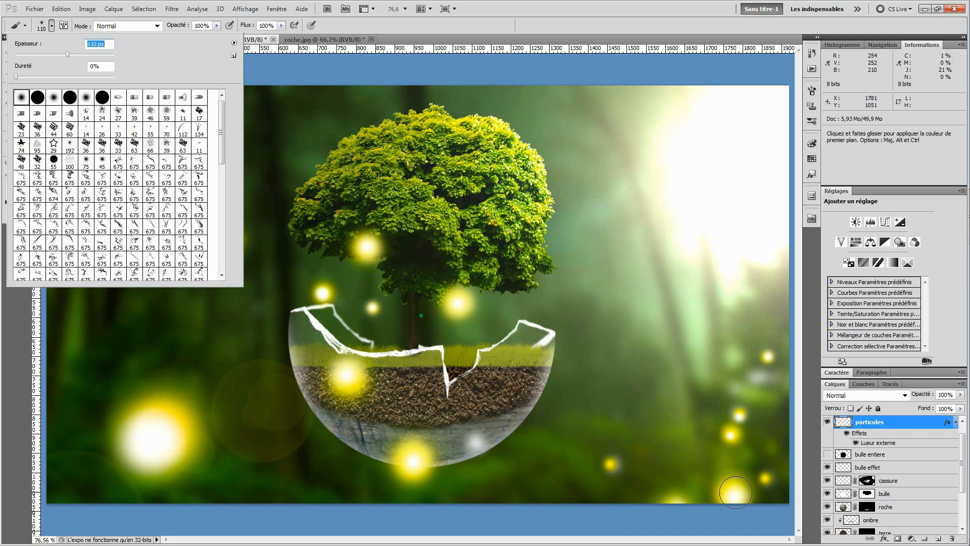
key(Return)
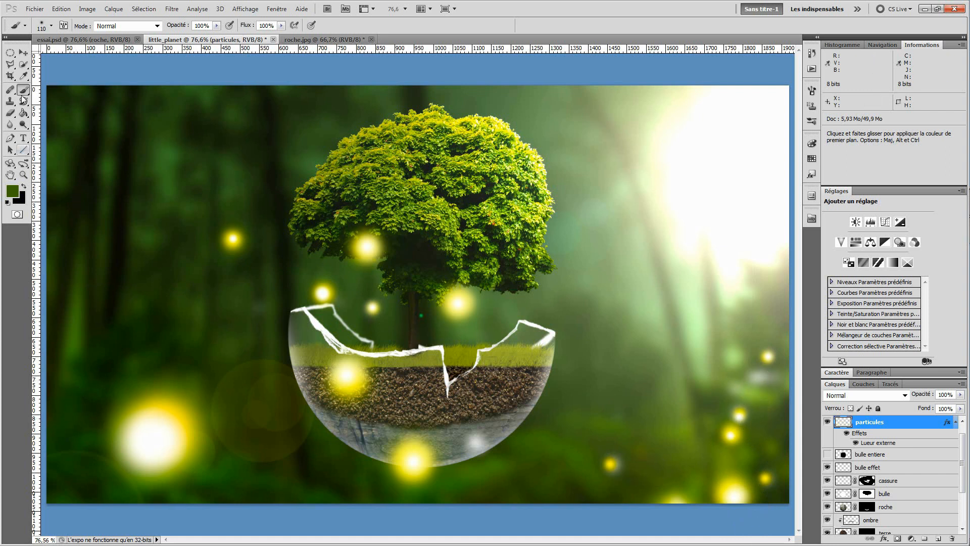
Step: Enlarge the brush size to 200 px
click(41, 26)
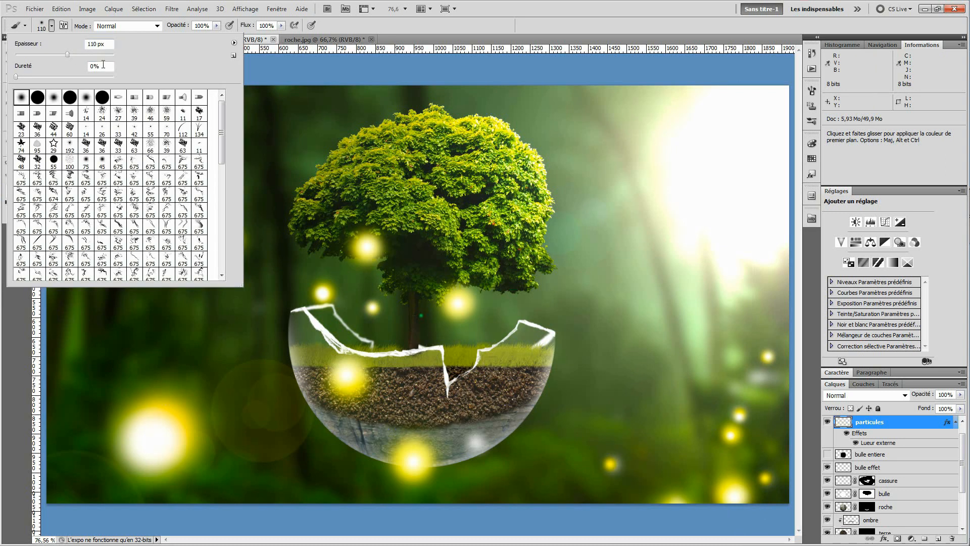
drag(108, 44, 84, 44)
key(shift+Up)
key(shift+Up)
key(shift+Up)
key(shift+Up)
key(shift+Up)
key(shift+Up)
key(shift+Up)
key(shift+Up)
key(shift+Up)
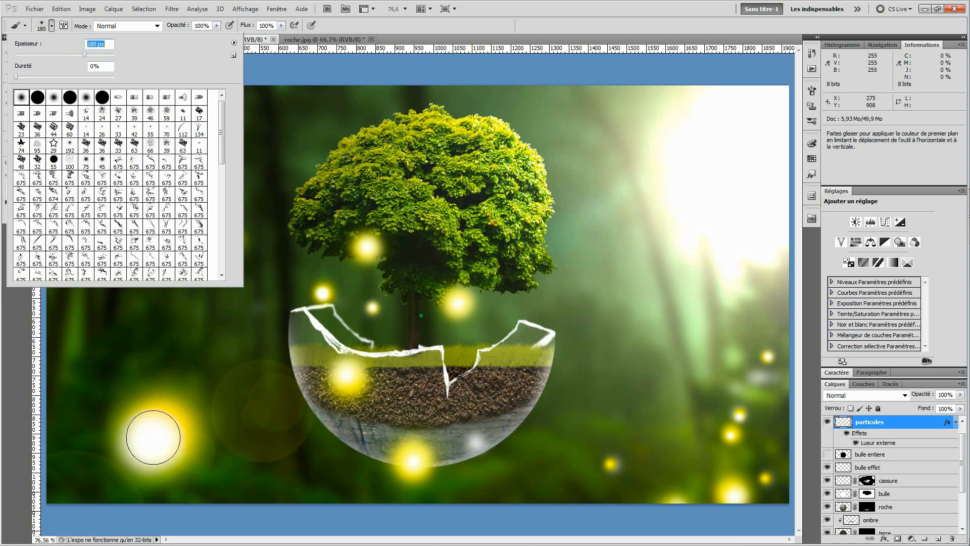
key(Return)
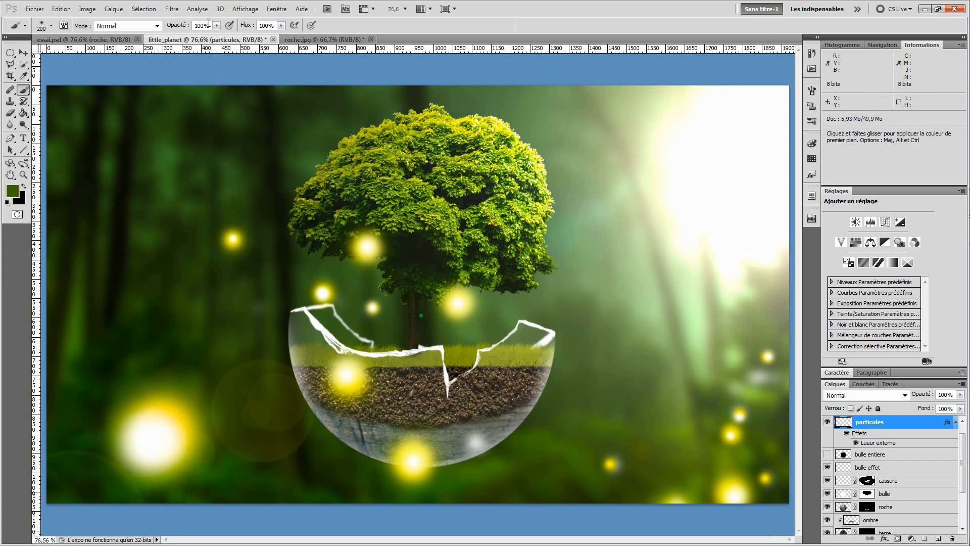
Step: Lower the brush opacity to 62% and try a dark green dab on the large particle left of the bubble, undoing it
drag(170, 32, 166, 35)
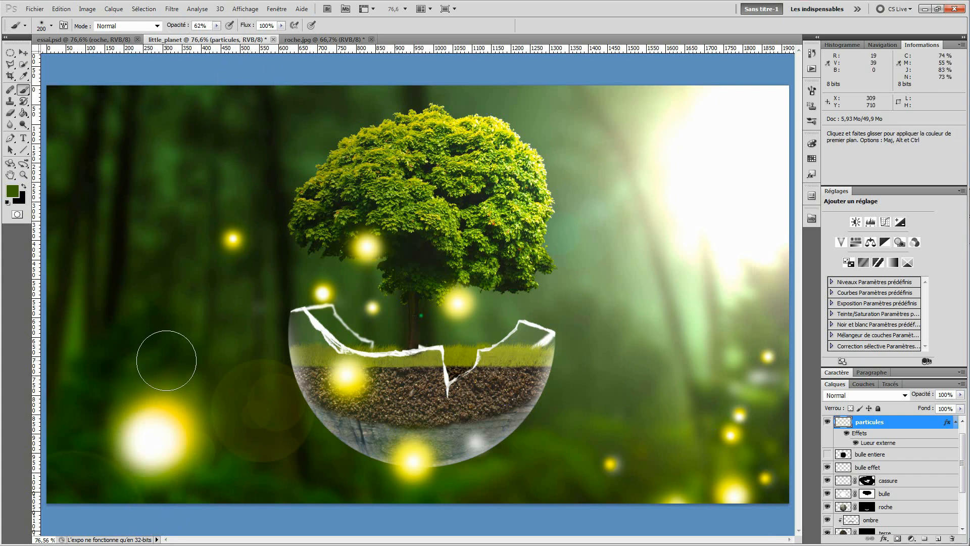
click(149, 442)
key(ctrl+z)
Step: Change the foreground color to orange #ffa800 and return to the Brush
click(13, 191)
click(619, 333)
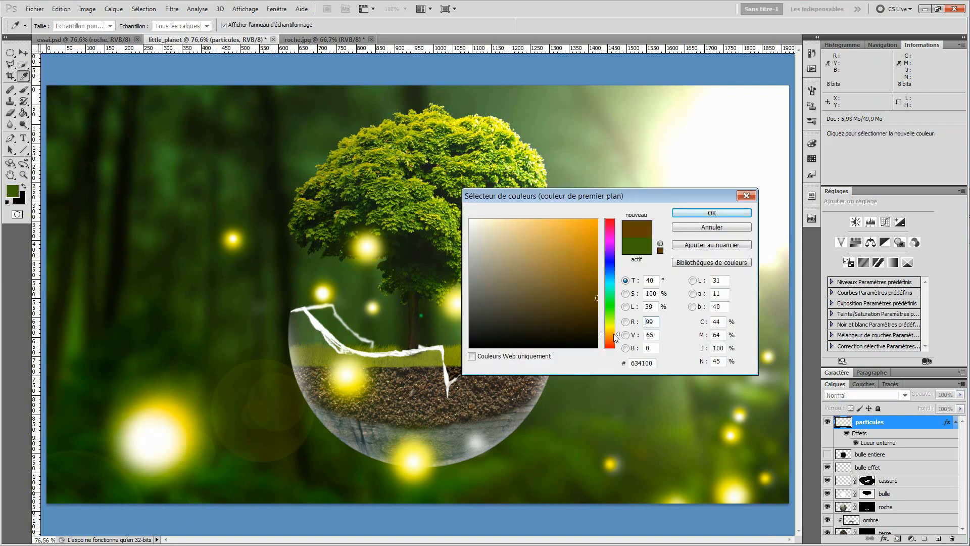
drag(553, 234, 656, 201)
click(706, 211)
key(b)
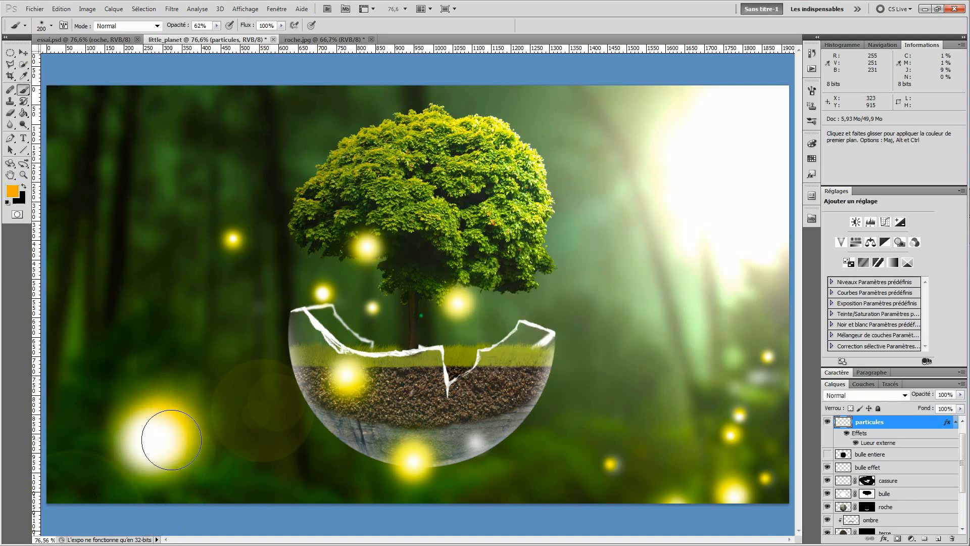
Step: Try orange dabs on the core of the large particle left of the bubble, undoing them
click(155, 446)
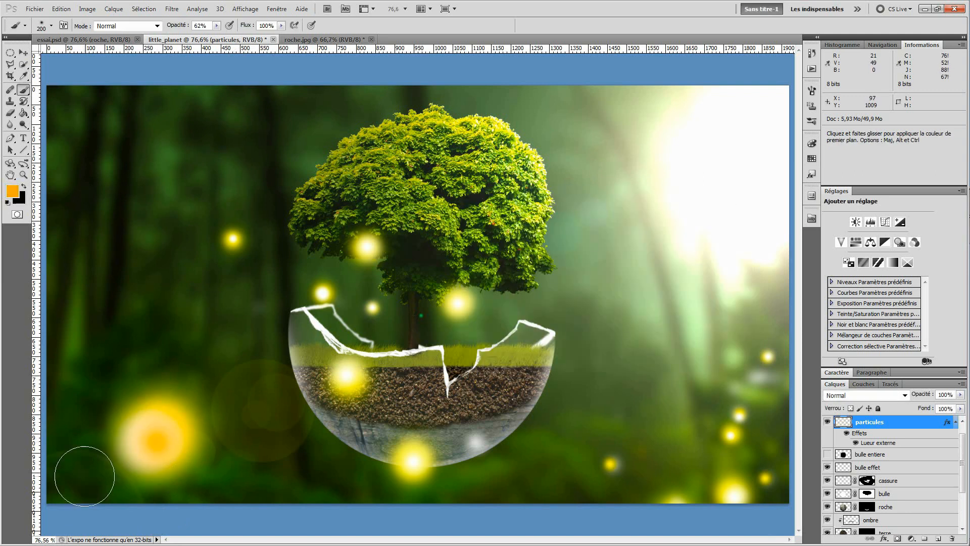
key(ctrl+z)
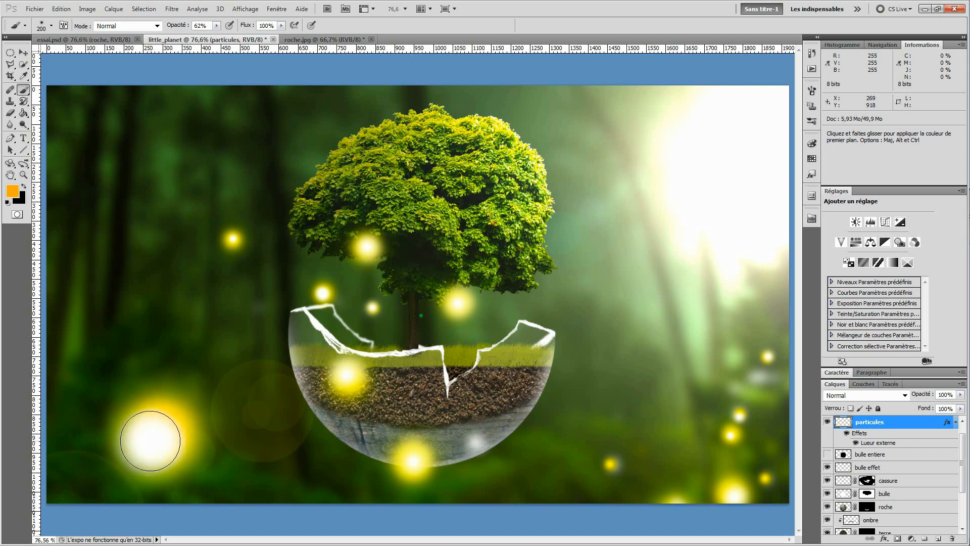
click(146, 437)
click(143, 454)
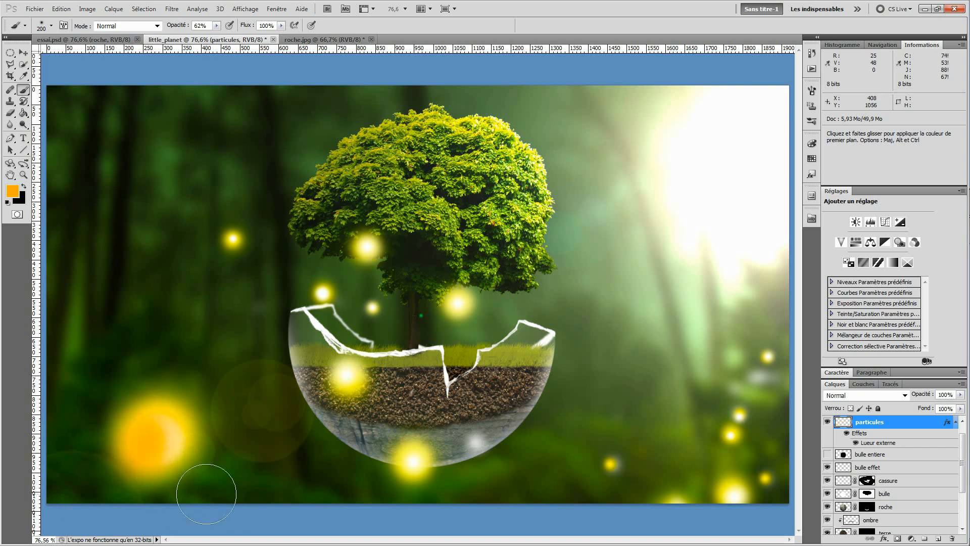
key(ctrl+z)
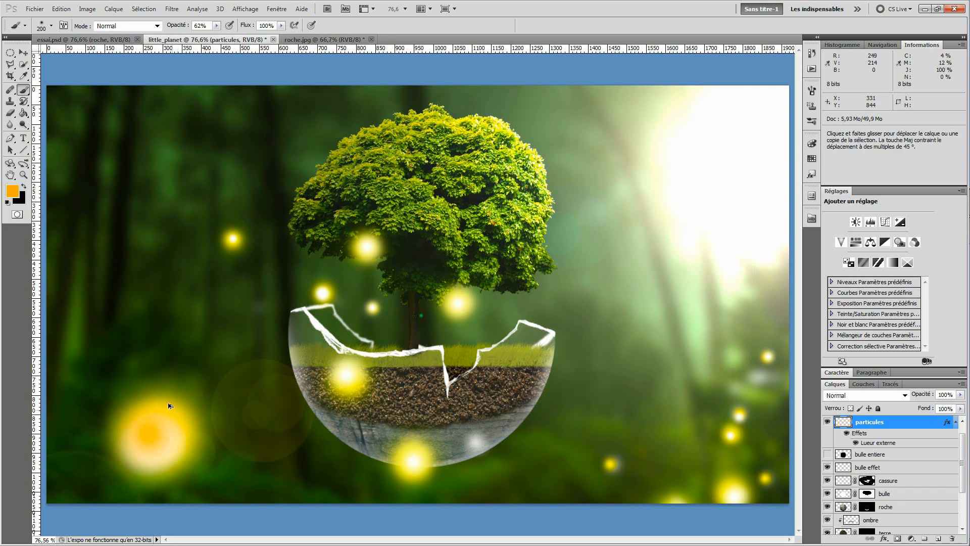
Step: Check the particle colors in essai.psd, and change the orange swatch to yellow #f6ff00 as the background color in little_planet
click(60, 40)
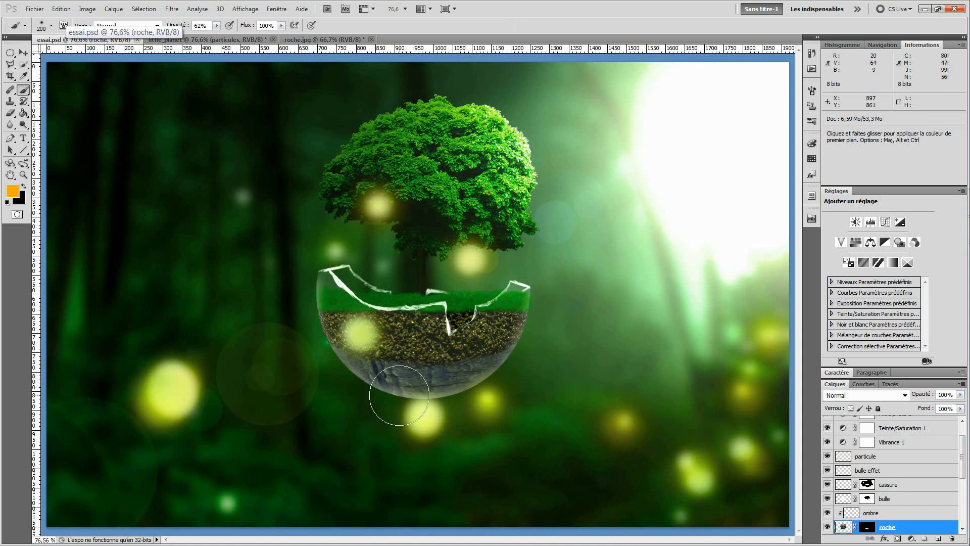
click(212, 42)
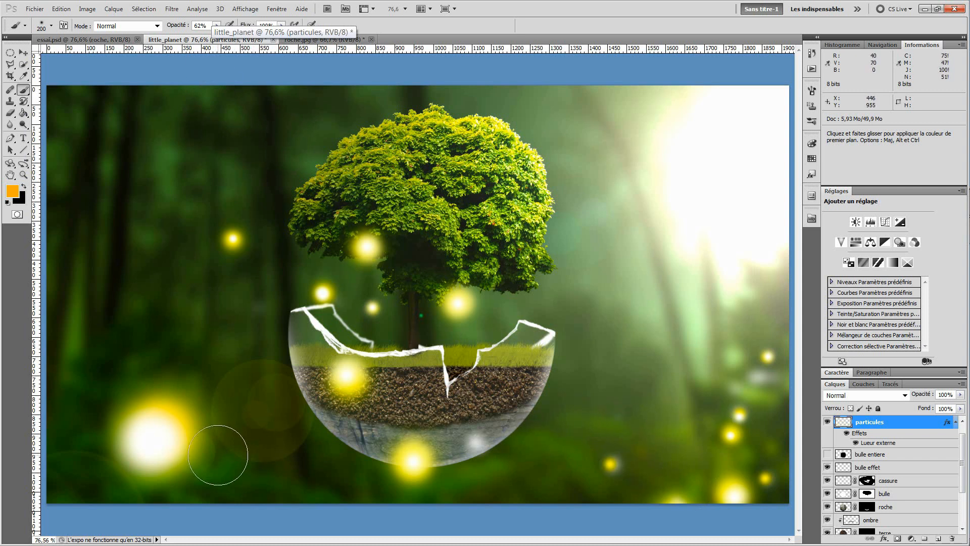
click(28, 187)
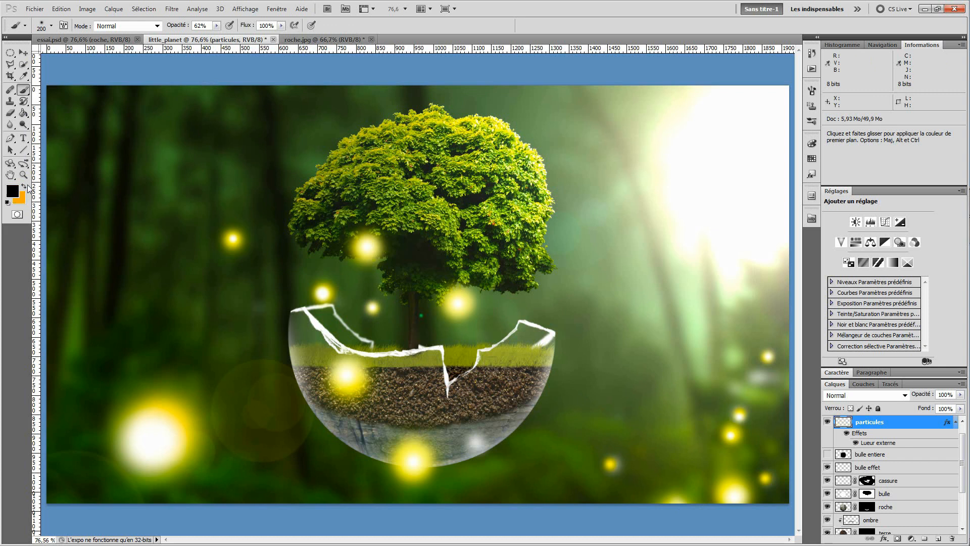
click(20, 198)
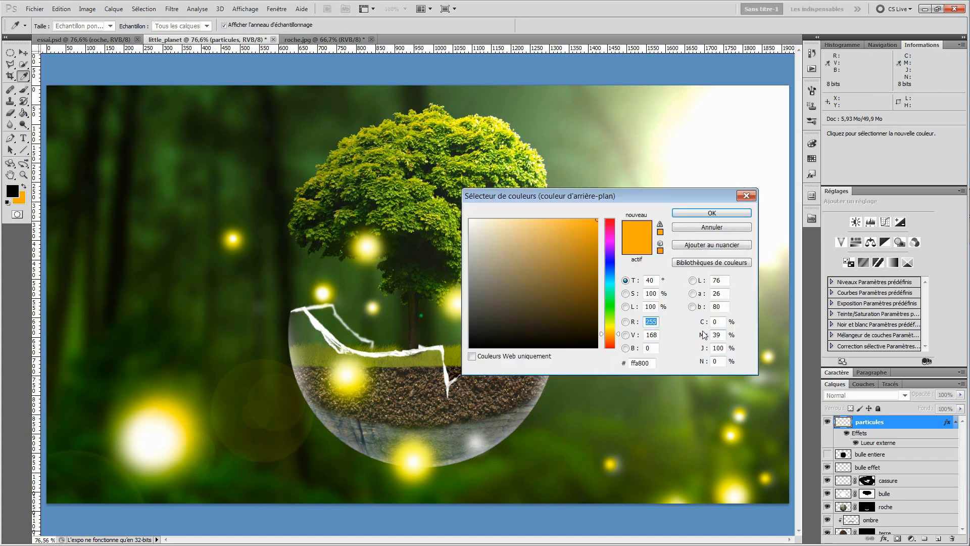
drag(621, 331, 610, 325)
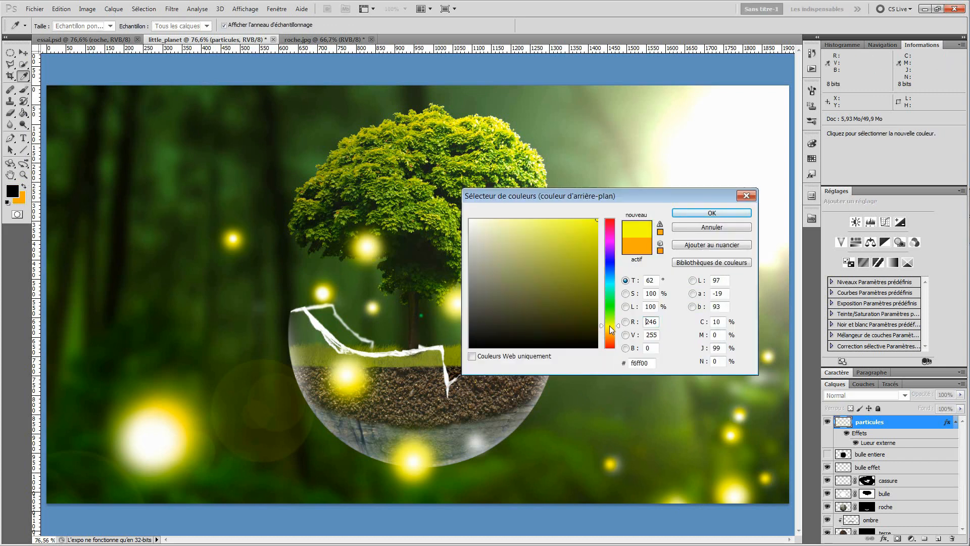
click(679, 218)
key(b)
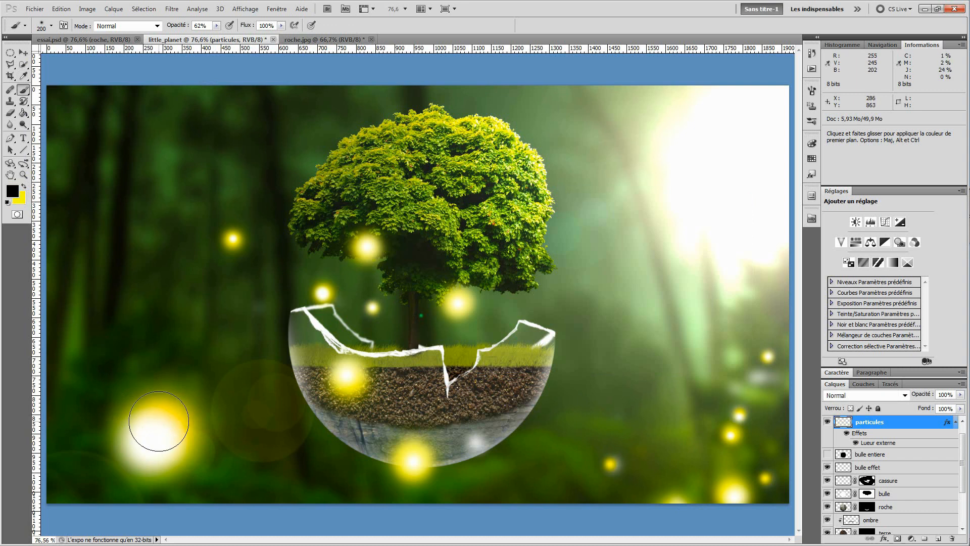
Step: Make the yellow the foreground color and try it on the large left particle, undoing this dab and the black one before it
click(162, 427)
key(ctrl+z)
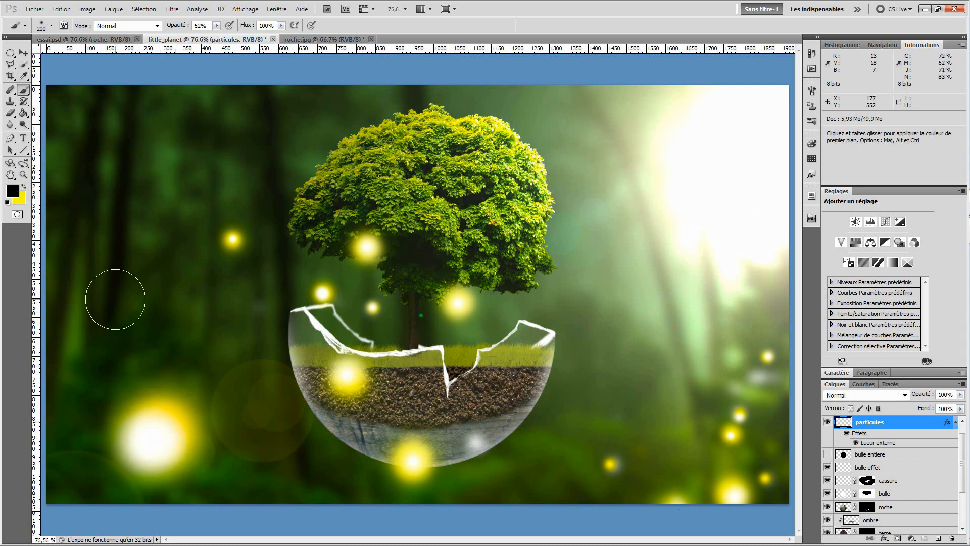
click(24, 186)
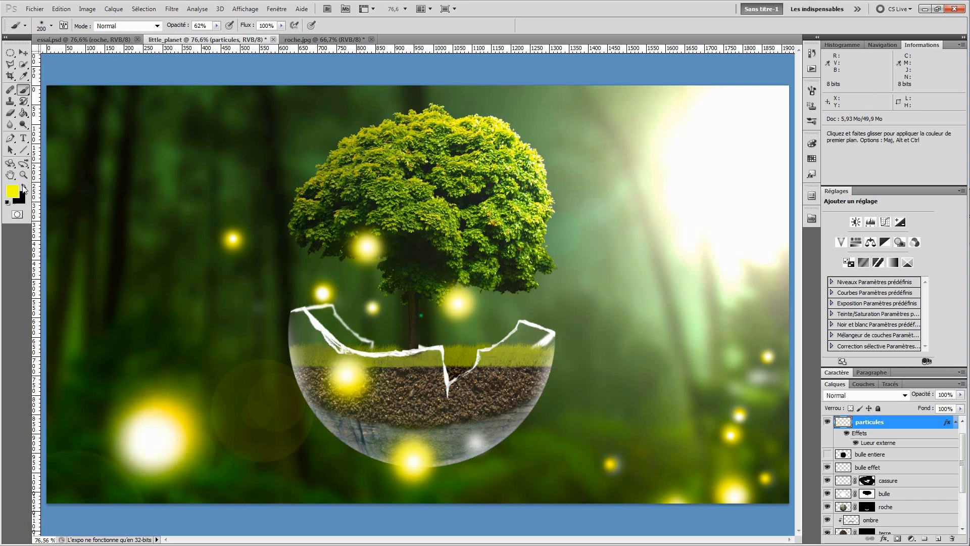
click(152, 427)
key(ctrl+z)
key(ctrl+z)
Step: Lower the brush opacity to 23% and tint yellow the large left particle and those over the soil, at the bubble's base and near the lower-right corner
click(216, 25)
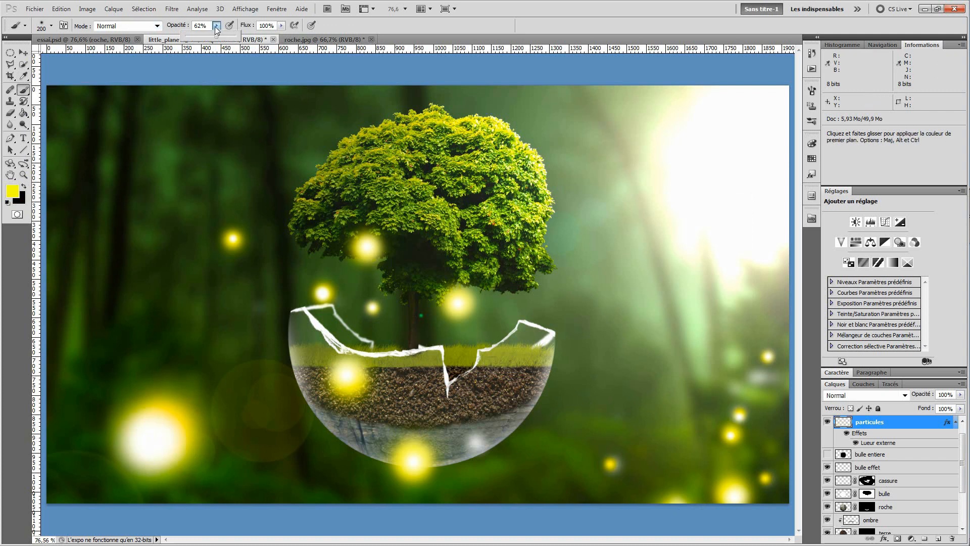
drag(216, 38, 198, 38)
click(154, 429)
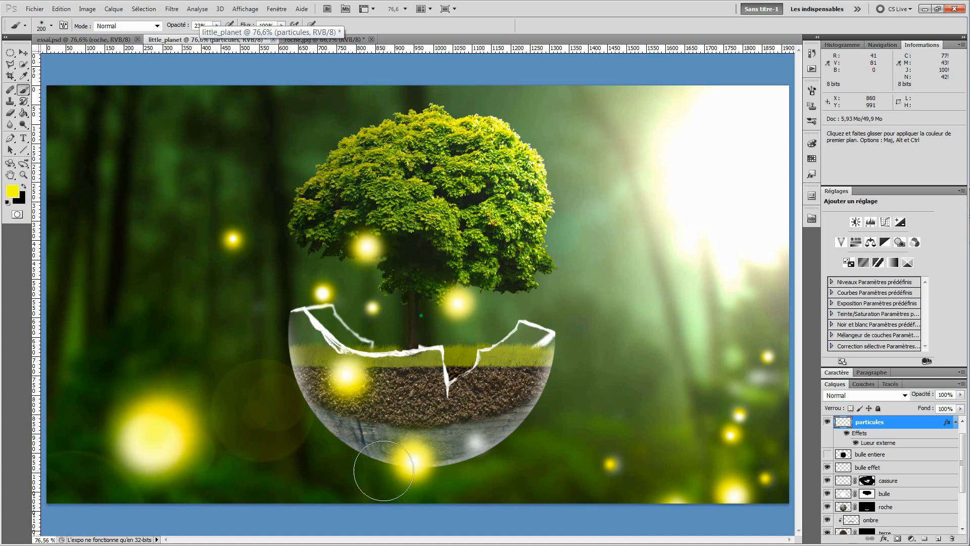
click(416, 464)
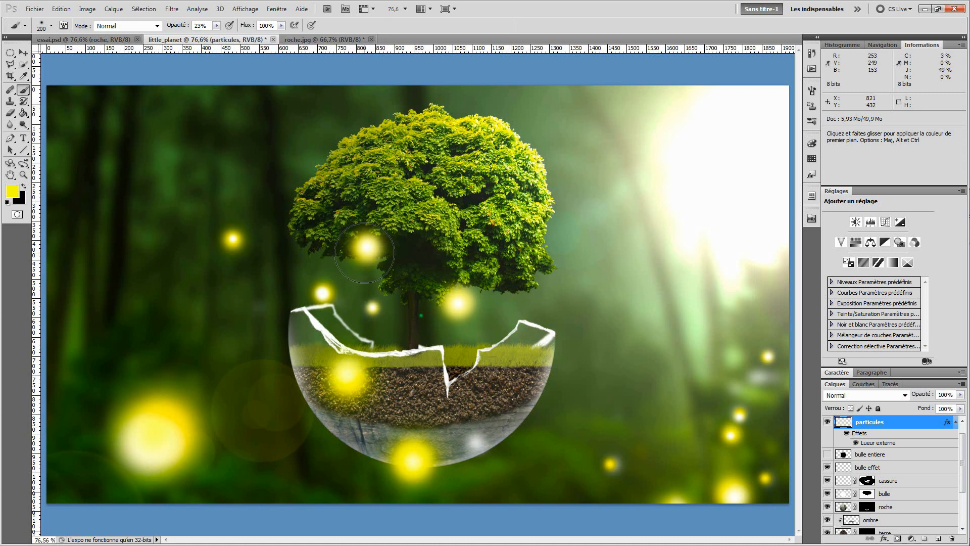
click(734, 493)
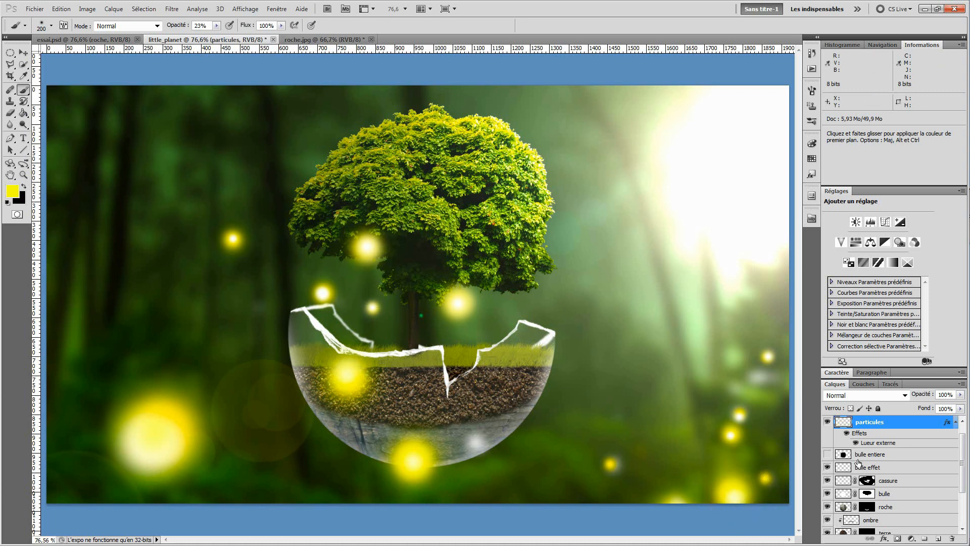
Step: Set the foreground color to green #09da0e and try a dab on the small particle near the image's right edge, undoing the dab
click(23, 186)
click(24, 186)
click(12, 191)
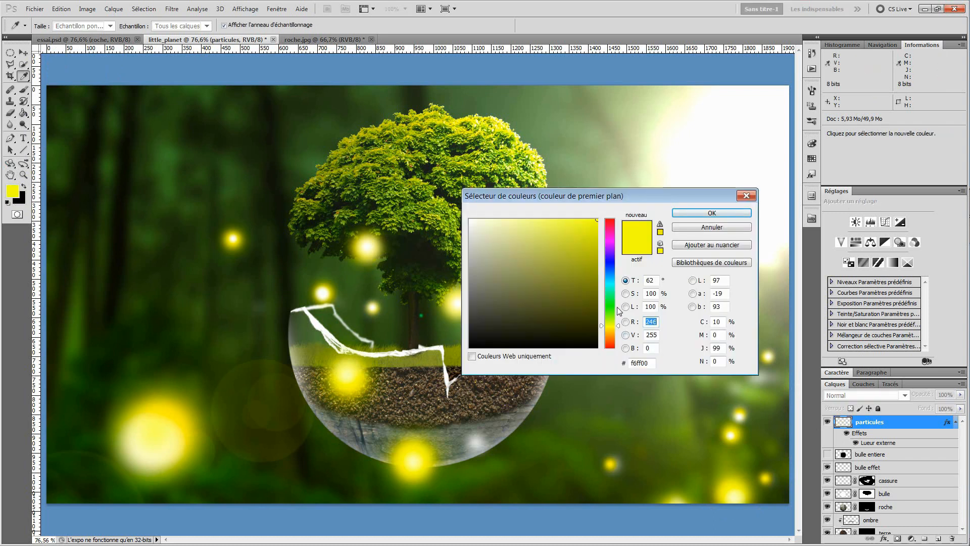
drag(617, 315, 605, 304)
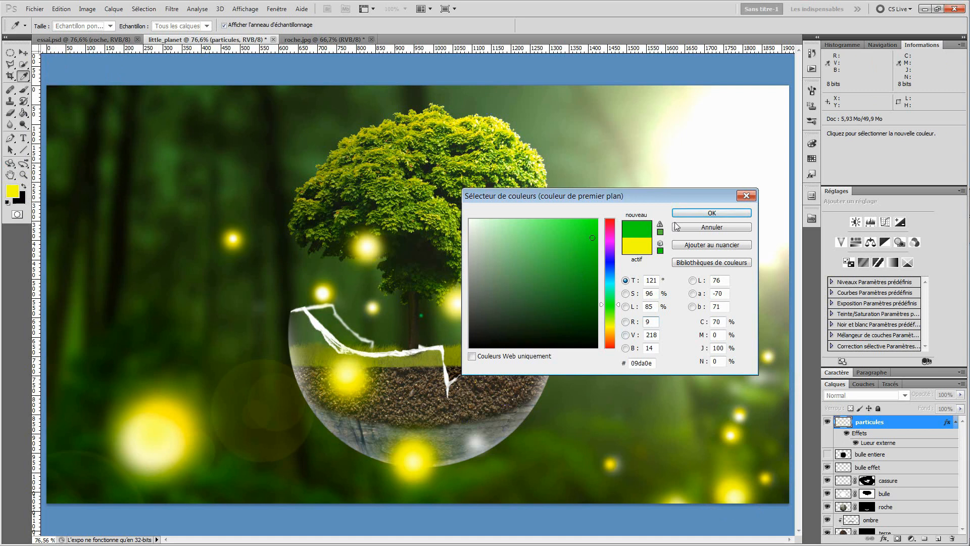
click(689, 213)
key(b)
click(768, 352)
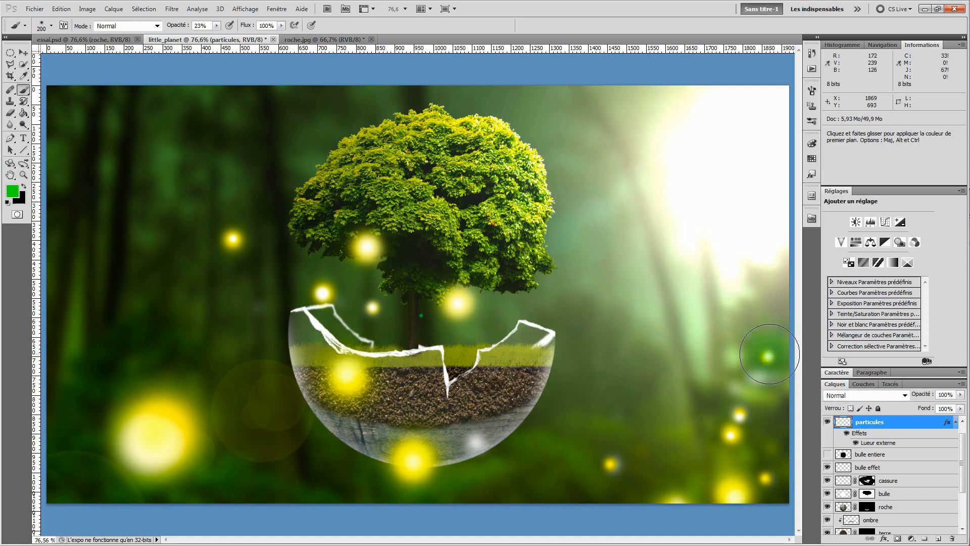
key(ctrl+z)
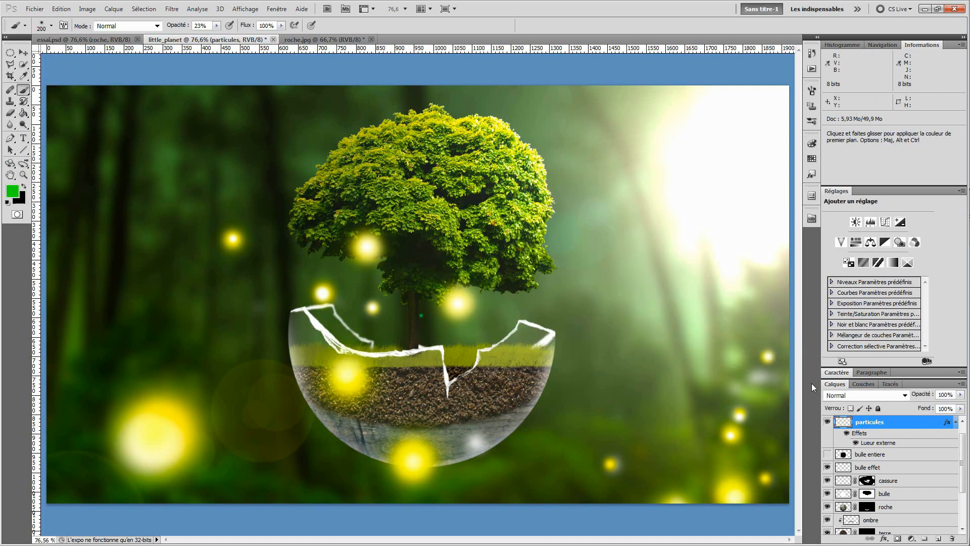
Step: Tint green the particles near the lower-right corner, at the bubble's base, beside the foliage and near the right edge, undoing the large left particle's dab
click(722, 507)
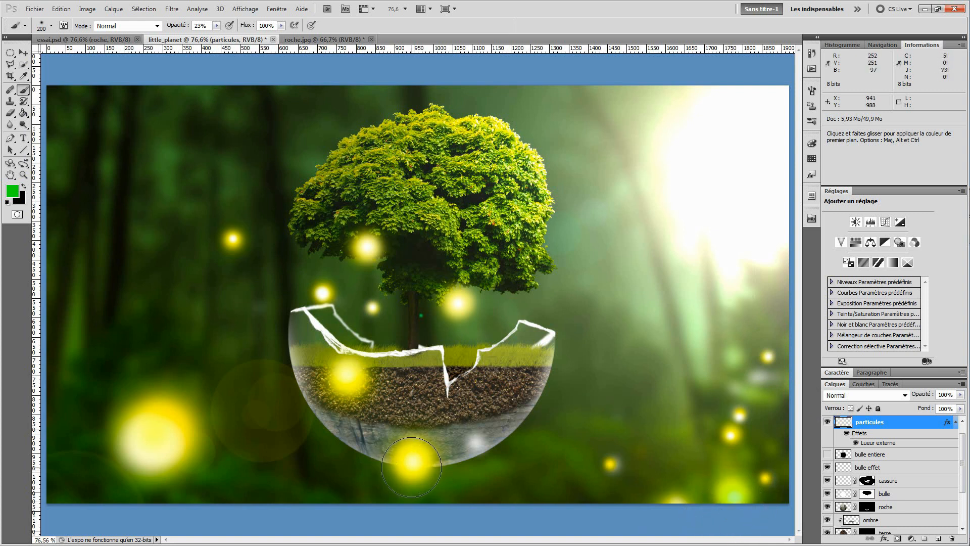
click(410, 461)
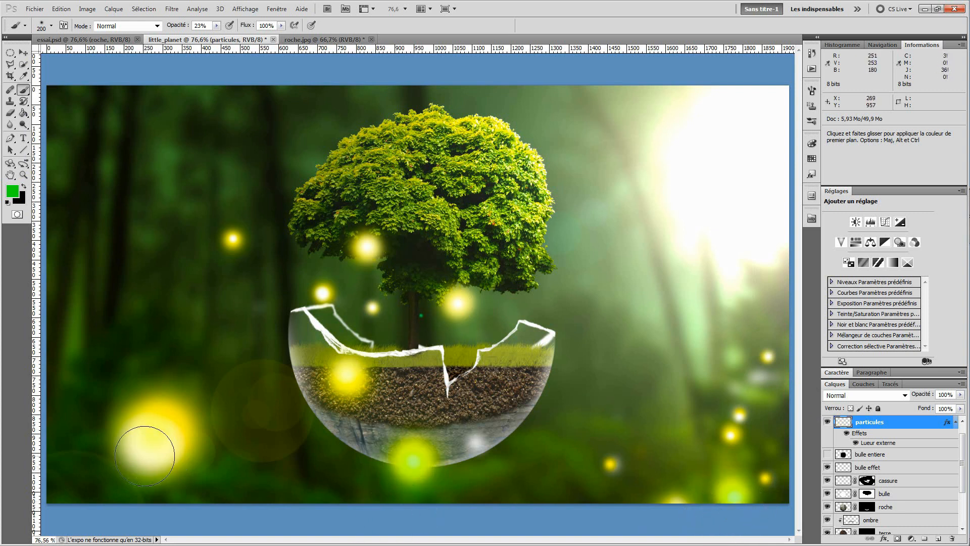
click(147, 448)
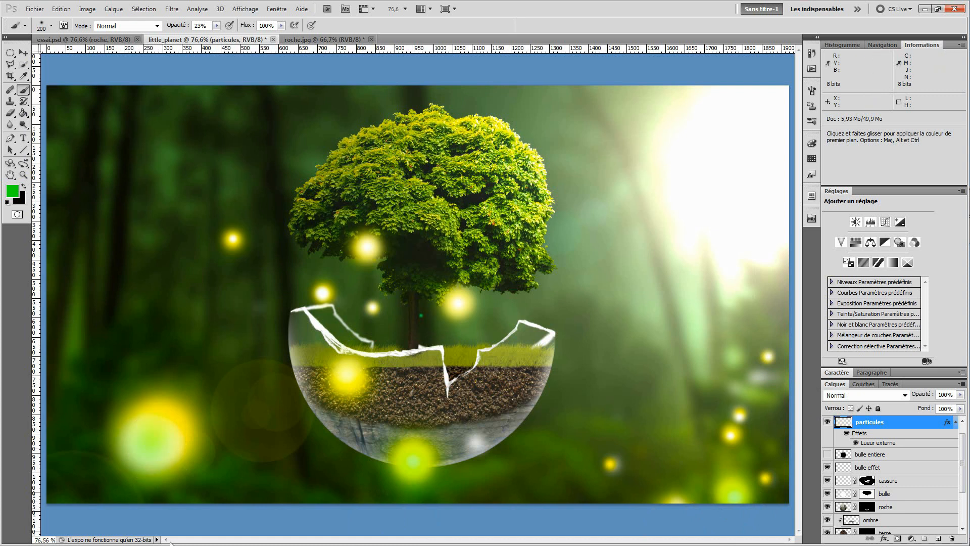
key(ctrl+z)
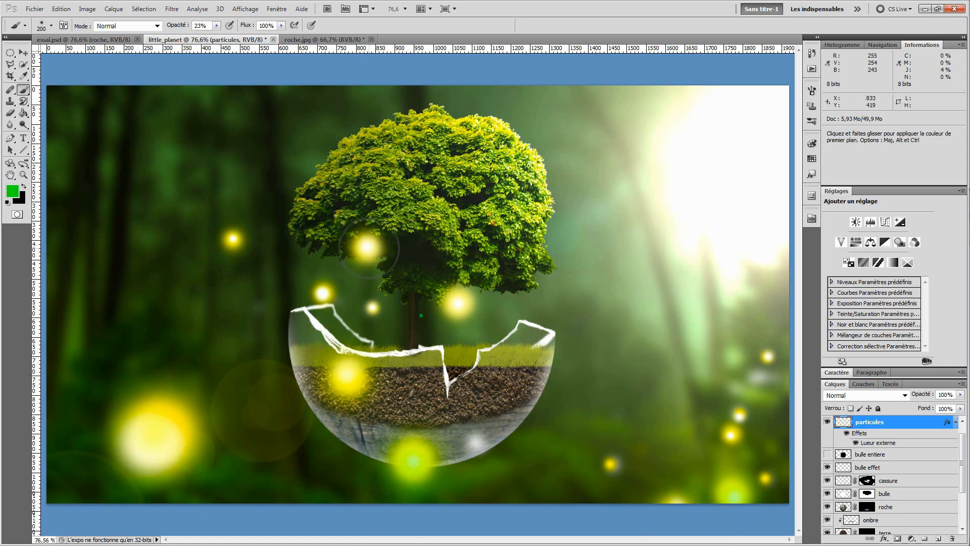
click(367, 247)
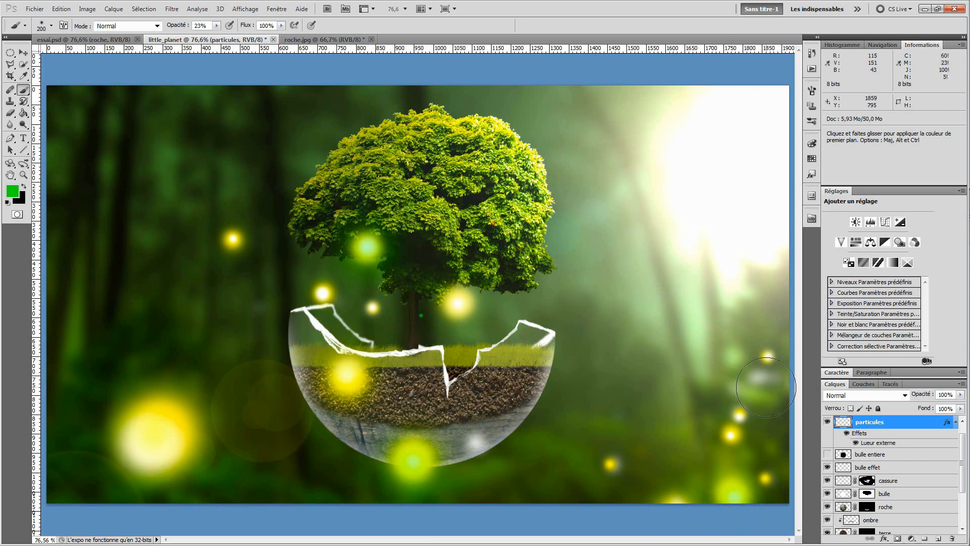
click(733, 441)
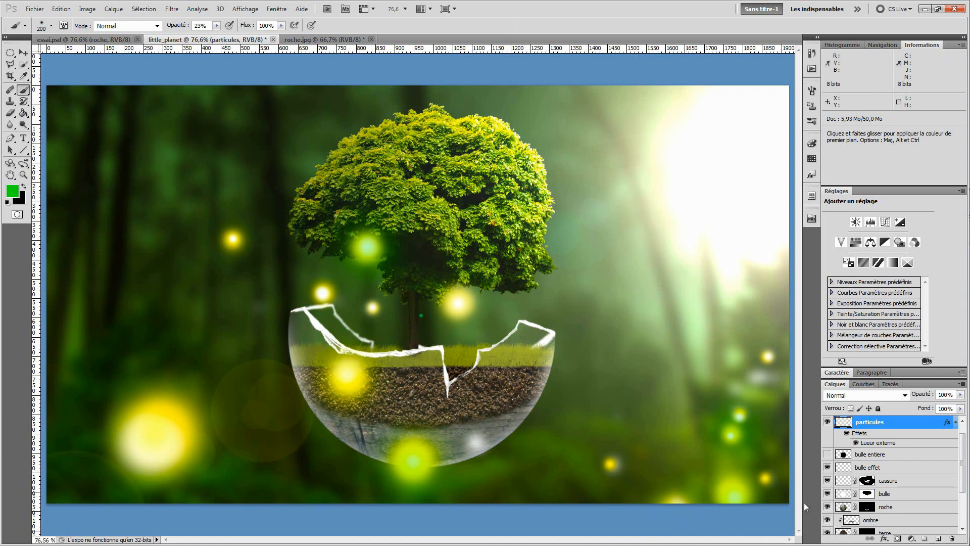
Step: Apply Levels to the background layer with the black input at 18 and the white input at 239
drag(962, 447, 963, 479)
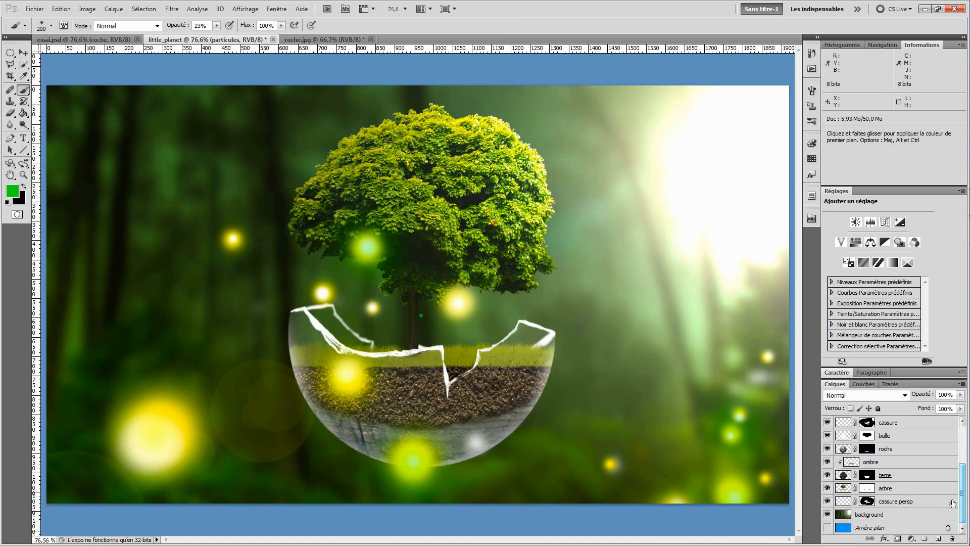
click(895, 514)
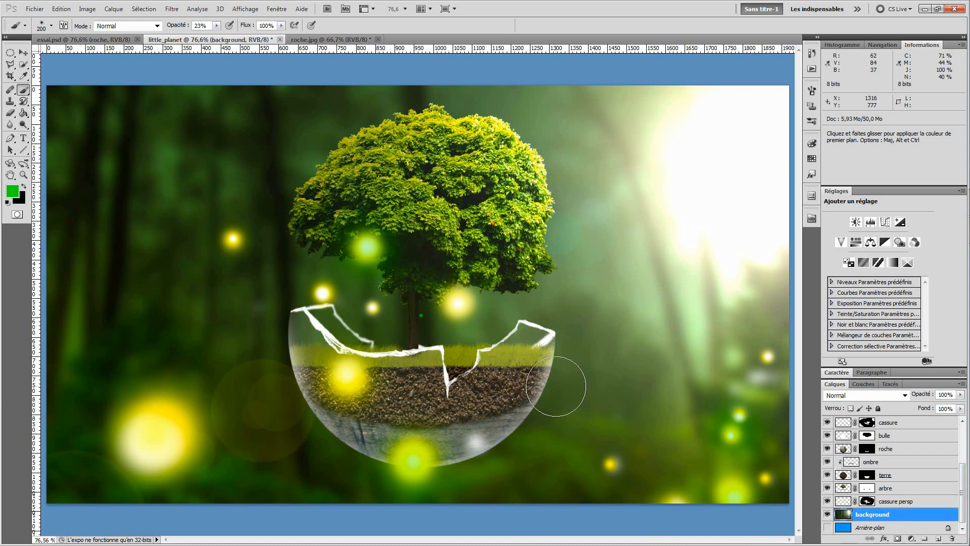
key(ctrl)
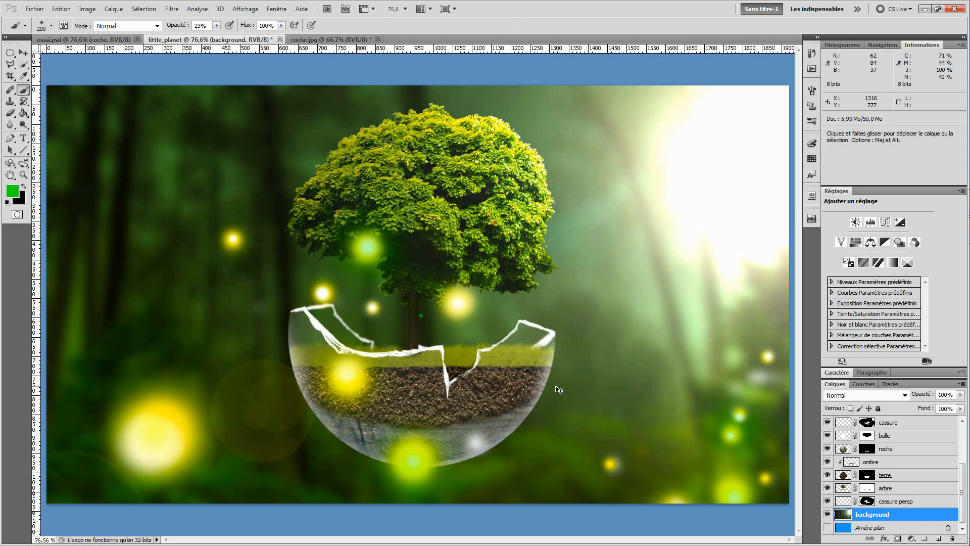
key(ctrl+l)
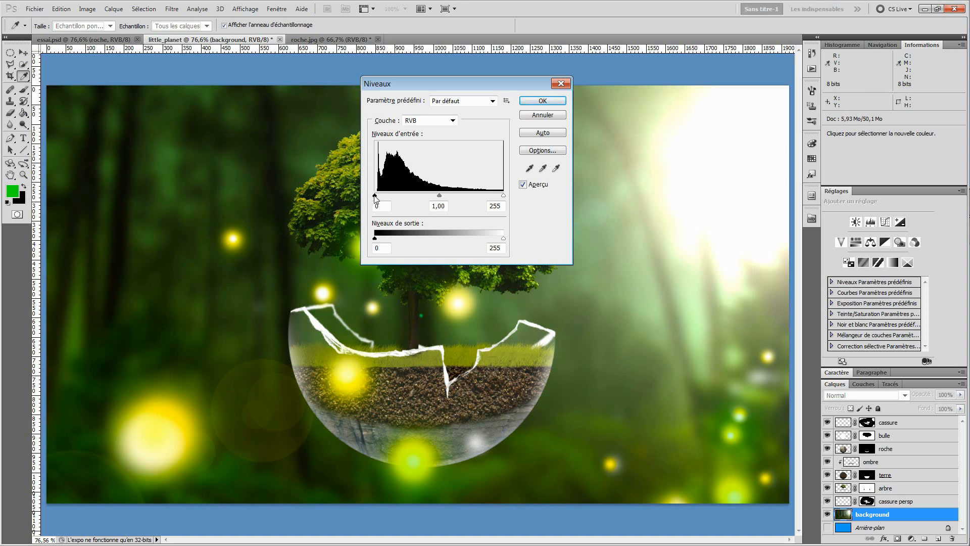
drag(375, 197, 384, 199)
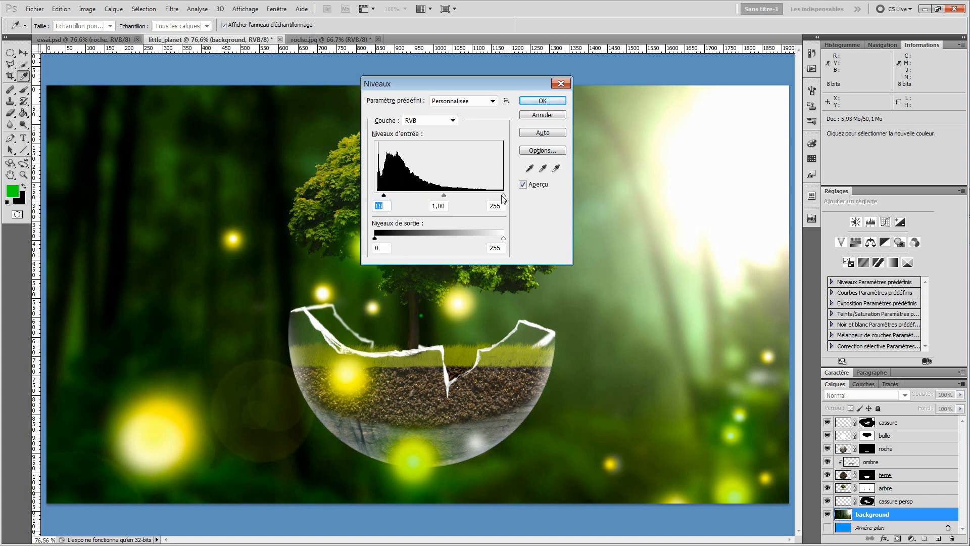
drag(501, 198, 495, 201)
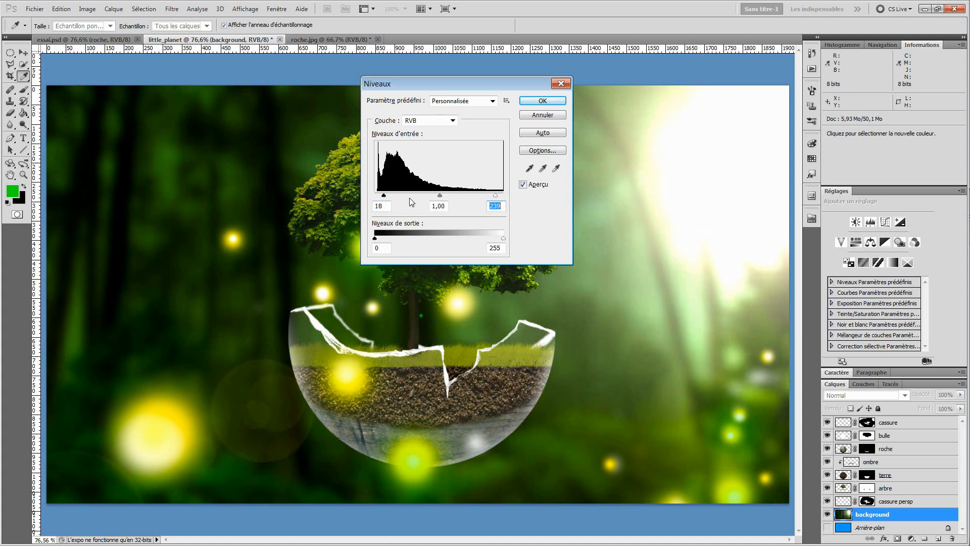
click(543, 101)
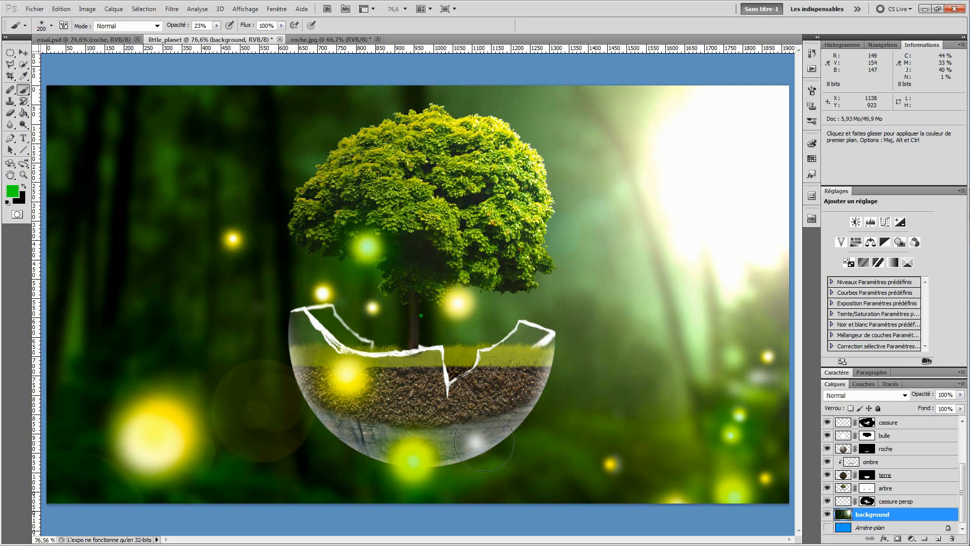
Step: Swap the foreground and background colors and change the green swatch to yellow #f6ff09
click(23, 186)
click(21, 200)
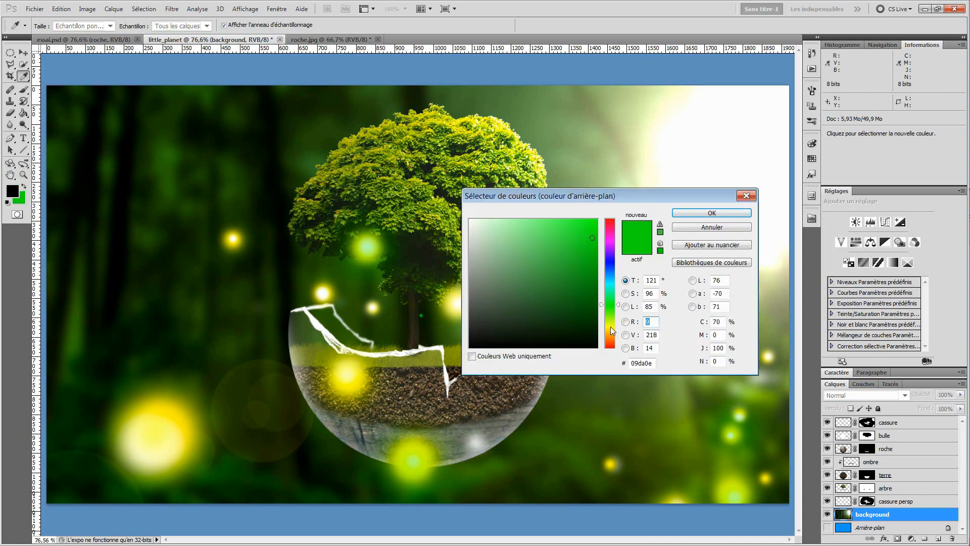
click(611, 327)
drag(593, 238, 594, 200)
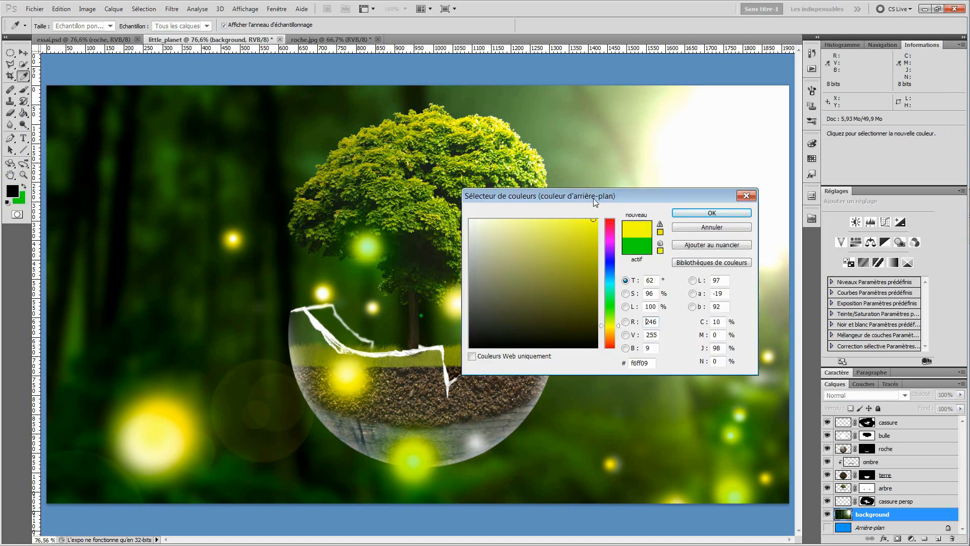
click(696, 215)
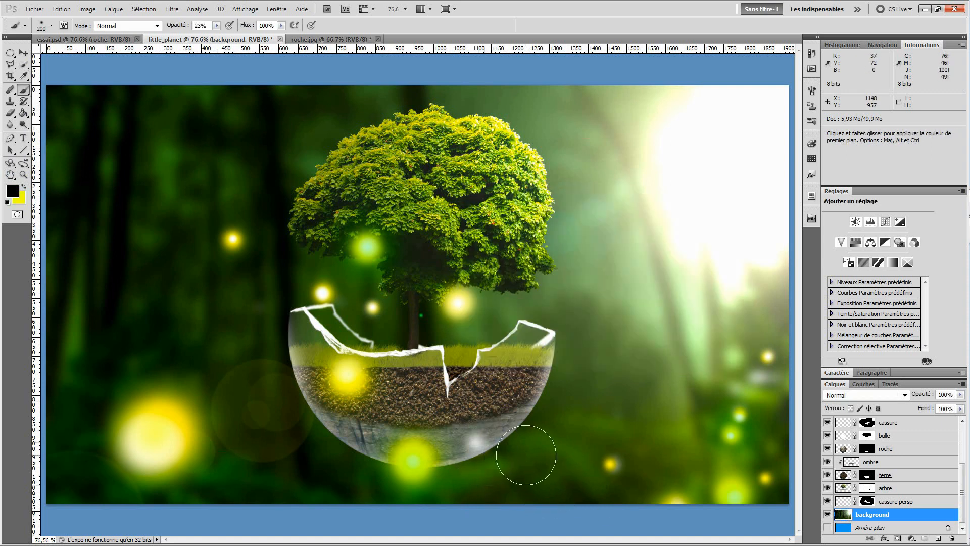
Step: Select the particules layer, undo the test dab on the white particle at the bubble's base, and make yellow the foreground color
drag(965, 486, 962, 449)
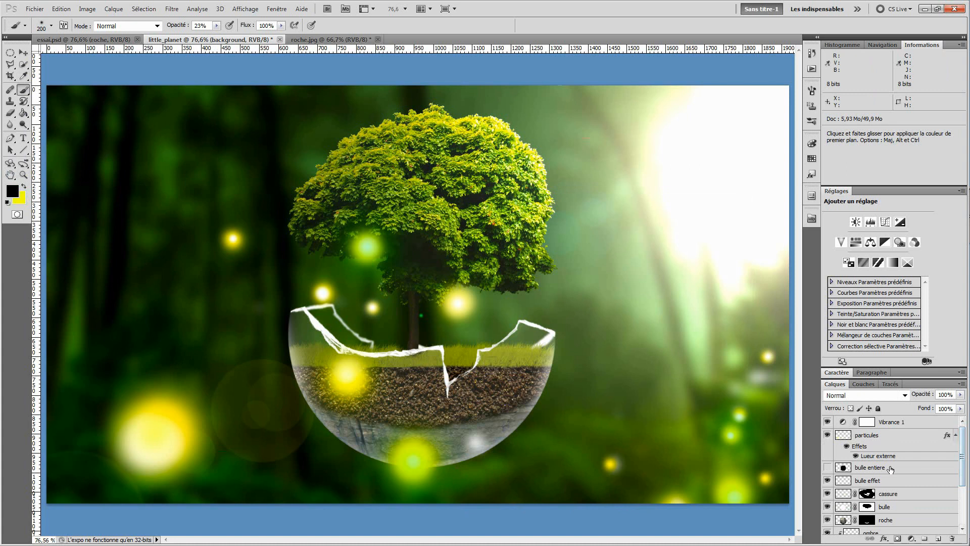
click(874, 434)
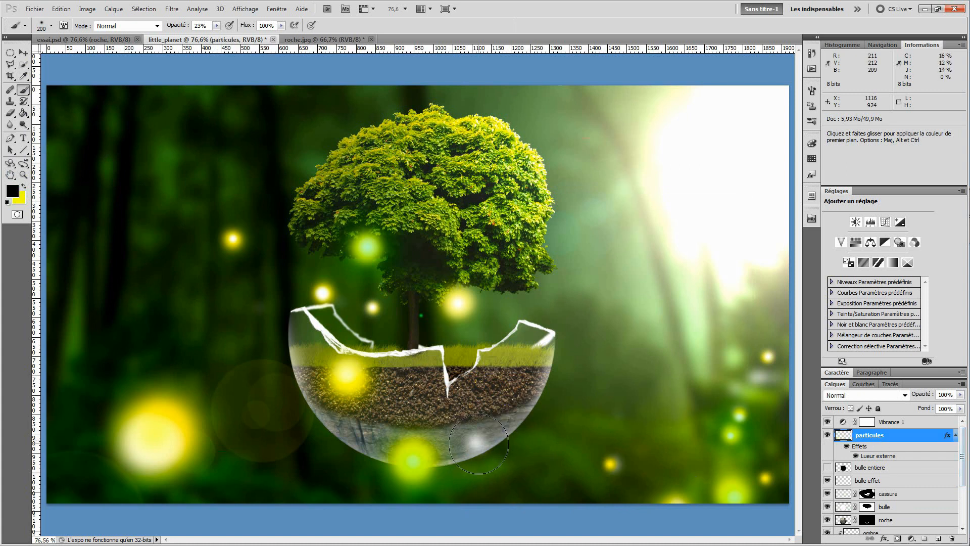
key(ctrl+z)
click(23, 188)
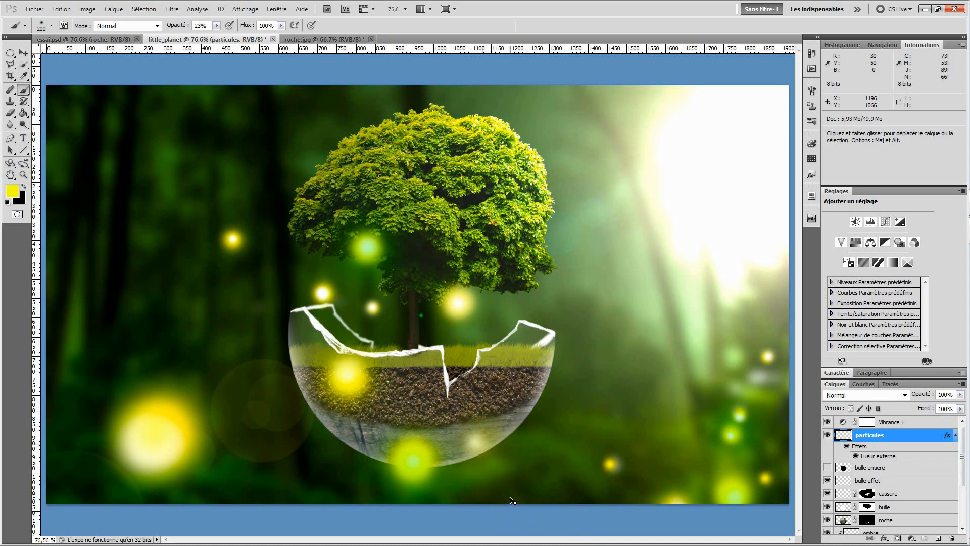
Step: Reduce the brush size to 60 px and tint yellow the white particle in the bubble's lower part
click(51, 25)
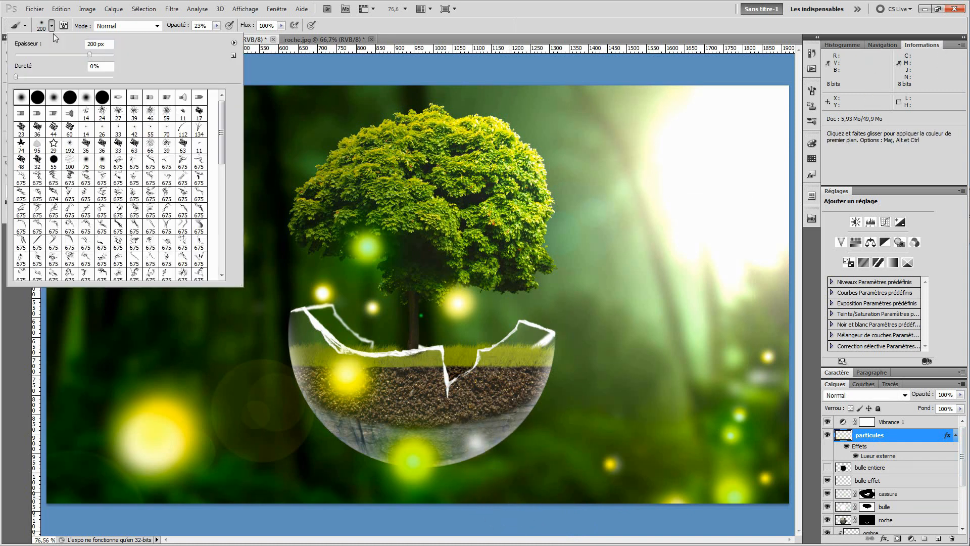
drag(104, 43, 49, 47)
key(shift+Down)
key(shift+Down)
key(shift+Down)
key(shift+Down)
key(shift+Down)
key(shift+Down)
key(shift+Down)
key(shift+Down)
key(shift+Down)
key(shift+Down)
key(shift+Down)
key(shift+Down)
key(shift+Down)
key(shift+Down)
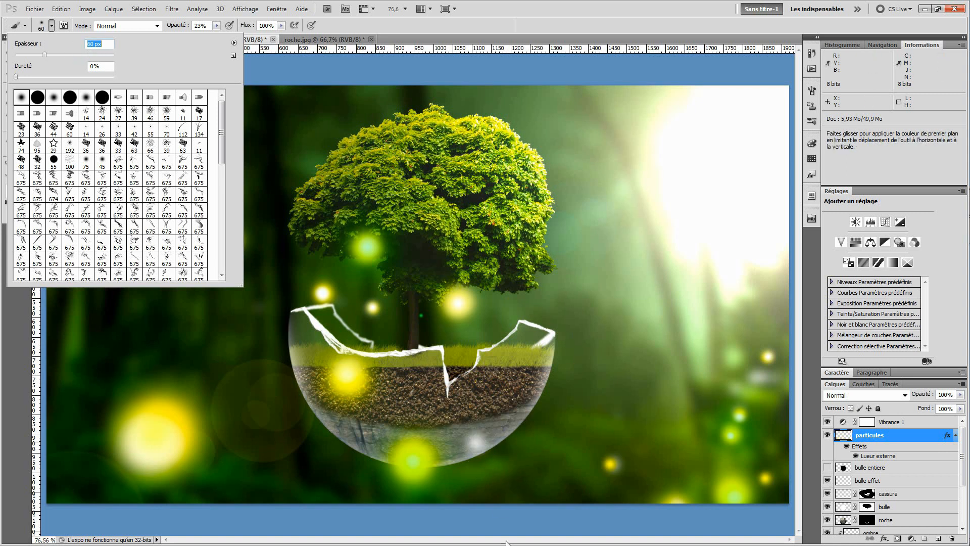
key(Return)
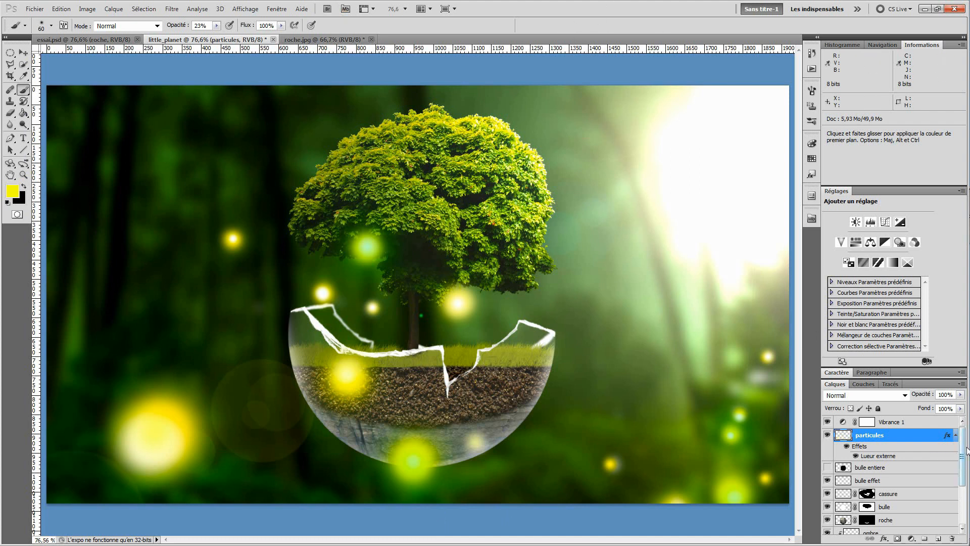
Step: Add a Hue/Saturation adjustment layer above the Vibrance 1 layer
mouse_move(965, 453)
mouse_down()
mouse_move(965, 464)
mouse_move(964, 450)
mouse_up()
click(892, 423)
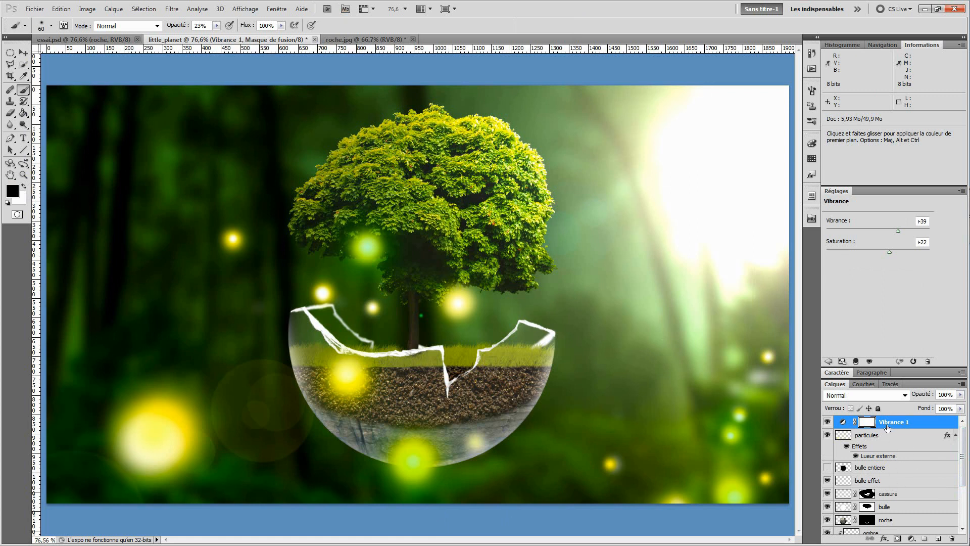
click(911, 540)
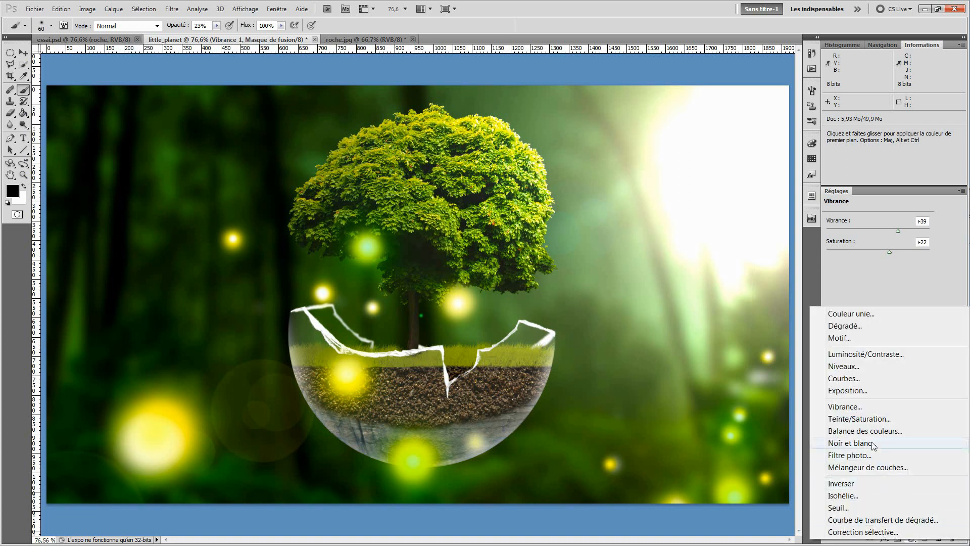
click(859, 419)
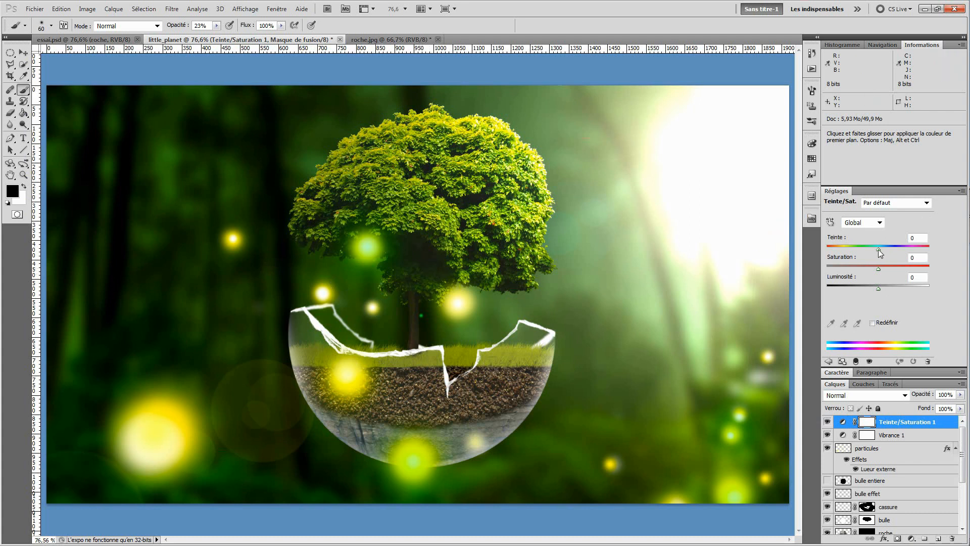
Step: Try several hue shifts on the Hue/Saturation adjustment and set the hue to +10
mouse_move(877, 249)
mouse_down()
mouse_move(835, 252)
mouse_move(832, 263)
mouse_move(851, 249)
mouse_move(902, 248)
mouse_move(895, 246)
mouse_up()
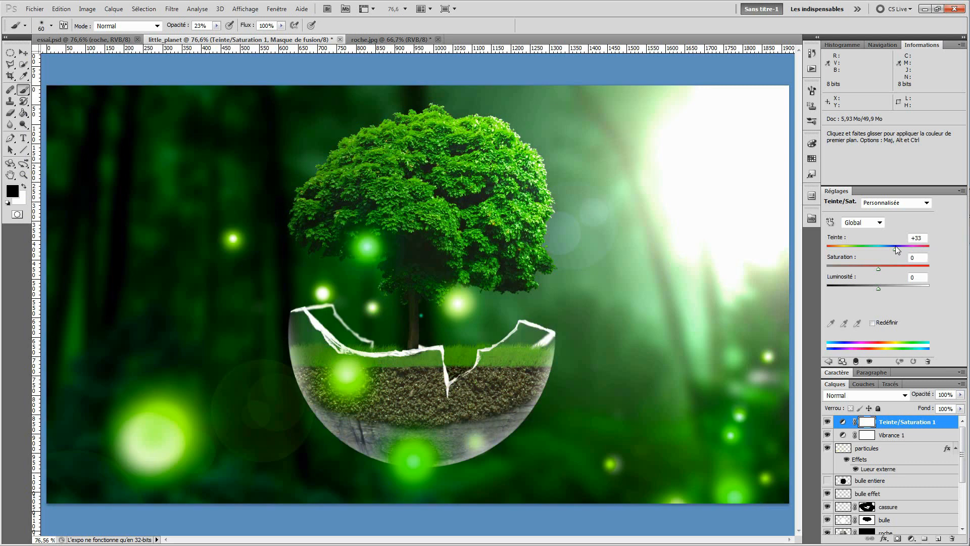
drag(895, 246, 873, 251)
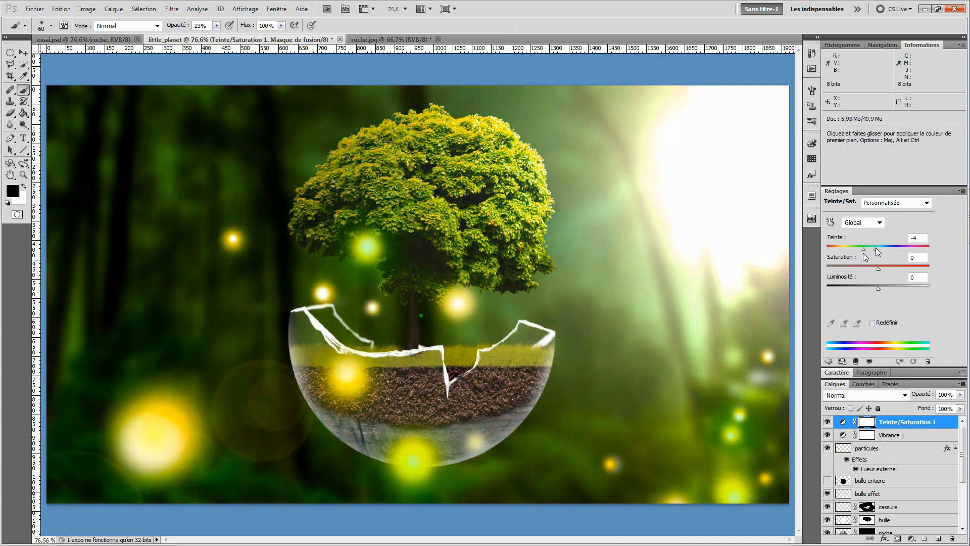
mouse_move(866, 254)
mouse_down()
mouse_move(817, 256)
mouse_move(877, 247)
mouse_move(824, 265)
mouse_move(884, 250)
mouse_up()
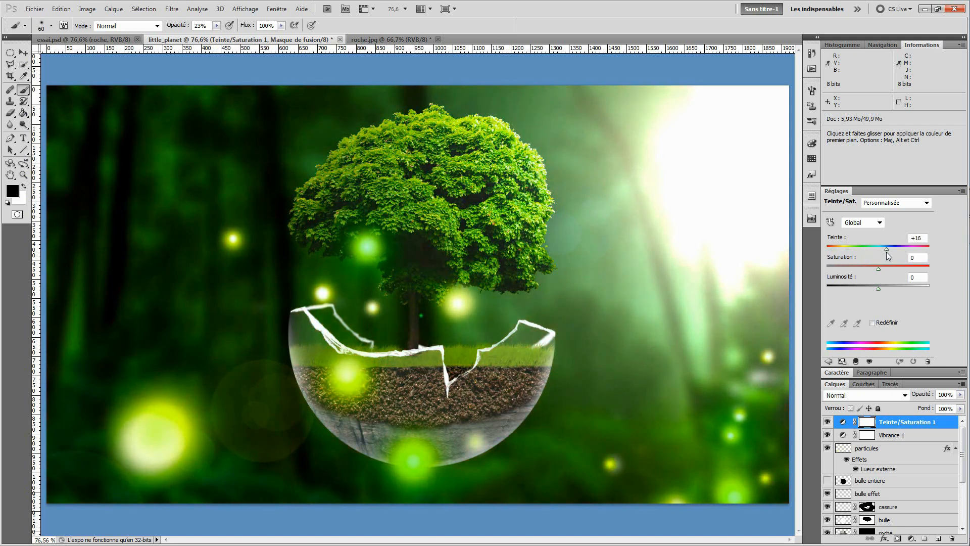
click(891, 238)
text(12)
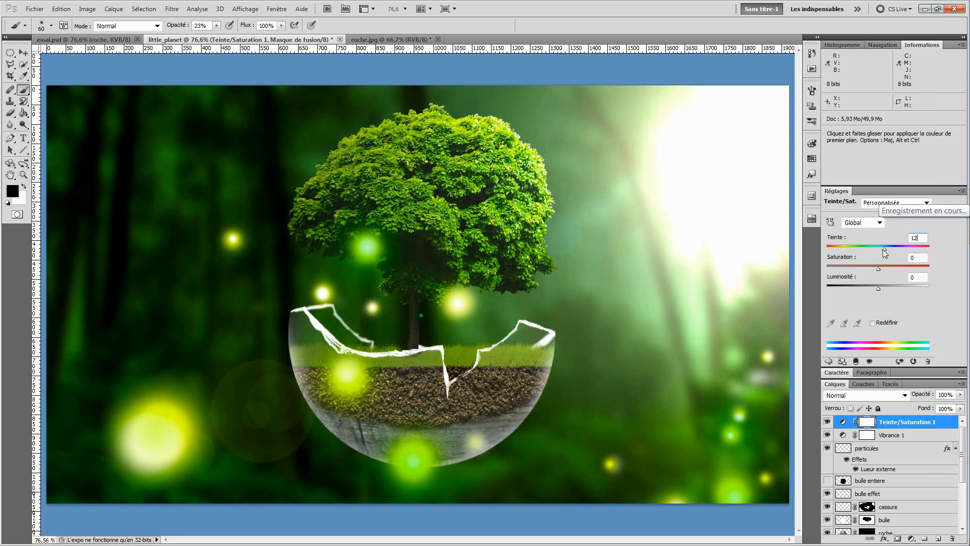
drag(883, 249, 882, 243)
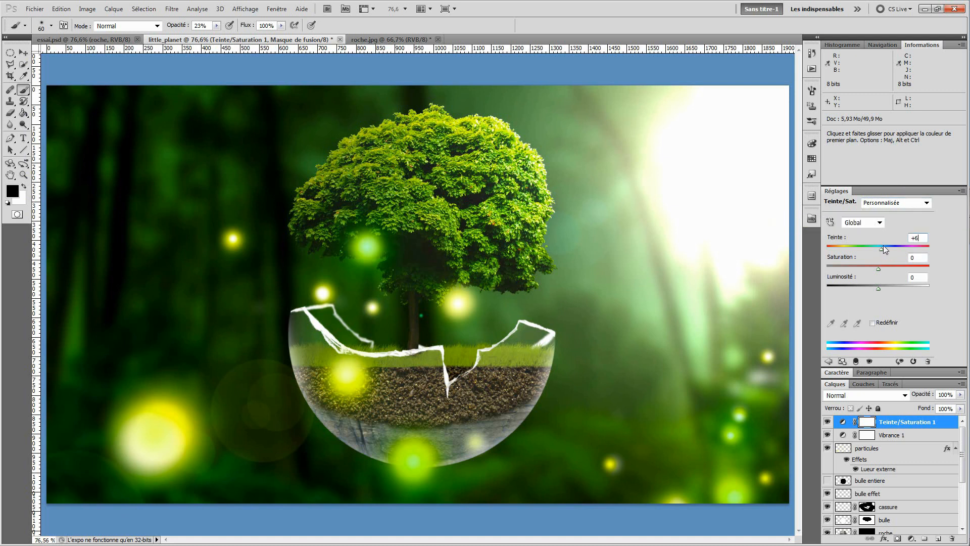
drag(881, 250, 883, 250)
Step: Add a Photo Filter adjustment layer using the green (Vert) filter at 16% density
click(911, 539)
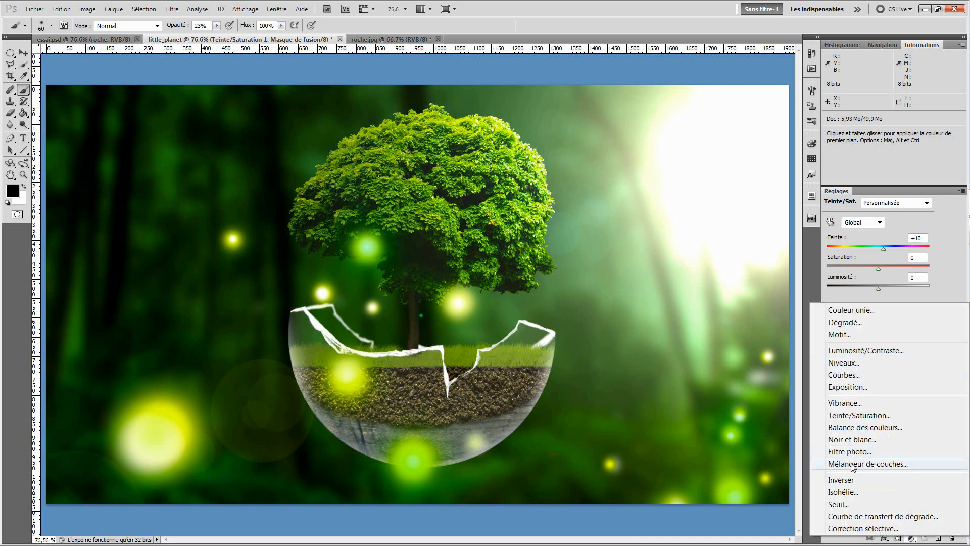
click(854, 452)
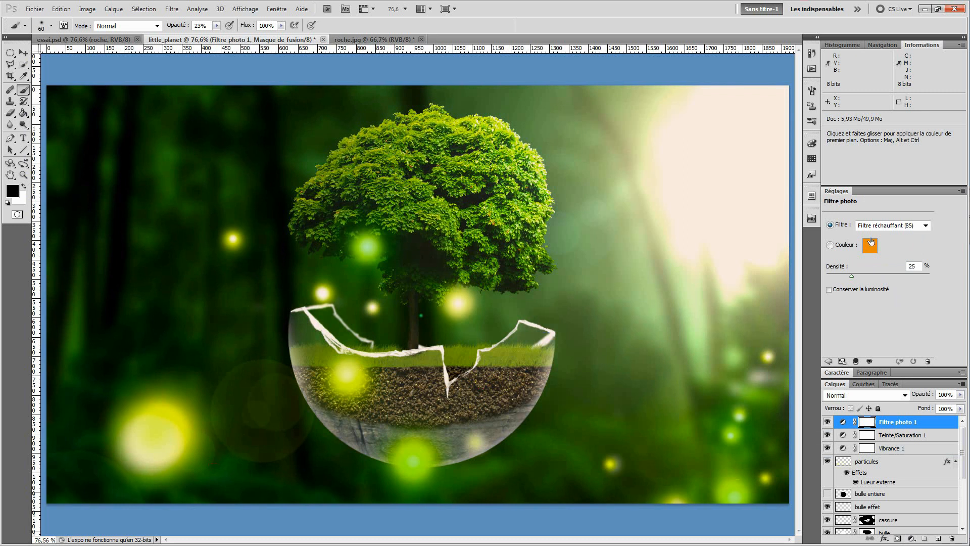
click(897, 227)
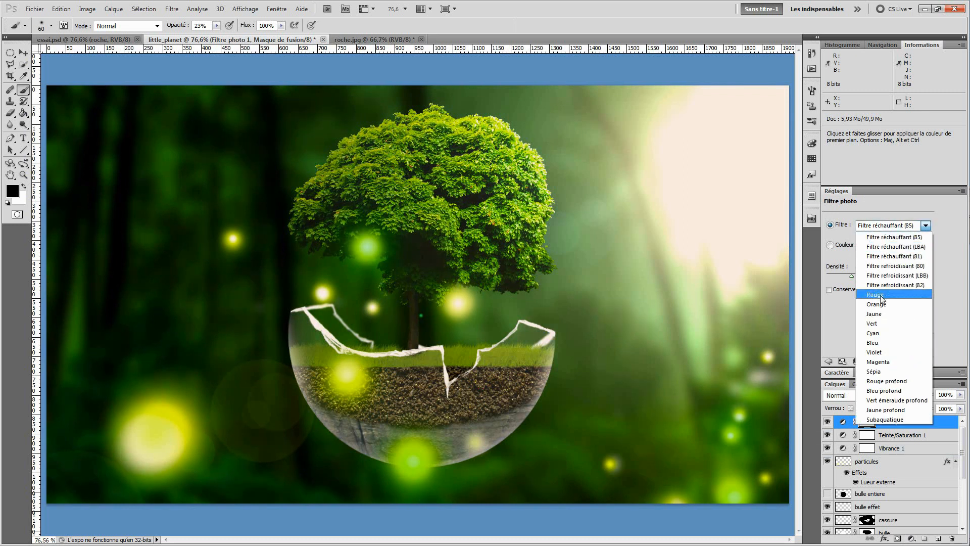
click(893, 330)
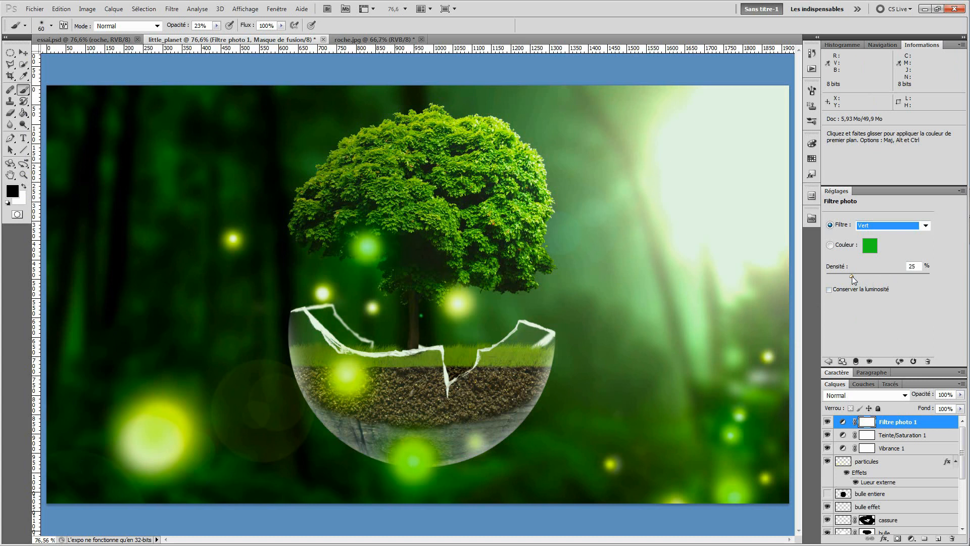
mouse_move(847, 276)
mouse_down()
mouse_move(868, 273)
mouse_move(832, 278)
mouse_up()
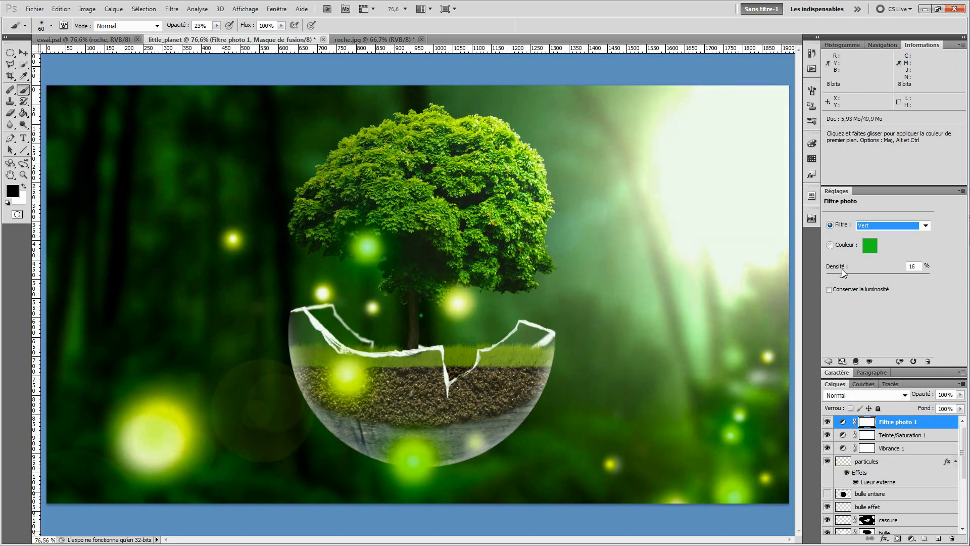
Step: Lower the photo filter's density to 11% and add a new layer named vignette above it
mouse_move(841, 270)
mouse_down()
mouse_move(815, 281)
mouse_move(839, 277)
mouse_up()
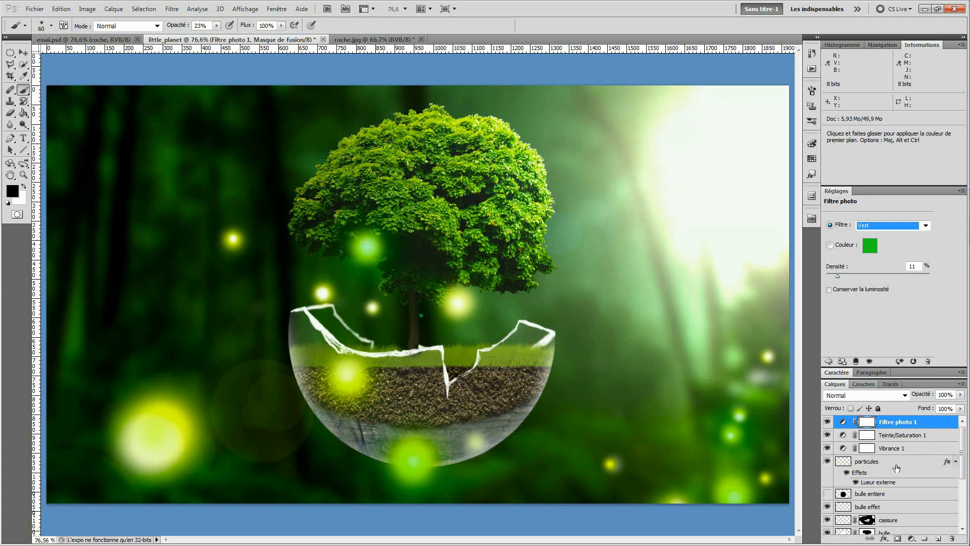
click(938, 538)
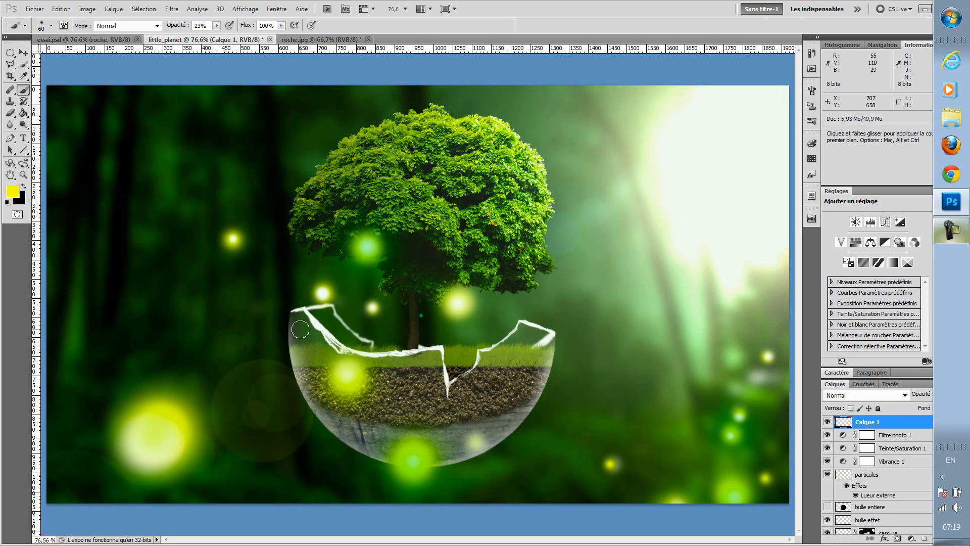
double_click(867, 422)
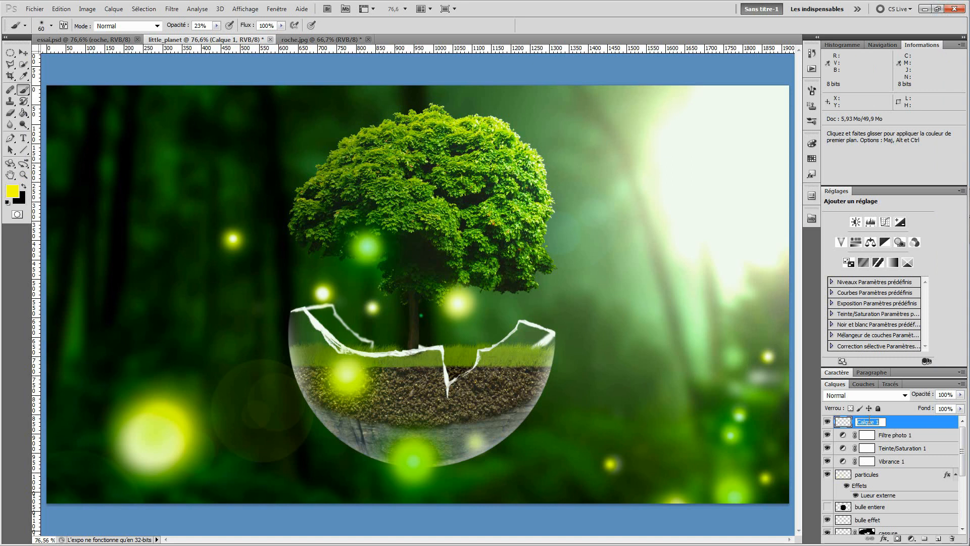
text(vignette)
key(Return)
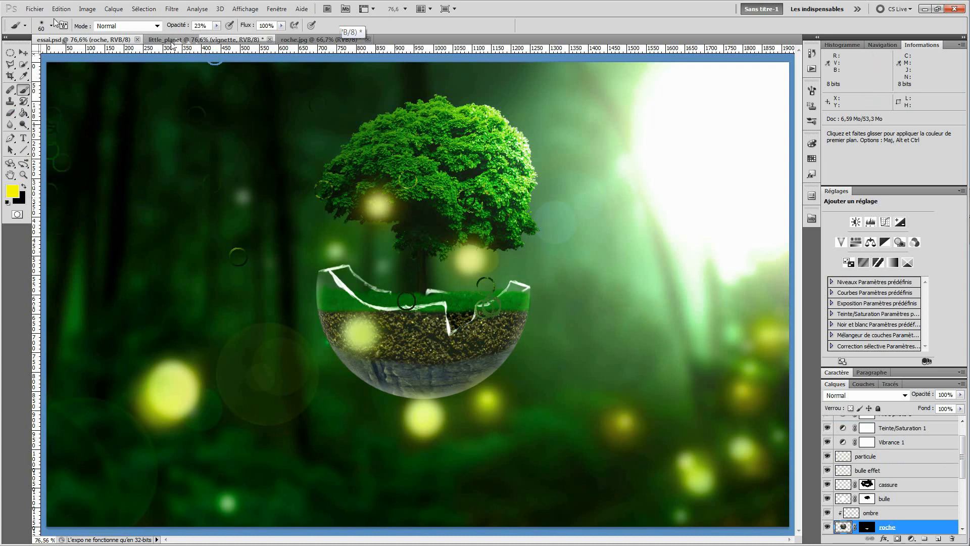
Step: Return to the little_planet document and configure the brush with black, 100% opacity and a size of 371 px
click(216, 39)
click(216, 26)
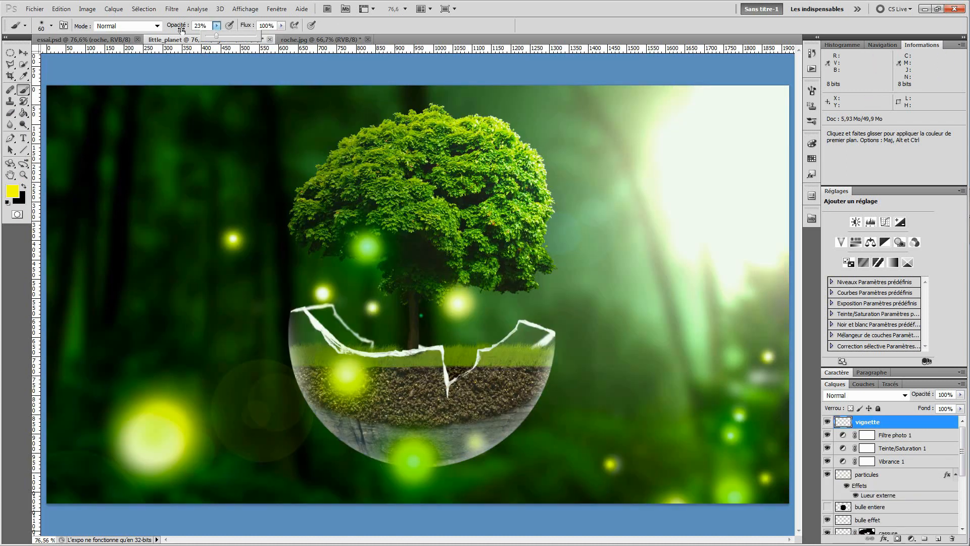
drag(217, 36, 257, 36)
click(600, 20)
click(24, 186)
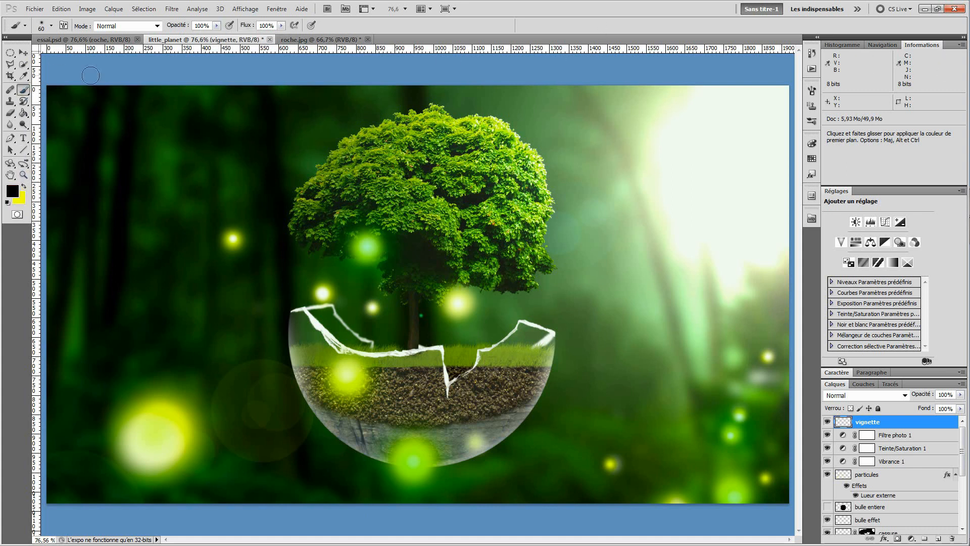
click(52, 26)
click(103, 45)
text(141)
key(Return)
key(shift+Up)
key(shift+Up)
key(shift+Up)
key(shift+Up)
key(shift+Up)
key(shift+Up)
key(shift+Up)
key(shift+Up)
key(shift+Up)
key(shift+Up)
key(shift+Up)
key(shift+Up)
key(shift+Up)
key(shift+Up)
key(shift+Up)
key(shift+Up)
key(shift+Up)
key(shift+Up)
key(shift+Up)
key(shift+Up)
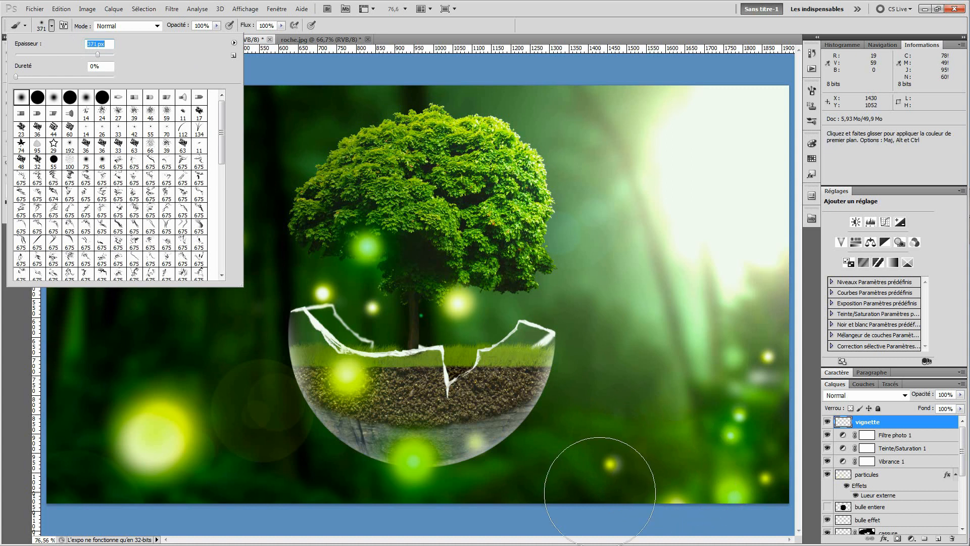
Step: Paint black over the image's upper-left and lower-right corners on the vignette layer and reduce the layer's opacity to 23%
mouse_move(573, 465)
mouse_down()
mouse_move(617, 465)
mouse_move(747, 412)
mouse_move(770, 460)
mouse_move(689, 460)
mouse_move(805, 372)
mouse_move(757, 384)
mouse_up()
mouse_move(101, 168)
mouse_down()
mouse_move(206, 105)
mouse_move(199, 134)
mouse_move(237, 135)
mouse_move(54, 217)
mouse_move(65, 197)
mouse_move(225, 126)
mouse_move(303, 76)
mouse_up()
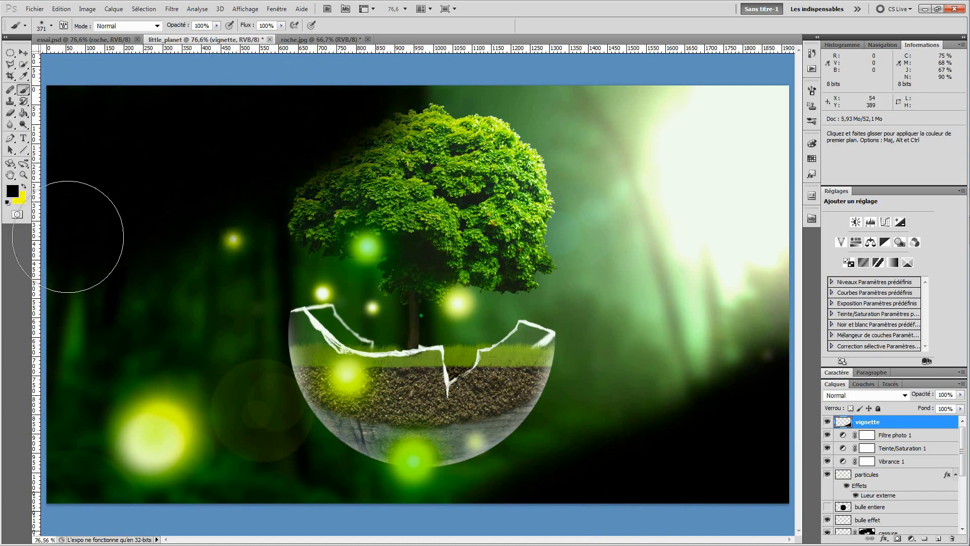
mouse_move(761, 368)
mouse_down()
mouse_move(757, 399)
mouse_move(574, 483)
mouse_move(553, 525)
mouse_up()
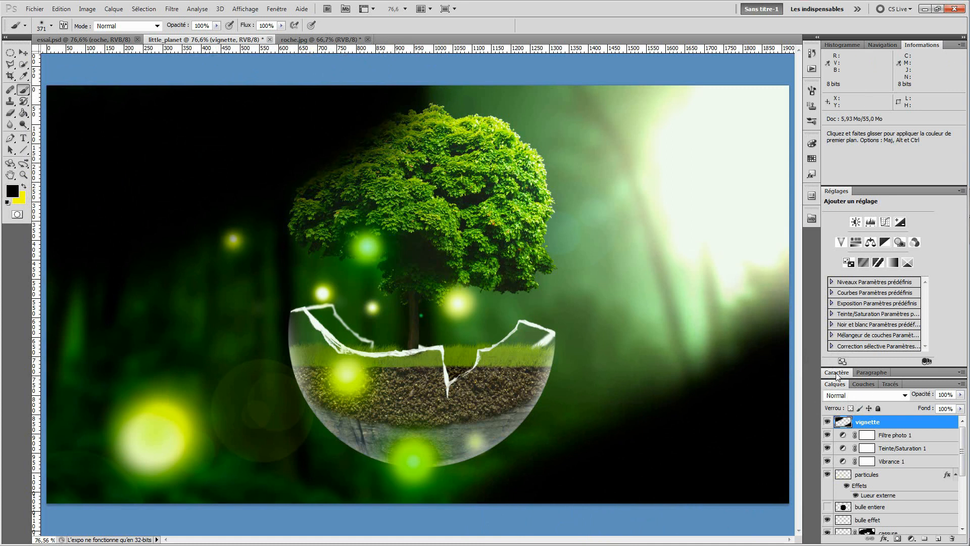
drag(380, 95, 487, 50)
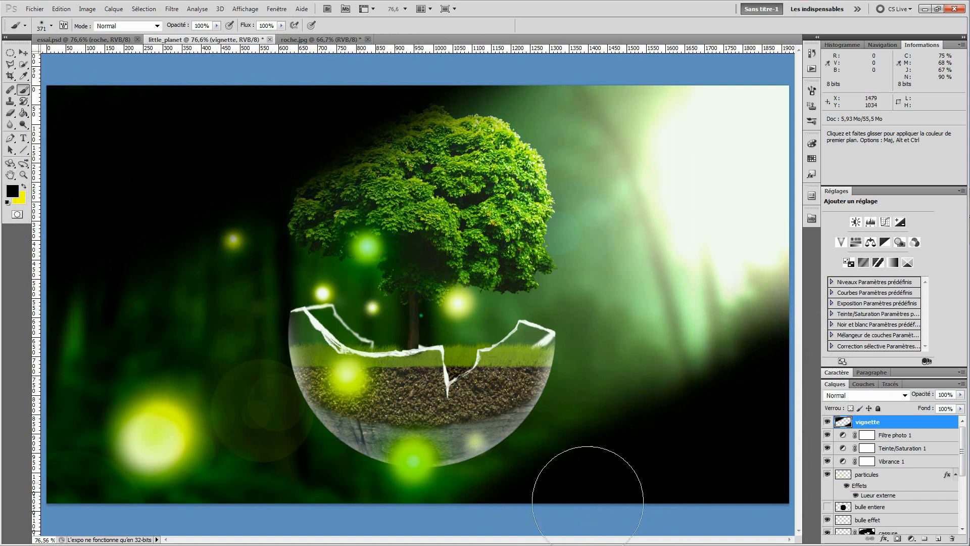
drag(628, 482, 448, 544)
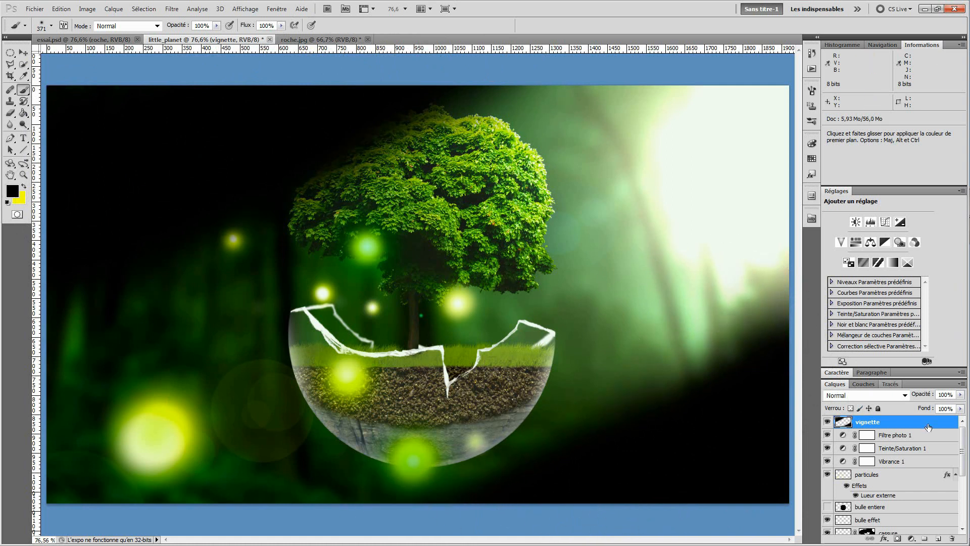
drag(924, 399, 902, 403)
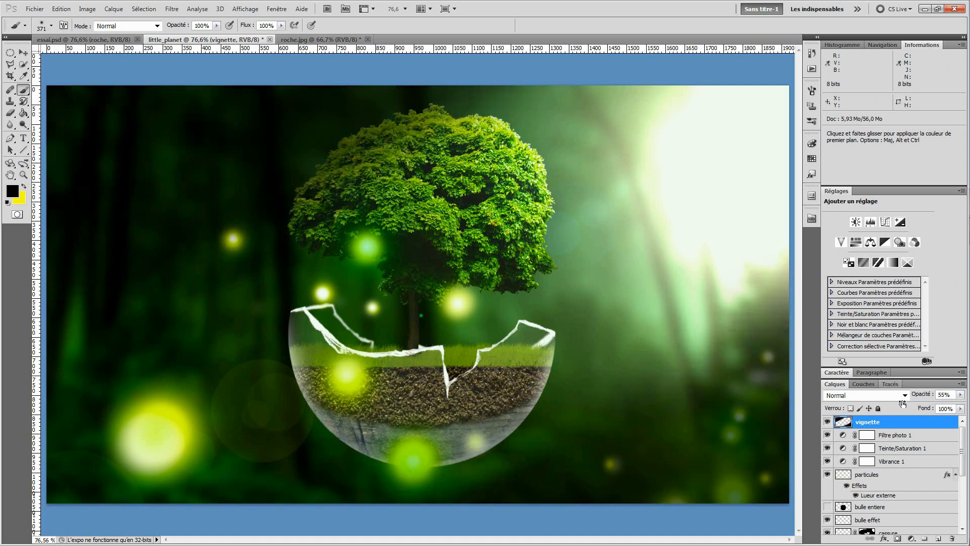
mouse_move(897, 406)
mouse_down()
mouse_move(874, 408)
mouse_move(914, 392)
mouse_move(886, 397)
mouse_up()
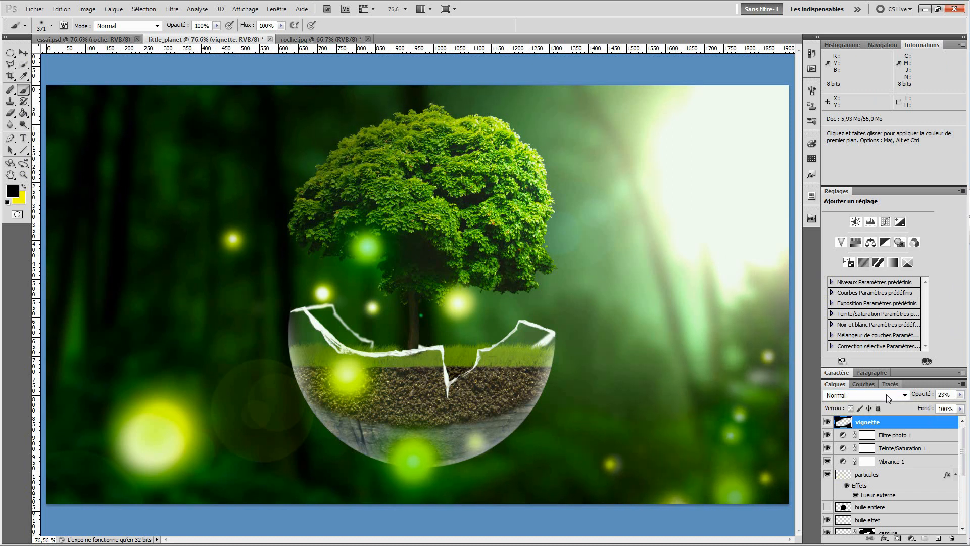
Step: Check the opacity of the dark-corner layer Calque 3 in essai.psd and set the vignette layer in little_planet to 42% opacity
click(44, 40)
scroll(906, 488, up, 3)
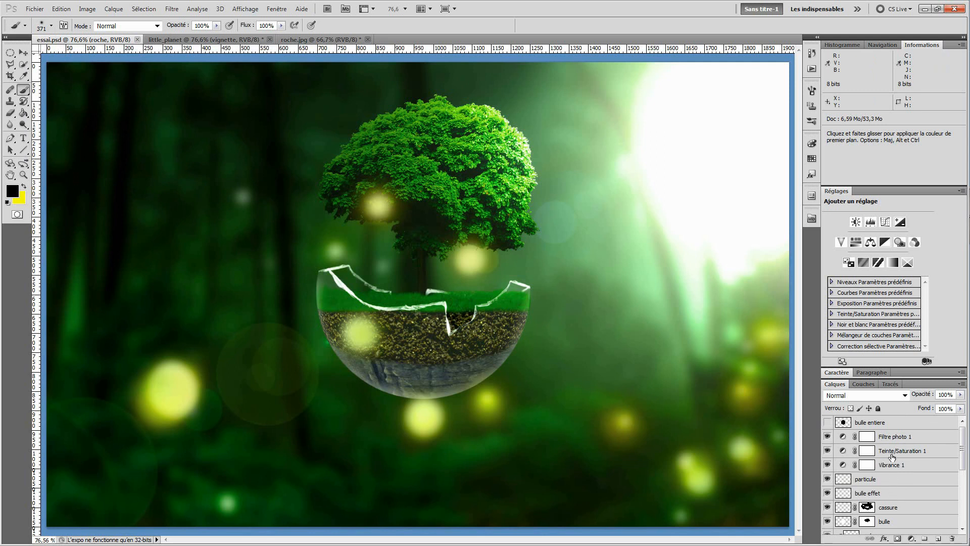
scroll(892, 454, down, 2)
scroll(890, 458, down, 5)
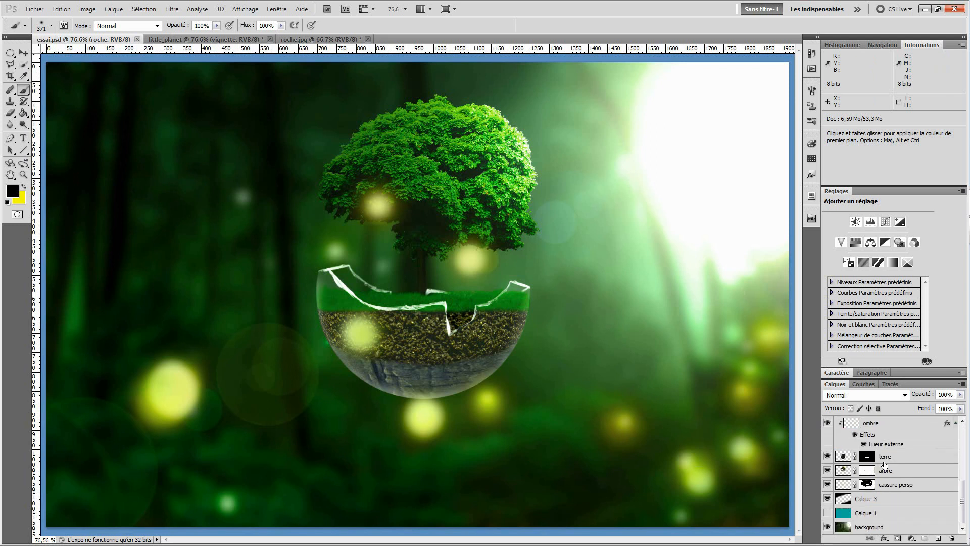
click(866, 498)
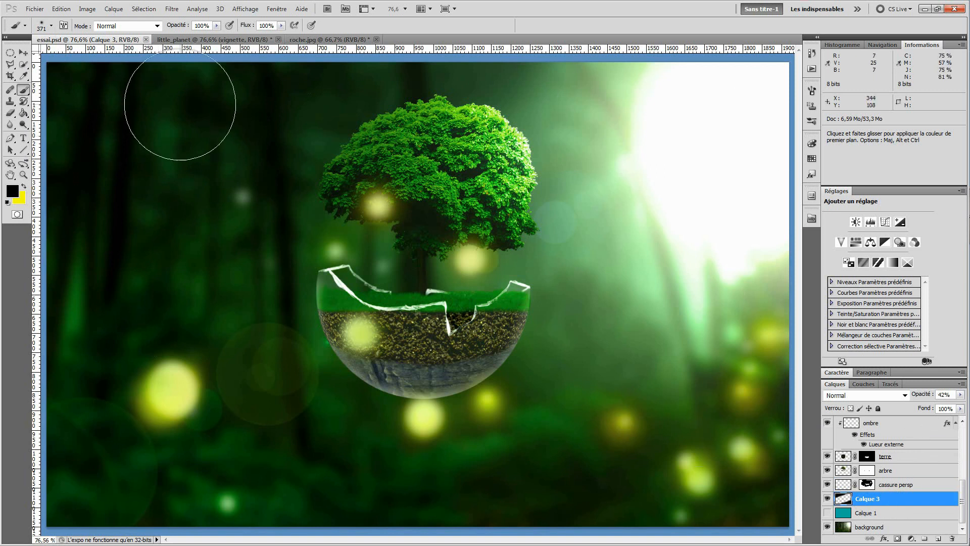
click(213, 39)
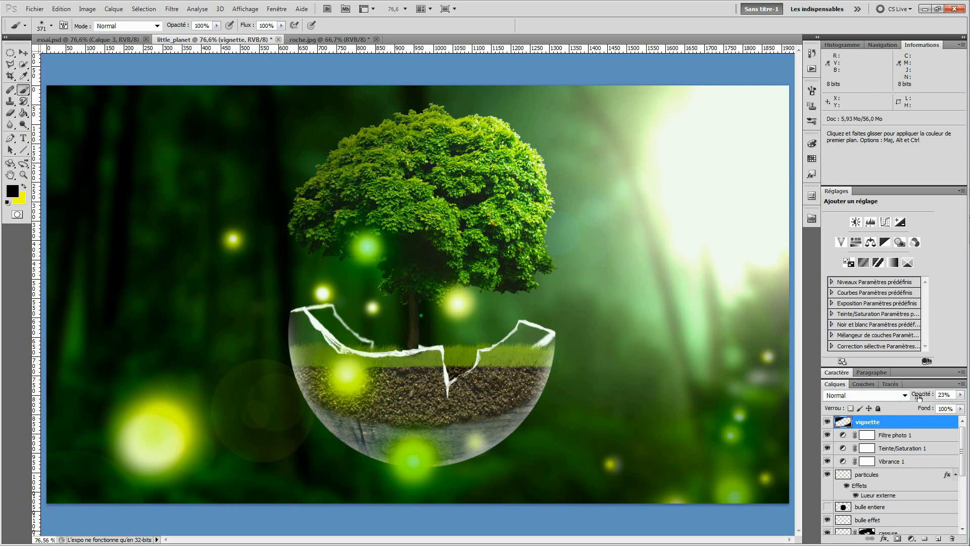
drag(919, 397, 928, 394)
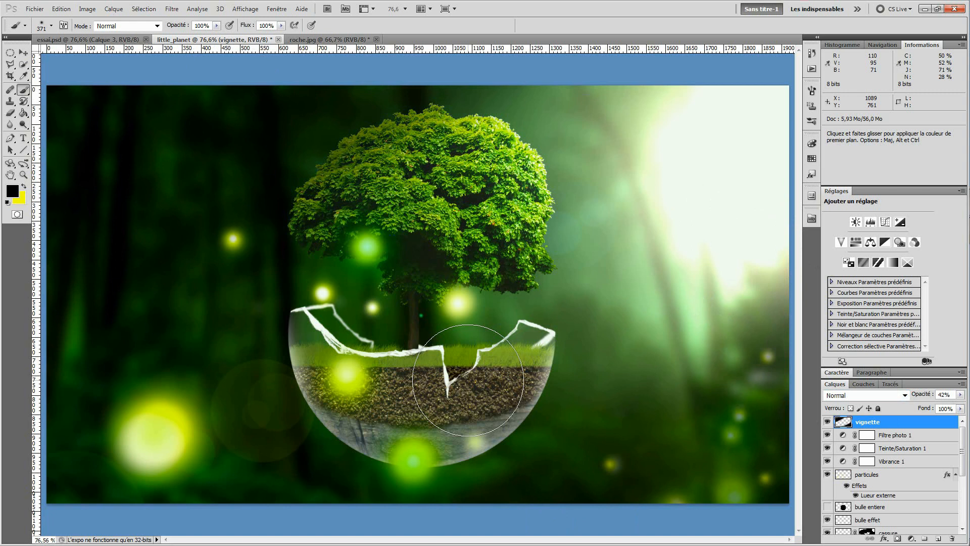
Step: Compare little_planet with essai.psd again and add a Hue/Saturation adjustment layer directly above the arbre layer
drag(964, 444, 969, 488)
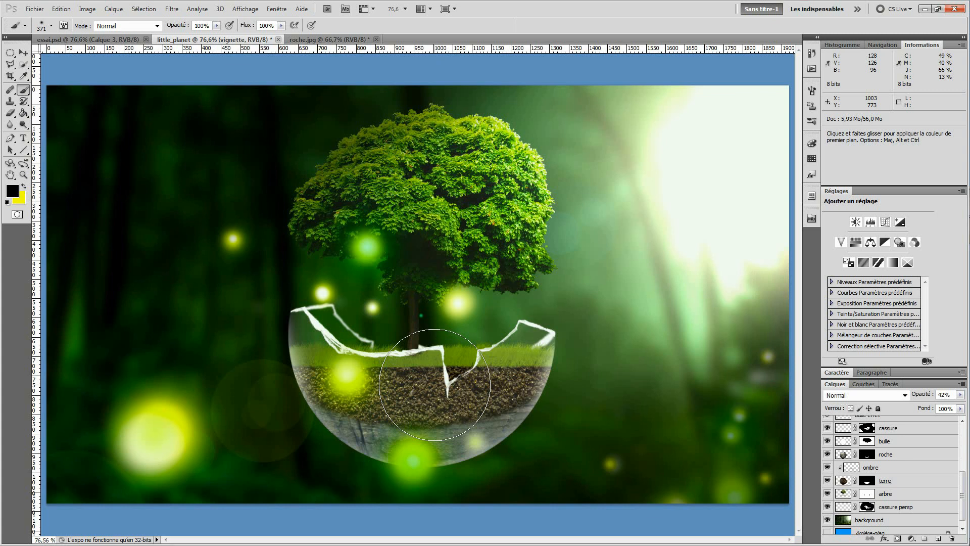
click(60, 45)
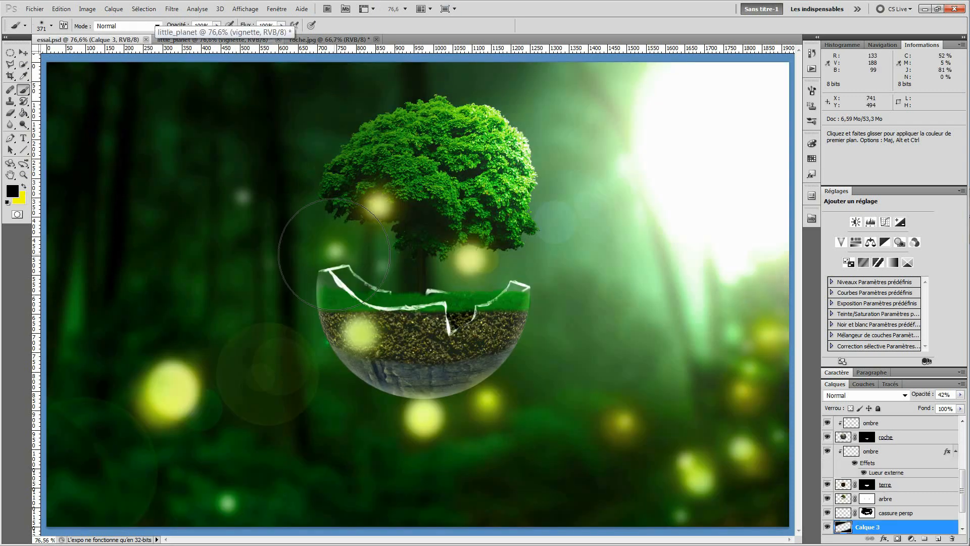
click(197, 40)
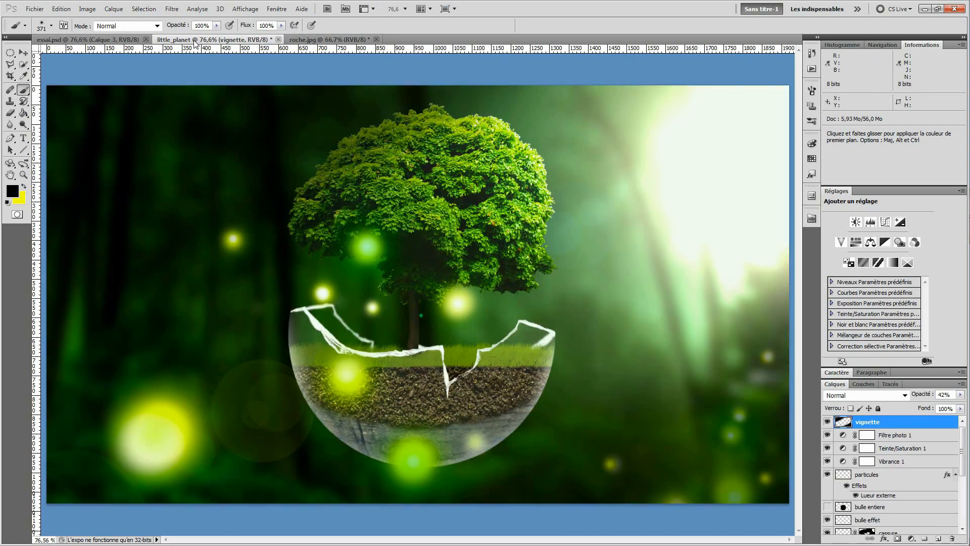
click(894, 495)
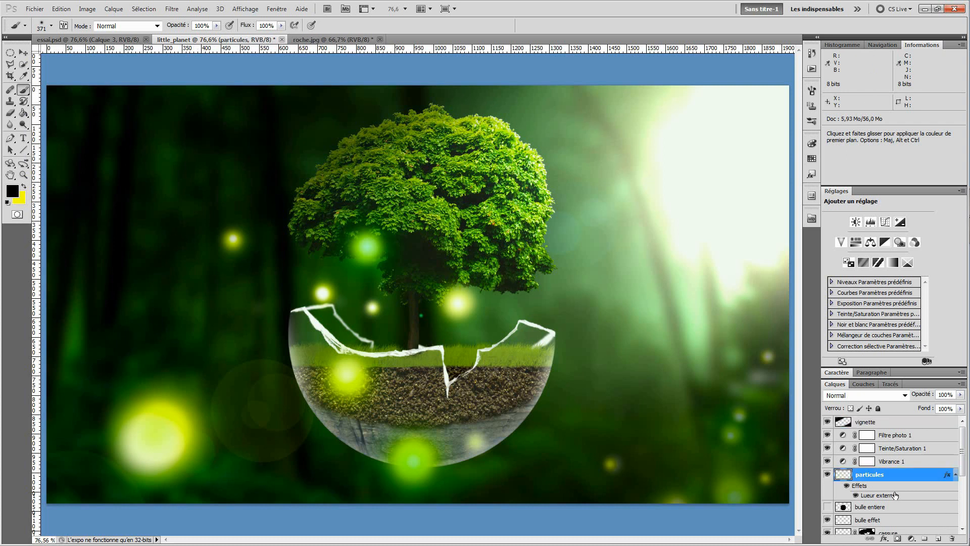
scroll(895, 495, down, 5)
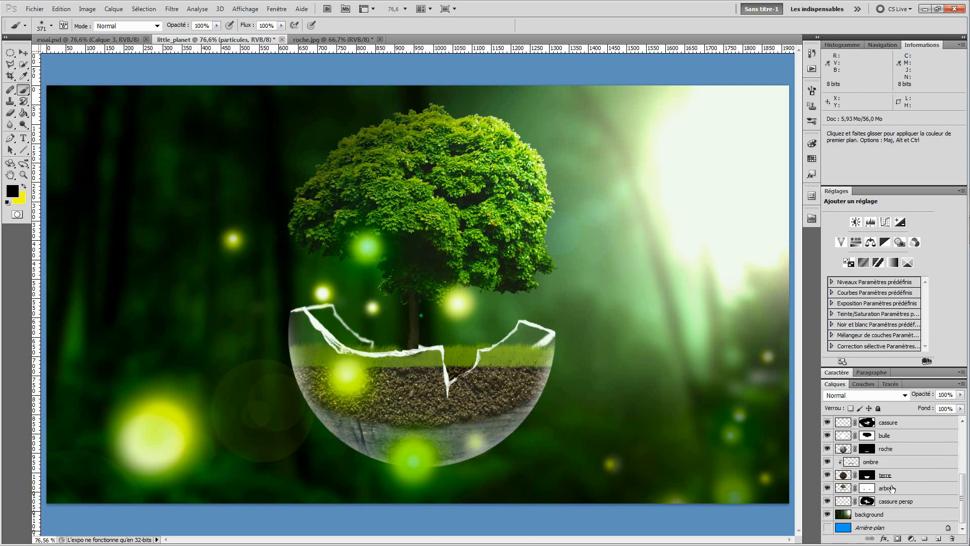
click(892, 489)
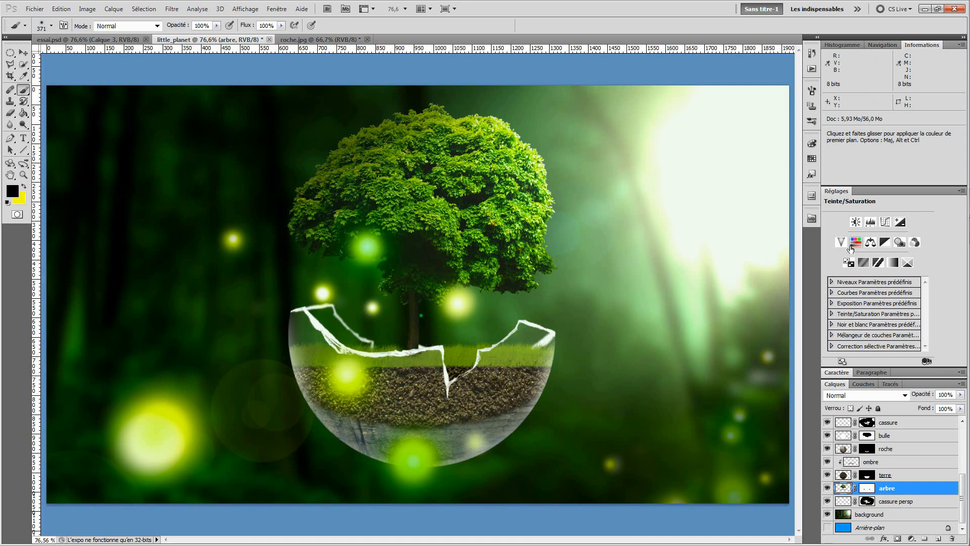
click(856, 243)
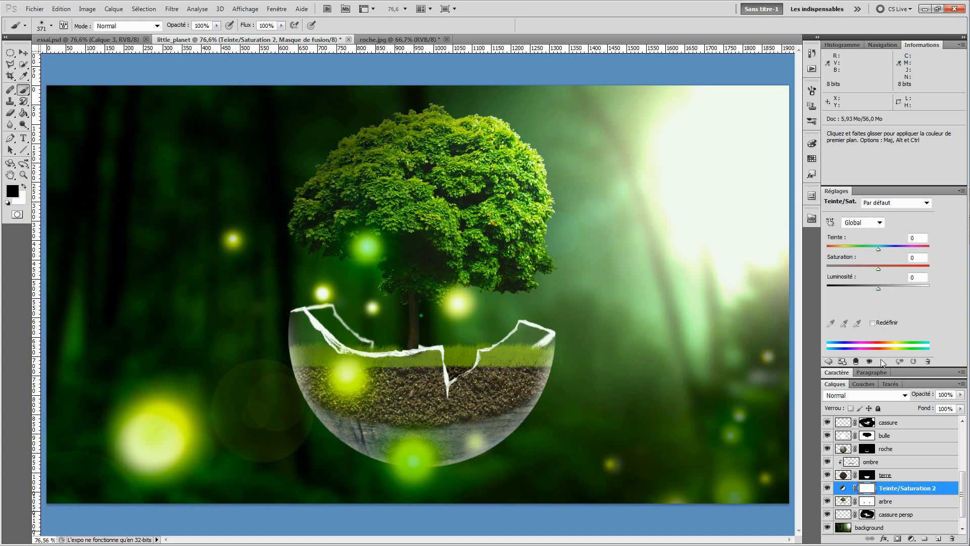
Step: Review the Vibrance 1 settings, add another Hue/Saturation adjustment layer directly above the arbre layer and keep its hue at 0
click(888, 449)
scroll(890, 452, up, 5)
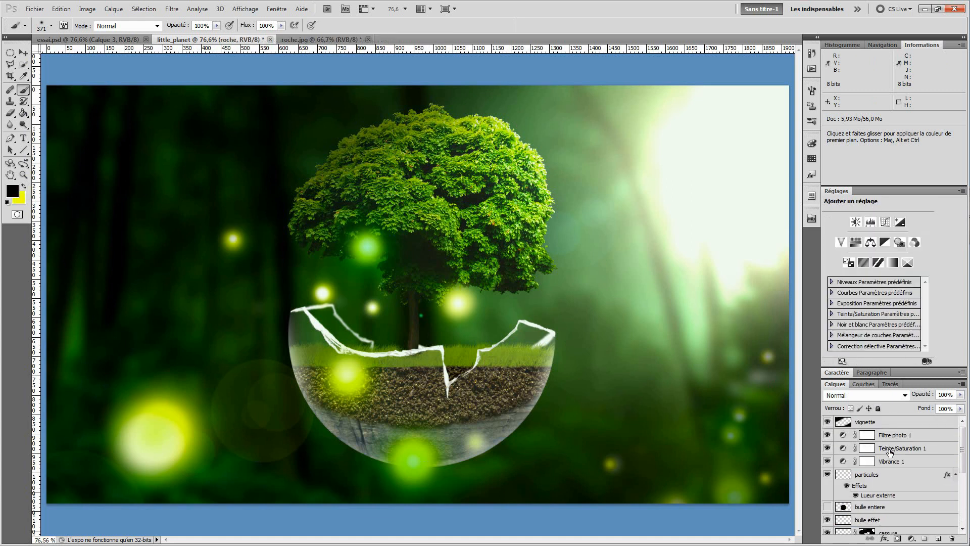
click(890, 461)
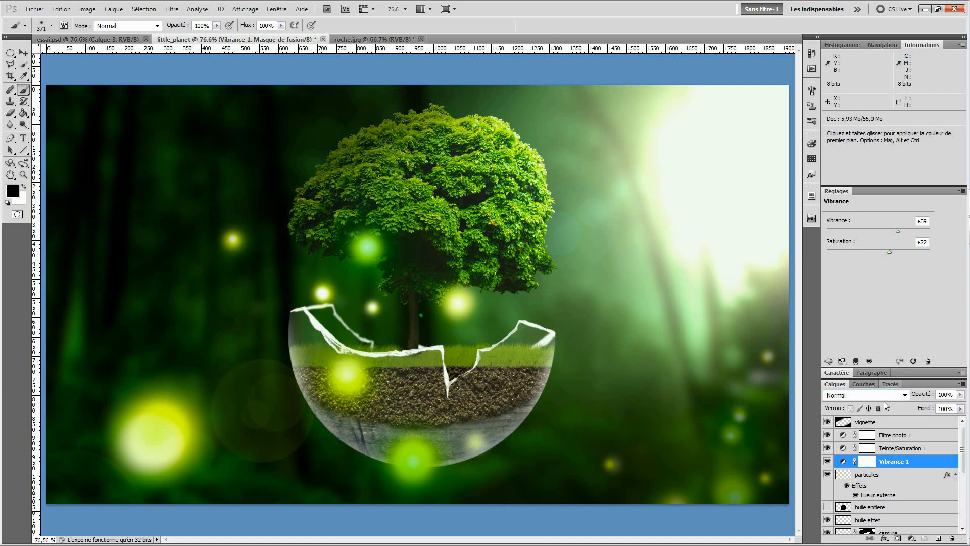
scroll(887, 466, down, 5)
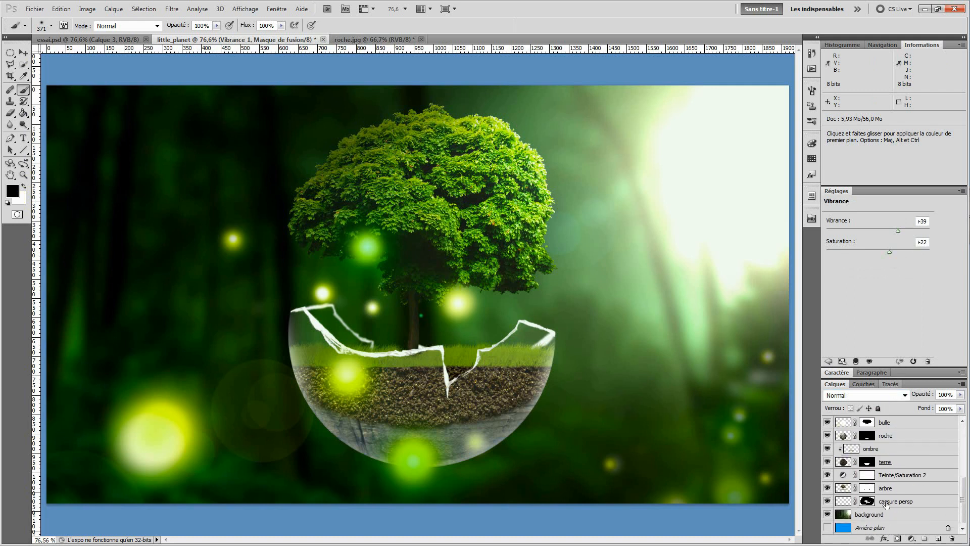
click(884, 488)
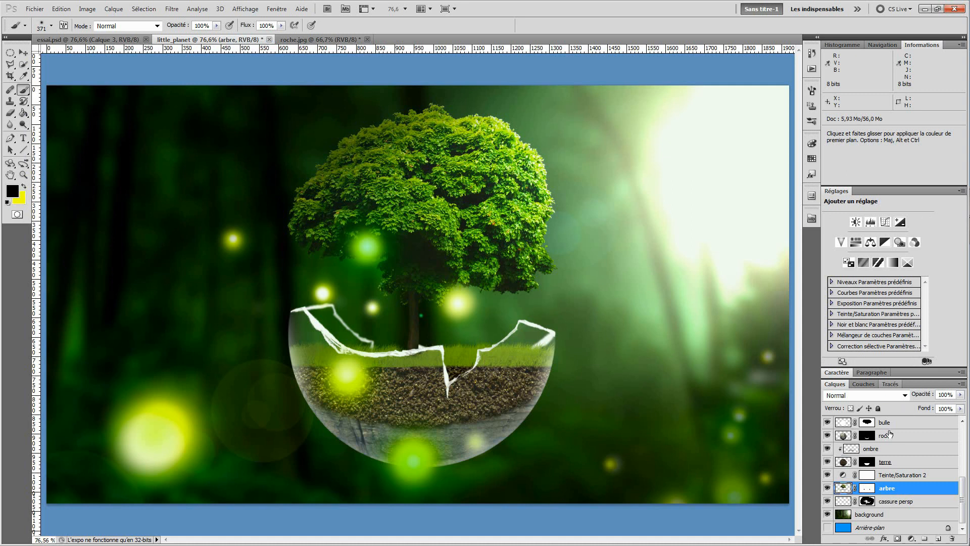
click(855, 242)
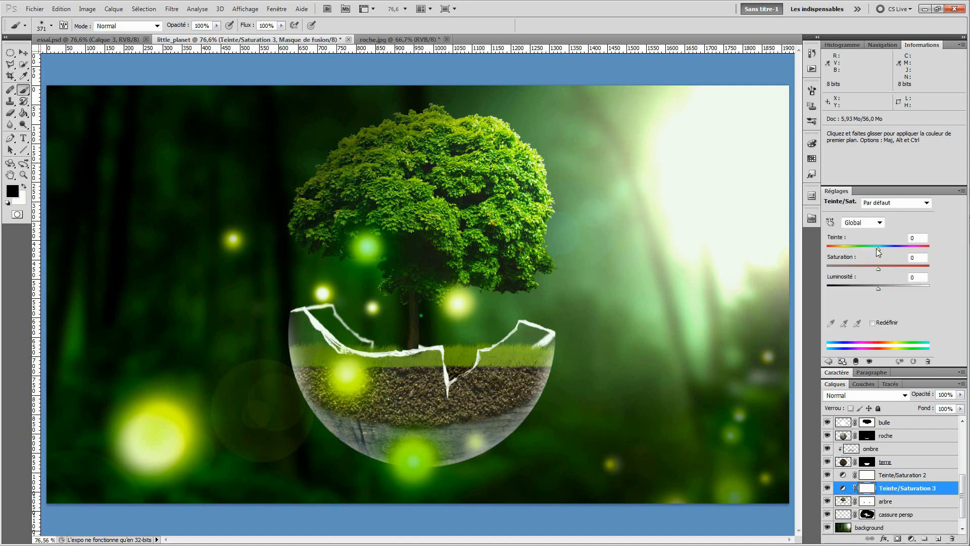
mouse_move(877, 249)
mouse_down()
mouse_move(868, 256)
mouse_move(877, 258)
mouse_up()
double_click(915, 238)
text(0)
click(885, 505)
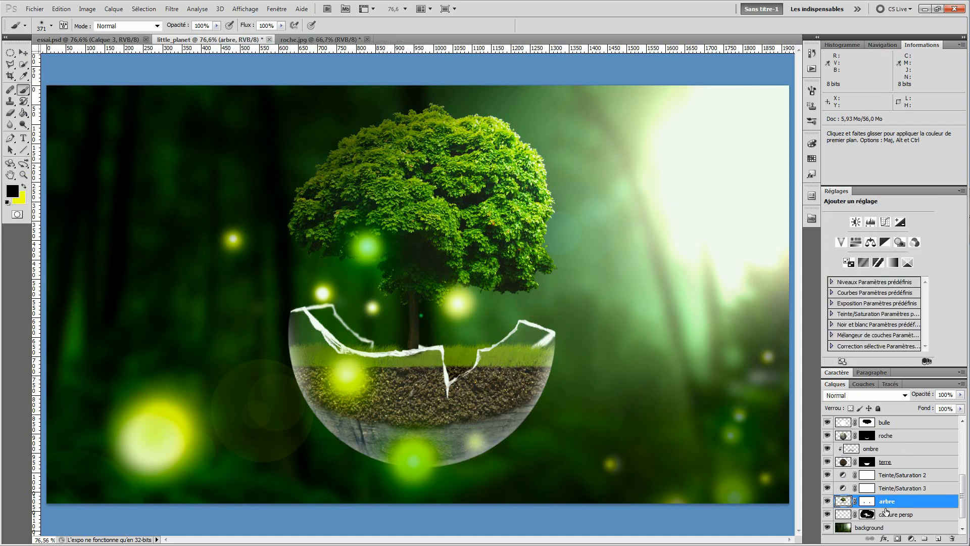
Step: Sharpen the terre layer with Unsharp Mask (Accentuation), using a 26% amount, 2.0 pixel radius and threshold of 1
click(883, 465)
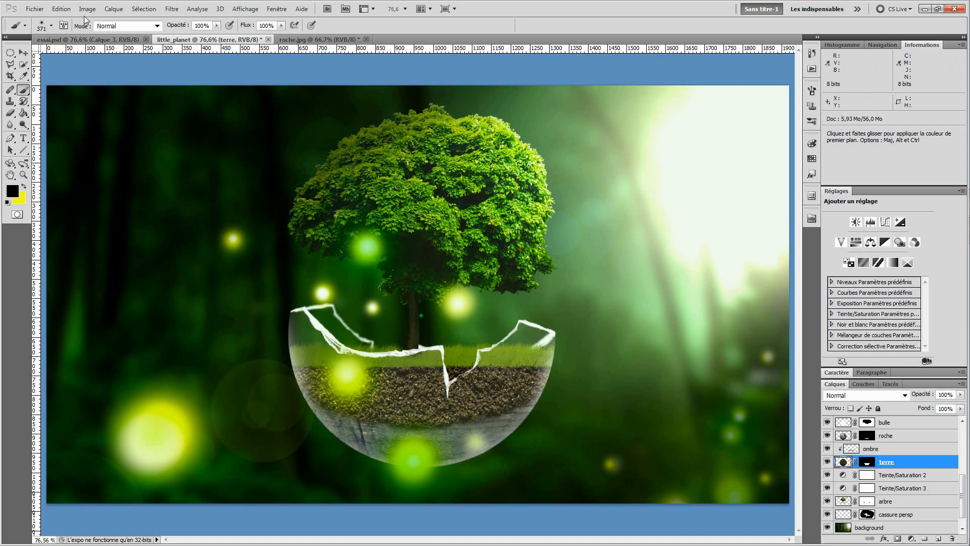
click(144, 10)
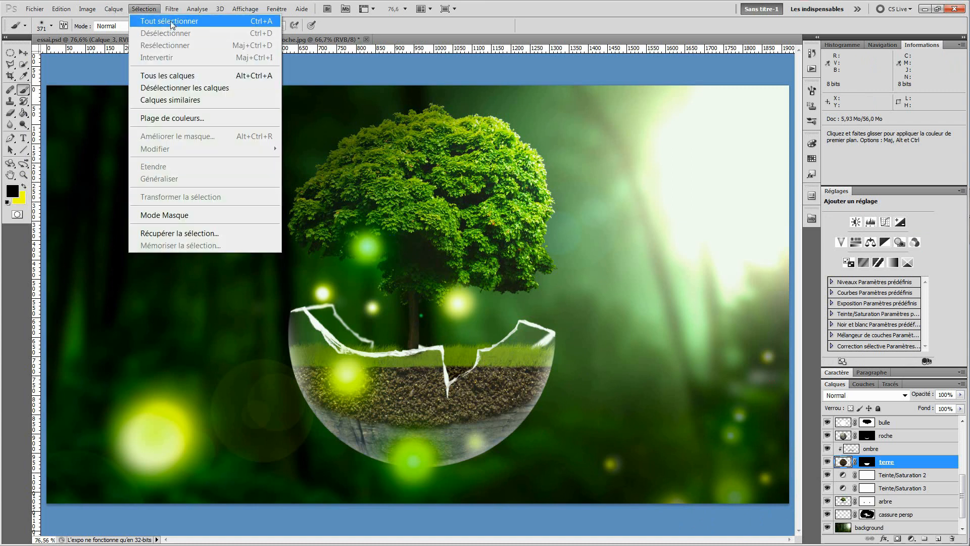
mouse_move(172, 8)
mouse_move(242, 222)
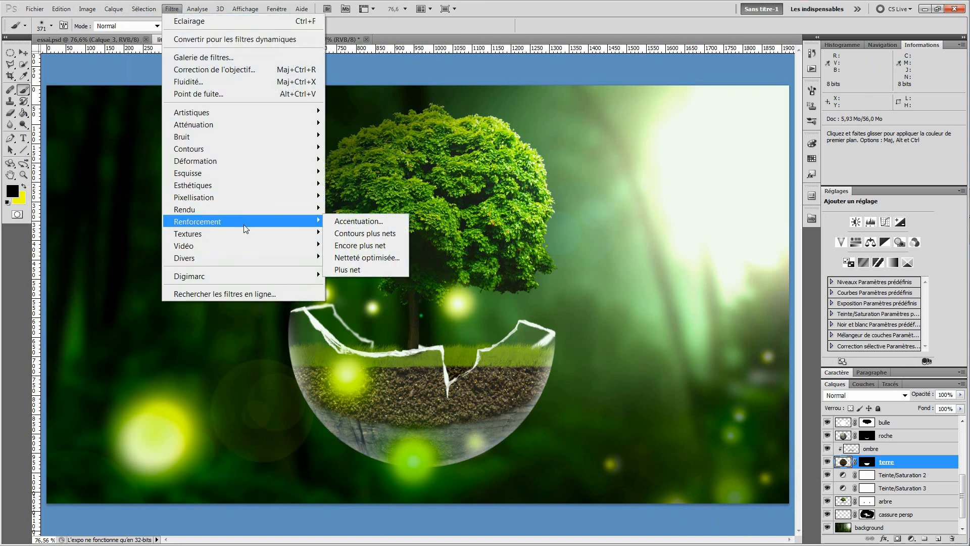
click(356, 221)
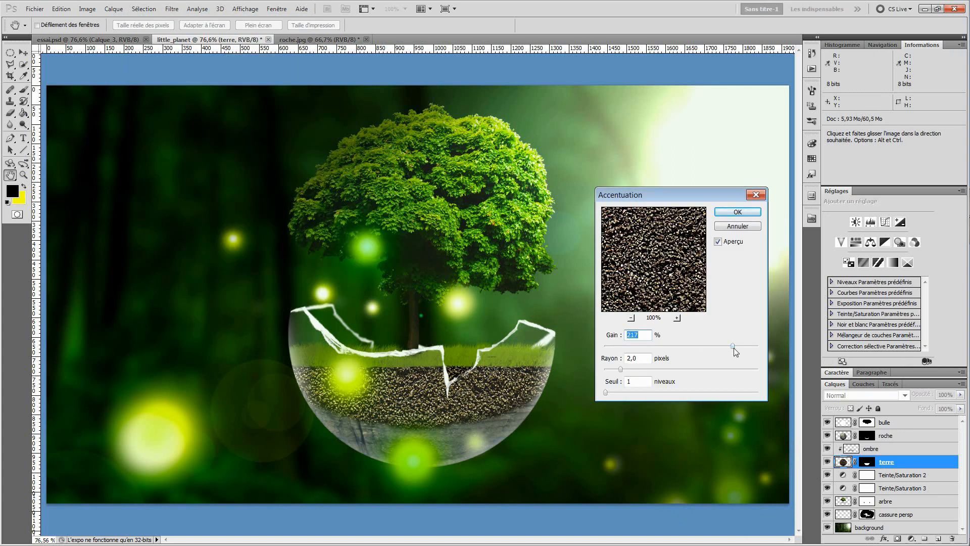
drag(733, 348, 680, 348)
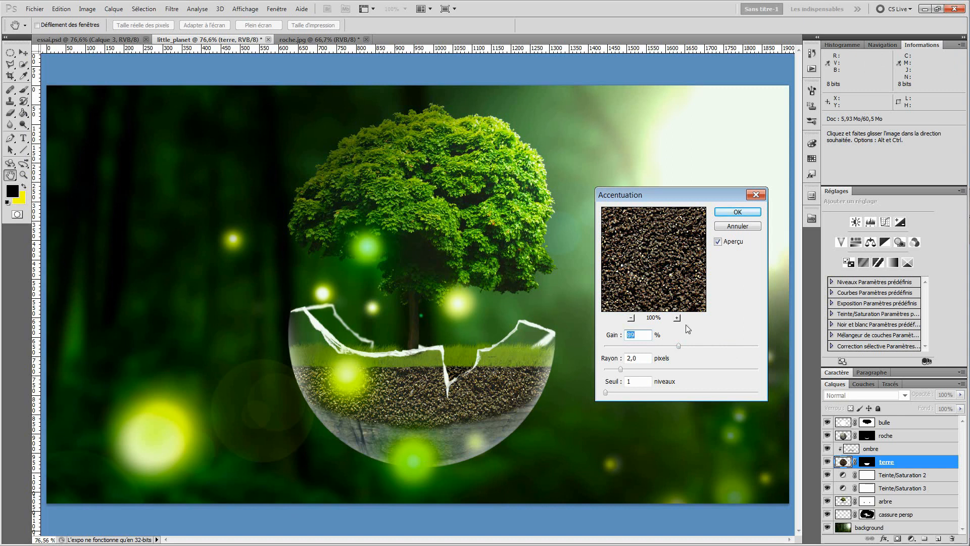
click(718, 242)
drag(672, 347, 626, 350)
click(738, 213)
key(b)
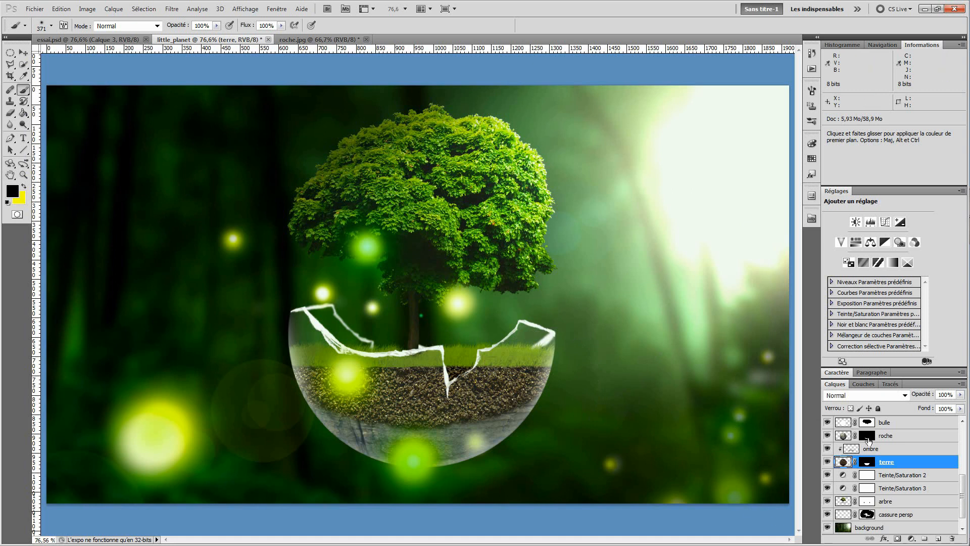
Step: Sharpen the roche layer lightly with Unsharp Mask (Accentuation), keeping a 2.0 pixel radius and threshold of 1
click(893, 440)
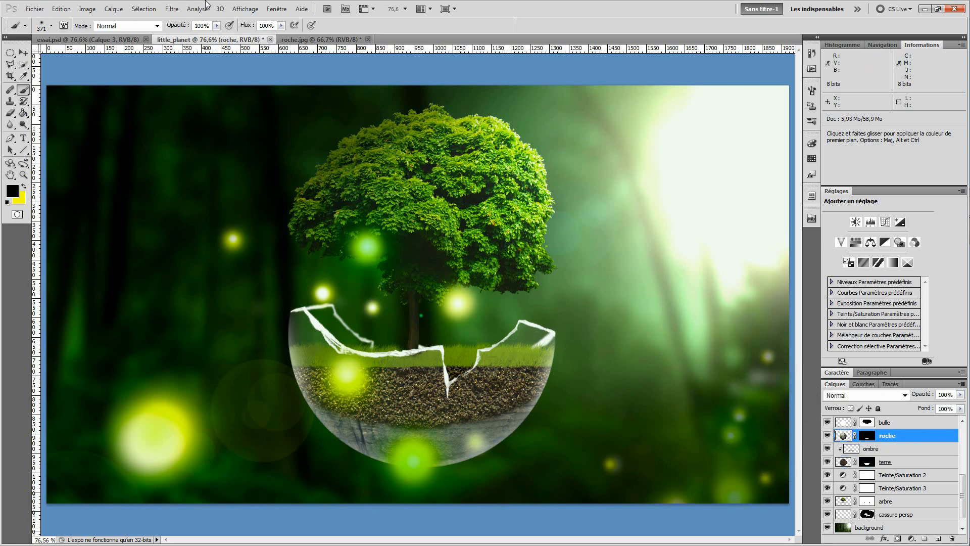
click(172, 14)
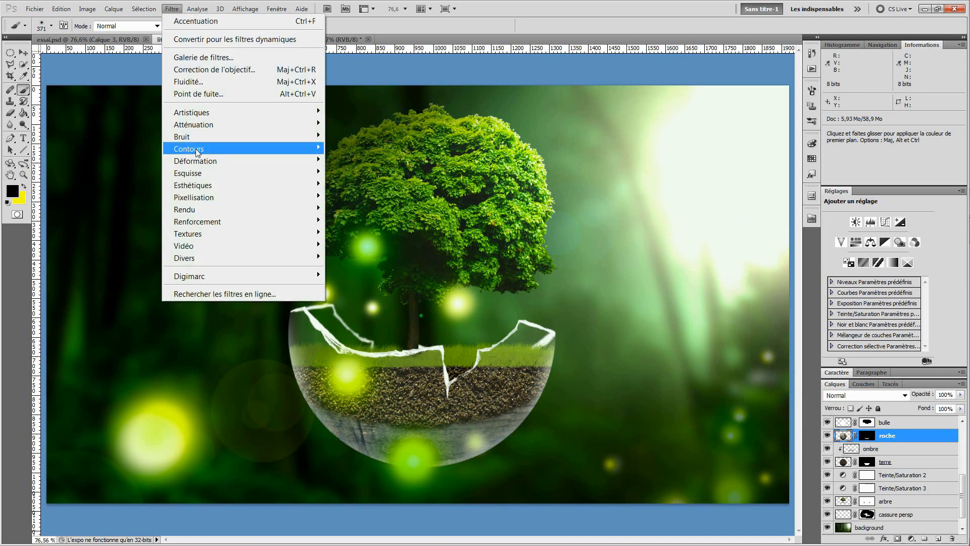
mouse_move(276, 220)
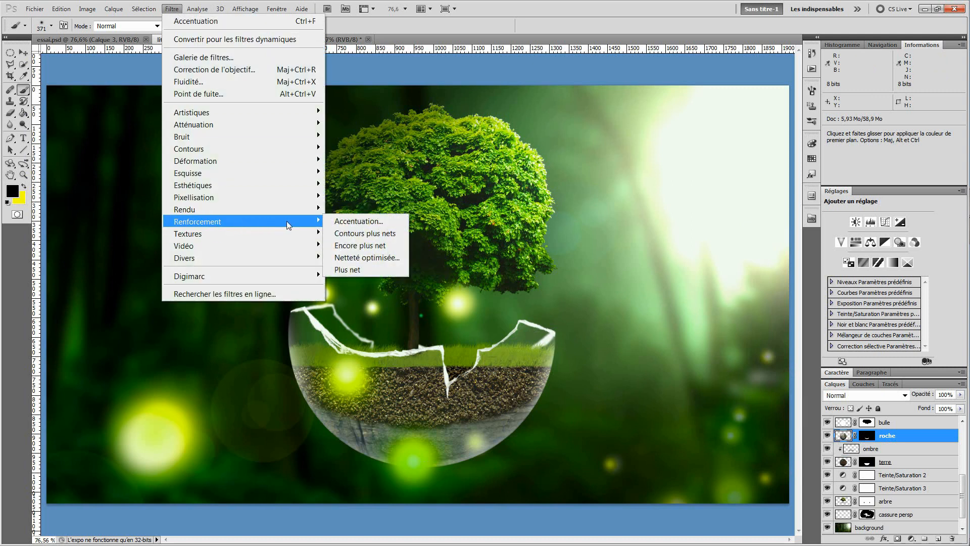
click(362, 220)
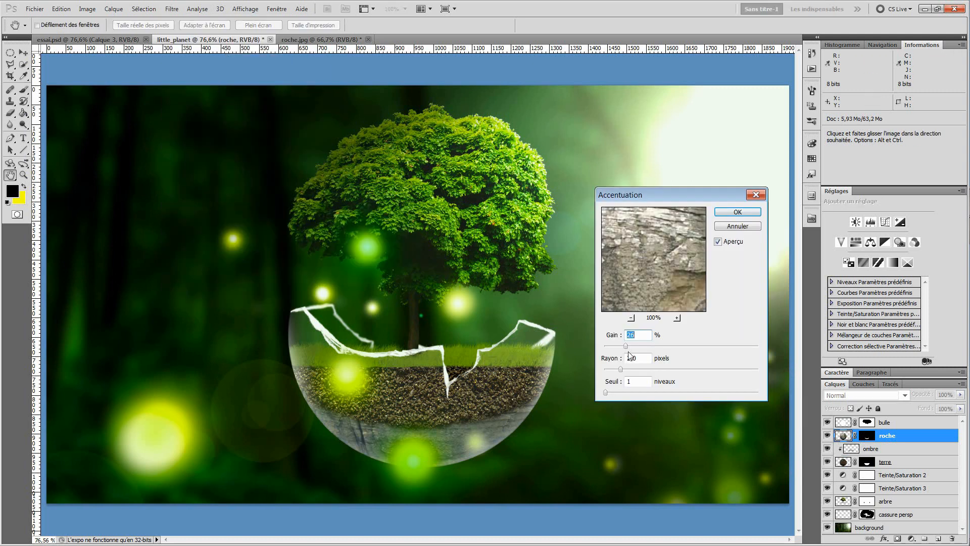
drag(625, 345, 628, 344)
click(736, 212)
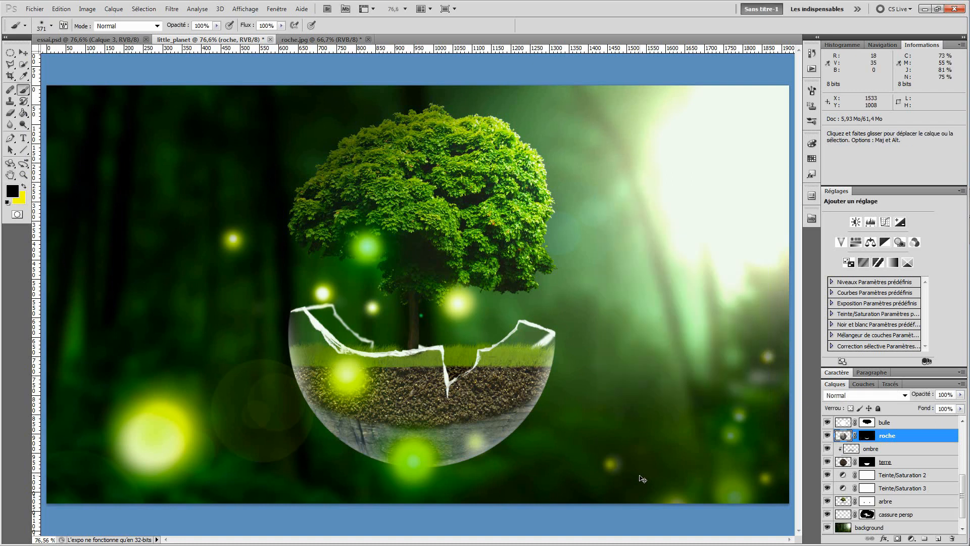
Step: Darken the roche layer with Levels by setting the black input level to 25
key(ctrl+l)
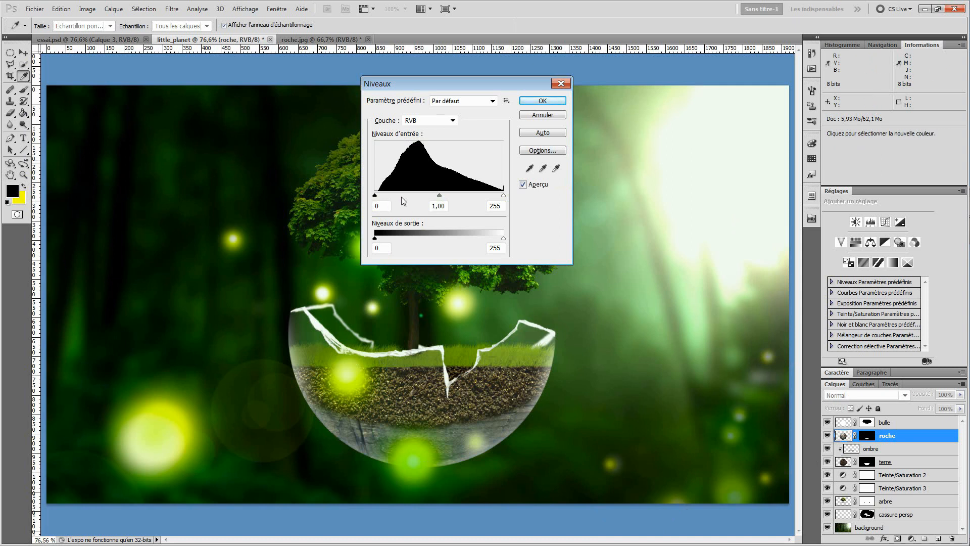
drag(375, 195, 389, 198)
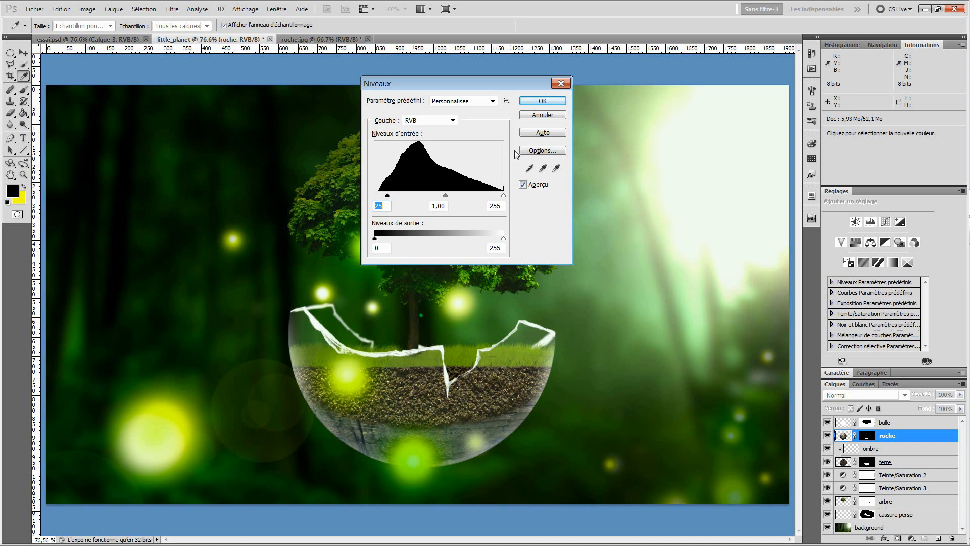
click(543, 102)
key(b)
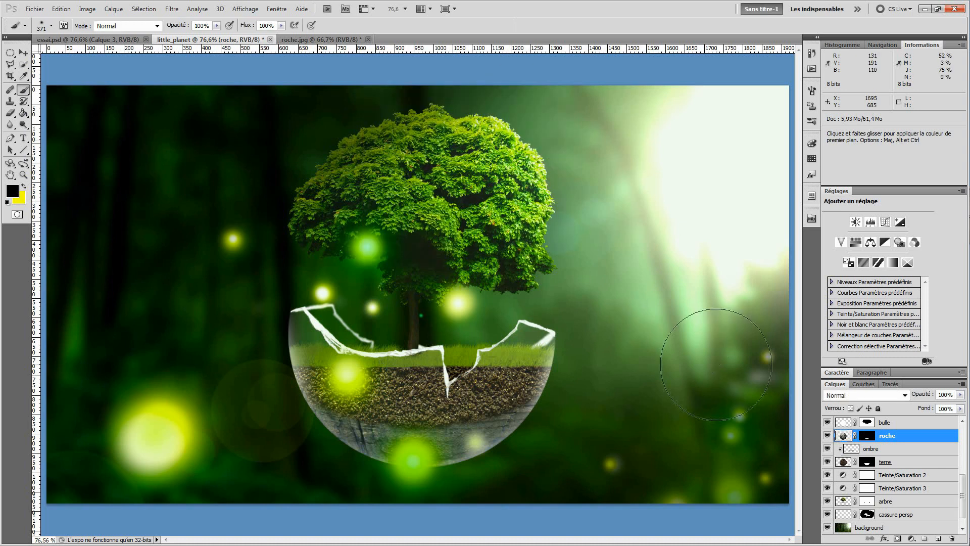
Step: Darken the terre layer with Levels by setting the black input level to 19
click(902, 462)
key(ctrl+l)
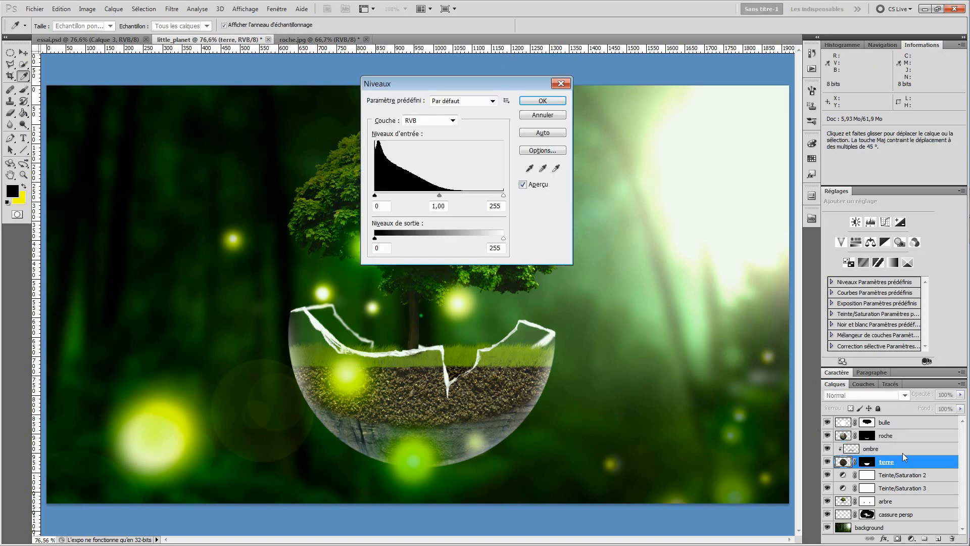
drag(374, 197, 385, 199)
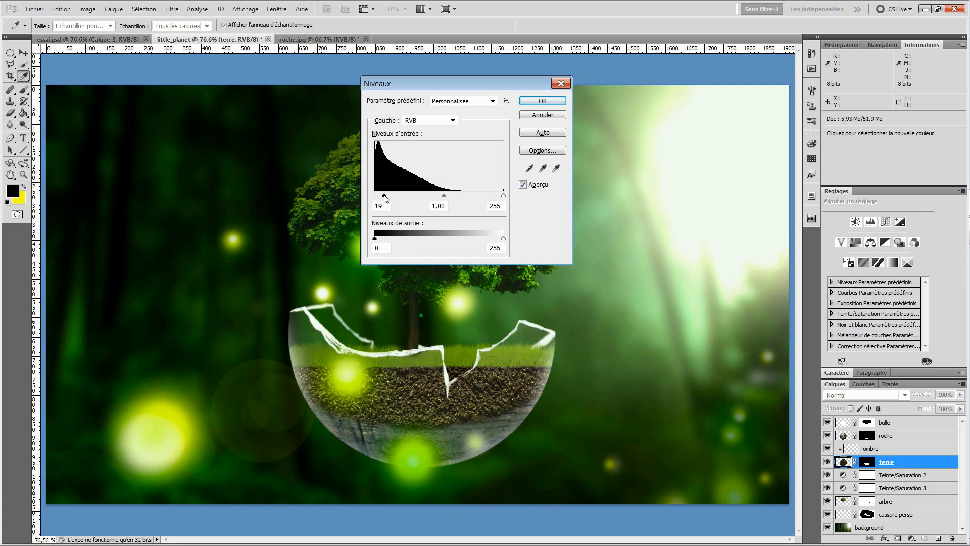
click(542, 101)
key(b)
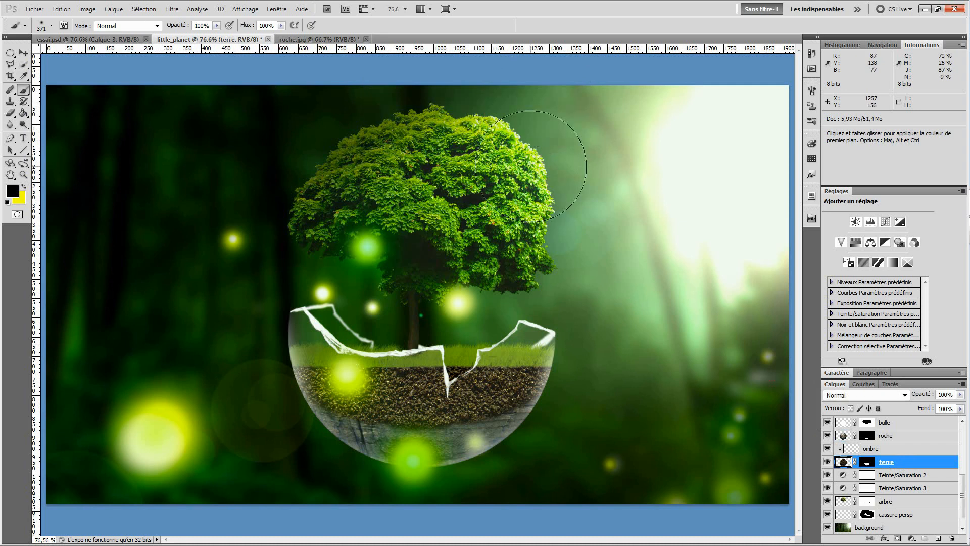
Step: Add an empty layer directly above arbre and clip it to the arbre layer
click(899, 503)
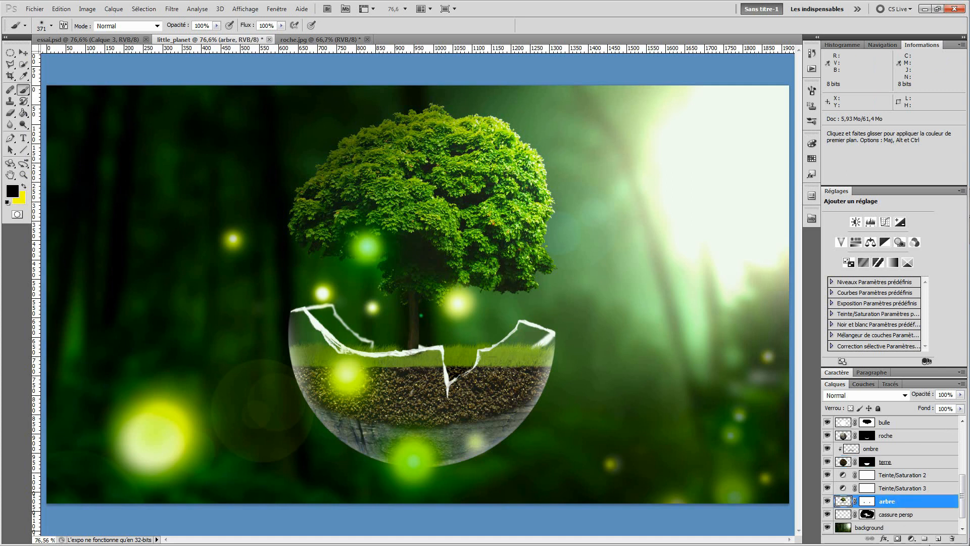
click(938, 539)
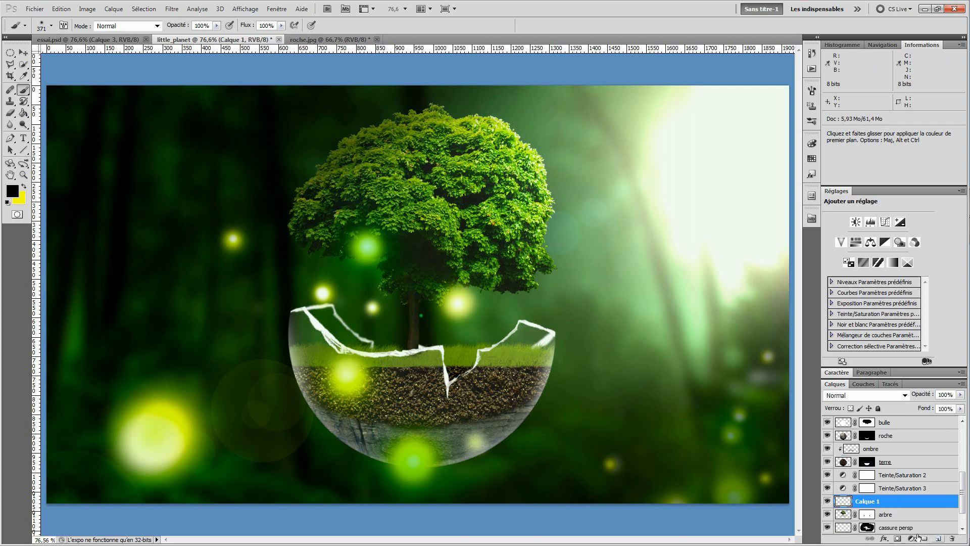
alt+click(861, 508)
Step: Add a Hue/Saturation adjustment layer with hue 0 above the empty clipped layer Calque 1, and delete Calque 1
click(856, 243)
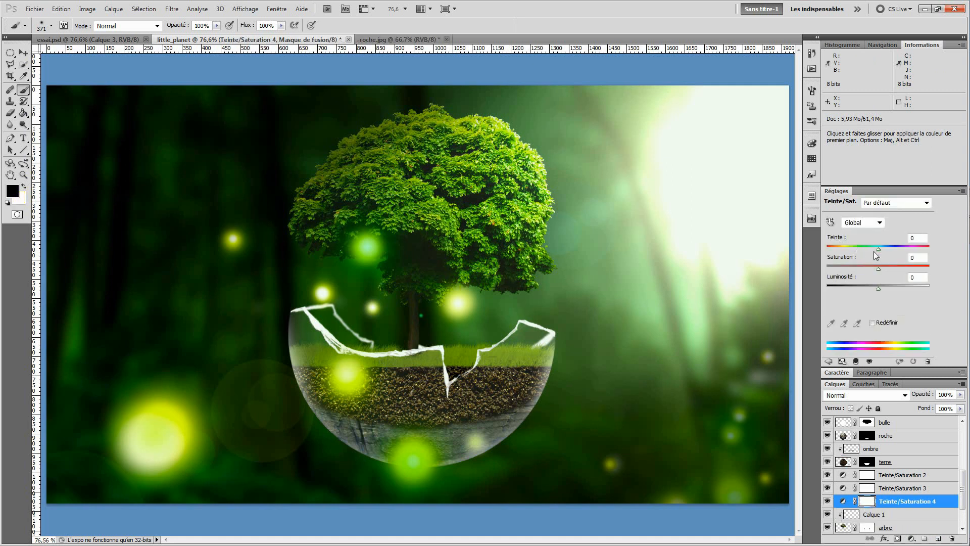
mouse_move(874, 248)
mouse_down()
mouse_move(847, 250)
mouse_move(890, 239)
mouse_up()
text(0)
click(877, 514)
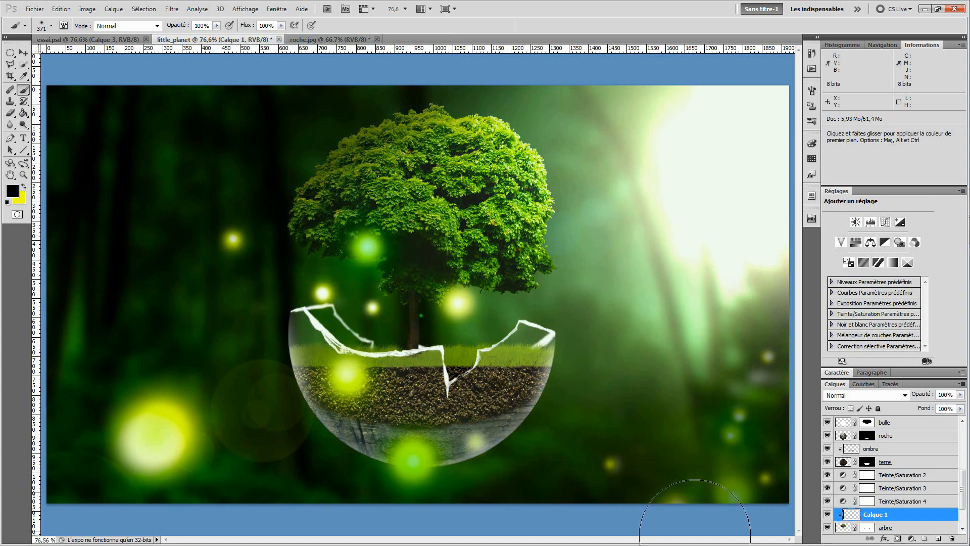
drag(939, 518, 952, 539)
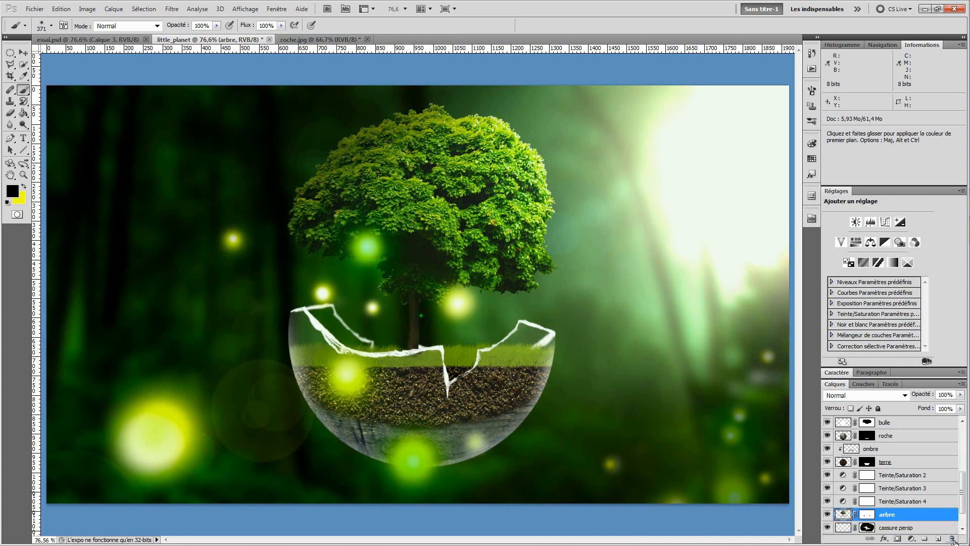
Step: Try a Vibrance adjustment layer above arbre with vibrance +36 and saturation +55, and delete it
click(911, 541)
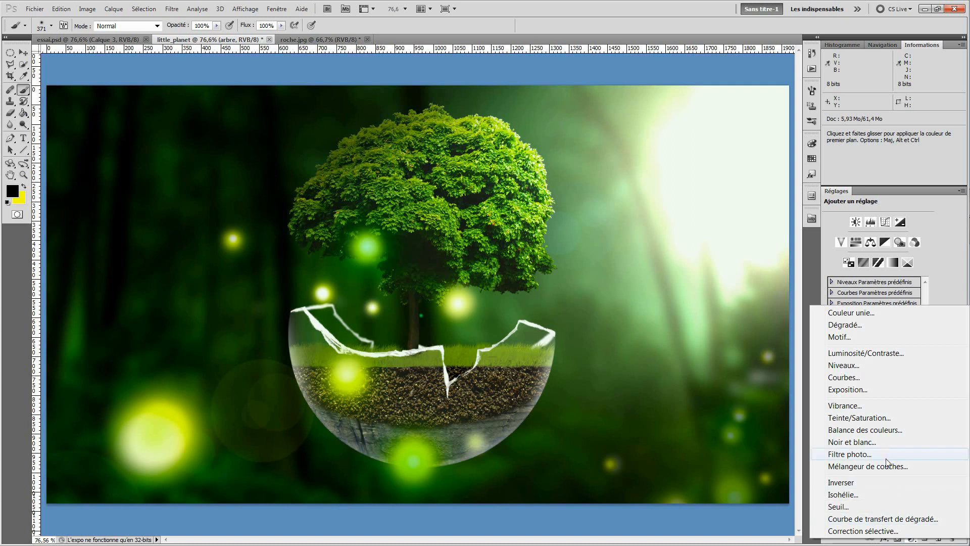
click(860, 407)
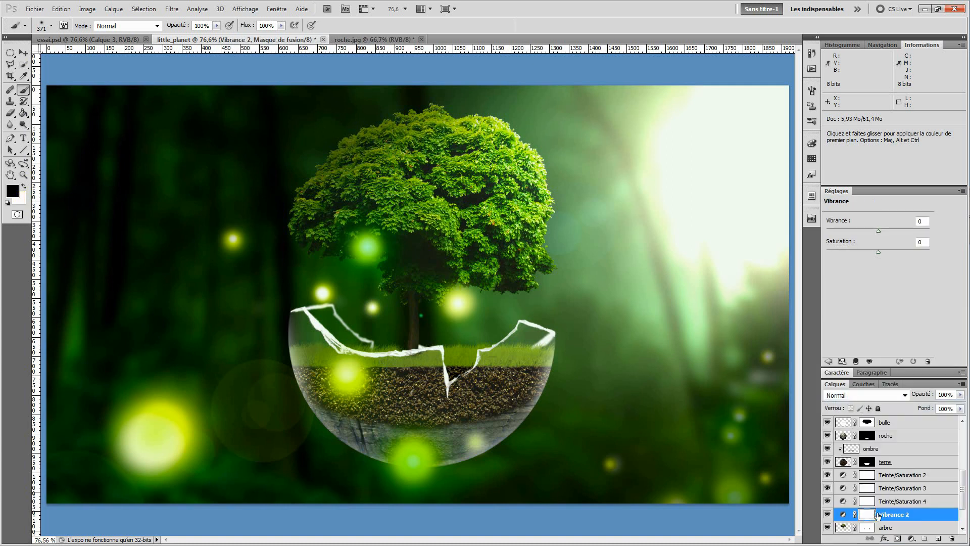
drag(877, 230, 894, 247)
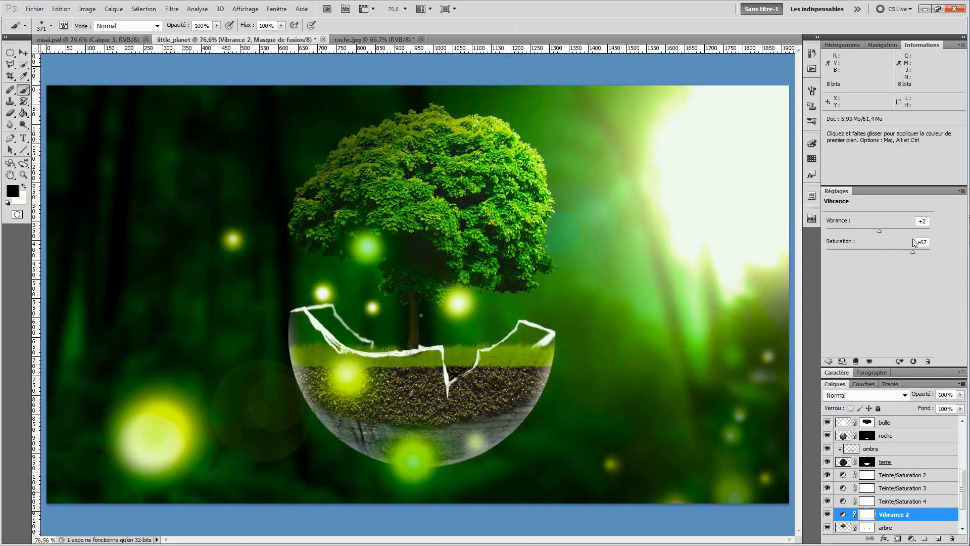
drag(871, 247, 887, 228)
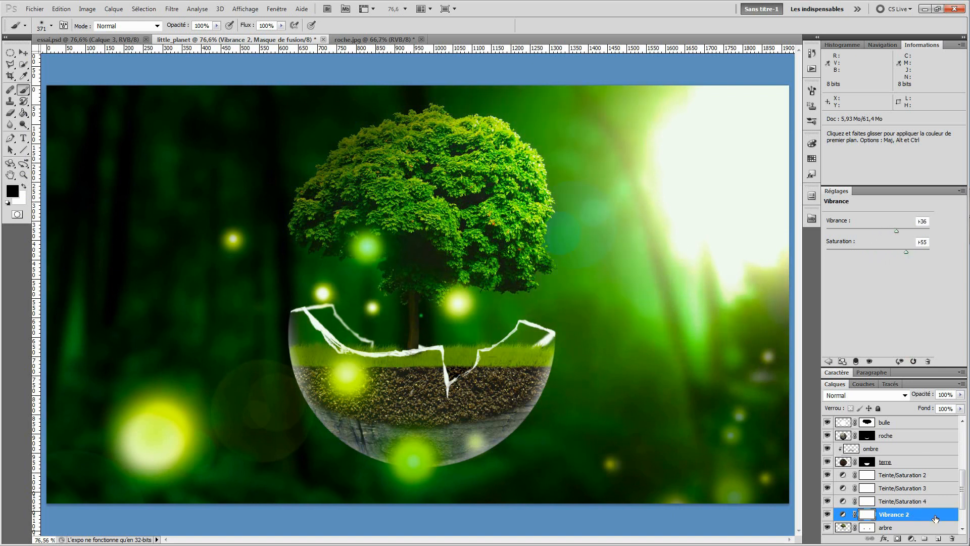
drag(934, 519, 951, 539)
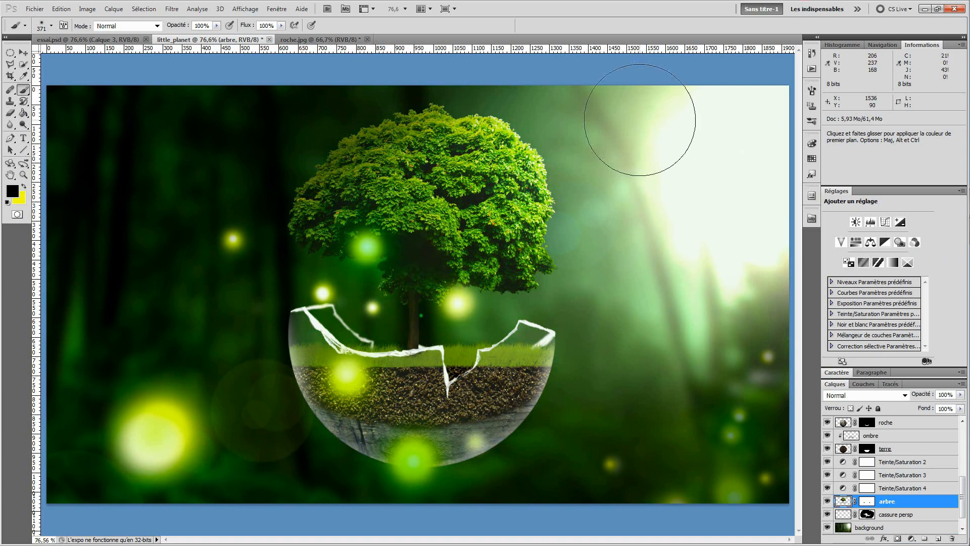
Step: Compare little_planet with essai.psd and review the settings of the Vibrance 1 adjustment layer
click(125, 40)
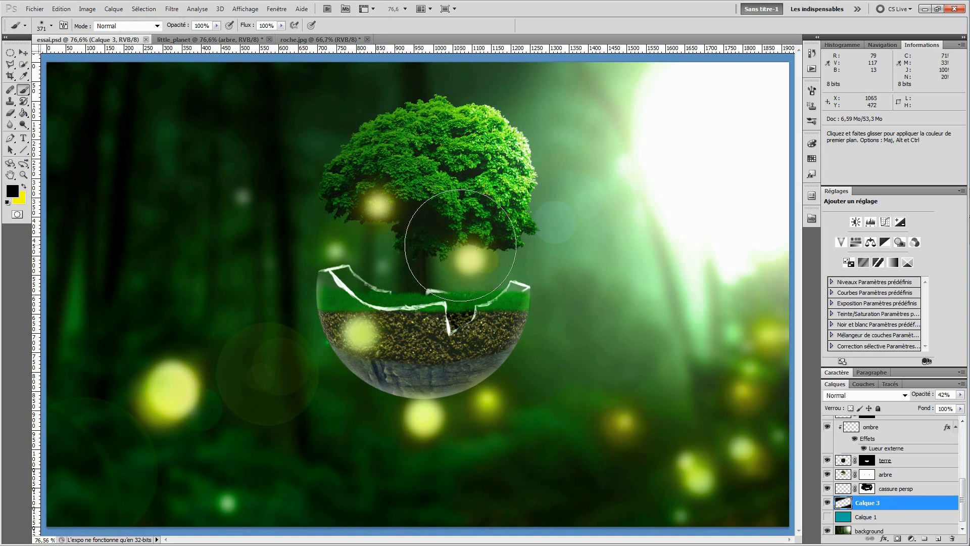
click(197, 40)
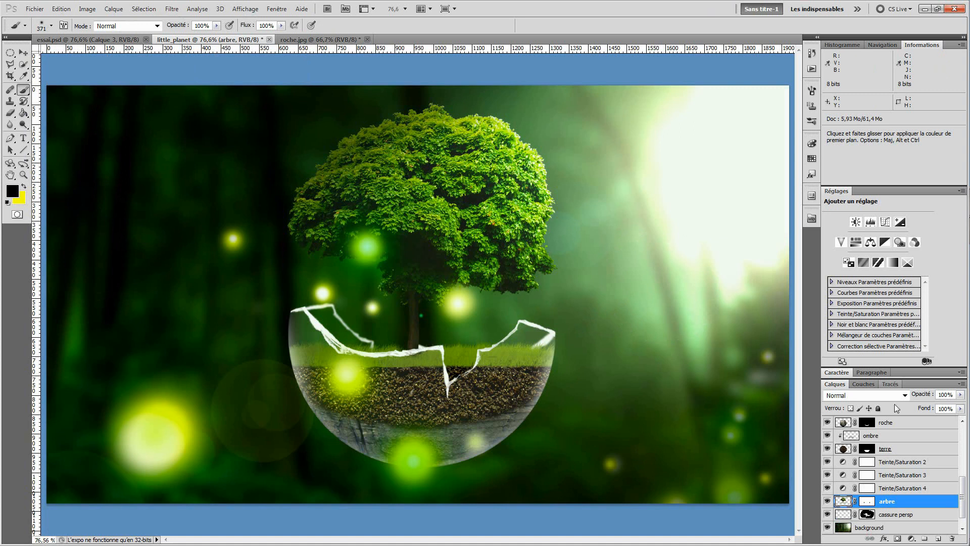
scroll(894, 454, up, 3)
scroll(895, 453, up, 5)
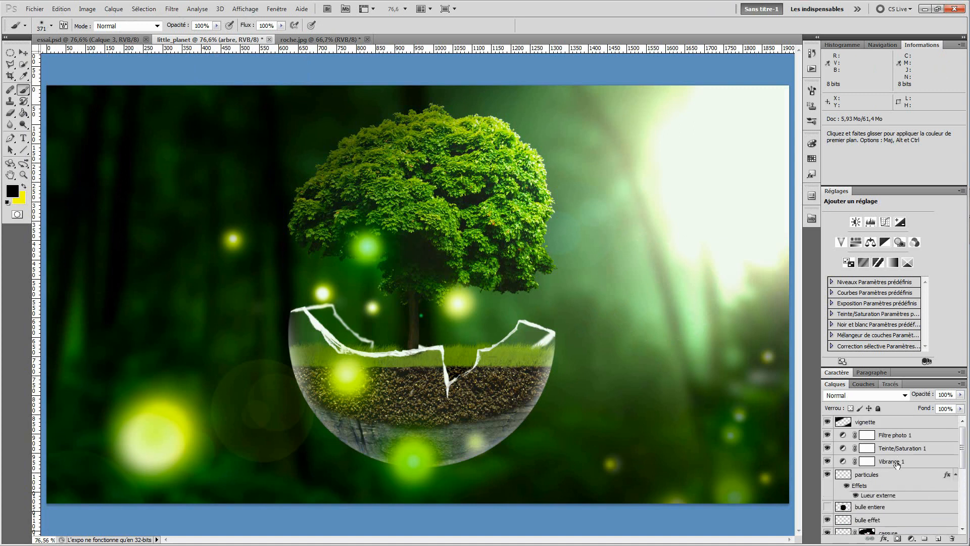
click(896, 462)
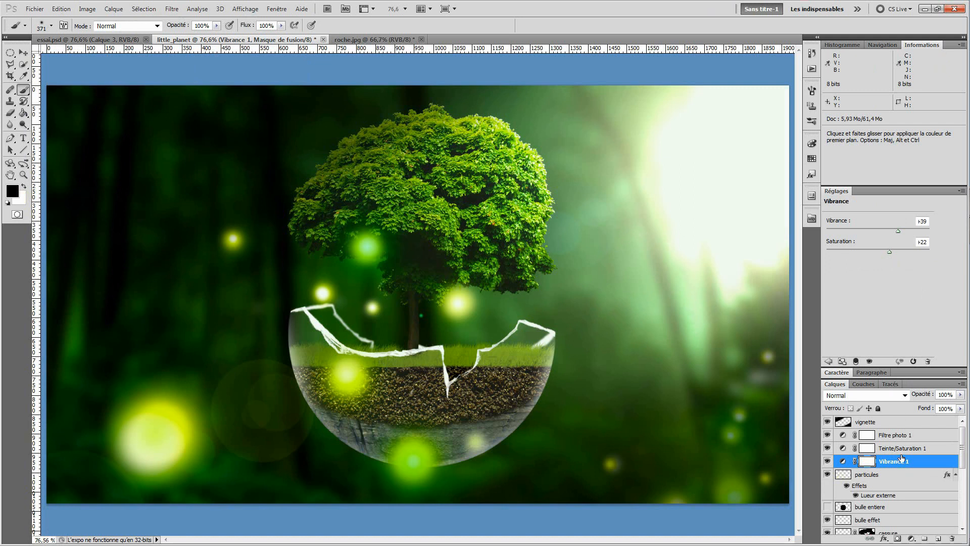
Step: Try hue shifts of +27 and +43 on the Teinte/Saturation 1 layer and return its hue to +10
click(901, 448)
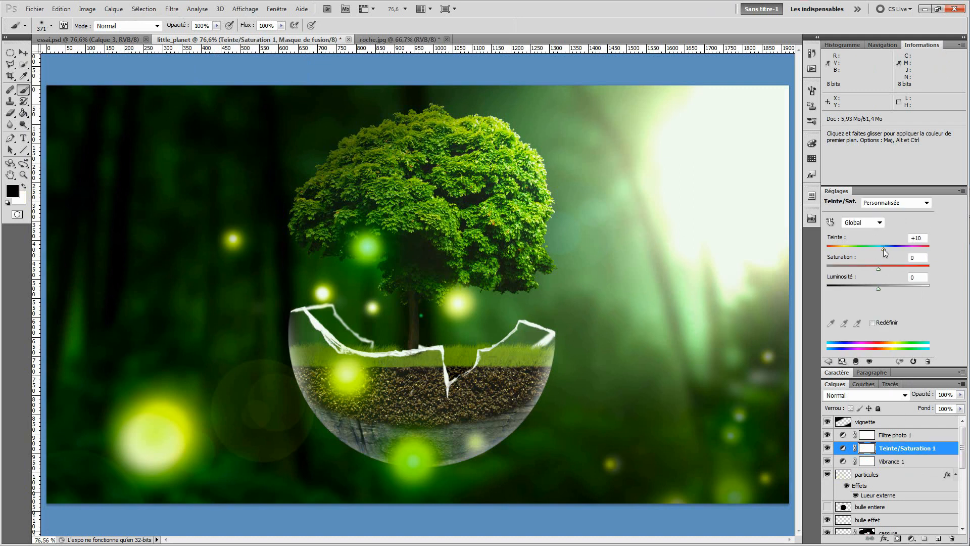
drag(887, 247, 891, 246)
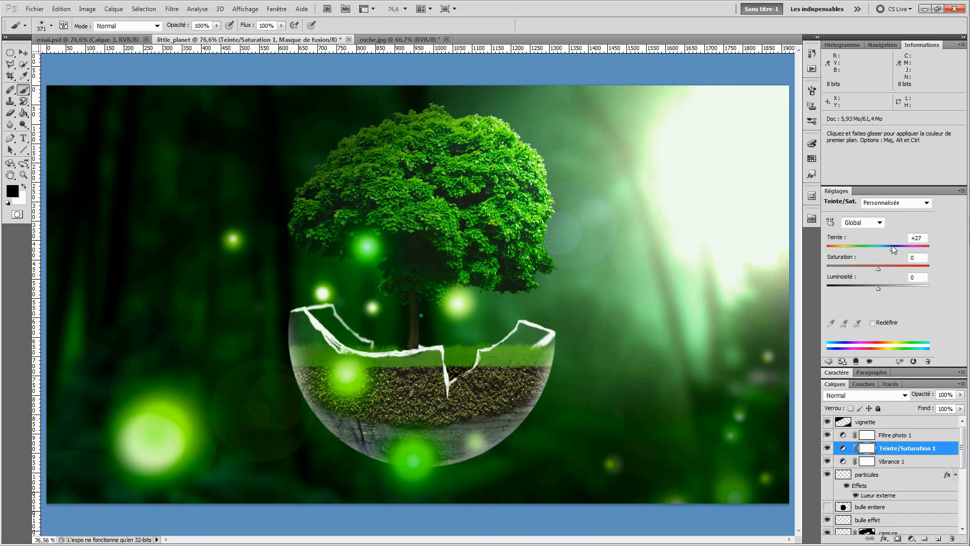
drag(892, 244, 883, 252)
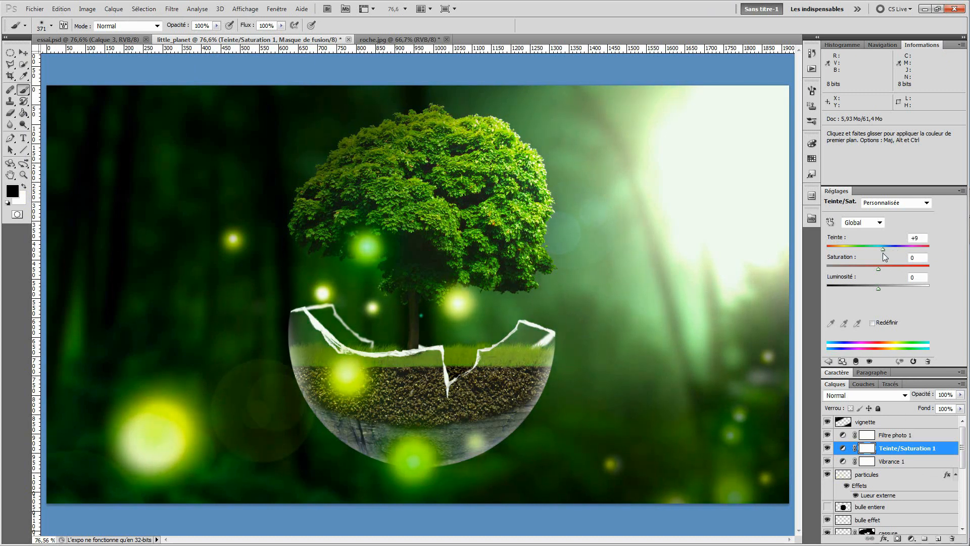
drag(884, 253, 900, 250)
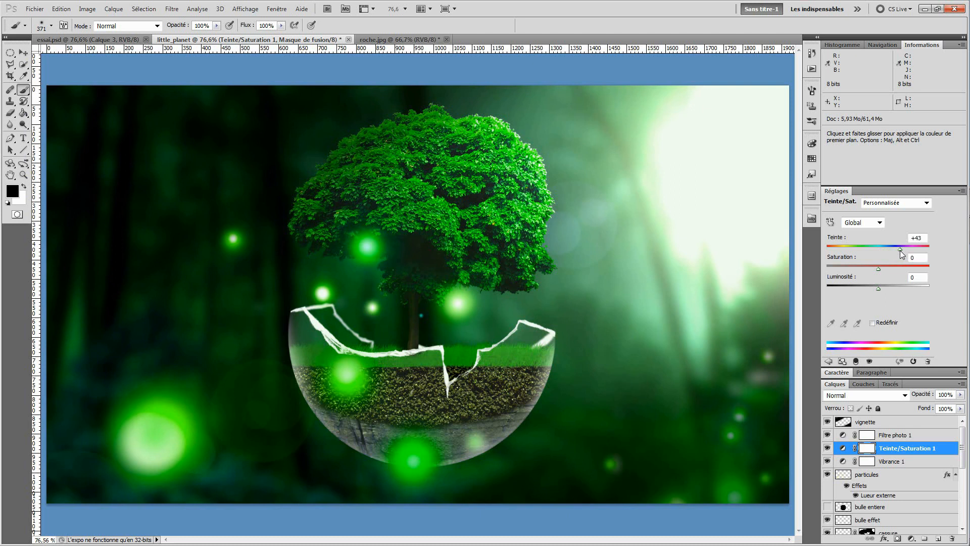
drag(899, 250, 883, 262)
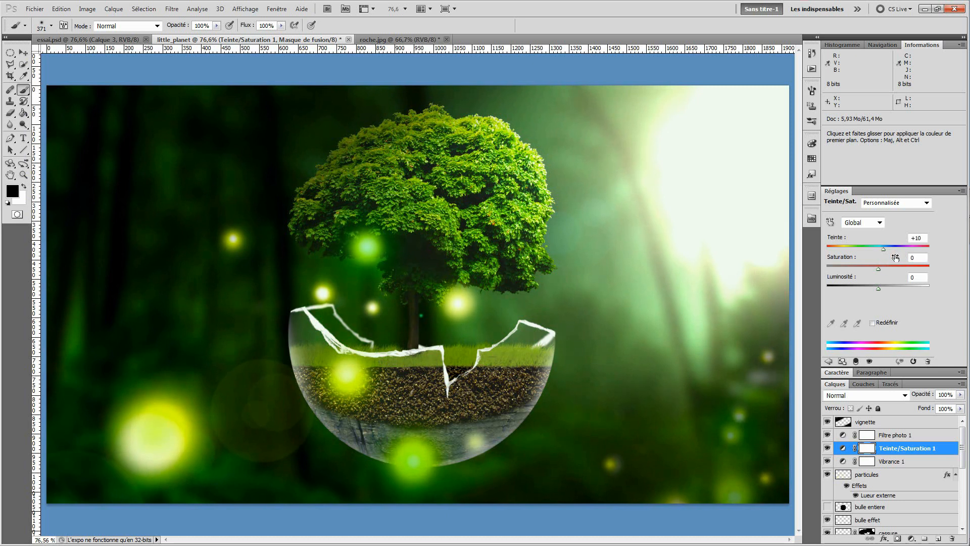